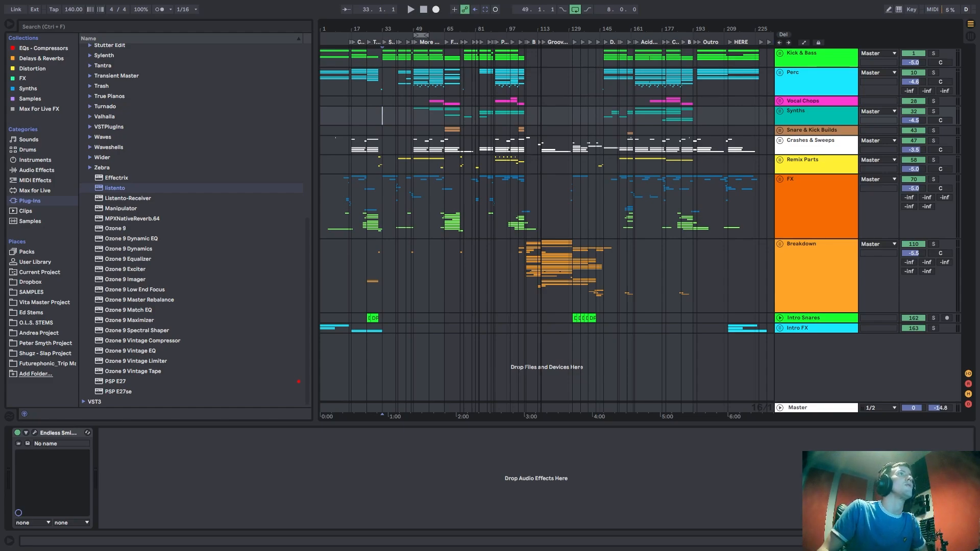
Expand the Kick & Bass group and play the arrangement from bar 33.
left_click(383, 125)
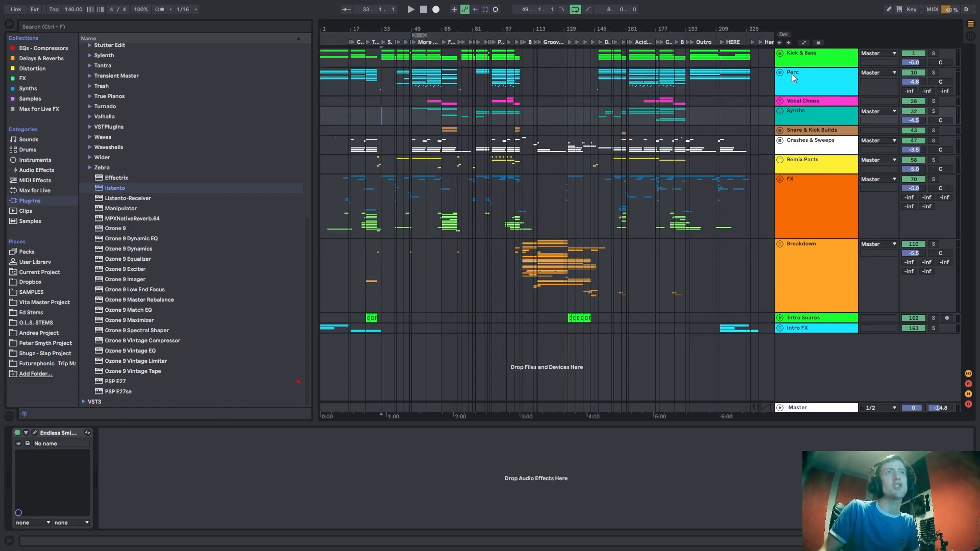
left_click(780, 54)
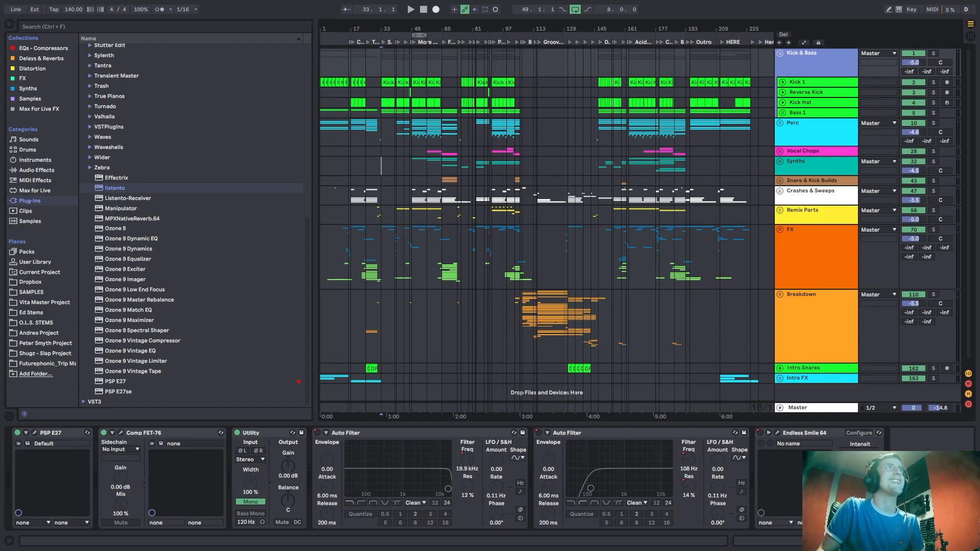
left_click(374, 107)
key("plus")
left_click(378, 59)
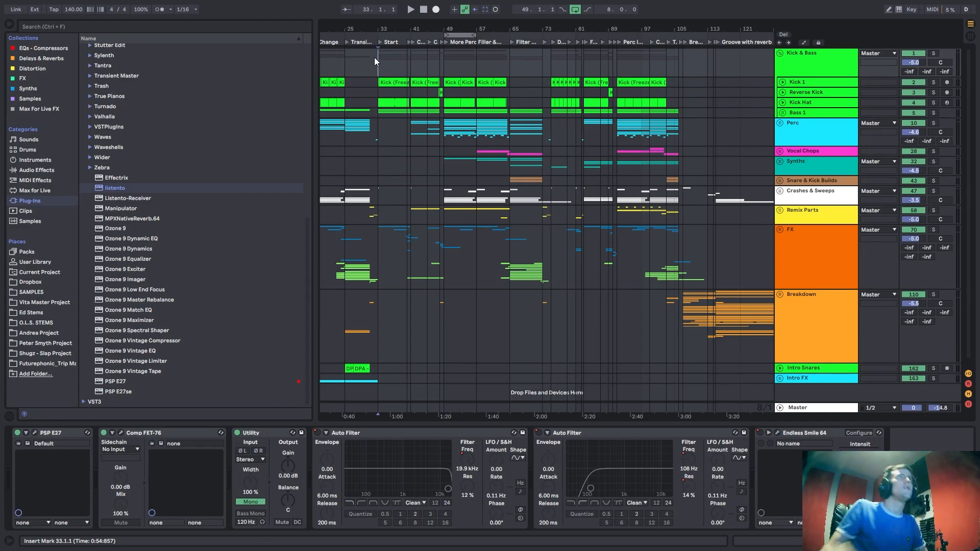
left_click(386, 129)
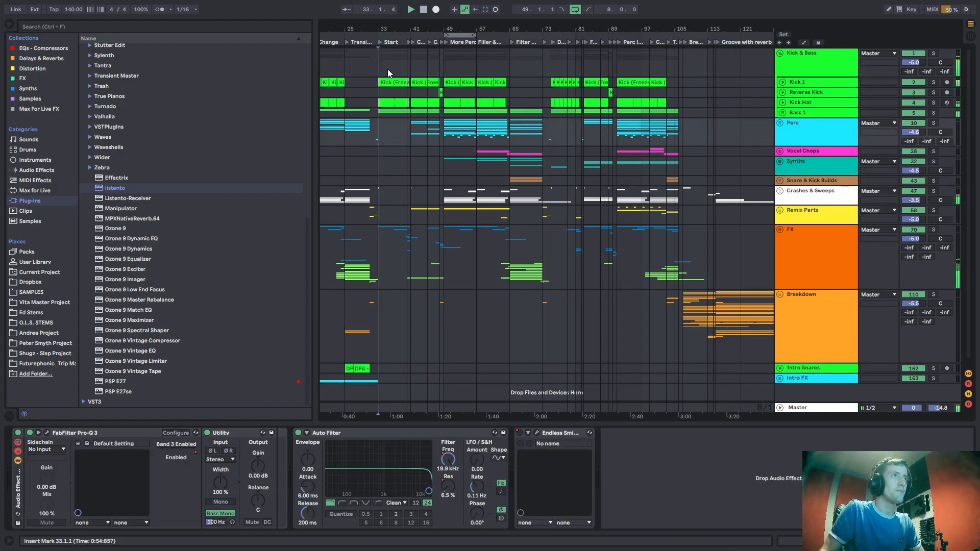
key("space")
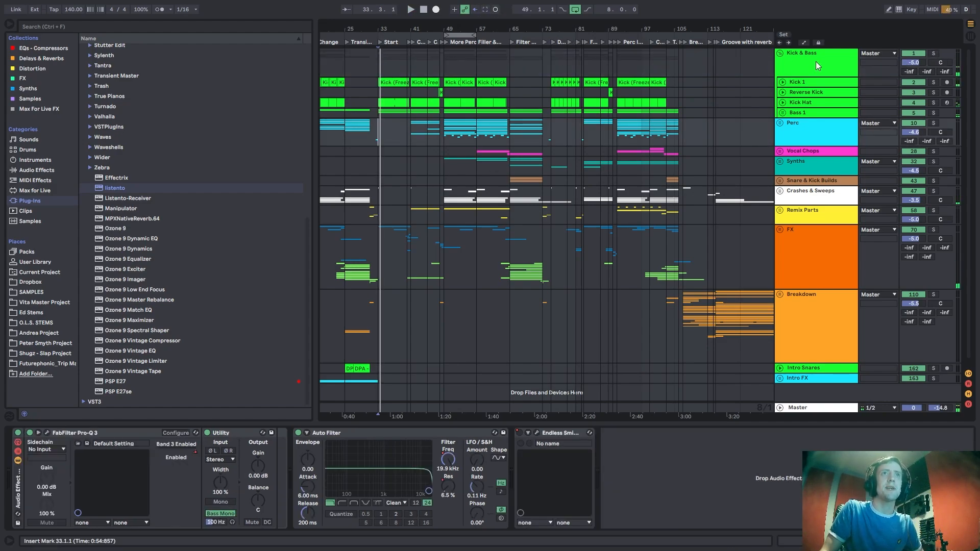
Solo the Kick 1 track and play it from the Start marker at bar 33.
left_click(933, 82)
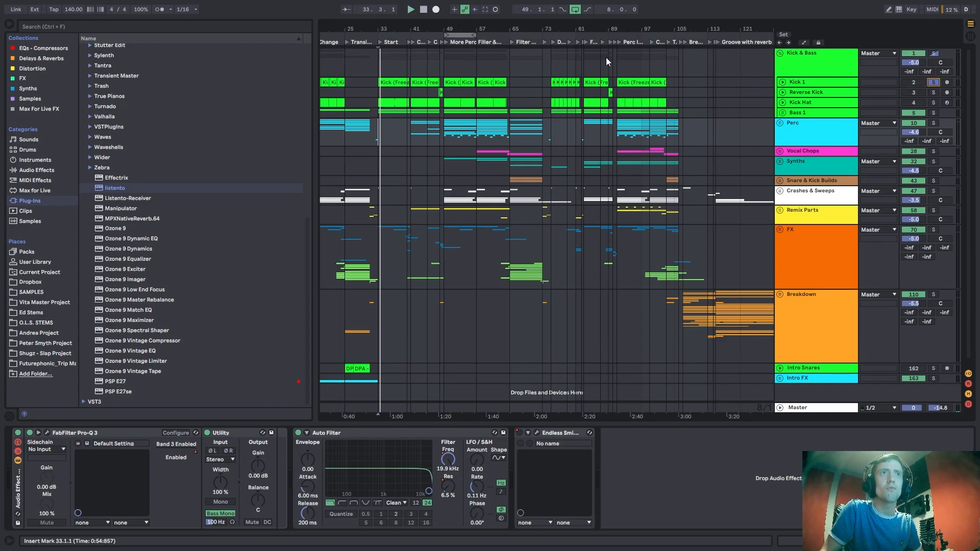
left_click_drag(386, 27, 386, 30)
left_click(376, 83)
key("space")
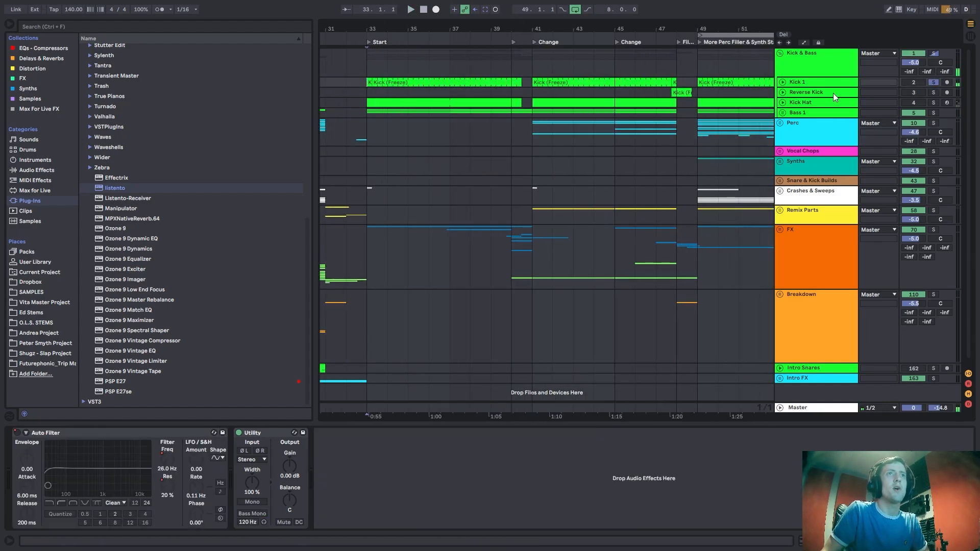
Expand the Kick 1 track and examine the kick waveform across the first bar from bar 33.
left_click(783, 83)
left_click_drag(373, 26, 373, 47)
left_click(358, 135)
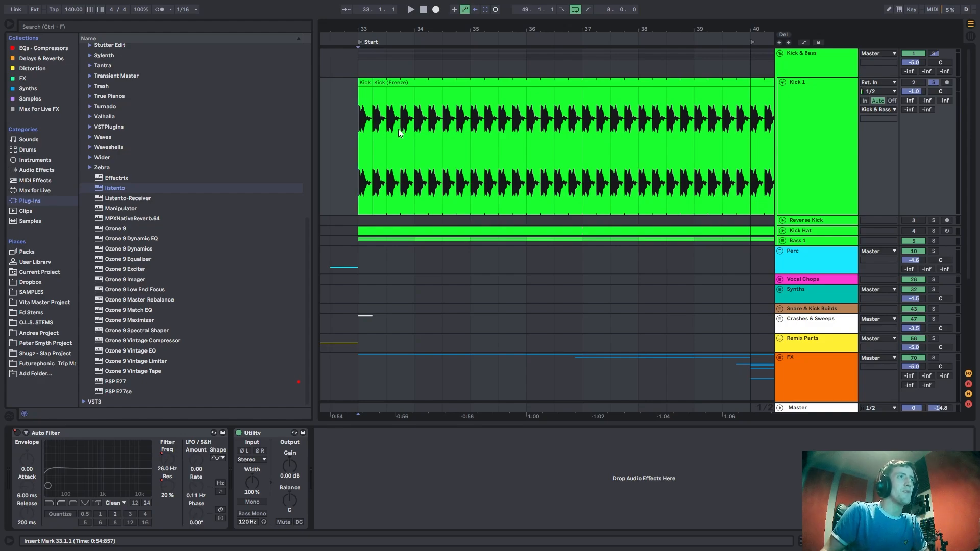
left_click(414, 129, "shift")
left_click_drag(418, 32, 388, 26)
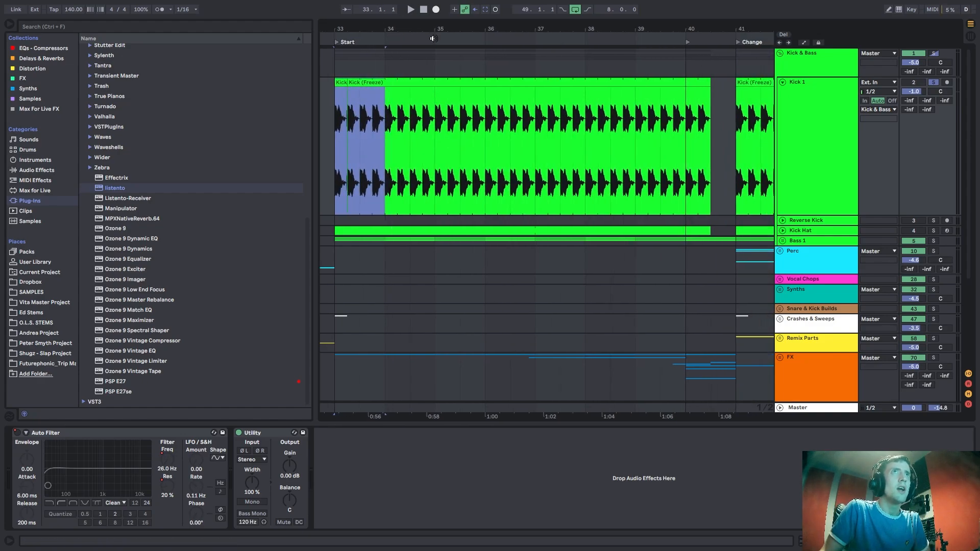
Loop Kick 1 from 33.1.1 to 36.1.1 and play the soloed kick from bar 33.
left_click(344, 149)
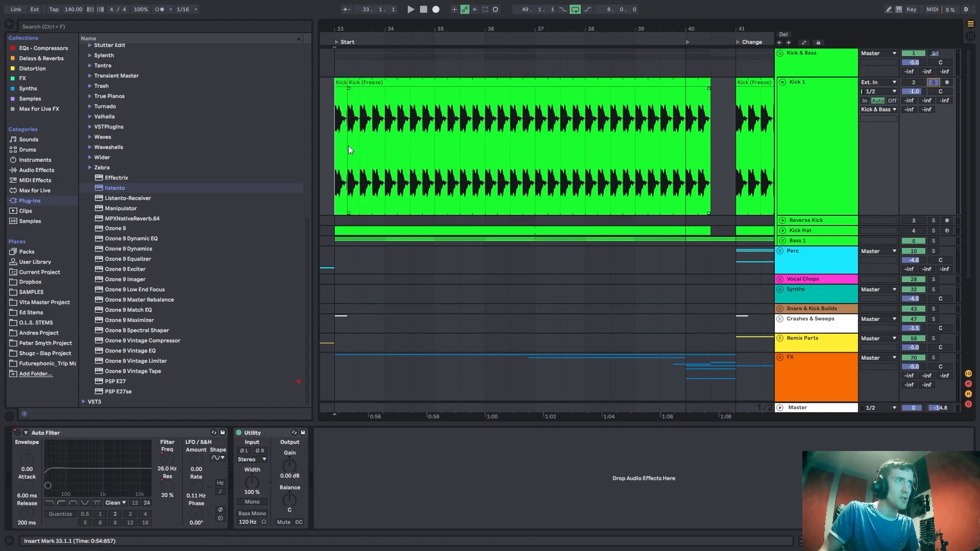
left_click_drag(348, 146, 483, 162)
key("ctrl+l")
key("space")
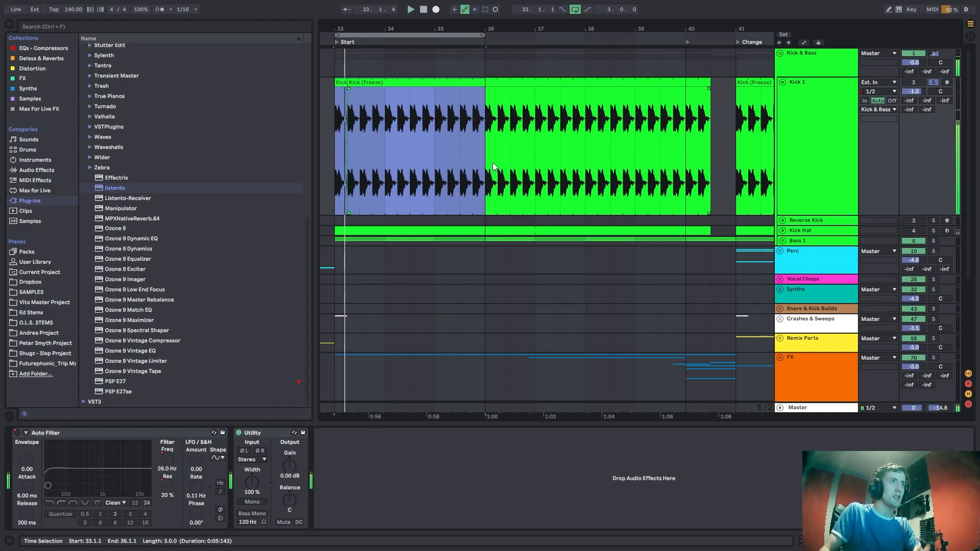
left_click(780, 149)
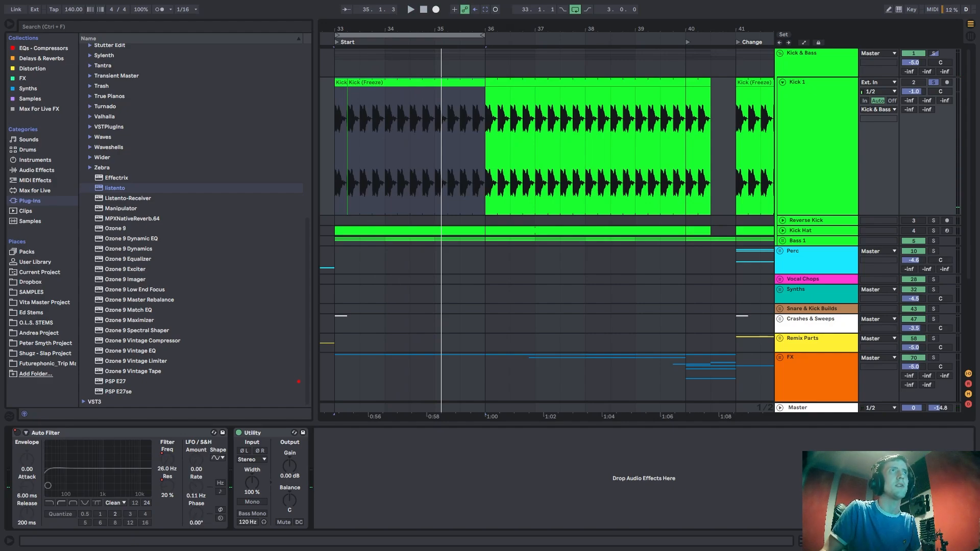
left_click(338, 141)
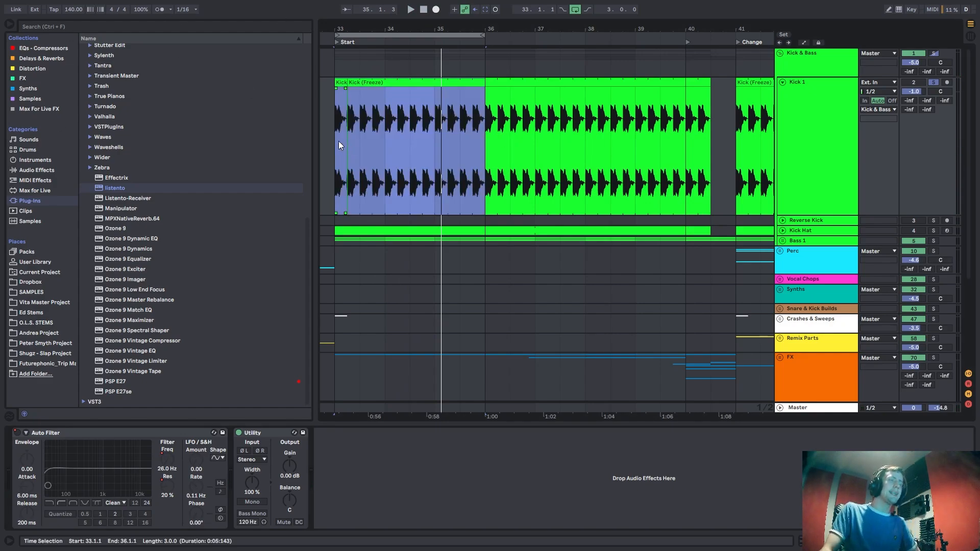
key("space")
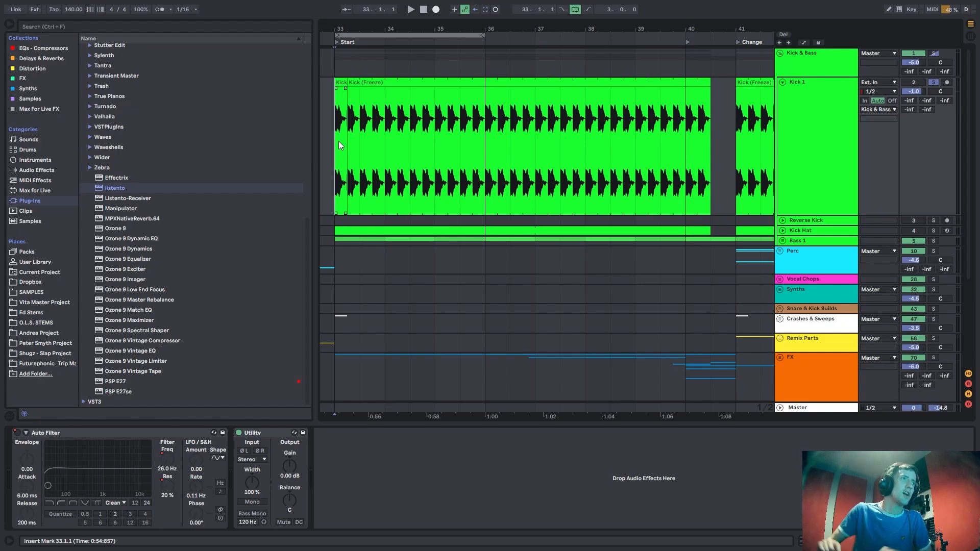
key("space")
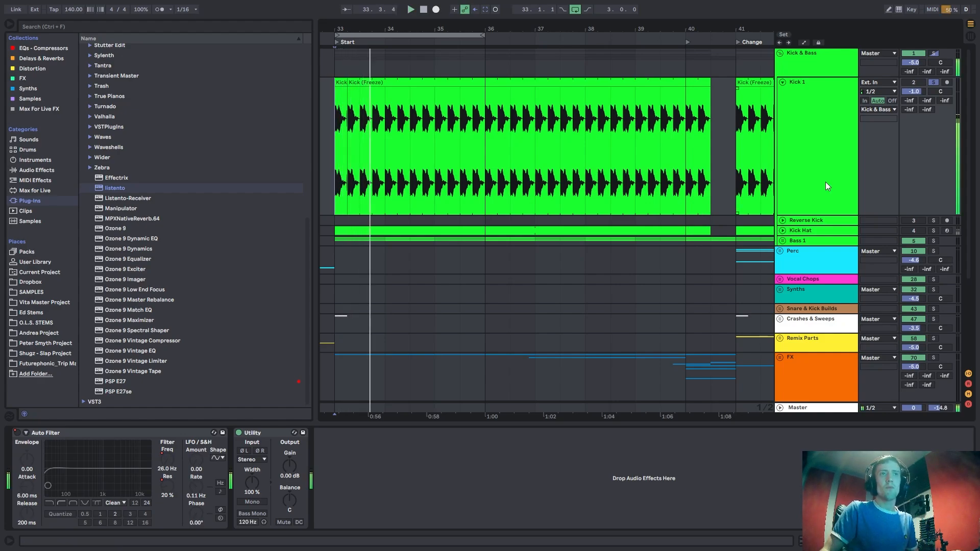
Expand the Kick Hat track to view its clips beneath the Kick 1 waveform.
left_click(786, 231)
left_click(784, 231)
scroll(362, 255, "down", 2)
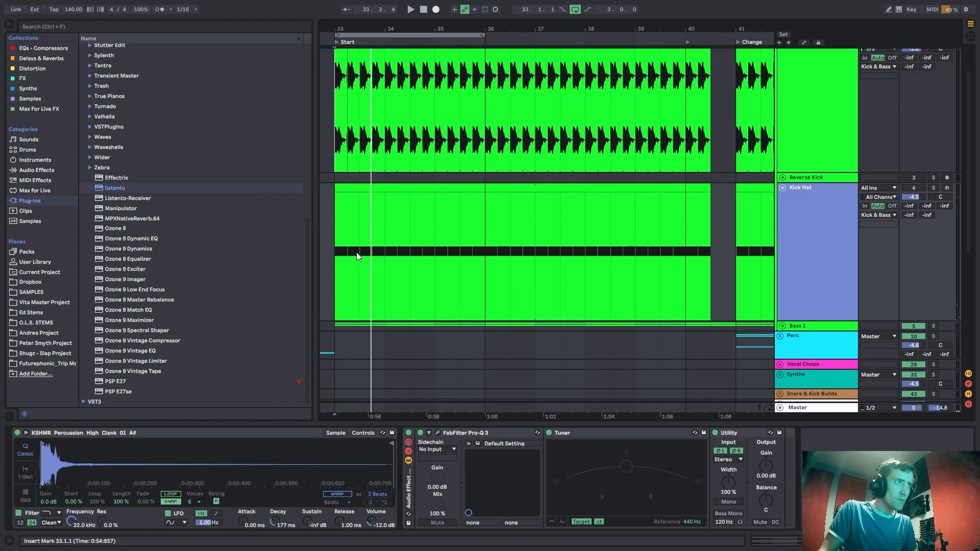
left_click(344, 248)
scroll(342, 215, "up", 2)
left_click(341, 196)
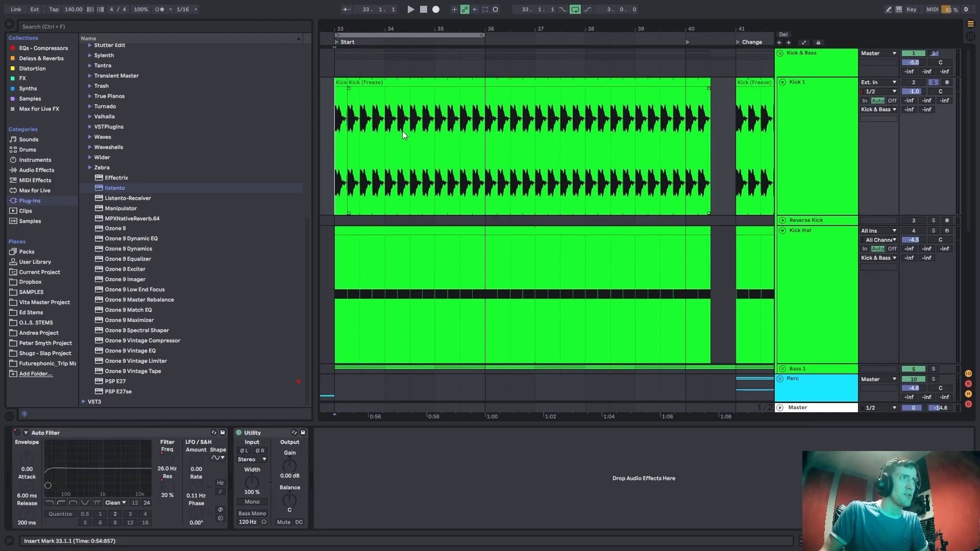
Solo the Kick Hat track and play it over the looped section from 33.1.1 to 36.1.1.
left_click(930, 230)
left_click(822, 239)
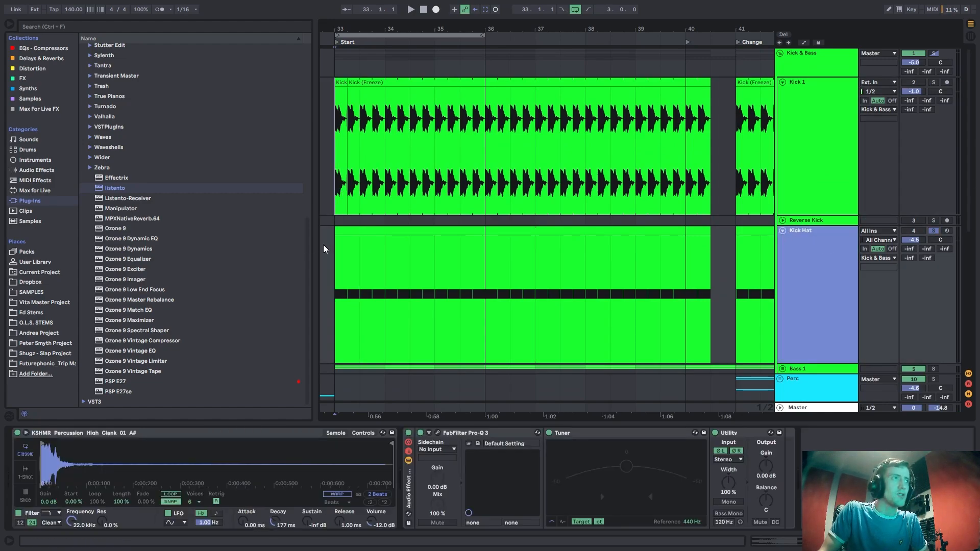
left_click(336, 255)
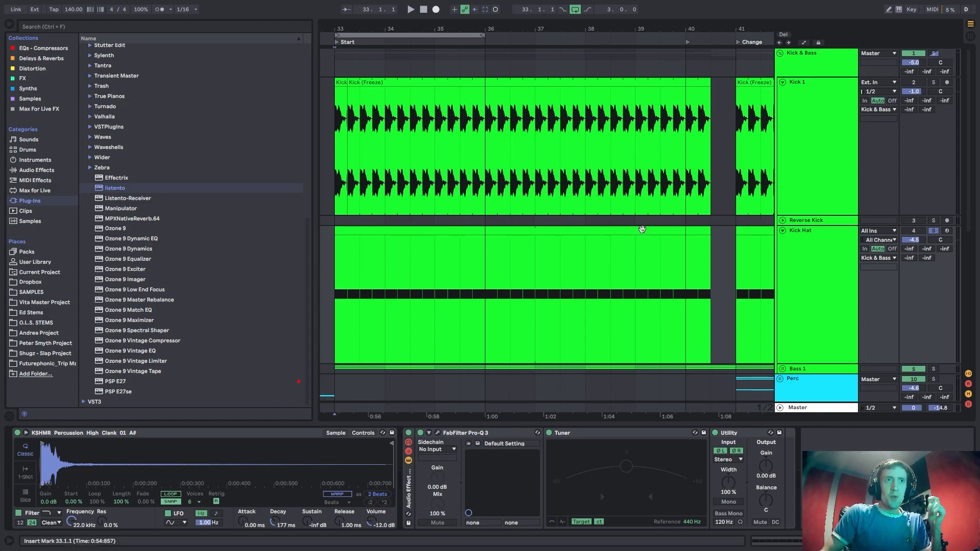
left_click(811, 273)
left_click(343, 270)
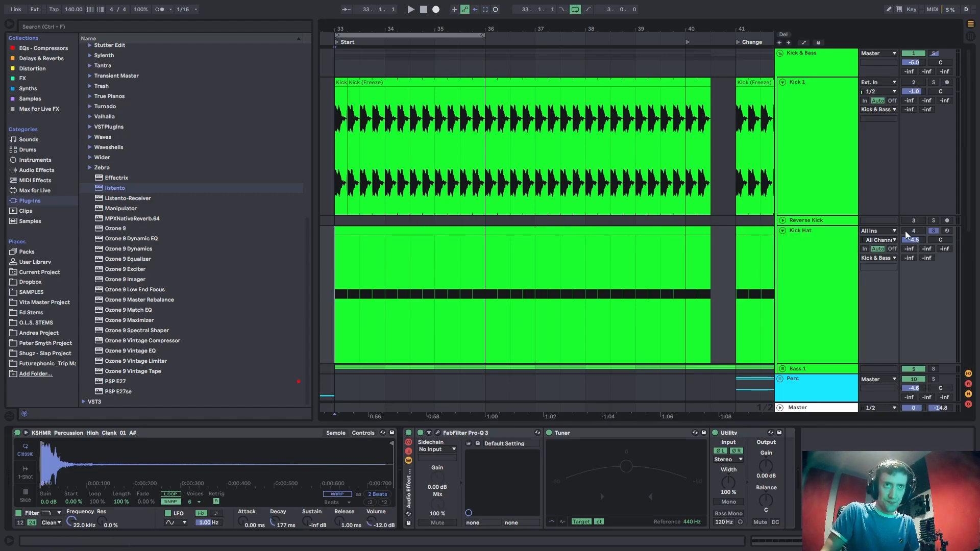
left_click(491, 314, "shift")
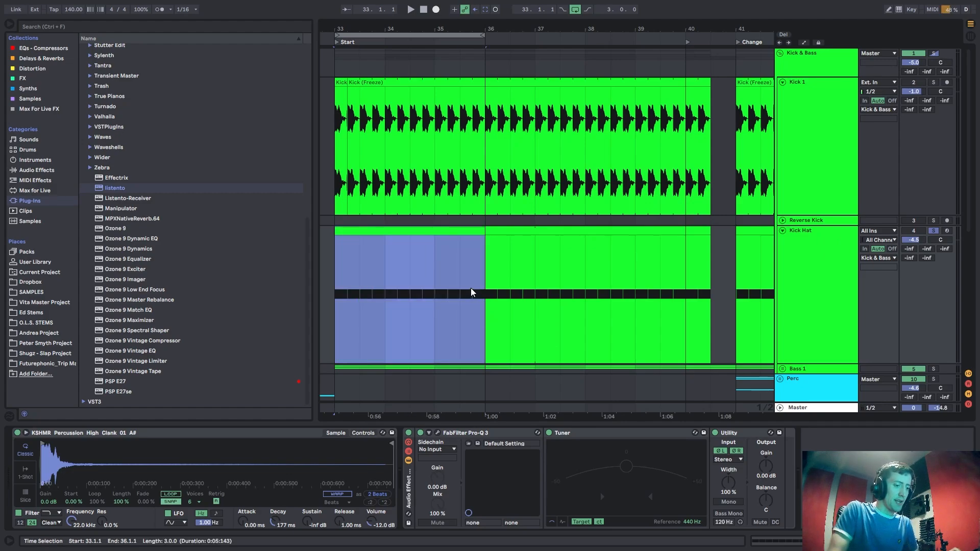
key("space")
left_click(809, 268)
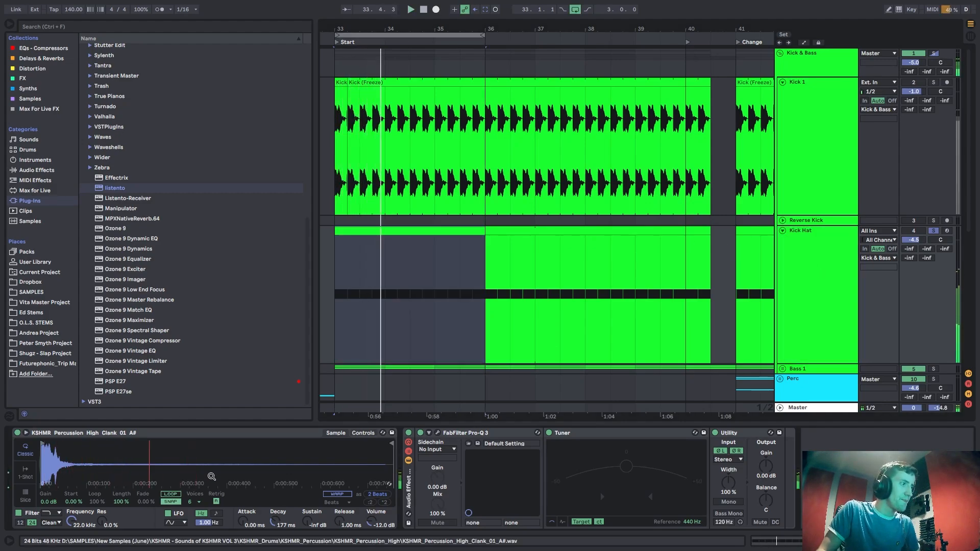
Try a 60.0 s decay on the Kick Hat sample, undo it, and set the decay to 145 ms.
left_click_drag(277, 522, 300, 315)
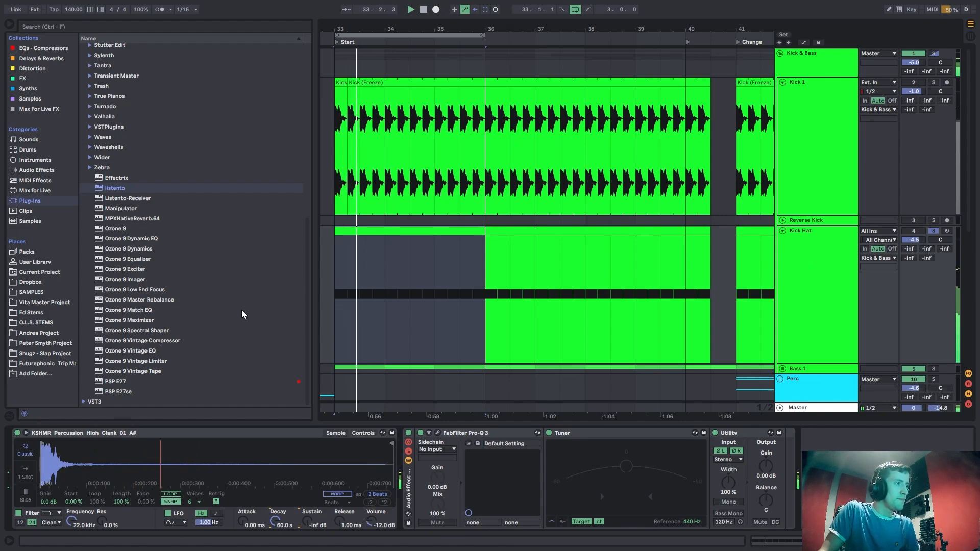
key("ctrl+z")
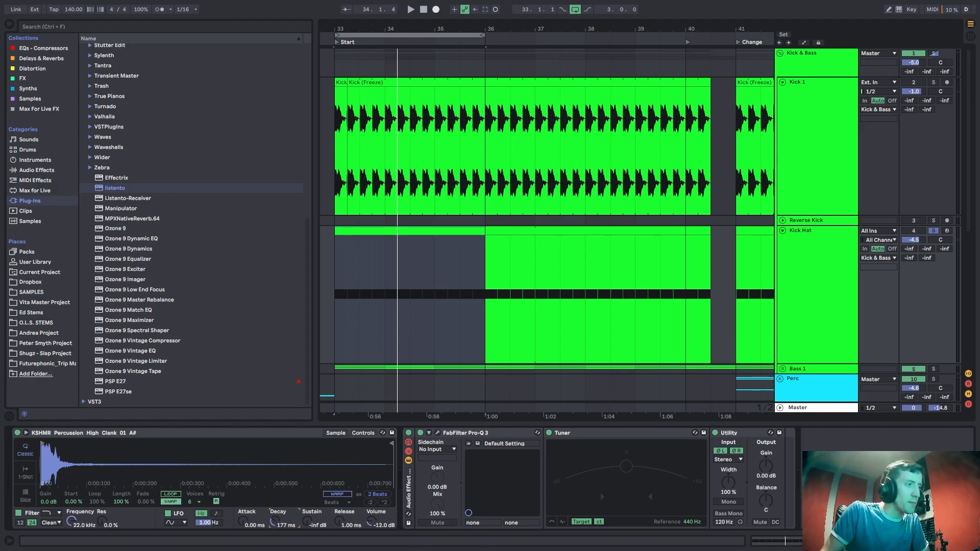
key("space")
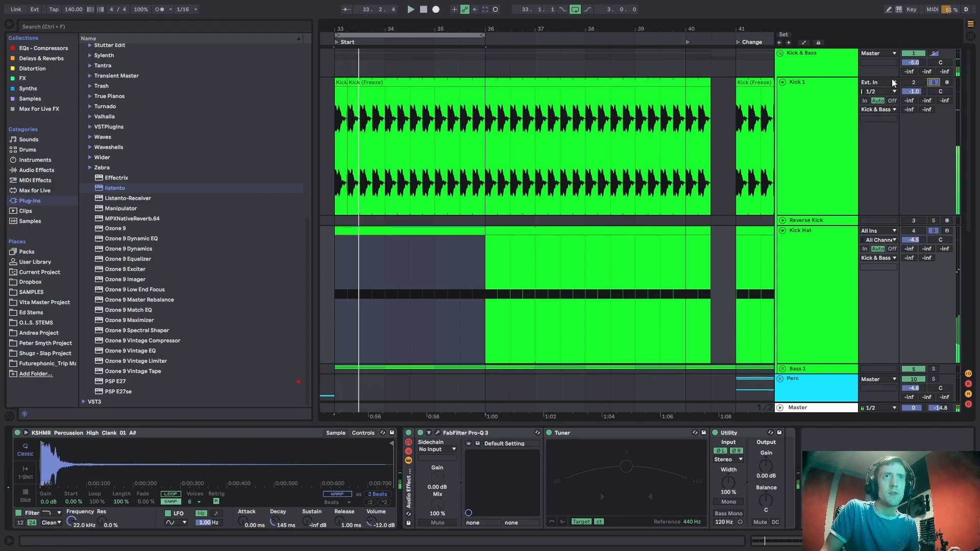
Play the soloed Kick 1 and Kick Hat together, compare with the hat's solo off, and set the Kick Hat volume to -3.5 dB.
left_click(335, 167)
key("space")
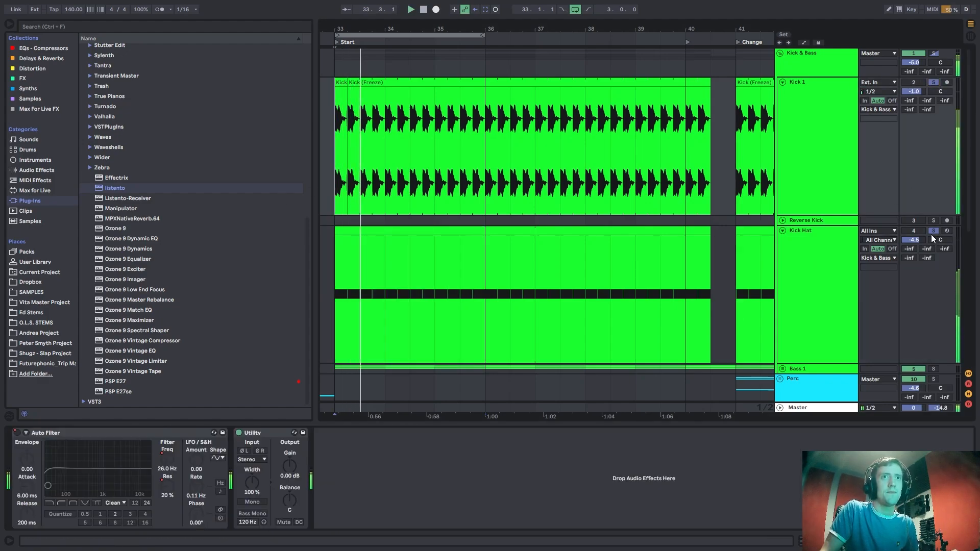
left_click_drag(922, 241, 924, 236)
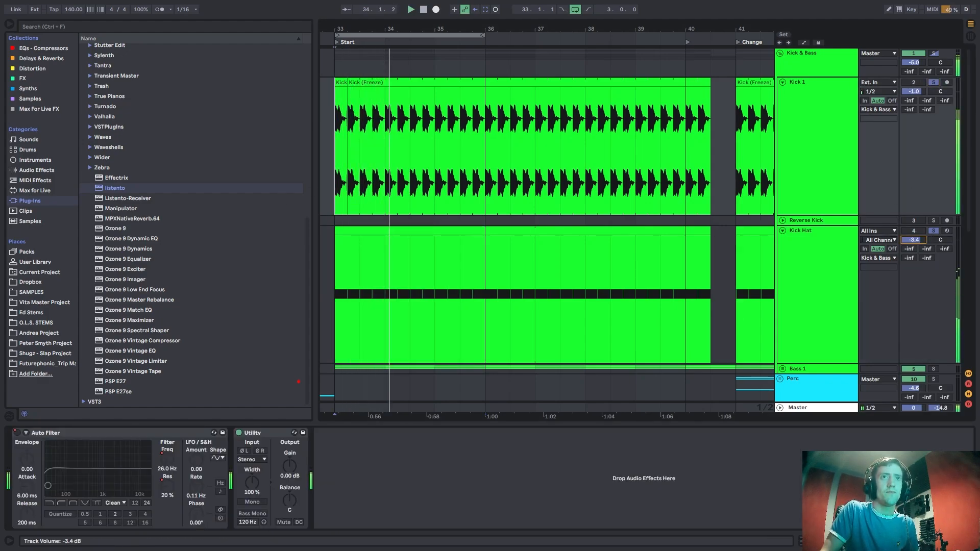
left_click(933, 231)
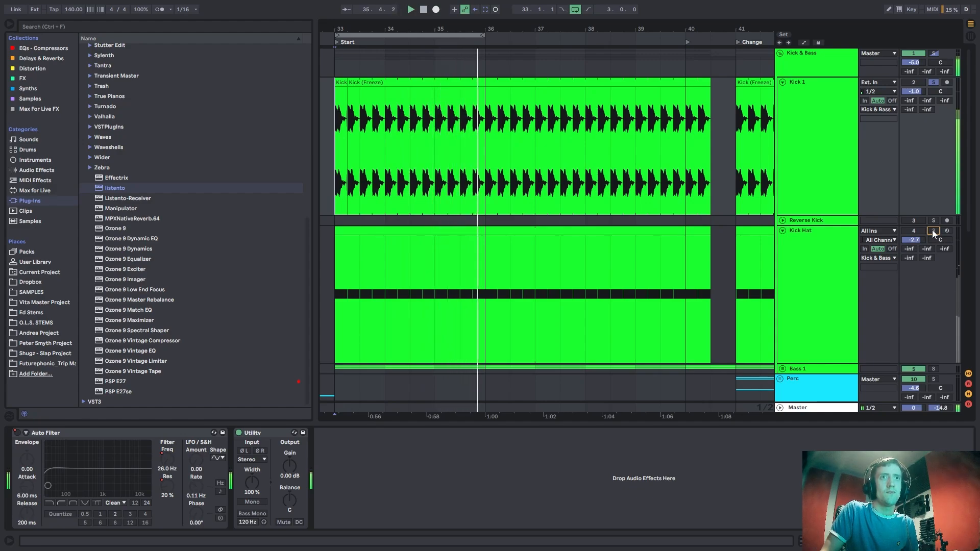
left_click(932, 231)
left_click_drag(917, 239, 916, 241)
key("space")
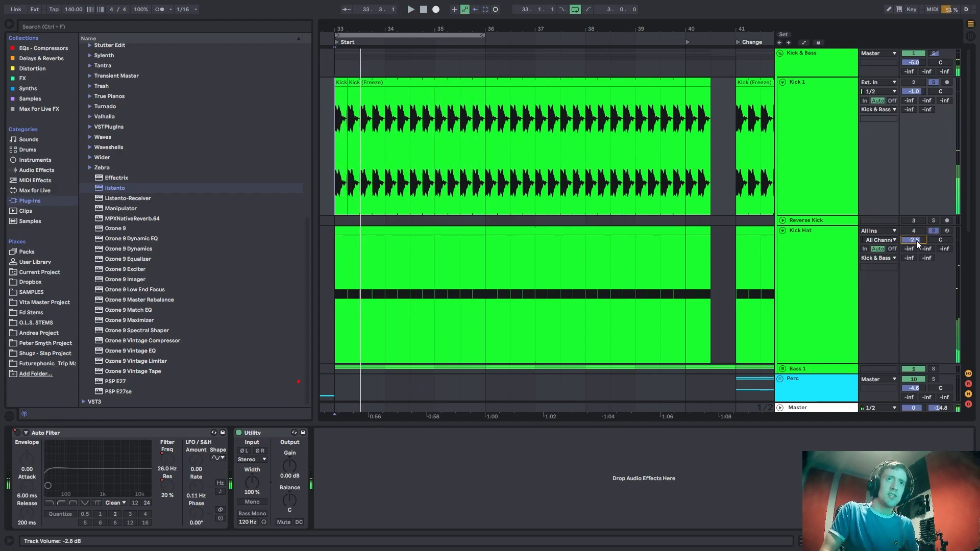
Collapse the Kick Hat and Kick 1 tracks and show the Kick & Bass group's effects.
left_click(800, 244)
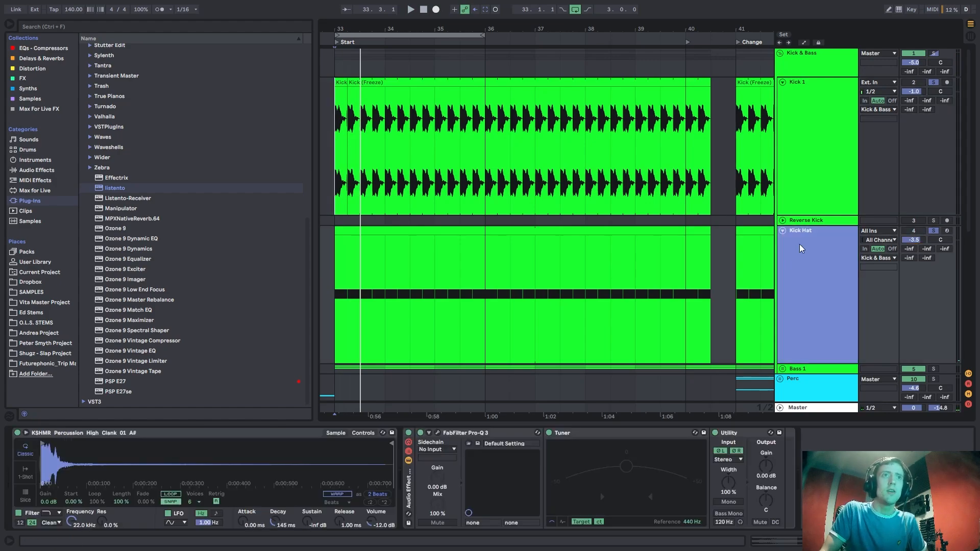
left_click(782, 231)
left_click(788, 168)
left_click(782, 82)
left_click(801, 72)
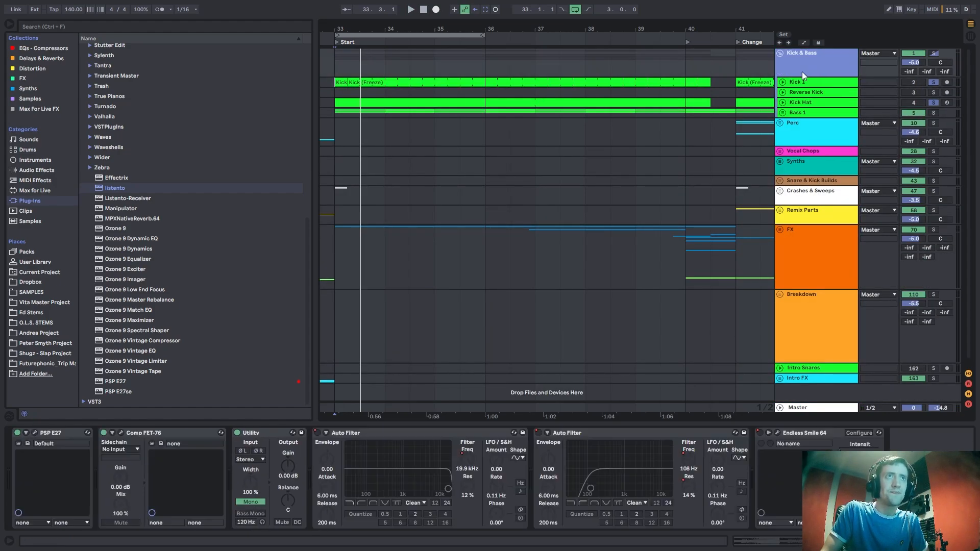
Expand the Bass 1 group down to its inner Bass track, and expand the Kick 1 track.
left_click(804, 92)
left_click(797, 113)
left_click(783, 113)
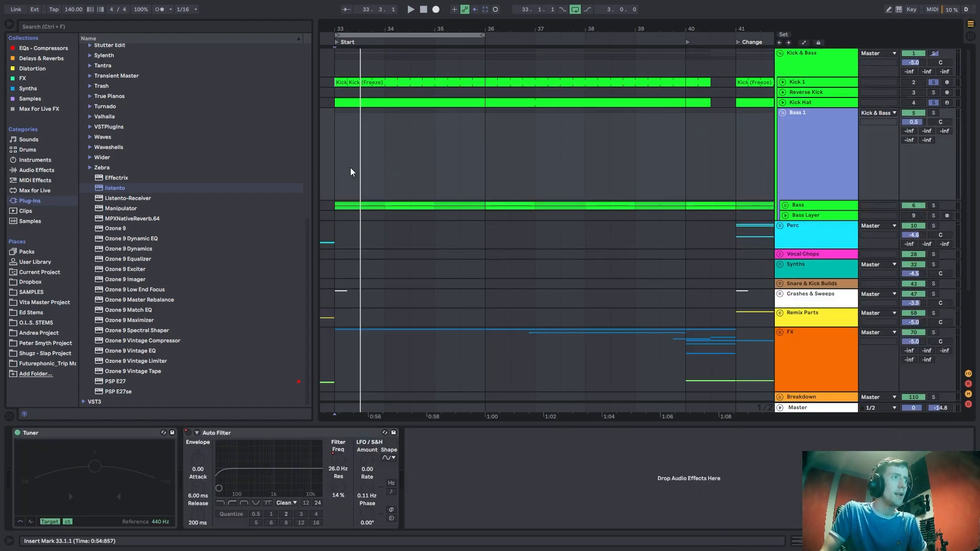
left_click(785, 205)
left_click(788, 243)
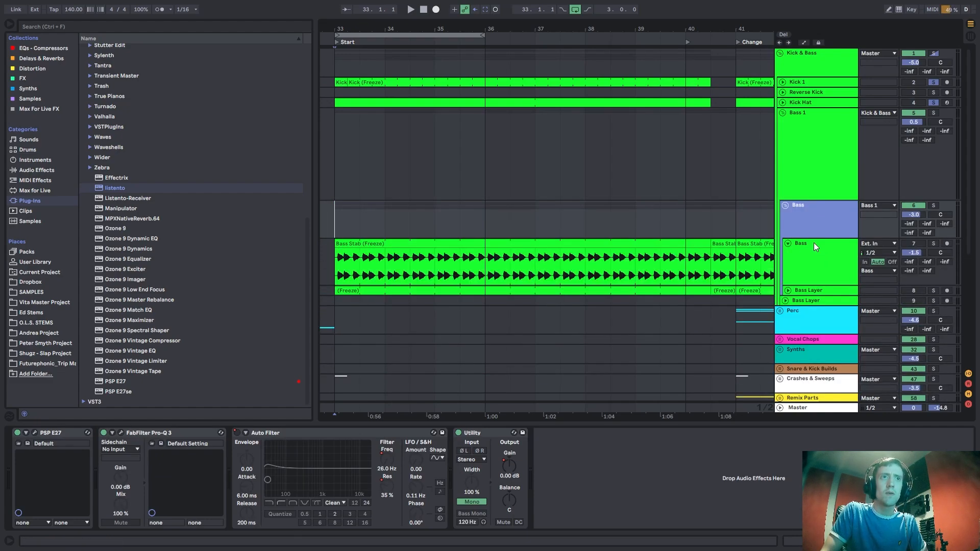
left_click(814, 243)
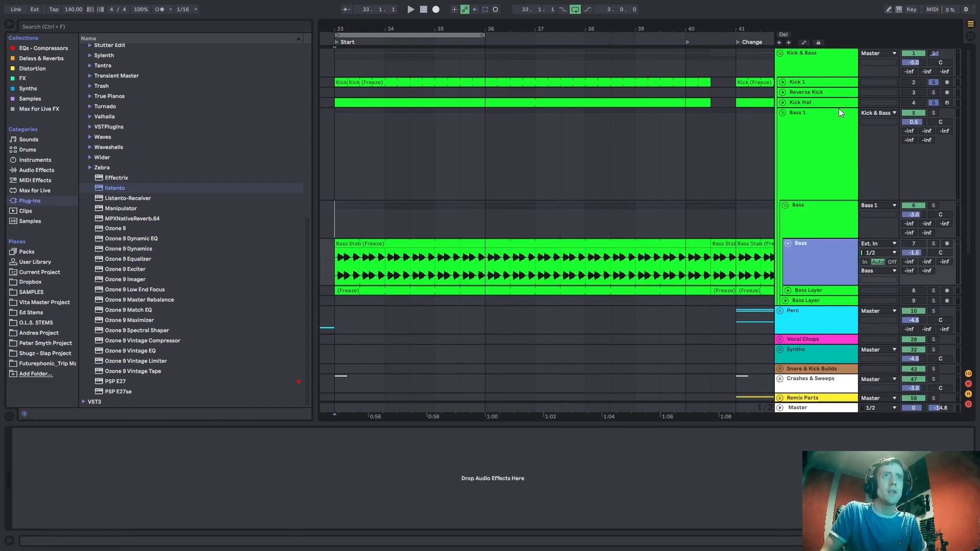
left_click(807, 83)
left_click(783, 82)
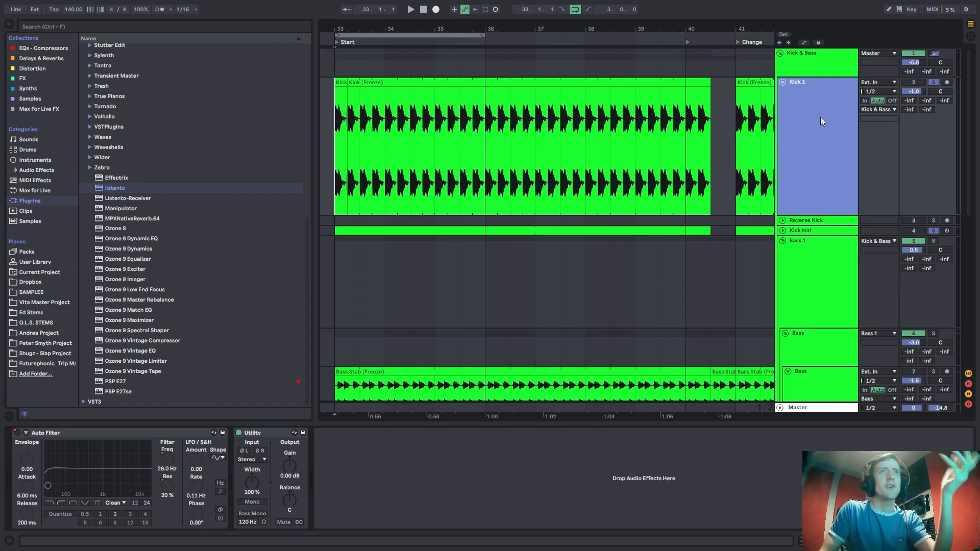
Show the Bass 1 group's effects, place the insert mark at 33.1.1, and solo only the inner Bass track.
left_click(783, 254)
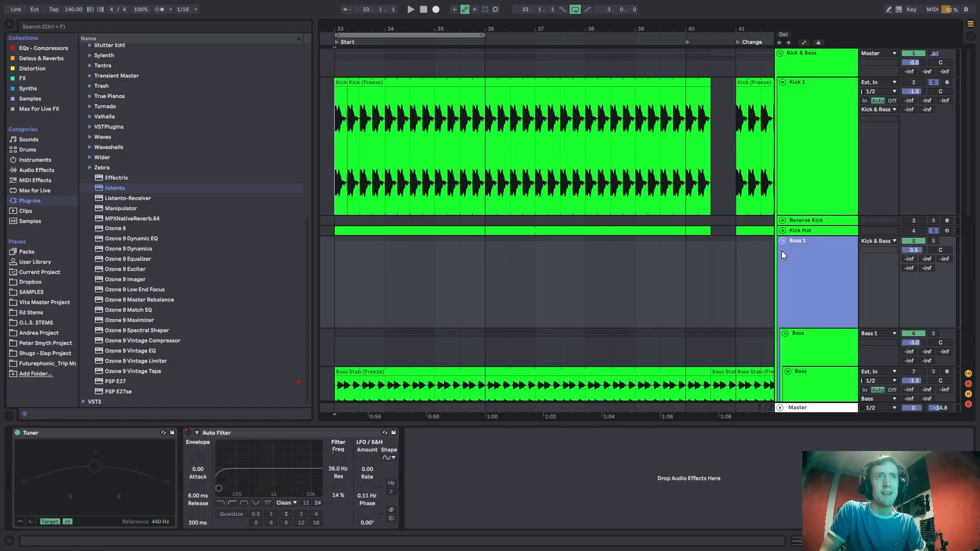
scroll(798, 276, "down", 2)
left_click(324, 240)
scroll(329, 271, "down", 2)
left_click(331, 282)
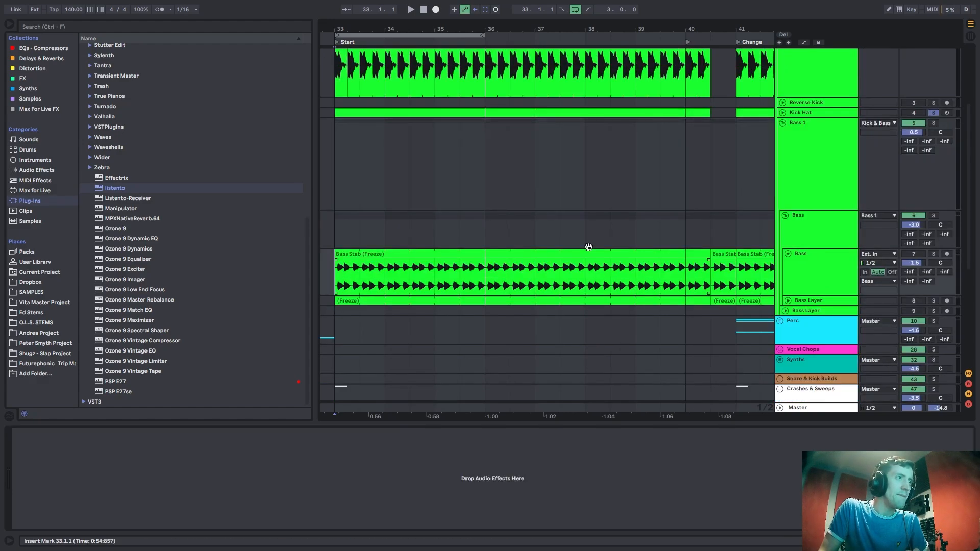
left_click(819, 258)
left_click(933, 254)
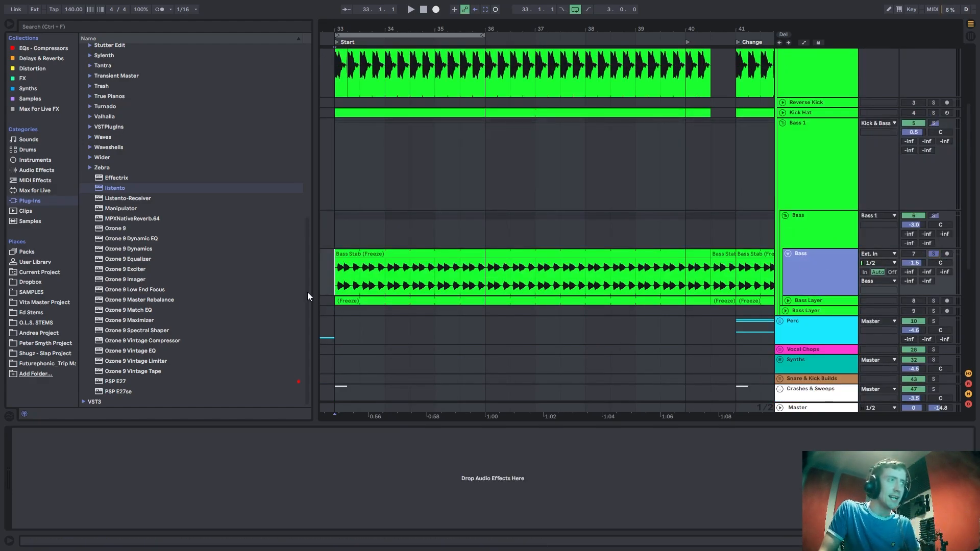
Play the soloed inner Bass track from 33.1.1 and rename the track Sub Bass.
left_click(332, 283)
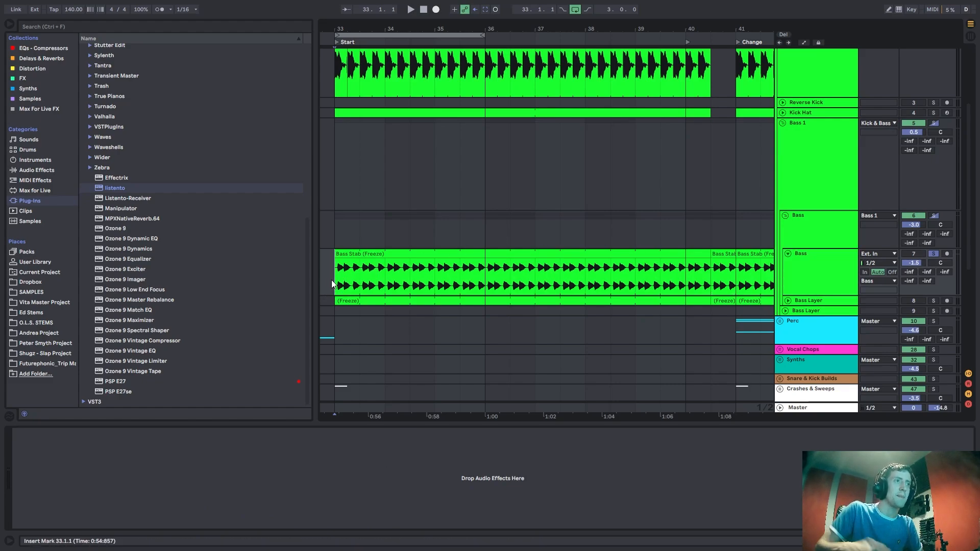
left_click(817, 270)
key("space")
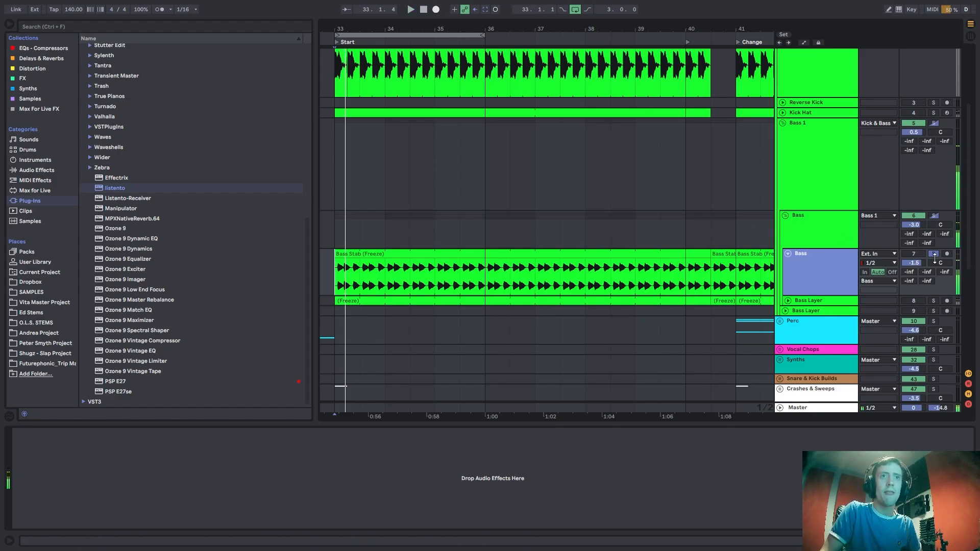
key("ctrl+r")
type("S")
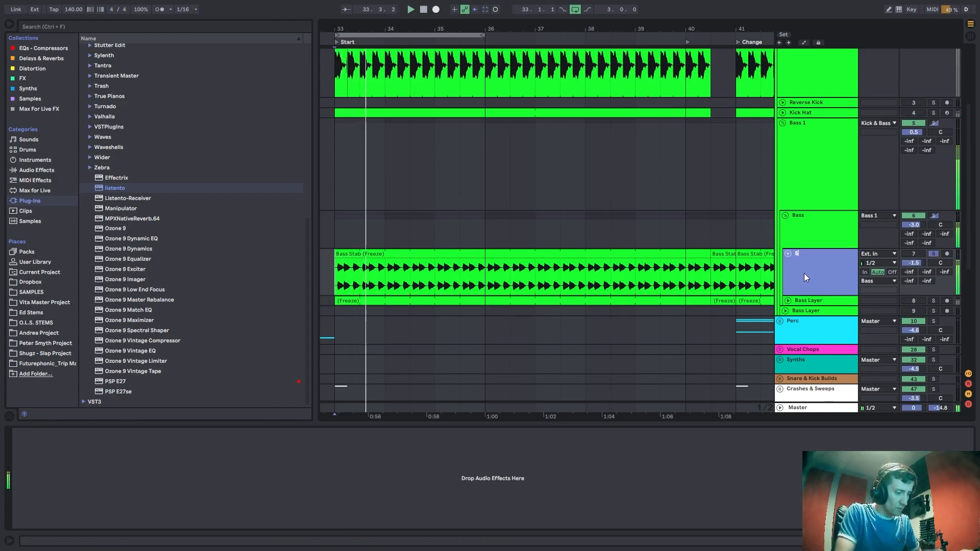
type("ub Bass")
key("Return")
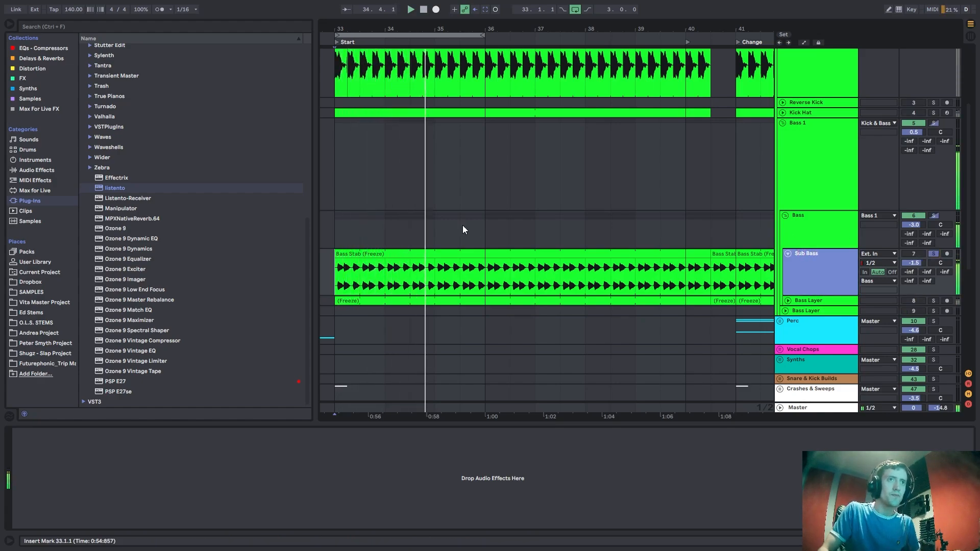
Stop playback, zoom in on the Sub Bass waveform at bar 33, and expand the Bass Layer track inside the Bass group.
left_click(336, 279)
key("space")
scroll(337, 280, "up", 5)
scroll(359, 284, "up", 3)
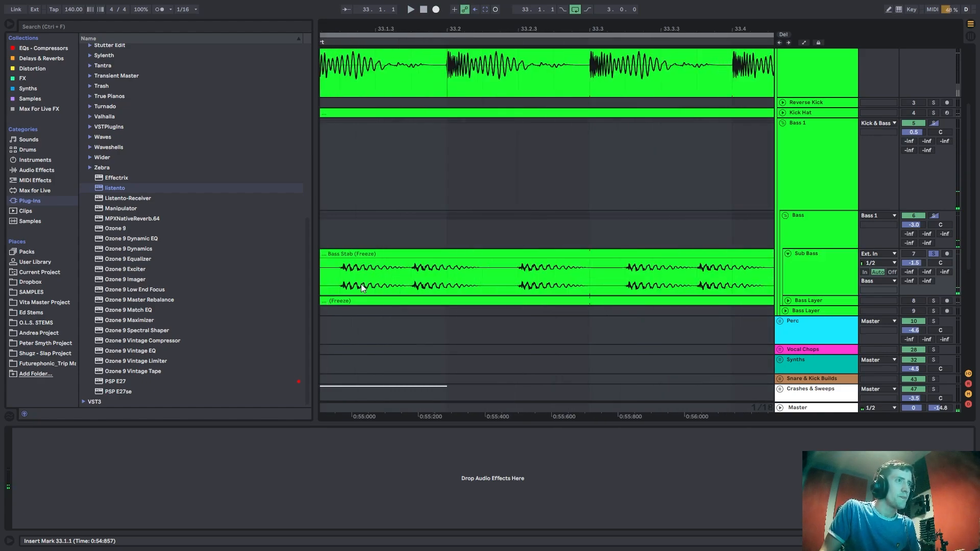
left_click(788, 300)
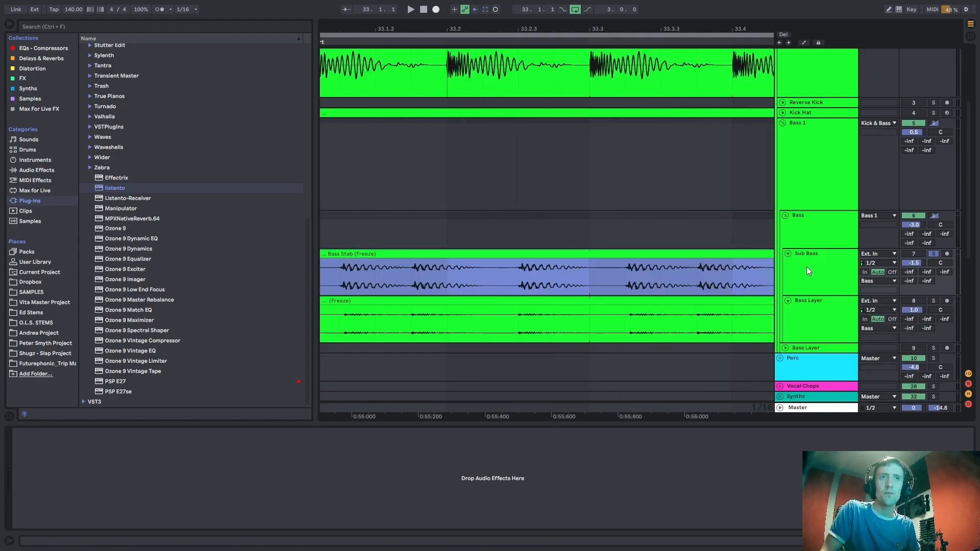
Play the Sub Bass and add the Kick 1 solo to hear how the bass fits between the kicks.
left_click(806, 266)
key("space")
scroll(676, 147, "up", 4)
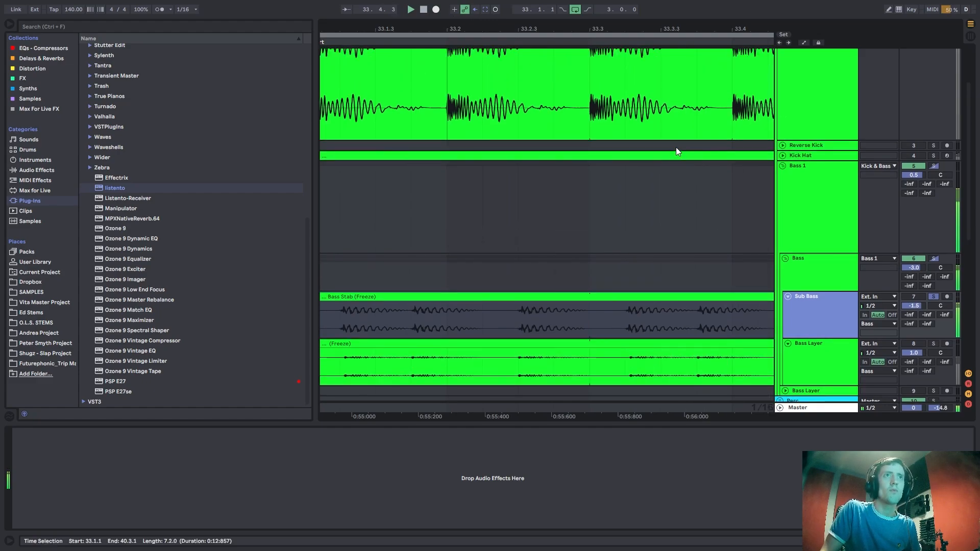
left_click(933, 72)
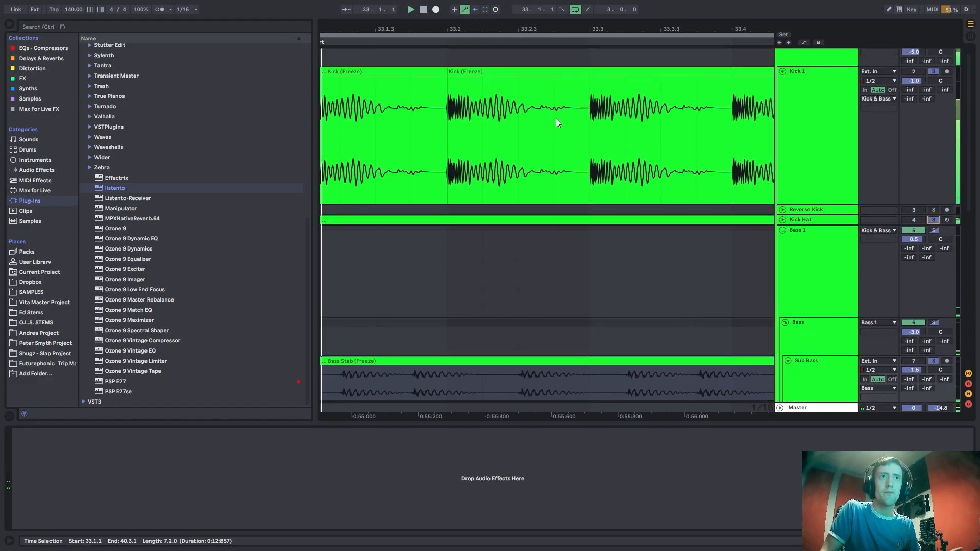
left_click_drag(453, 29, 414, 10)
scroll(451, 109, "down", 1)
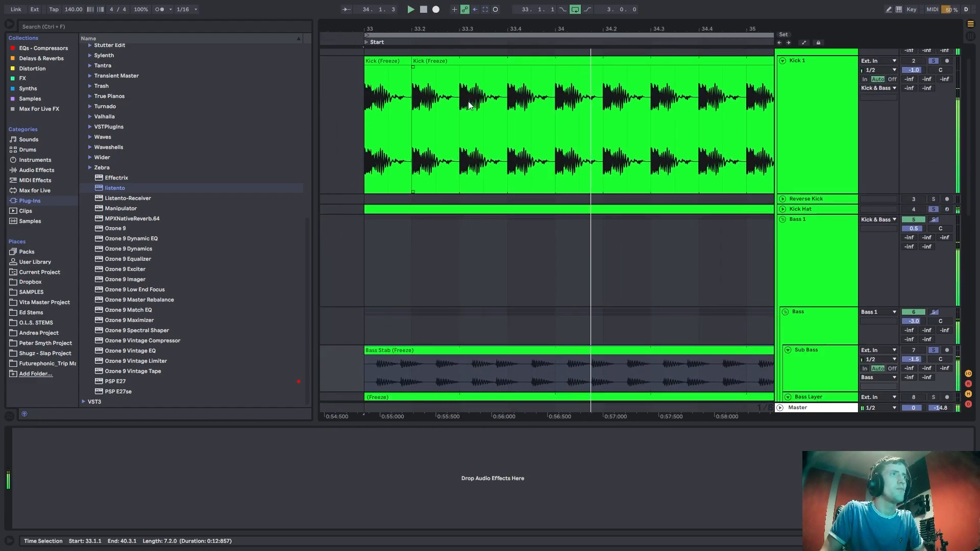
left_click_drag(488, 27, 450, 11)
scroll(617, 278, "down", 5)
scroll(618, 282, "down", 3)
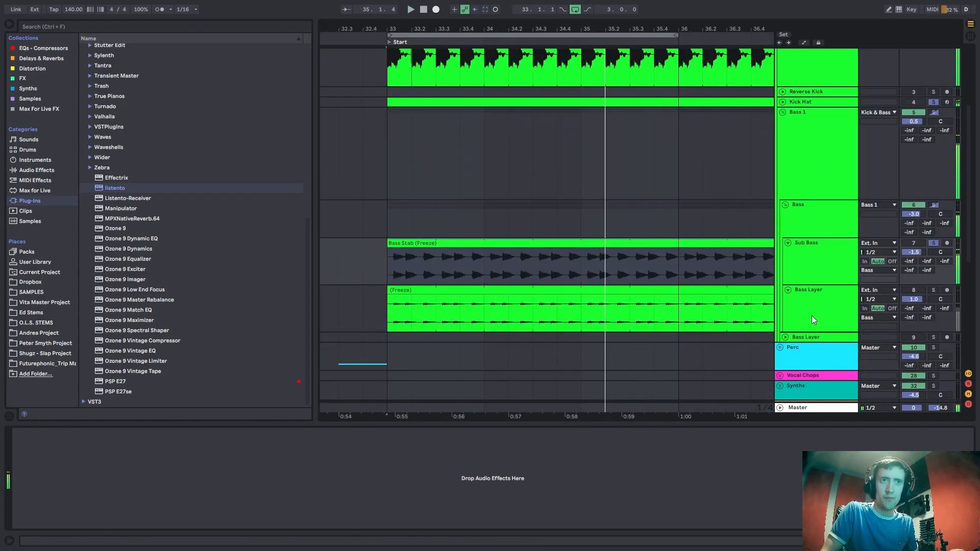
Solo the Bass Layer track and examine its frequency spectrum in the Master track's SPAN Plus.
left_click(934, 291)
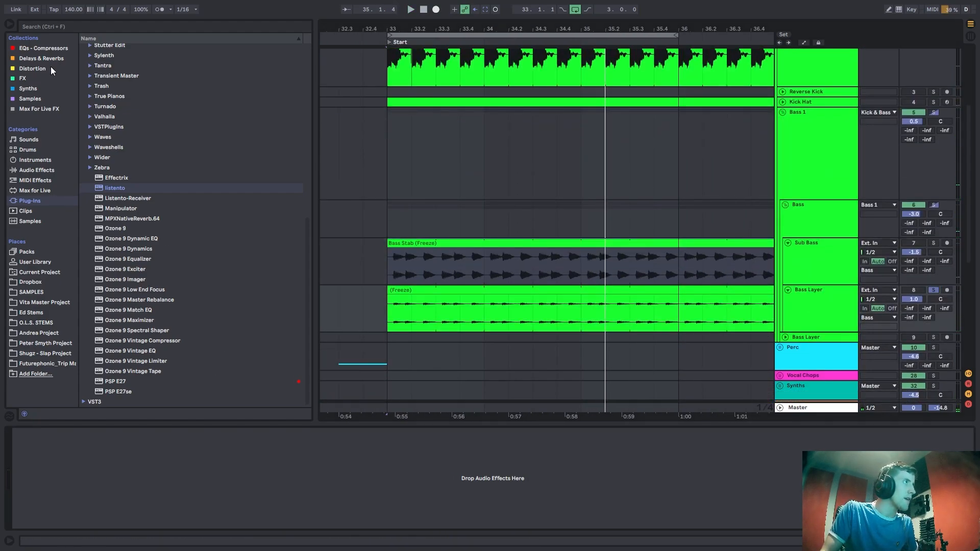
left_click(43, 48)
left_click(830, 407)
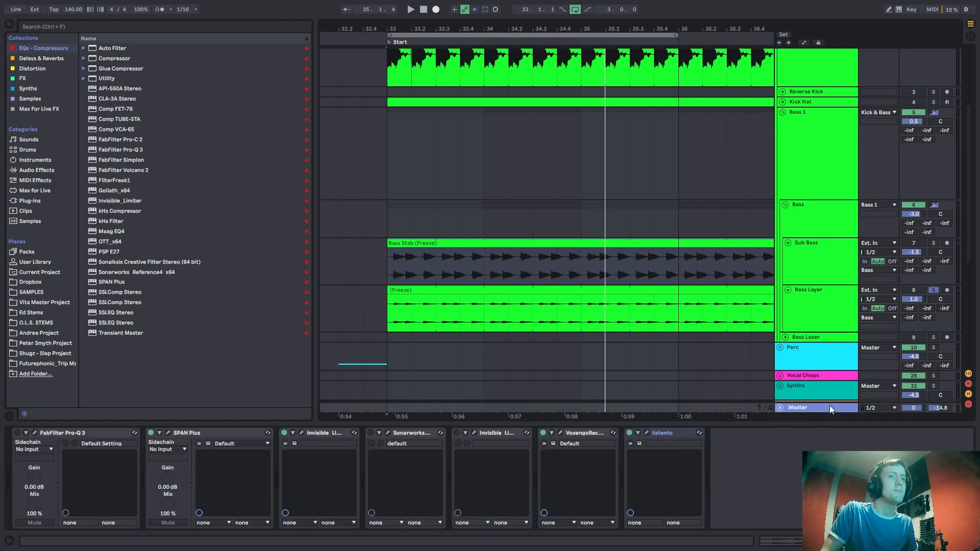
left_click(170, 433)
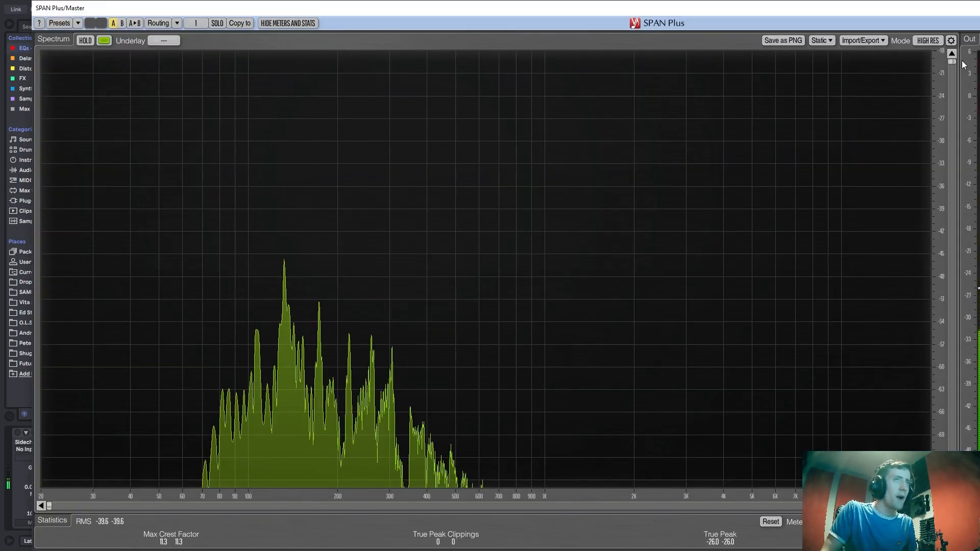
left_click_drag(812, 10, 663, 23)
left_click(852, 22)
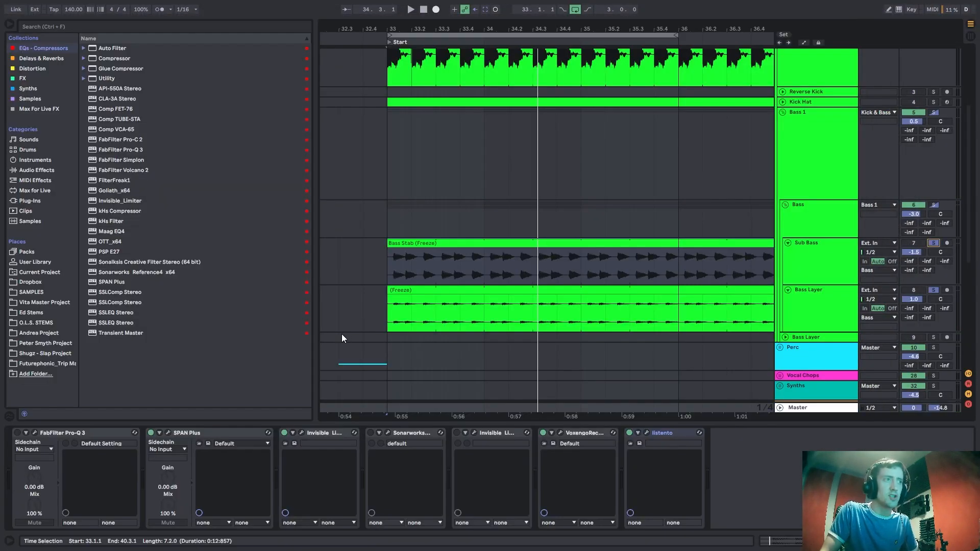
Solo the Kick 1 and Kick Hat tracks alongside the Sub Bass and Bass Layer and play from bar 33.
left_click(363, 324)
left_click(384, 325)
scroll(667, 256, "up", 3)
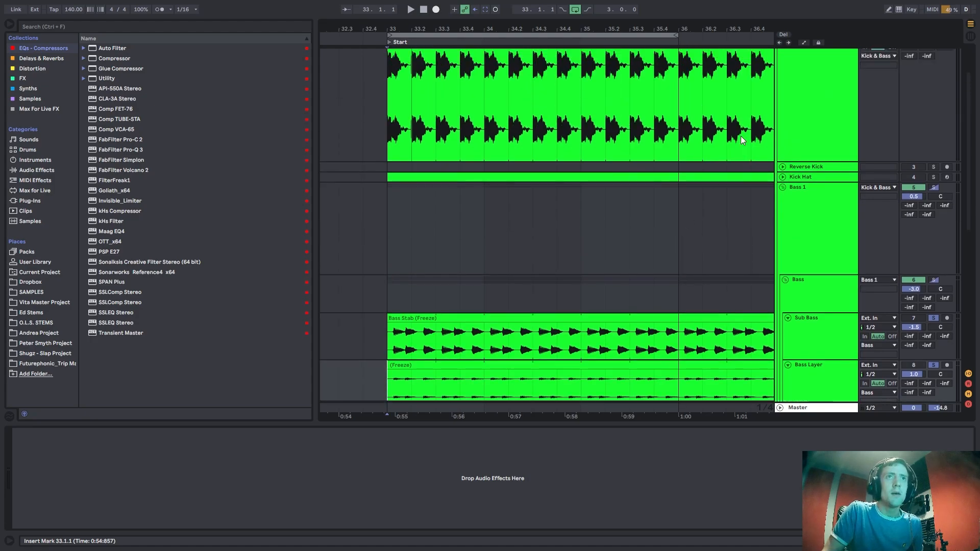
left_click(934, 220)
scroll(936, 220, "up", 1)
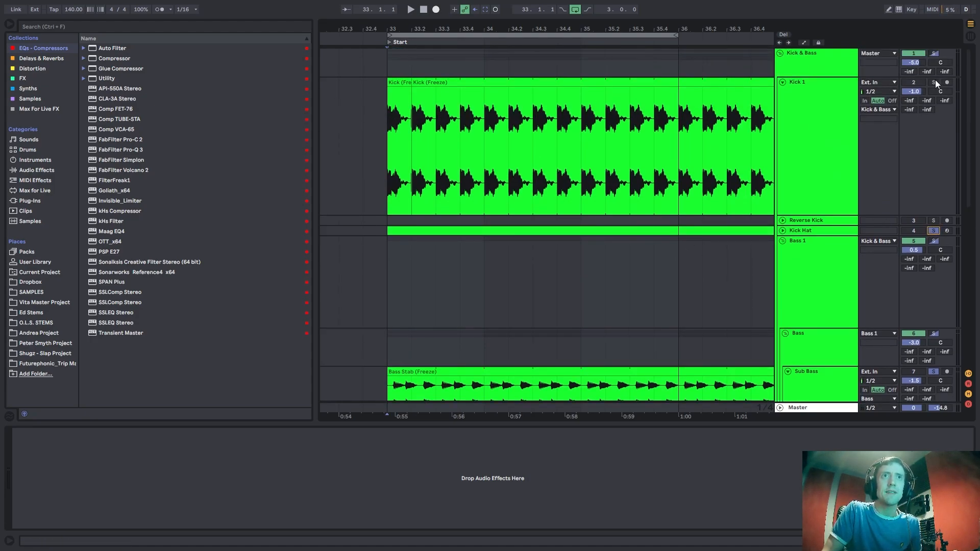
left_click(371, 191)
key("space")
Compare playback with the Bass Layer's solo off and on, and set its volume to 2.0 dB.
scroll(936, 281, "down", 5)
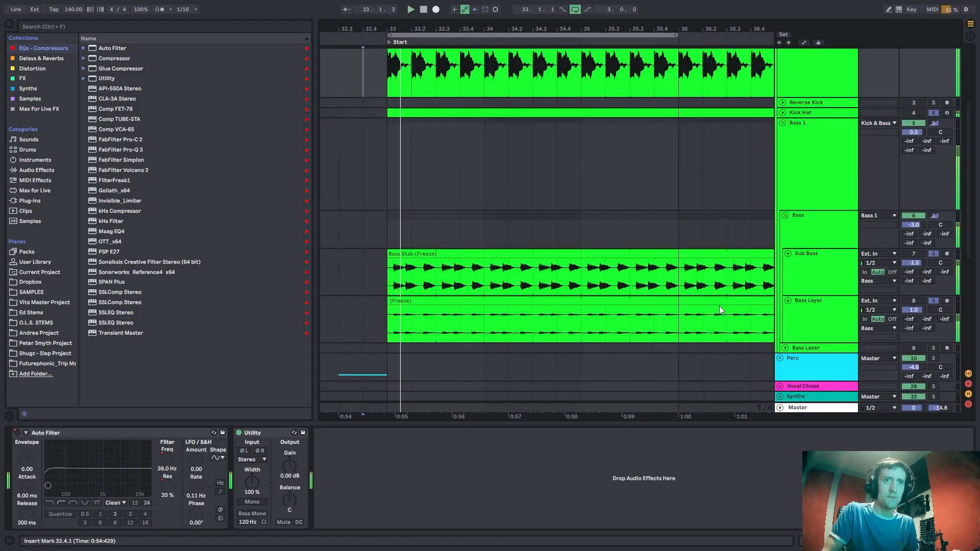
left_click(935, 248)
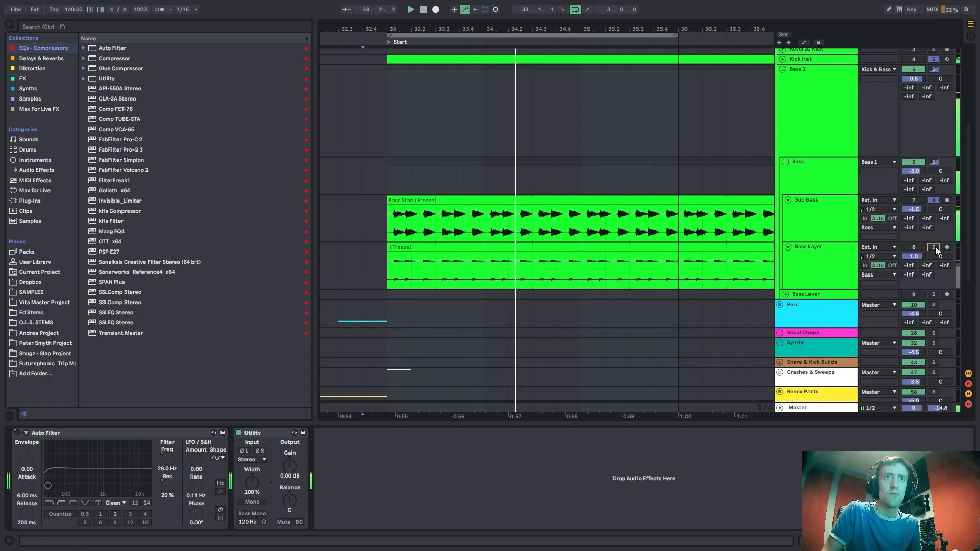
left_click(934, 248)
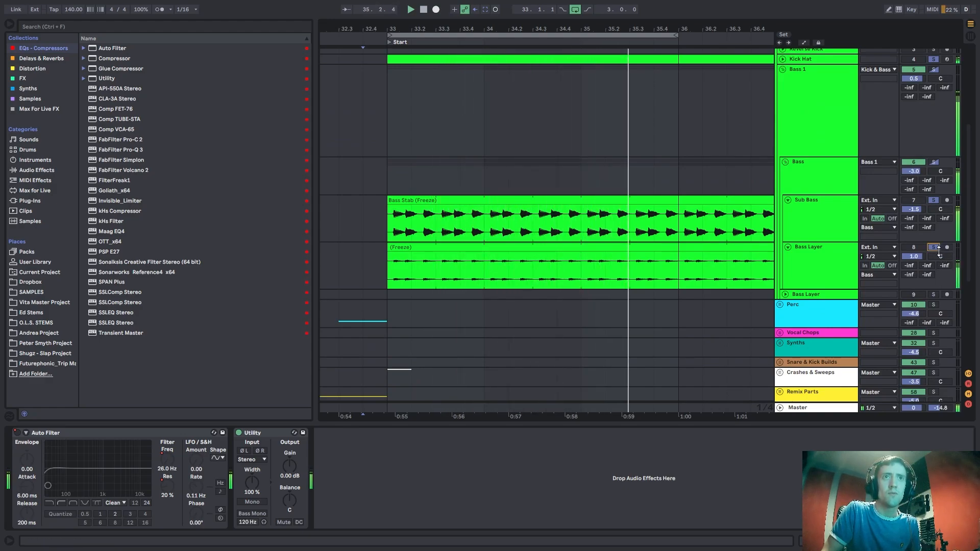
left_click(921, 258)
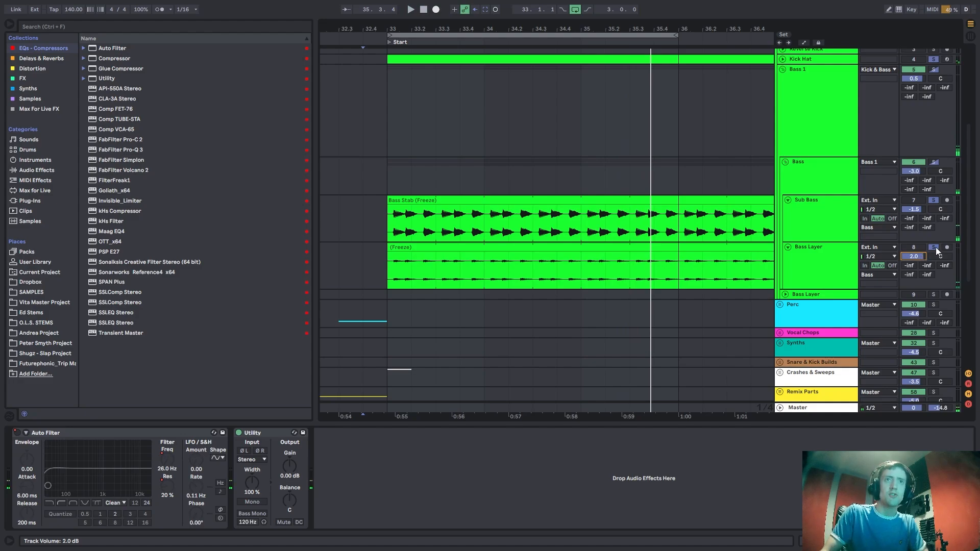
Solo the Kick 1, Sub Bass and Bass Layer tracks without the Kick Hat and play them together.
double_click(935, 247)
left_click(932, 201, "ctrl")
scroll(900, 153, "up", 3)
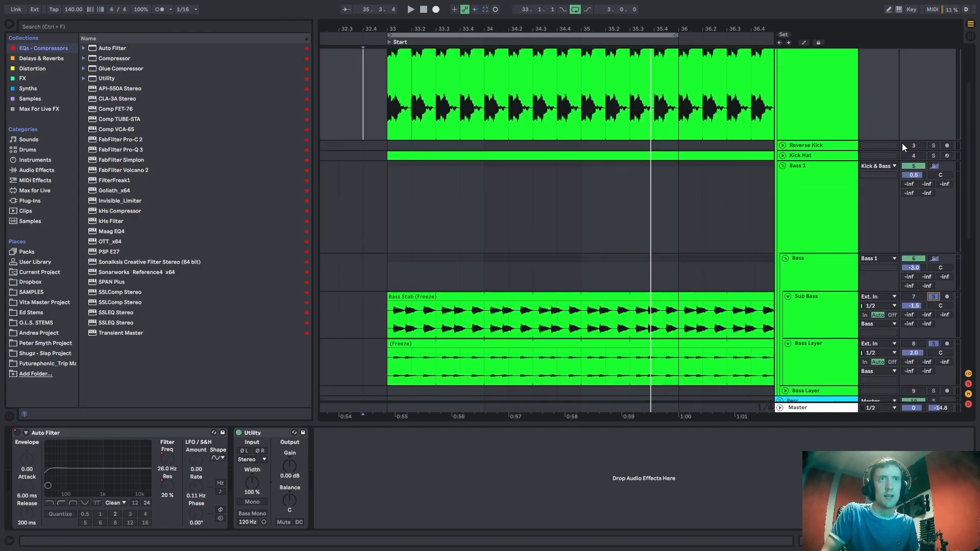
scroll(908, 168, "up", 3)
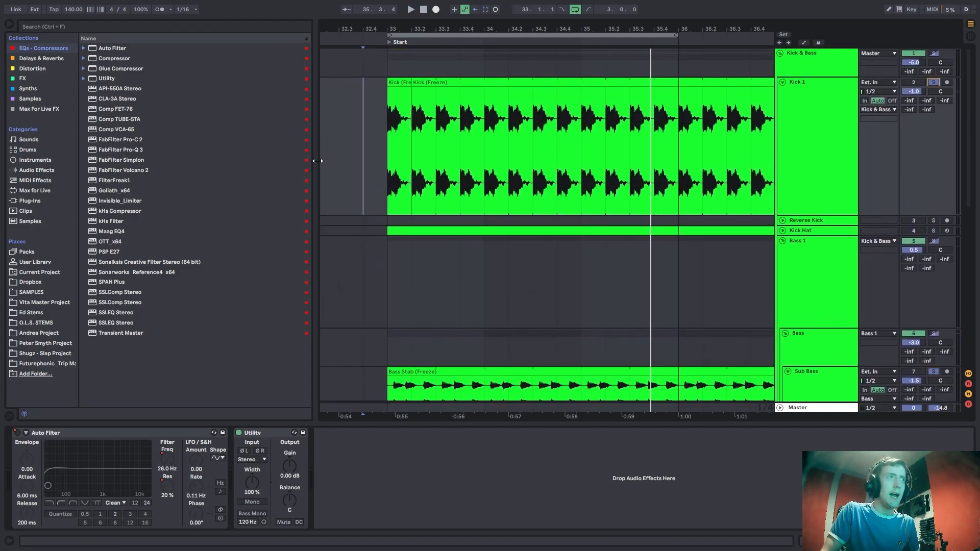
key("space")
left_click_drag(446, 30, 353, 31)
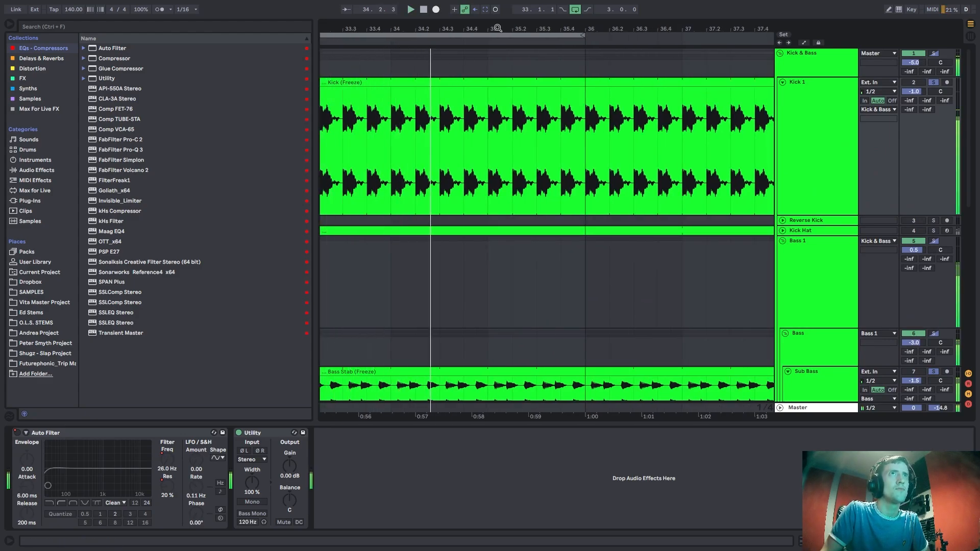
left_click_drag(495, 28, 524, 17)
scroll(830, 115, "down", 1)
key("space")
Collapse the Kick 1, Sub Bass and inner Bass Layer tracks in the arrangement.
left_click(830, 114)
key("u")
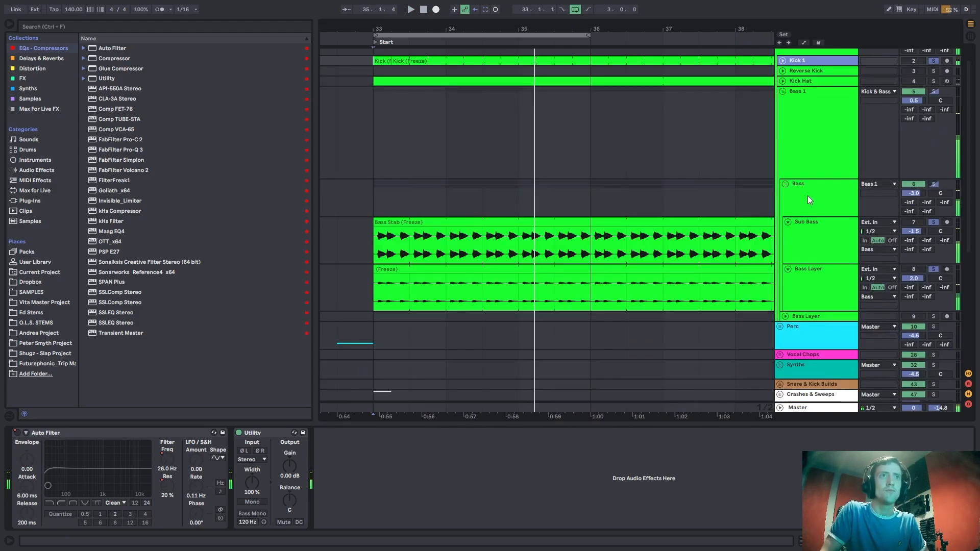
left_click(811, 171)
left_click(821, 200)
left_click(818, 222)
key("u")
left_click(818, 242)
key("u")
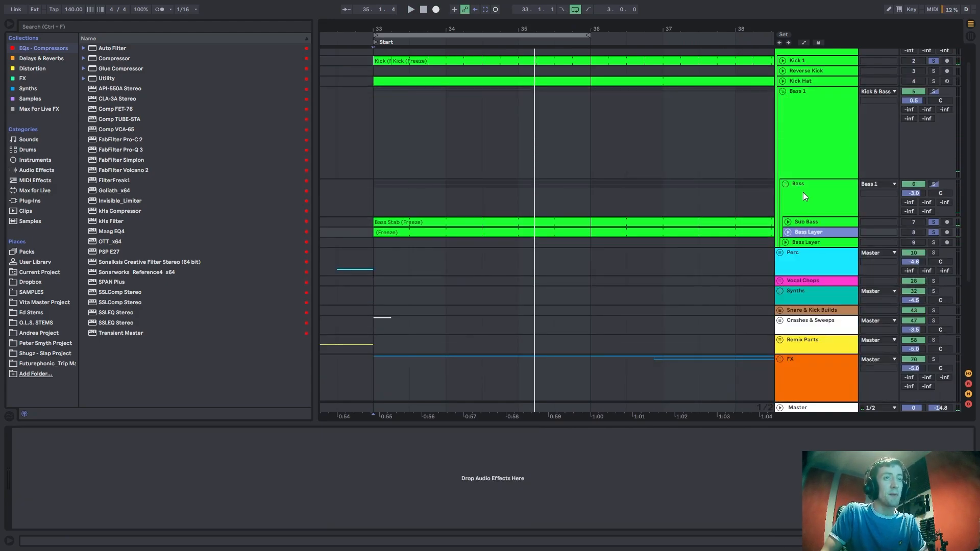
Show the inner Bass group's effects and examine the settings of its PSP E27 equalizer.
left_click(808, 210)
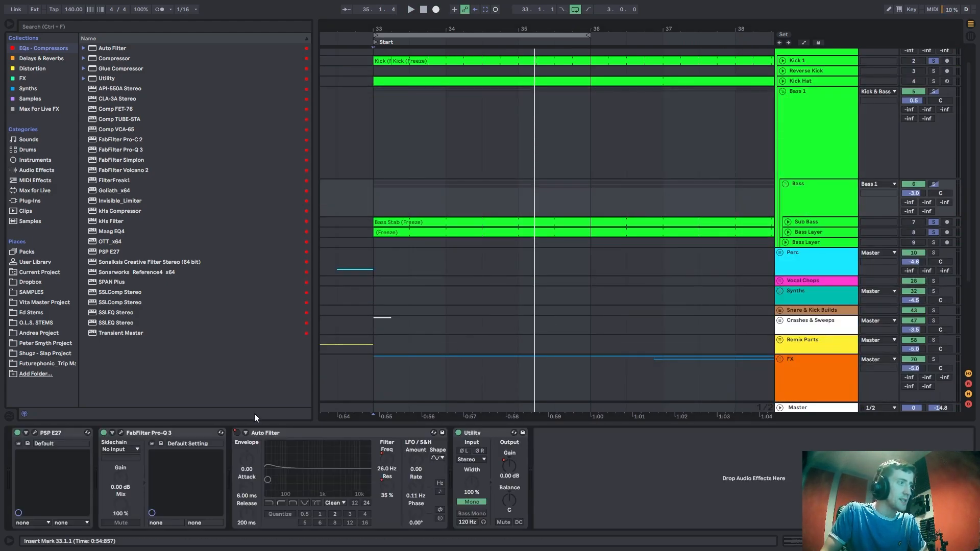
left_click(35, 432)
left_click_drag(545, 118, 377, 119)
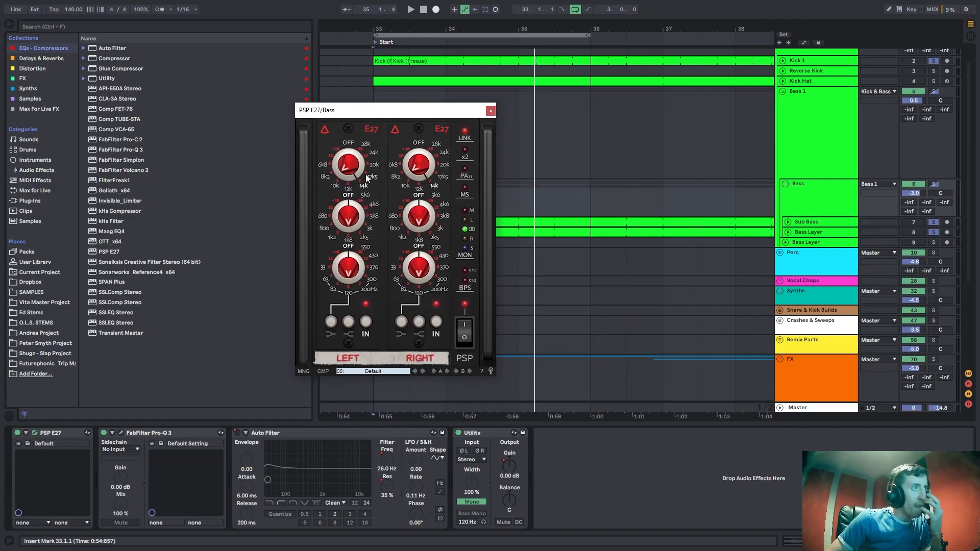
Close the equalizer window, expand the inner Bass Layer track, solo it without the Sub Bass, and play it.
left_click(789, 232)
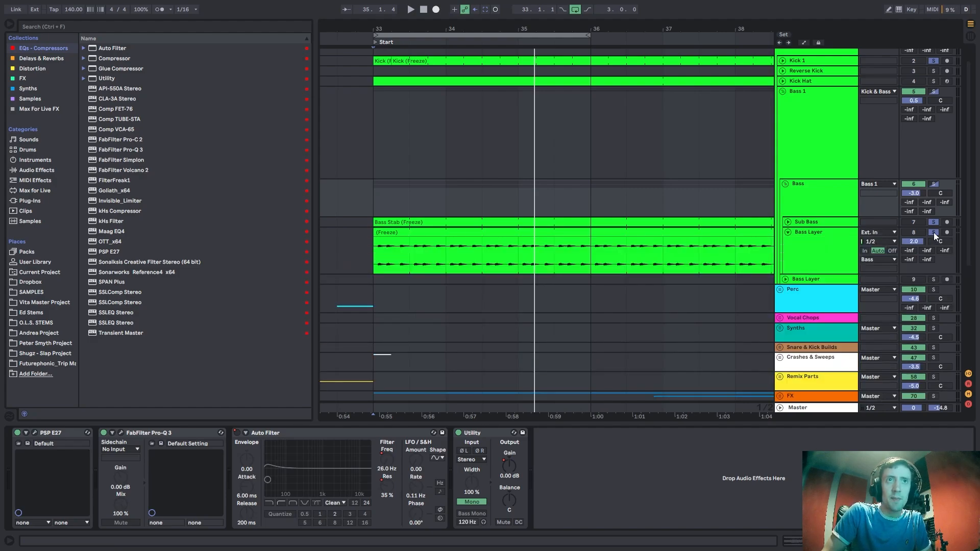
left_click(808, 243)
key("space")
left_click(807, 222)
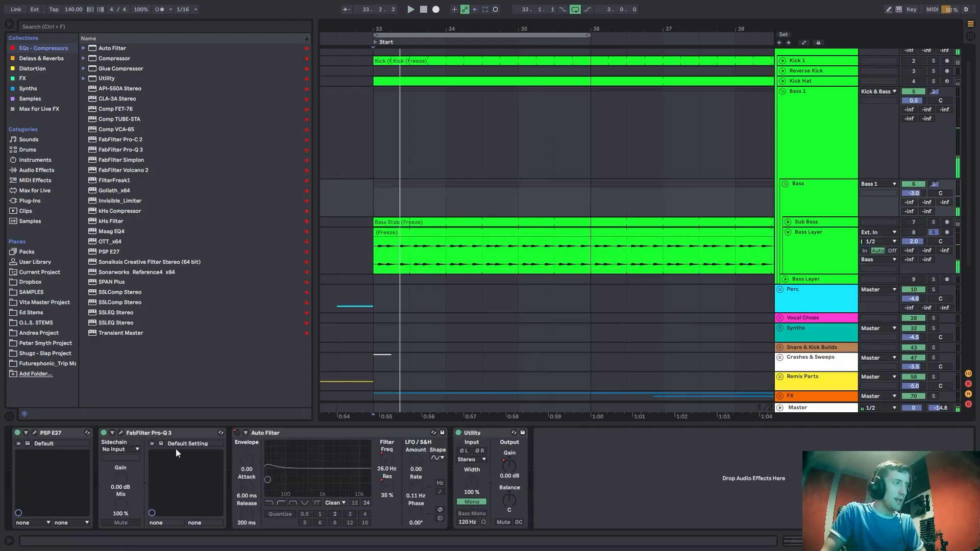
Open the Bass group's FabFilter Pro-Q 3 and compare the sound with its 220 Hz high-cut band bypassed and enabled.
left_click(119, 434)
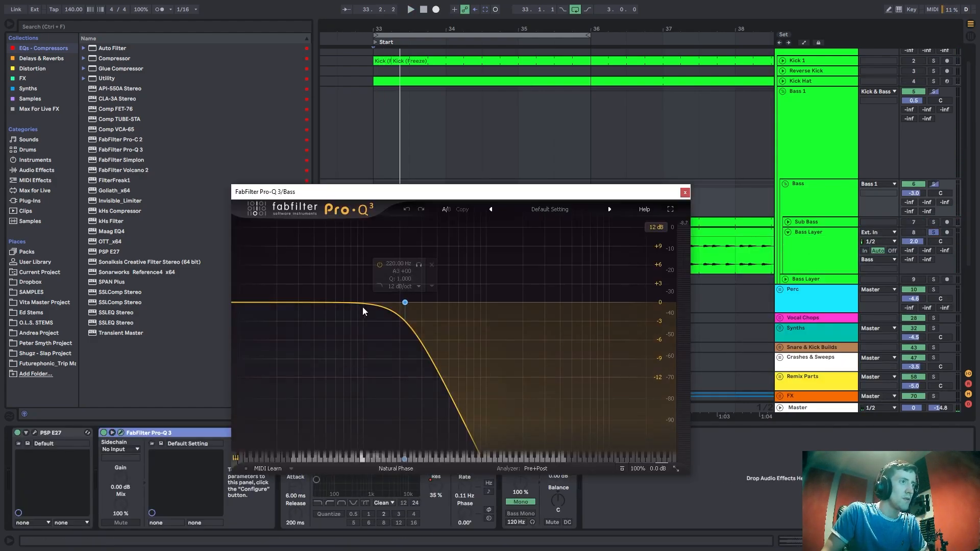
left_click(405, 302)
left_click(299, 406)
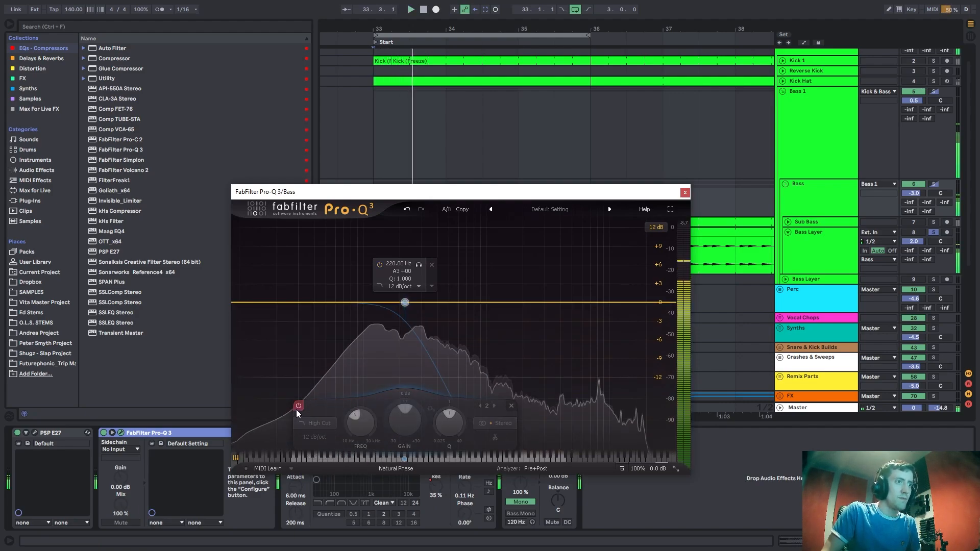
left_click(299, 406)
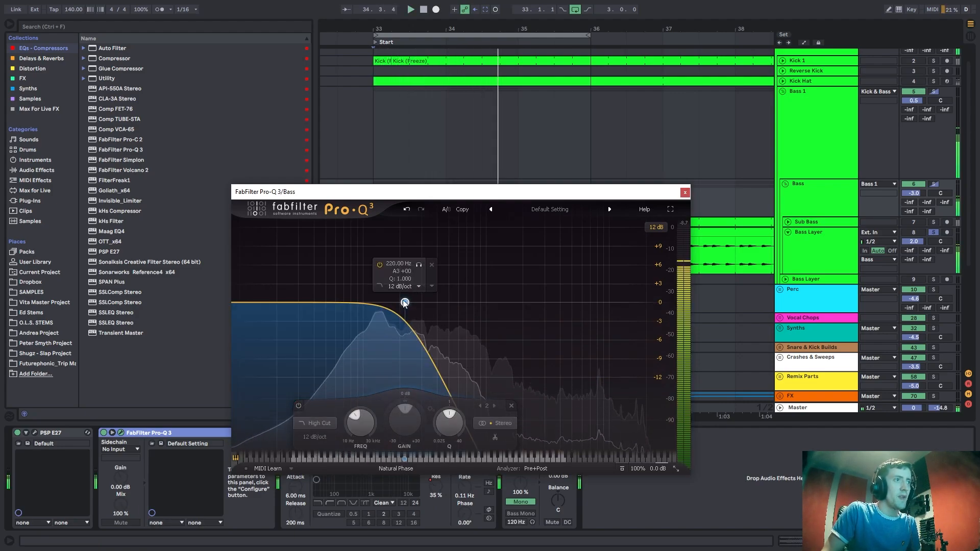
Stop playback, close the Pro-Q 3 window, and fold the inner Bass group inside Bass 1.
key("space")
left_click(685, 193)
left_click(809, 246)
left_click(785, 184)
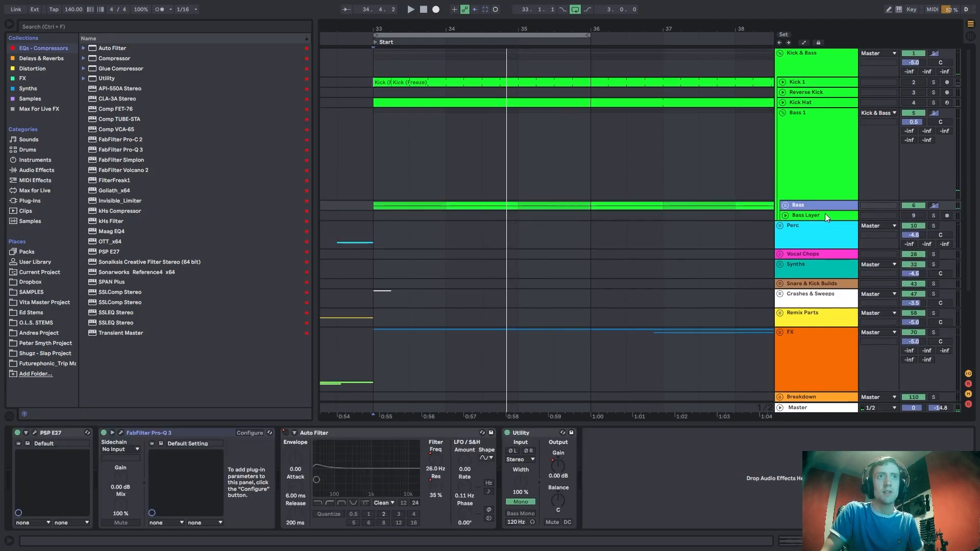
Solo Kick 1, Kick Hat and the Bass 1 group, play them from bar 33, and fold the Bass 1 group.
left_click(804, 149)
left_click(934, 113)
left_click(933, 103)
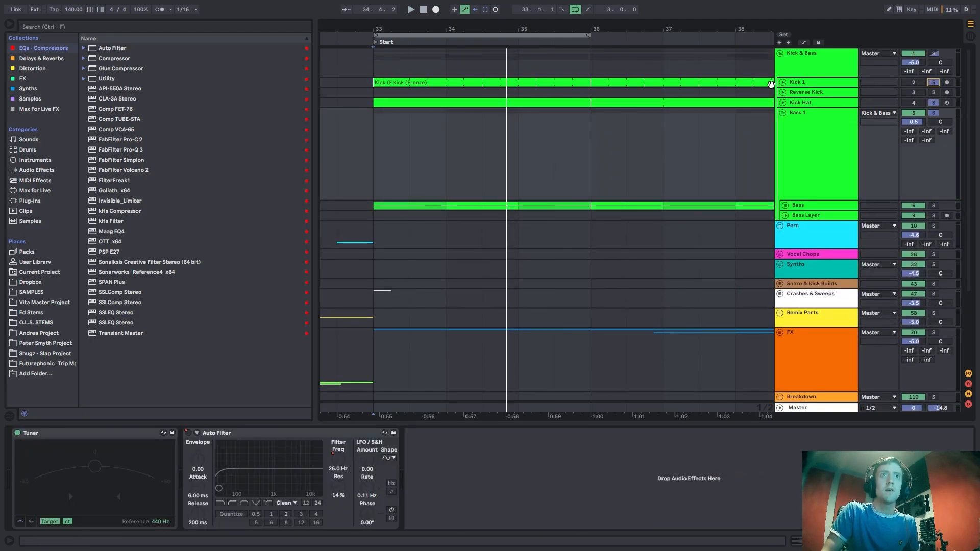
key("space")
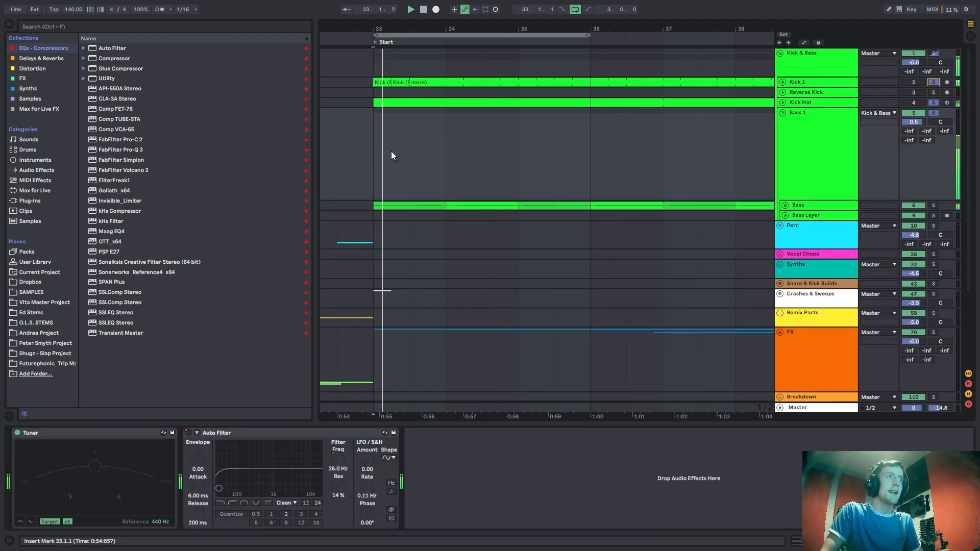
left_click(819, 151)
key("Left")
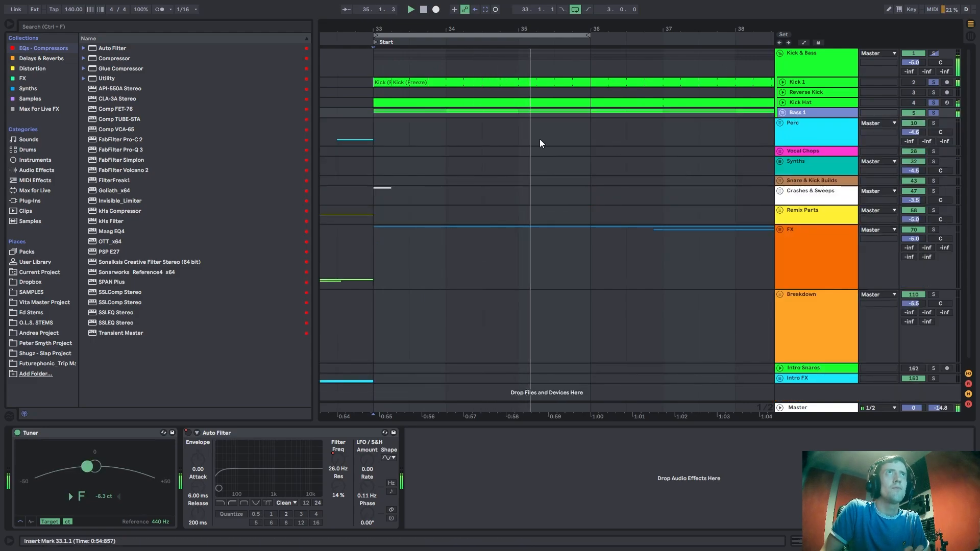
key("Down")
key("space")
Expand the Reverse Kick track, solo it along with the kick and bass, and play its clip before bar 49 from 48.2.
left_click(826, 137)
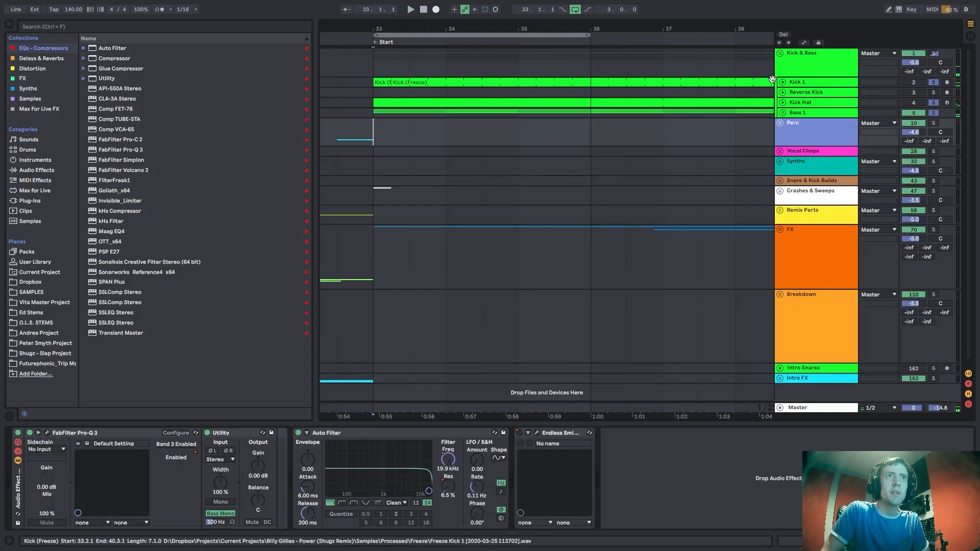
left_click(790, 67)
key("Left")
left_click_drag(397, 25, 382, 4)
left_click(782, 54)
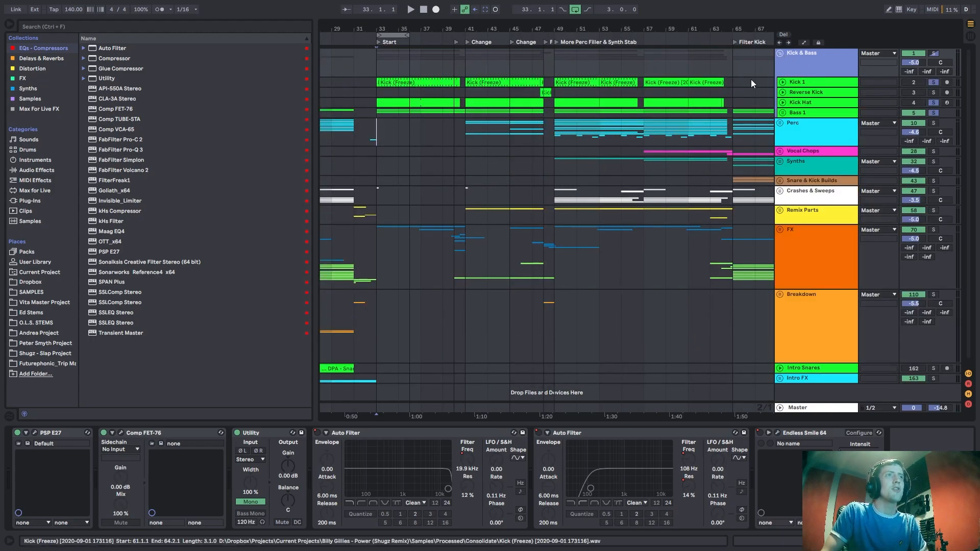
left_click(782, 91)
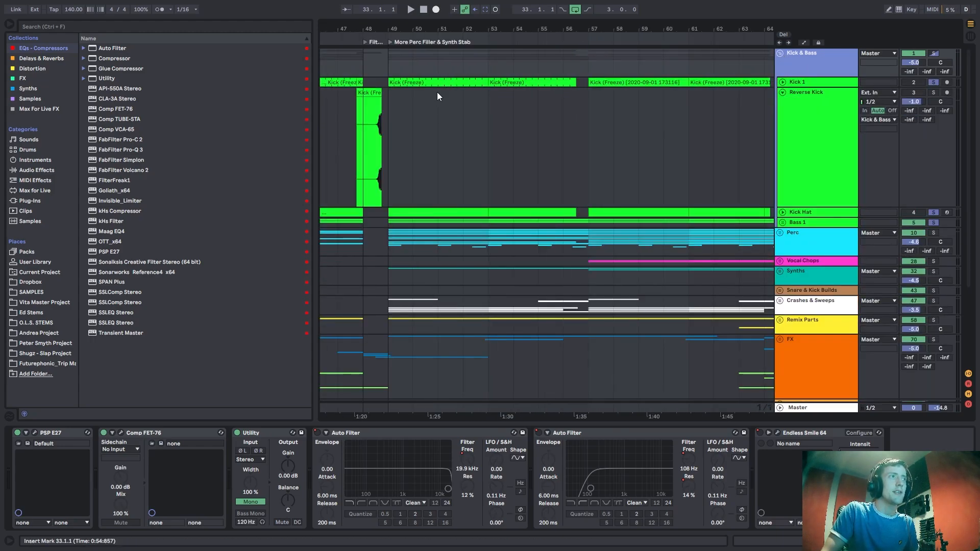
mouse_move(413, 25)
left_mouse_down()
mouse_move(517, 38)
mouse_move(546, 53)
left_mouse_up()
left_click(398, 152)
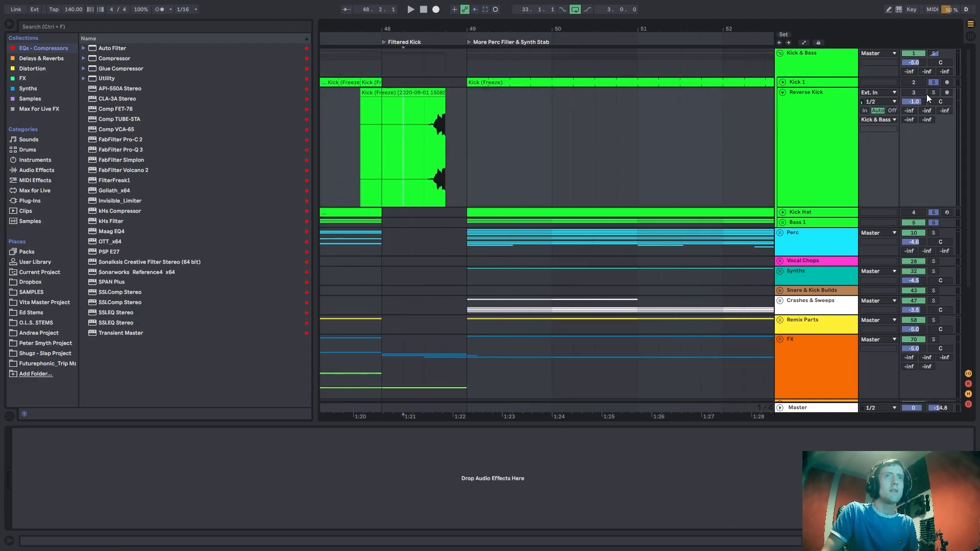
left_click(932, 93)
key("space")
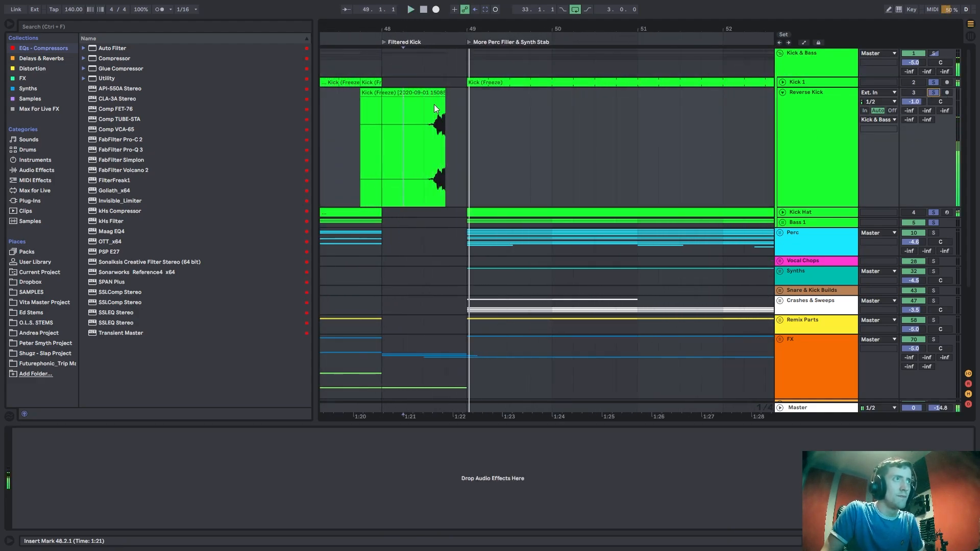
key("space")
Try moving the reversed kick clip one beat later so it ends at bar 49, and play the transition.
left_click(449, 93)
left_click_drag(449, 94, 467, 94)
left_click(445, 122)
key("space")
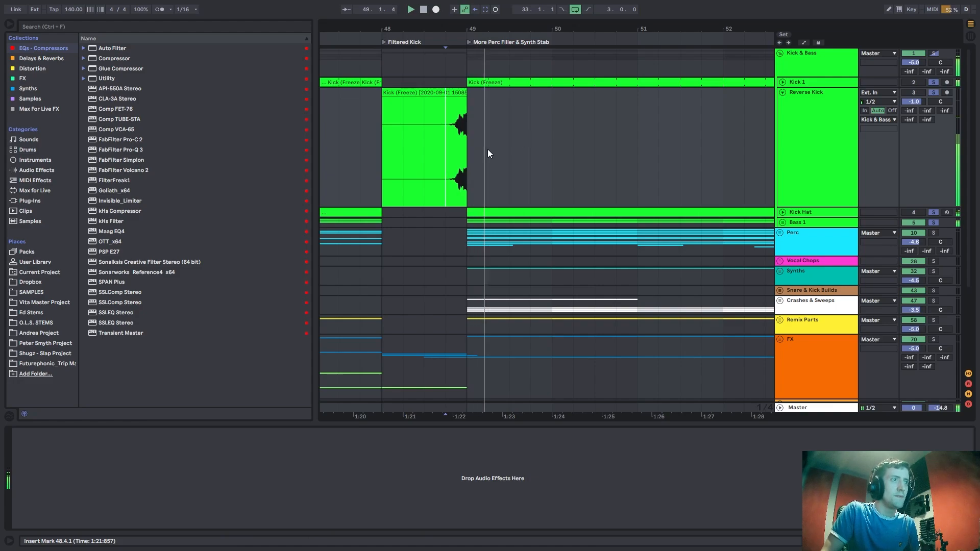
Undo the reversed kick clip's move, unsolo the kick and bass tracks, and play the full mix from 48.2.
key("ctrl+z")
left_click(411, 187)
key("space")
key("space")
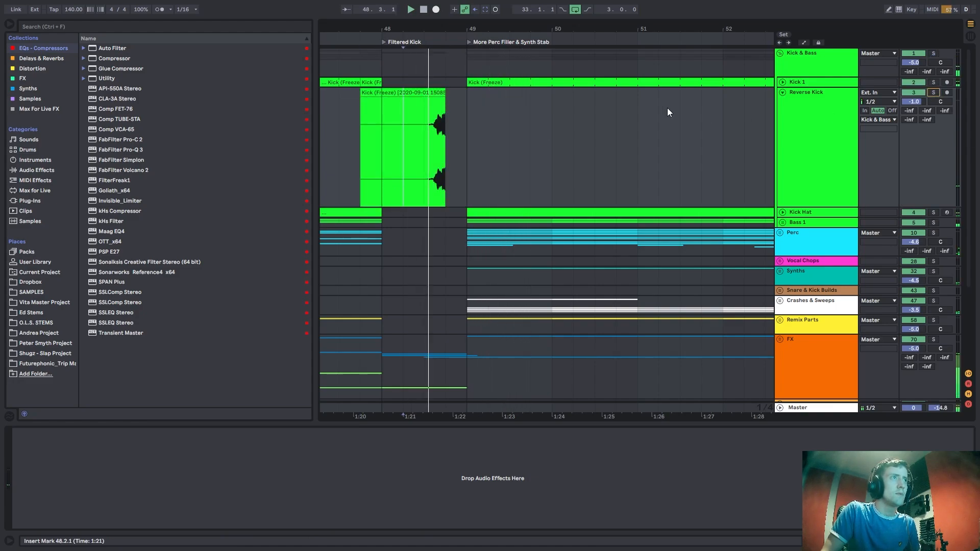
Shift the reversed kick clip one beat later to end at bar 49 and play the full mix from bar 49.
key("space")
left_click_drag(442, 93, 452, 96)
left_click(477, 124)
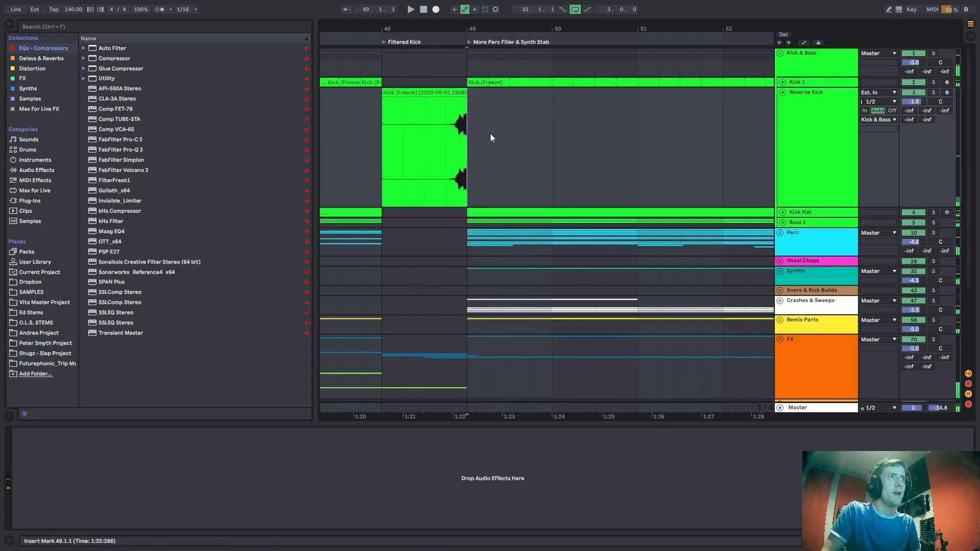
Collapse the Reverse Kick track and Kick & Bass group, and unfold the Perc group with its Loops etc subgroup.
left_click(783, 93)
left_click(780, 54)
left_click(782, 70)
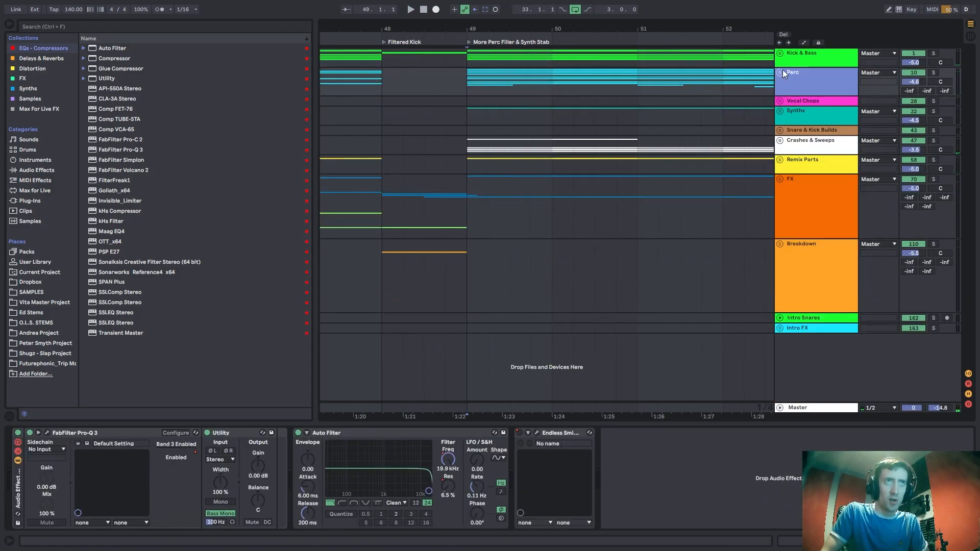
scroll(636, 177, "down", 1)
left_click(474, 112)
left_click(783, 105)
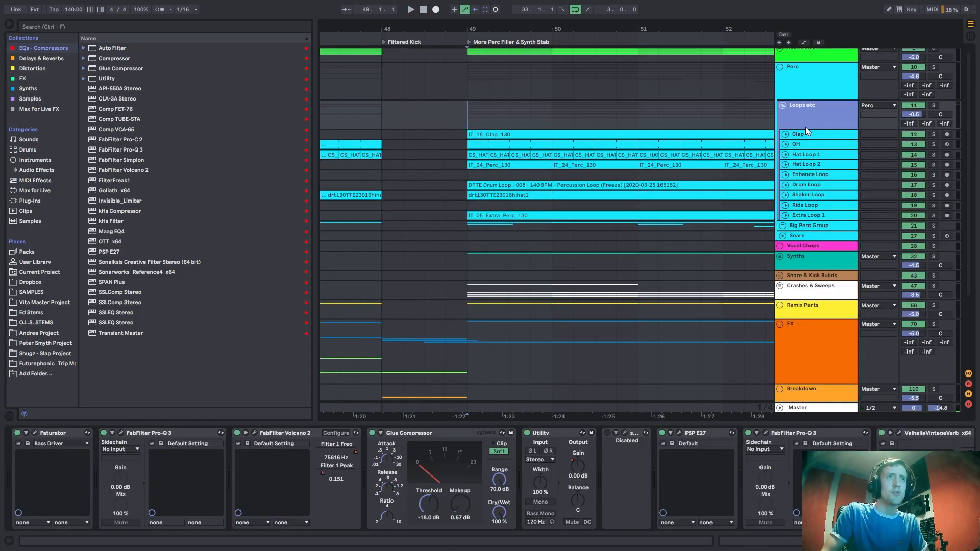
left_click_drag(503, 29, 400, 16)
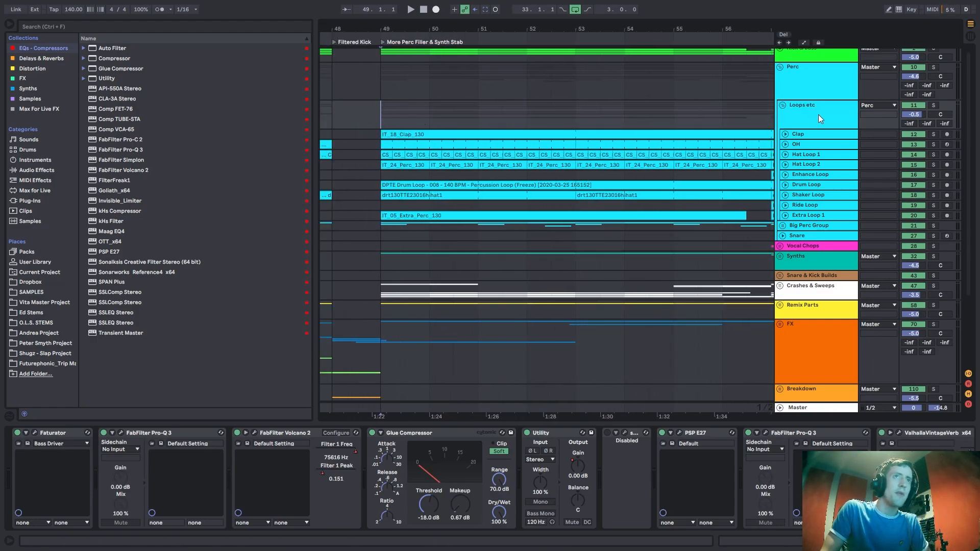
Solo the Loops etc group and set the arrangement loop to the four bars from 57 to 61.
left_click(934, 105)
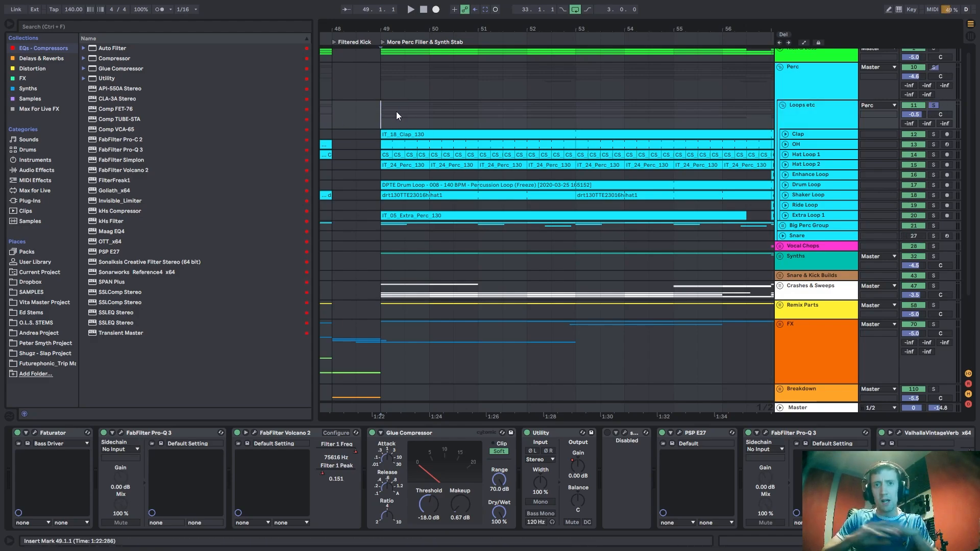
left_click(391, 110)
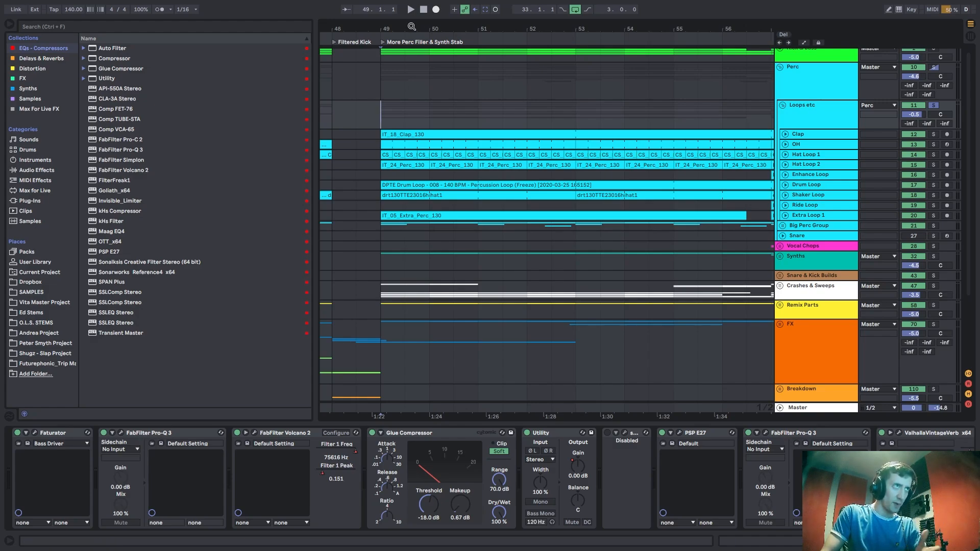
left_click_drag(413, 27, 593, 15)
scroll(602, 64, "right", 5)
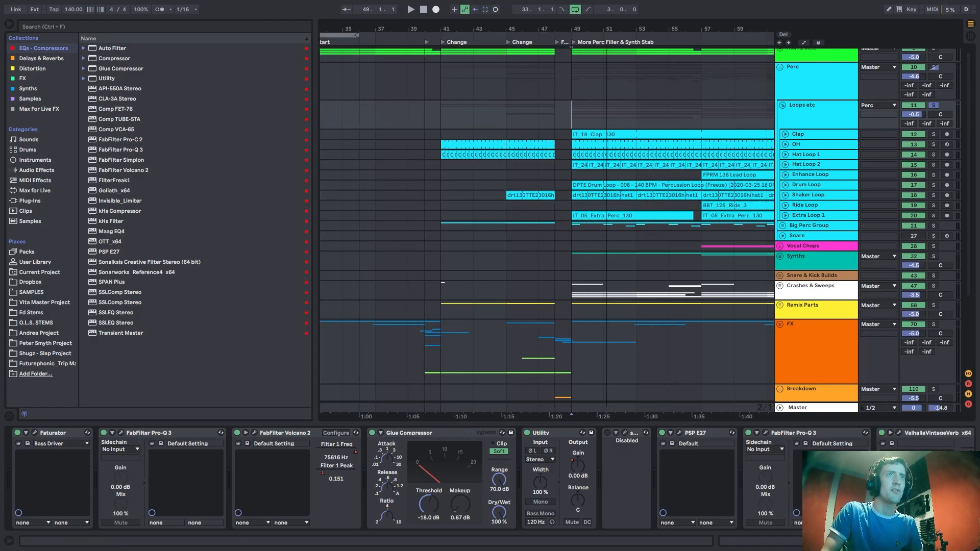
left_click_drag(477, 110, 540, 118)
key("ctrl+l")
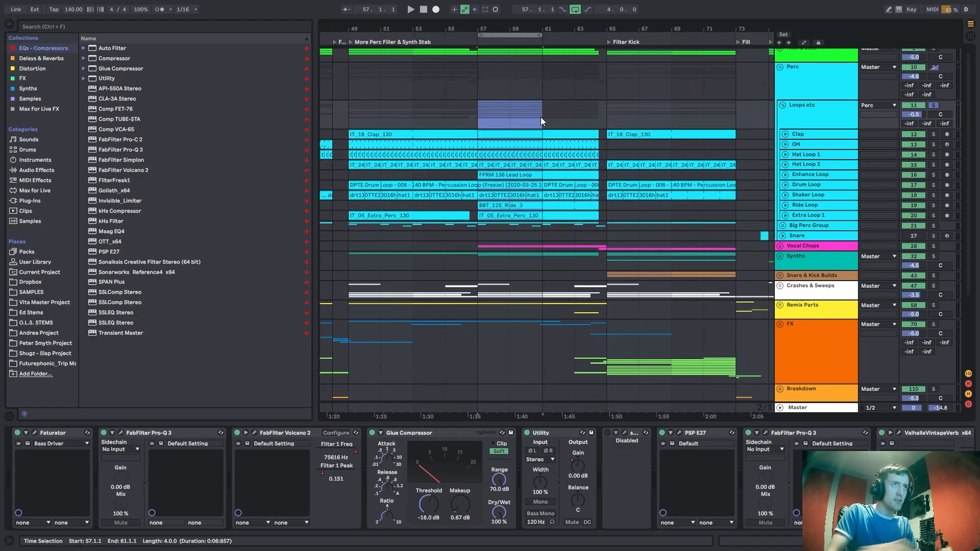
Solo and expand the Clap track, make it taller, and place the insert marker at bar 57.
left_click(831, 118)
left_click(931, 137)
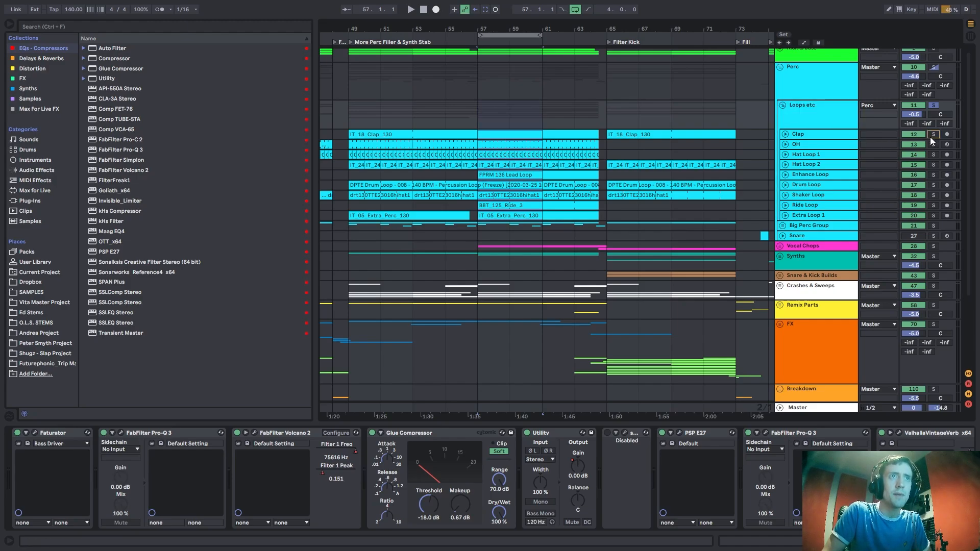
left_click(785, 134)
left_click(824, 146)
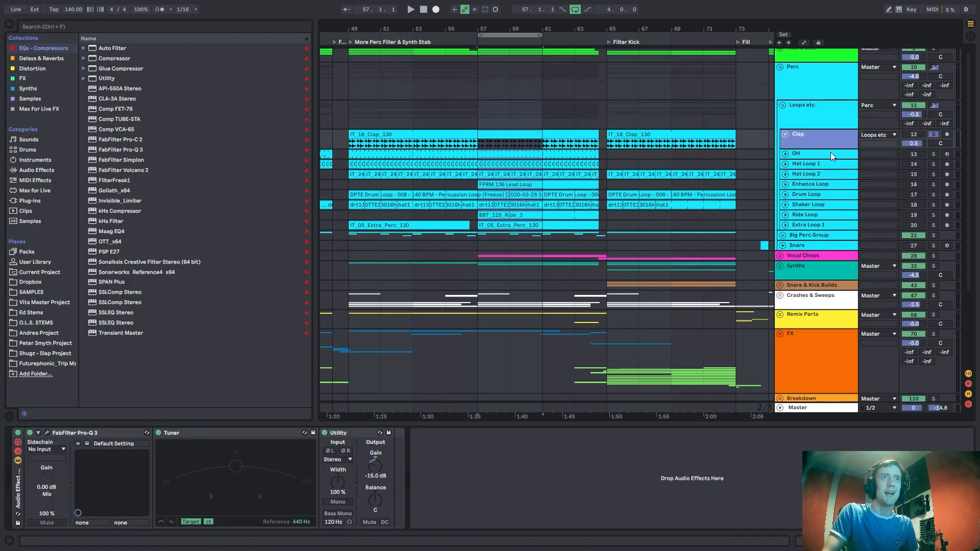
left_click_drag(825, 177, 822, 209)
left_click(483, 192)
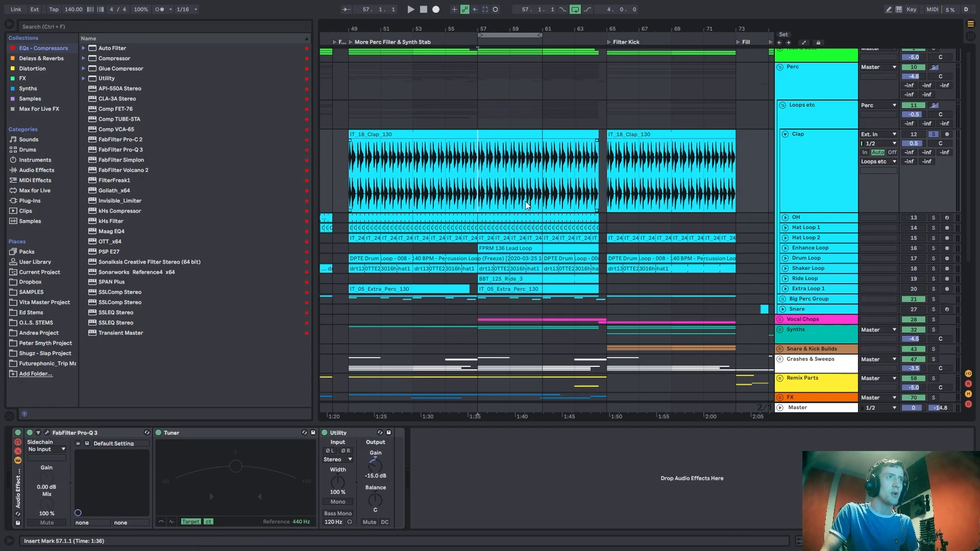
Play the Clap track from bar 57, adding the Kick & Bass group to the solo for comparison.
key("space")
scroll(599, 132, "up", 1)
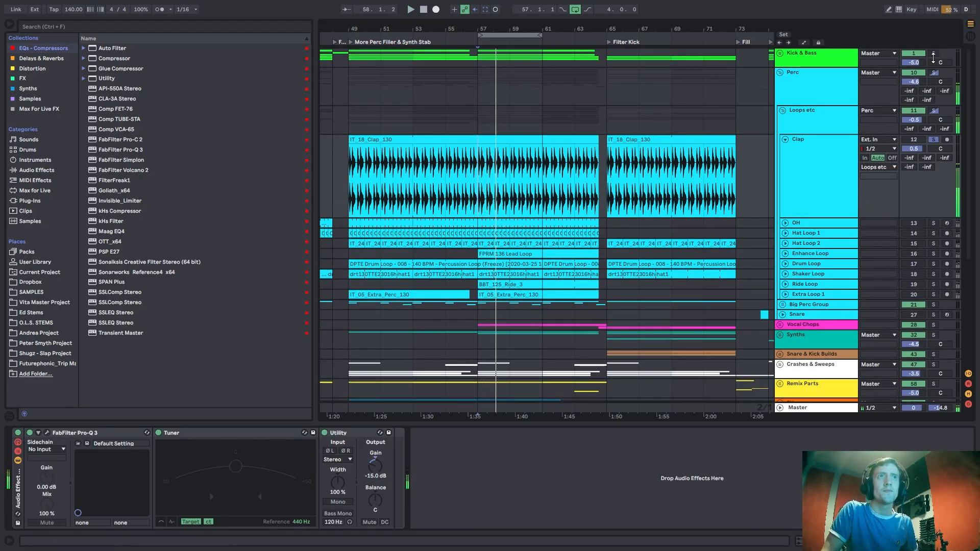
key("space")
left_click_drag(518, 28, 516, 52)
left_click(799, 151)
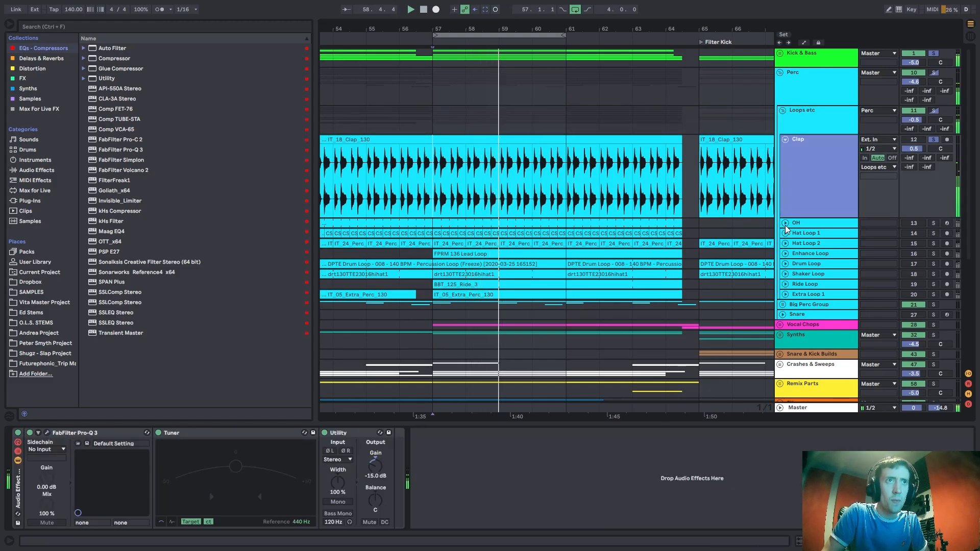
Expand the OH track, solo it, and play the open hat from bar 57.
left_click(445, 233)
key("alt+plus")
key("alt+plus")
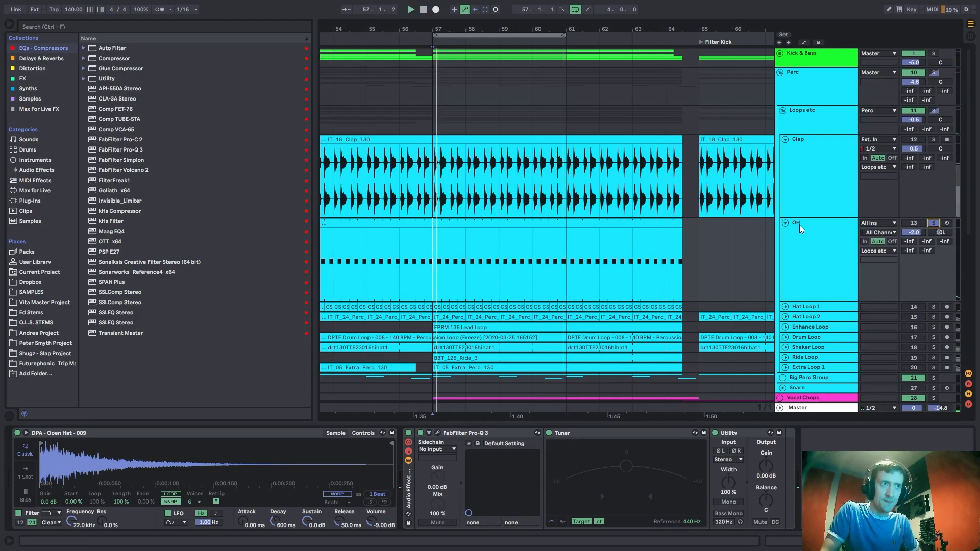
left_click(851, 254)
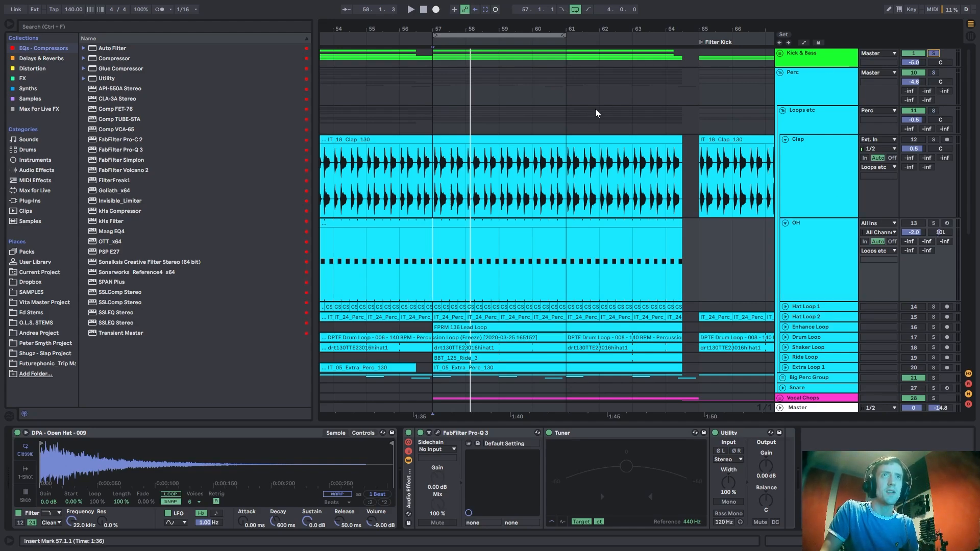
Solo the Clap and OH tracks together and play them from bar 57.
left_click(428, 179)
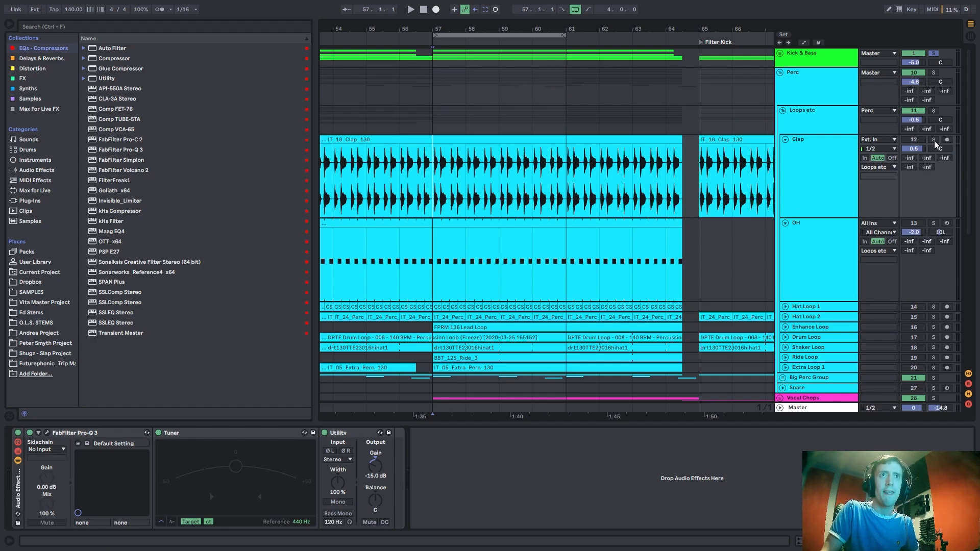
left_click(934, 223, "ctrl")
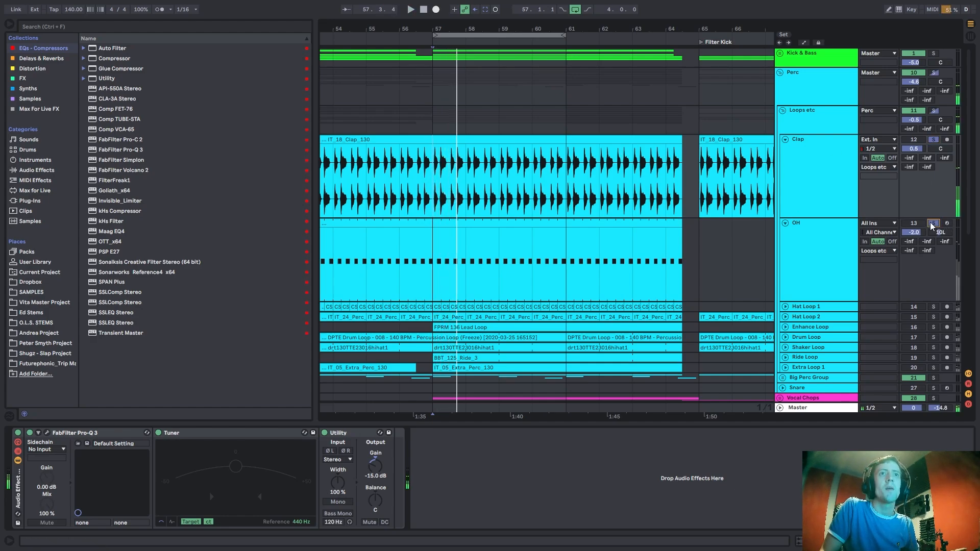
scroll(837, 254, "down", 2)
key("space")
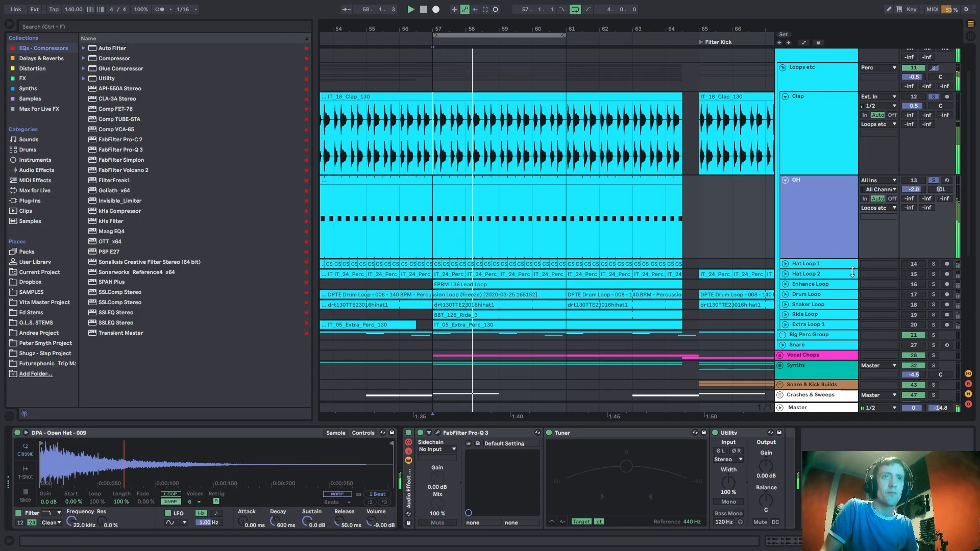
Expand and enlarge the Hat Loop 1 track, add it to the Clap and OH solo, and play them.
left_click(785, 263)
left_click_drag(827, 277, 829, 319)
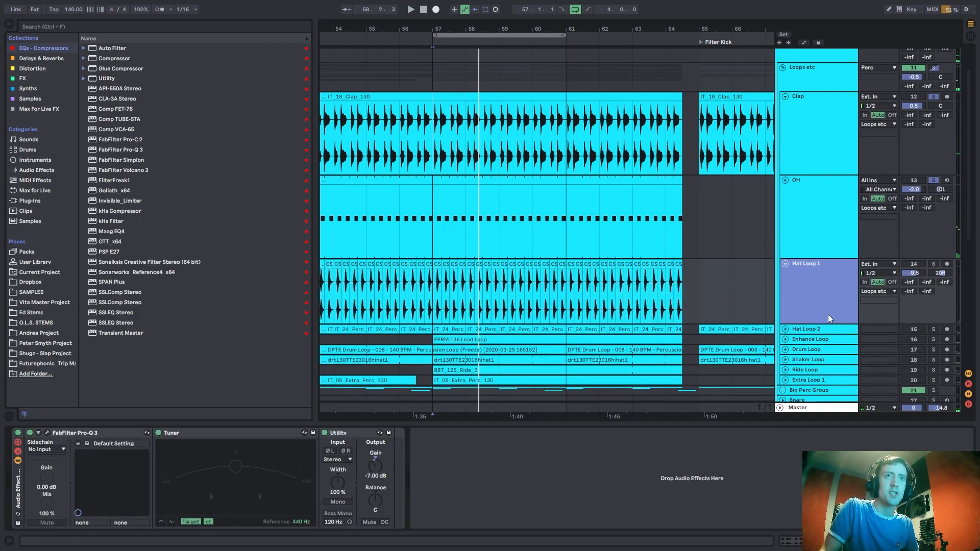
left_click(933, 264, "ctrl")
key("space")
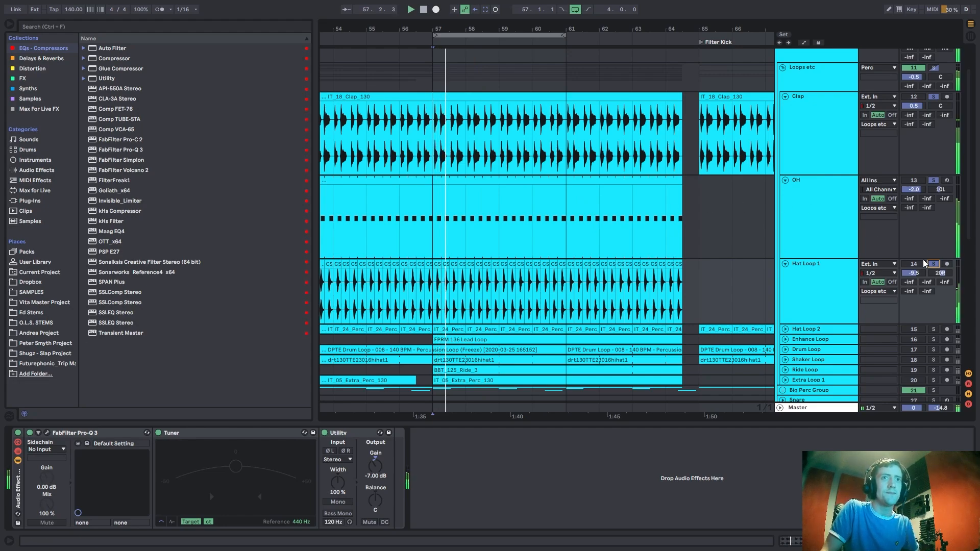
Listen to Hat Loop 1 soloed alone, and bring OH back into the solo.
left_click(936, 263)
left_click(933, 180)
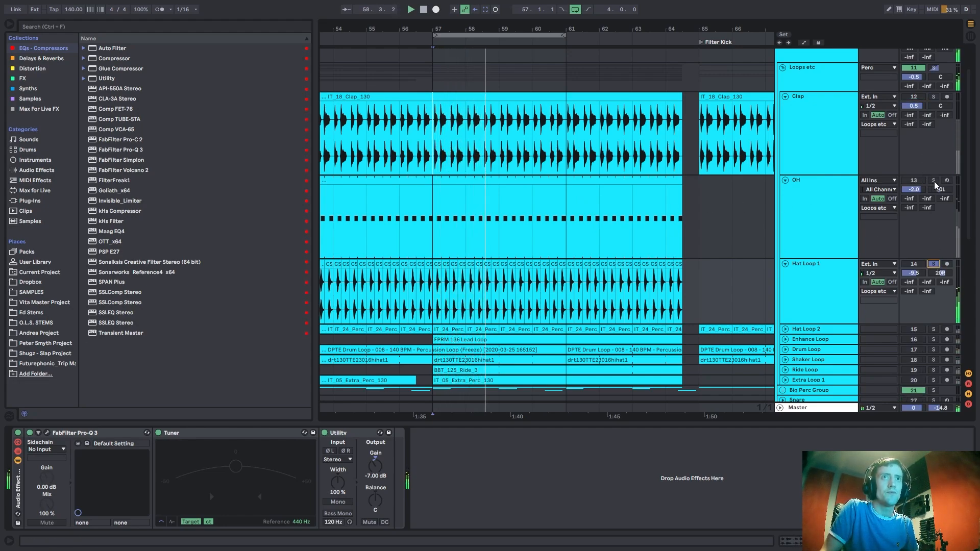
left_click(933, 265, "ctrl")
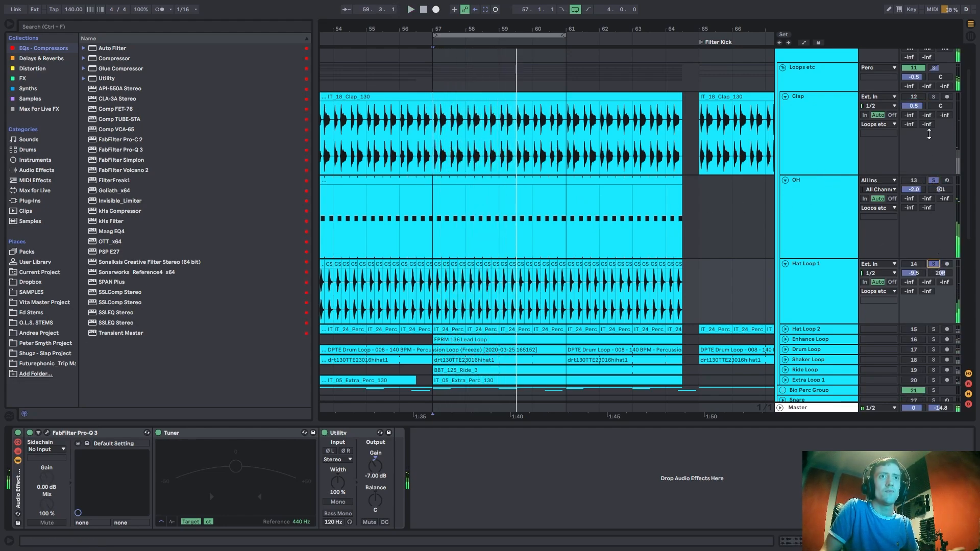
Expand and enlarge the Hat Loop 2 track, solo it, and play it from bar 57.
scroll(816, 263, "down", 1)
left_click(815, 263)
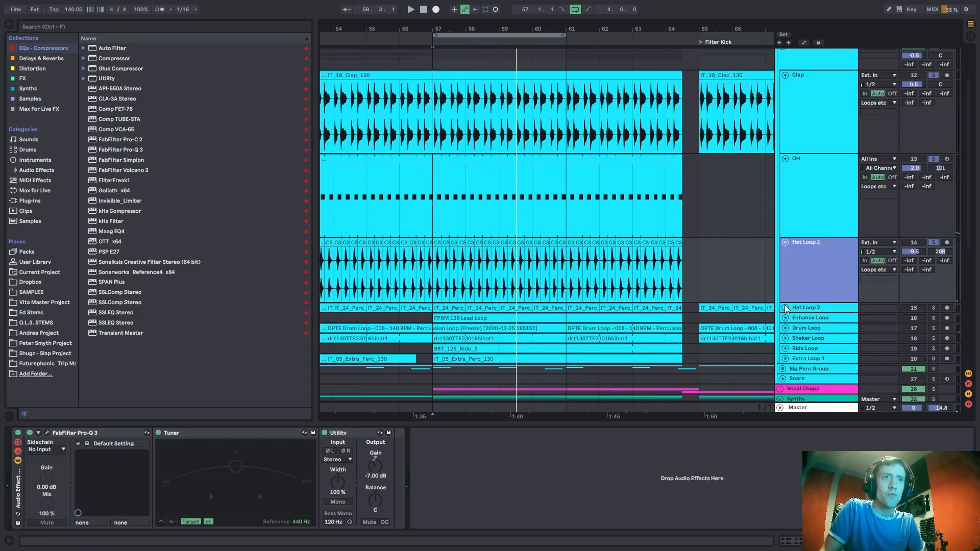
scroll(816, 263, "down", 2)
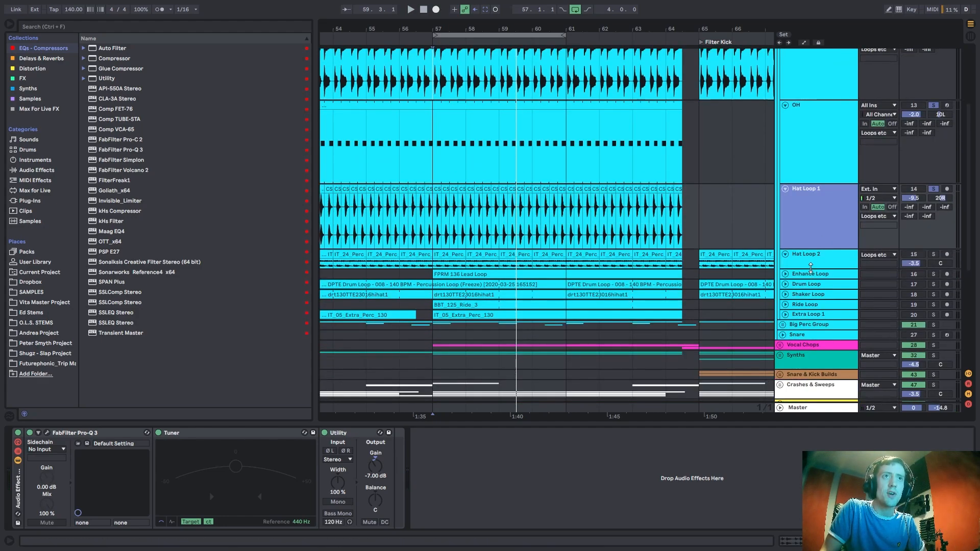
left_click_drag(811, 268, 811, 322)
left_click(433, 283)
key("space")
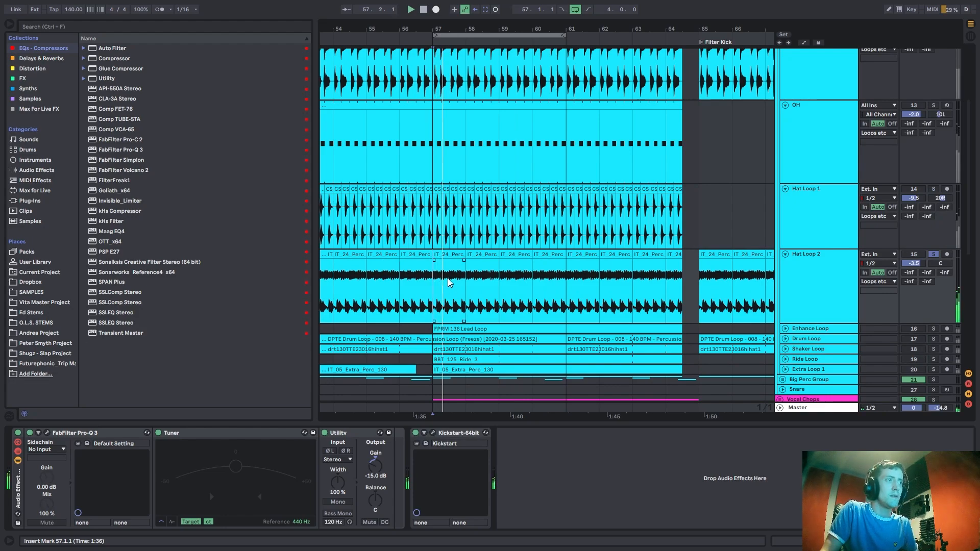
Examine the FabFilter Pro-Q 3 curve on Hat Loop 2 and close the equalizer window again.
left_click(822, 283)
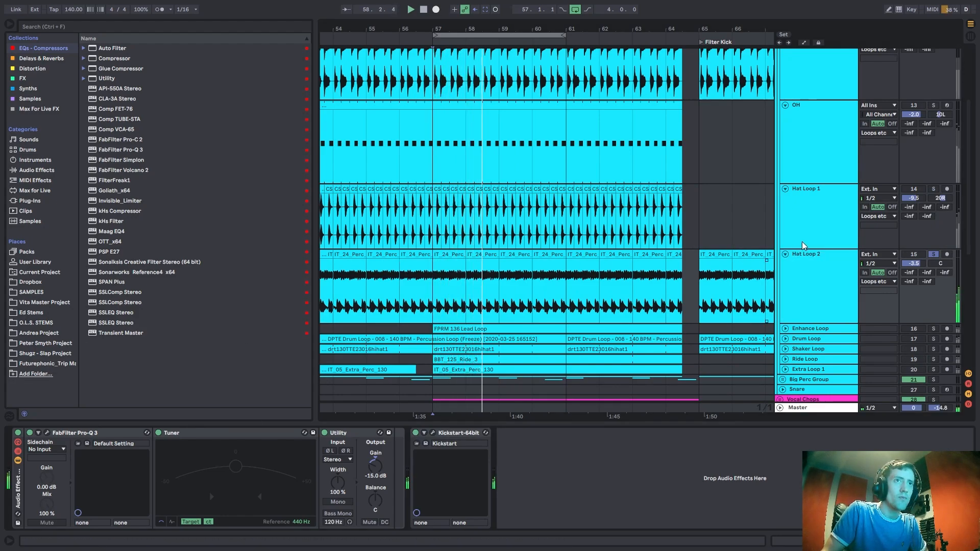
left_click(47, 433)
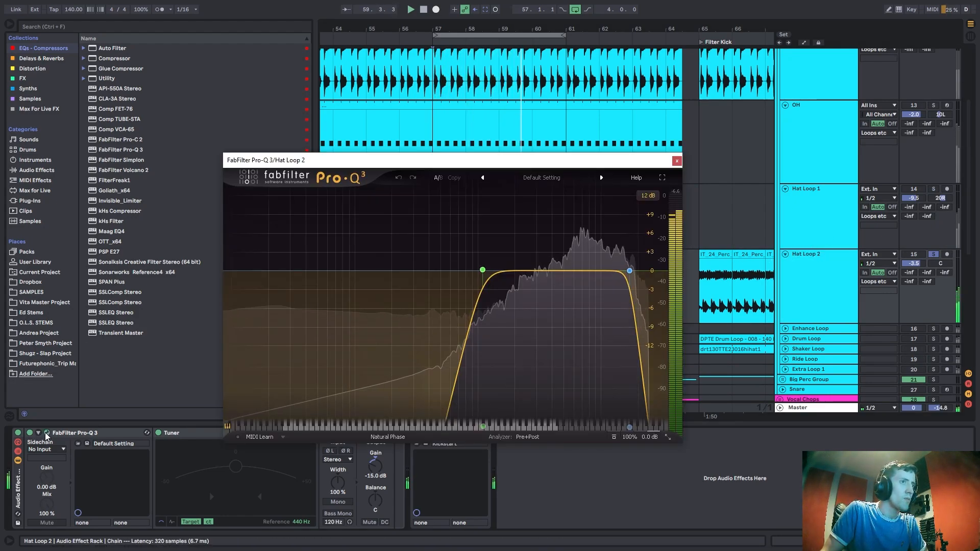
left_click(47, 433)
Look back over the Hat Loop 1 and OH tracks and reselect Hat Loop 2.
left_click(829, 215)
scroll(824, 199, "up", 3)
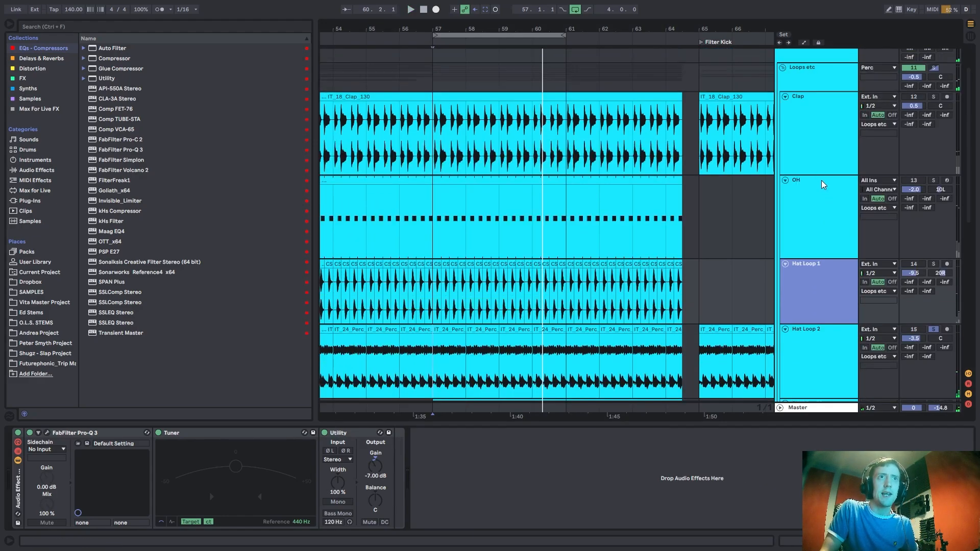
scroll(823, 185, "up", 1)
left_click(823, 185, "shift")
scroll(851, 310, "down", 2)
left_click(851, 310)
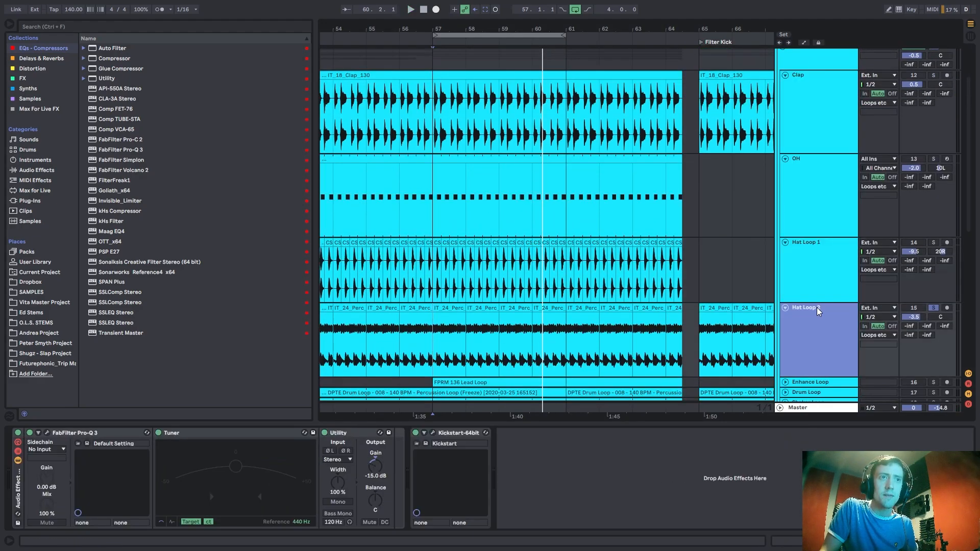
Expand and enlarge the Enhance Loop track, solo it, and play it from bar 57.
scroll(868, 285, "down", 5)
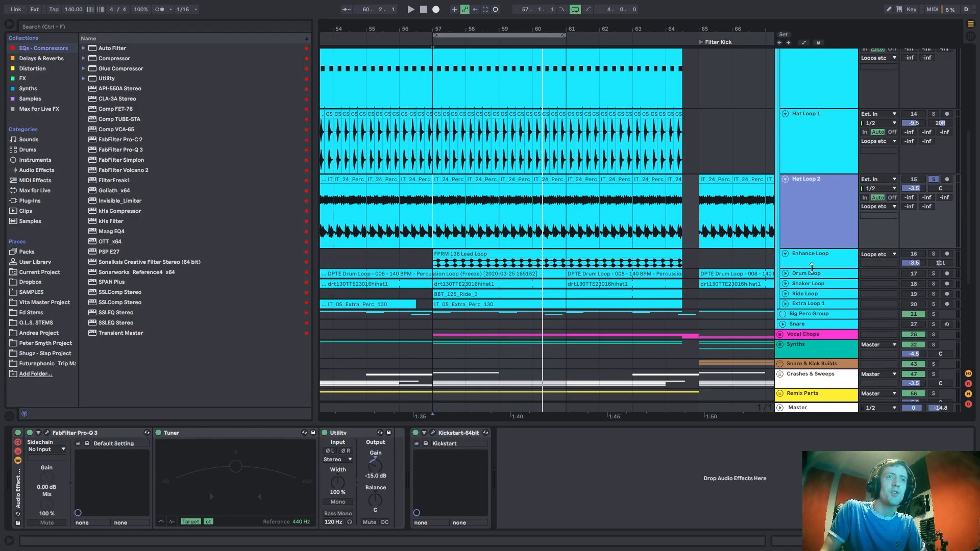
left_click_drag(812, 268, 811, 331)
left_click(498, 323)
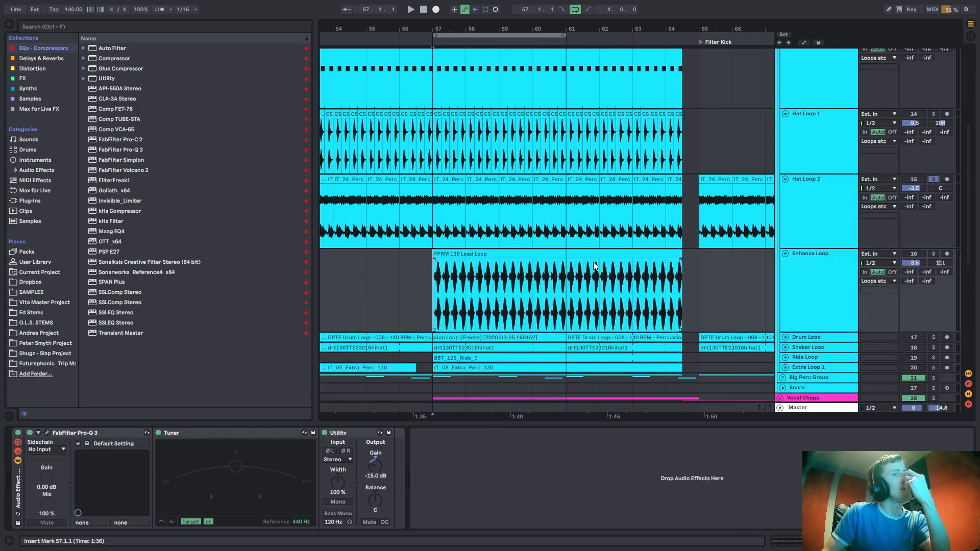
left_click(820, 277)
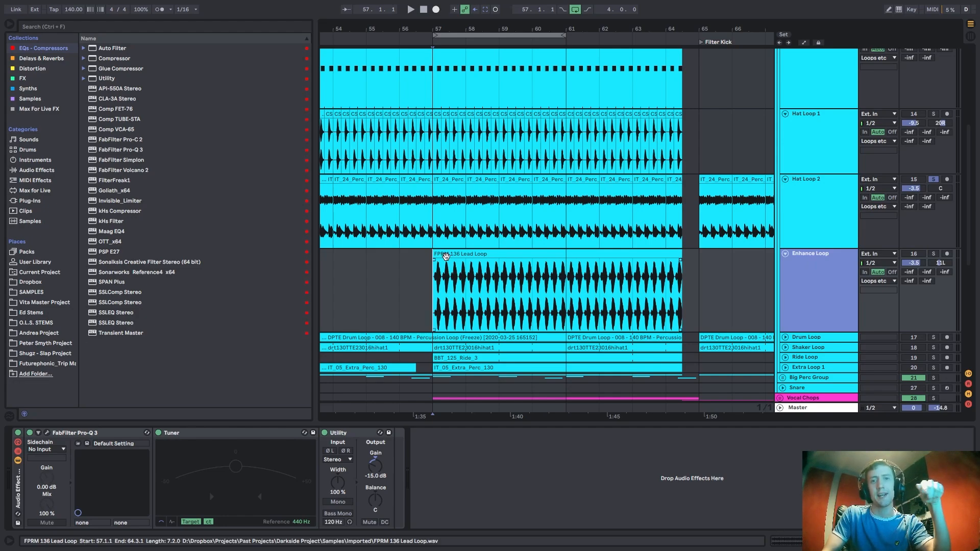
left_click(931, 255)
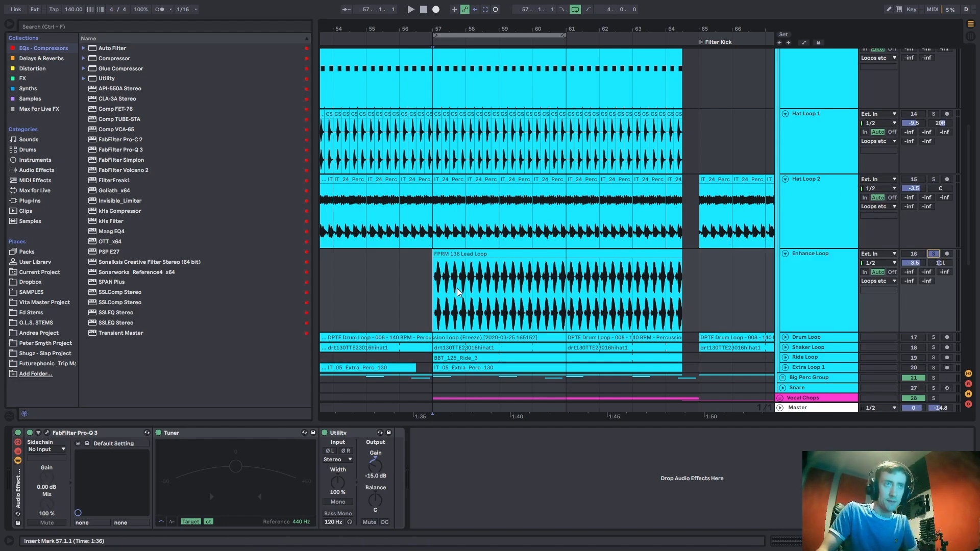
key("space")
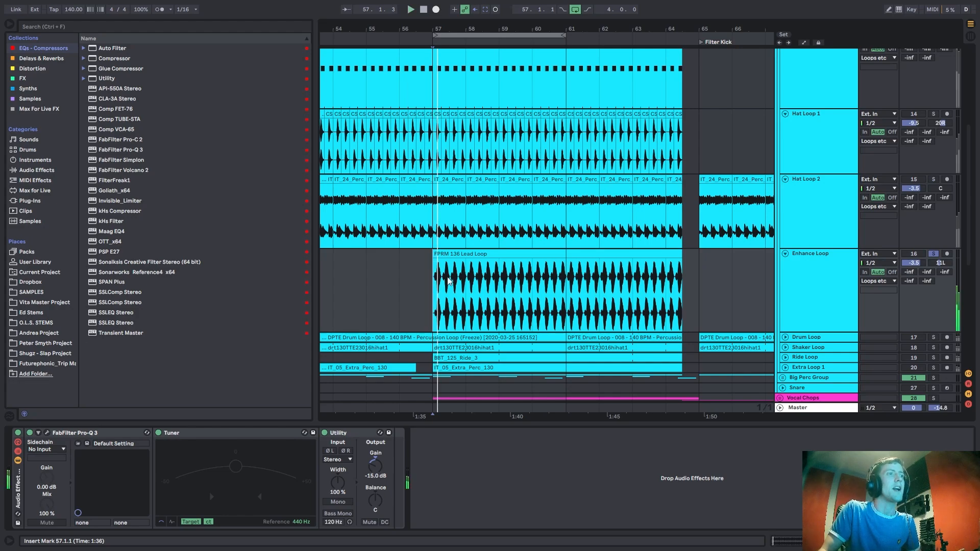
Add Hat Loop 2, Hat Loop 1, OH and Clap to the Enhance Loop solo and play them together from bar 57.
scroll(833, 275, "up", 3)
left_click(833, 276)
left_click(837, 226)
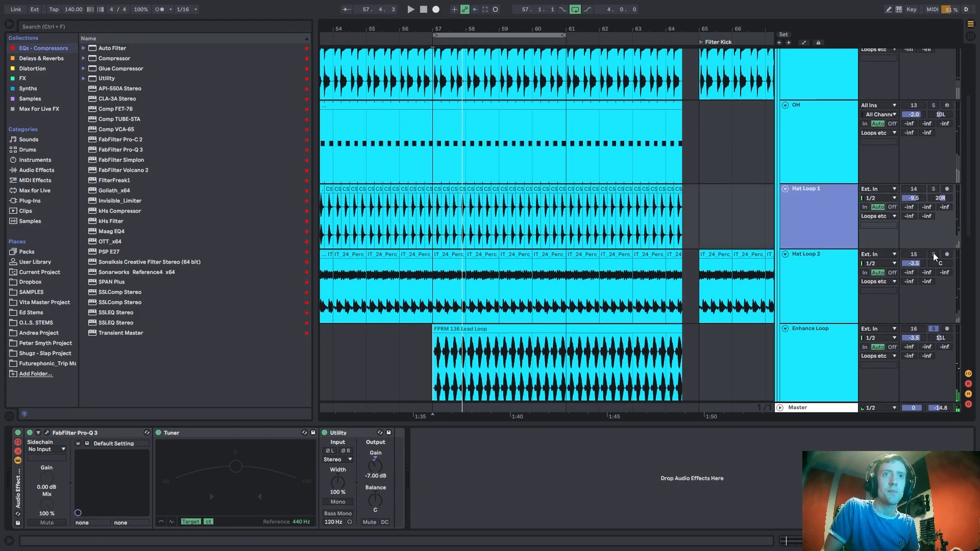
left_click(934, 257, "ctrl")
scroll(793, 179, "up", 4)
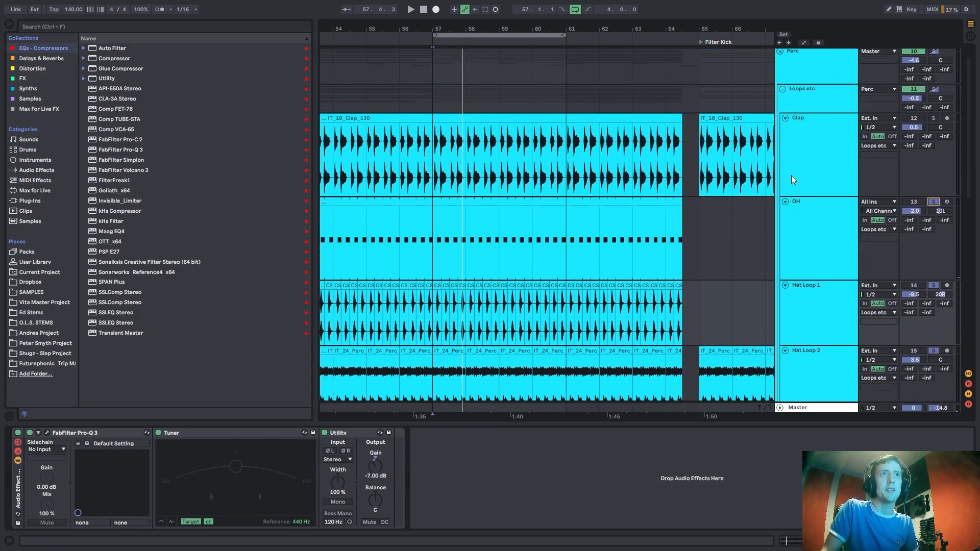
left_click(793, 179)
left_click(933, 139, "ctrl")
left_click(620, 147)
scroll(511, 245, "down", 5)
left_click(435, 301)
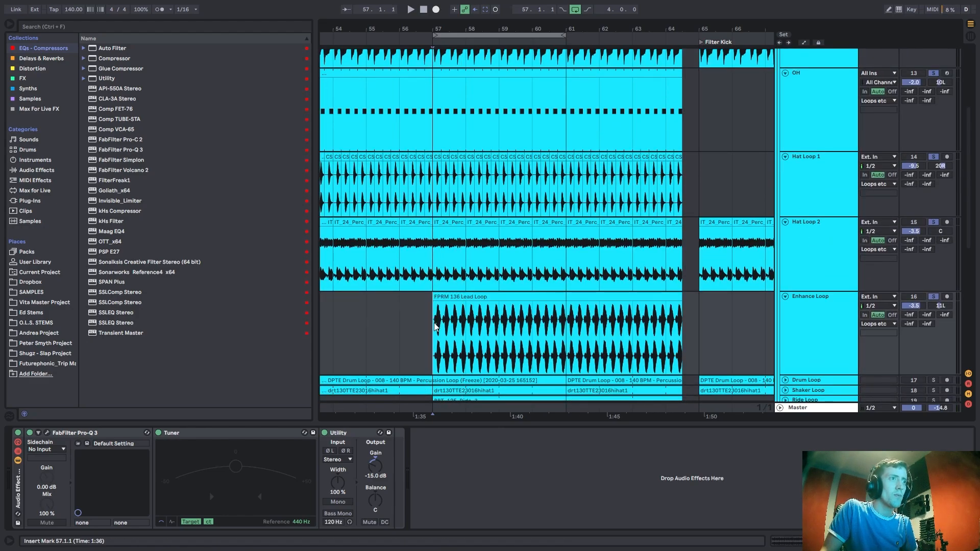
key("space")
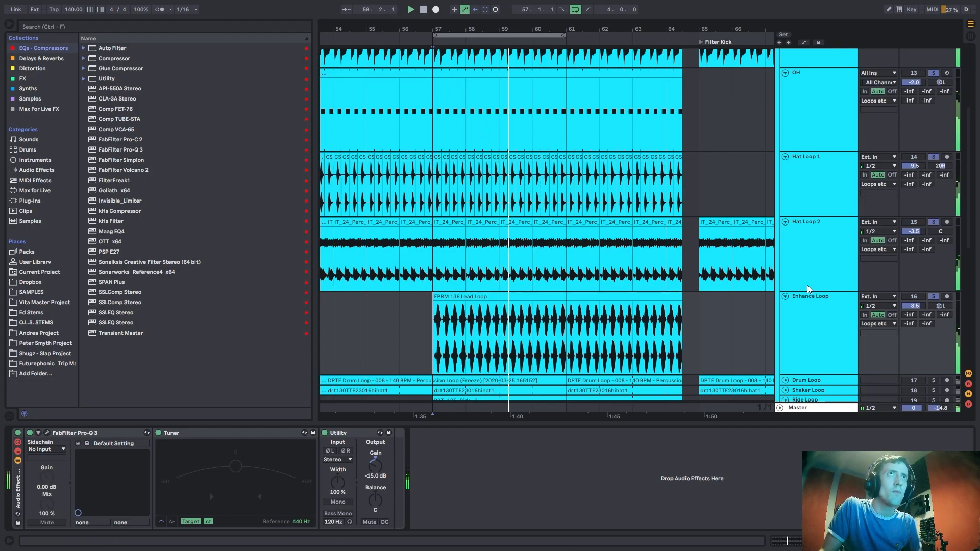
Return to Enhance Loop soloed alone, and expand and enlarge the Drum Loop track.
scroll(796, 239, "down", 1)
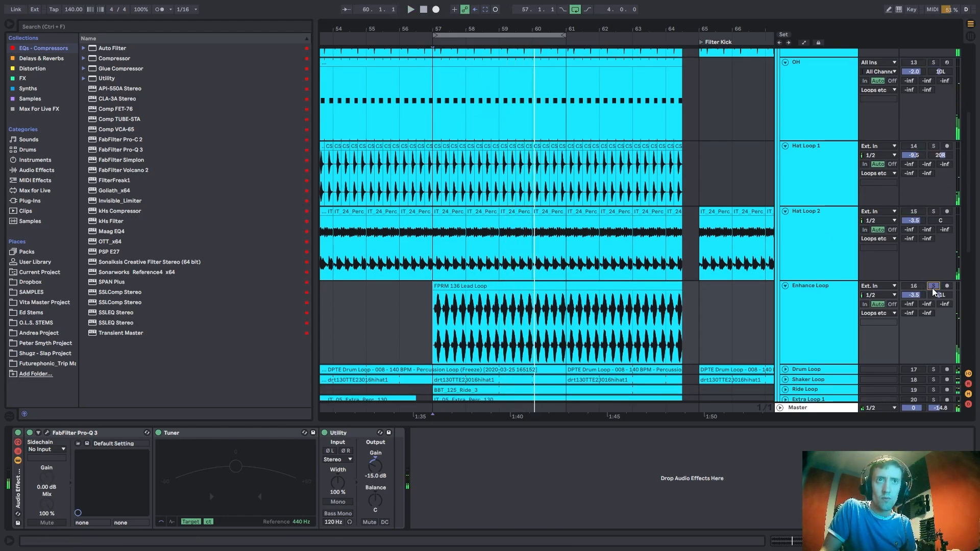
left_click(933, 286)
scroll(796, 306, "down", 3)
left_click(786, 308)
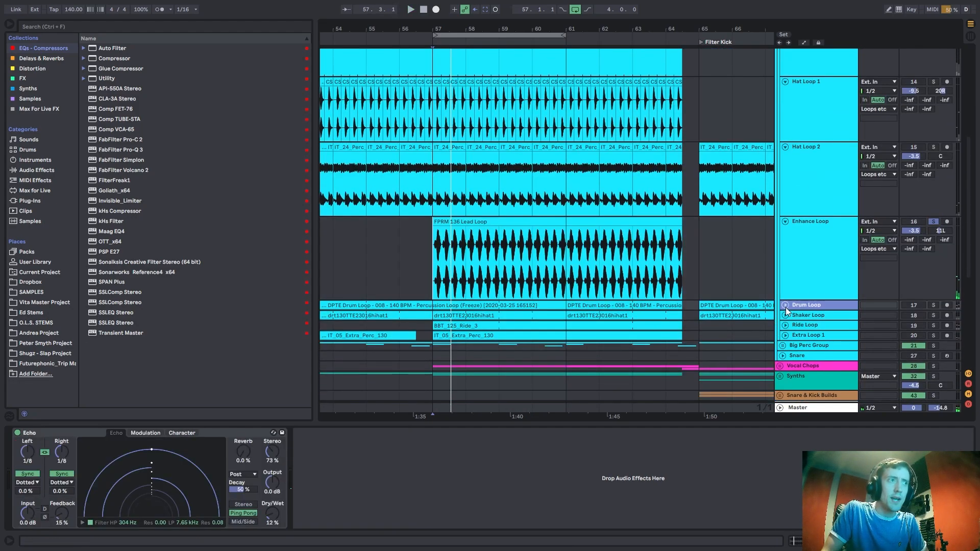
scroll(726, 286, "down", 3)
scroll(586, 280, "up", 5)
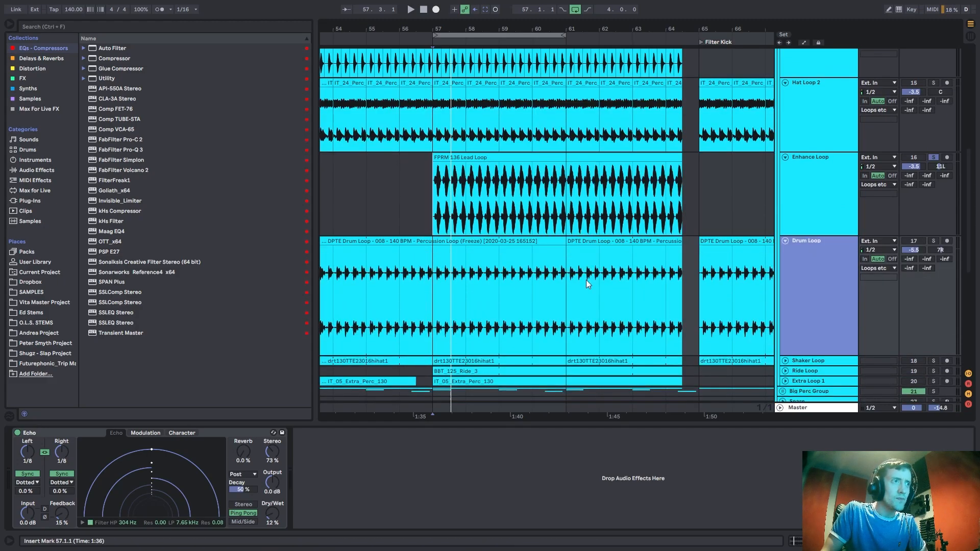
Solo the Drum Loop, play it from bar 57, and compare the panning of the loops above it.
scroll(586, 280, "down", 2)
left_click(442, 231)
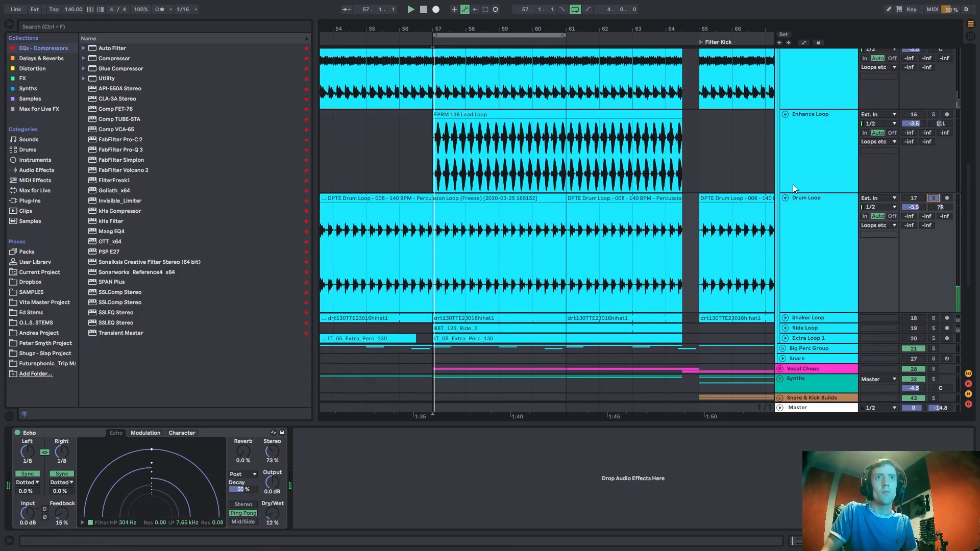
scroll(886, 227, "up", 4)
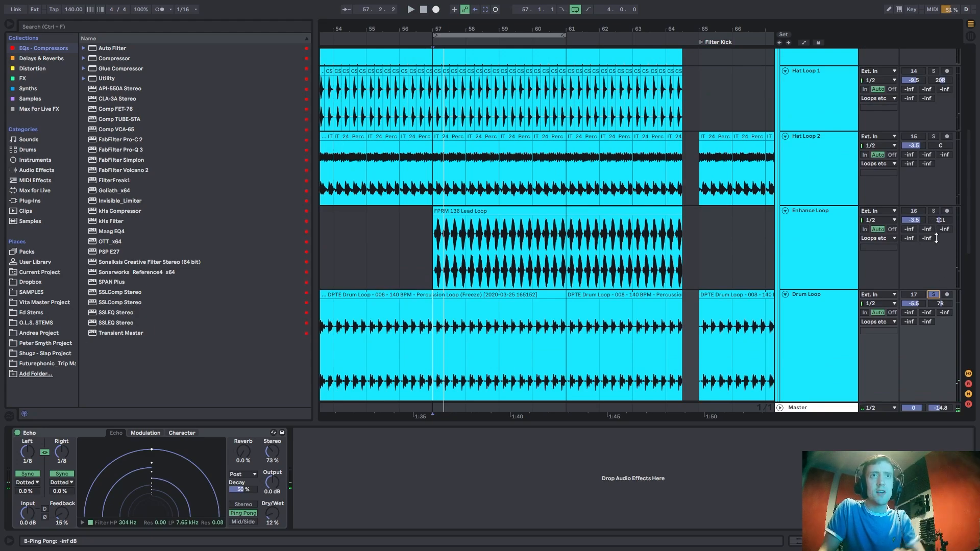
scroll(926, 189, "up", 4)
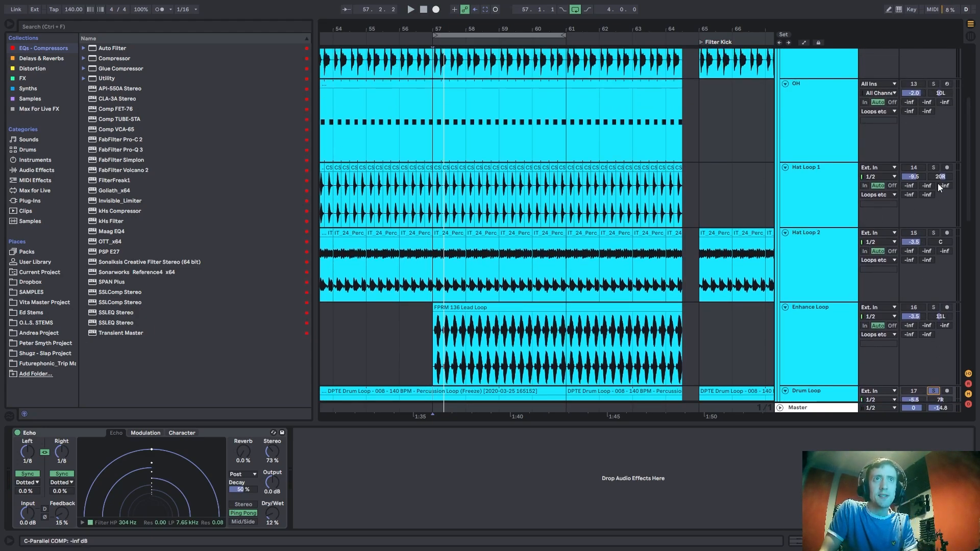
scroll(939, 179, "down", 5)
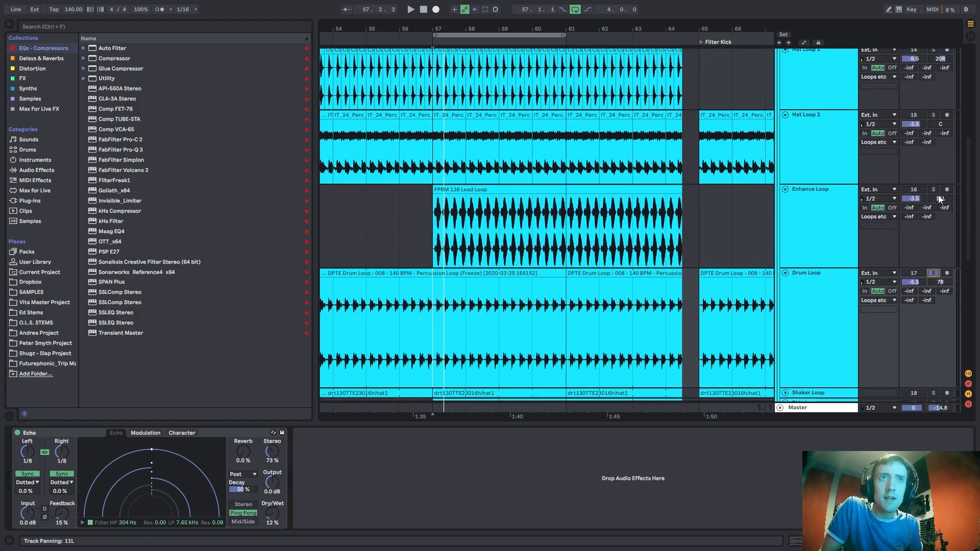
scroll(938, 289, "down", 4)
Replay the soloed Drum Loop from bar 57 and select its track.
key("space")
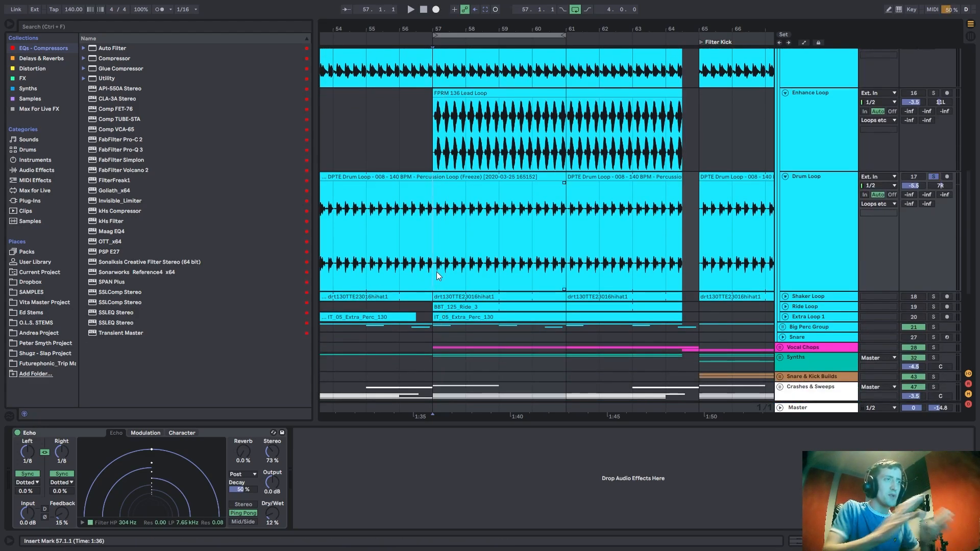
key("space")
left_click(822, 223)
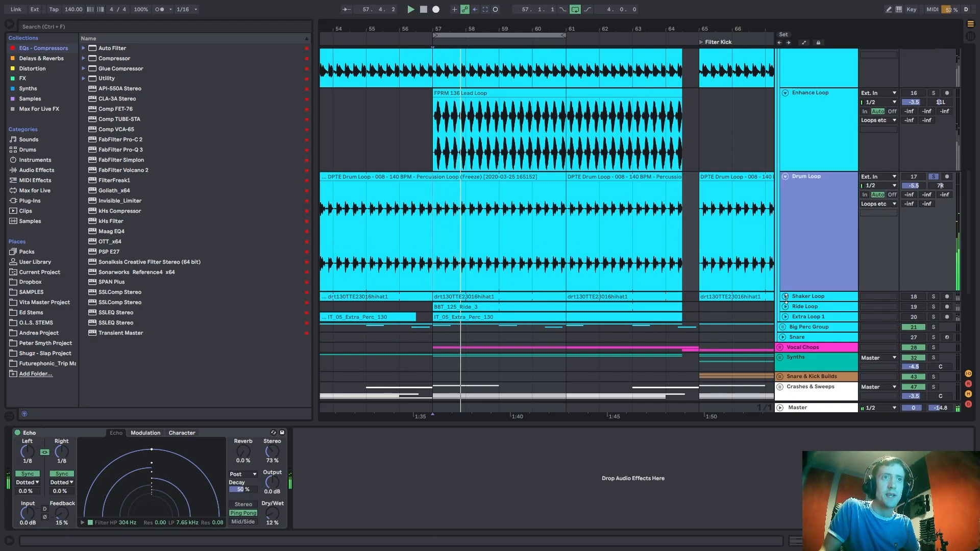
Expand and enlarge the Shaker Loop track, solo it, and play it from bar 57.
left_click(785, 297)
scroll(795, 285, "down", 4)
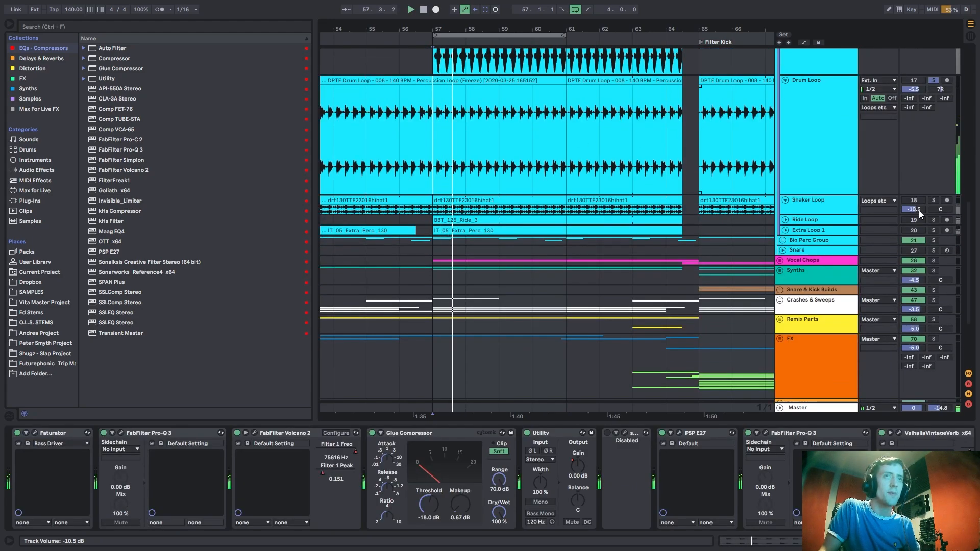
left_click(934, 199)
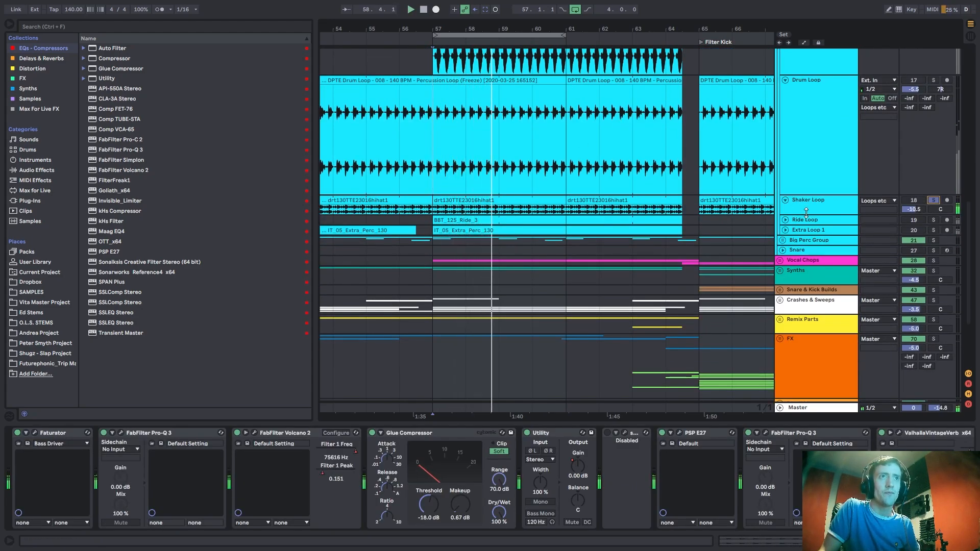
left_click_drag(806, 214, 807, 269)
left_click(433, 243)
key("space")
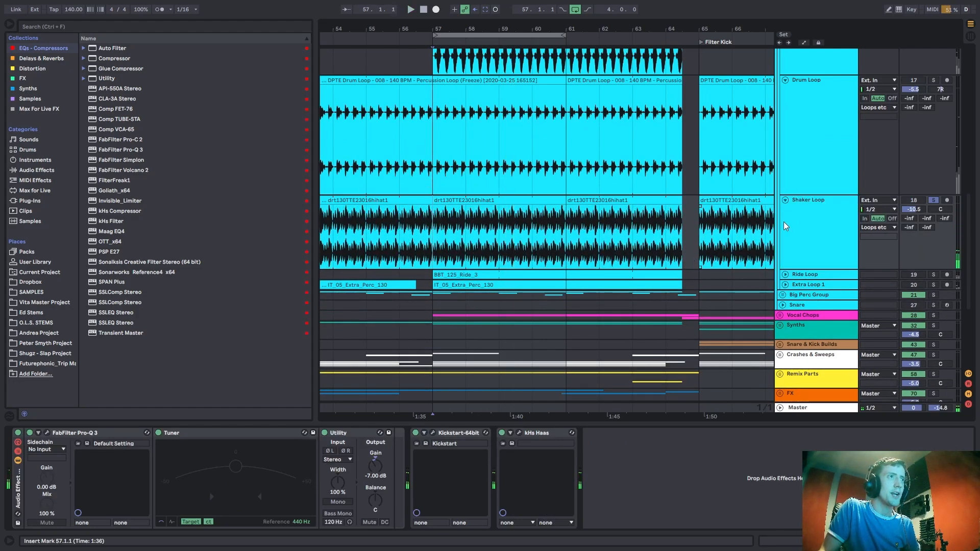
Expand and enlarge the Ride Loop track, solo it, and play it from bar 57.
scroll(558, 235, "down", 3)
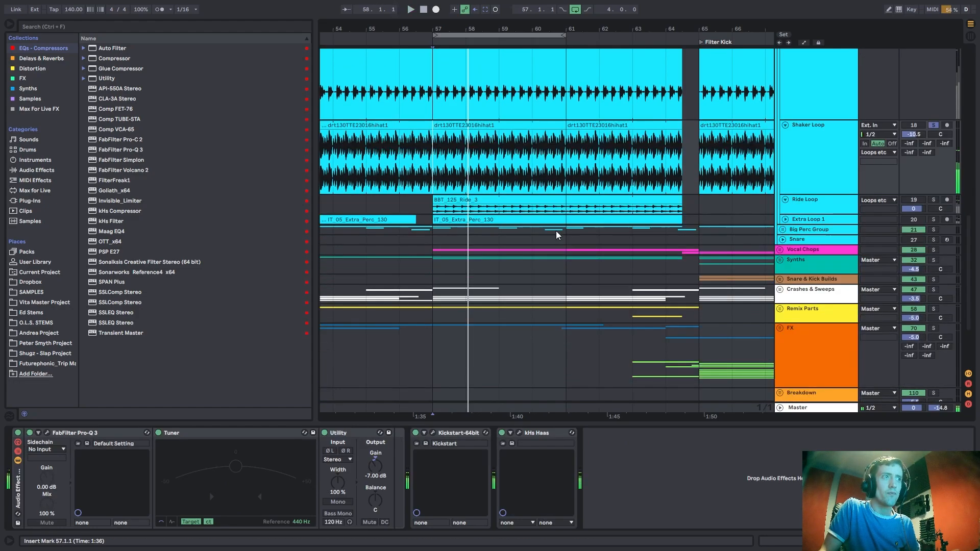
left_click_drag(807, 215, 806, 287)
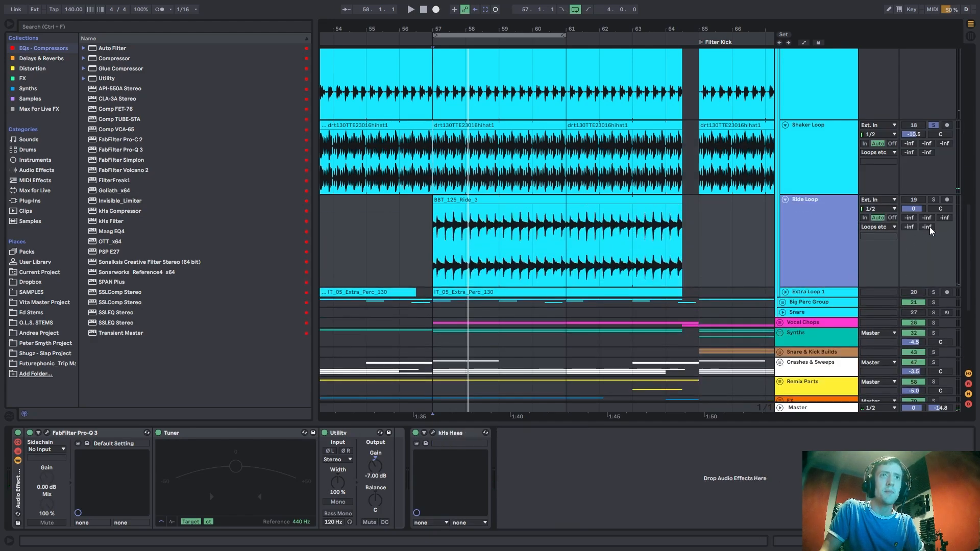
left_click(933, 199)
left_click(433, 226)
key("space")
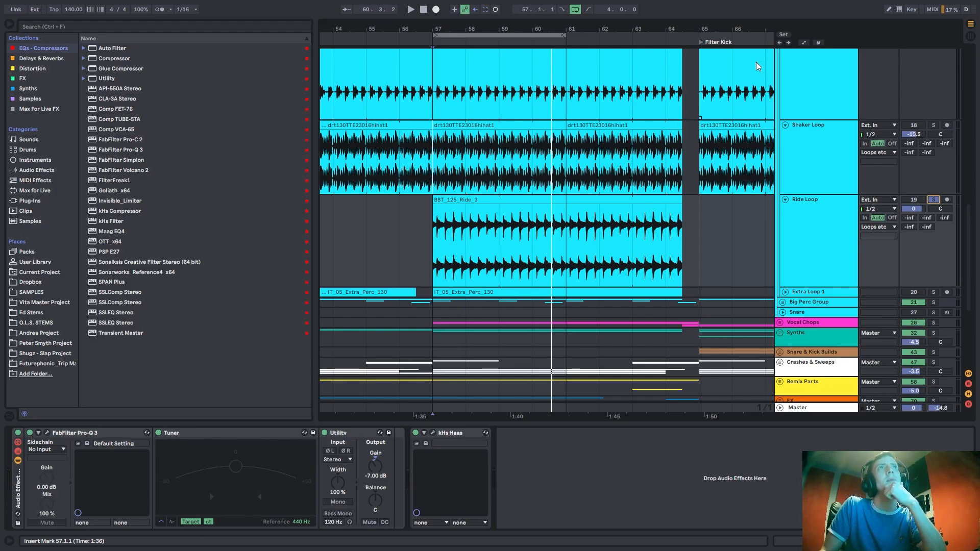
Collapse the Clap, OH, Hat Loop 1, Hat Loop 2, Enhance Loop and Drum Loop tracks.
scroll(829, 104, "up", 10)
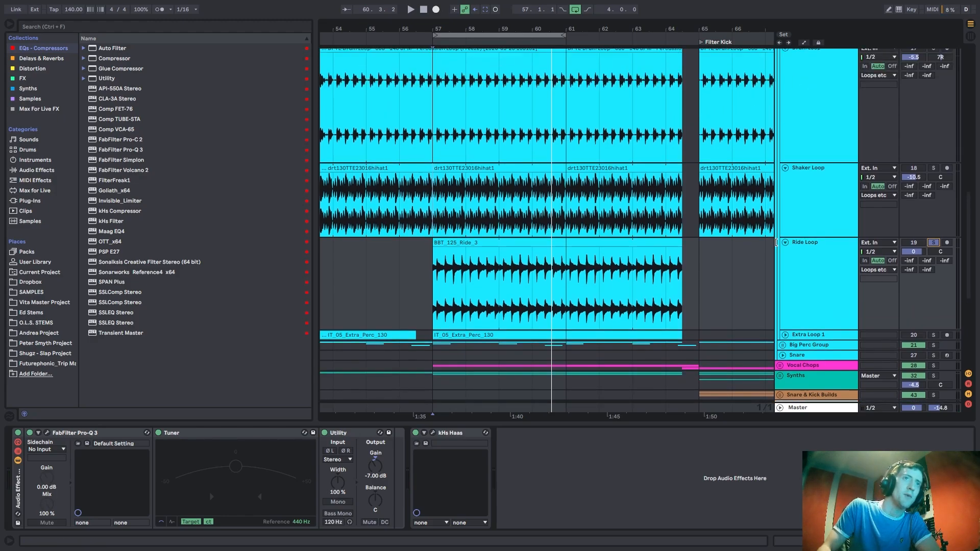
scroll(799, 202, "up", 2)
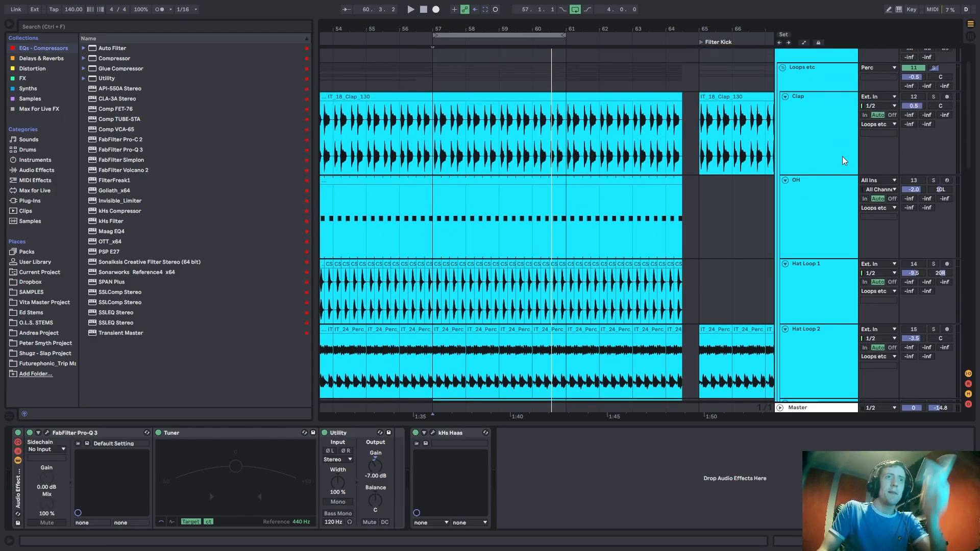
left_click(832, 150)
key("u")
left_click(820, 159)
key("u")
left_click(810, 169)
key("u")
left_click(817, 175)
key("u")
left_click(816, 175)
key("u")
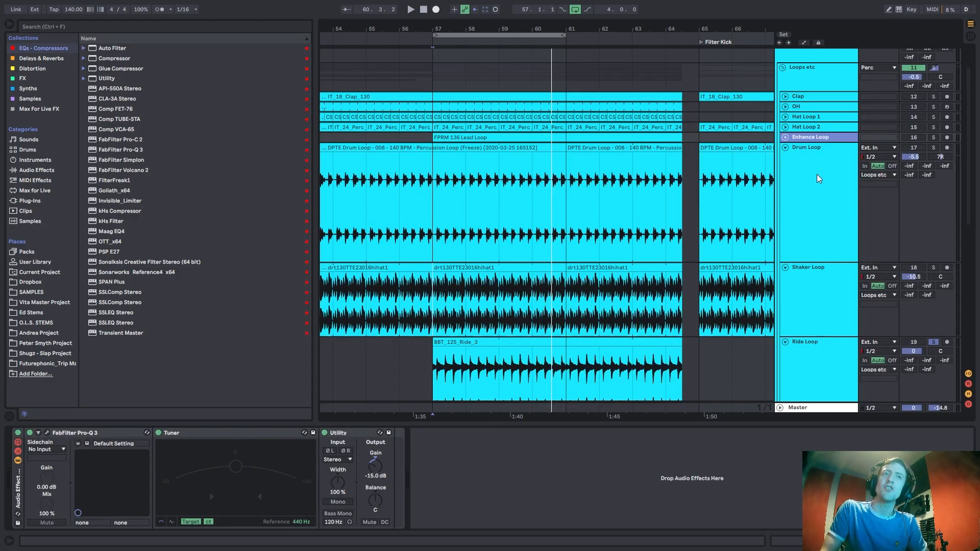
left_click(802, 186)
key("u")
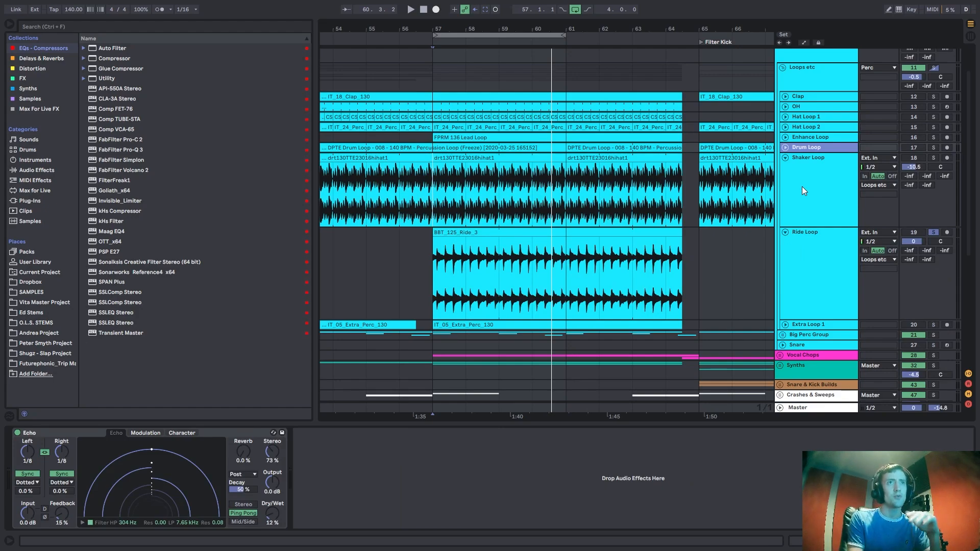
Collapse the Shaker Loop track, select the Ride Loop track, and set the playback start to bar 57.
left_click(803, 187)
key("u")
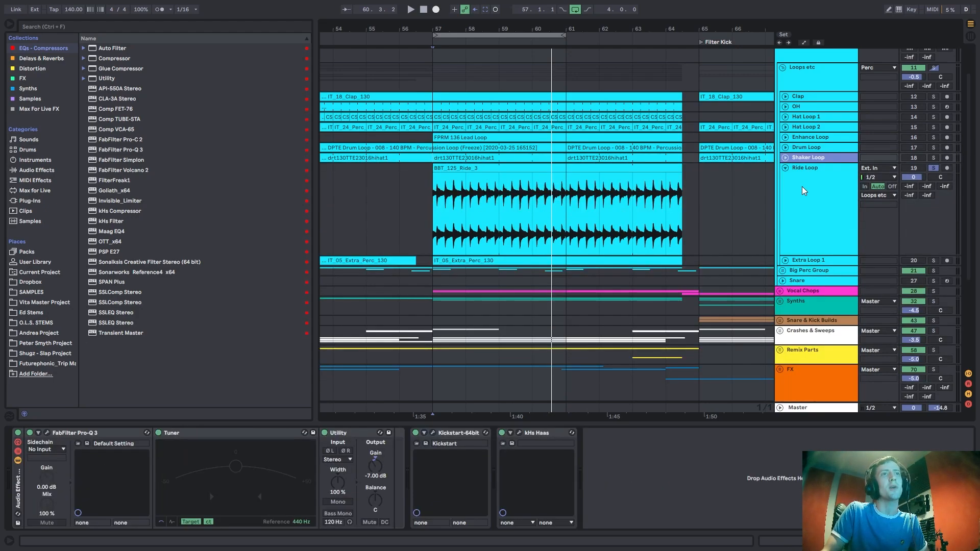
left_click(801, 186)
left_click(439, 208)
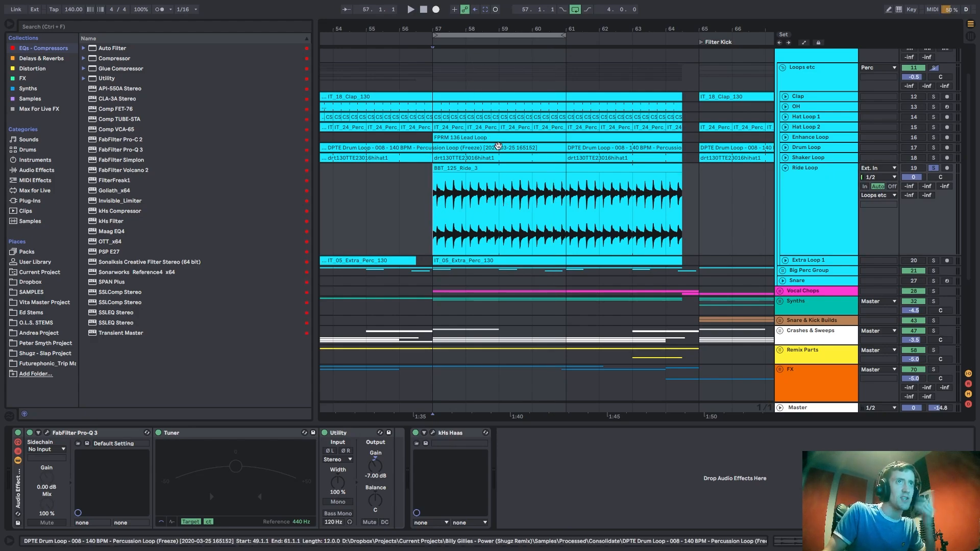
Solo the Kick & Bass group, play it from bar 57, and reselect the Ride Loop track.
scroll(737, 67, "up", 3)
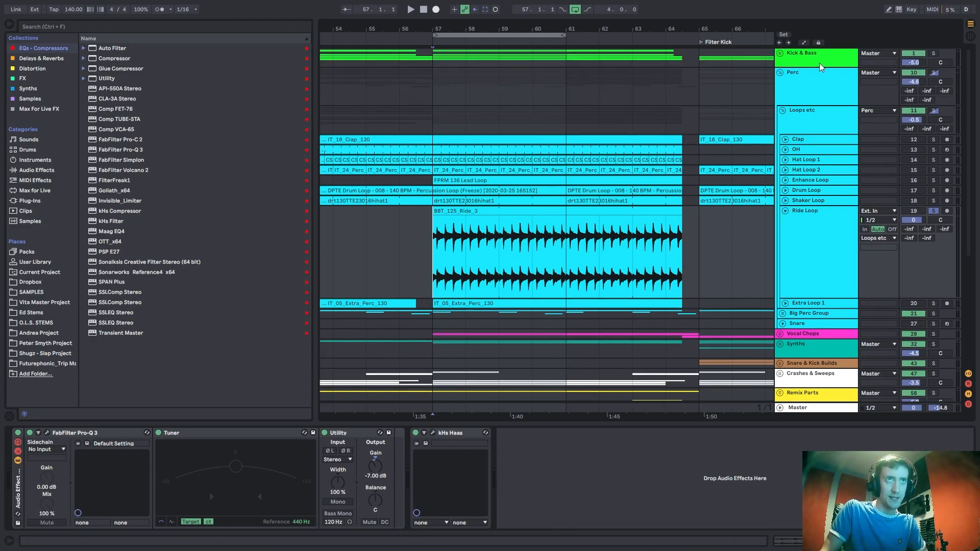
left_click(820, 63)
left_click(933, 53)
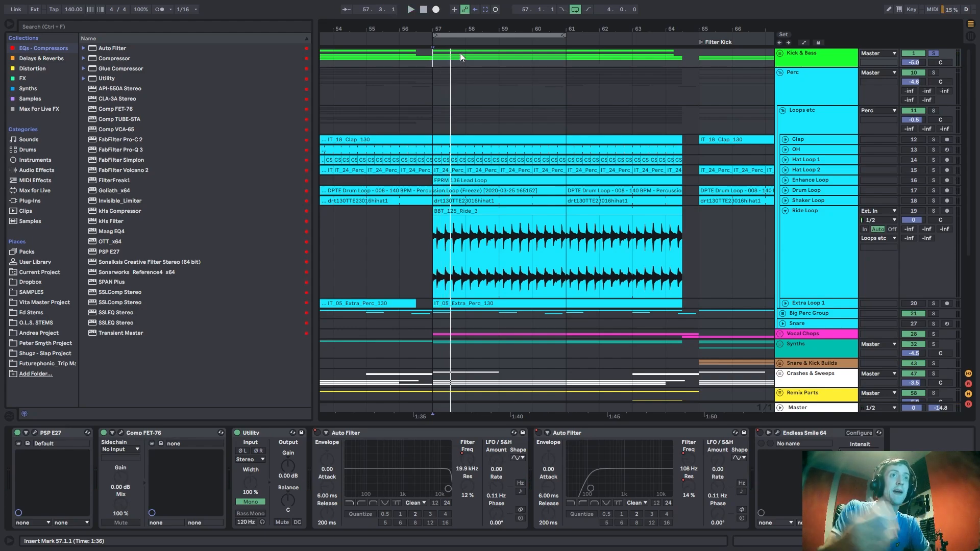
key("space")
left_click(811, 244)
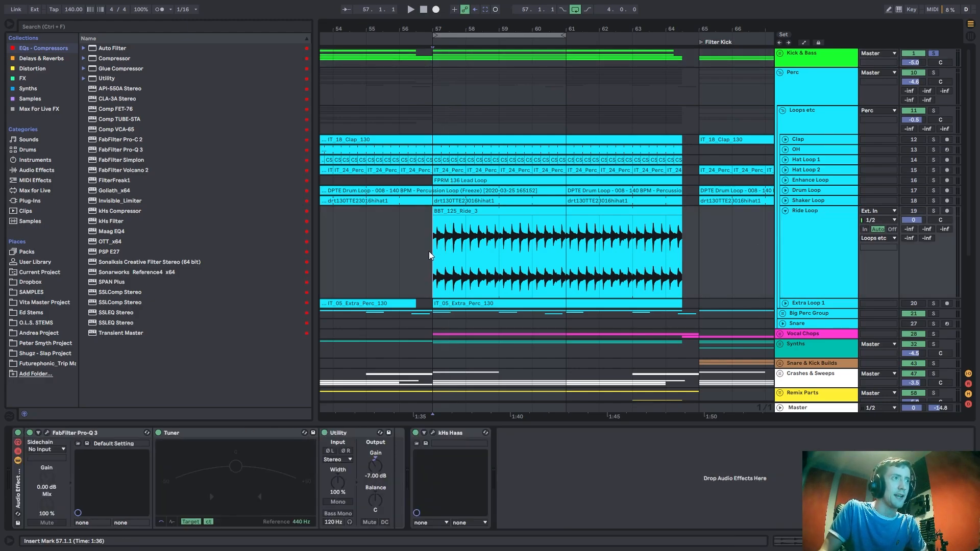
Solo the Ride Loop track on its own and play it from bar 57.
scroll(451, 158, "up", 2)
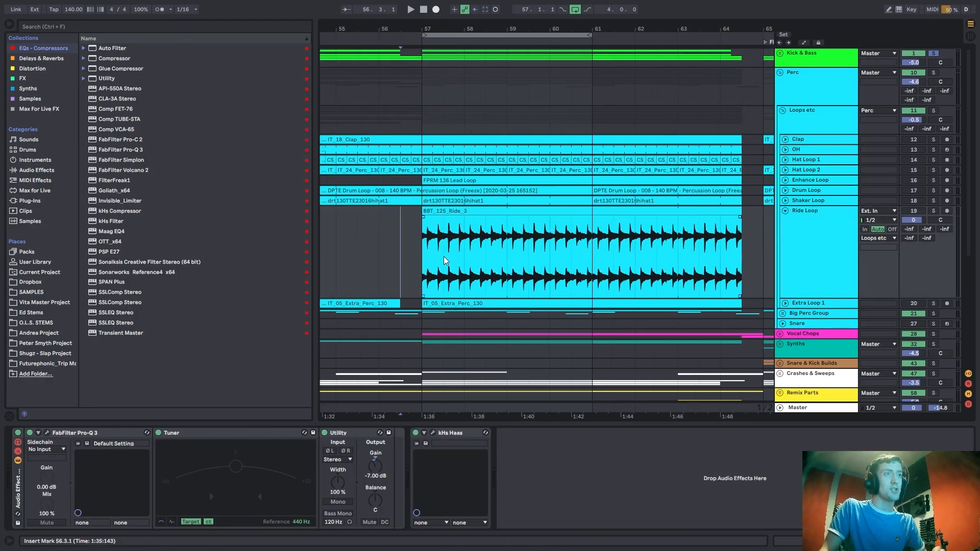
left_click(932, 212)
scroll(919, 214, "down", 2)
key("space")
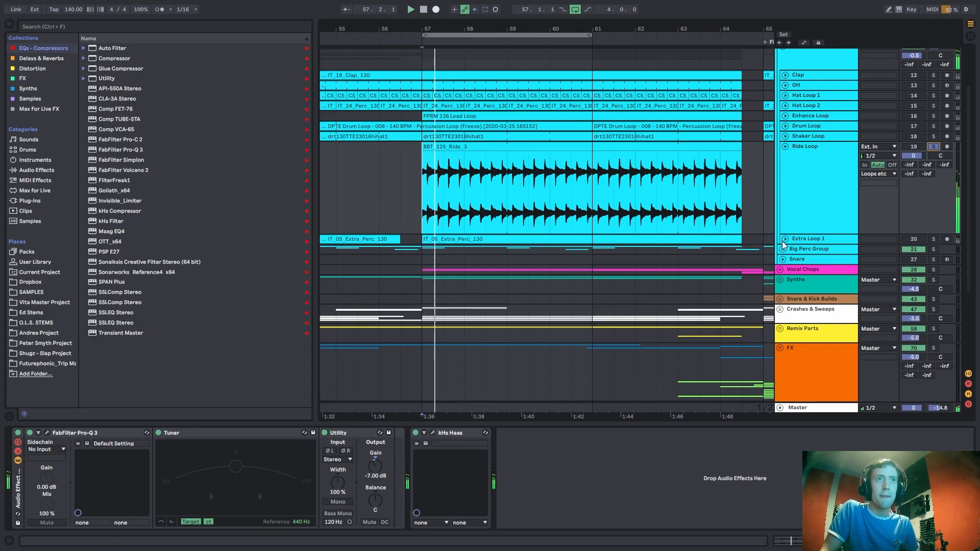
Expand and enlarge the Extra Loop 1 track, solo it, and play it from bar 57.
scroll(824, 203, "down", 1)
left_click_drag(812, 214, 812, 296)
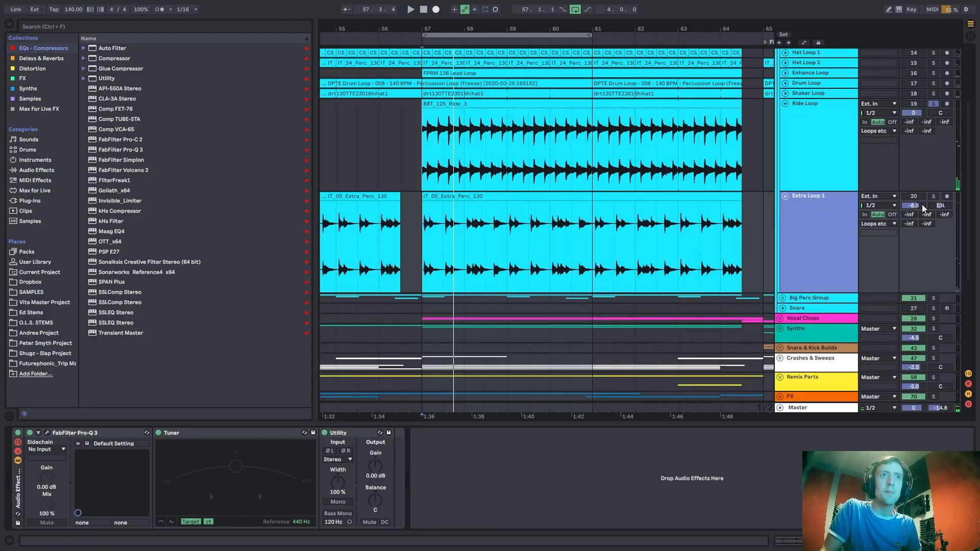
left_click(933, 196)
left_click(447, 242)
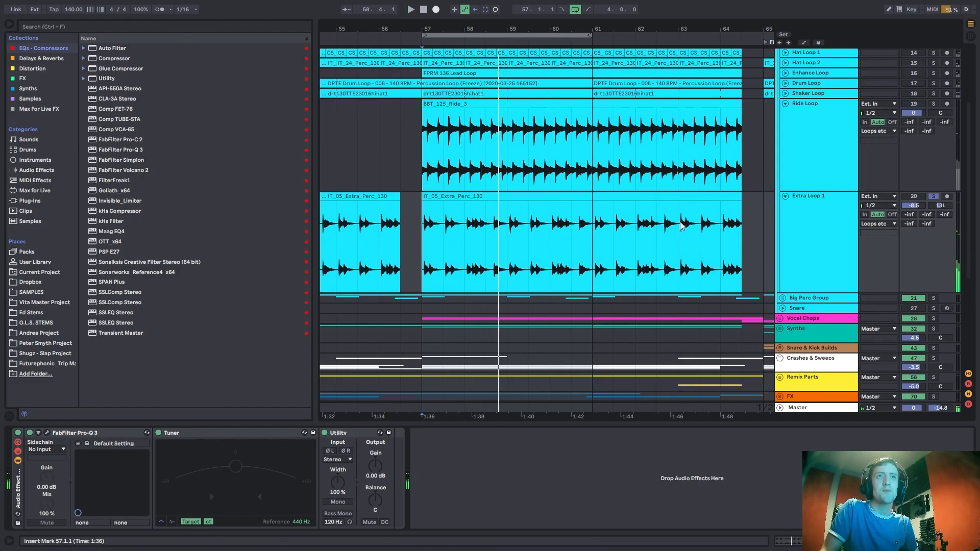
Select the Ride Loop track, solo the Kick & Bass group, and reset the playback start to bar 57.
scroll(803, 204, "up", 4)
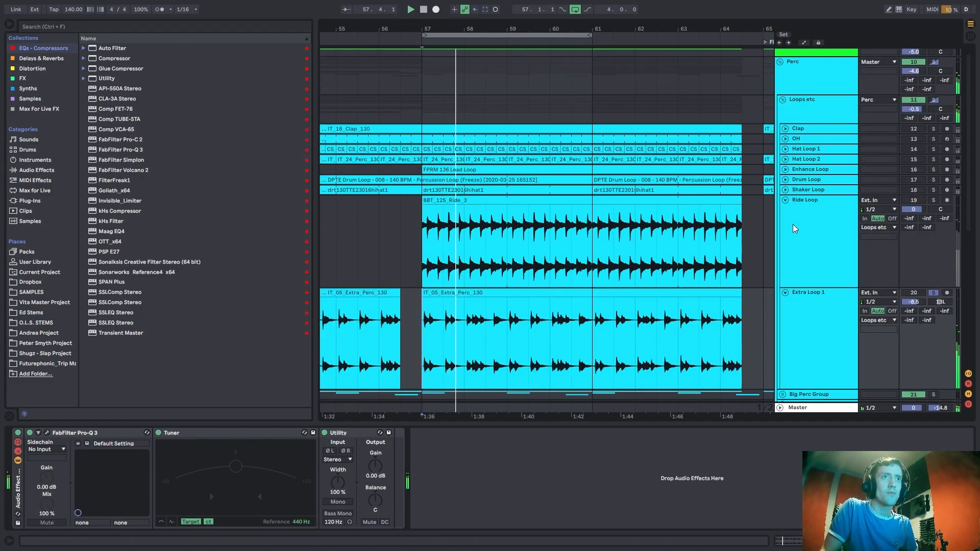
left_click(803, 204)
scroll(803, 204, "up", 1)
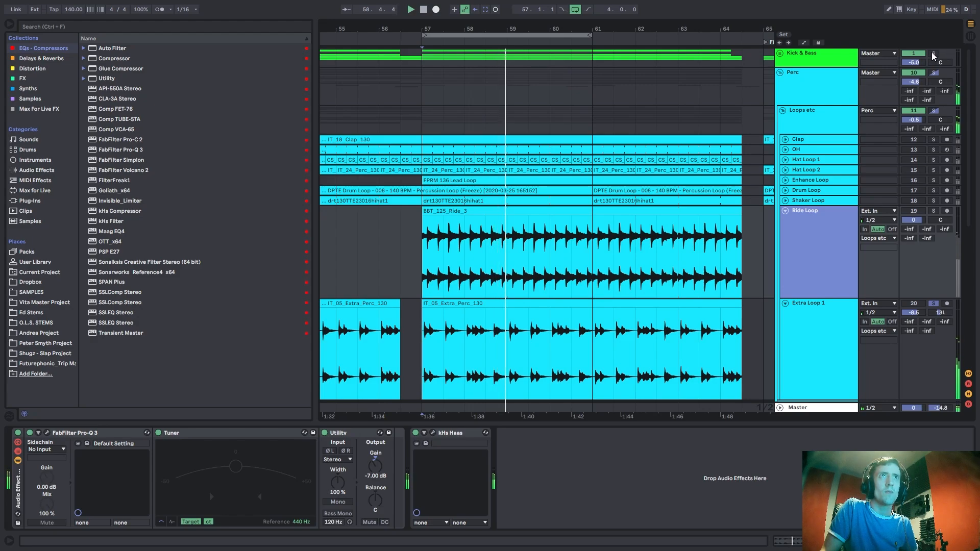
left_click(933, 54)
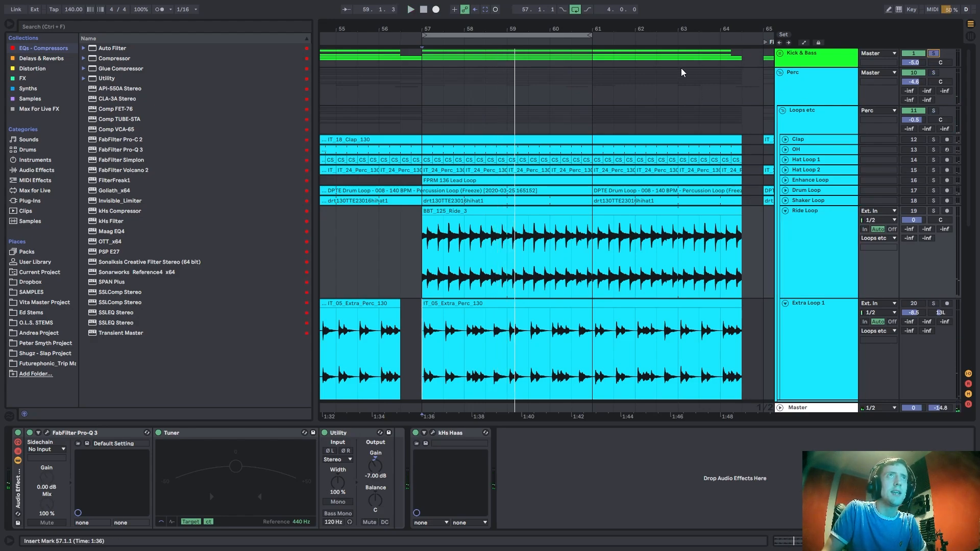
left_click(428, 125)
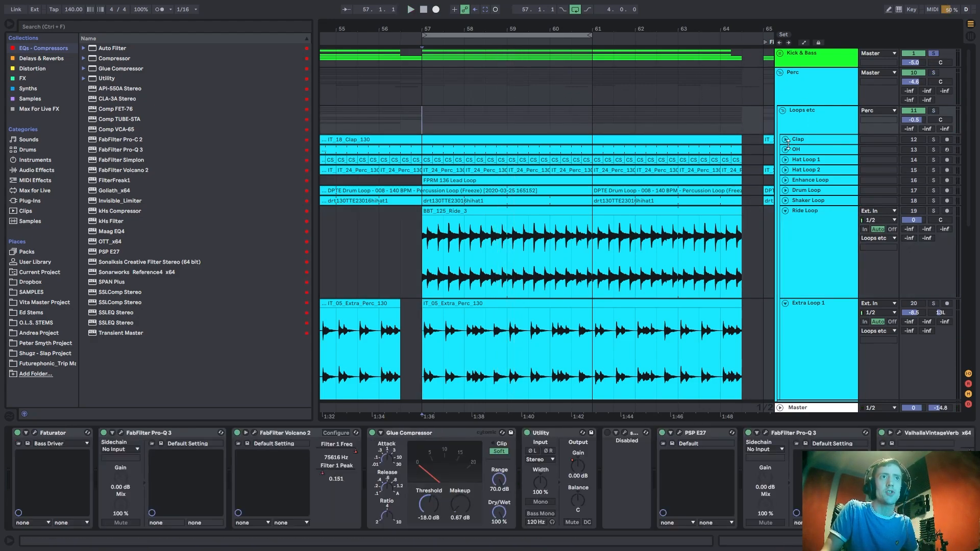
Expand the Clap track, solo it alongside Kick & Bass, and play from bar 57.
left_click(786, 140)
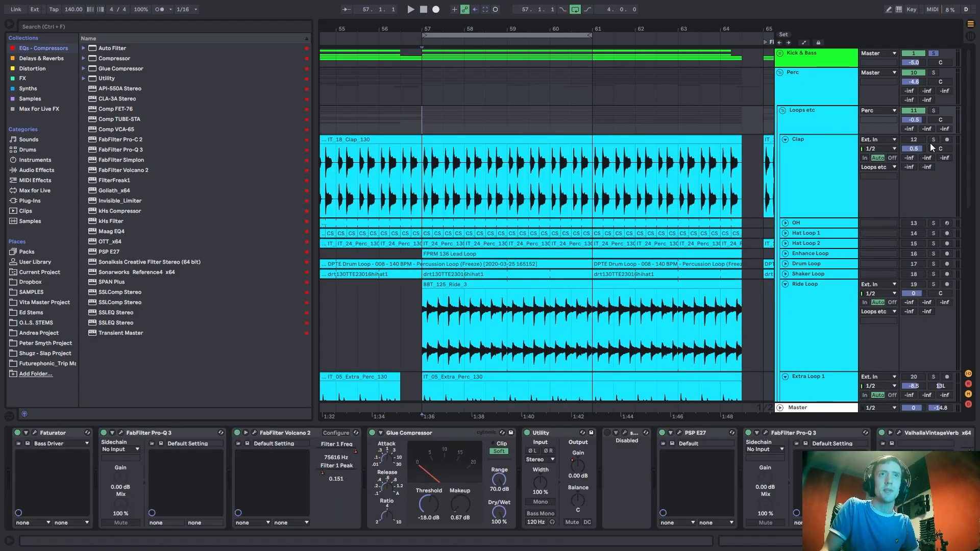
left_click(932, 140)
key("space")
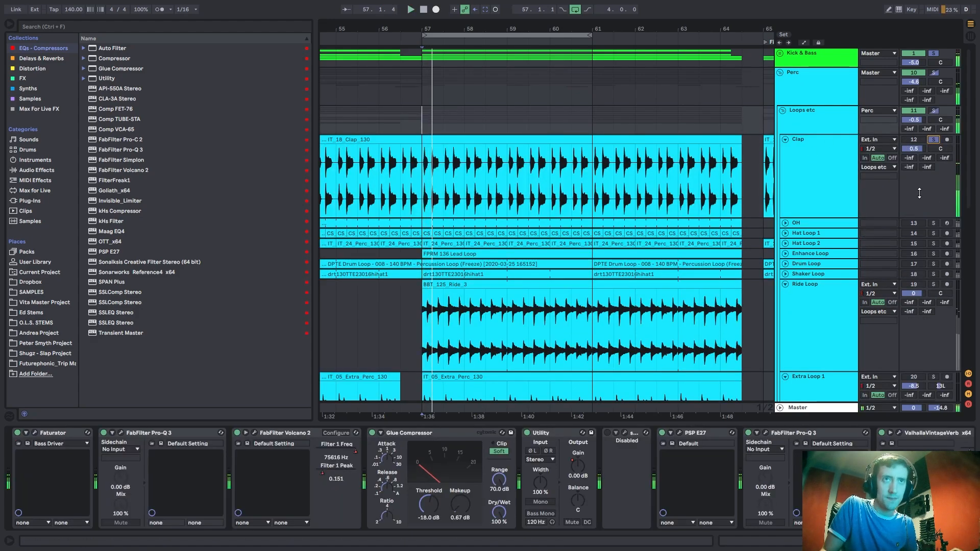
During playback, add OH, Hat Loop 1, Hat Loop 2 and Enhance Loop to the solo one by one.
left_click(934, 223)
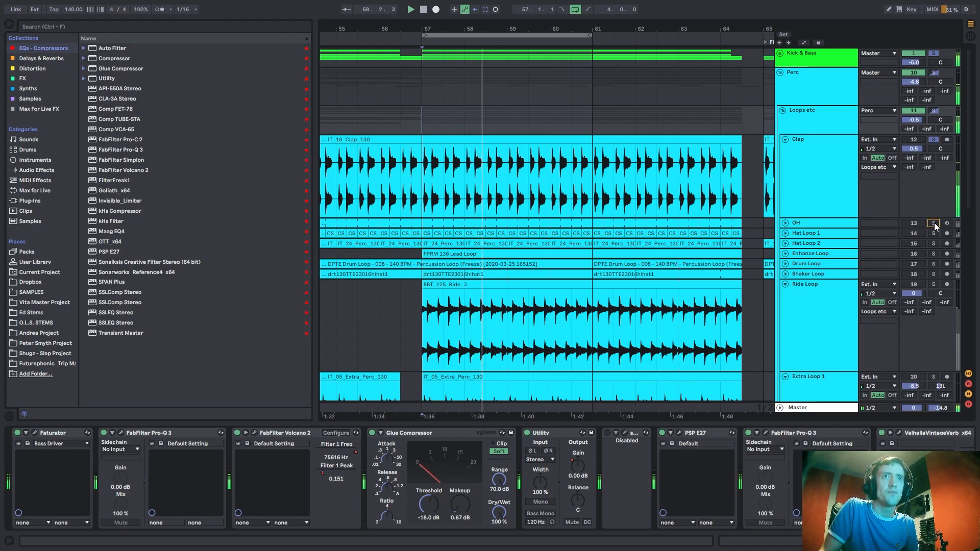
left_click(936, 234)
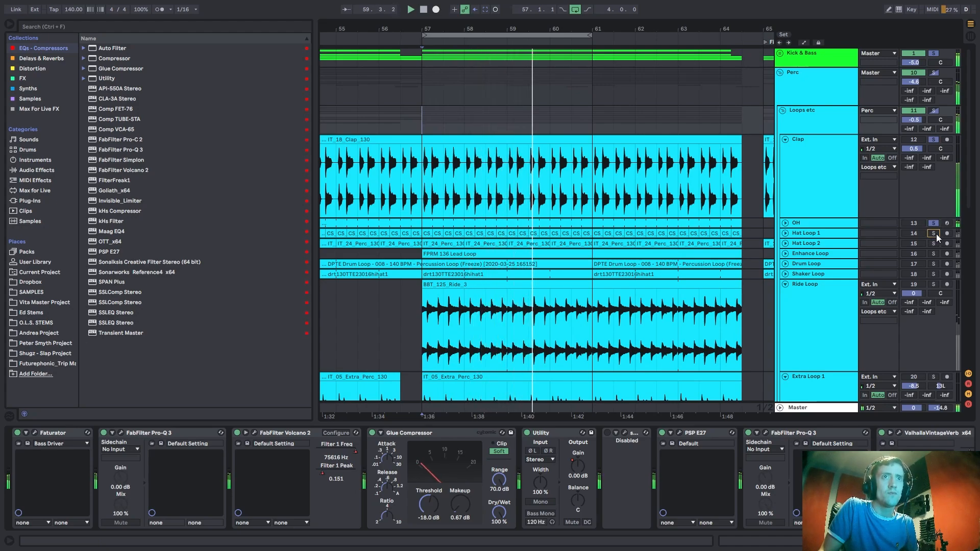
left_click(933, 244)
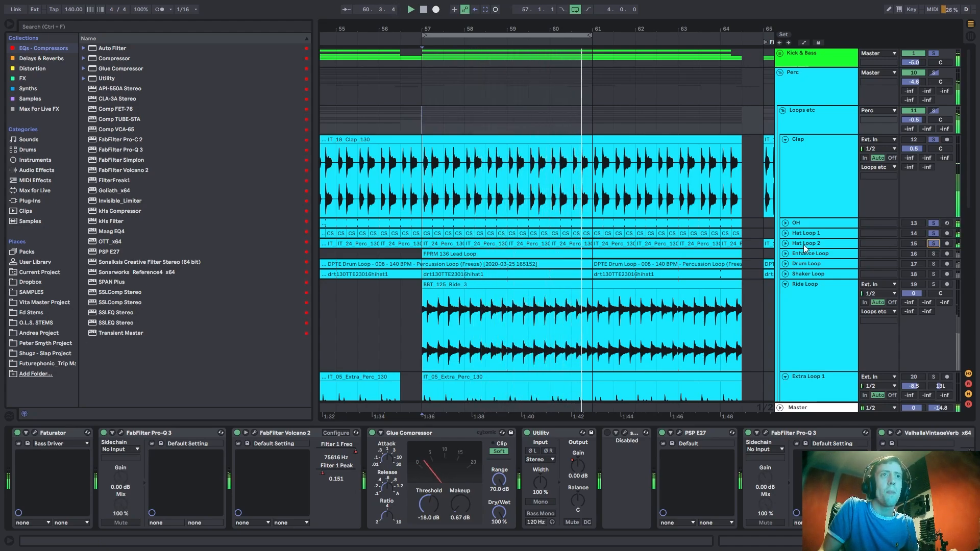
left_click(933, 253)
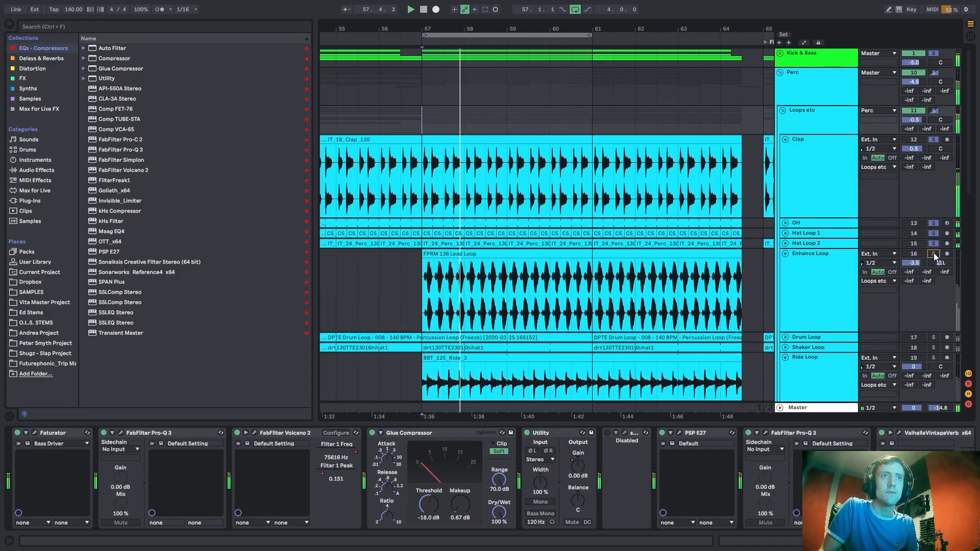
Expand the Drum Loop track and add it to the soloed layers.
scroll(804, 264, "down", 2)
left_click(785, 295)
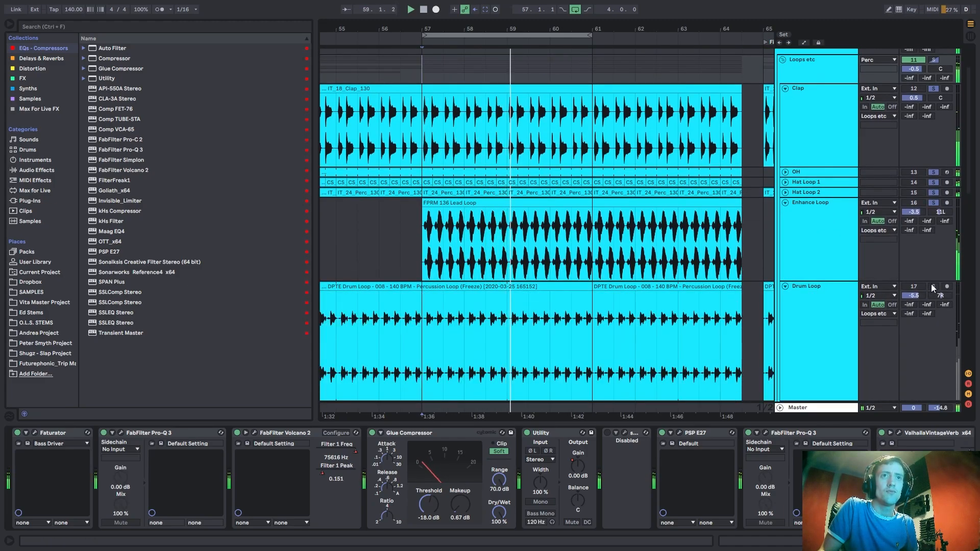
left_click(933, 295)
scroll(788, 240, "down", 7)
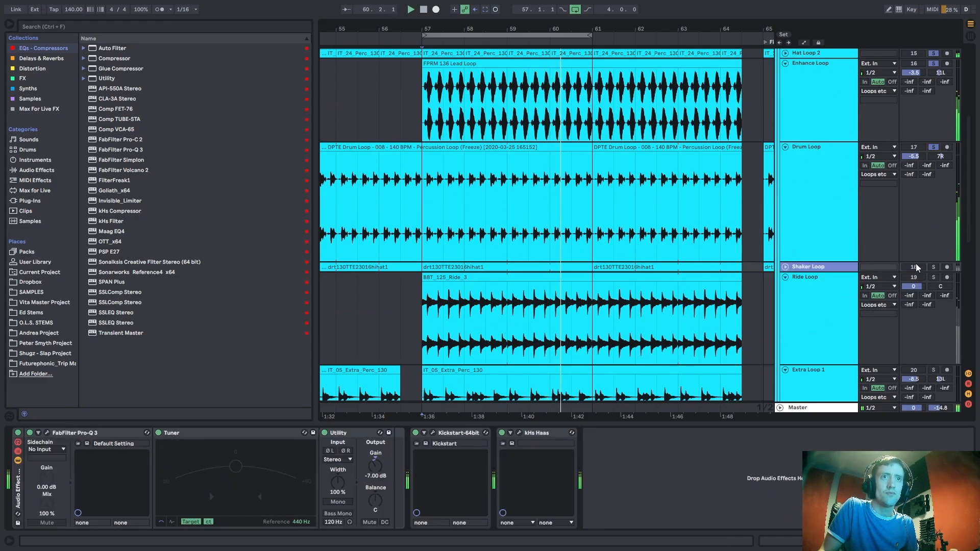
Expand the Shaker Loop track and add the Shaker Loop, Ride Loop and Extra Loop 1 to the soloed layers.
left_click(791, 265)
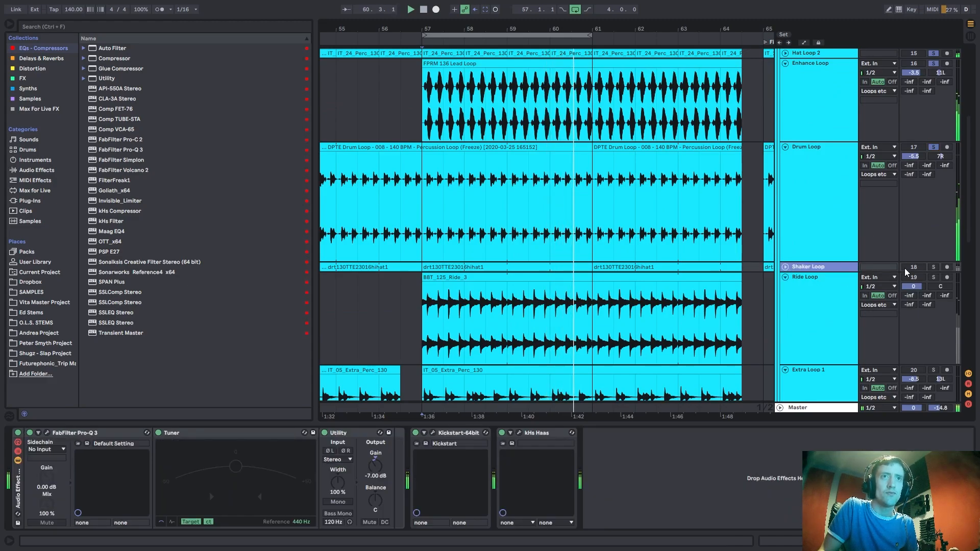
left_click(785, 267)
scroll(817, 219, "down", 8)
left_click(935, 172)
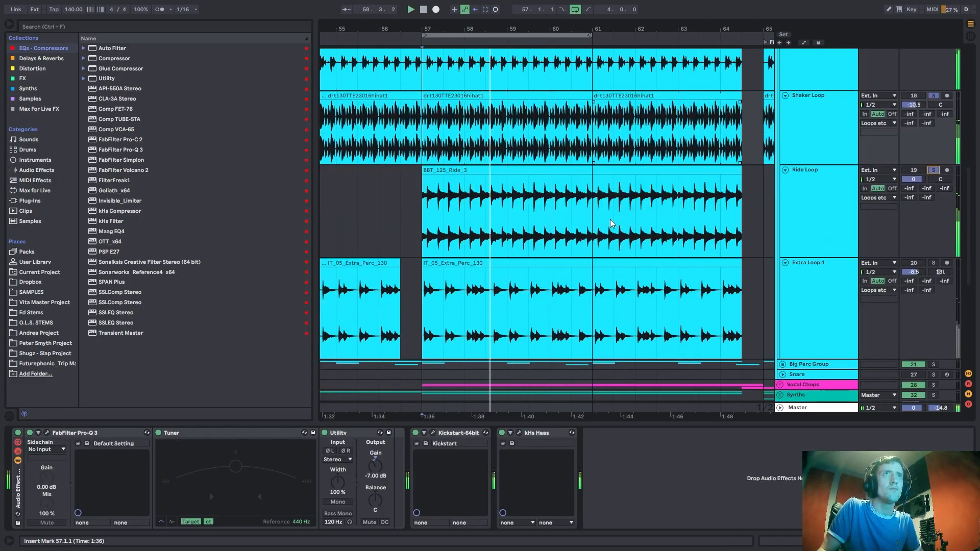
scroll(519, 207, "down", 2)
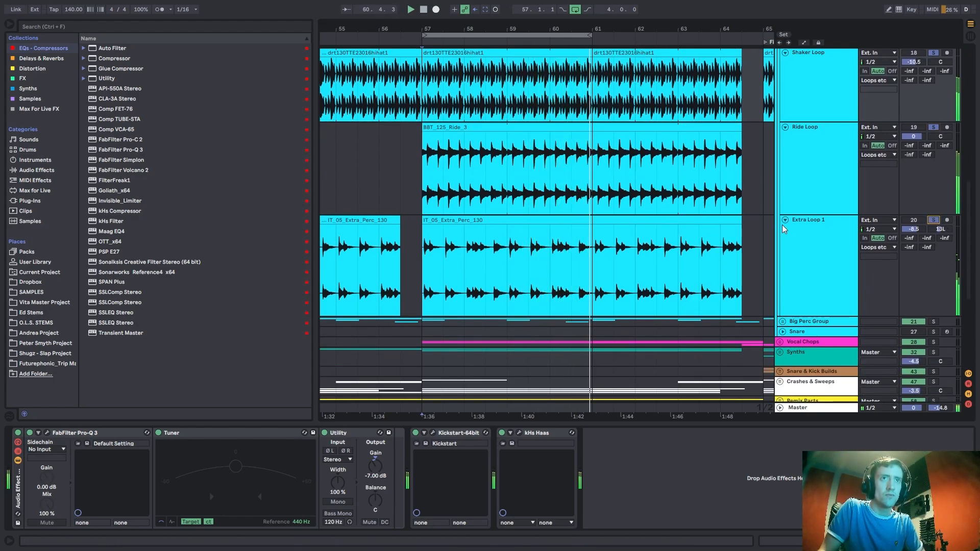
Collapse the Extra Loop 1 track and set the Ride Loop's volume to -1.5 dB.
left_click(811, 235)
key("u")
left_click(805, 167)
left_click(921, 137)
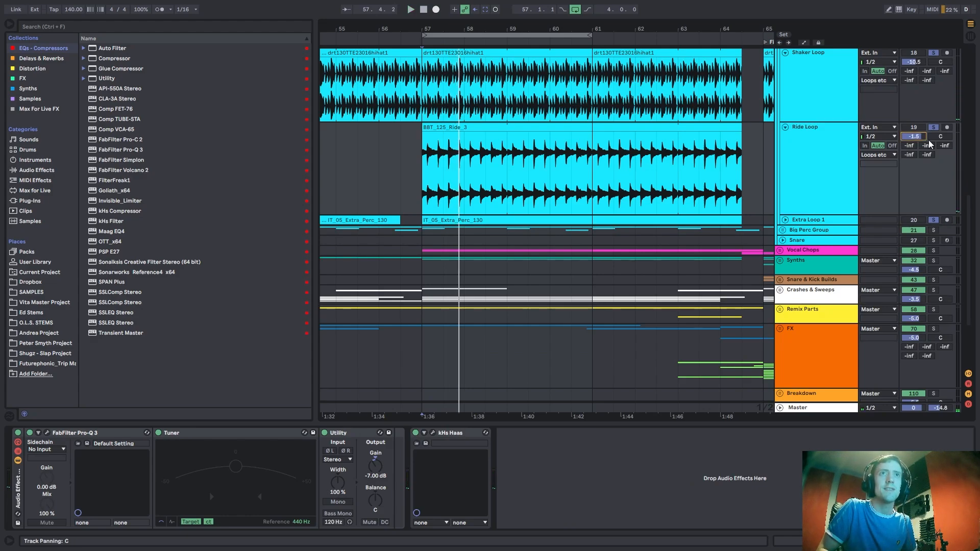
Collapse the Ride Loop, Shaker Loop, Drum Loop, Enhance Loop and Clap tracks.
scroll(810, 231, "up", 2)
left_click(812, 235)
key("u")
left_click(804, 128)
key("u")
scroll(804, 115, "up", 4)
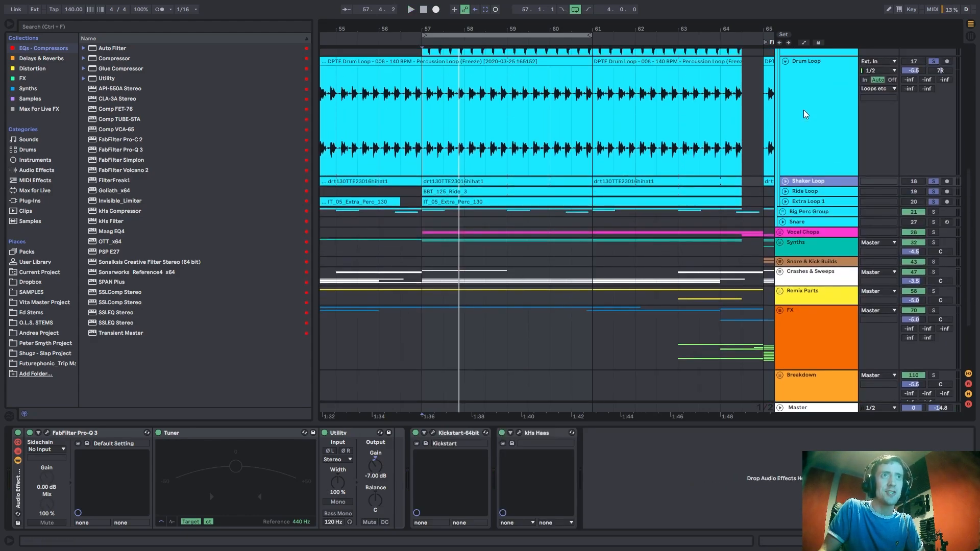
left_click(804, 111)
scroll(804, 133, "up", 3)
key("u")
scroll(799, 125, "up", 3)
left_click(799, 122)
key("u")
scroll(799, 119, "up", 4)
left_click(801, 121)
key("u")
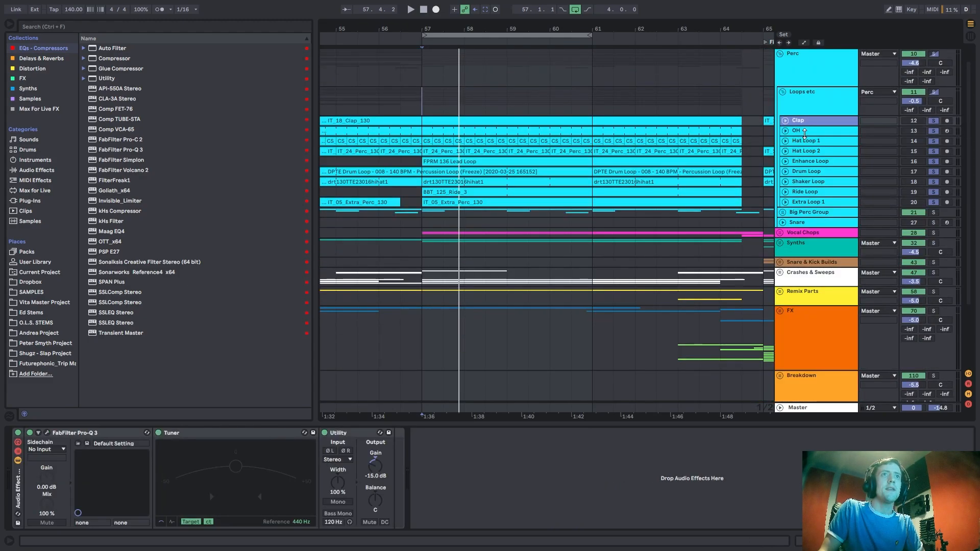
Solo the whole Loops etc group with Kick & Bass during playback and unfold the Synths group.
left_click(840, 124)
left_click(936, 113)
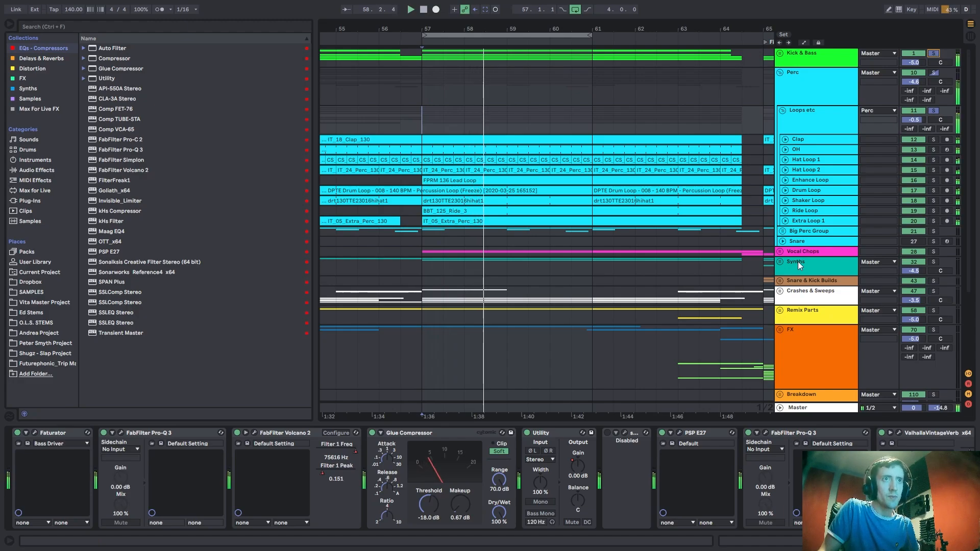
left_click(779, 256)
left_click(778, 260)
Examine the Faturator and FabFilter Pro-Q 3 settings on the Loops etc group, then close both plug-in windows.
left_click(813, 125)
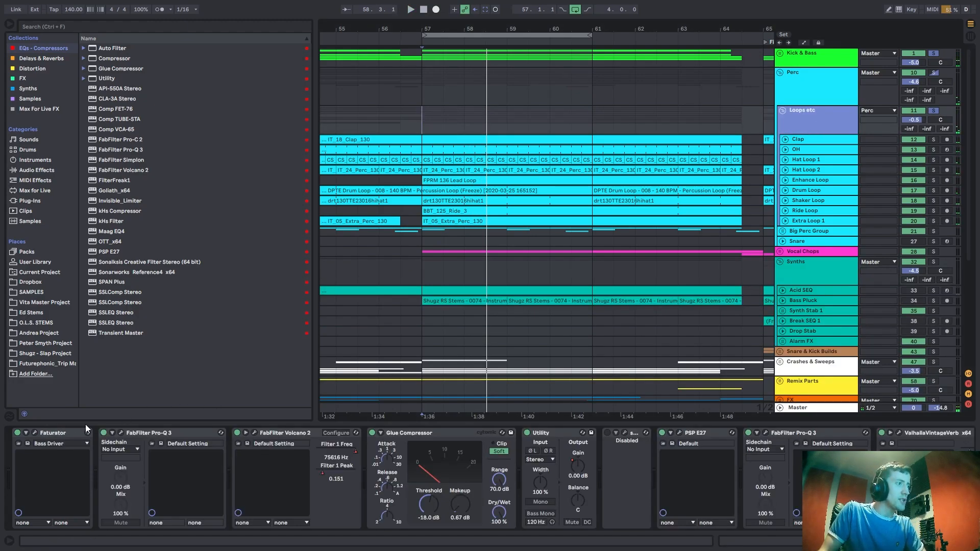
left_click(33, 432)
left_click_drag(342, 214, 434, 135)
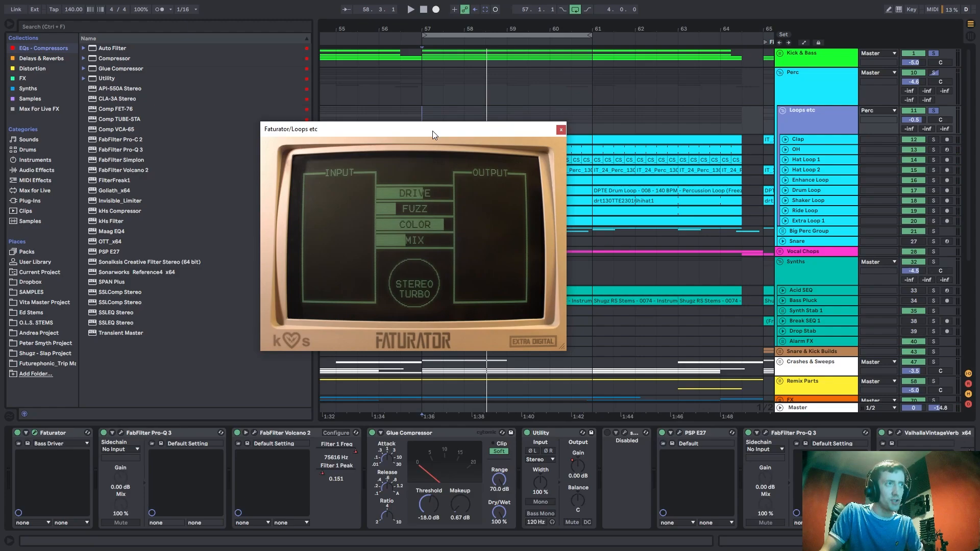
left_click(121, 432)
left_click(553, 134)
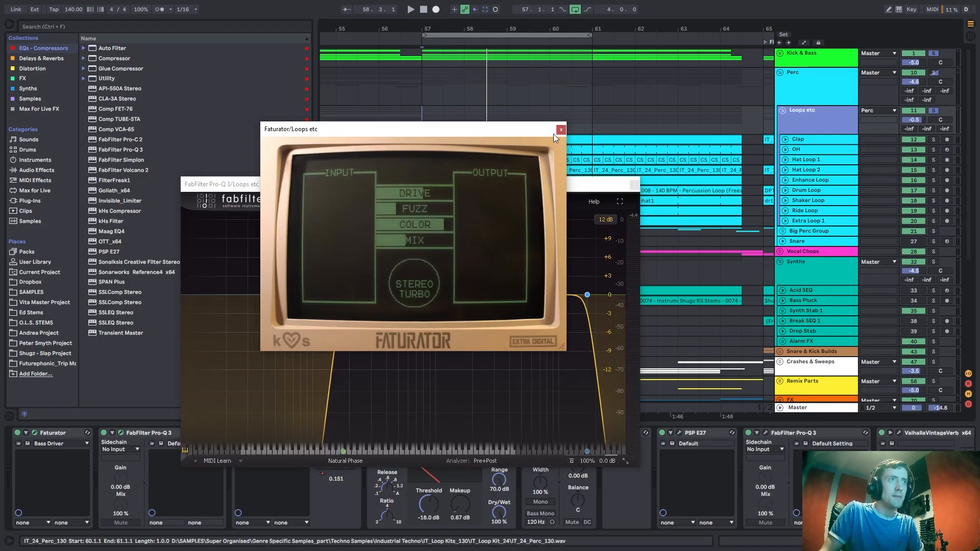
left_click(560, 129)
left_click(633, 185)
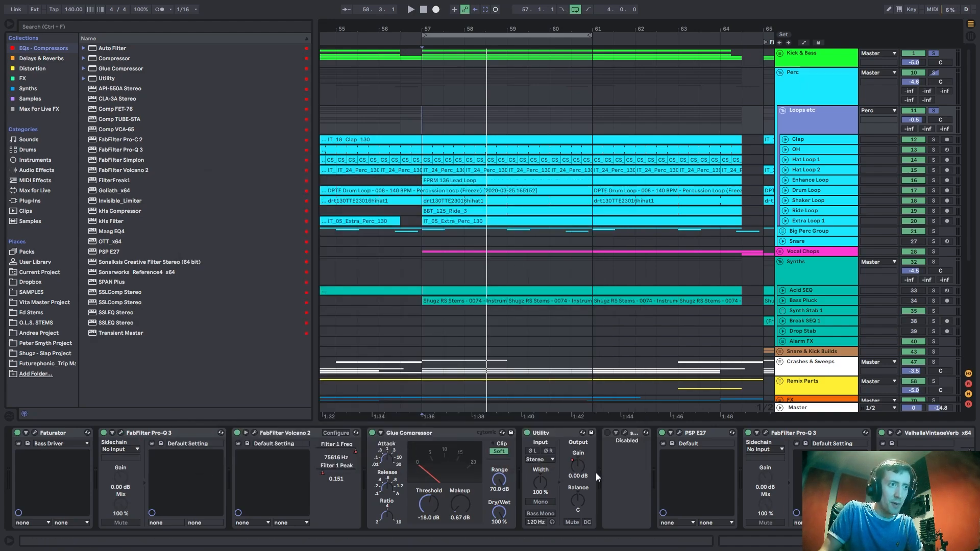
Examine the PSP E27 equalizer settings on the Loops etc group, close it, and view the devices further along the chain.
left_click(680, 433)
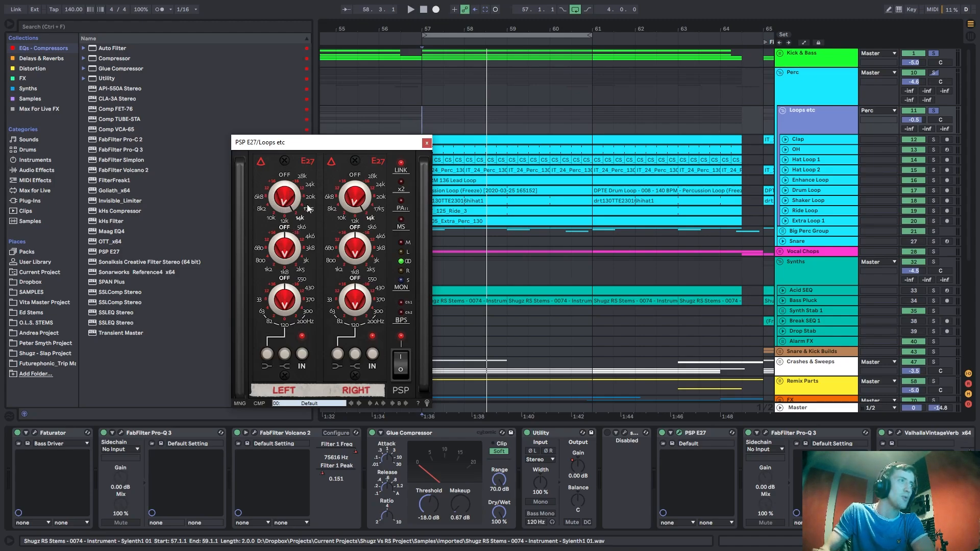
left_click(427, 143)
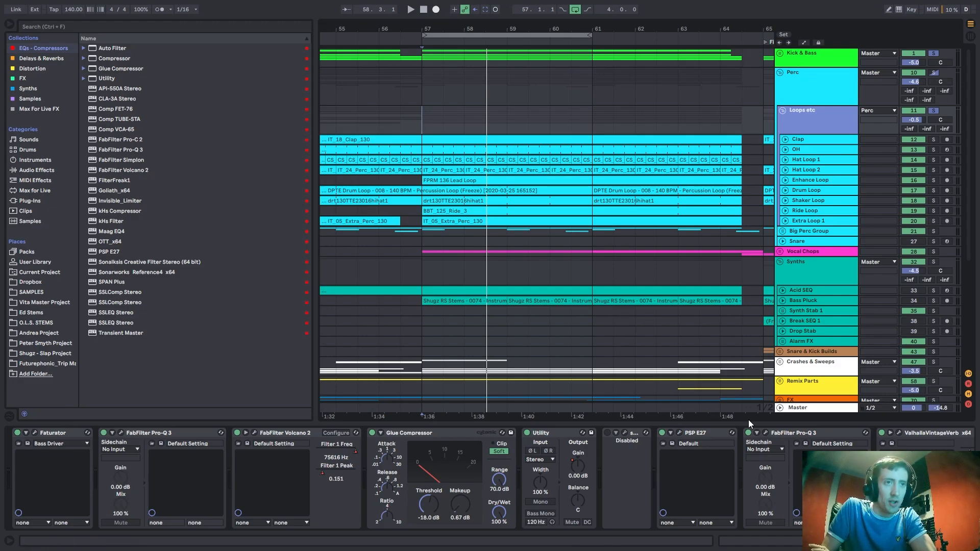
scroll(579, 459, "right", 5)
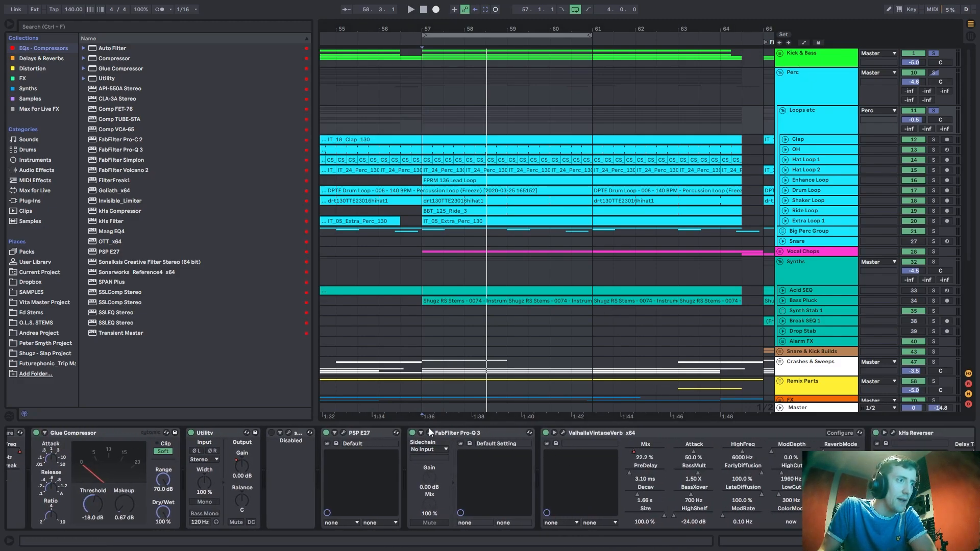
Examine the FabFilter Pro-Q 3 and kHs Reverser settings on the Loops etc group, then close both plug-in windows.
left_click(430, 432)
left_click(639, 185)
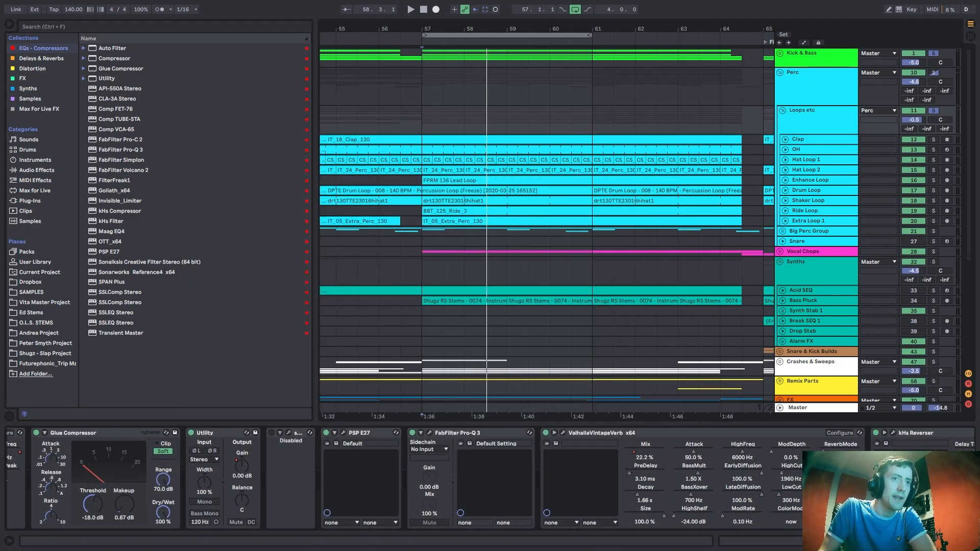
scroll(490, 480, "right", 2)
left_click(760, 433)
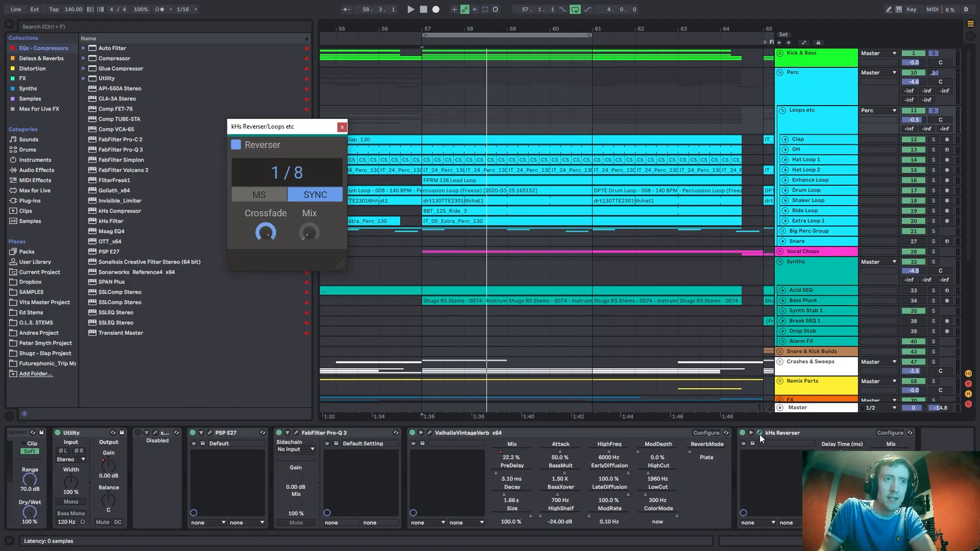
left_click(759, 433)
Fold the Loops etc group and play its percussion loops together with Kick & Bass from bar 57.
left_click(411, 112)
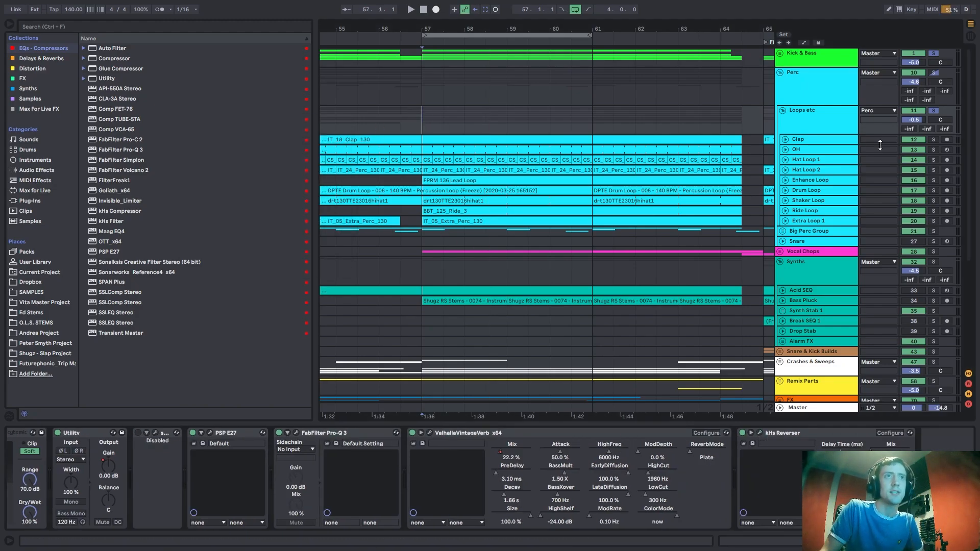
double_click(819, 124)
left_click(799, 129)
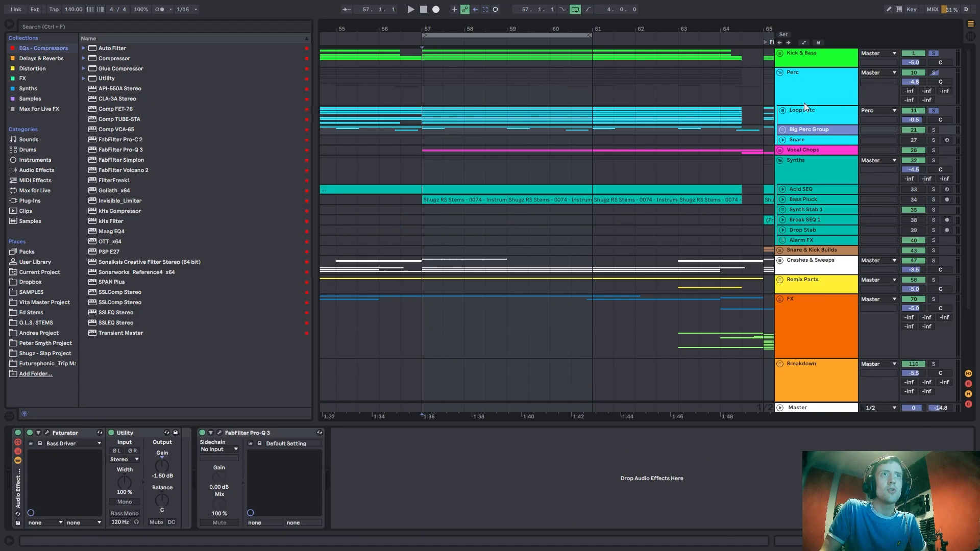
left_click(933, 73)
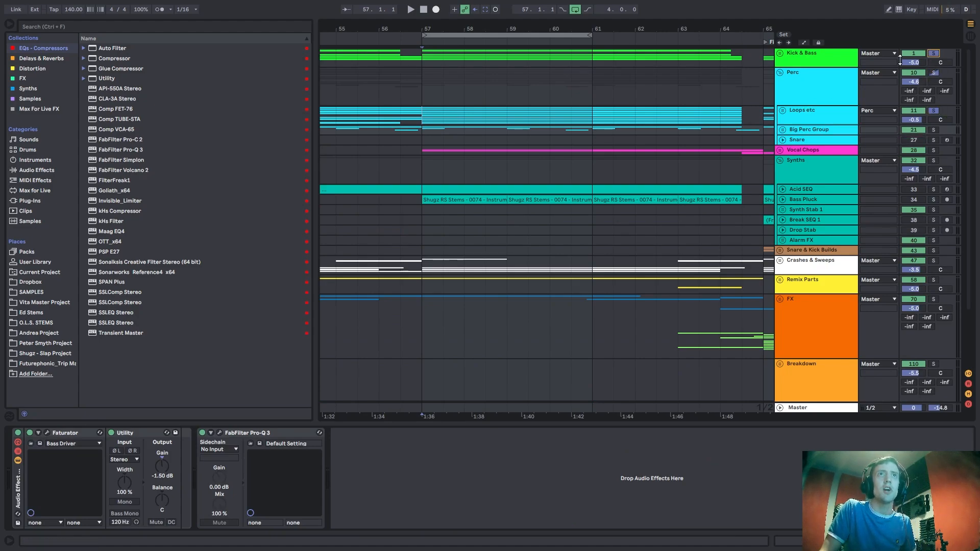
key("space")
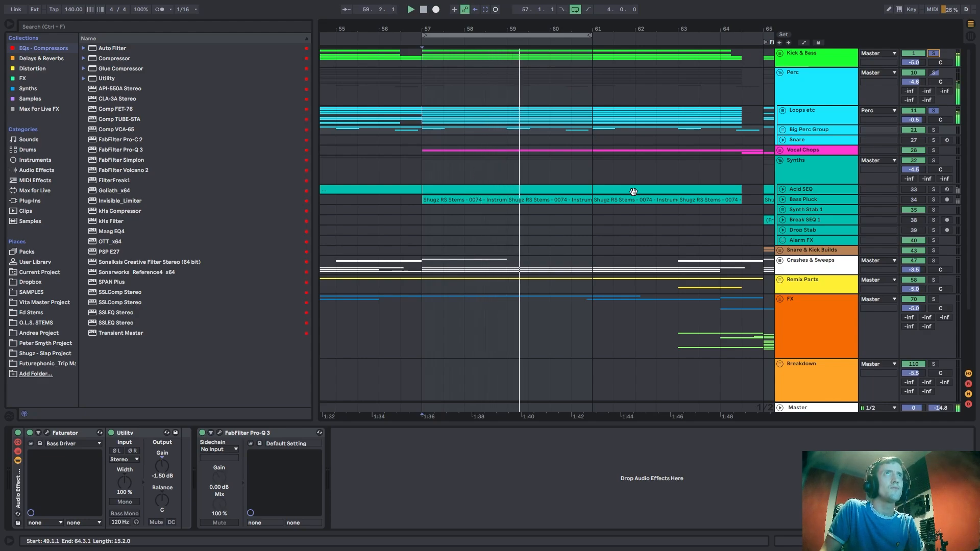
Unfold the Big Perc Group and its Big Perc subgroup, solo Big Perc, and set the playback start to bar 49.
left_click(795, 170)
left_click(782, 129)
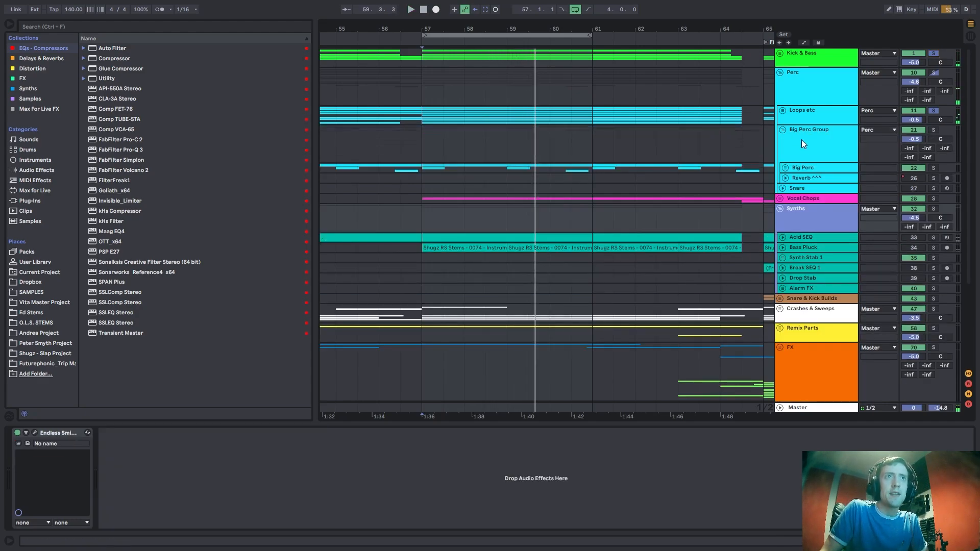
left_click(802, 139)
left_click_drag(412, 30, 614, 46)
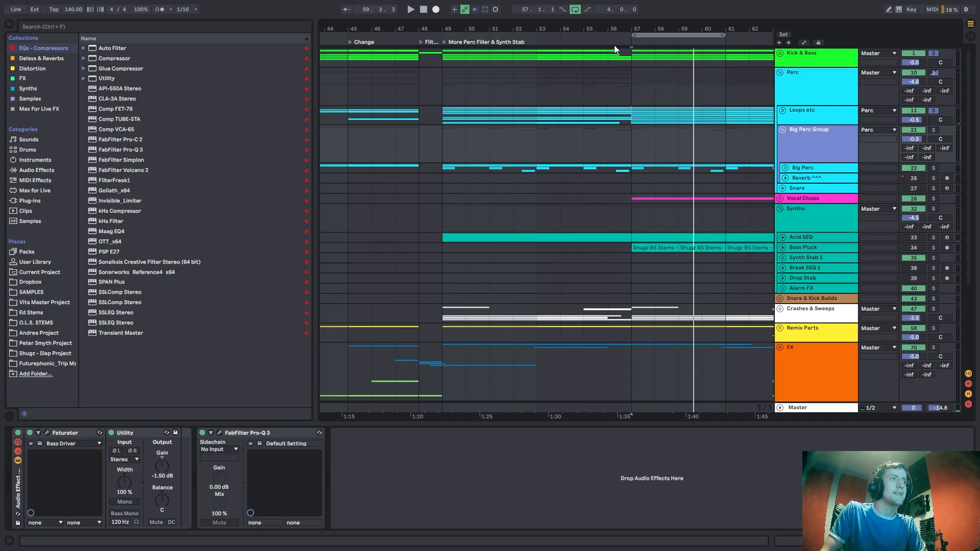
left_click(442, 172)
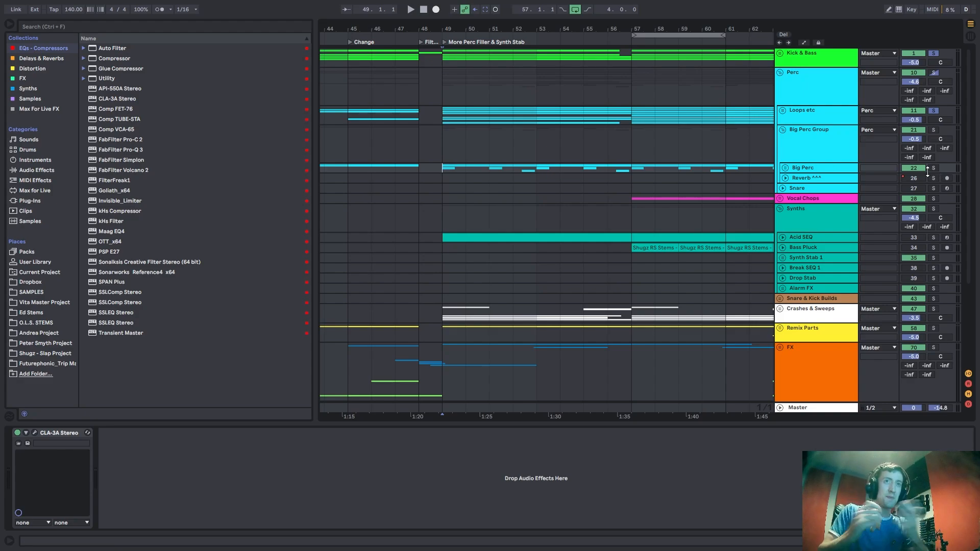
left_click(788, 168)
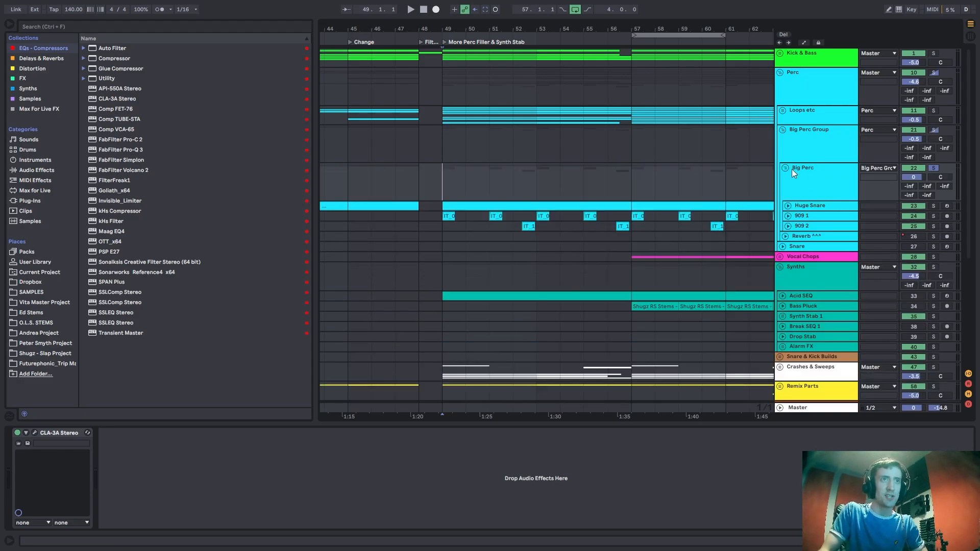
mouse_move(452, 28)
left_mouse_down()
mouse_move(592, 23)
mouse_move(459, 184)
mouse_move(434, 198)
left_mouse_up()
left_click(443, 192)
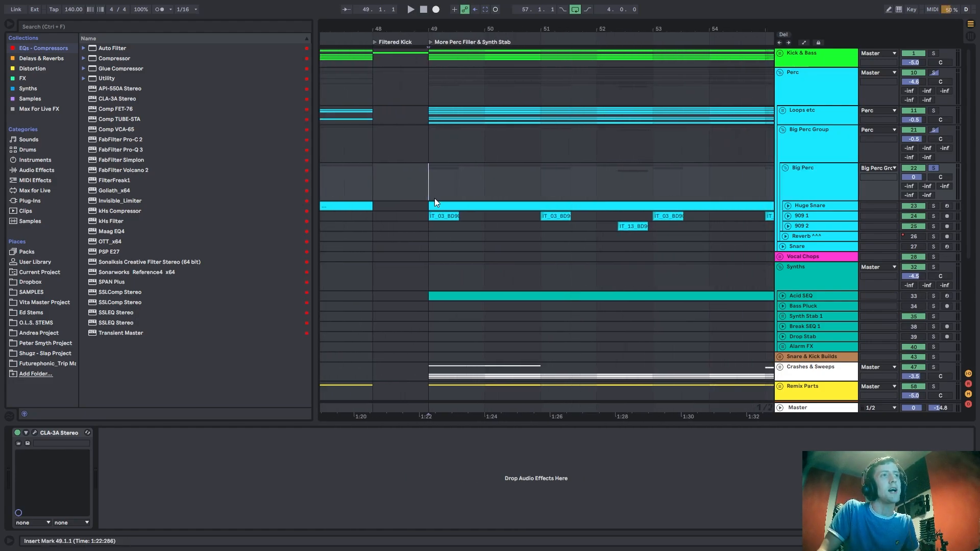
Look through the device chains on the Perc, Loops etc, Big Perc and Big Perc Group tracks.
left_click(806, 194)
left_click(807, 149)
left_click(801, 110)
left_click(804, 94)
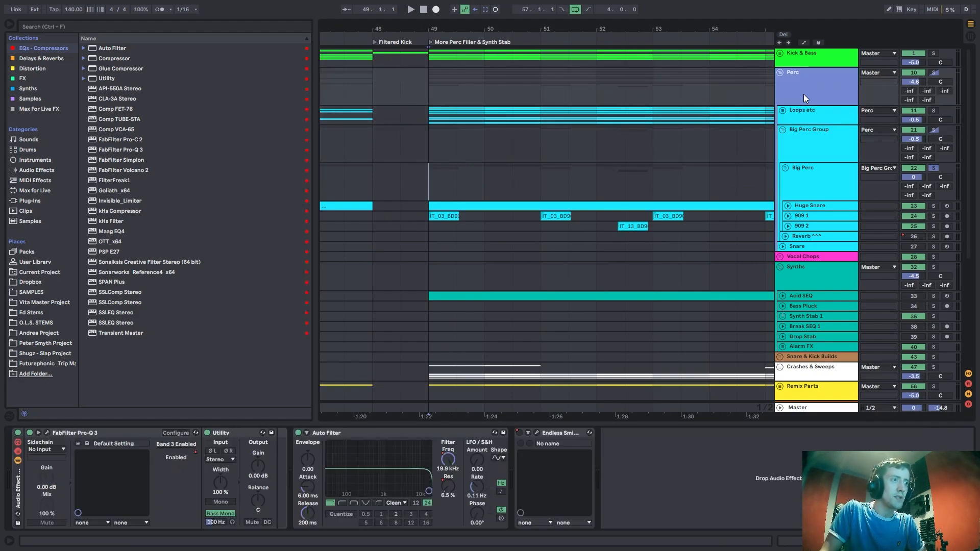
left_click(809, 117)
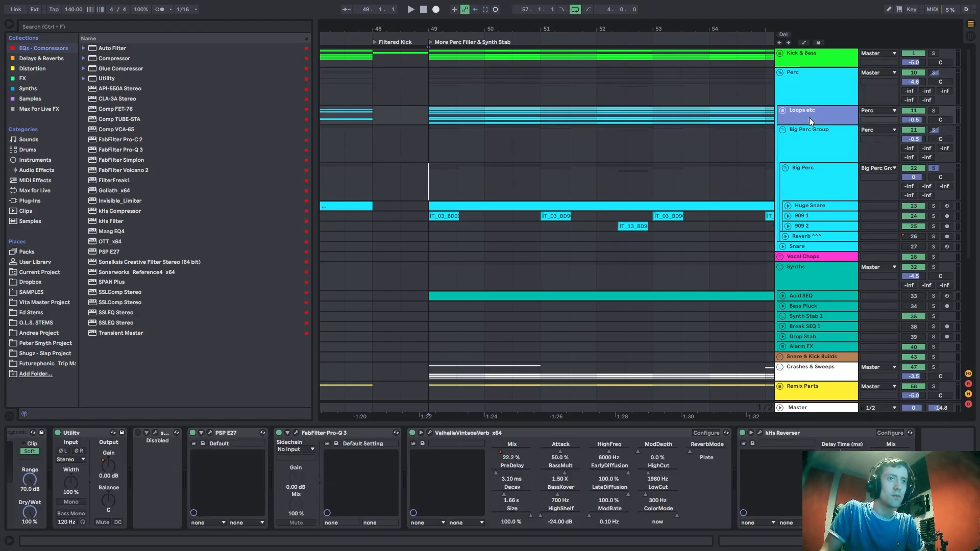
left_click(822, 191)
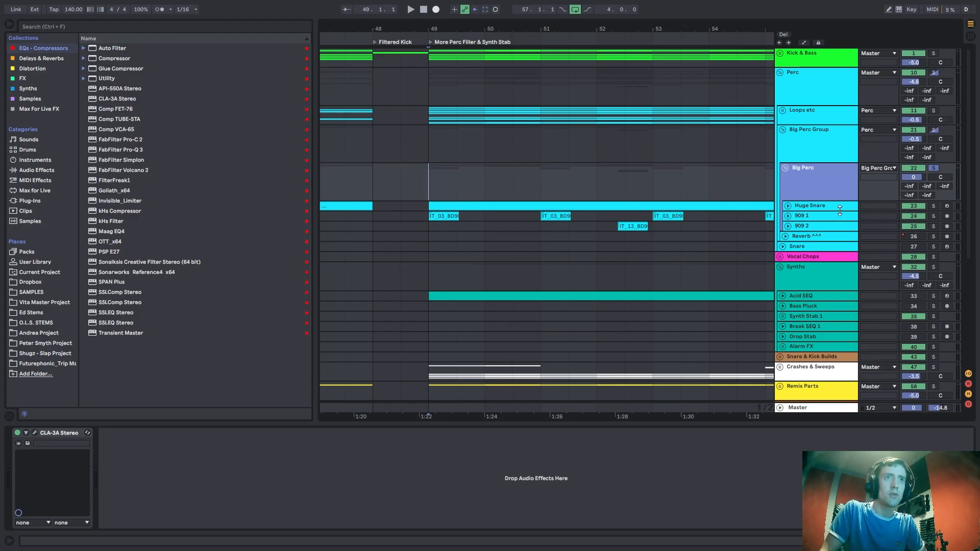
left_click(791, 228)
left_click(822, 205)
left_click(820, 184)
left_click(816, 154)
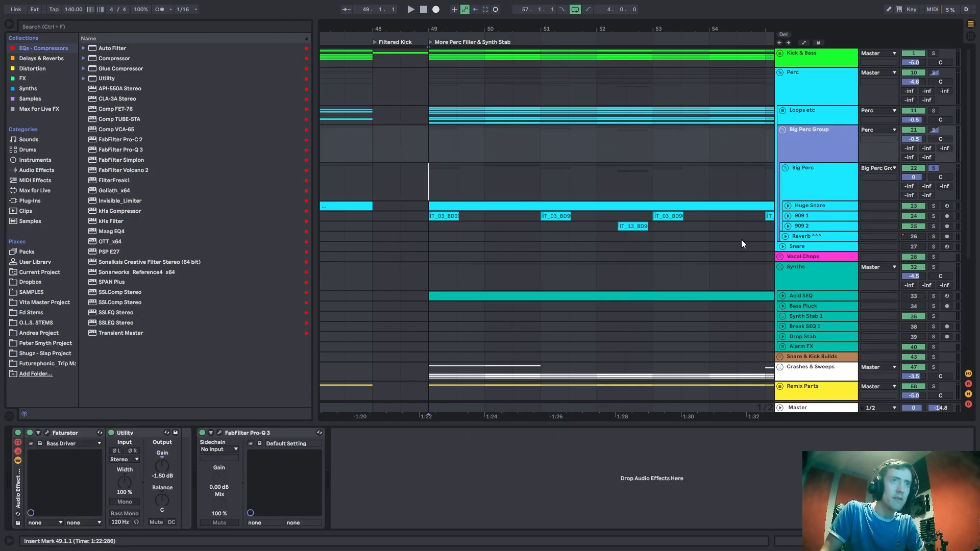
Unfold and solo the Huge Snare track, and turn off its Dimension Expander and Haas Effect.
left_click(818, 206)
left_click(914, 541)
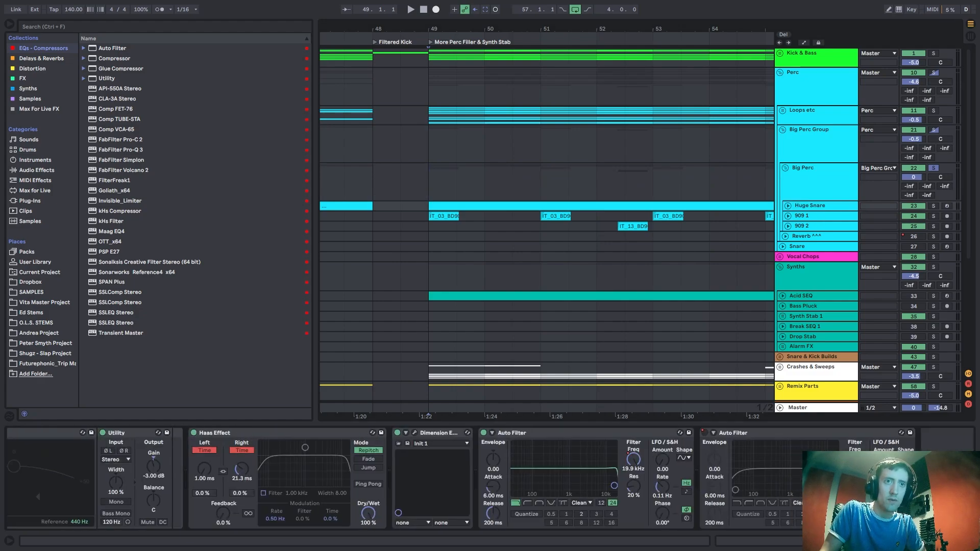
left_click(396, 433)
left_click(788, 206)
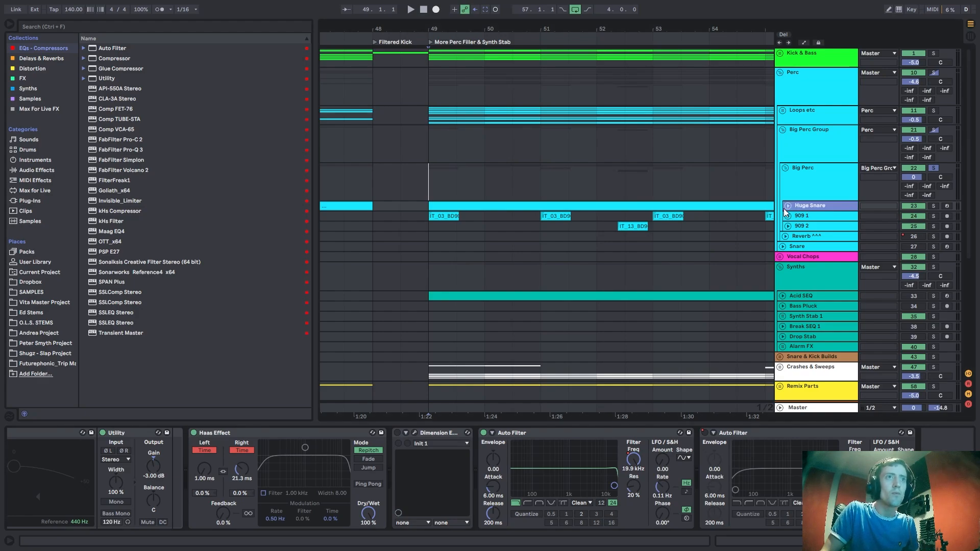
left_click(432, 234)
left_click(932, 207)
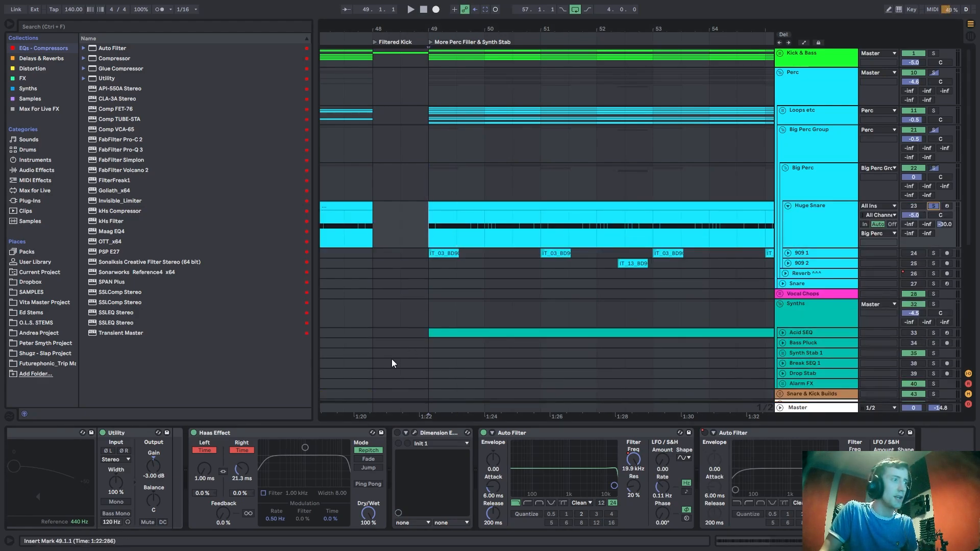
left_click(194, 433)
Play the Huge Snare without its widening effects from bar 49, on its own and together with Kick & Bass.
key("space")
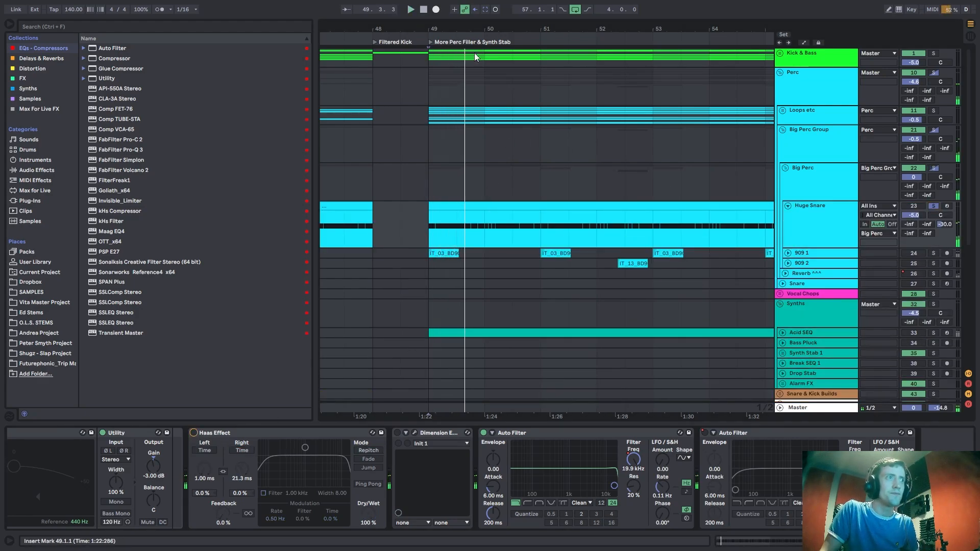
left_click_drag(462, 28, 509, 27)
key("space")
left_click(477, 235)
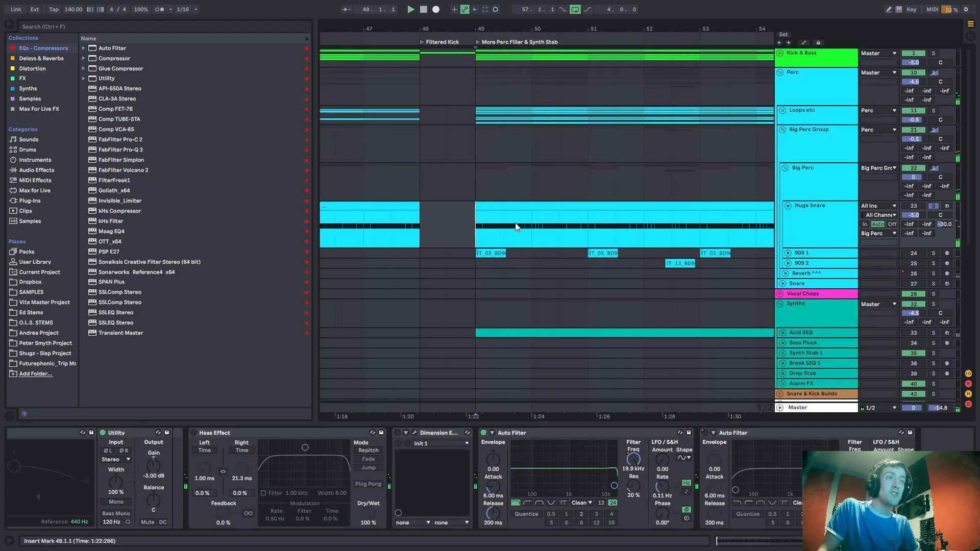
key("space")
key("space")
key("space")
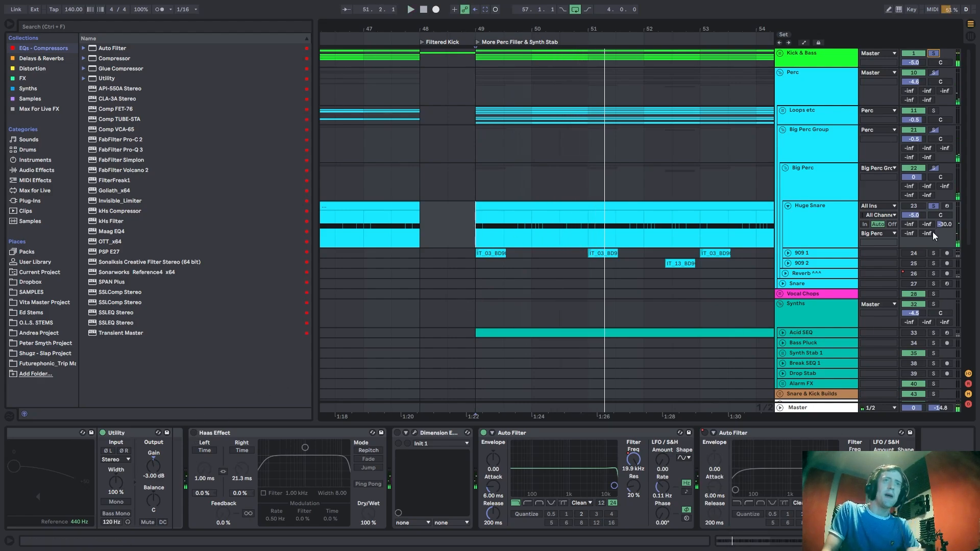
left_click(934, 207)
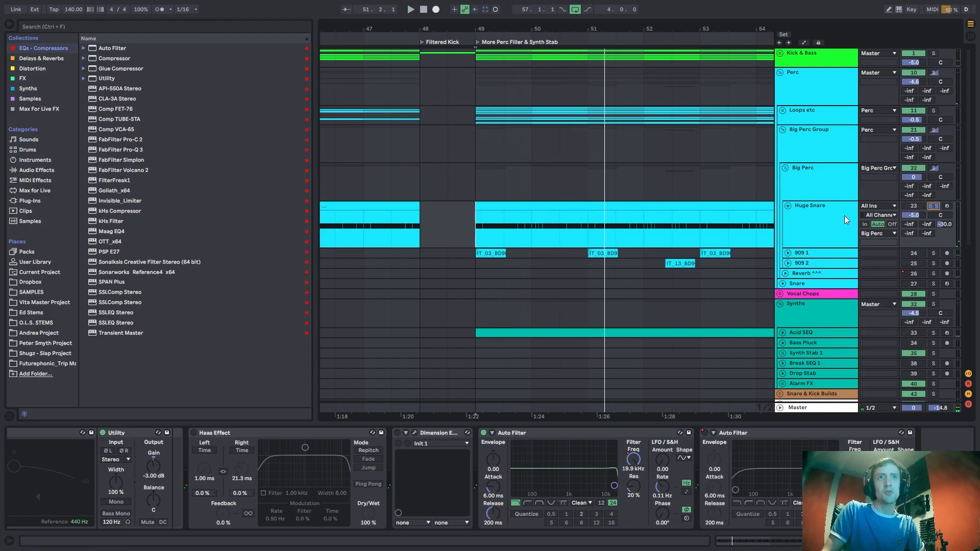
Turn the Haas Effect on the Huge Snare back on and compare it with the bypassed sound during playback.
left_click(193, 433)
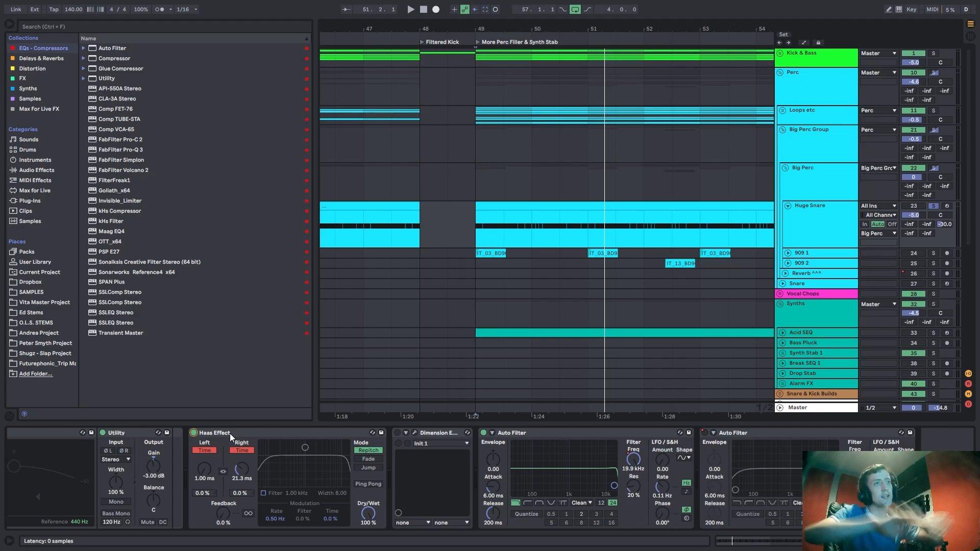
key("space")
left_click(195, 432)
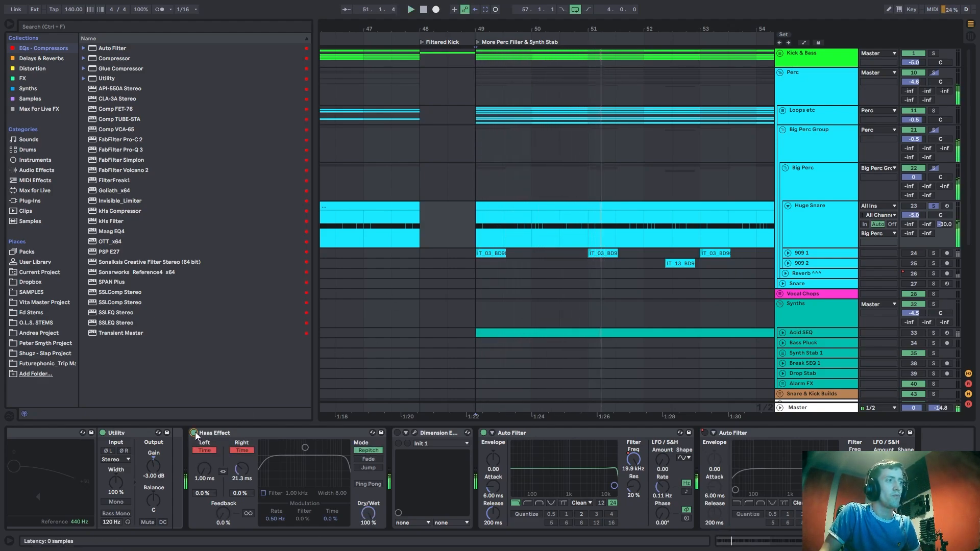
left_click(193, 432)
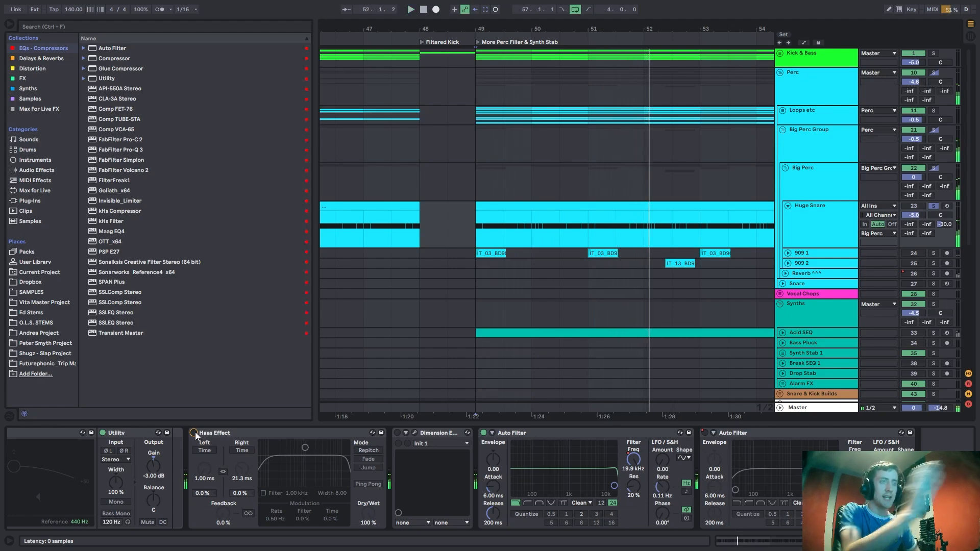
left_click(194, 433)
key("space")
key("space")
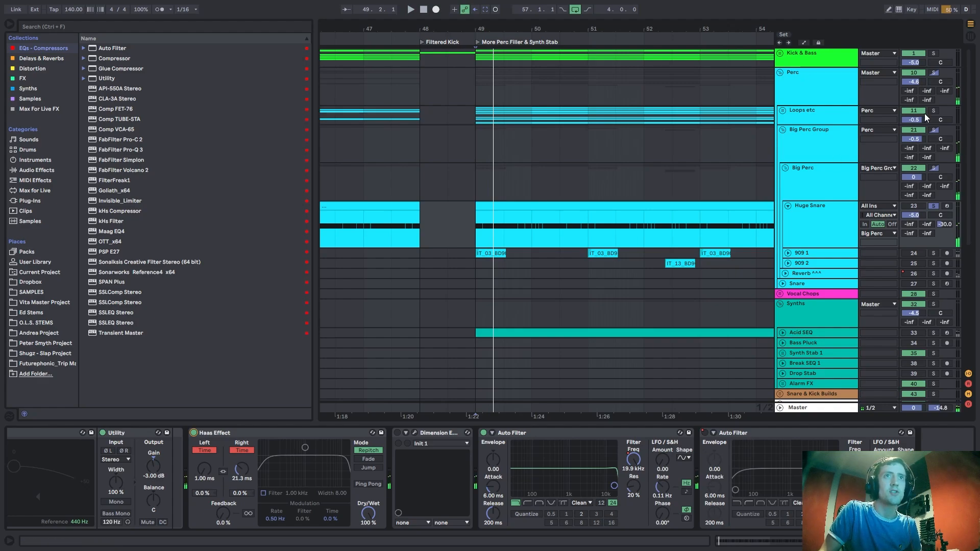
Turn the Huge Snare's Dimension Expander back on, compare it bypassed during playback, inspect its Dry/Wet control, and close its window.
left_click(398, 433)
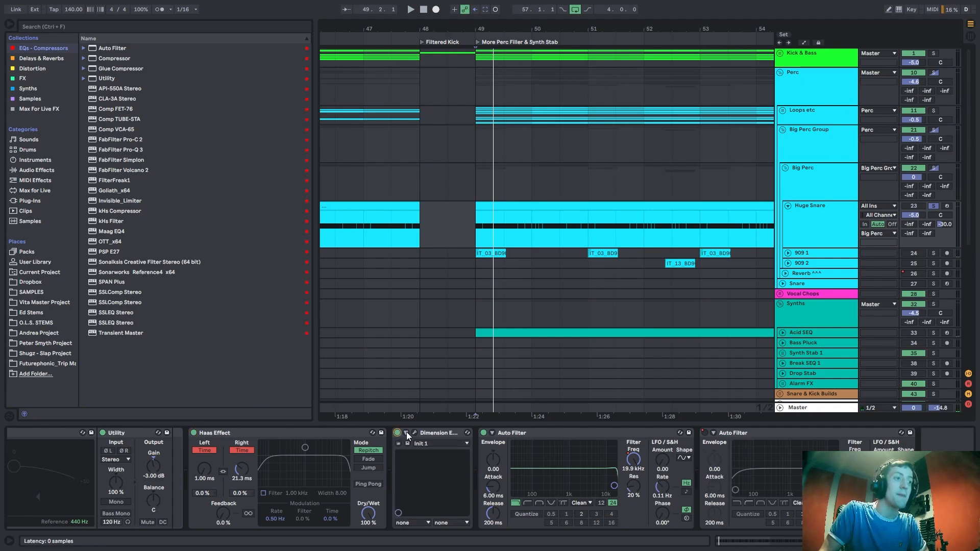
left_click(414, 433)
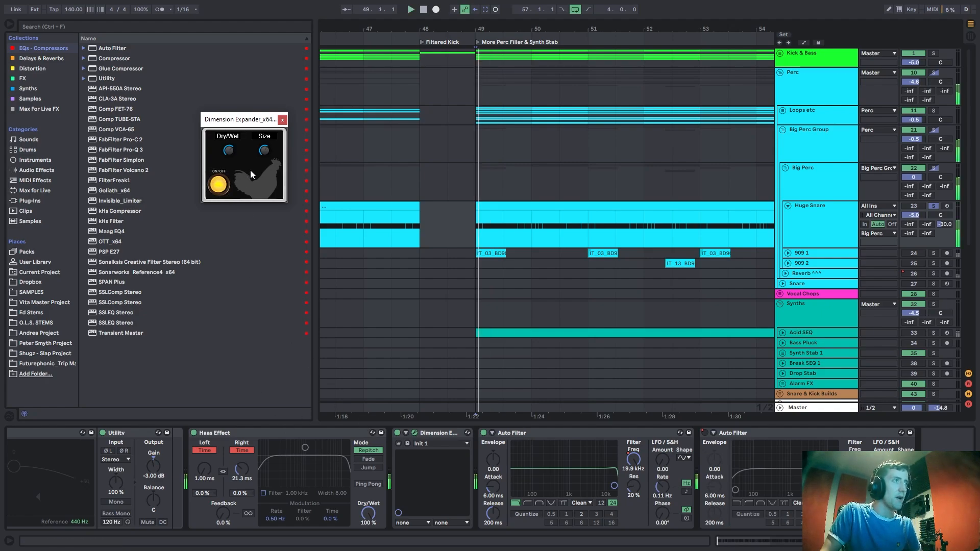
left_click(398, 434)
left_click(398, 433)
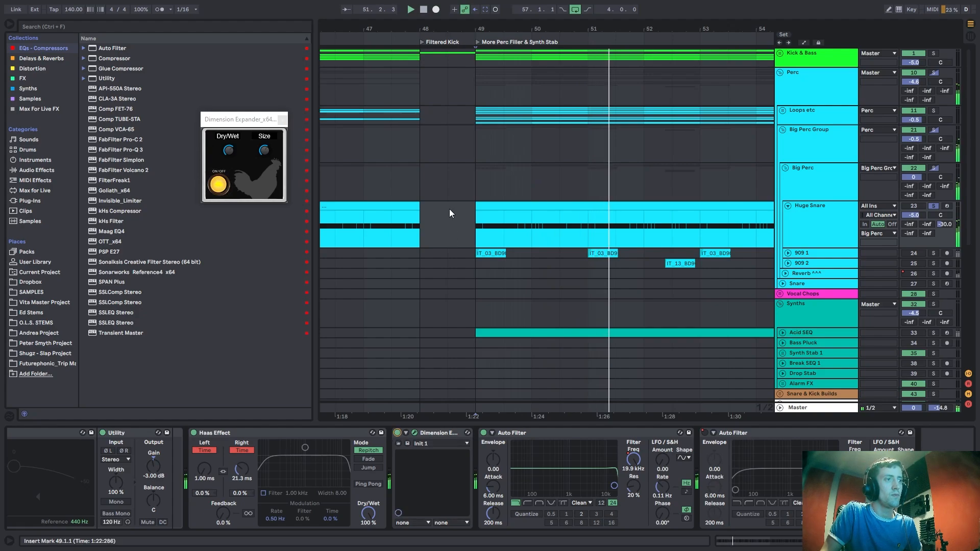
key("space")
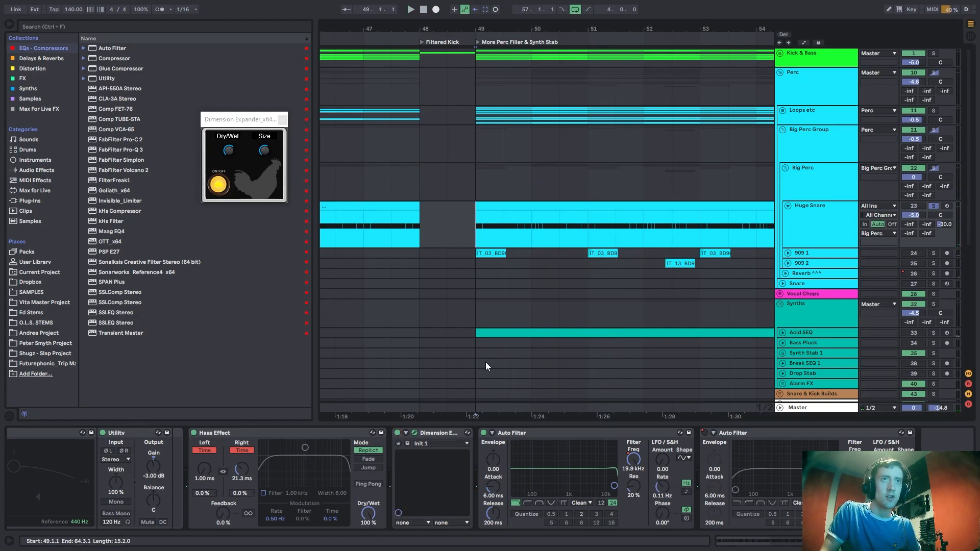
left_click(232, 149)
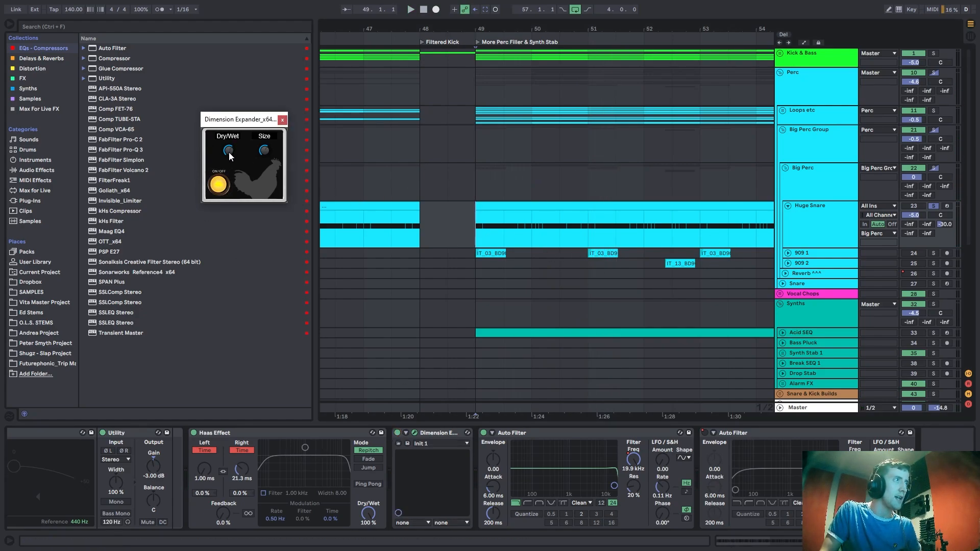
left_click(283, 121)
Unfold the 909 1 track in the Big Perc group, solo it, and play it from bar 49.
left_click(803, 228)
left_click(813, 190)
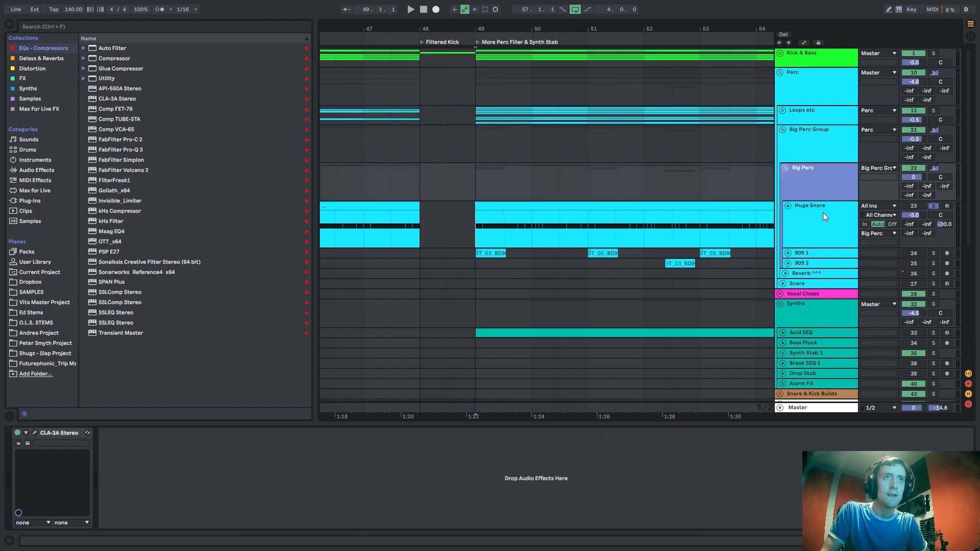
left_click(821, 233)
left_click(788, 254)
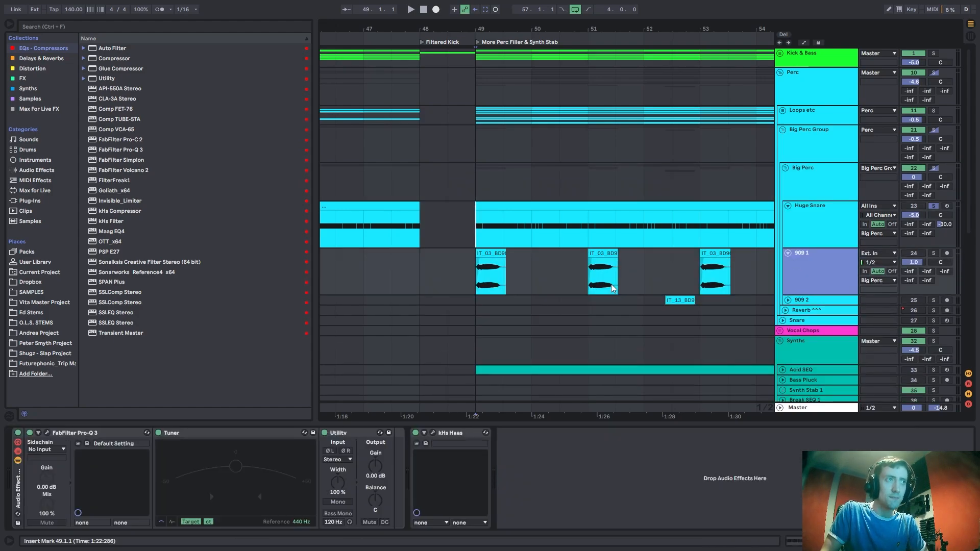
left_click(933, 253)
key("space")
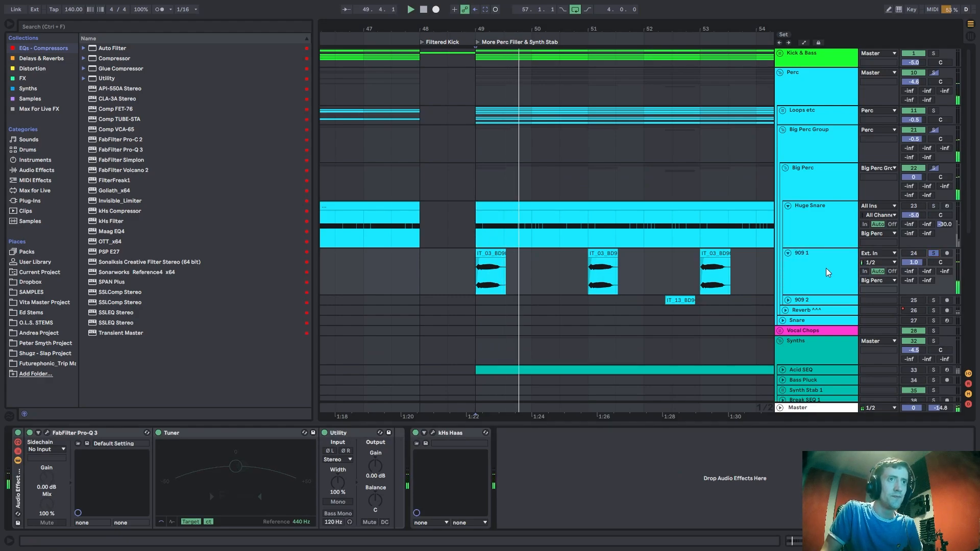
scroll(817, 247, "down", 3)
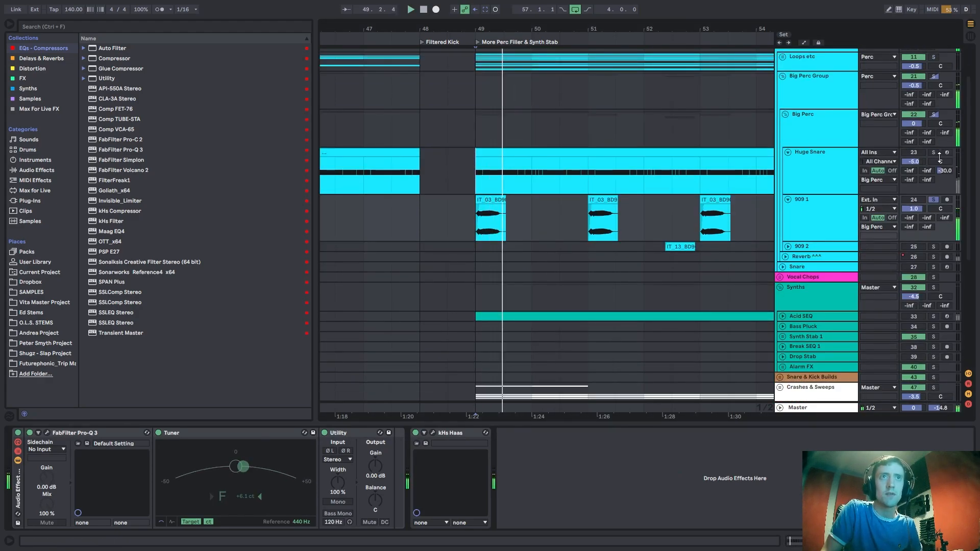
Add the Huge Snare to the solo with 909 1, restart playback, and unfold the 909 2 track.
left_click(934, 153, "ctrl")
key("space")
key("space")
left_click(788, 247)
scroll(735, 222, "down", 2)
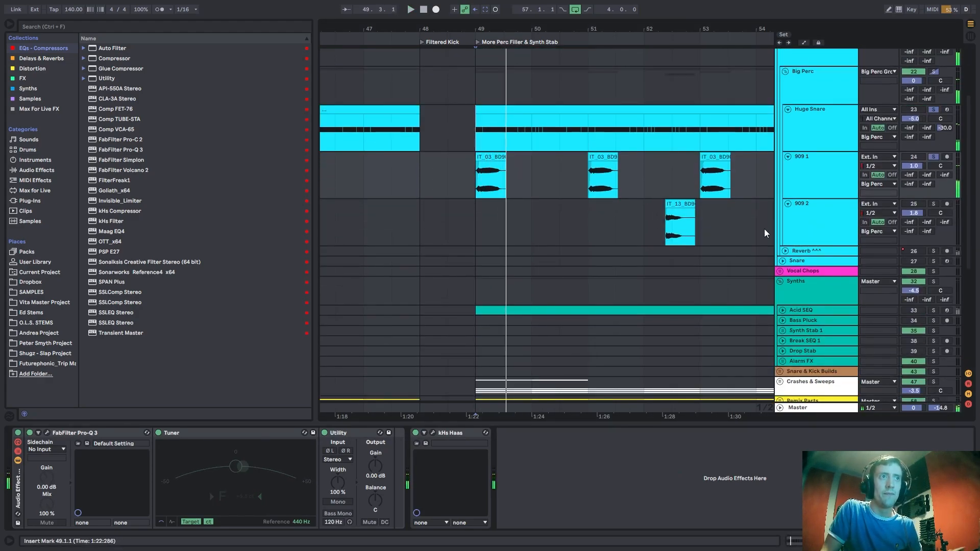
Add 909 2 to the solo and loop bars 49 to 53 during playback.
left_click_drag(685, 233, 483, 230)
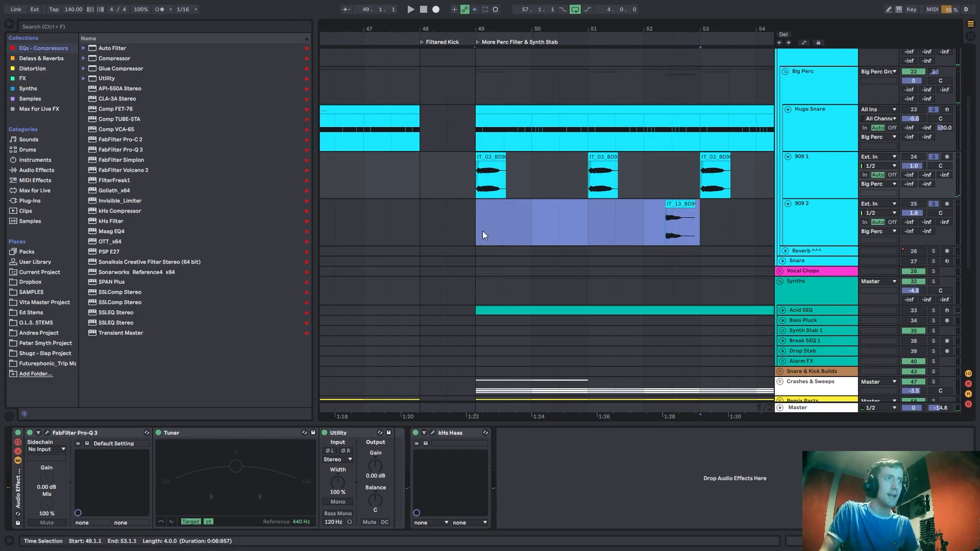
key("ctrl+l")
scroll(567, 77, "up", 3)
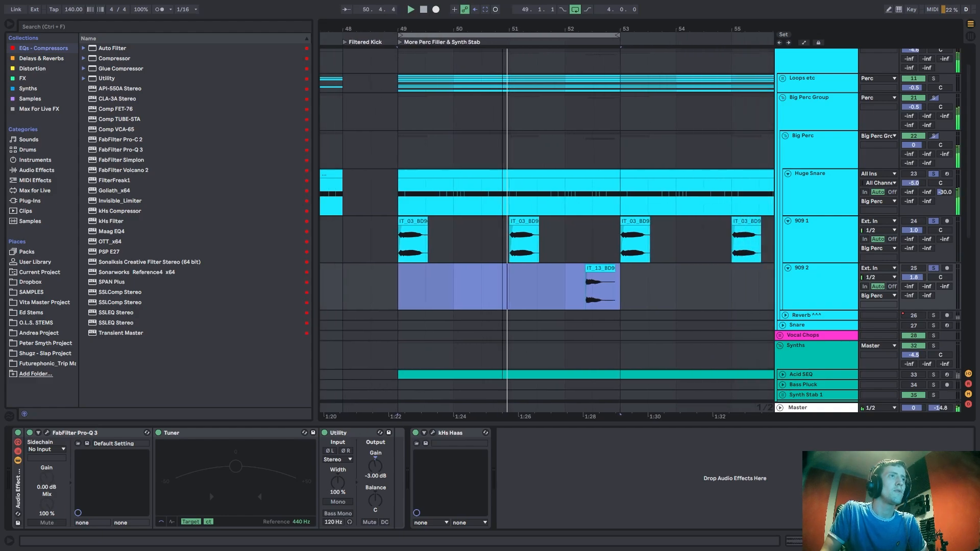
Inspect the effect chains of Big Perc, its Huge Snare and 909 layers, and Big Perc Group while the loop plays.
scroll(816, 251, "up", 2)
left_click(802, 215)
left_click(800, 186)
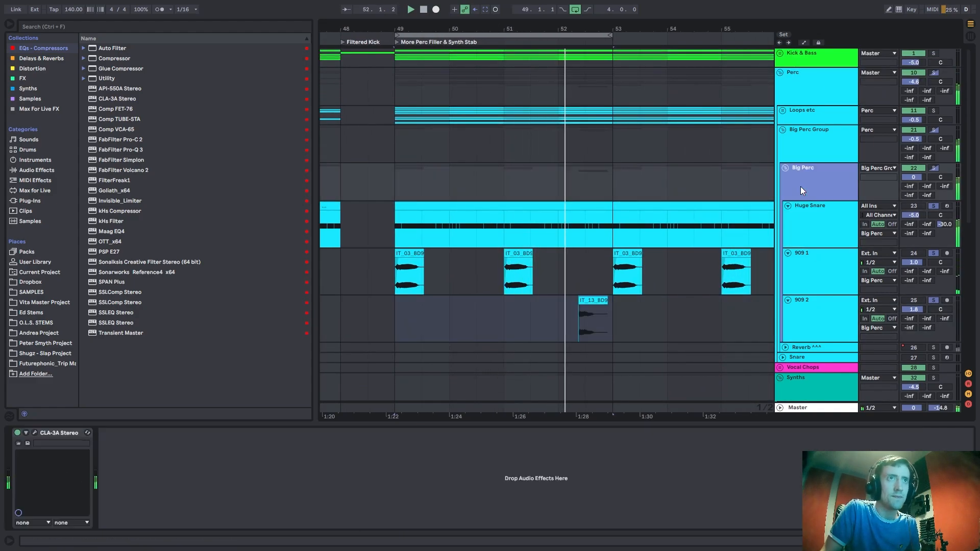
left_click(814, 225)
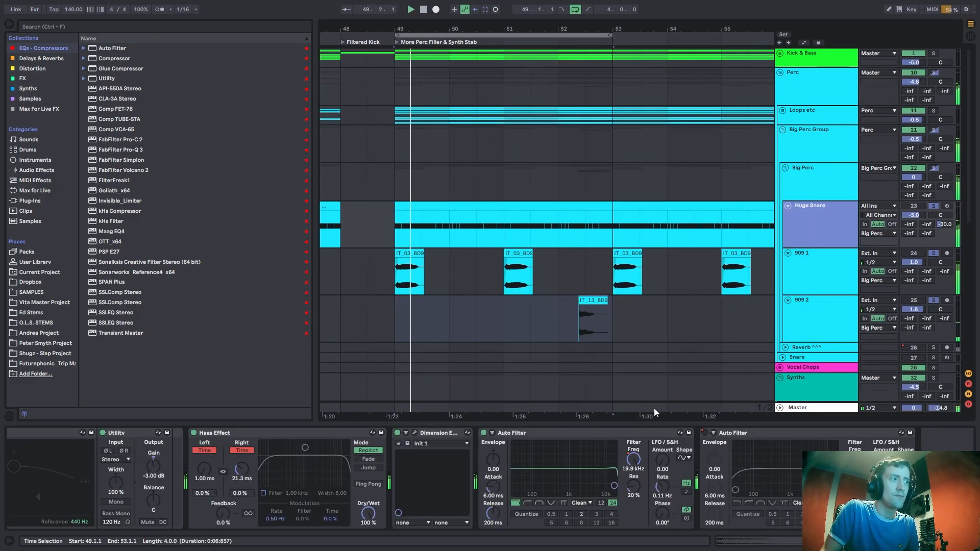
left_click(819, 301)
left_click(813, 275)
left_click(808, 216)
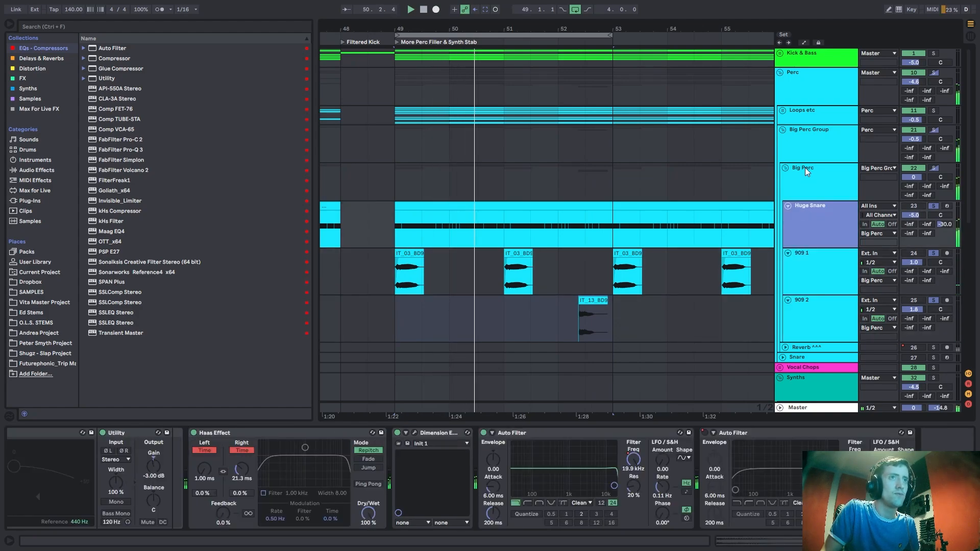
left_click(804, 173)
double_click(806, 143)
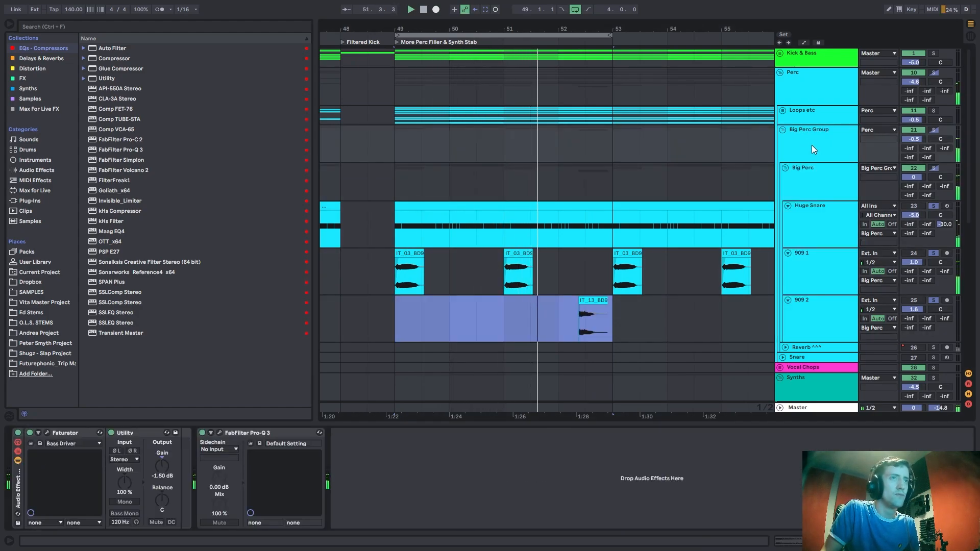
left_click(804, 130)
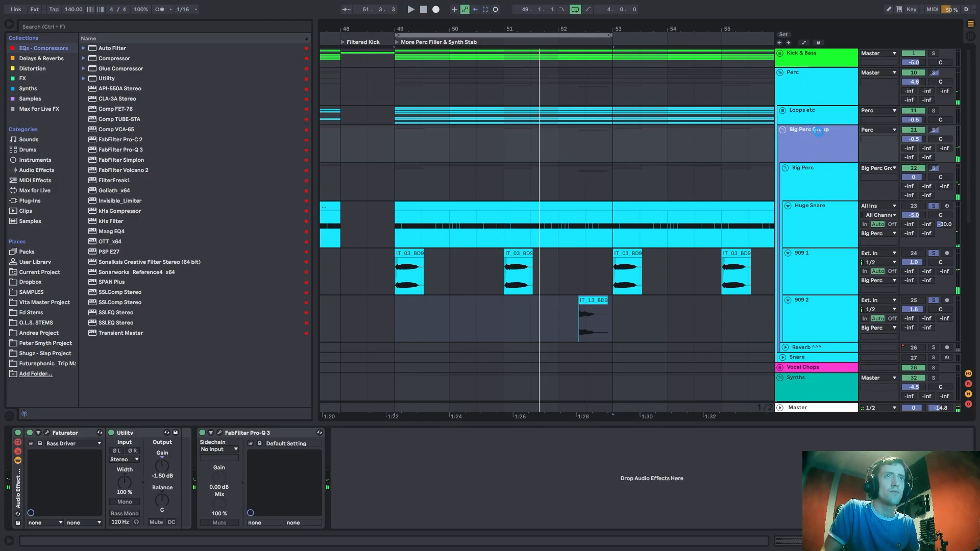
double_click(815, 118)
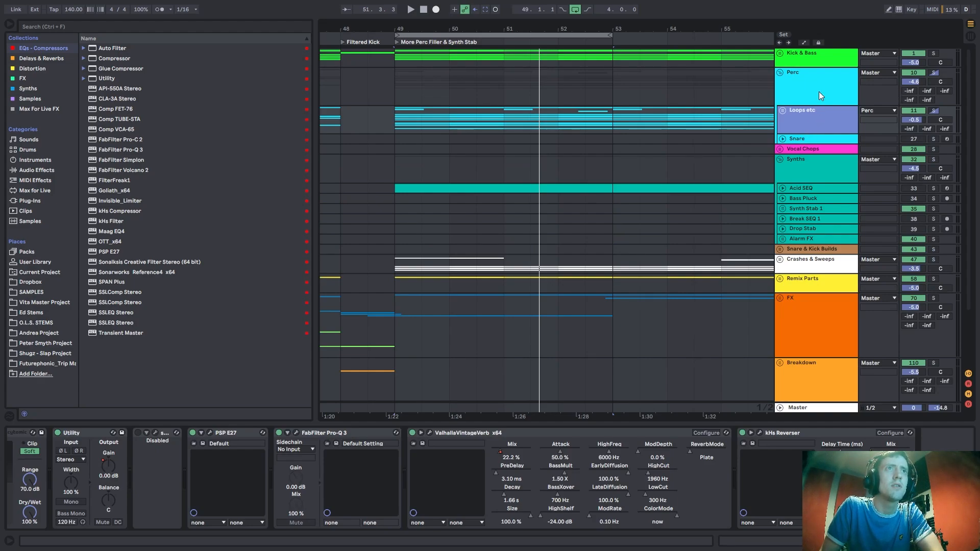
key("ctrl+z")
Review the Big Perc Group, Perc and Big Perc effect chains, then solo Big Perc and play the loop.
left_click(810, 149)
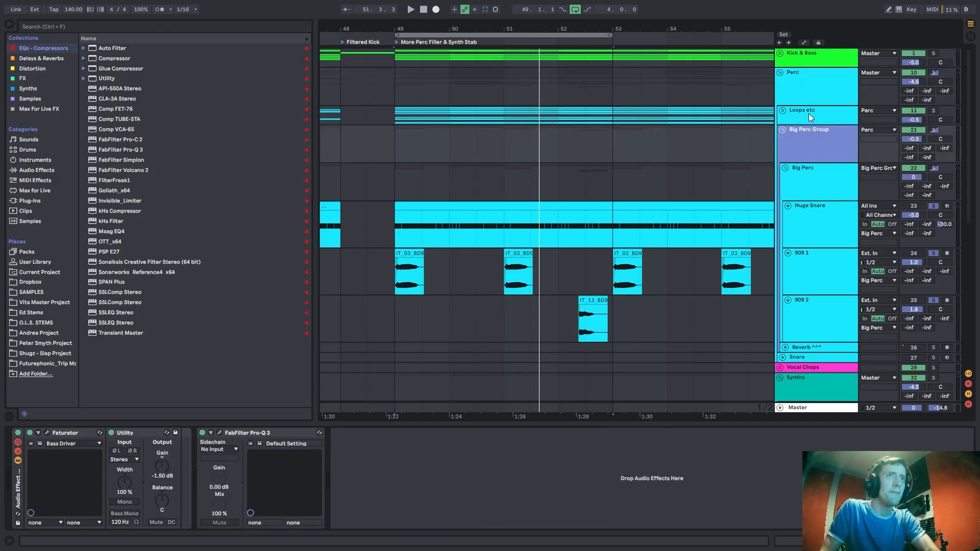
left_click(806, 89)
left_click(808, 157)
left_click(809, 189)
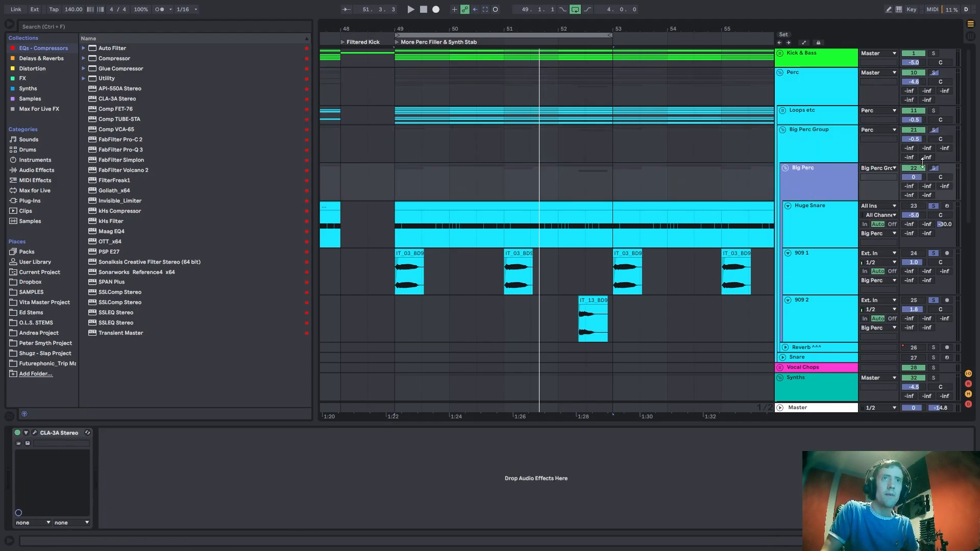
left_click(933, 168)
key("space")
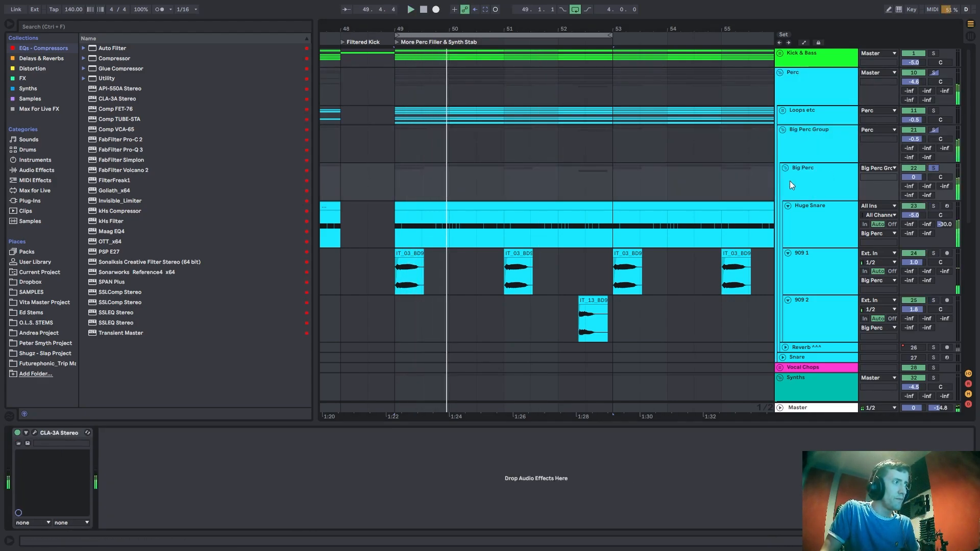
Fold the Big Perc subgroup and solo it together with its Reverb track.
double_click(822, 235)
double_click(813, 223)
double_click(802, 168)
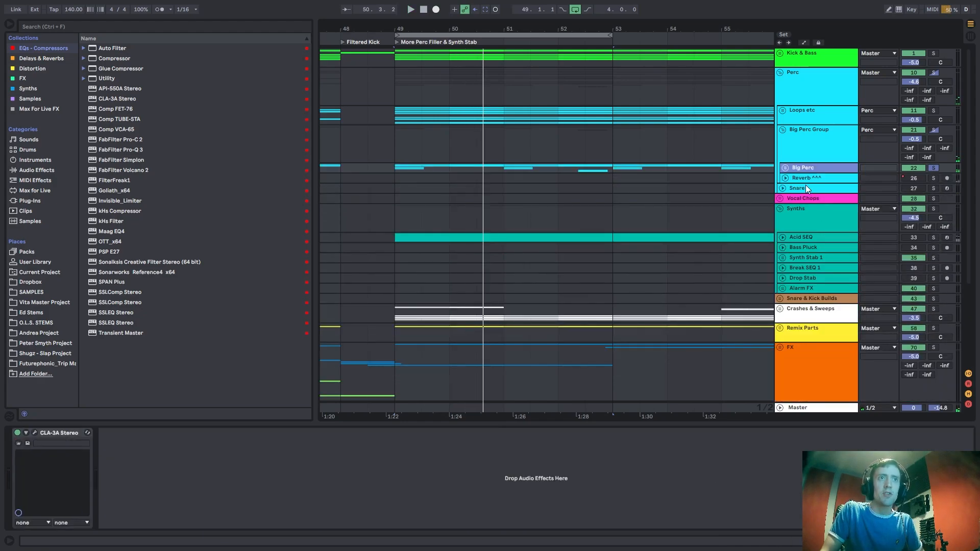
left_click(803, 179)
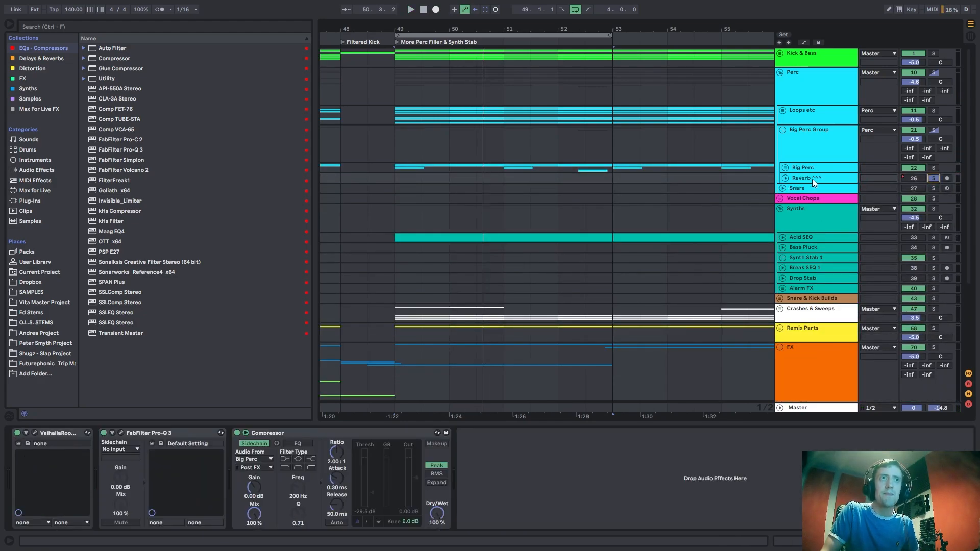
left_click(934, 168)
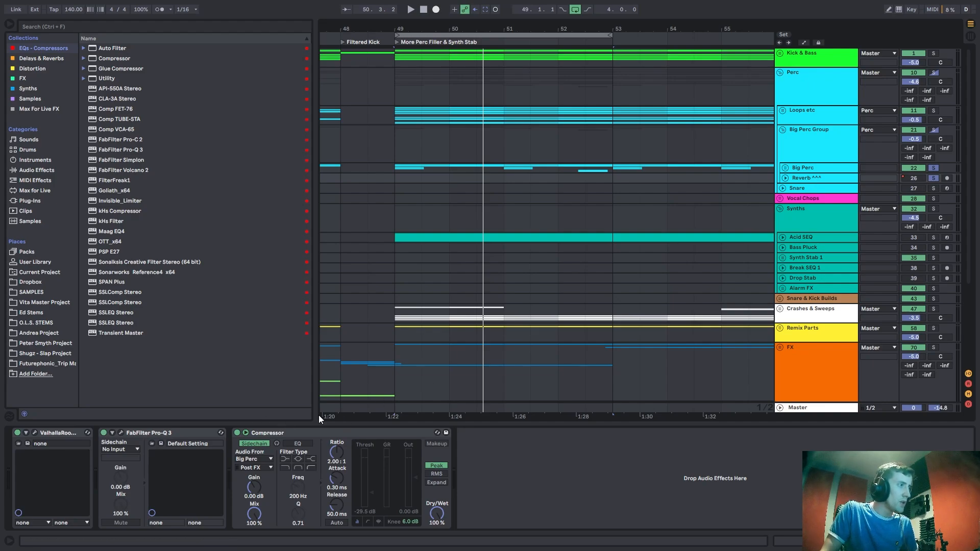
Inspect the Reverb track's Valhalla reverb, FabFilter Pro-Q 3 and Compressor, unfolding the EQ's parameters and hiding the Compressor's sidechain section.
left_click(35, 431)
left_click(36, 432)
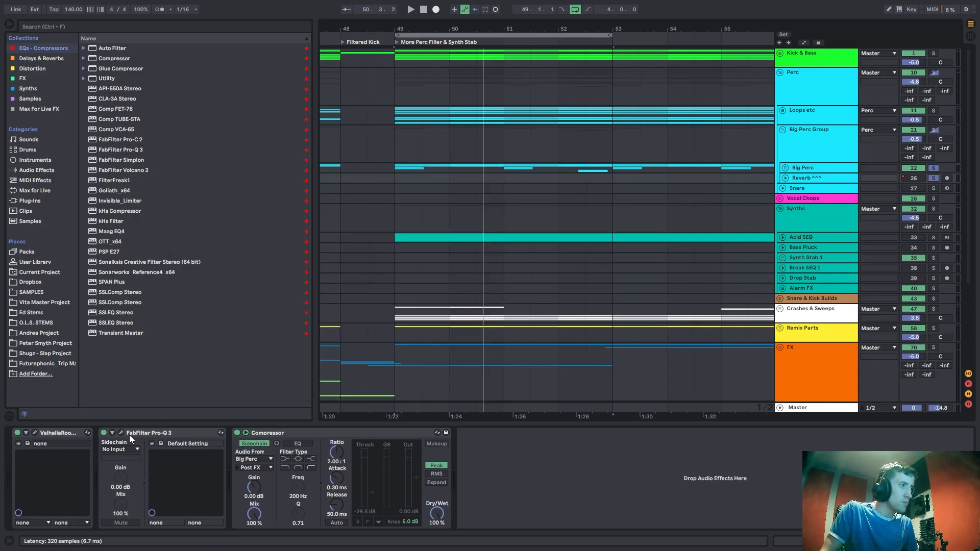
left_click(113, 433)
left_click(120, 434)
left_click(121, 433)
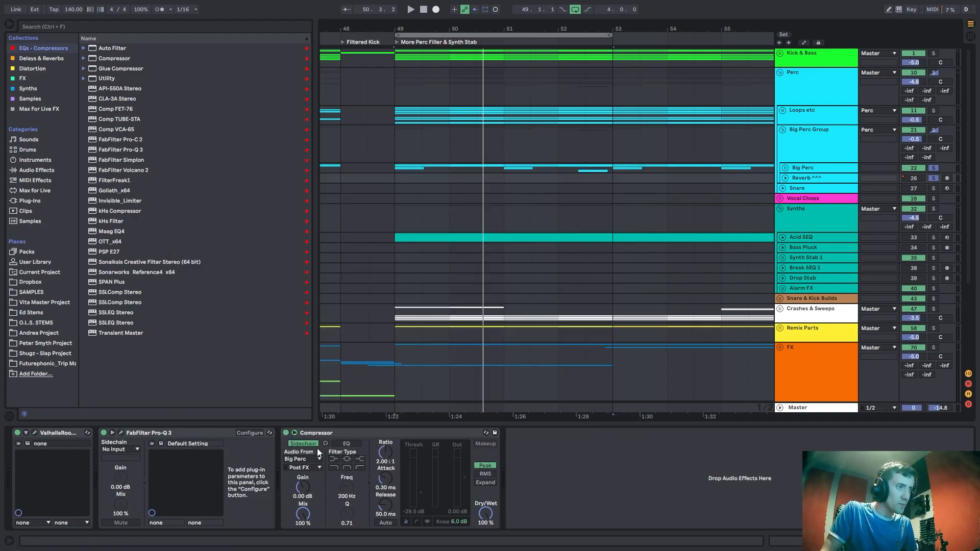
left_click(295, 433)
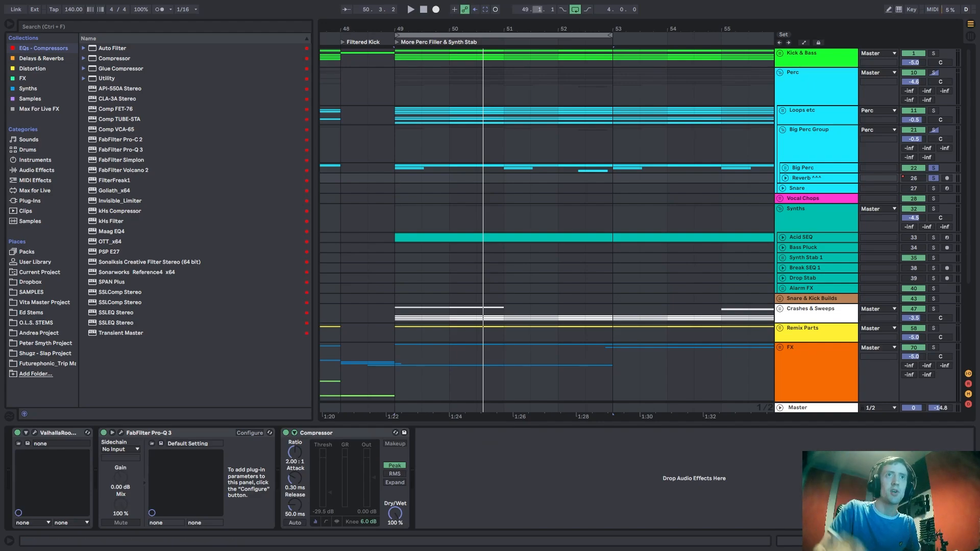
Play Perc soloed together with Kick & Bass from bar 49 and fold the Big Perc Group.
left_click(406, 123)
key("space")
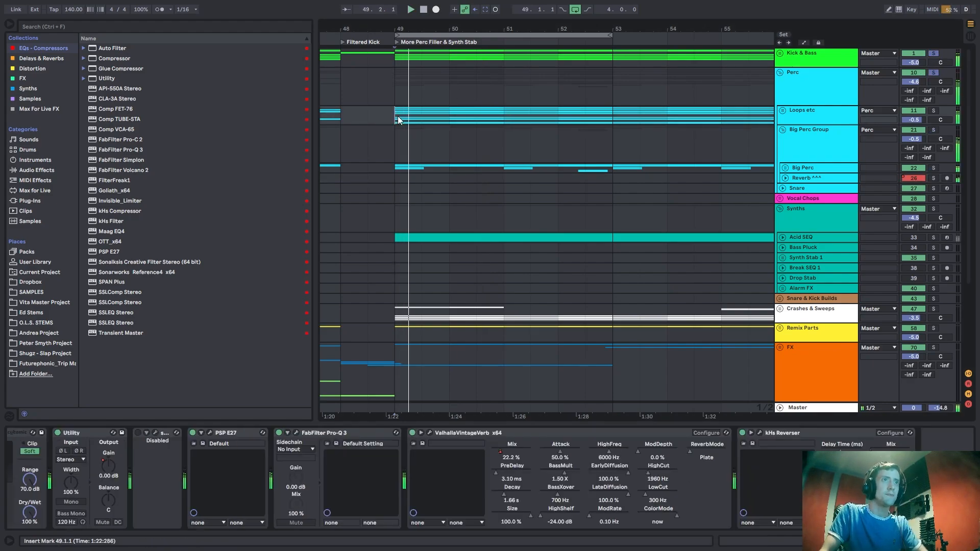
left_click(820, 149)
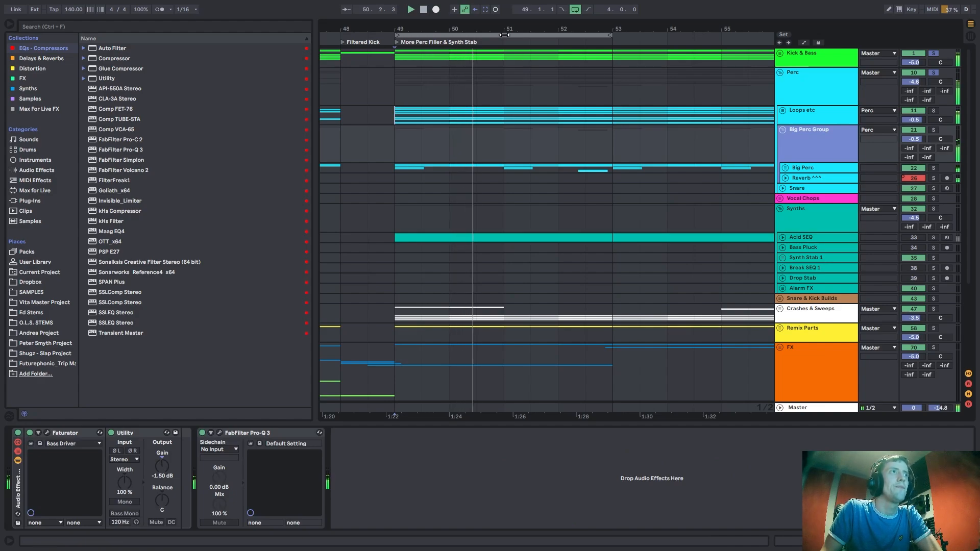
left_click_drag(499, 29, 489, 26)
left_click(783, 129)
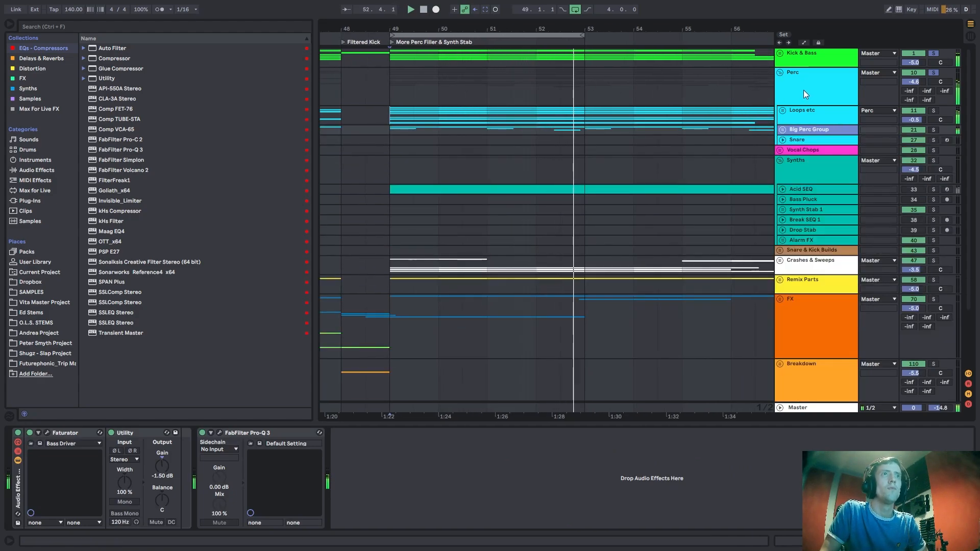
Restart playback from bar 49 and extend the loop to a length of 6.2.0.
key("space")
key("space")
left_click(402, 118)
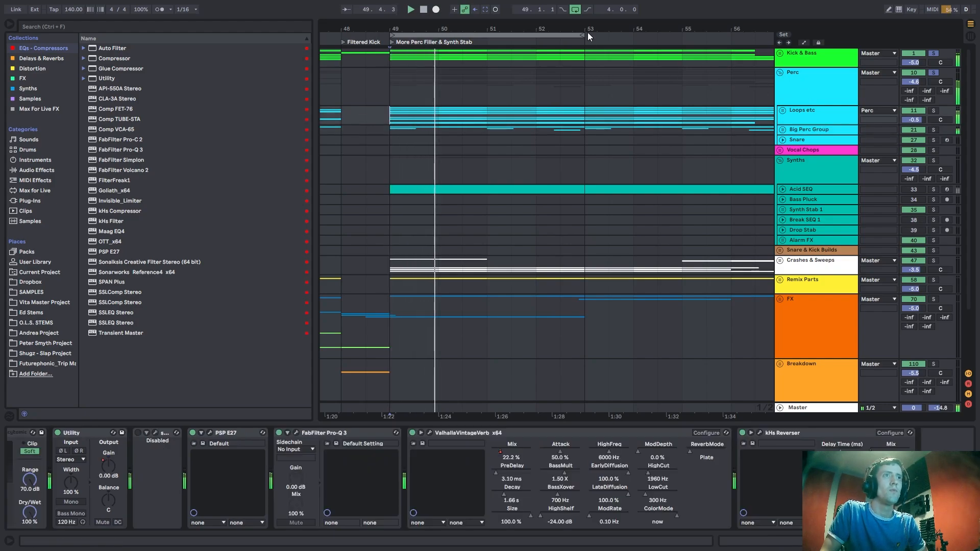
left_click_drag(584, 35, 572, 11)
Toggle the Perc and Kick & Bass solos during playback to compare them with the full mix, and return to bar 49.
left_click(847, 89)
left_click(933, 73)
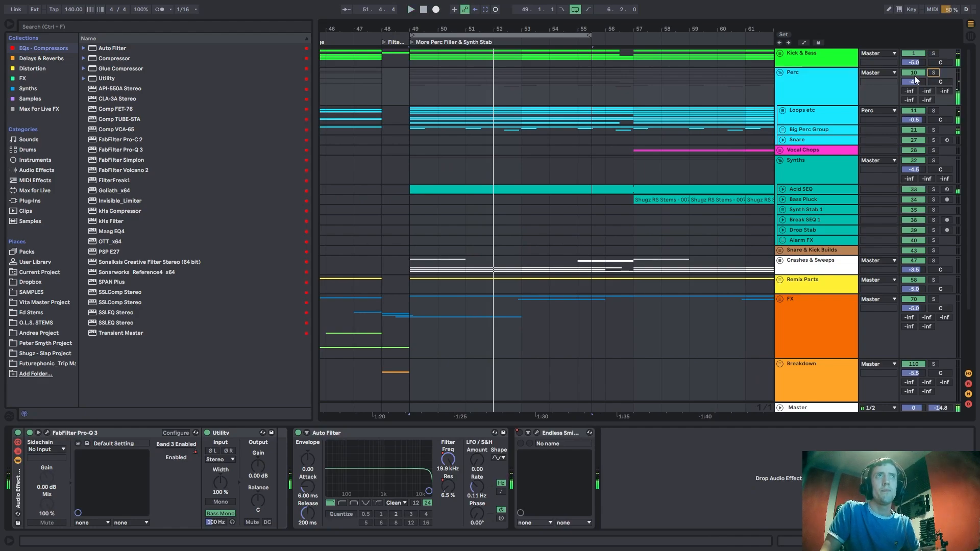
left_click(933, 75)
left_click(787, 94)
left_click(786, 115)
left_click(401, 109)
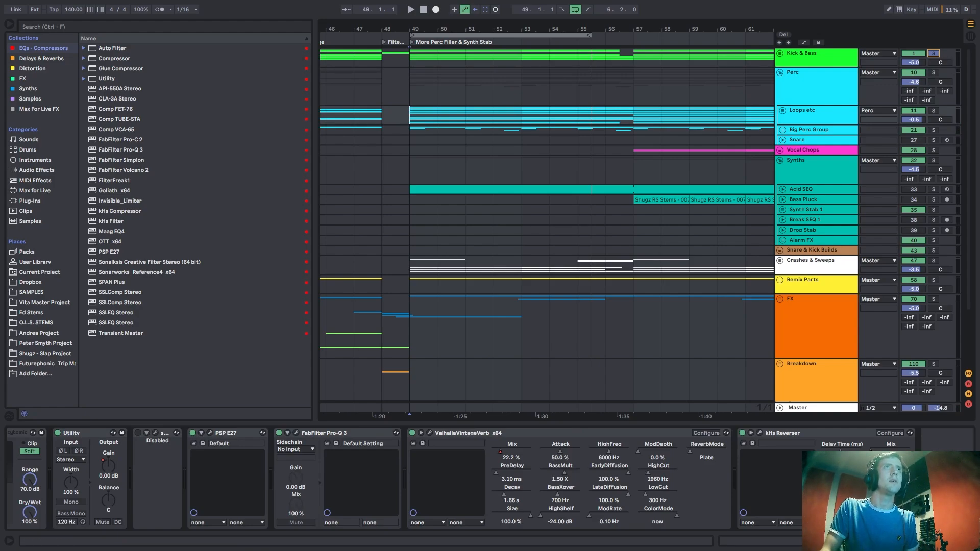
left_click(418, 116)
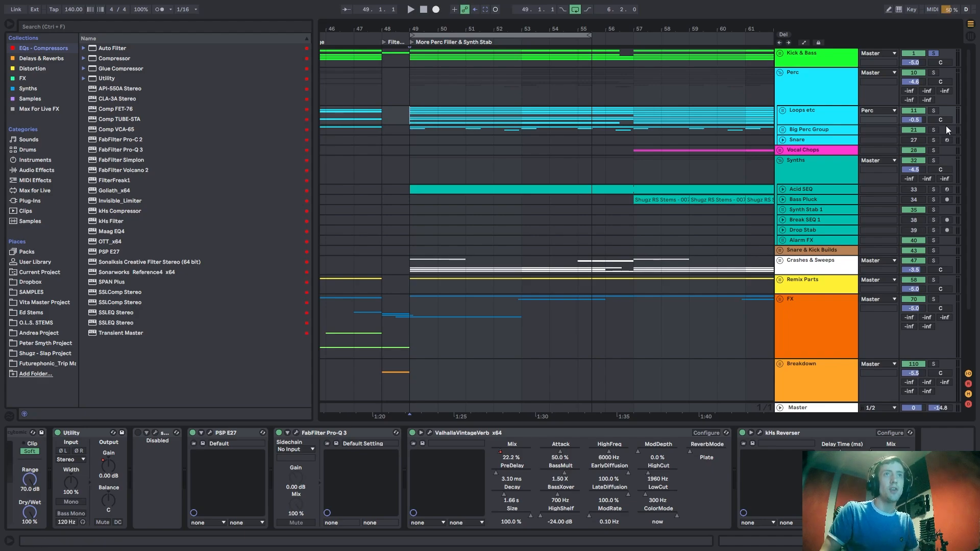
Solo only Perc and loop bars 41 to 57 from a selection on Loops etc.
left_click(835, 94)
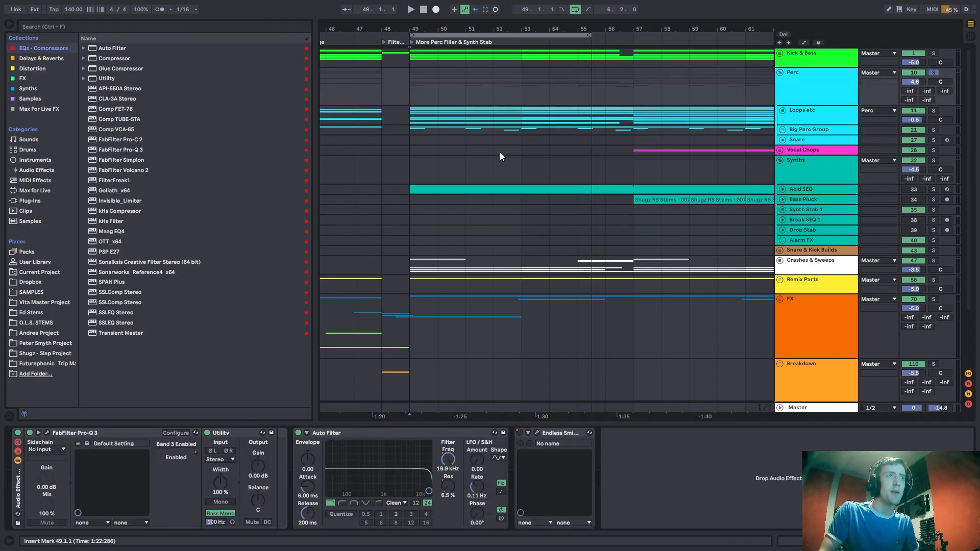
left_click(673, 151)
left_click_drag(648, 25, 504, 5)
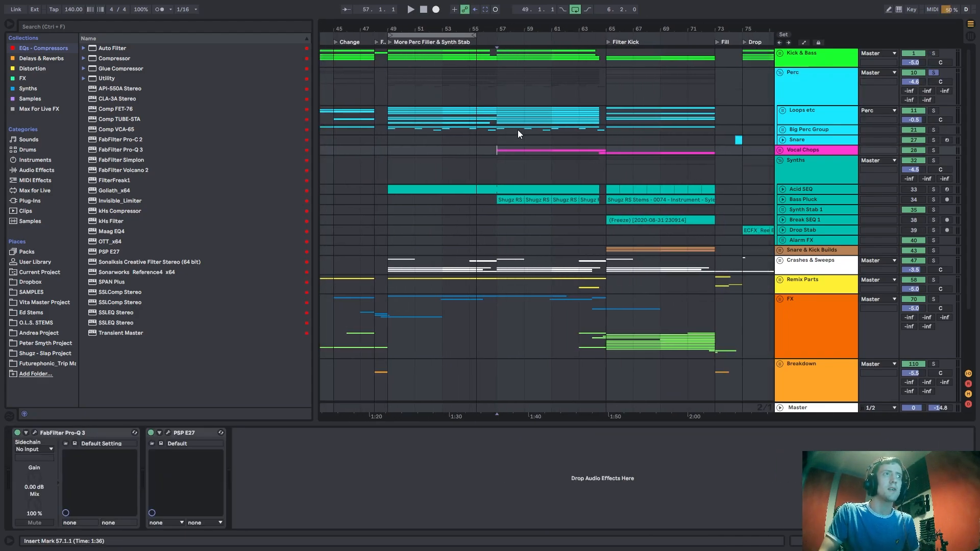
left_click_drag(389, 30, 577, 26)
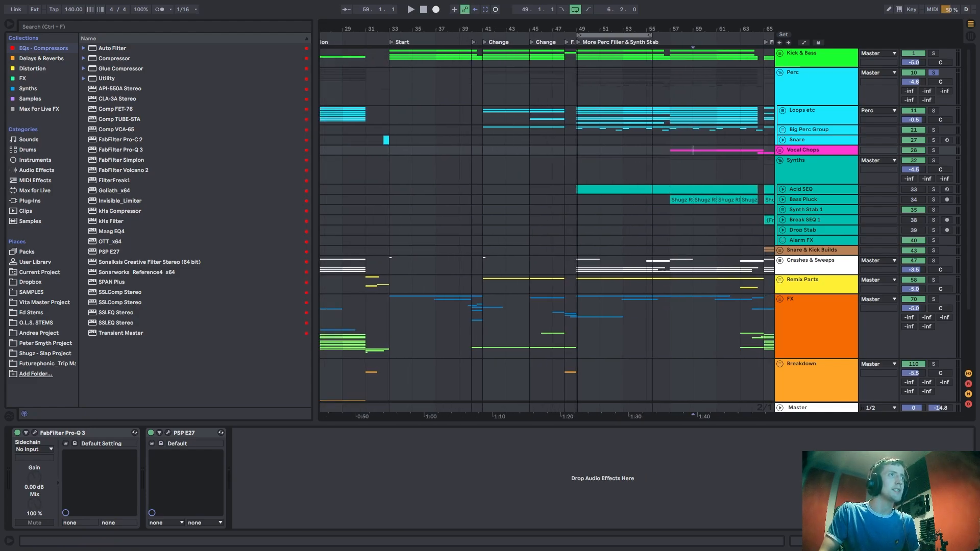
left_click(394, 118)
left_click_drag(477, 121, 654, 109)
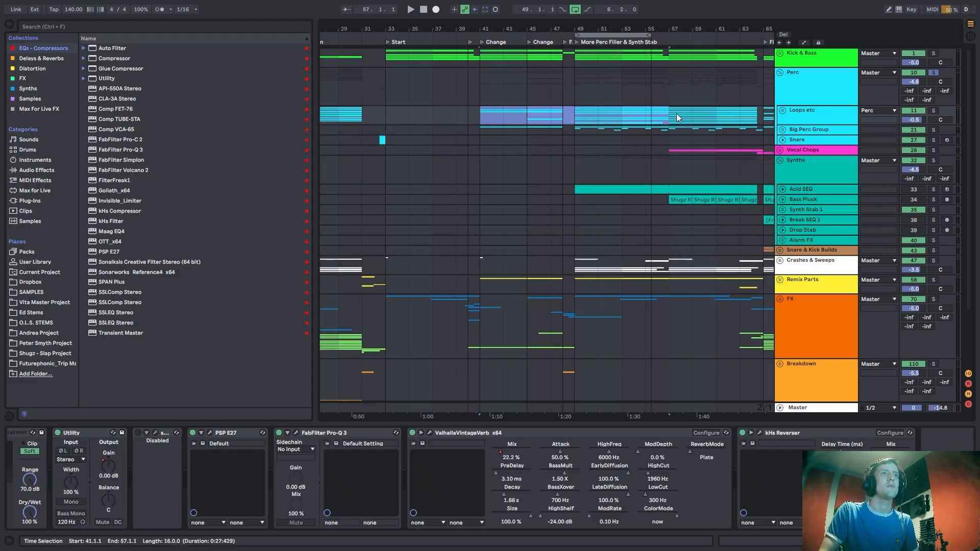
key("ctrl+l")
Extend the loop to cover bars 41 to 65, play Perc from bar 41, and add Kick & Bass to the solo.
left_click(758, 120)
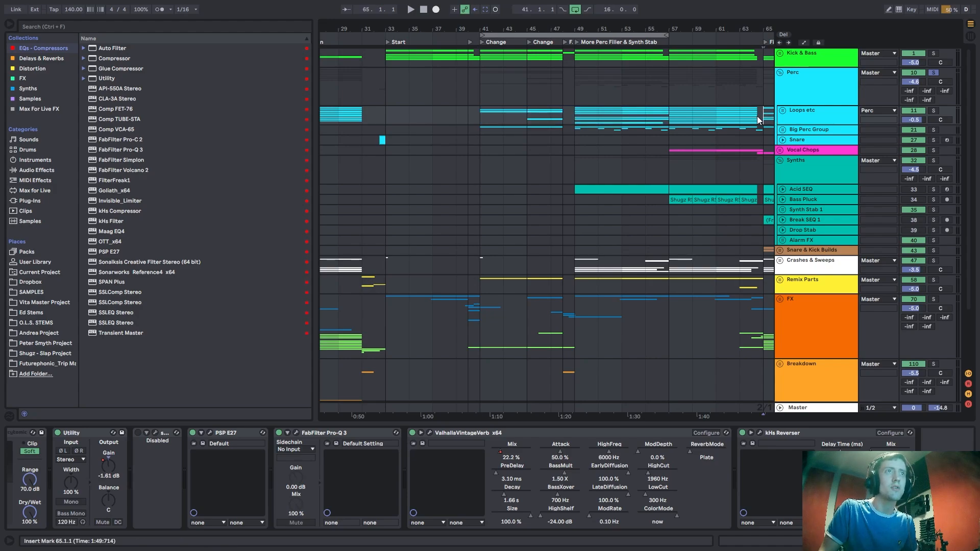
scroll(758, 120, "up", 5)
scroll(751, 120, "down", 2)
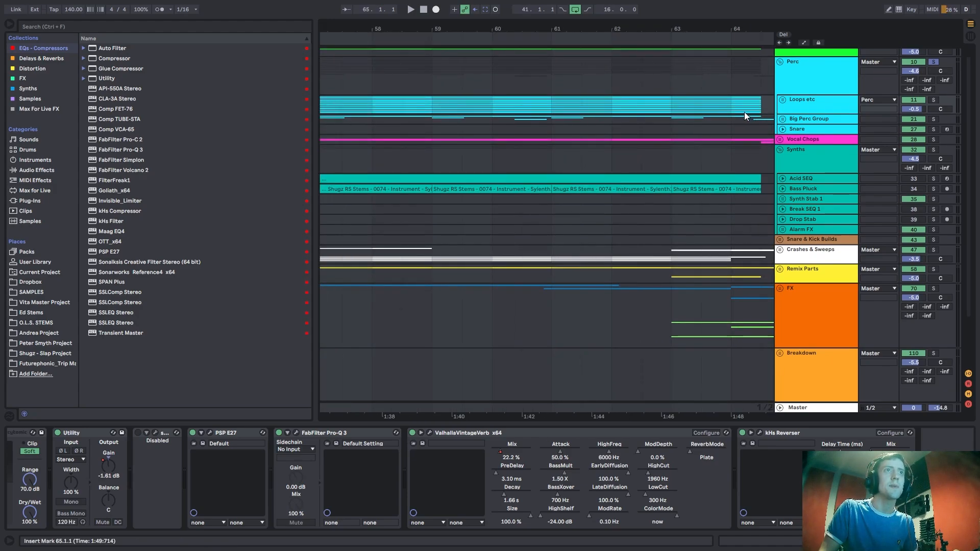
left_click_drag(761, 102, 342, 100)
left_click_drag(352, 29, 520, 19)
left_click(371, 111, "shift")
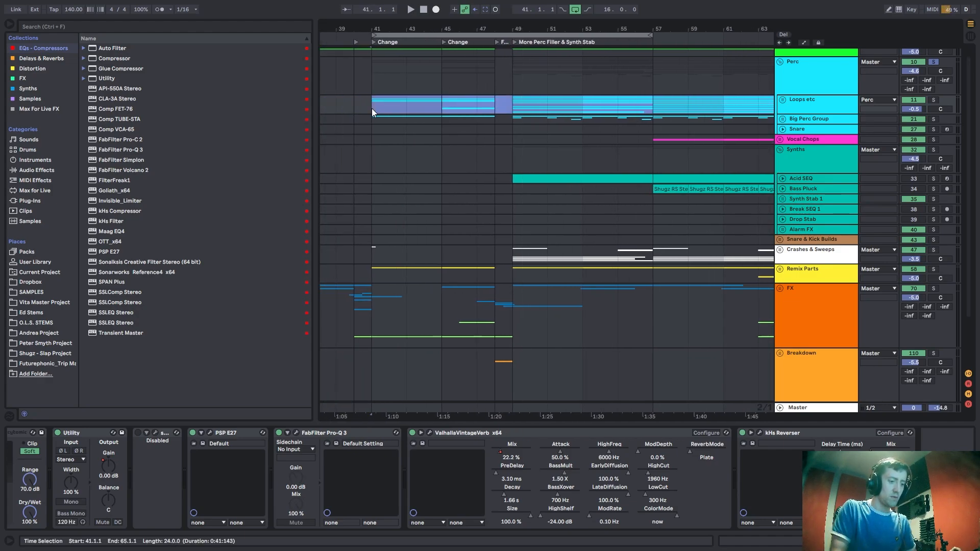
scroll(919, 112, "up", 1)
key("space")
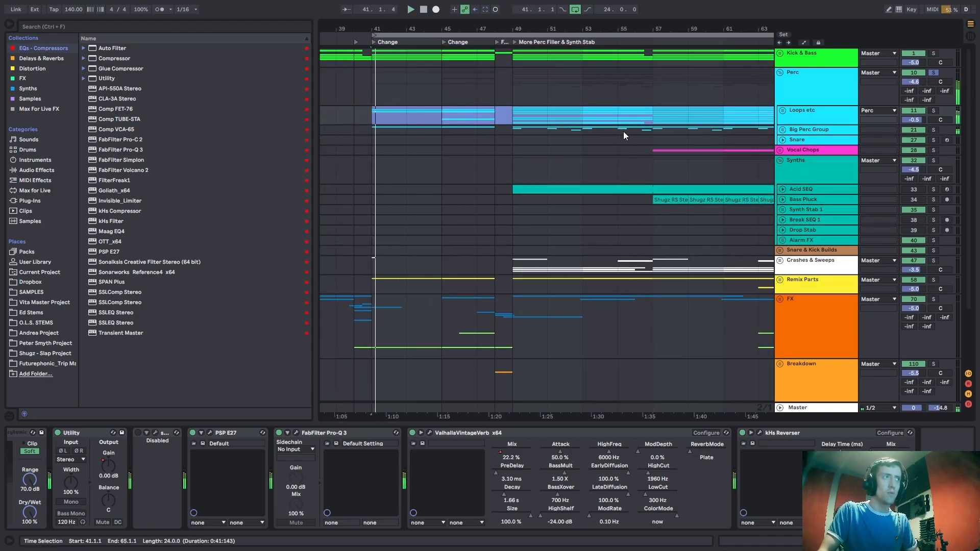
left_click(935, 56)
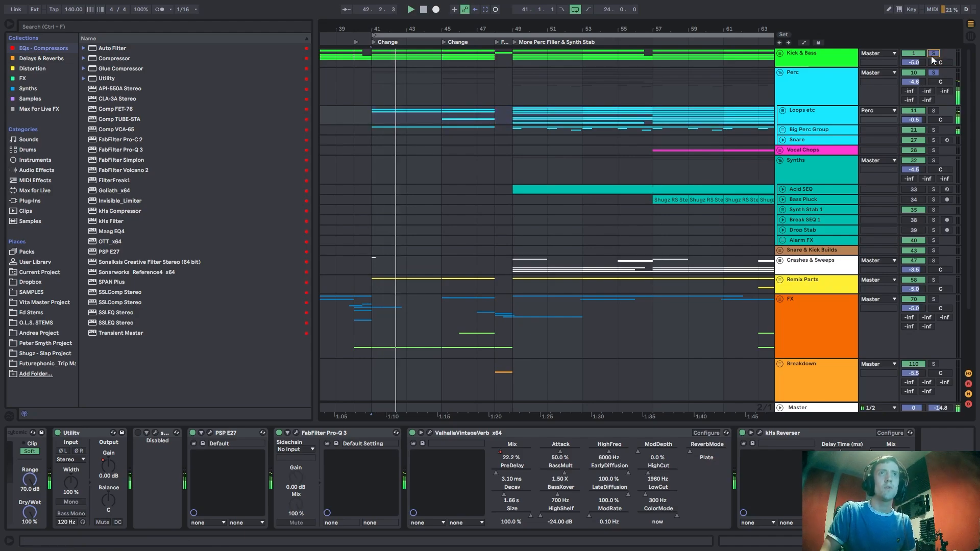
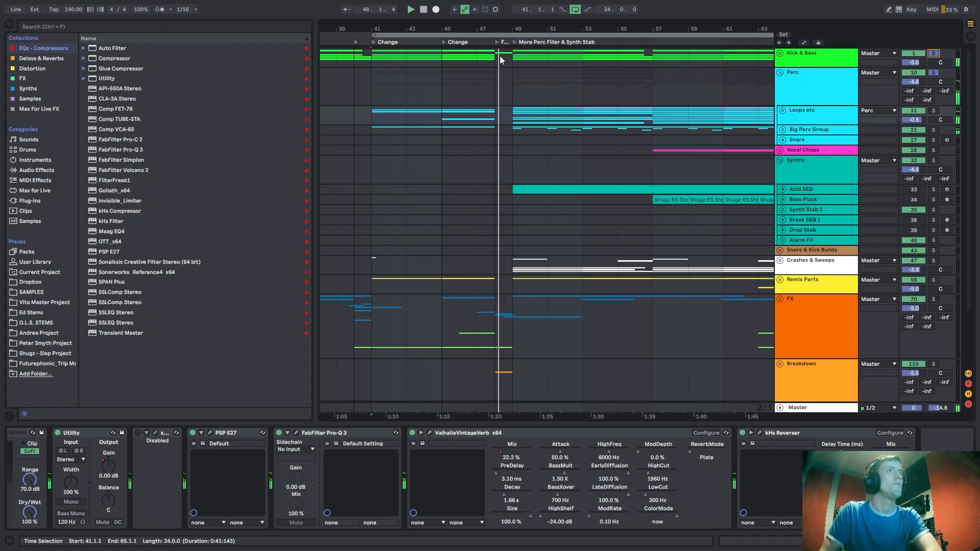
Jump playback to bar 49, where More Perc Filler & Synth Stab starts, and on to bar 57.
left_click(520, 123)
left_click(520, 121)
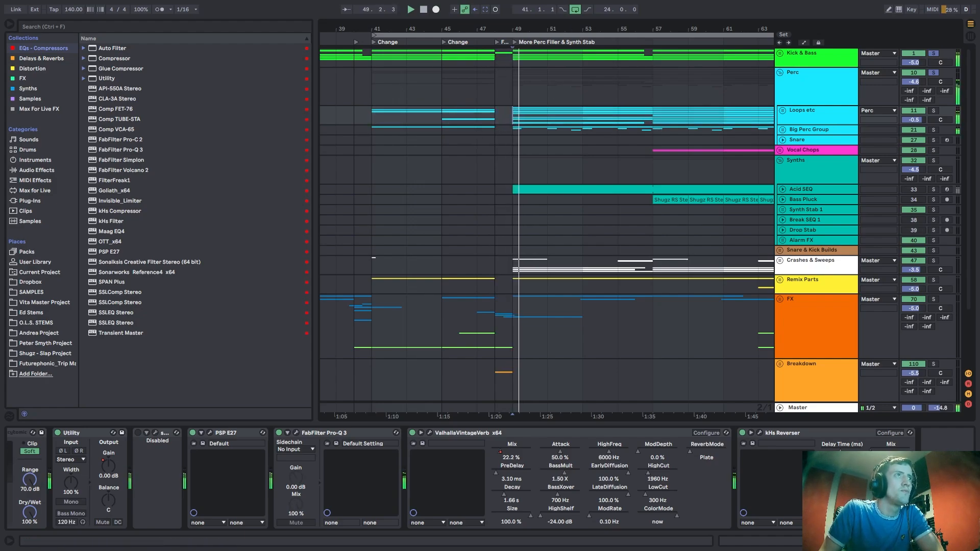
left_click_drag(567, 28, 475, 30)
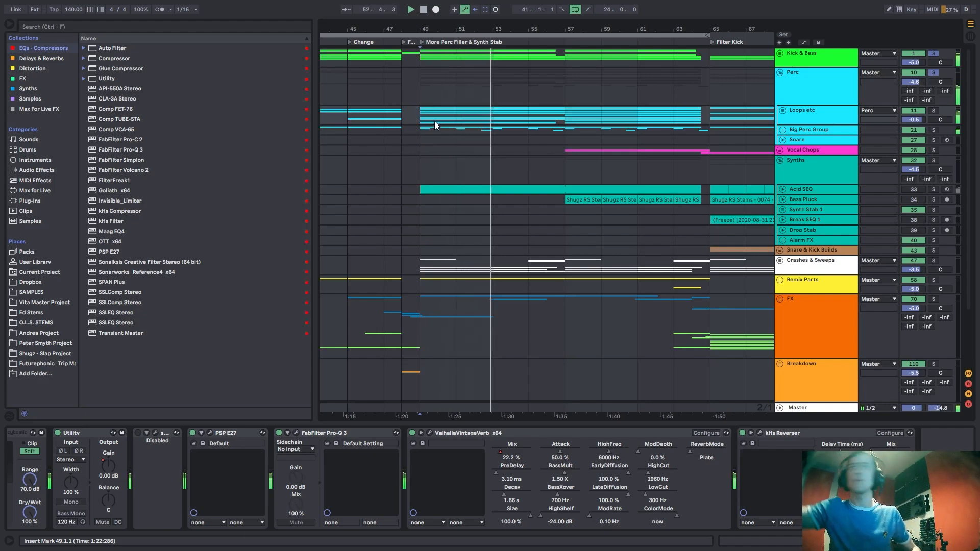
left_click(578, 97)
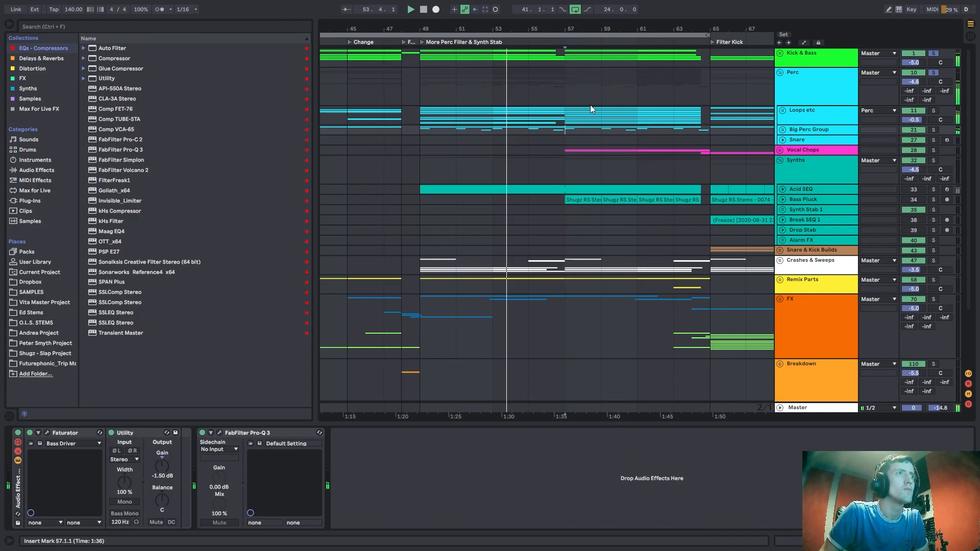
Look into the Kick & Bass group at Kick 1, and collapse both the Kick & Bass and Perc groups.
left_click(793, 122)
left_click(781, 54)
left_click(794, 82)
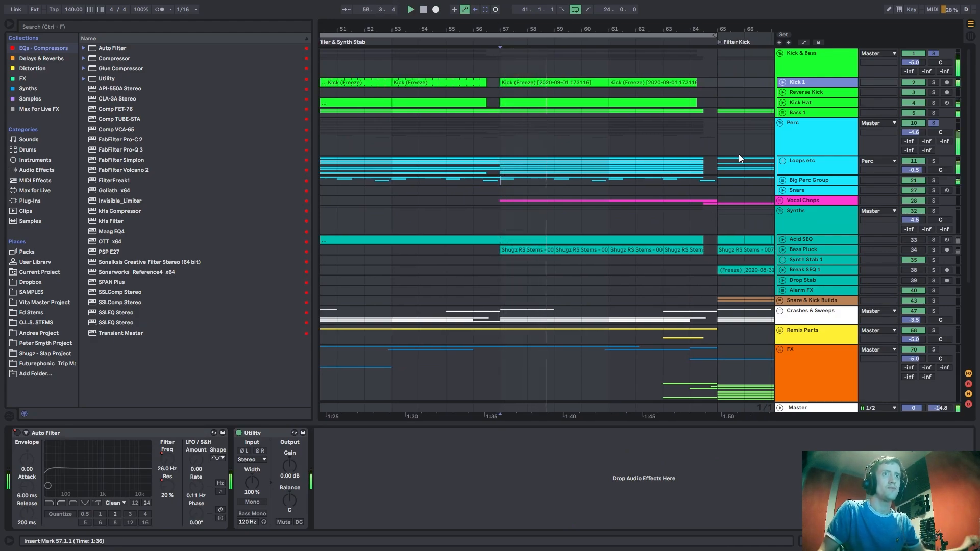
left_click(796, 132)
double_click(803, 60)
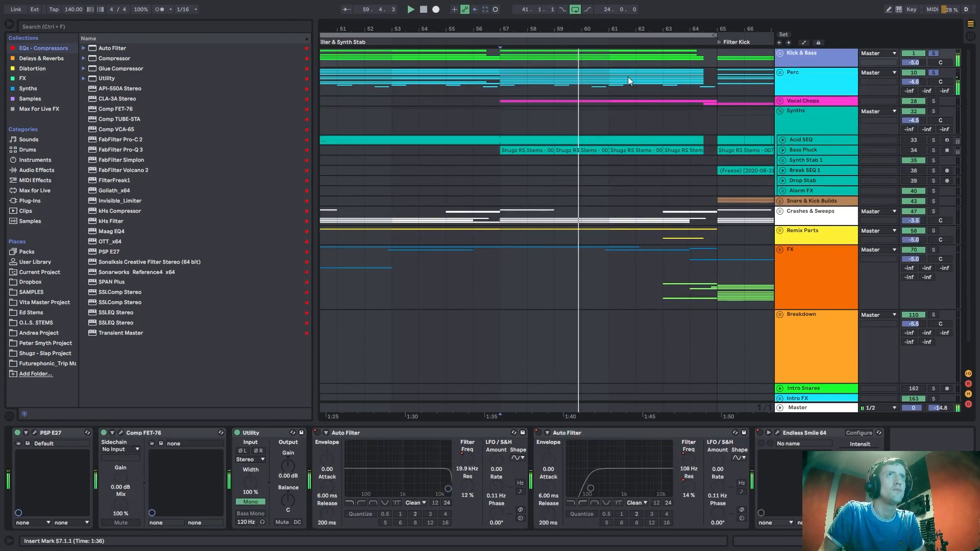
left_click(498, 119)
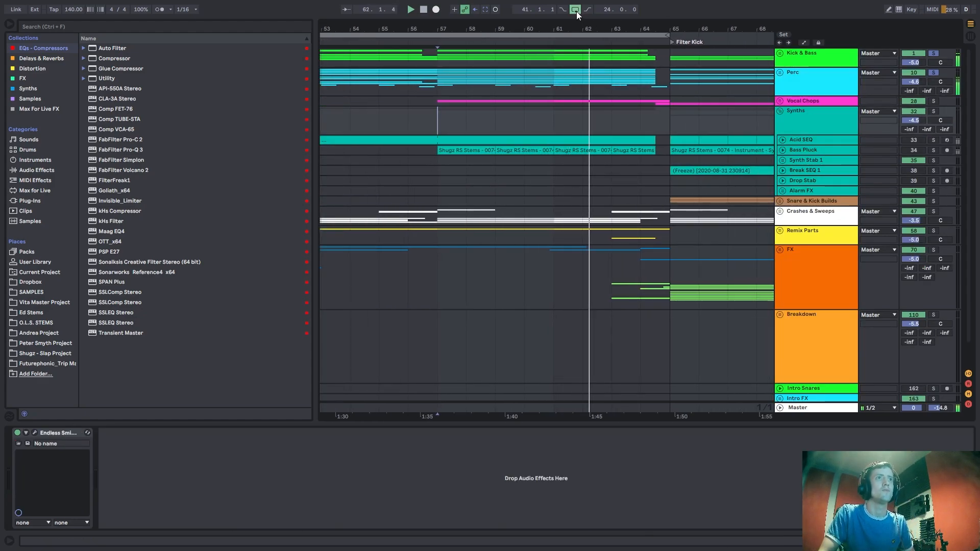
Expand the Vocal Chops group and mark out the Perc sections starting at bars 41 and 49.
left_click(810, 103)
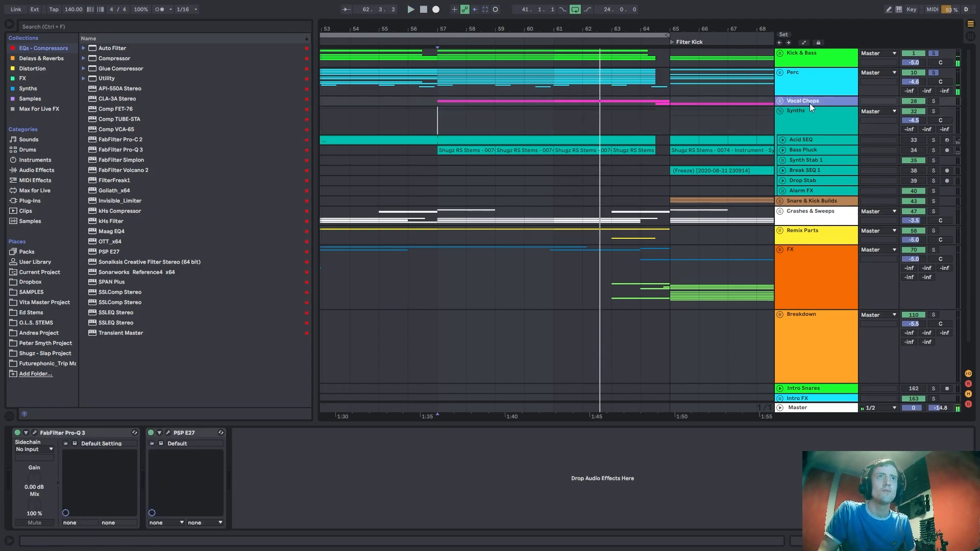
left_click(780, 101)
left_click(447, 85)
left_click_drag(442, 30, 611, 24)
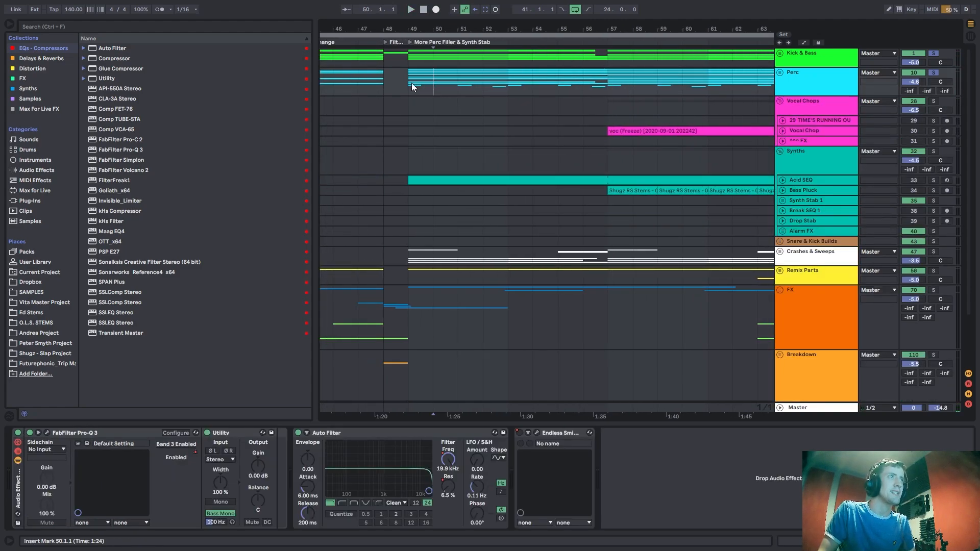
left_click_drag(418, 27, 536, 20)
left_click_drag(364, 84, 581, 92)
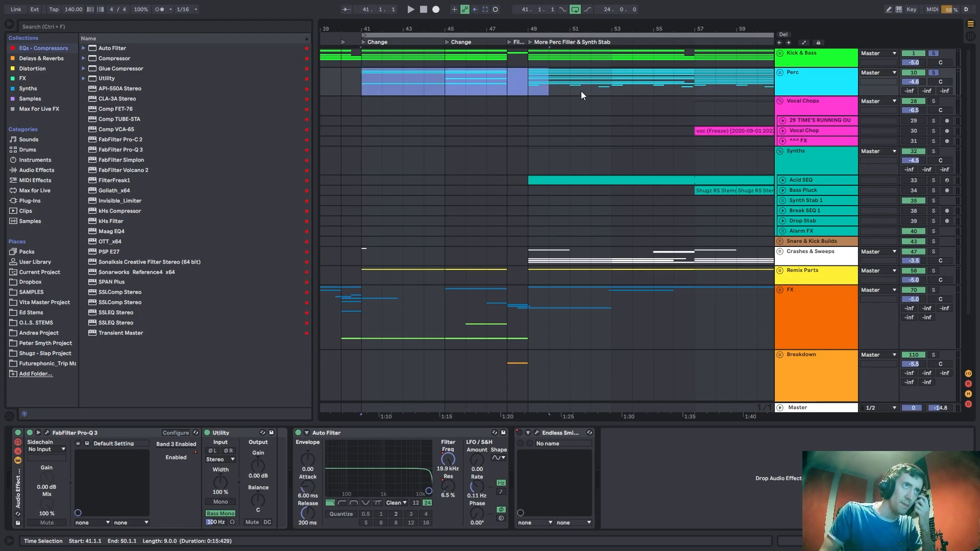
left_click_drag(364, 84, 529, 86)
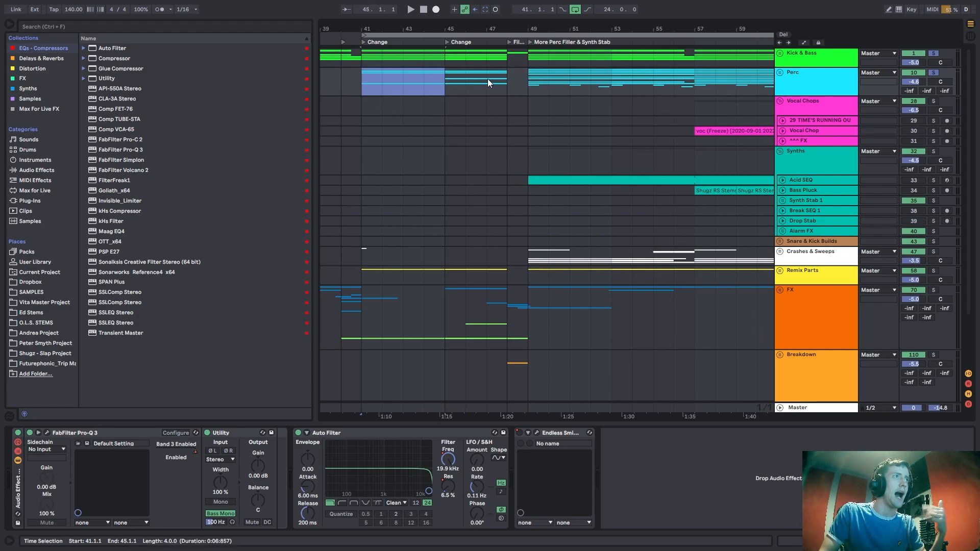
left_click(531, 90)
Unfold the Vocal Chop and TIME'S RUNNING OUT tracks and place the insert marker at the vocal clip's start, bar 57.
left_click(806, 109)
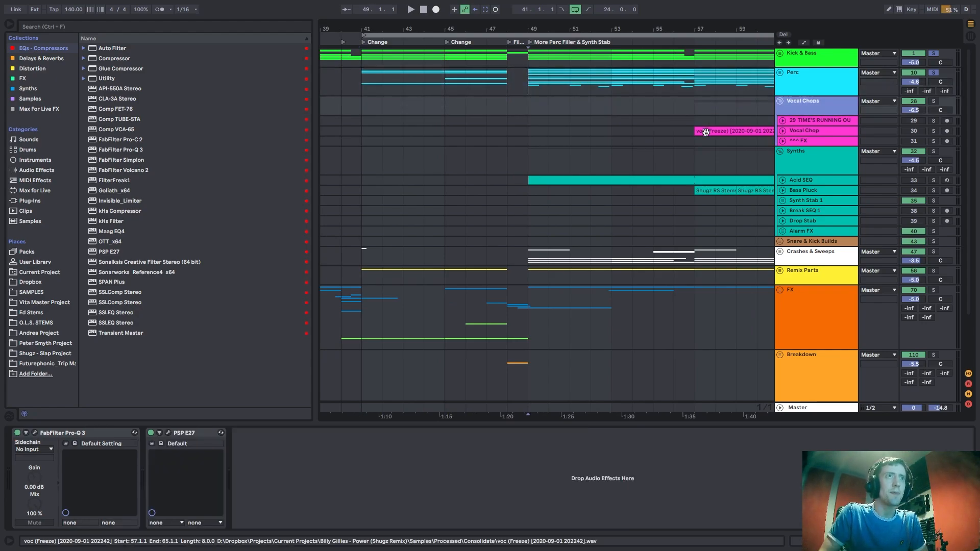
left_click(785, 130)
left_click(783, 131)
left_click_drag(709, 25, 515, 25)
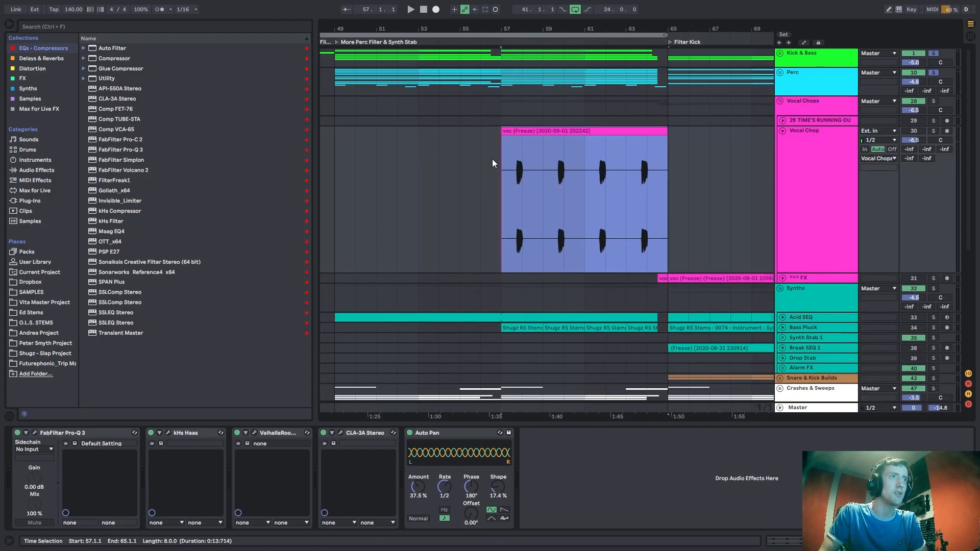
left_click(493, 159)
left_click(829, 135)
left_click(781, 121)
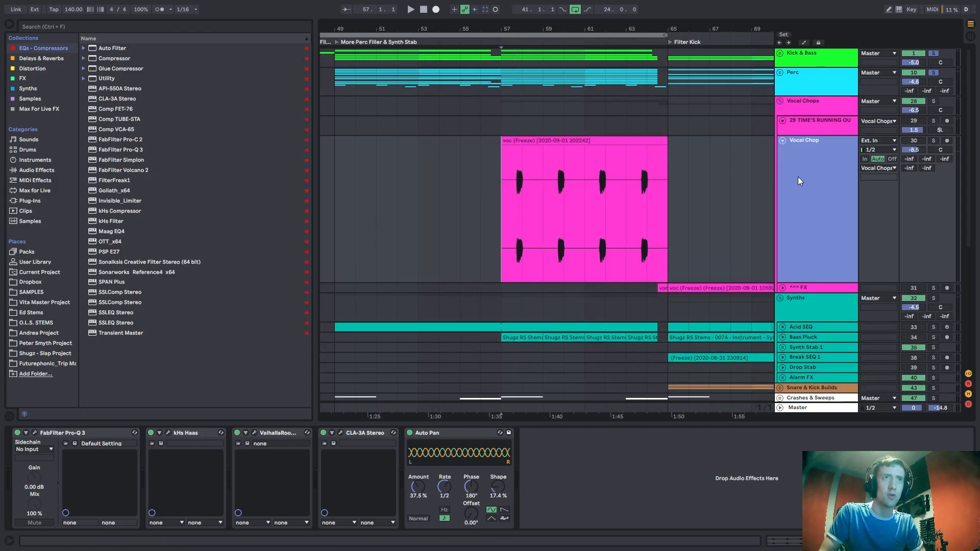
left_click(493, 177)
Solo the TIME'S RUNNING OUT track, enlarge it, and play its clips from bars 99 and 101.
left_click_drag(619, 28, 288, 16)
left_click(628, 131)
left_click_drag(628, 26, 620, 76)
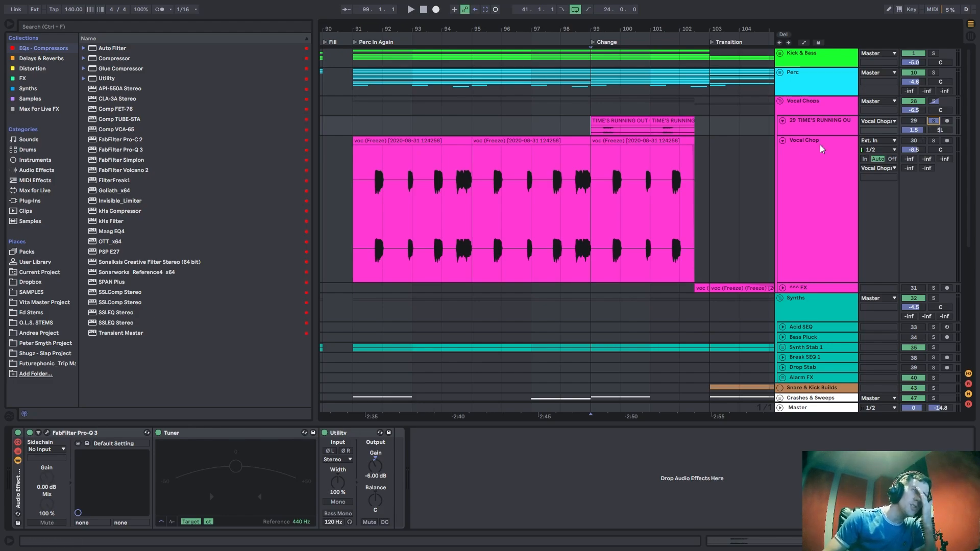
left_click_drag(827, 145, 826, 227)
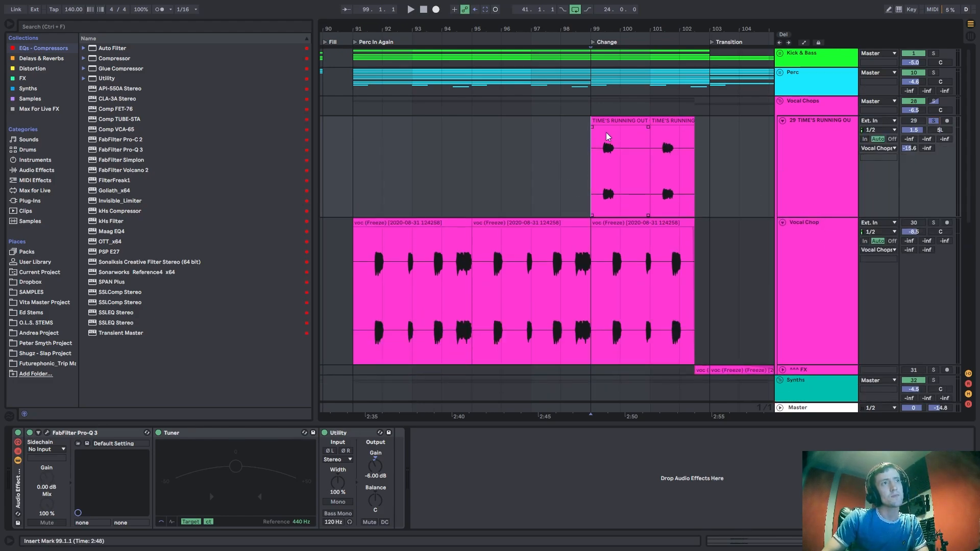
left_click_drag(617, 25, 563, 56)
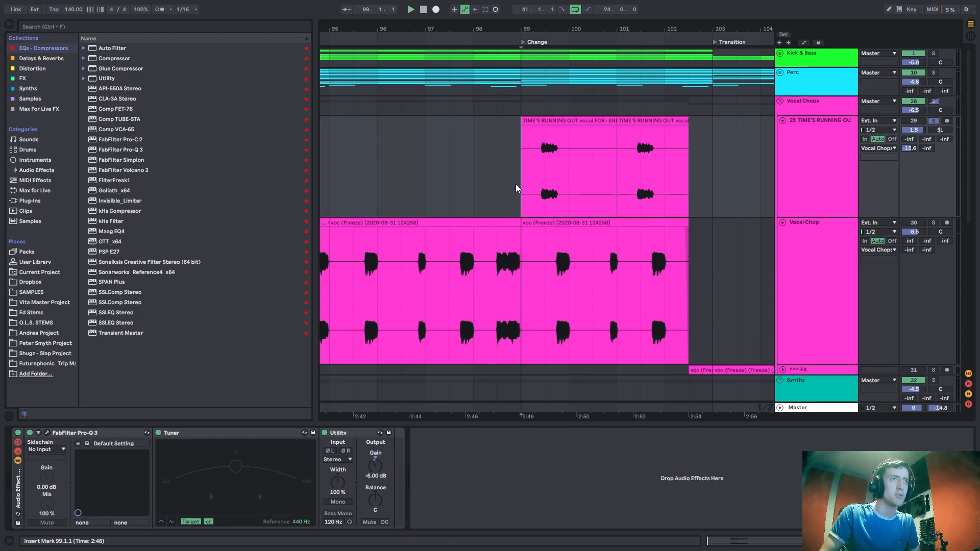
key("space")
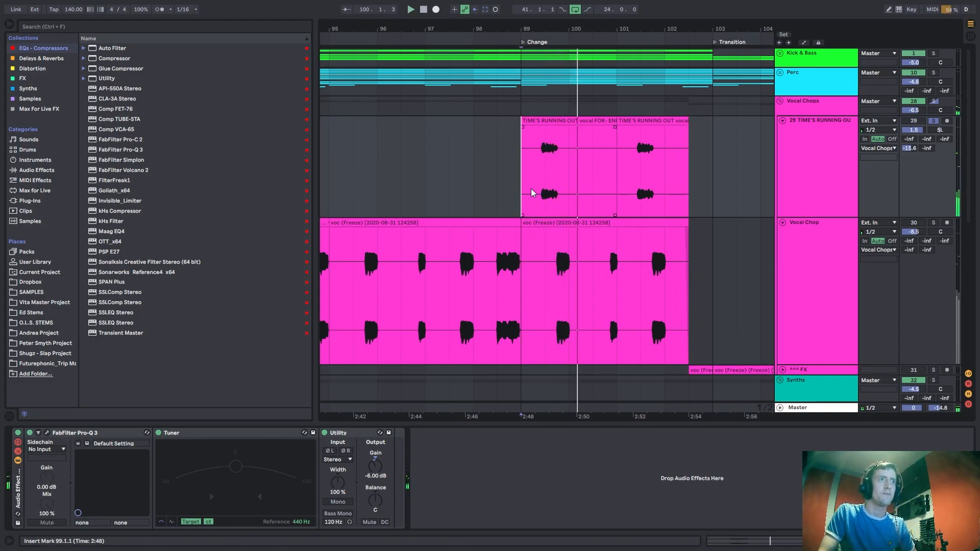
left_click_drag(694, 169, 667, 170)
left_click(608, 171)
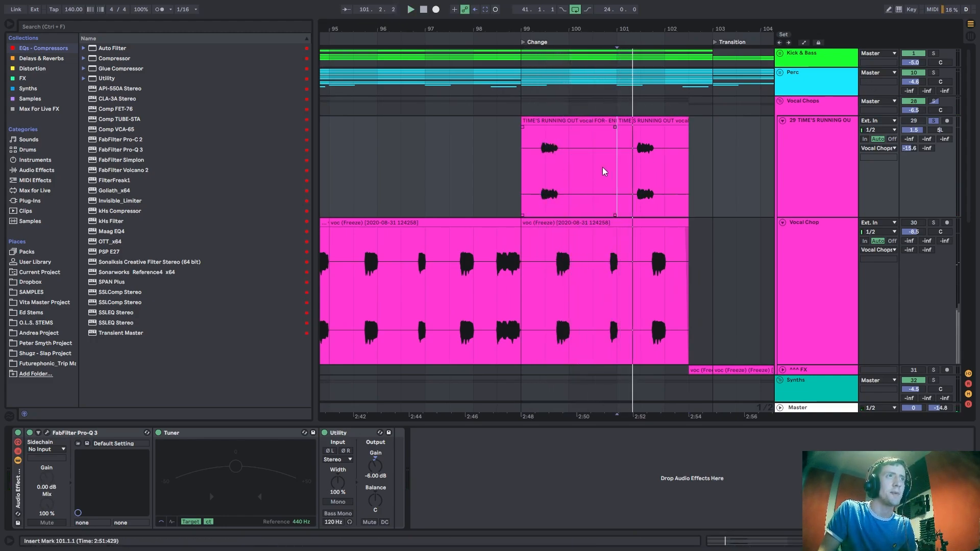
Loop bars 99 to 101 with Perc and Kick & Bass added to the solo, and raise the TIME'S RUNNING OUT volume to 2.5.
left_click_drag(529, 175, 624, 169)
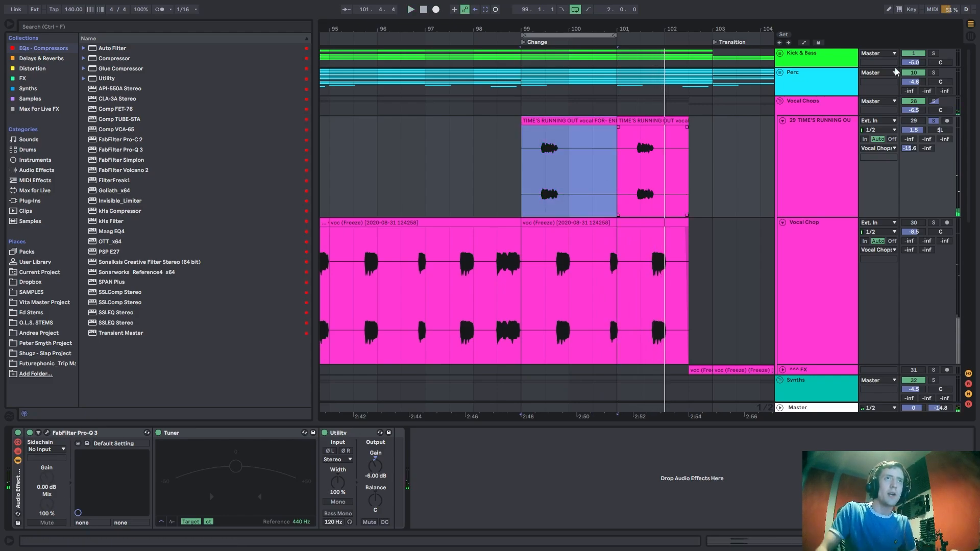
left_click(933, 73, "ctrl")
left_click(933, 53, "ctrl")
key("space")
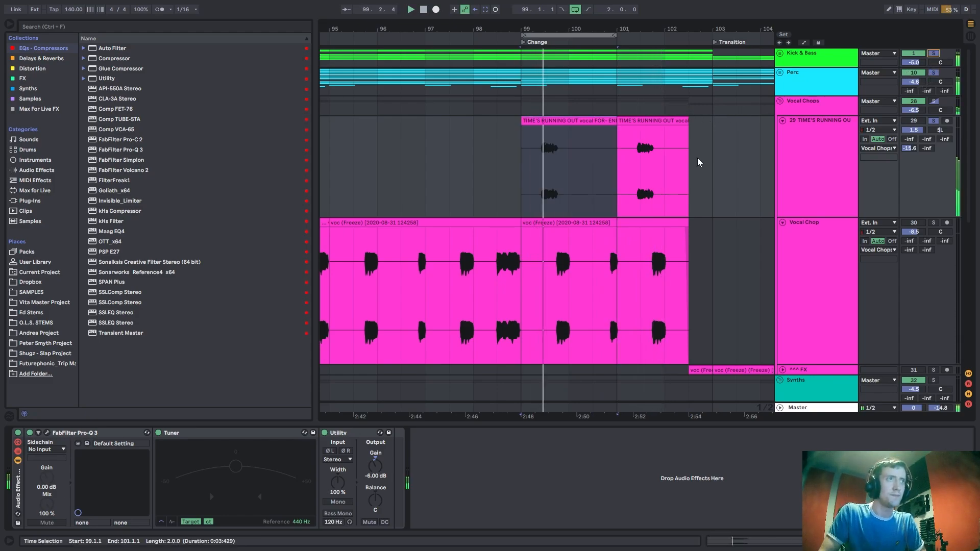
left_click_drag(917, 128, 917, 122)
Solo only the Vocal Chop track and play it from bar 91.
scroll(595, 151, "down", 2)
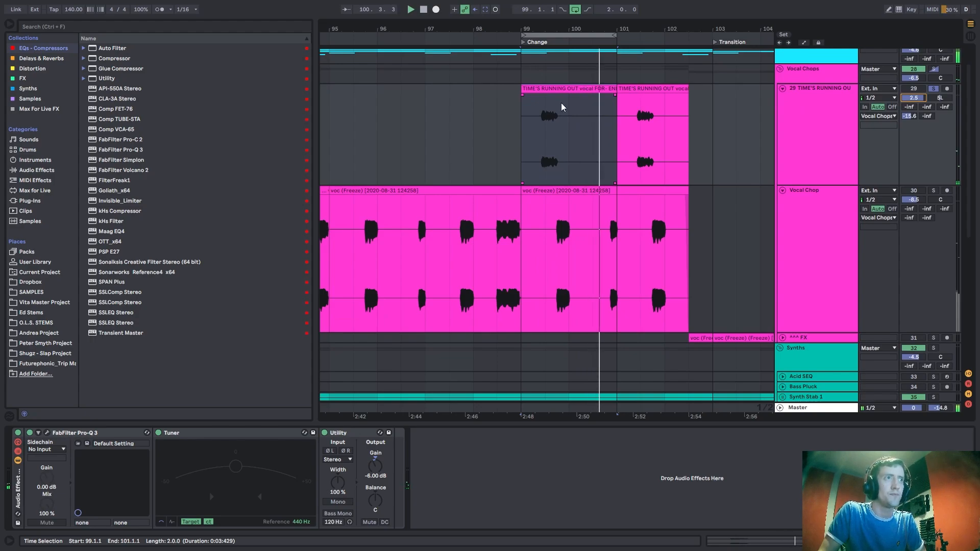
left_click_drag(555, 28, 644, 9)
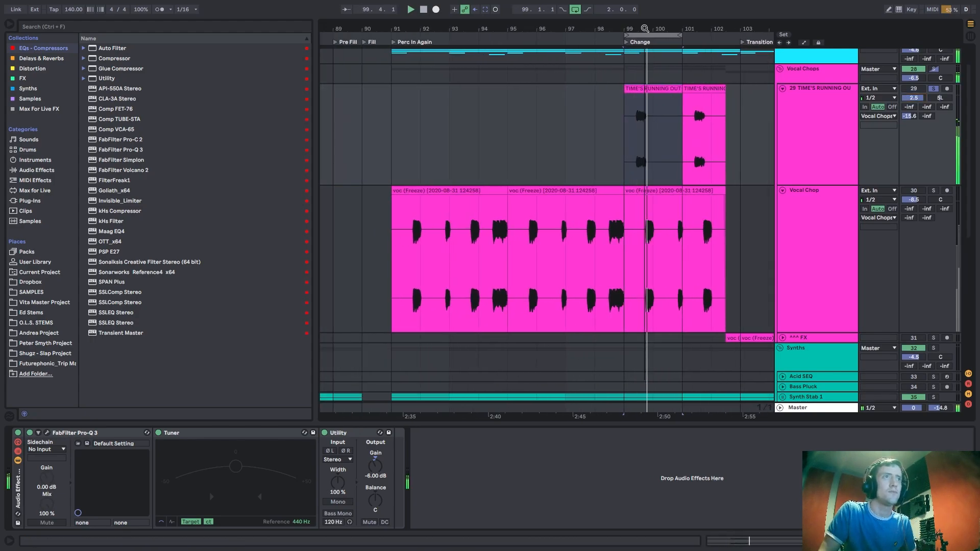
left_click(392, 173)
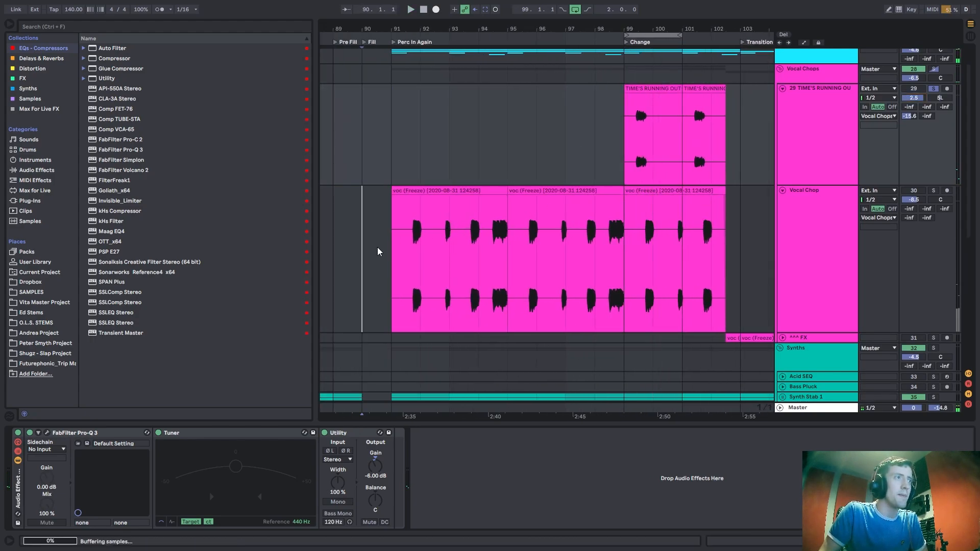
key("Down")
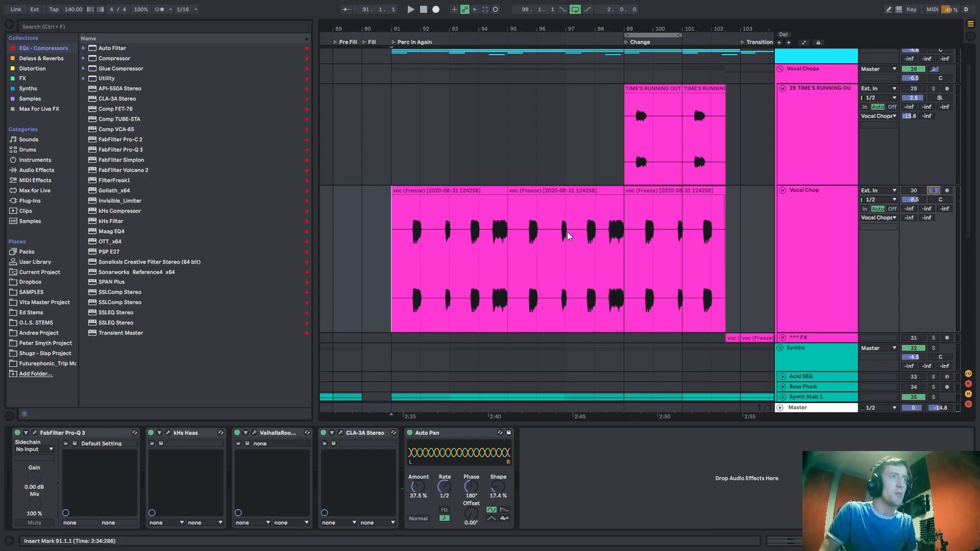
scroll(729, 241, "down", 1)
key("space")
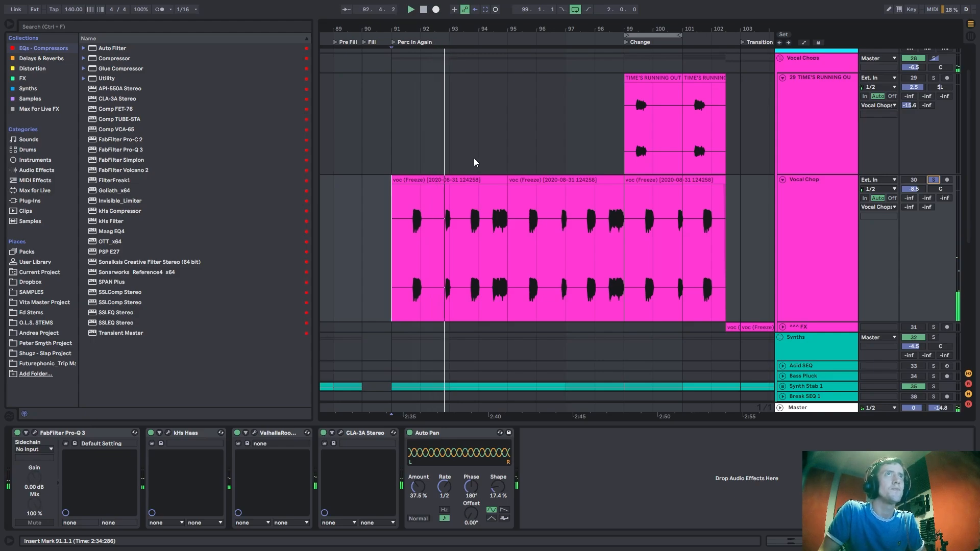
Add Perc, Kick & Bass and TIME'S RUNNING OUT to the Vocal Chop solo, and select the TIME'S RUNNING OUT clip at bars 99 to 101.
scroll(521, 216, "up", 4)
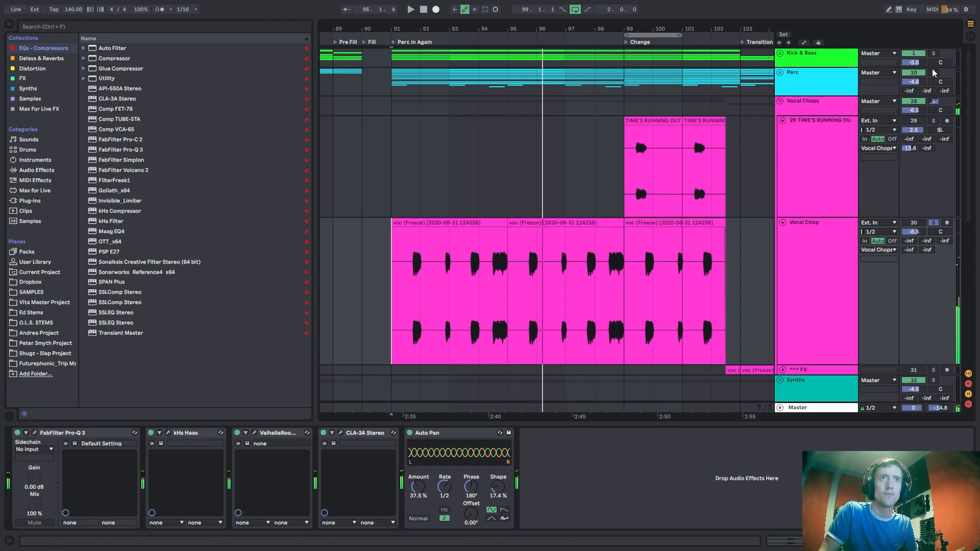
key("space")
left_click(381, 193)
left_click_drag(621, 172, 693, 173)
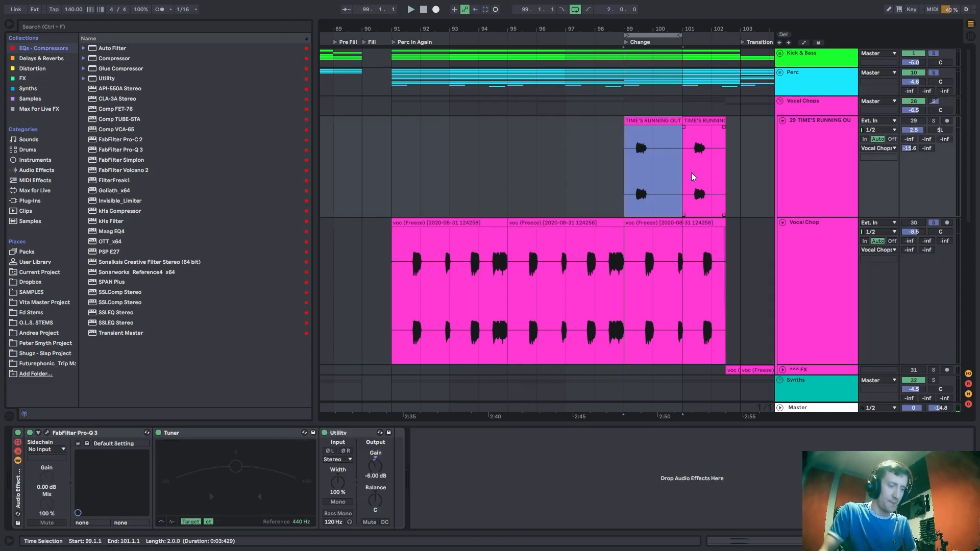
left_click(935, 121)
key("space")
key("space")
Copy the TIME'S RUNNING OUT clip to bar 91, duplicate it three times up to bar 99, and play from bar 91.
left_click_drag(632, 122, 403, 126)
key("ctrl+d")
key("ctrl+d")
key("ctrl+d")
left_click(409, 162)
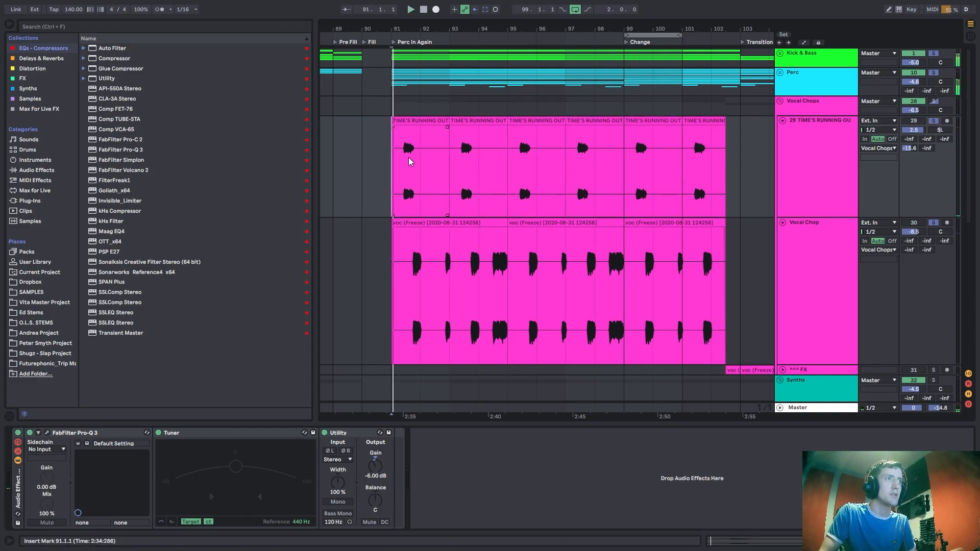
key("space")
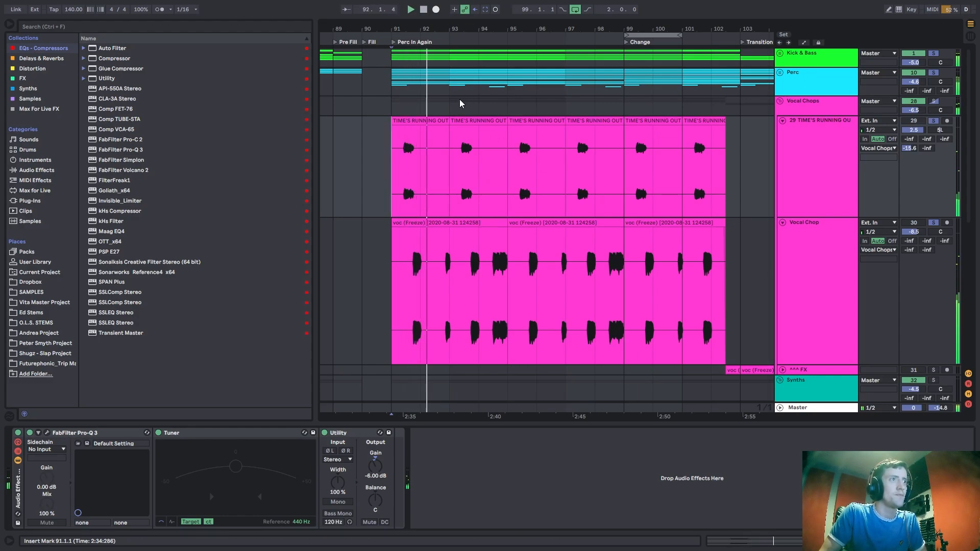
Compare the device chains of both vocal tracks during playback, solo only Vocal Chop, and stop.
left_click_drag(469, 31, 455, 45)
left_click(816, 254)
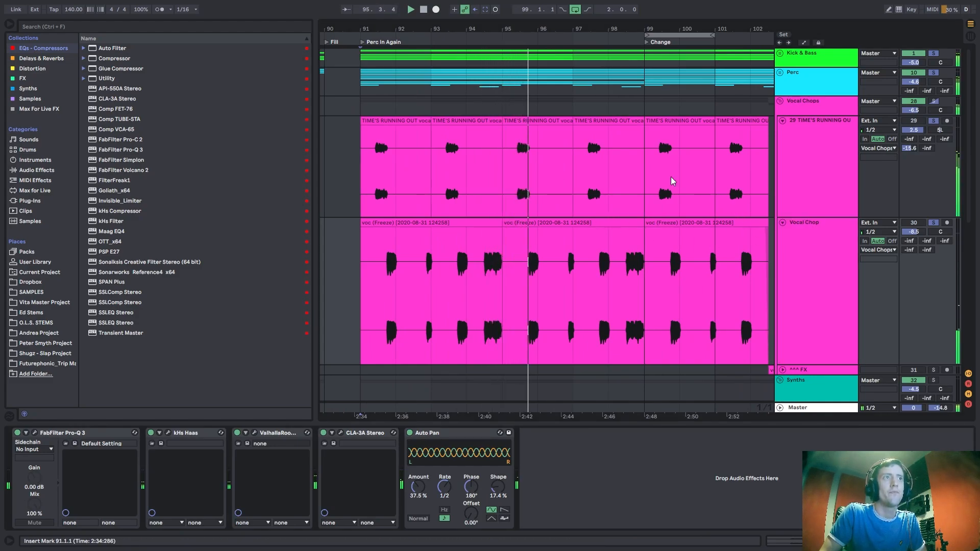
left_click(799, 169)
left_click(817, 242)
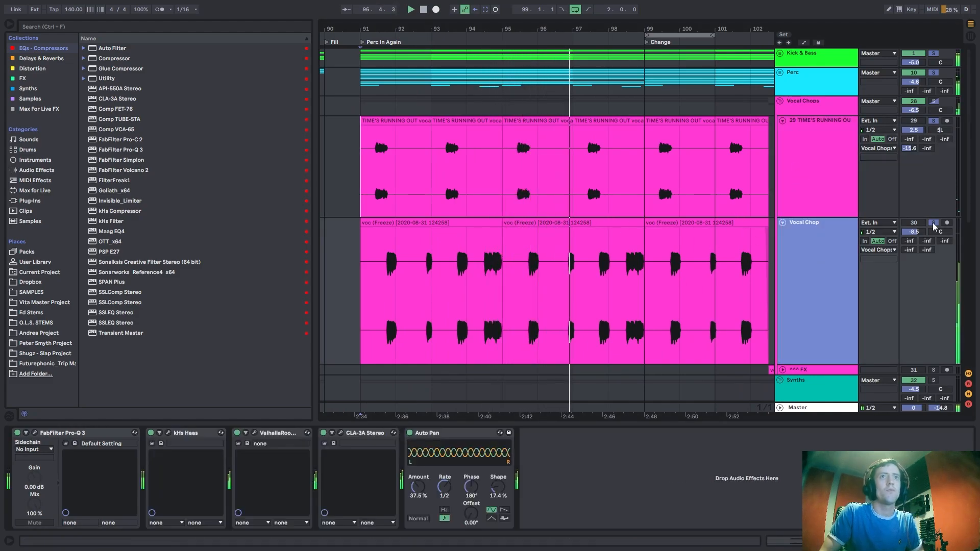
left_click(934, 223)
key("space")
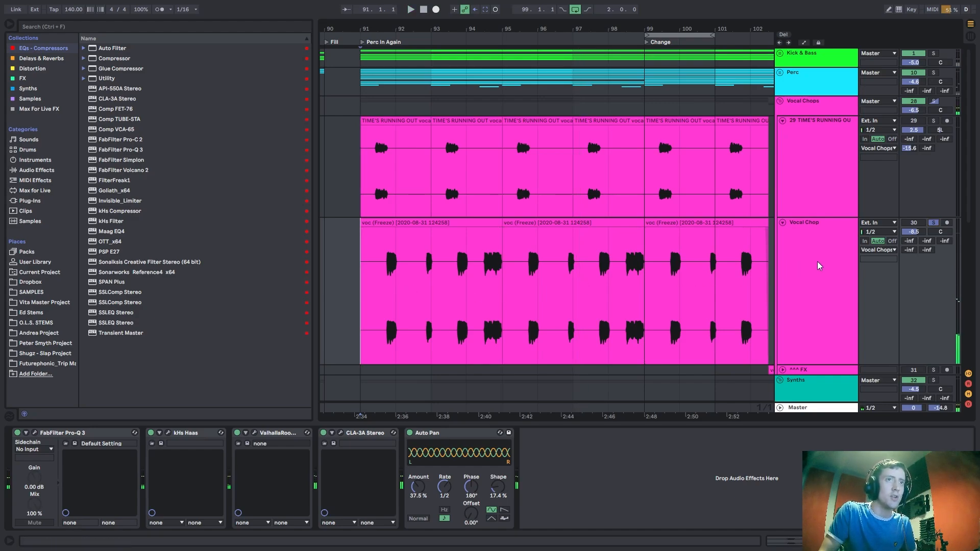
Inspect the FabFilter Pro-Q 3 and kHs Haas settings on the Vocal Chop track.
left_click(34, 434)
left_click(34, 434)
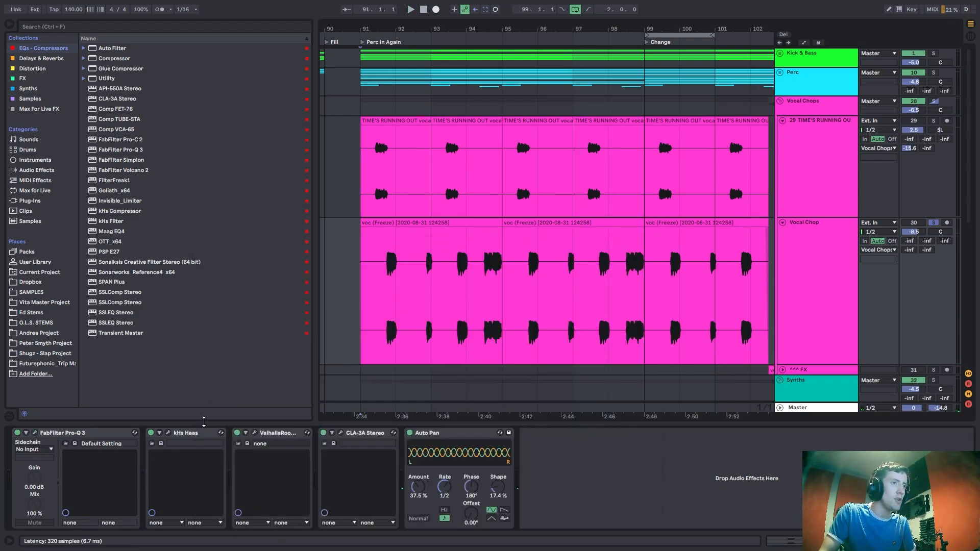
left_click(168, 433)
left_click(312, 248)
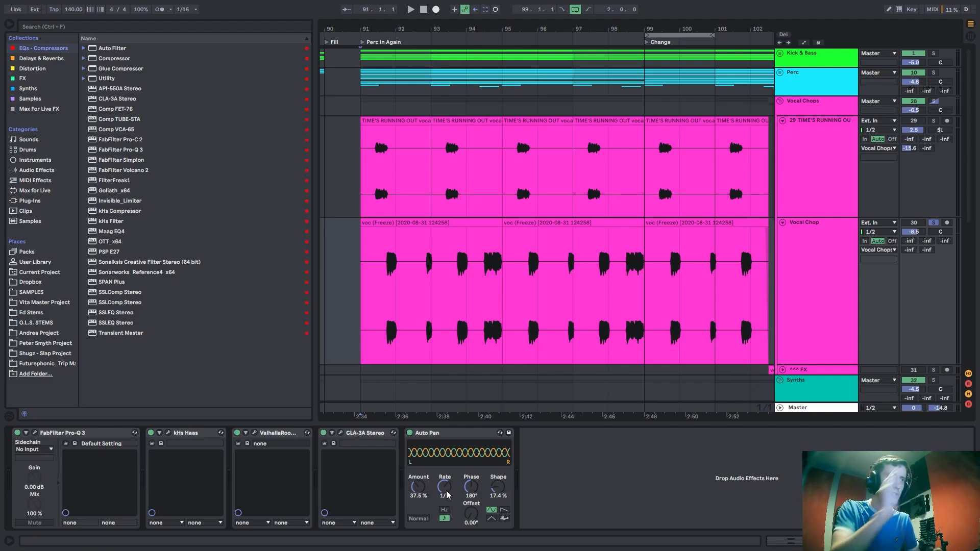
Add Perc and Kick & Bass back to the Vocal Chop solo.
left_click(938, 73)
left_click(934, 53)
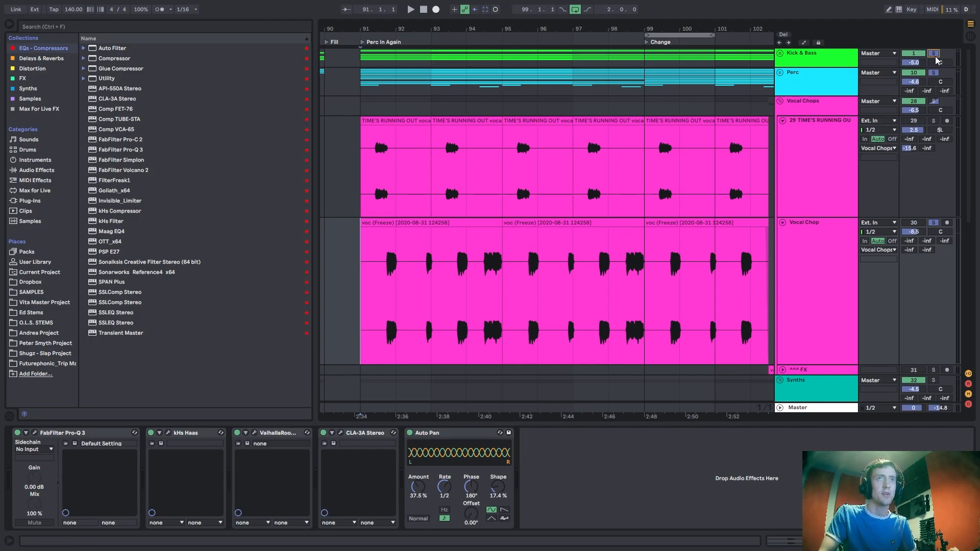
Delete the four TIME'S RUNNING OUT clips between bars 91 and 99.
left_click(413, 122)
key("Delete")
left_click(469, 121)
key("Delete")
left_click(536, 120)
key("Delete")
left_click(605, 121)
key("Delete")
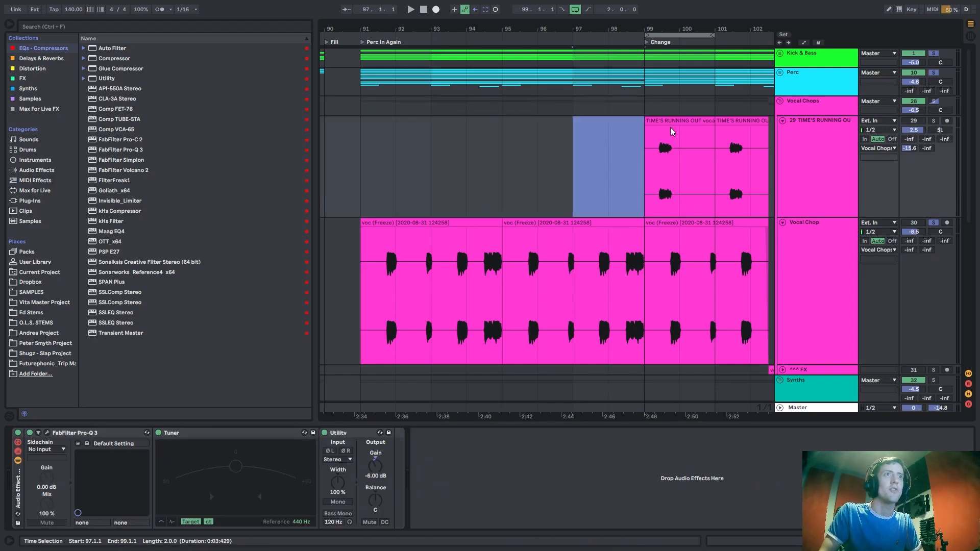
Unfold the vocal *** FX track and bring up its device chain at the bar 103 transition.
left_click(782, 284)
left_click(696, 217)
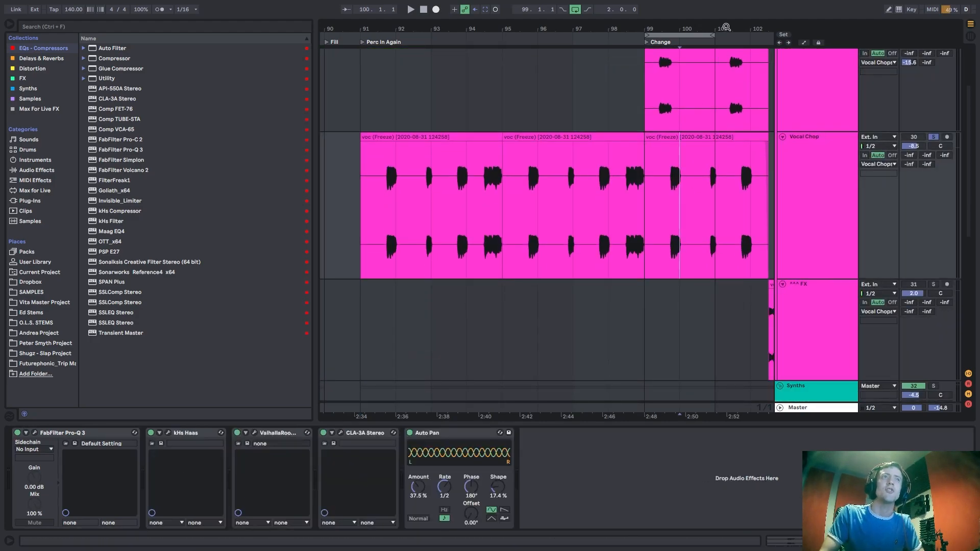
mouse_move(726, 27)
left_mouse_down()
mouse_move(392, 22)
mouse_move(477, 36)
left_mouse_up()
left_click(422, 198)
scroll(421, 198, "up", 5)
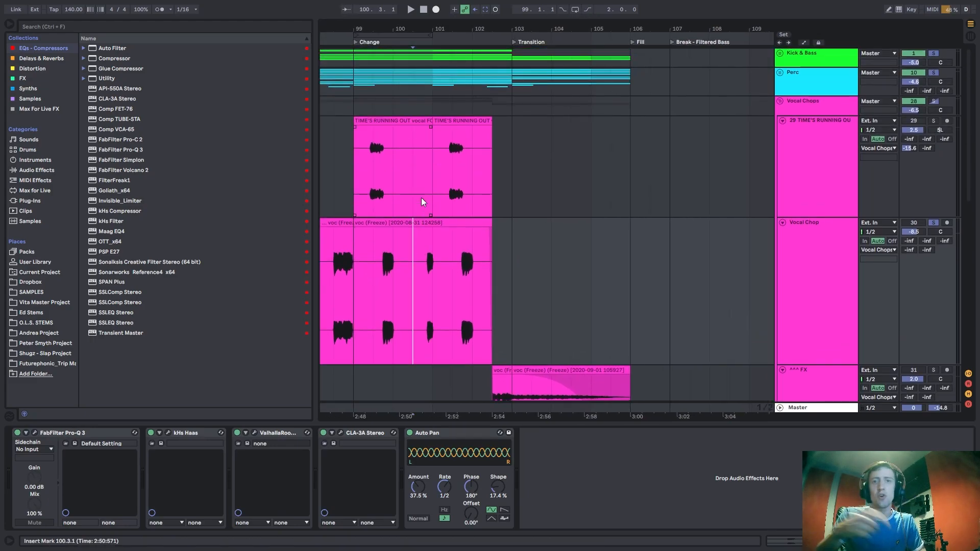
scroll(422, 199, "down", 5)
left_click(447, 239)
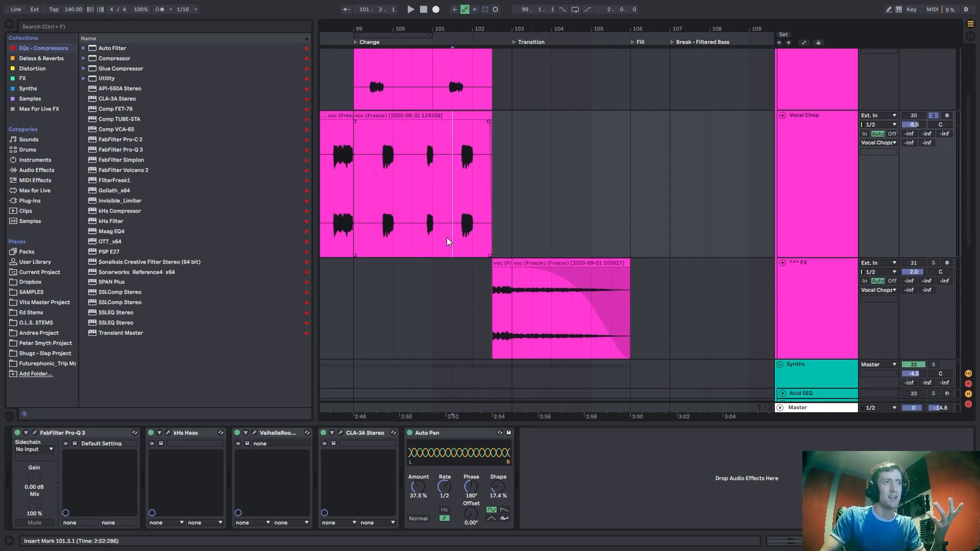
left_click(494, 306)
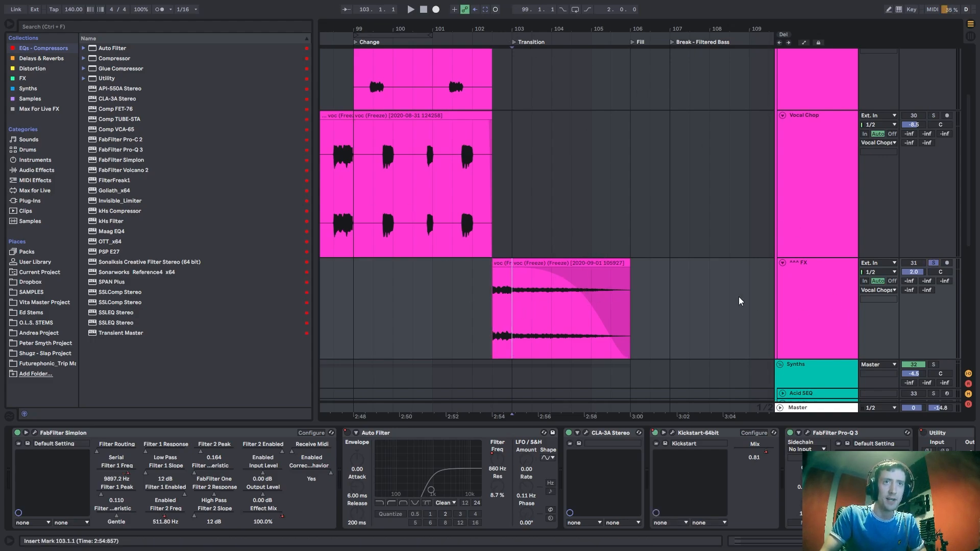
Solo Vocal Chop and *** FX together with Perc and Kick & Bass.
left_click(486, 304)
scroll(489, 179, "up", 3)
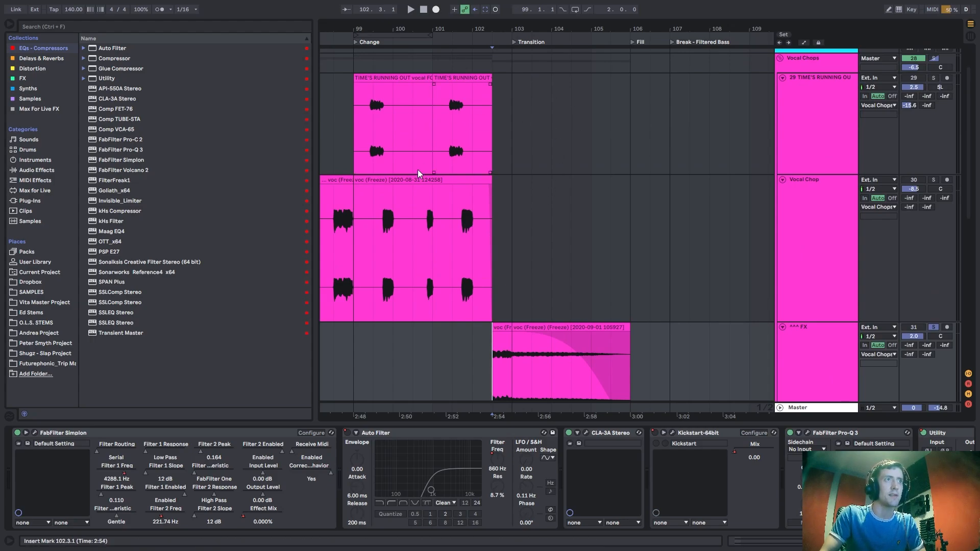
scroll(510, 265, "down", 2)
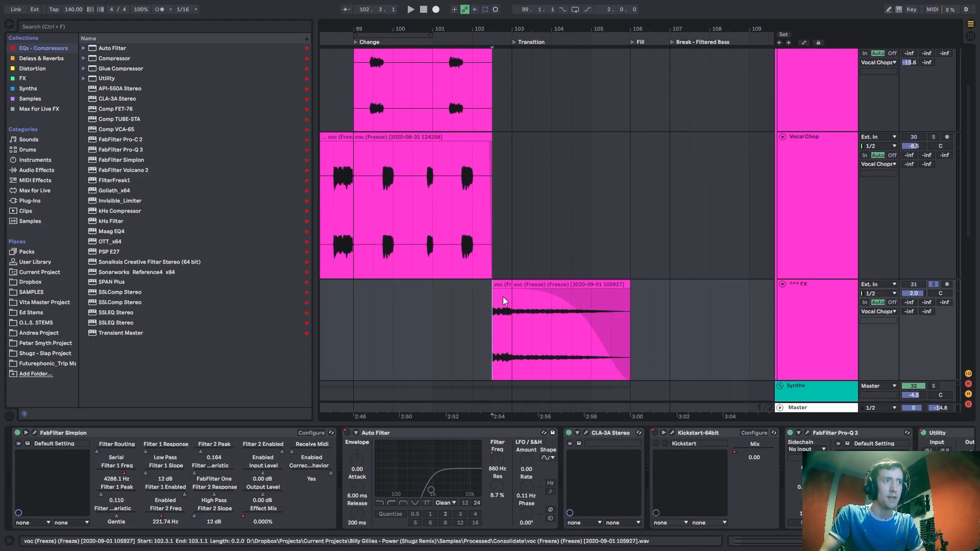
left_click(384, 228)
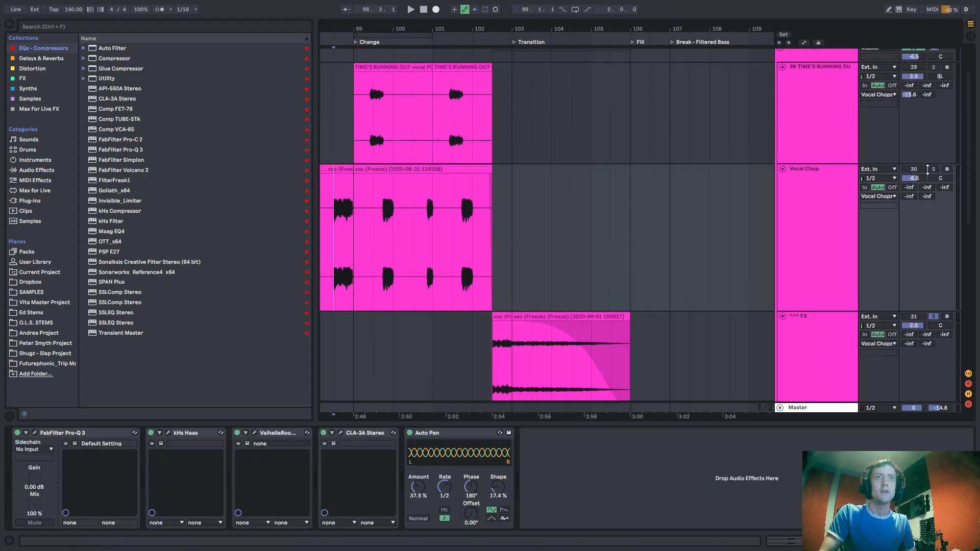
left_click(933, 169)
scroll(916, 102, "up", 3)
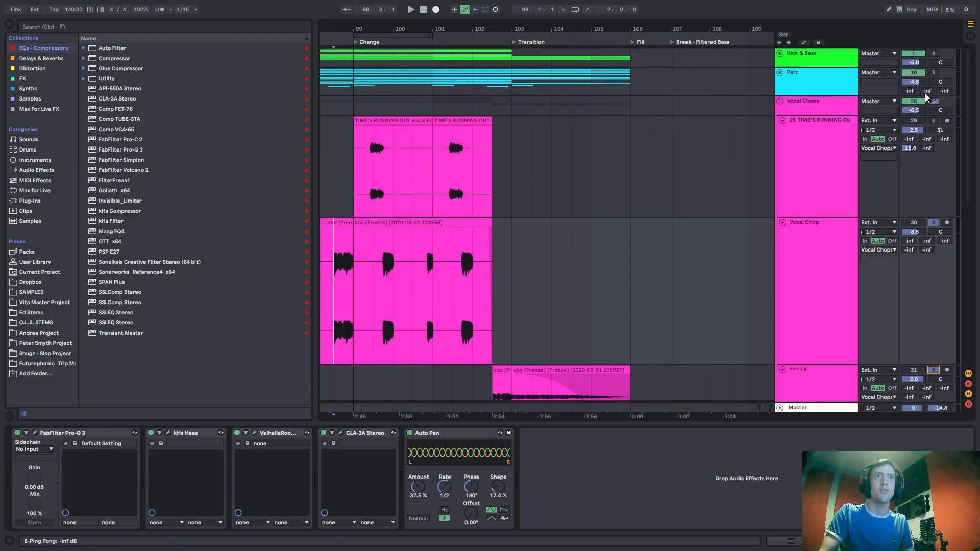
left_click(934, 53)
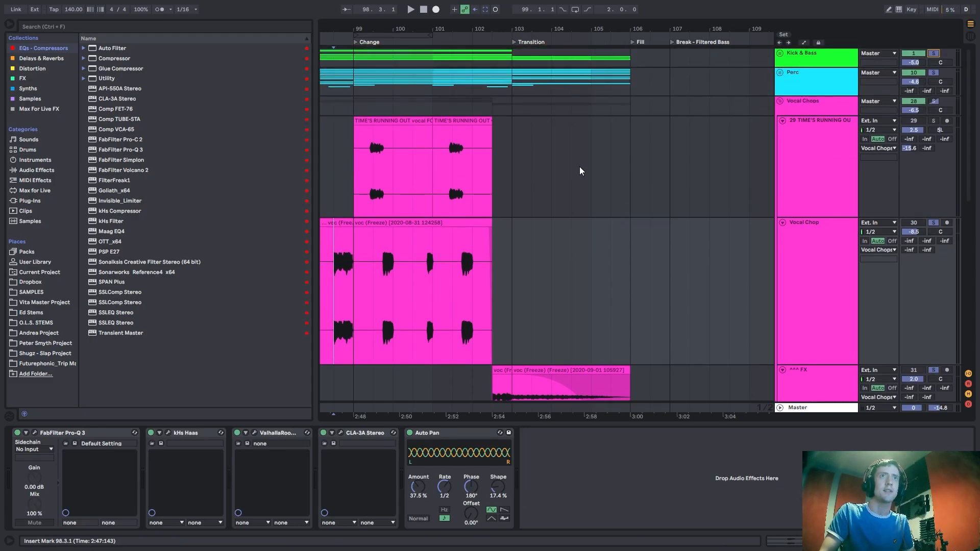
Play the Change section from bar 99, and replay the vocal transition from the *** FX clip at 102.3.1.
left_click(347, 156)
key("space")
scroll(468, 228, "down", 3)
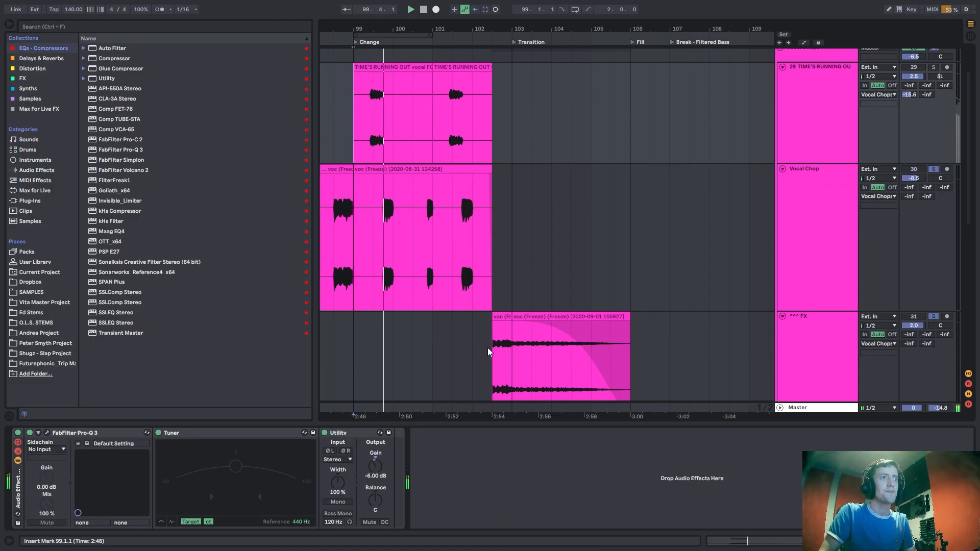
scroll(493, 337, "down", 3)
left_click(500, 311)
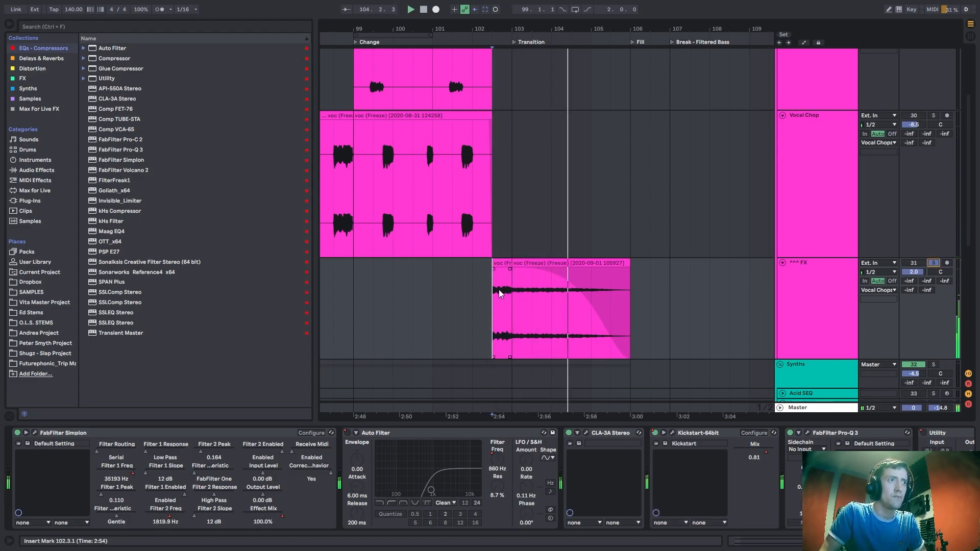
key("space")
key("space")
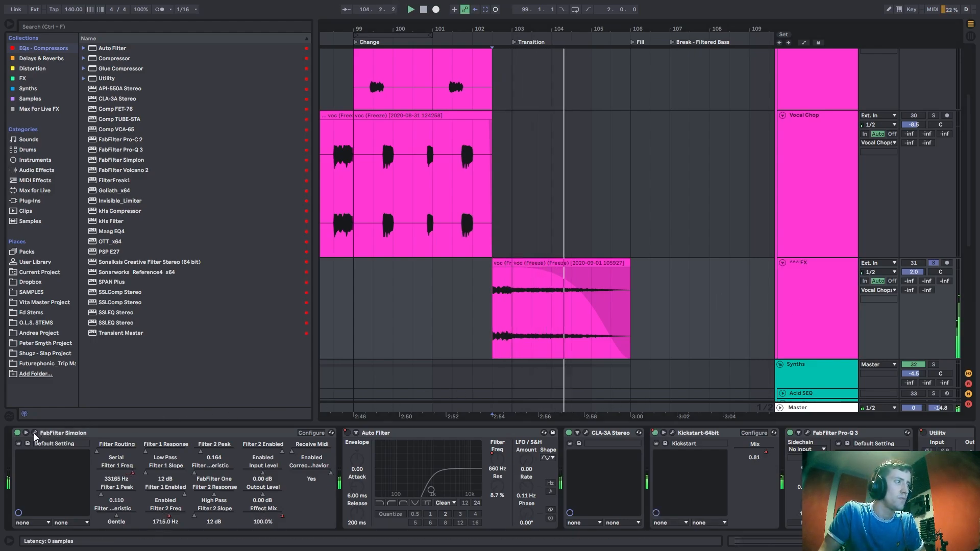
Examine the rest of the *** FX device chain, including its FabFilter Pro-Q 3, and return to Vocal Chop.
left_click_drag(857, 541, 897, 541)
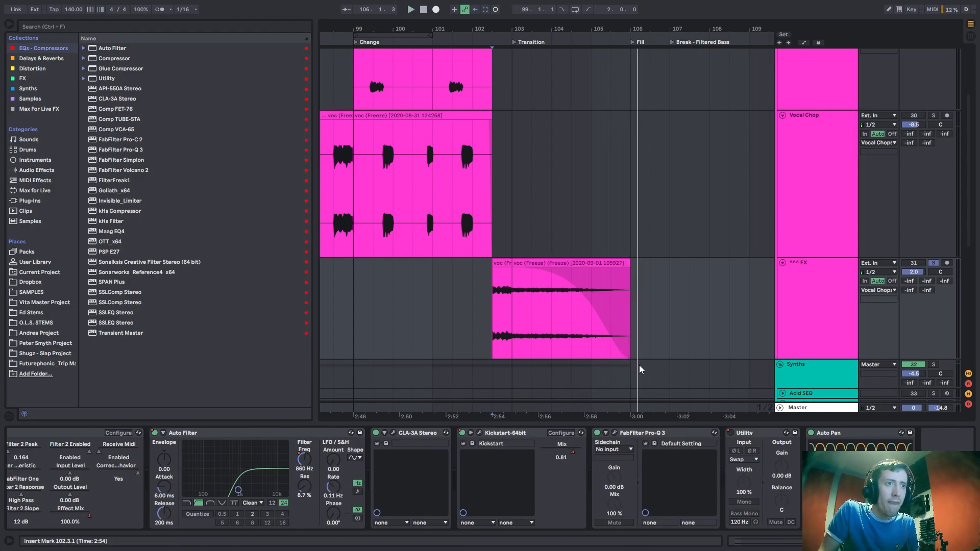
left_click(613, 433)
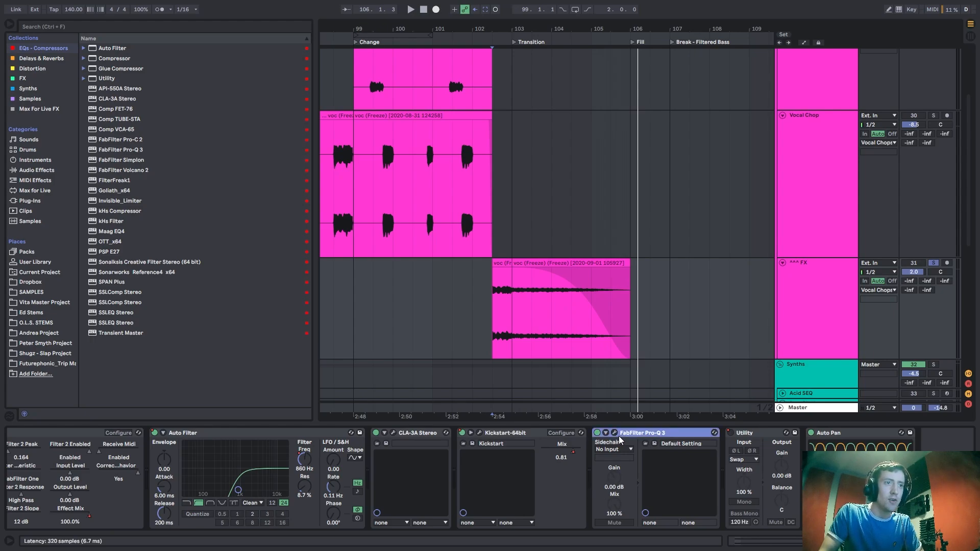
left_click(701, 256)
left_click(346, 223)
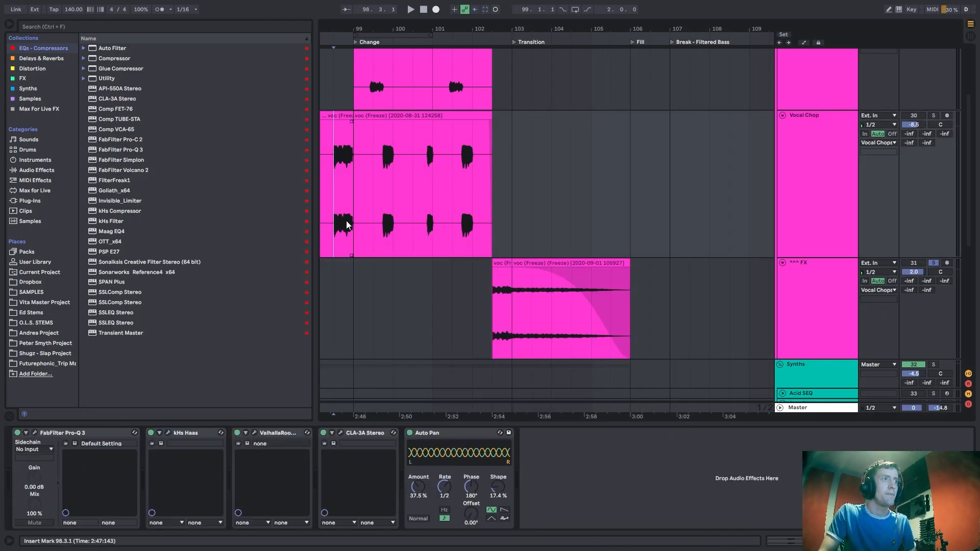
Fold the TIME'S RUNNING OUT, Vocal Chop and *** FX tracks.
scroll(482, 219, "up", 3)
double_click(838, 117)
double_click(817, 153)
double_click(813, 164)
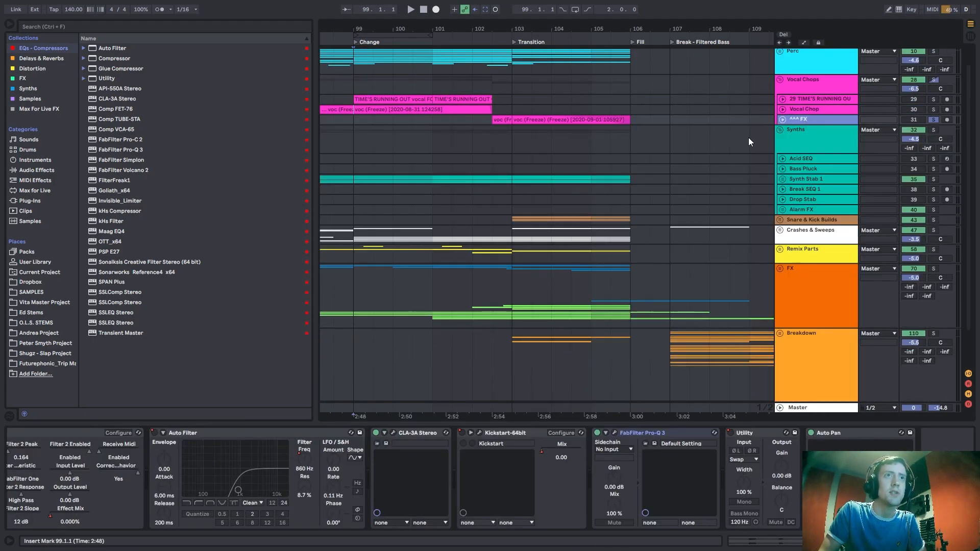
left_click(725, 138)
Select the Acid SEQ part from bar 49 to 64.3 and unfold its track to show the notes.
left_click_drag(428, 32, 718, 36)
left_click(804, 158)
left_click(349, 158)
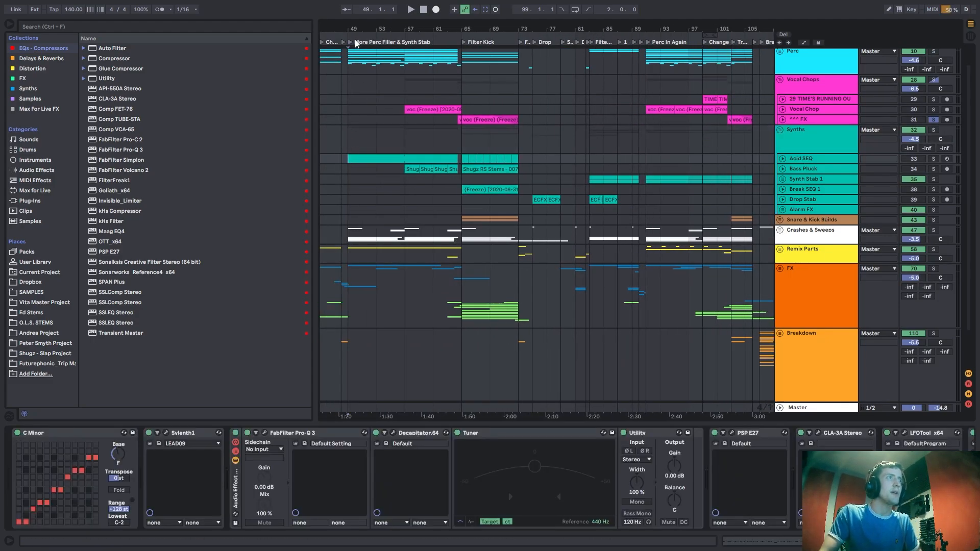
key("z")
left_click_drag(372, 158, 752, 159)
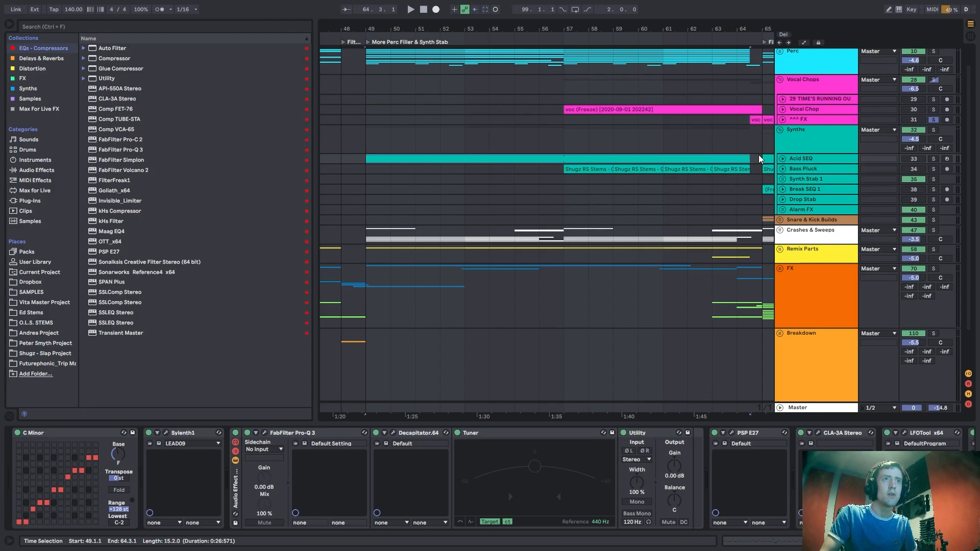
left_click(794, 160)
left_click(782, 159)
Loop bars 49 to 57 and solo the Acid SEQ track.
left_click_drag(364, 220, 572, 222)
key("ctrl+l")
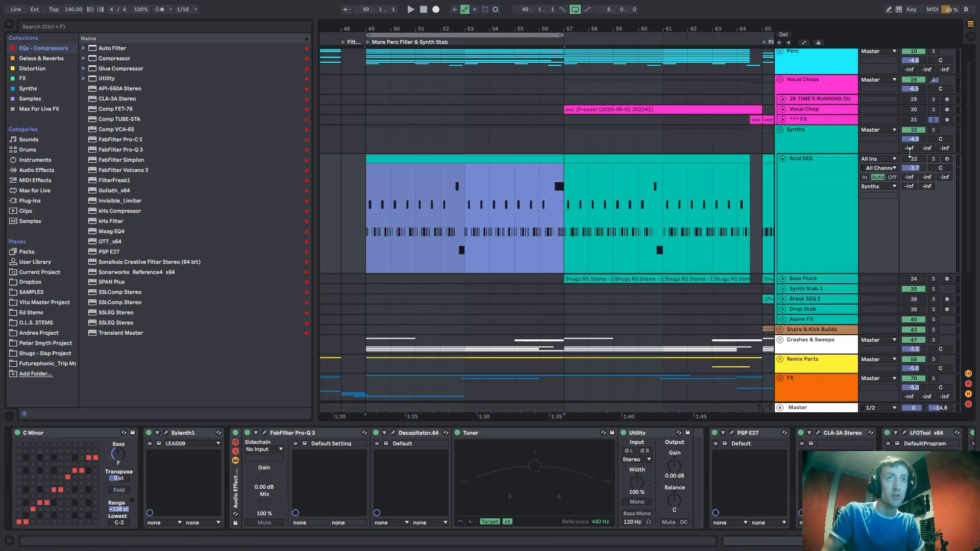
left_click(933, 158)
Open the Sylenth1 synth on Acid SEQ, move its window clear and play the part from bar 49.
left_click(829, 198)
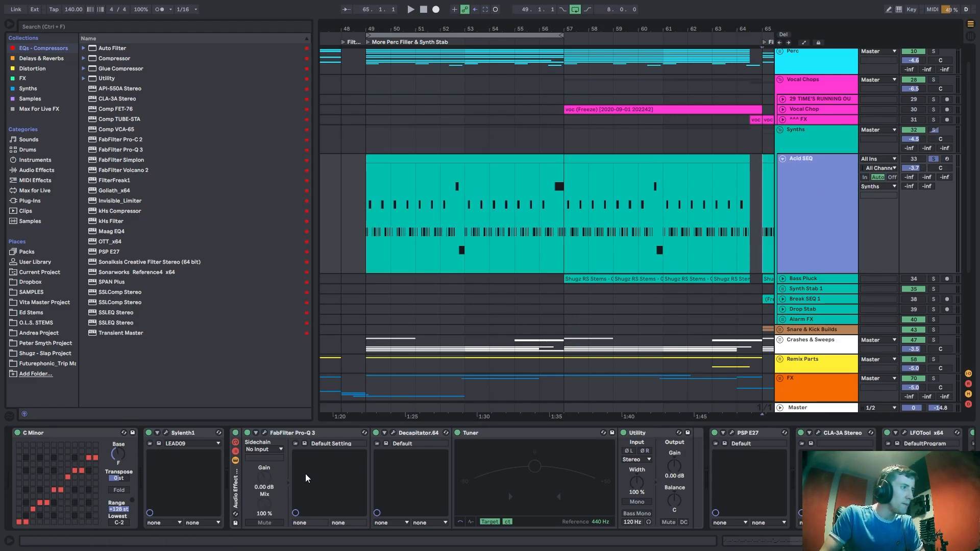
left_click(166, 432)
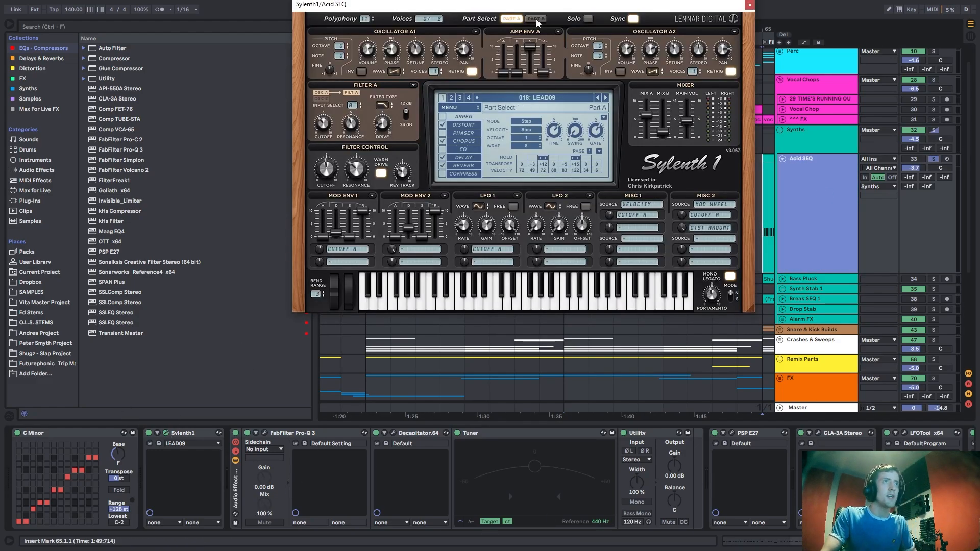
left_click_drag(526, 10, 493, 168)
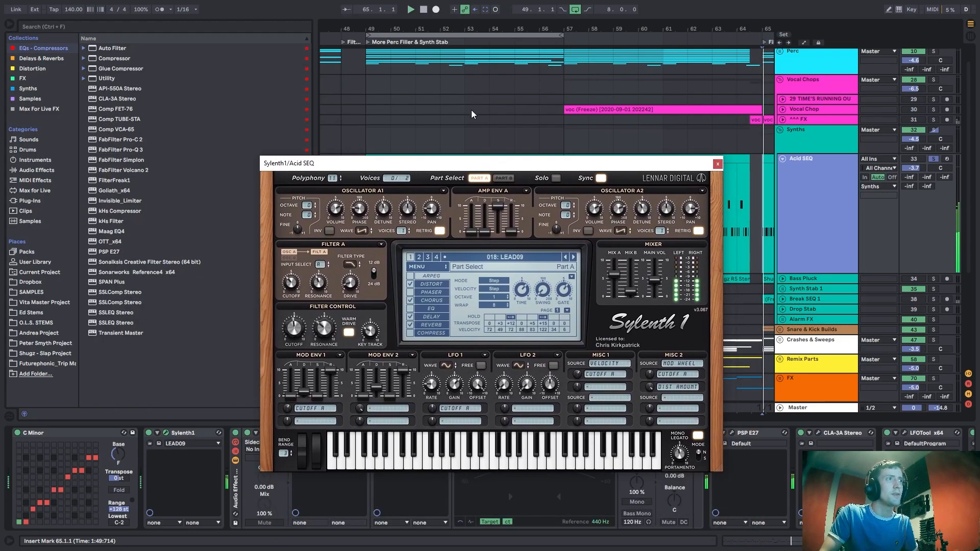
key("space")
left_click_drag(376, 162, 406, 89)
left_click(371, 214)
key("space")
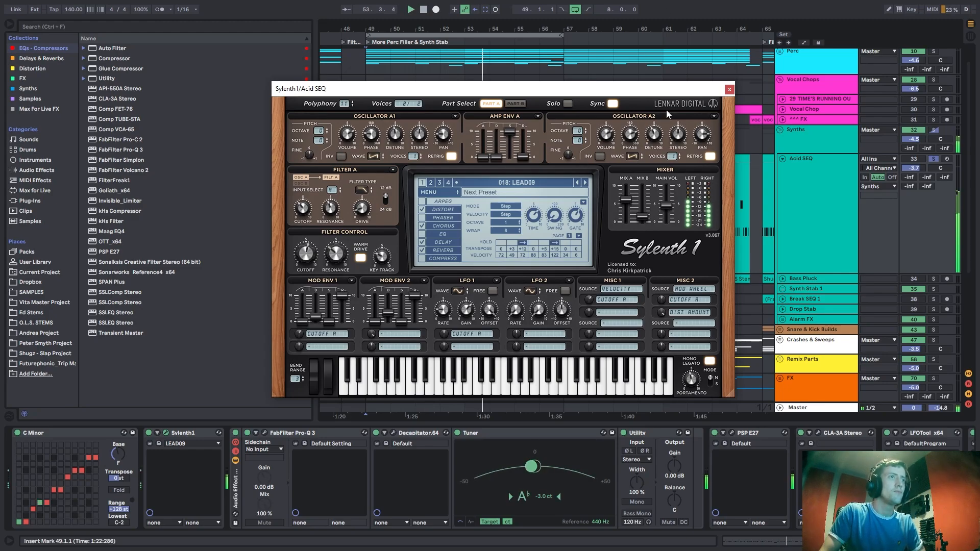
Add Kick & Bass to the Acid SEQ solo and restart playback from bar 49.
scroll(933, 76, "up", 1)
left_click(933, 53)
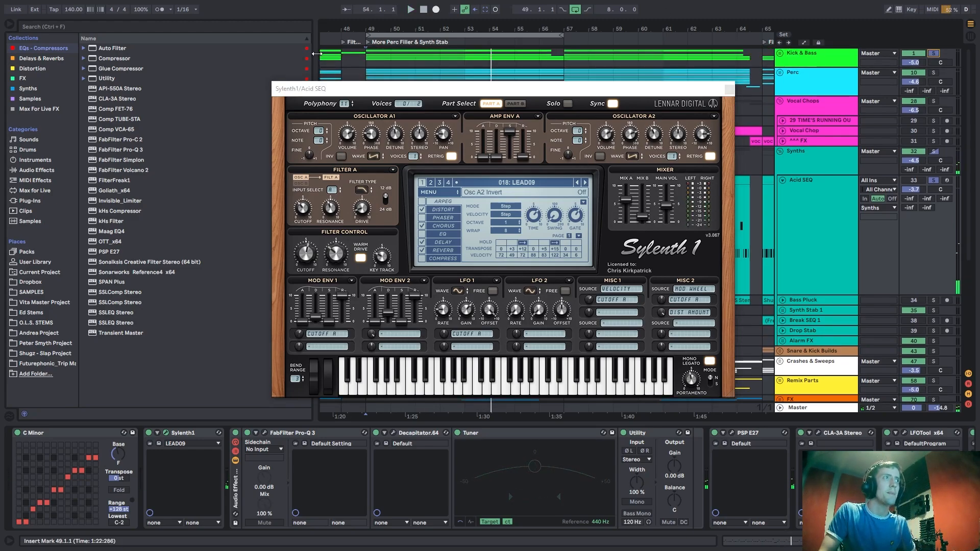
left_click(374, 57)
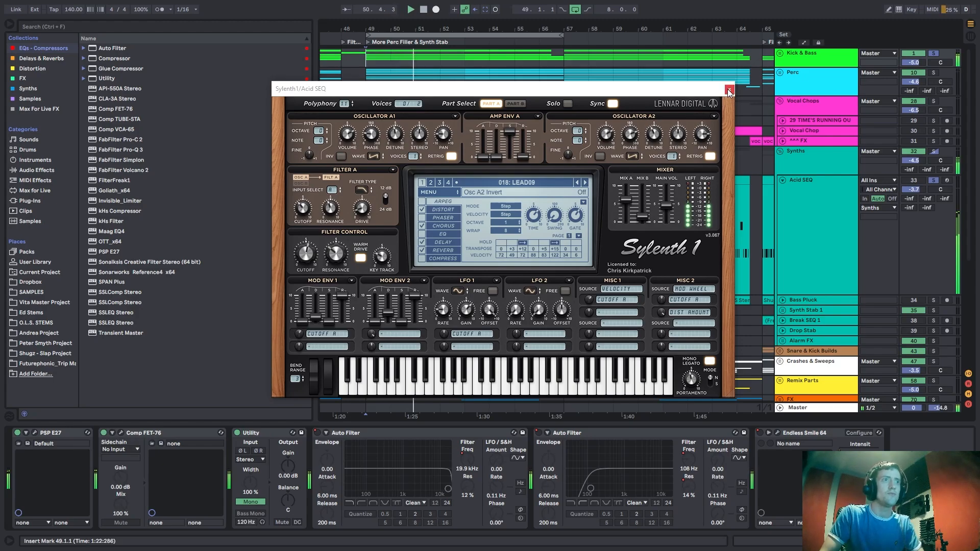
Examine the Acid SEQ device chain during playback, close the Sylenth1 window and stop.
left_click(828, 248)
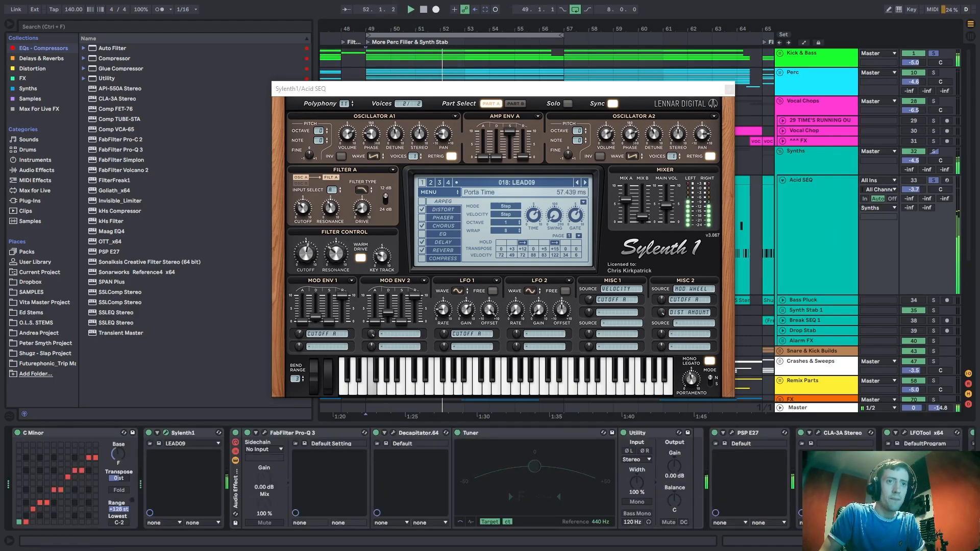
scroll(837, 485, "right", 4)
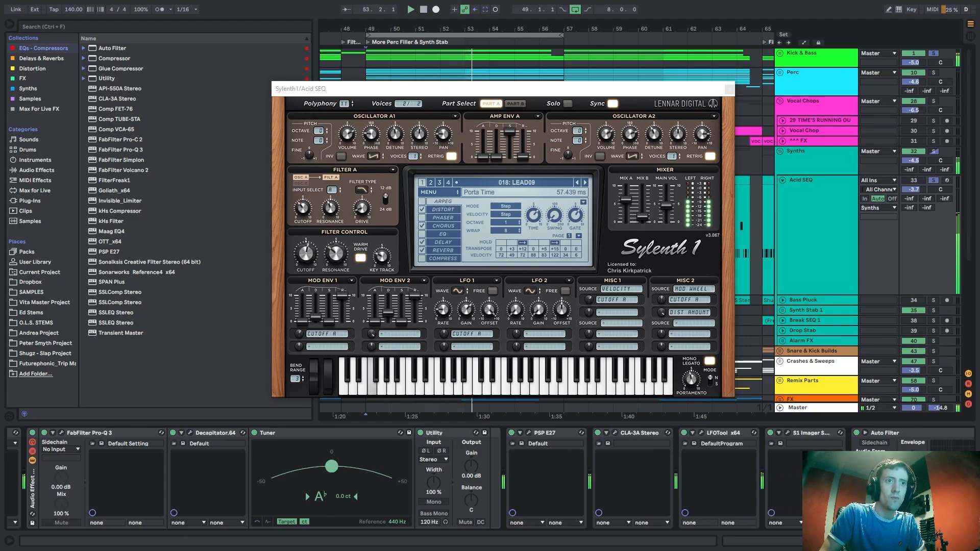
scroll(837, 485, "left", 4)
left_click(729, 89)
key("space")
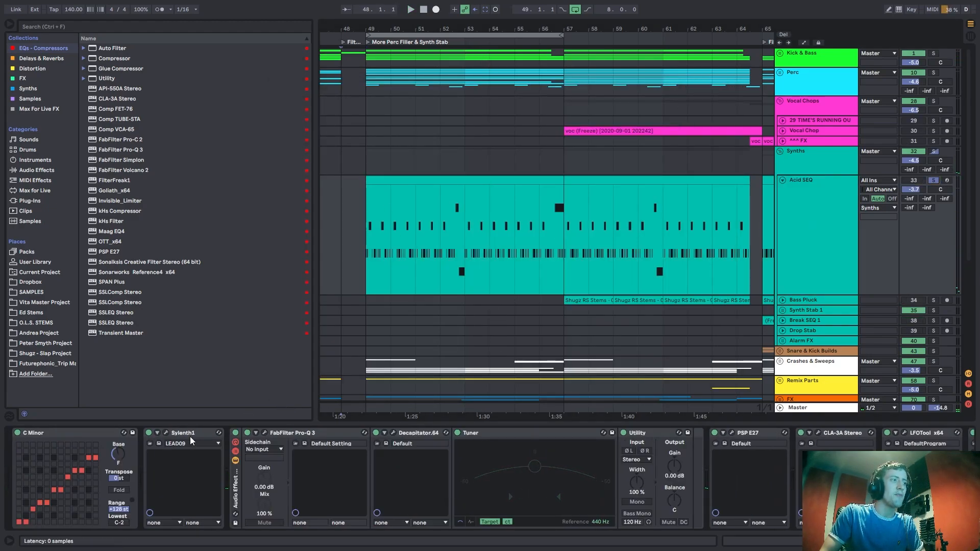
Reopen Sylenth1 to inspect the destination options for Misc 1 velocity modulation, leaving them as they are, and close it.
left_click(166, 433)
left_click_drag(484, 90, 450, 89)
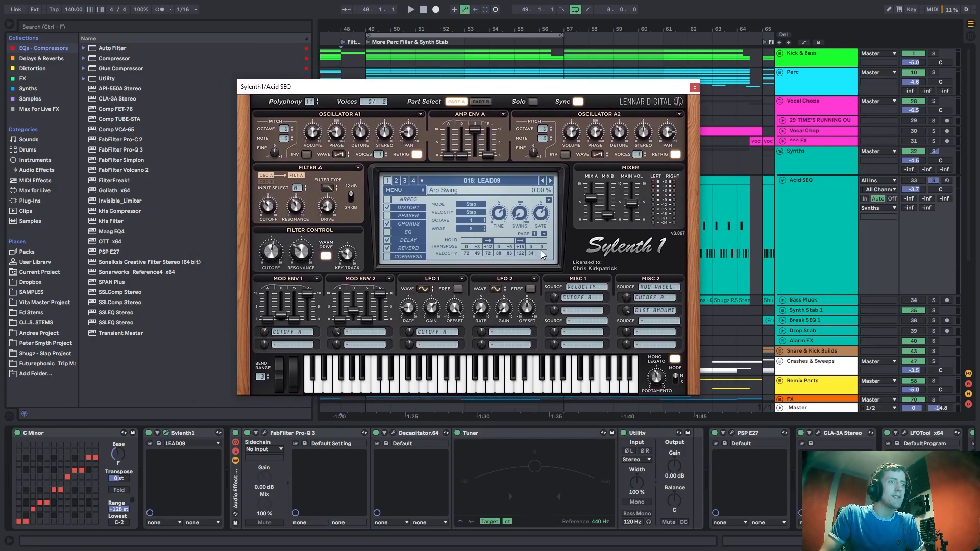
left_click(565, 304)
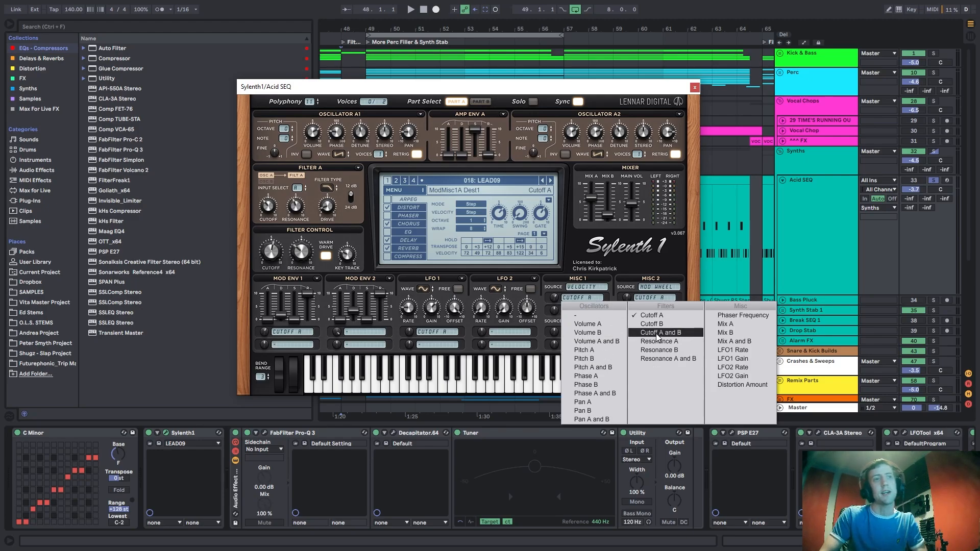
left_click(694, 88)
left_click(695, 88)
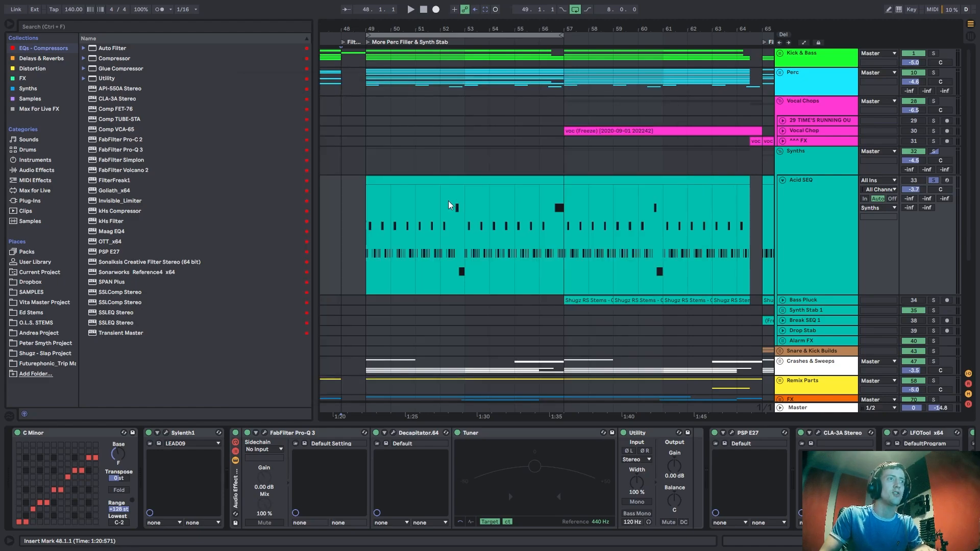
Open the Acid SEQ MIDI clip at bar 49 in an enlarged note editor.
double_click(451, 205)
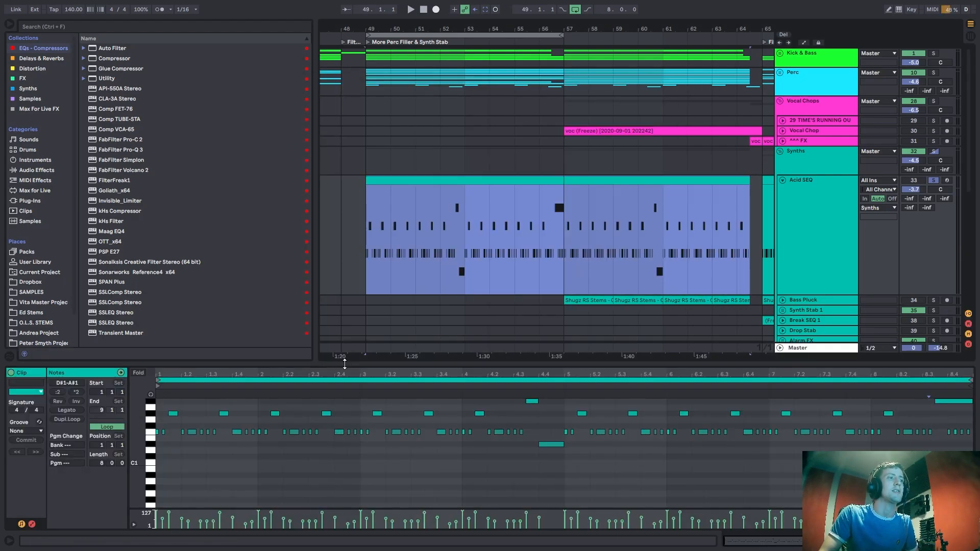
left_click_drag(343, 364, 327, 79)
scroll(259, 222, "up", 2)
left_click_drag(169, 89, 246, 143)
Play the Acid SEQ note pattern, and select its notes from 1.1.1 to 2.4.3.
key("space")
scroll(334, 228, "up", 2)
scroll(333, 228, "down", 3)
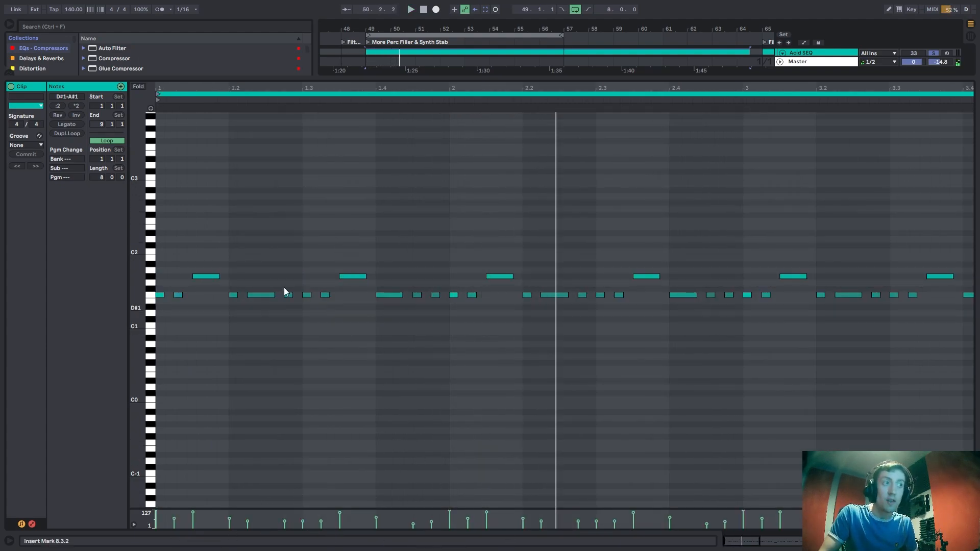
left_click_drag(162, 255, 696, 351)
scroll(623, 309, "down", 3)
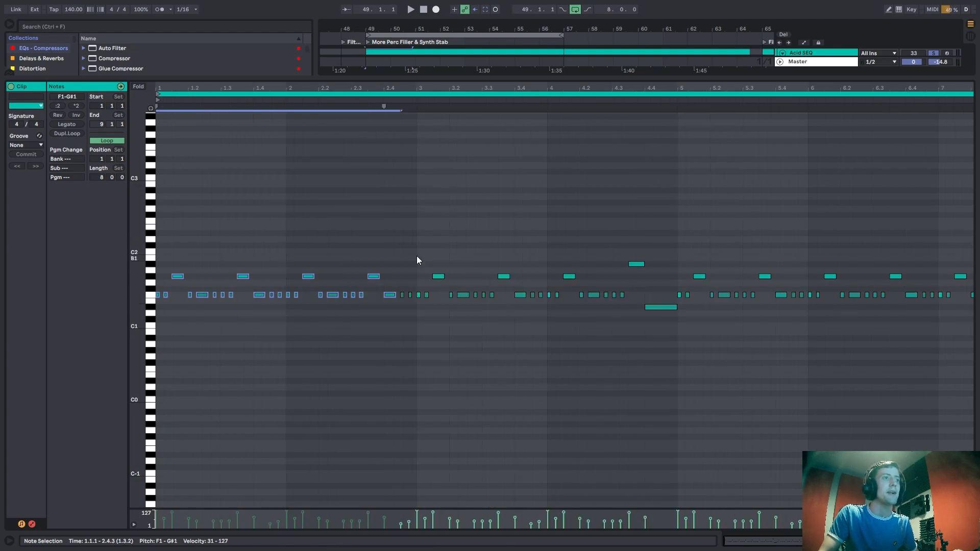
Raise the velocity of all Acid SEQ notes from 1.1.1 to 3.1.1 to 127 and play the pattern.
left_click_drag(418, 263, 180, 484)
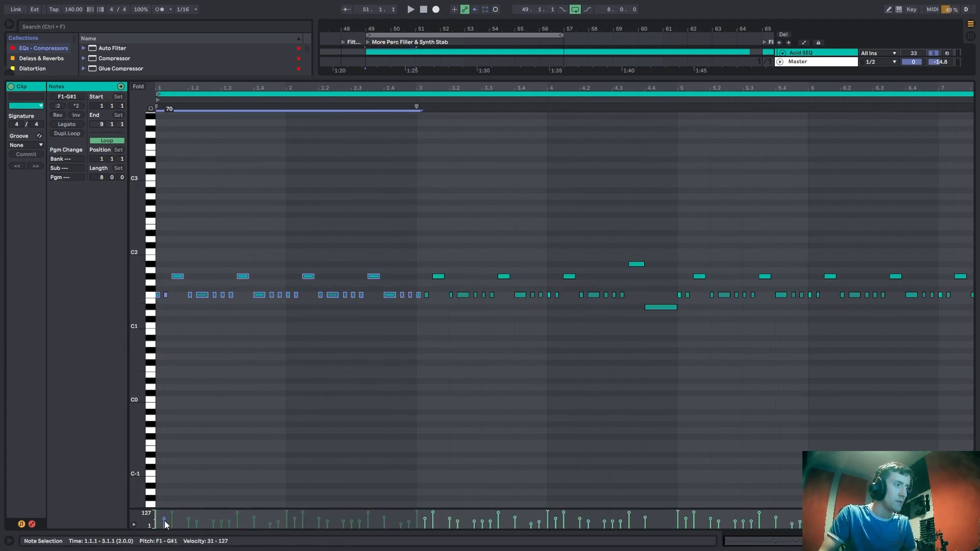
left_click_drag(164, 521, 164, 508)
key("space")
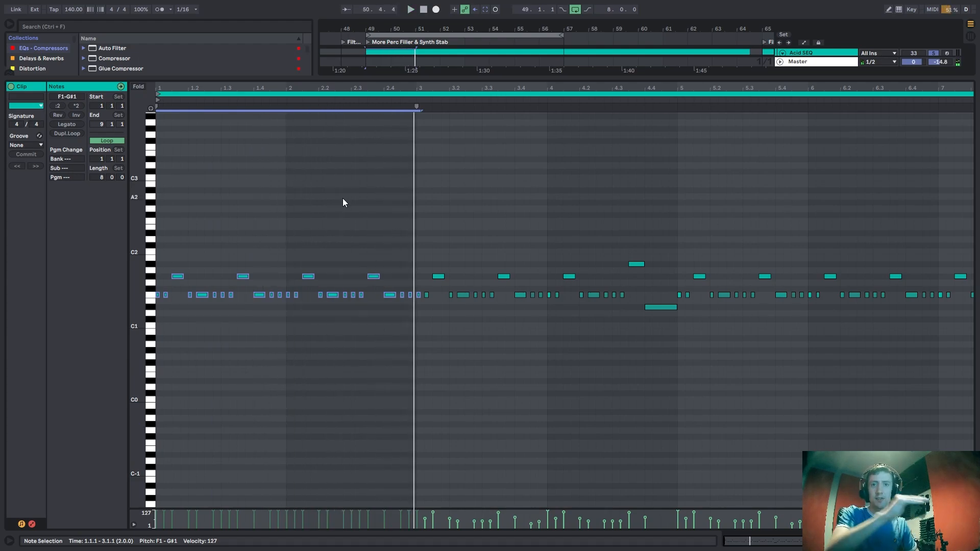
Undo the velocity change on the Acid SEQ notes, deselect them and replay the original pattern.
key("ctrl+z")
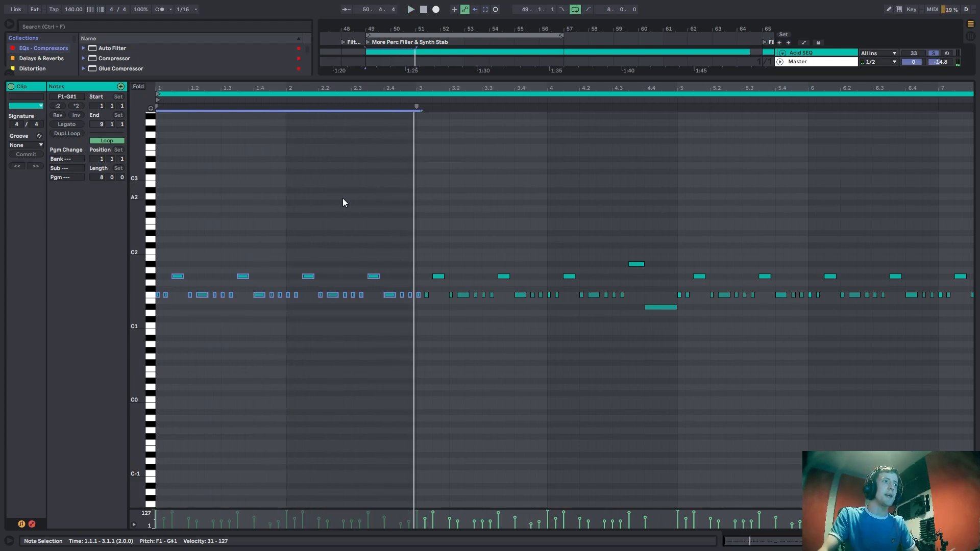
left_click(255, 457)
key("space")
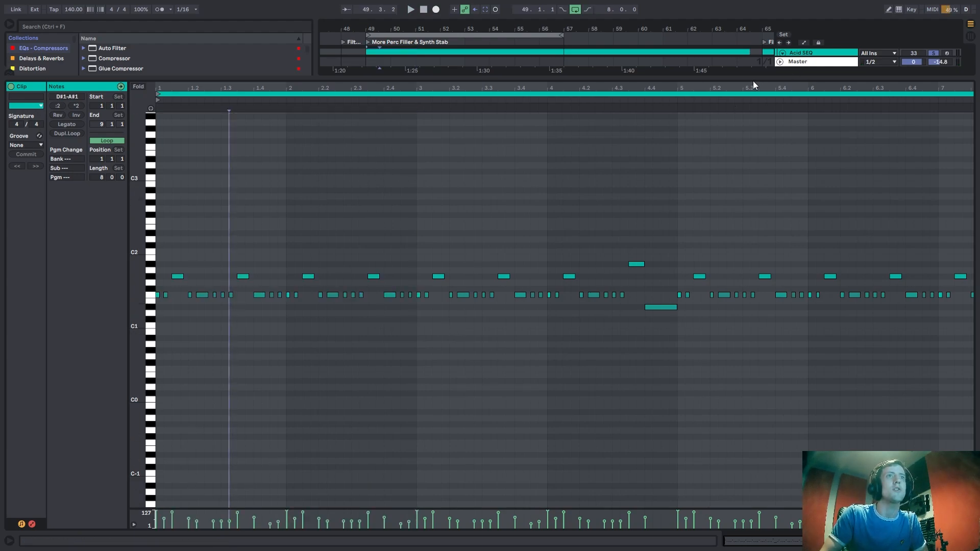
Show the Acid SEQ device chain, inspect the Sylenth1 cutoff and velocity modulation settings, and close the synth window.
key("shift+Tab")
scroll(790, 148, "up", 1)
left_click(792, 147)
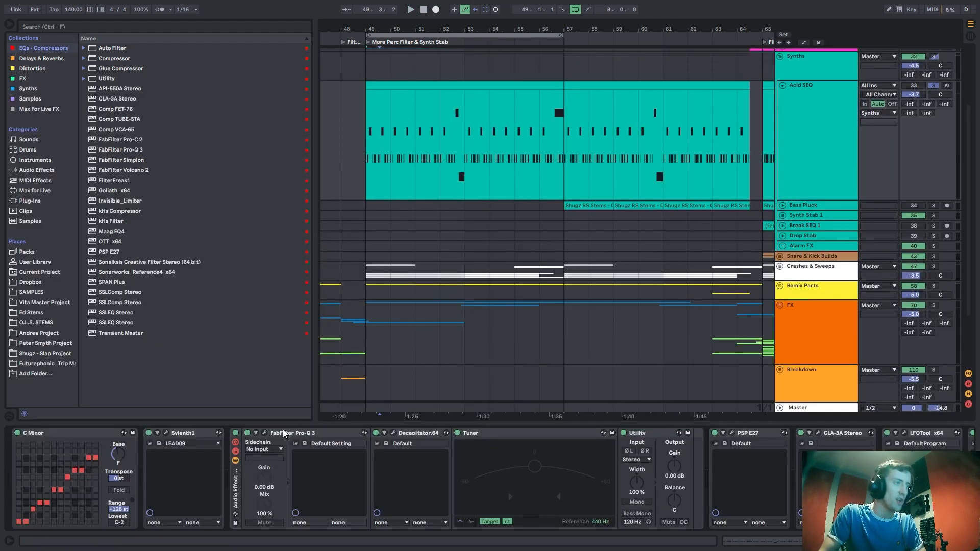
left_click(166, 433)
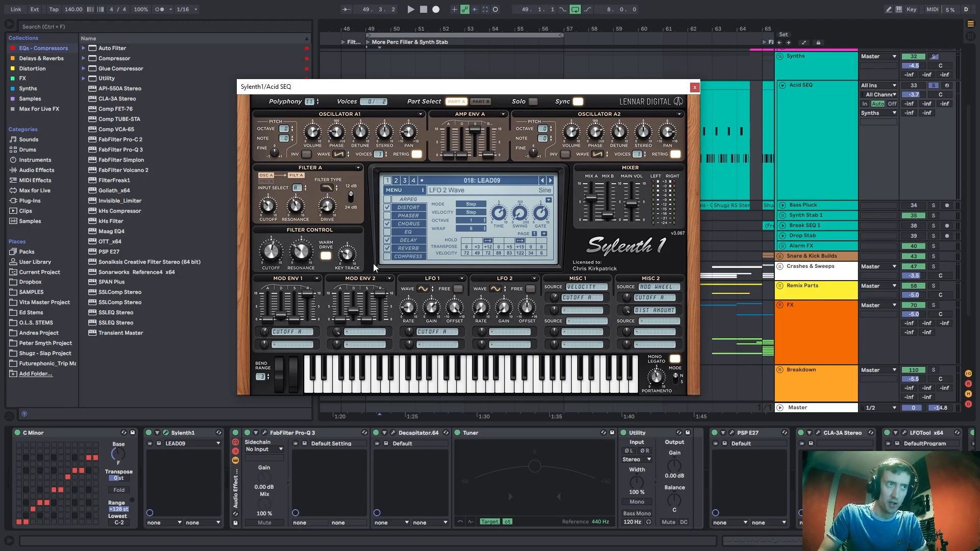
left_click(694, 87)
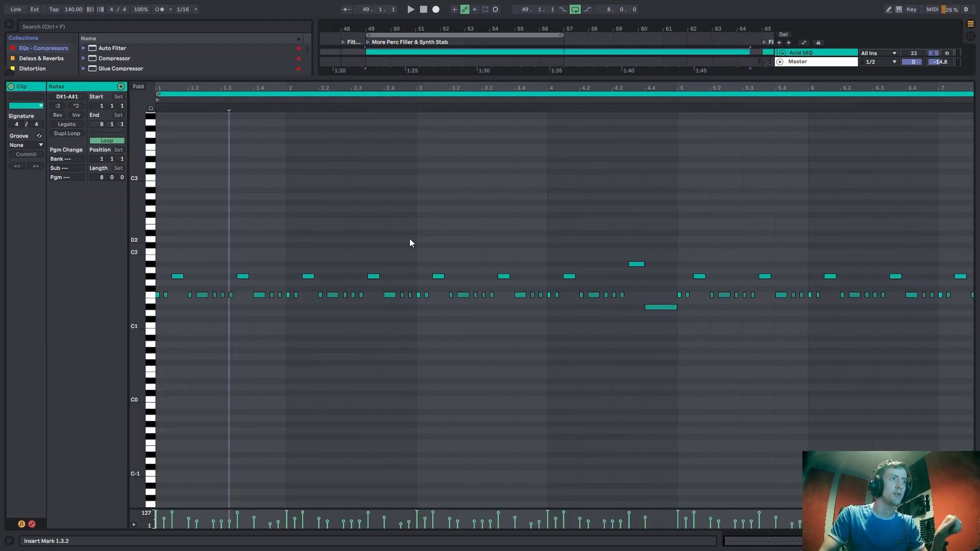
In the Acid SEQ note editor, raise the second note's velocity to maximum and lower the F1 note at 1.2.2 to velocity 1.
double_click(453, 90)
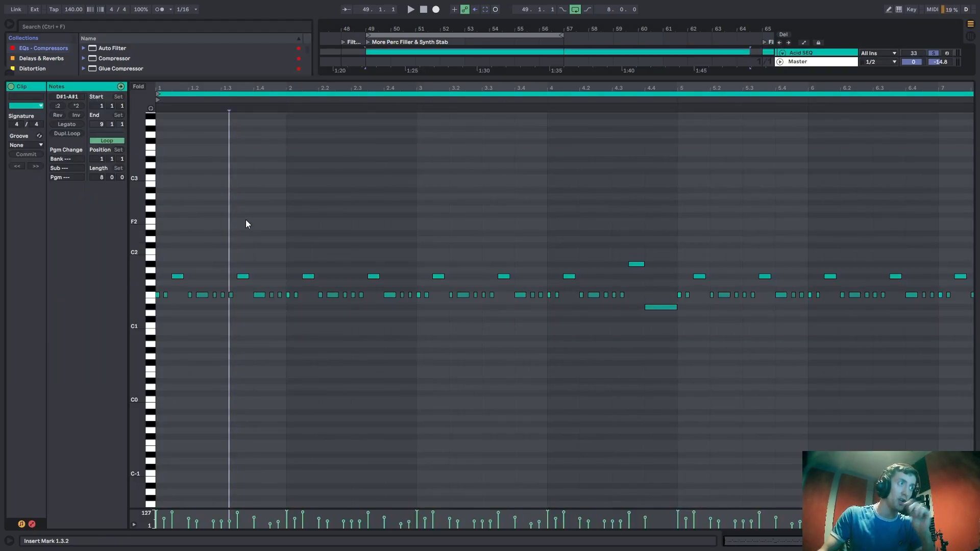
key("space")
left_click_drag(222, 88, 224, 94)
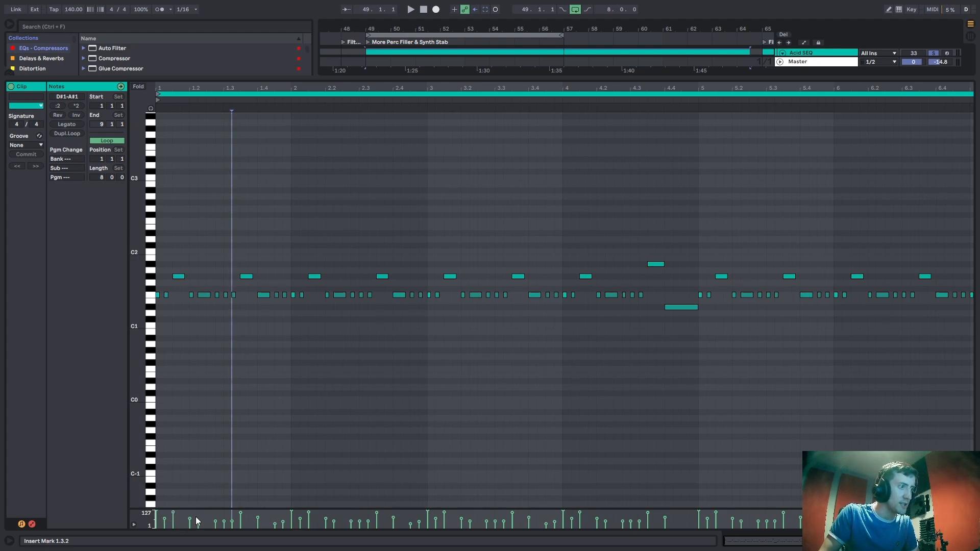
mouse_move(165, 518)
left_mouse_down()
mouse_move(165, 510)
mouse_move(197, 525)
mouse_move(201, 548)
left_mouse_up()
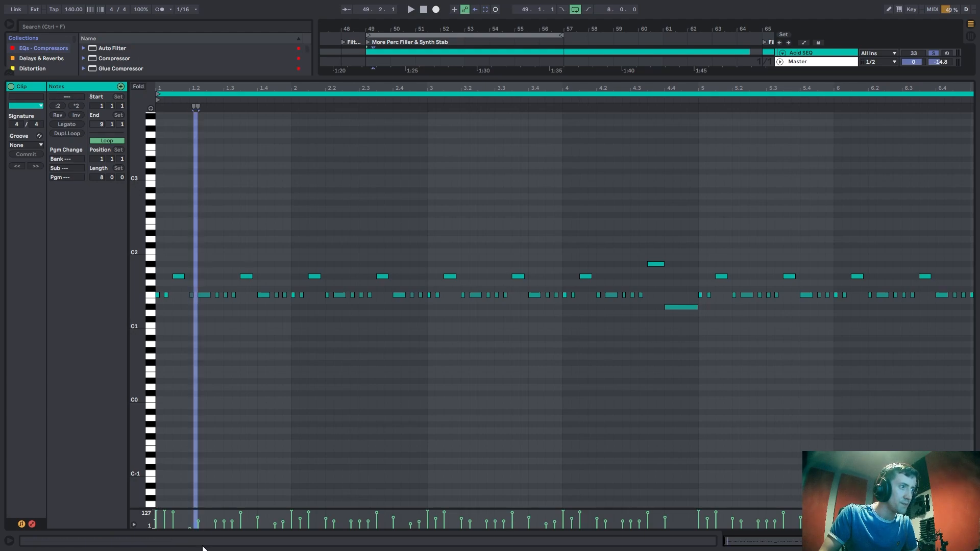
left_click(198, 522)
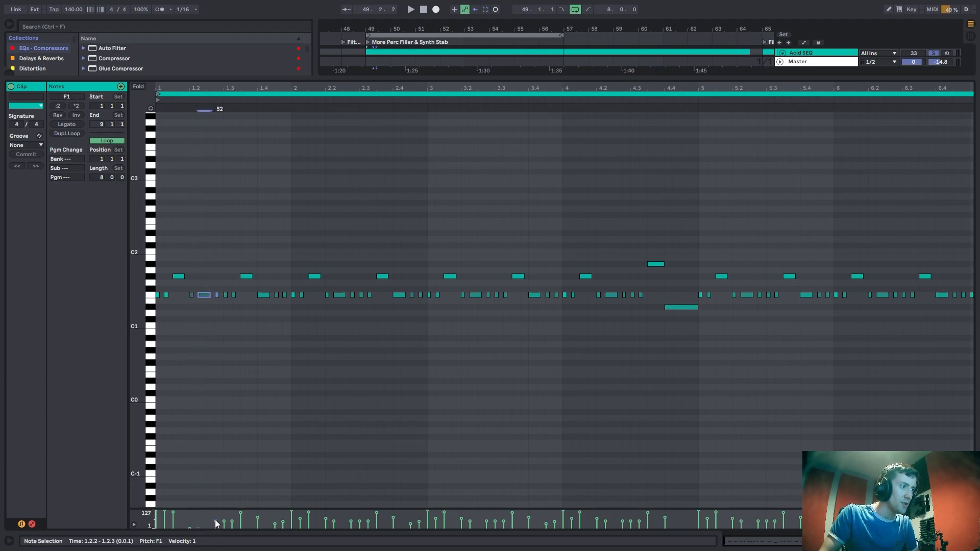
Play the start of the Acid SEQ clip to hear the edited note velocities.
left_click(216, 520)
key("space")
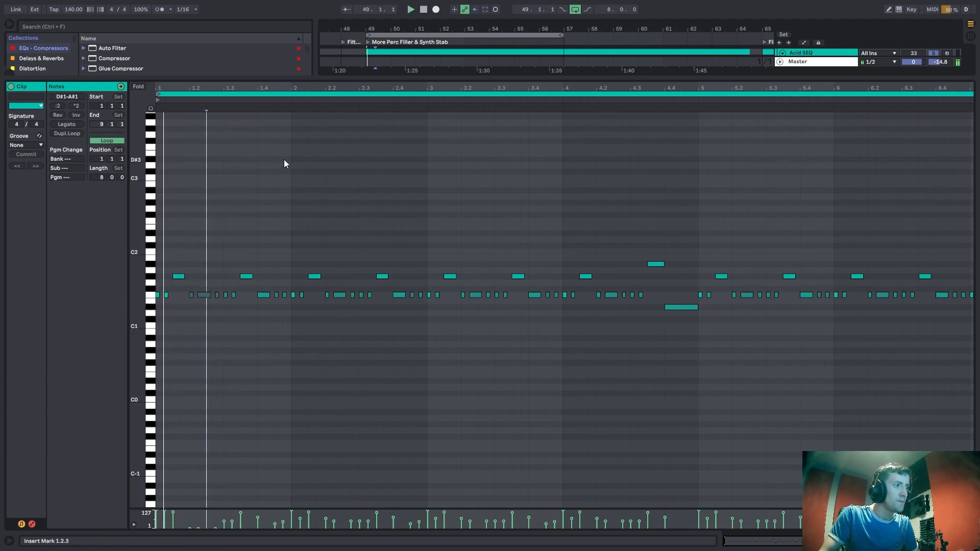
key("space")
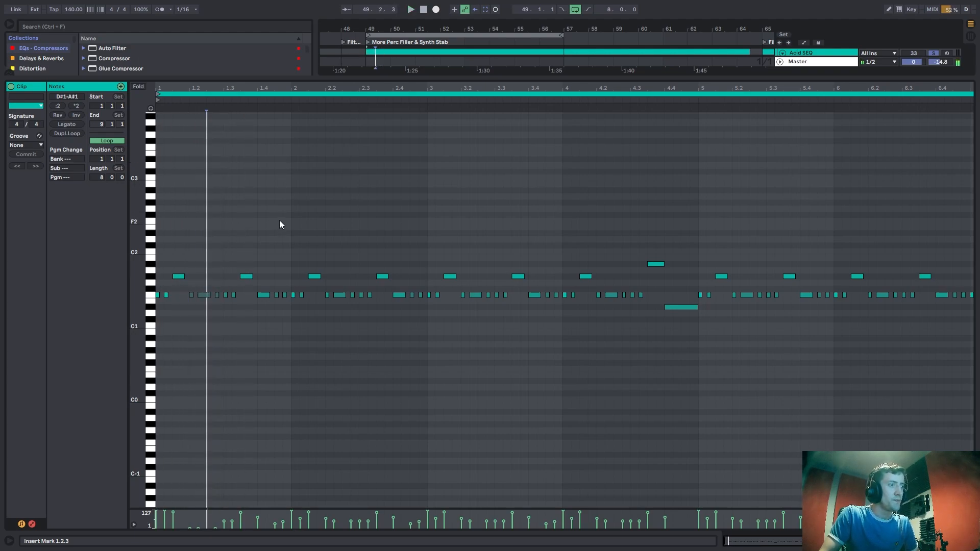
Undo the recent velocity edits on the F1 notes at the start of the Acid SEQ clip.
key("ctrl+z")
key("ctrl+z")
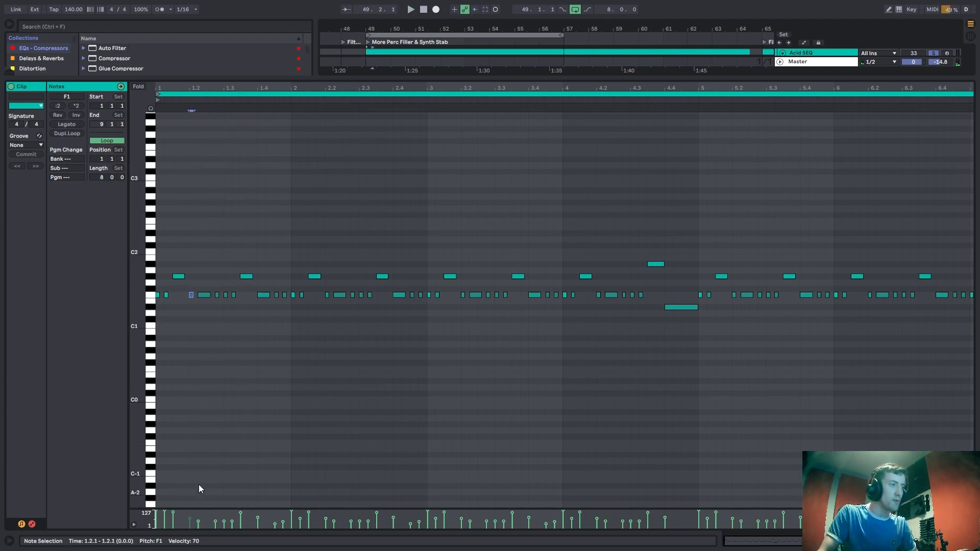
key("ctrl+z")
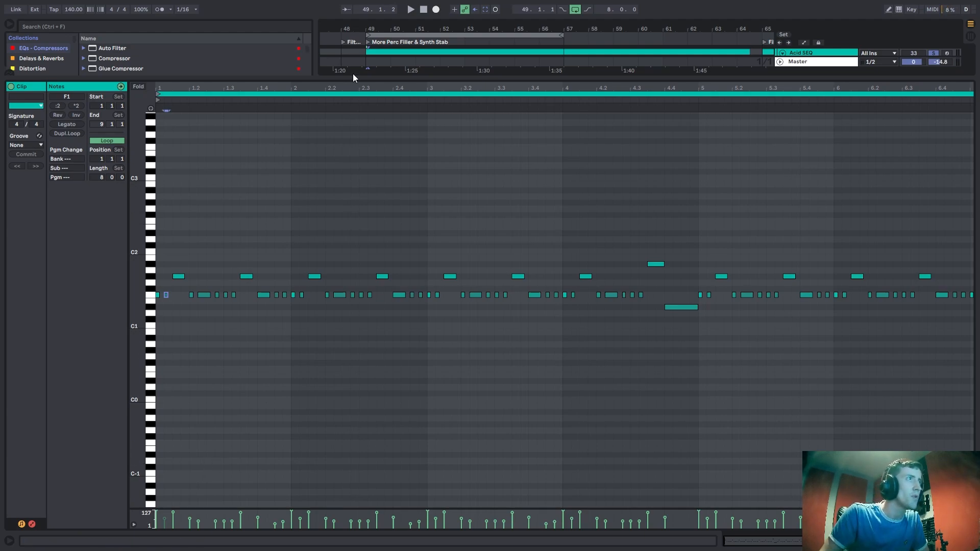
Play the Acid SEQ track in the arrangement from bar 49 and inspect its Sylenth1 LEAD09 settings.
key("ctrl+alt+l")
left_click(372, 196)
double_click(809, 163)
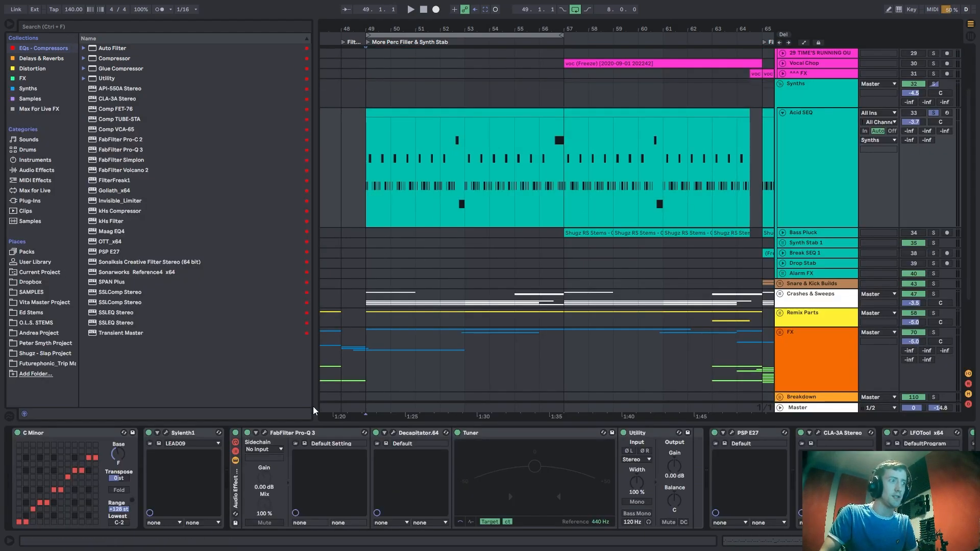
double_click(403, 113)
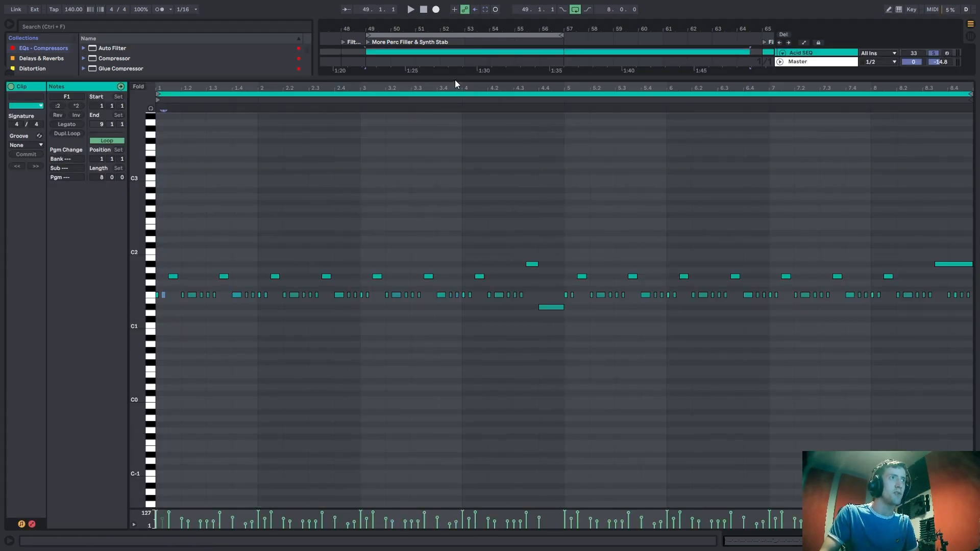
key("ctrl+alt+l")
key("space")
scroll(491, 179, "up", 3)
double_click(797, 177)
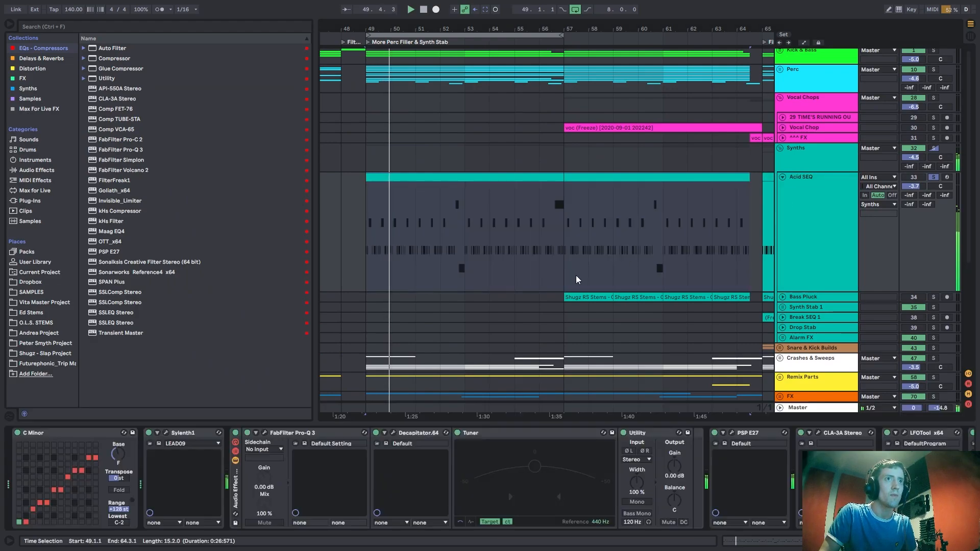
left_click(166, 434)
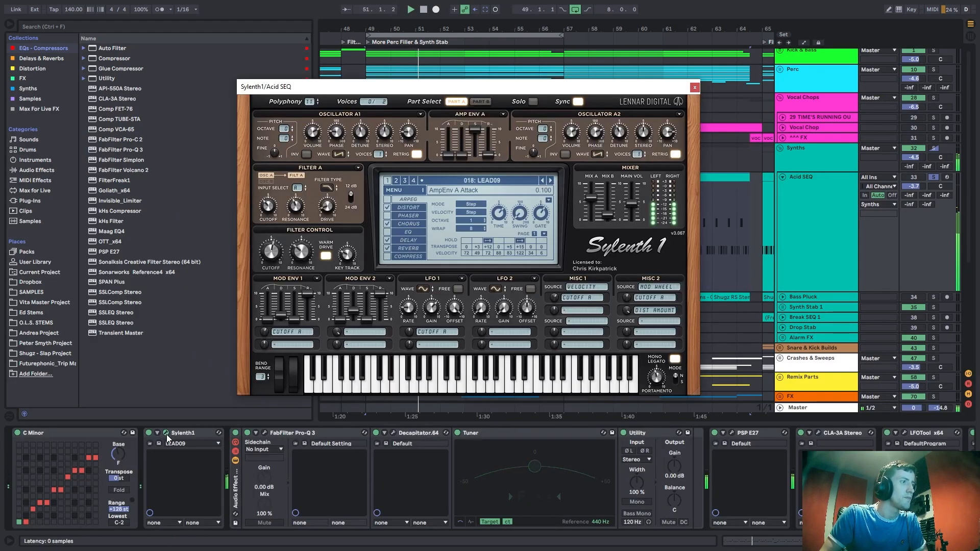
left_click(699, 90)
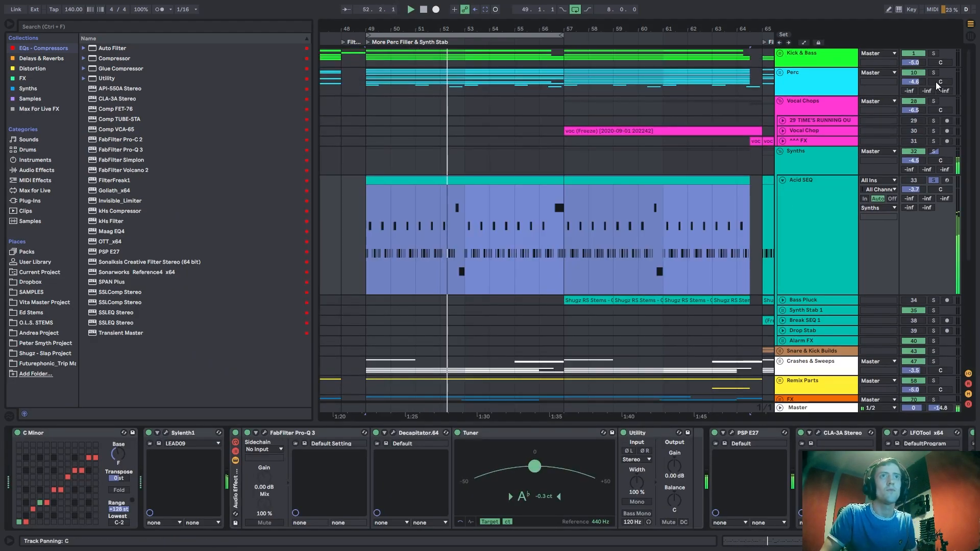
Listen to Acid SEQ with the Kick & Bass and Perc groups soloed, and return to Acid SEQ alone.
left_click(359, 237)
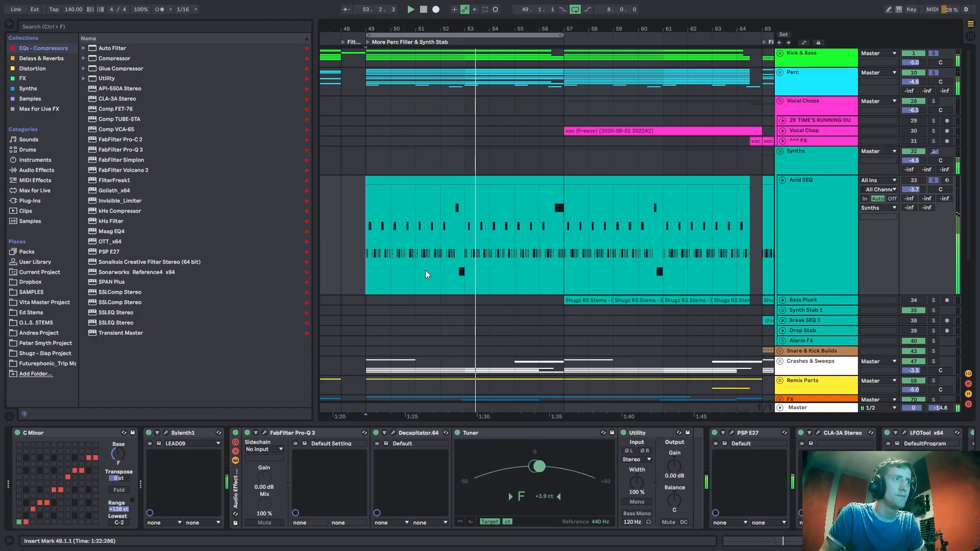
scroll(516, 102, "up", 3)
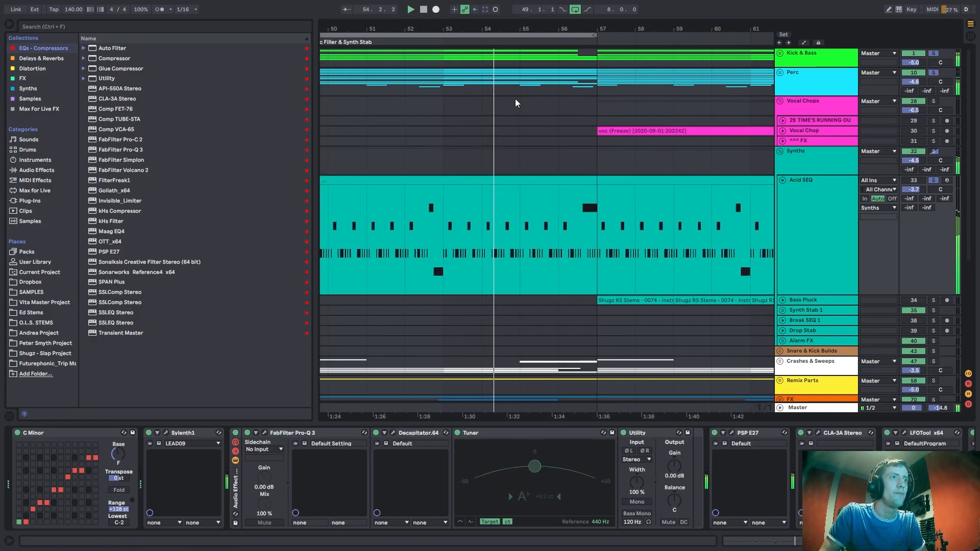
left_click(558, 219)
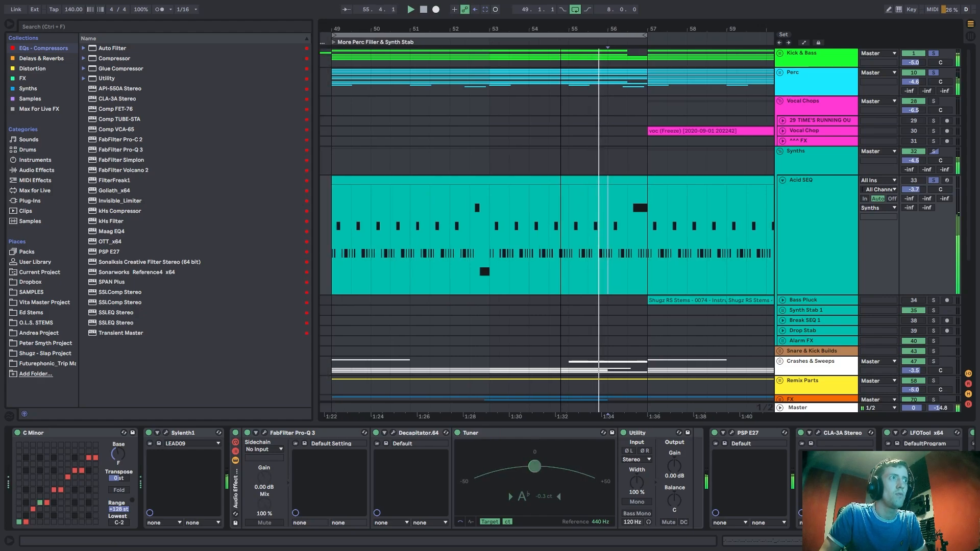
left_click(933, 181)
left_click(933, 180)
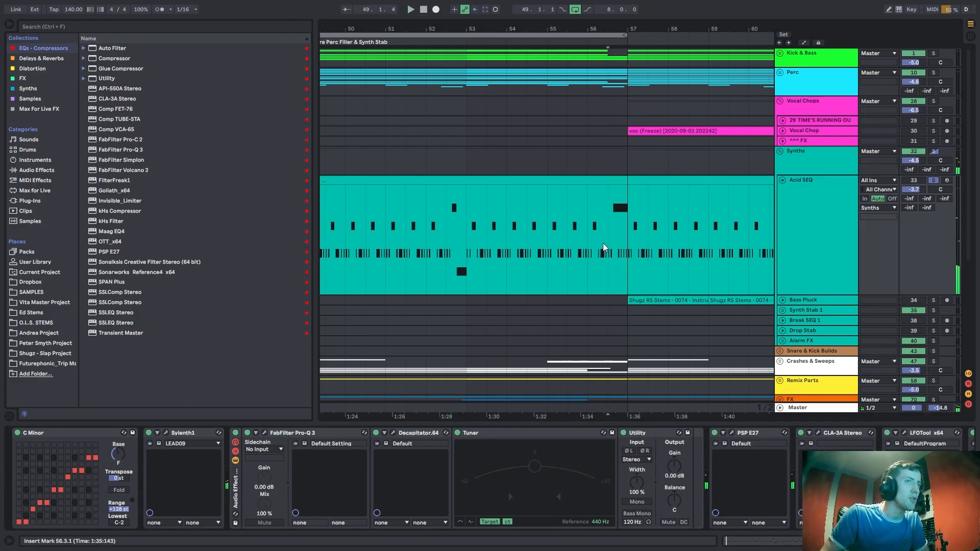
Check the Sylenth1 settings and play the Acid SEQ clip's notes from 8.1.1 to examine the long final note.
left_click(170, 434)
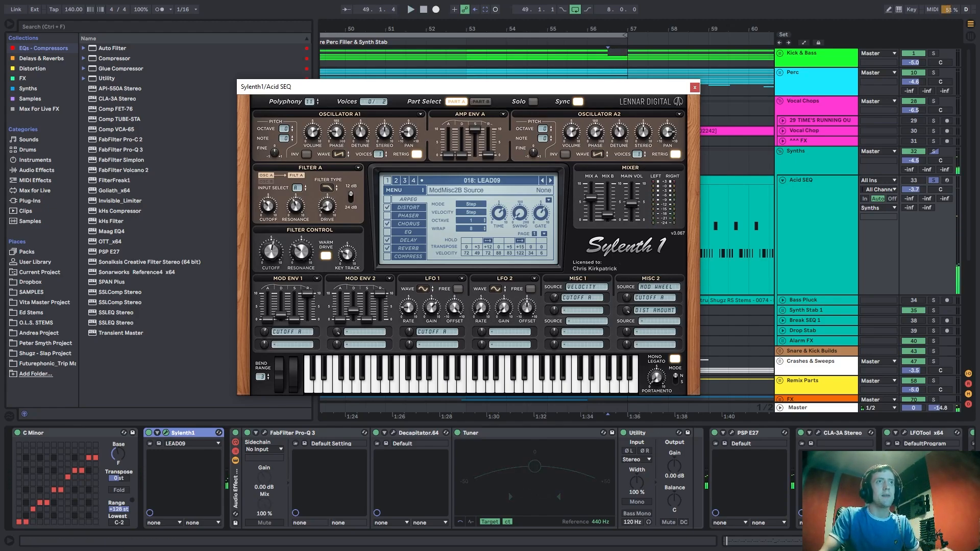
left_click(694, 86)
left_click(619, 177)
double_click(619, 177)
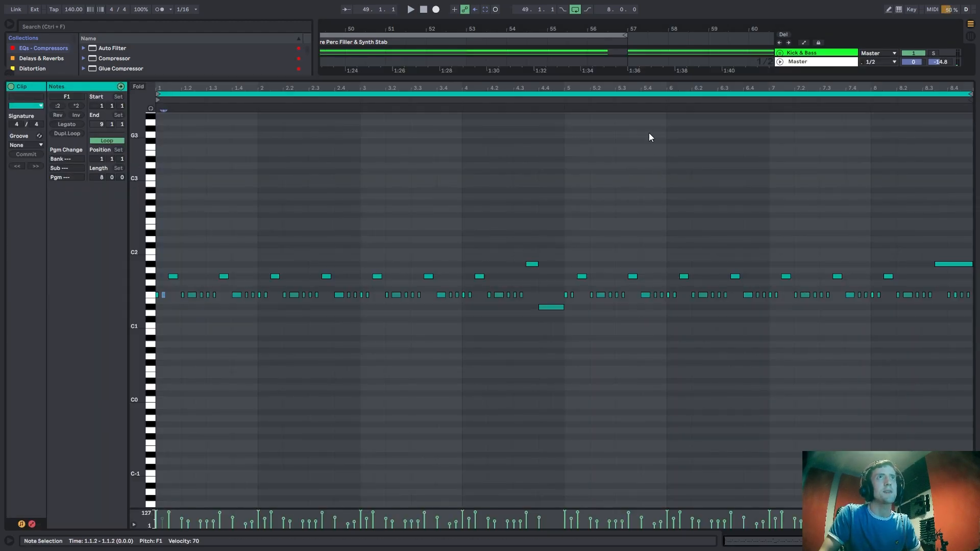
scroll(633, 169, "up", 2)
left_click(781, 114)
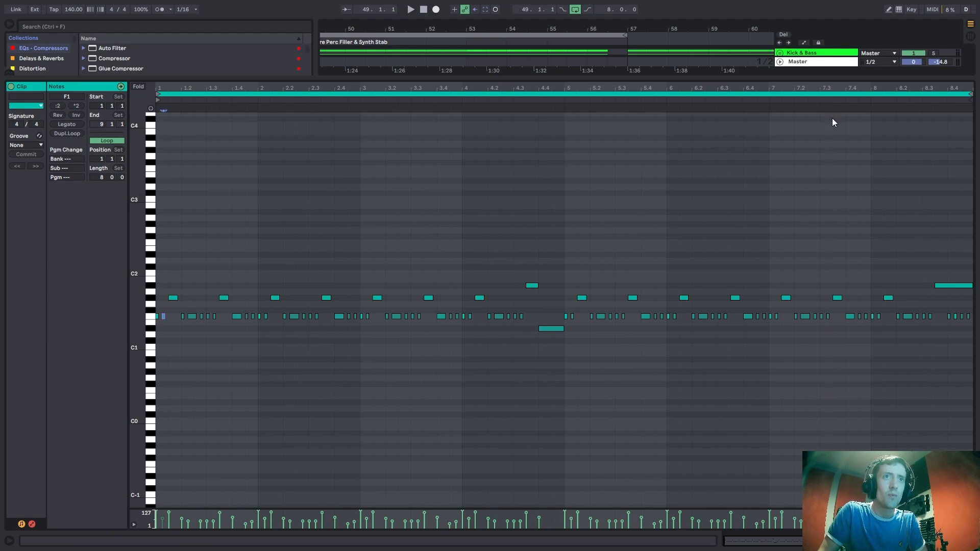
left_click(887, 284)
key("space")
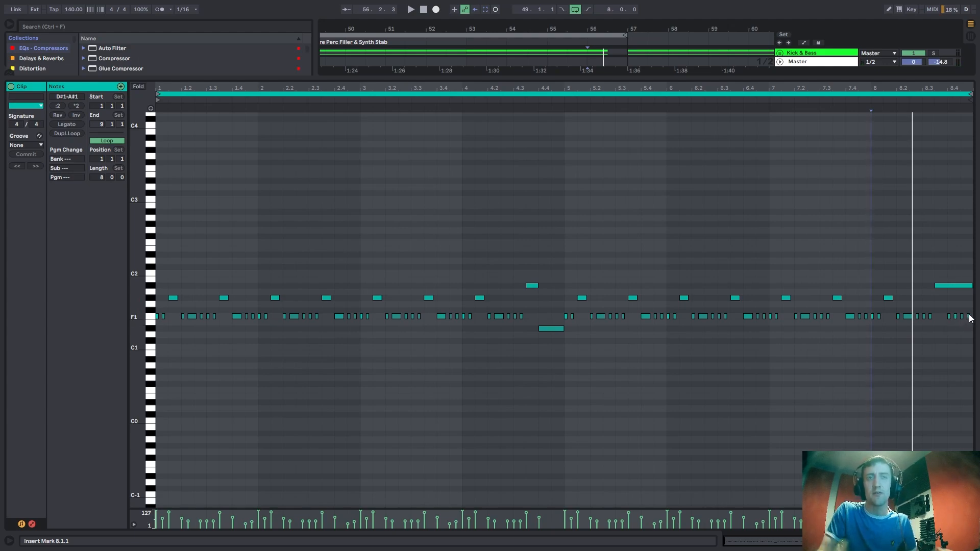
Open Sylenth1 on the Acid SEQ track, move its window aside, and set the portamento time to 93.750 ms.
key("ctrl+alt+l")
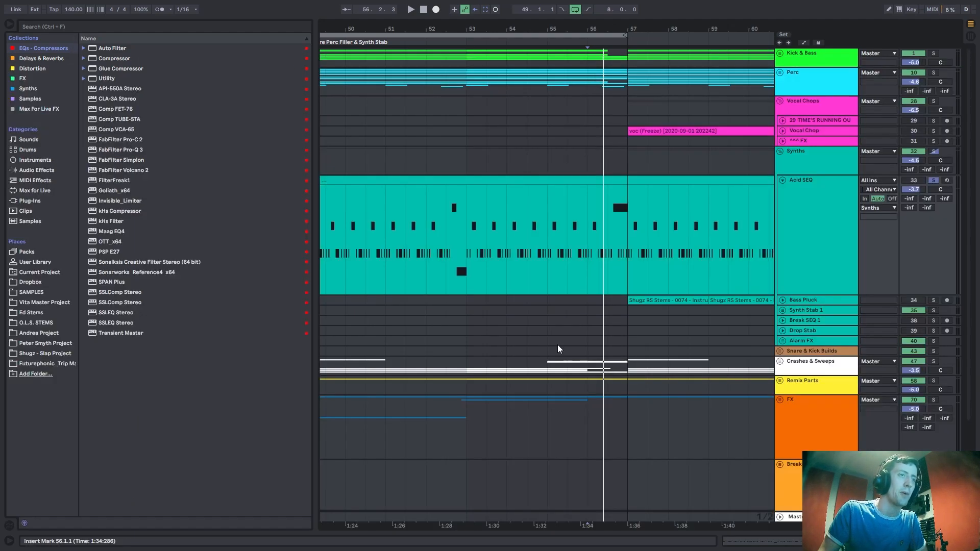
double_click(791, 225)
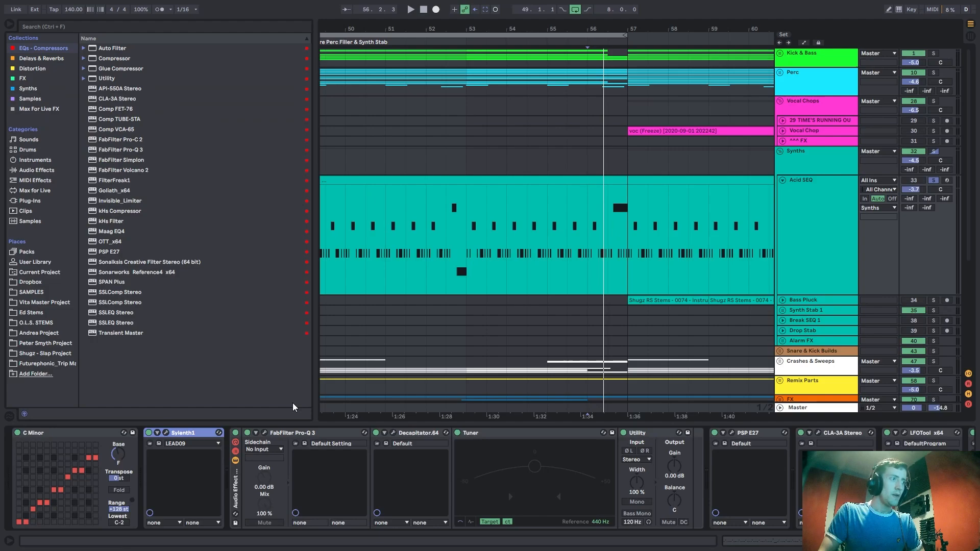
left_click(165, 433)
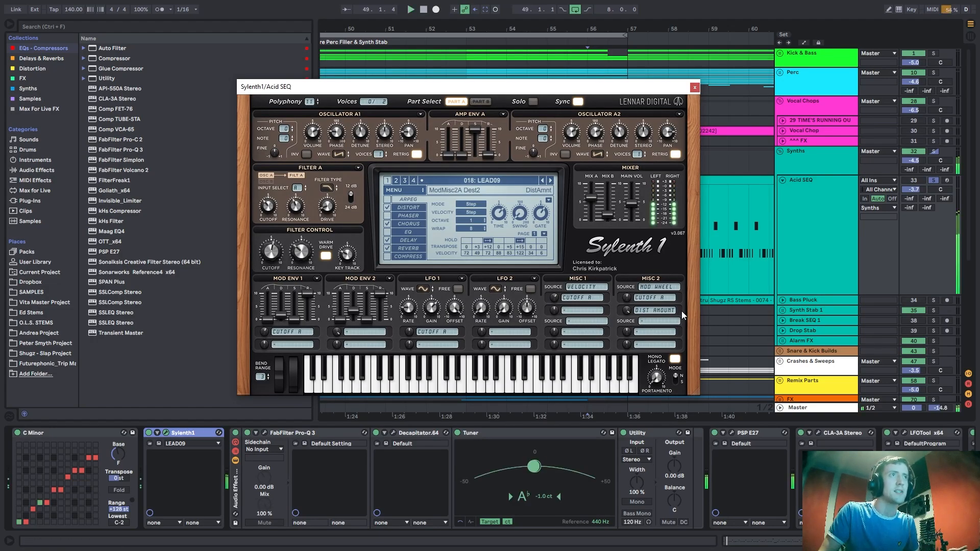
mouse_move(606, 92)
left_mouse_down()
mouse_move(569, 156)
mouse_move(426, 162)
left_mouse_up()
left_click(608, 230)
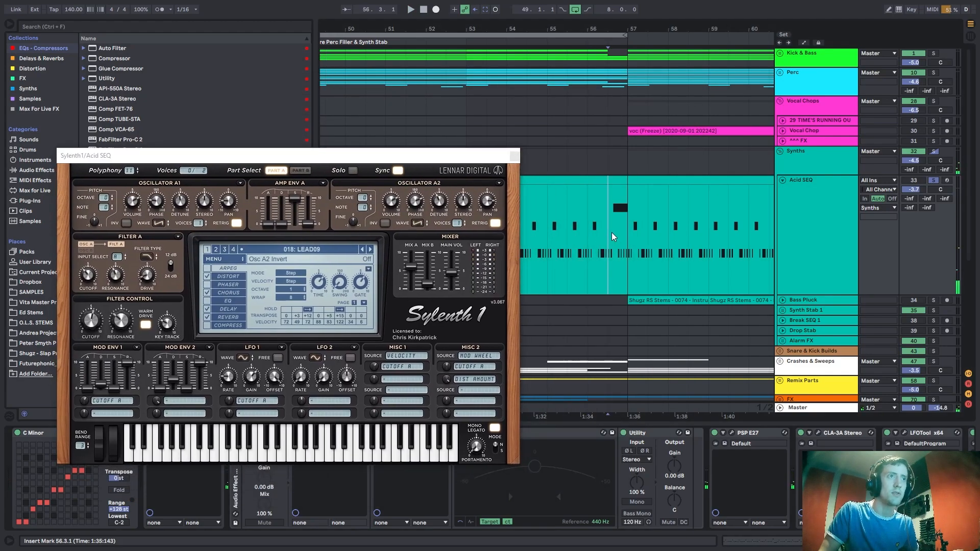
scroll(608, 229, "up", 2)
key("space")
key("space")
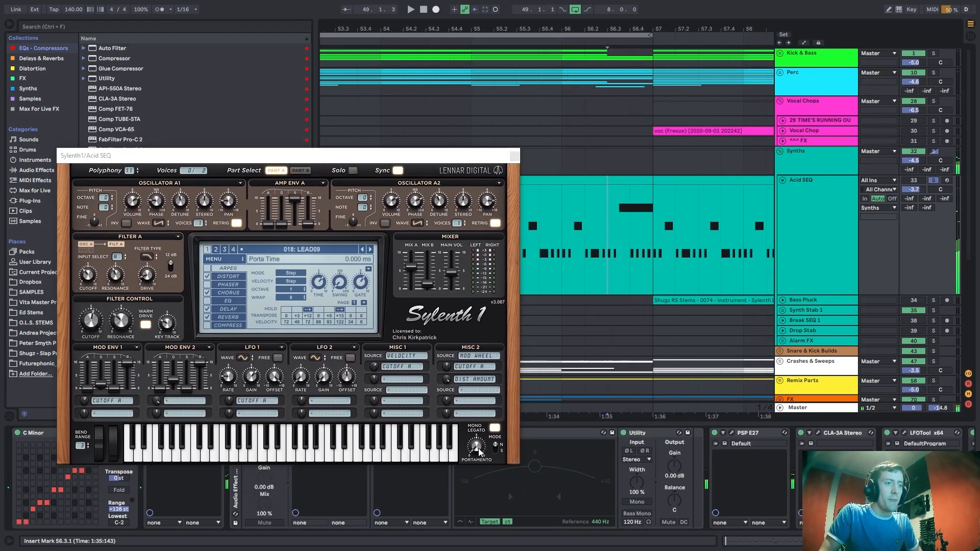
mouse_move(478, 447)
left_mouse_down()
mouse_move(484, 421)
mouse_move(478, 449)
left_mouse_up()
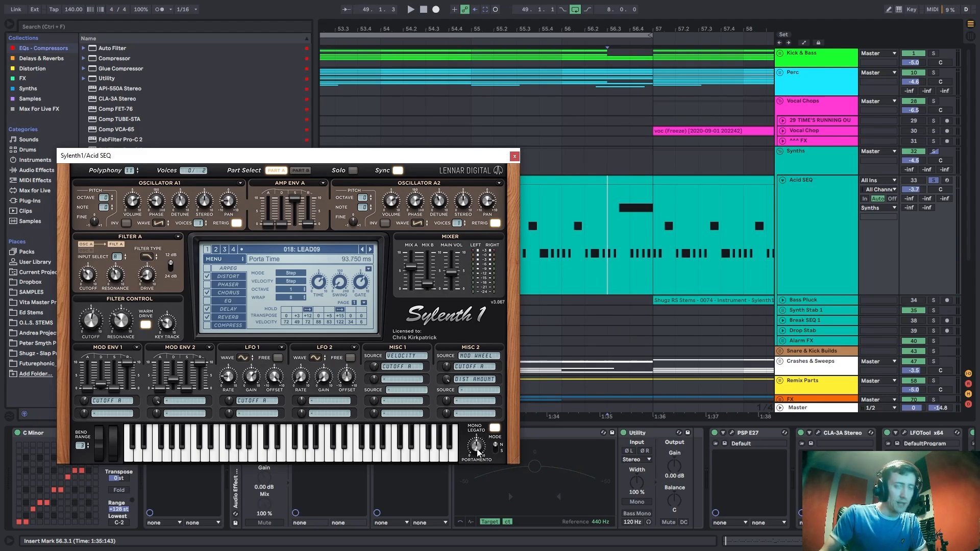
Open the Acid SEQ clip's notes and examine the overlapping notes at the end of bar 8 during playback.
double_click(625, 176)
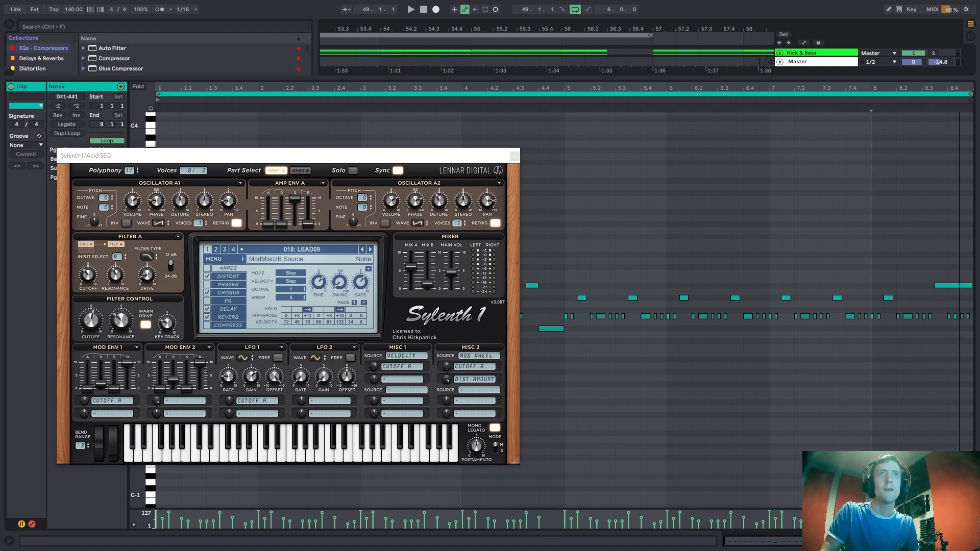
left_click_drag(966, 87, 829, 309)
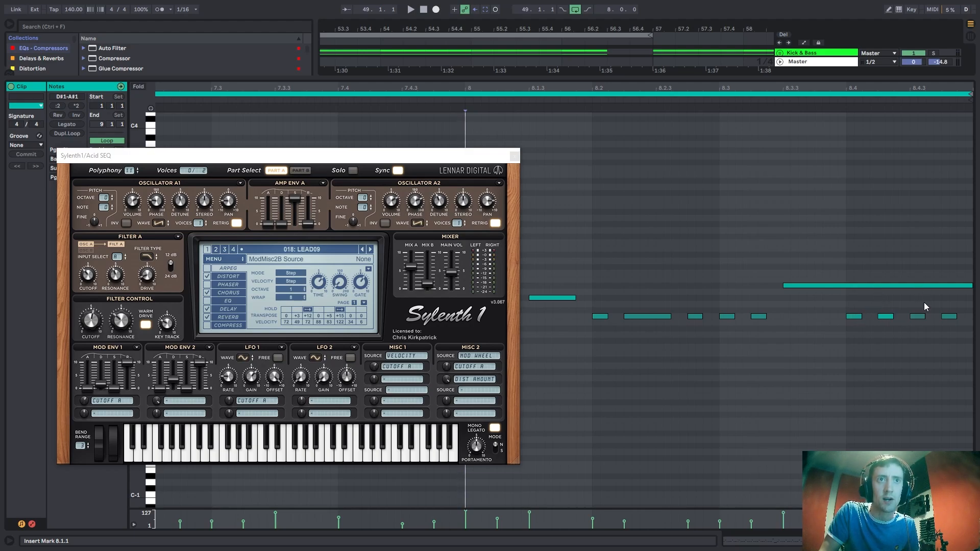
key("space")
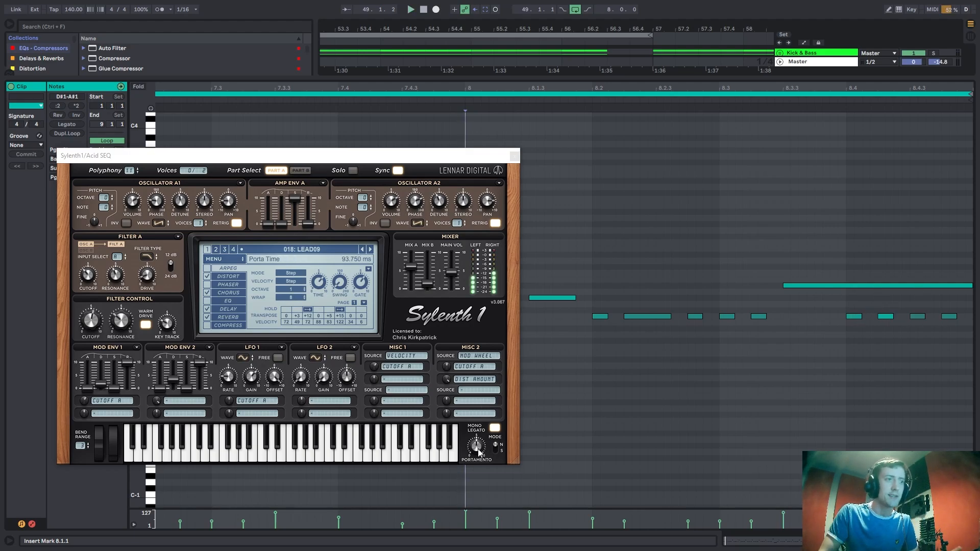
key("space")
key("space")
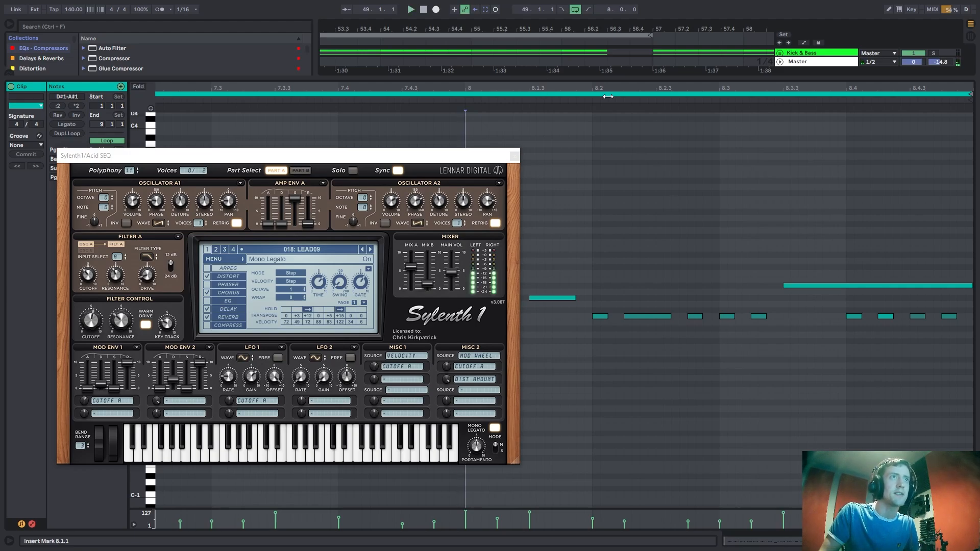
Loop the arrangement from 56.3.1 to 57.1.1 and set Sylenth1's portamento time to 53.338 ms.
left_click(597, 80)
left_click(600, 247)
left_click_drag(607, 239, 654, 231)
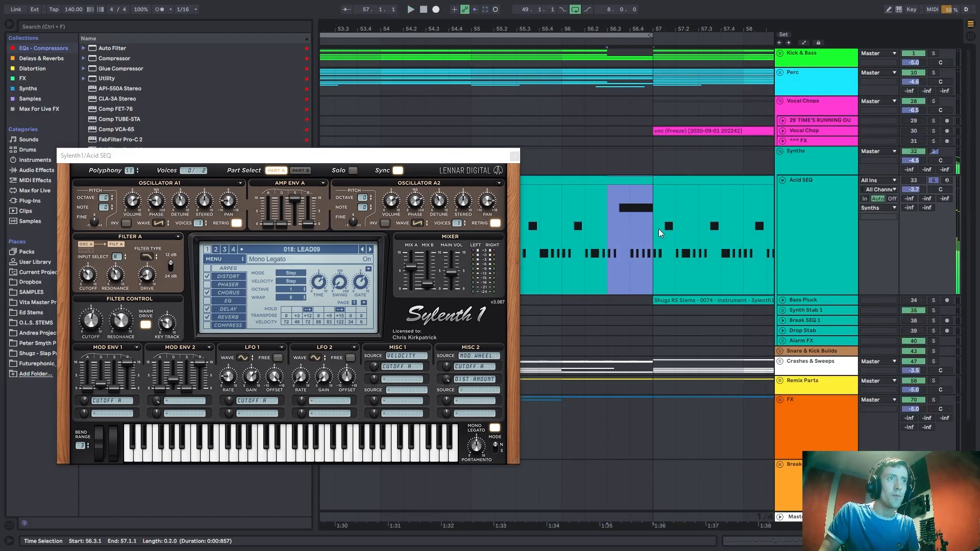
key("ctrl+l")
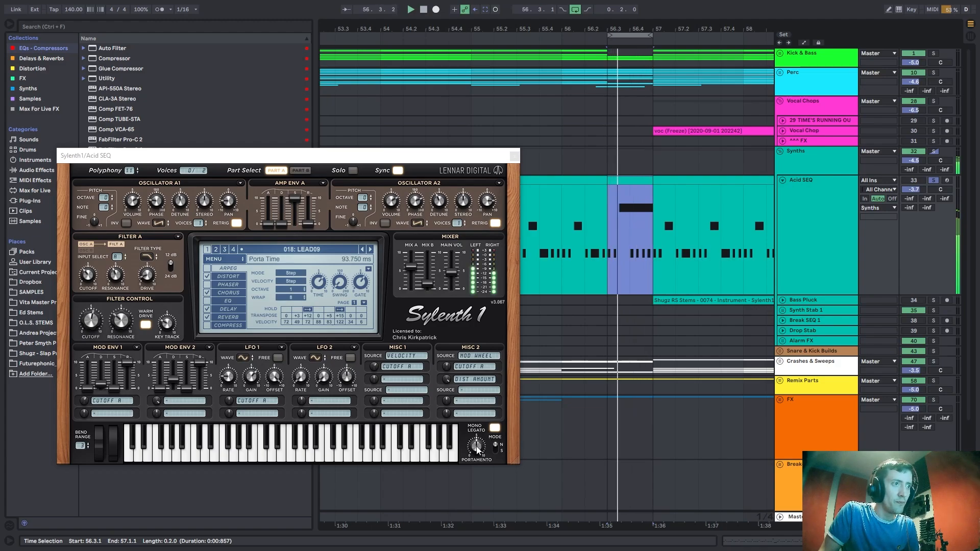
left_click_drag(493, 417, 491, 472)
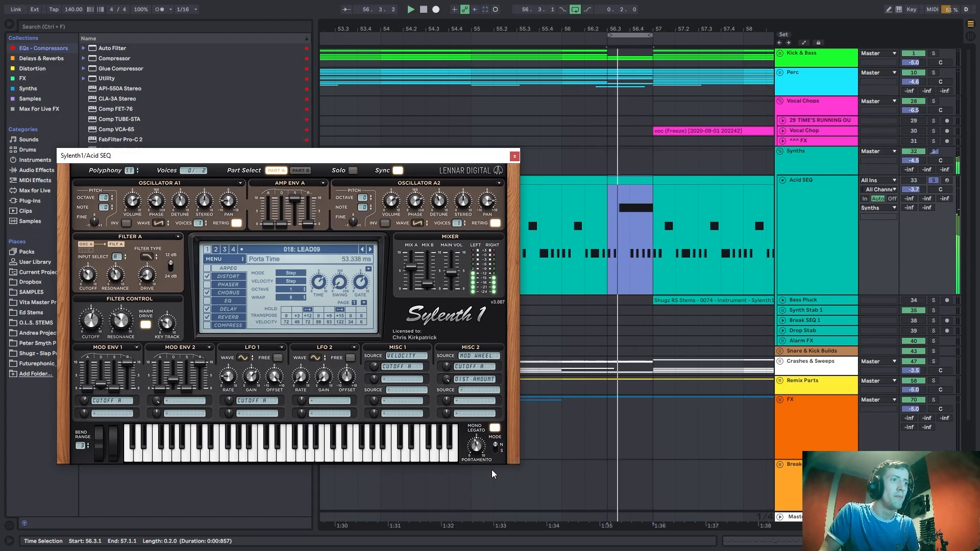
left_click(514, 157)
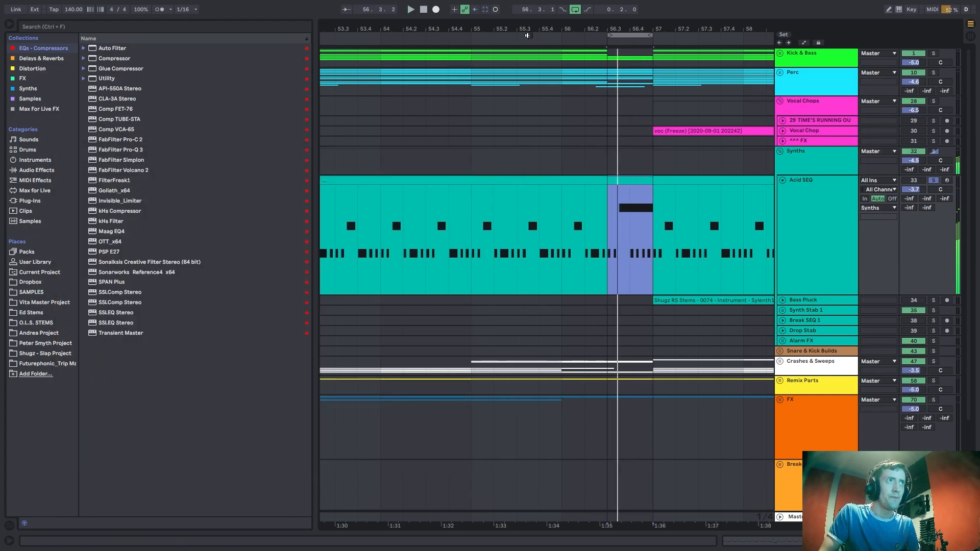
Loop the arrangement from 53.1.1 to 57.1.1 and play Acid SEQ with the Kick & Bass group also soloed.
key("minus")
key("minus")
left_click(421, 250)
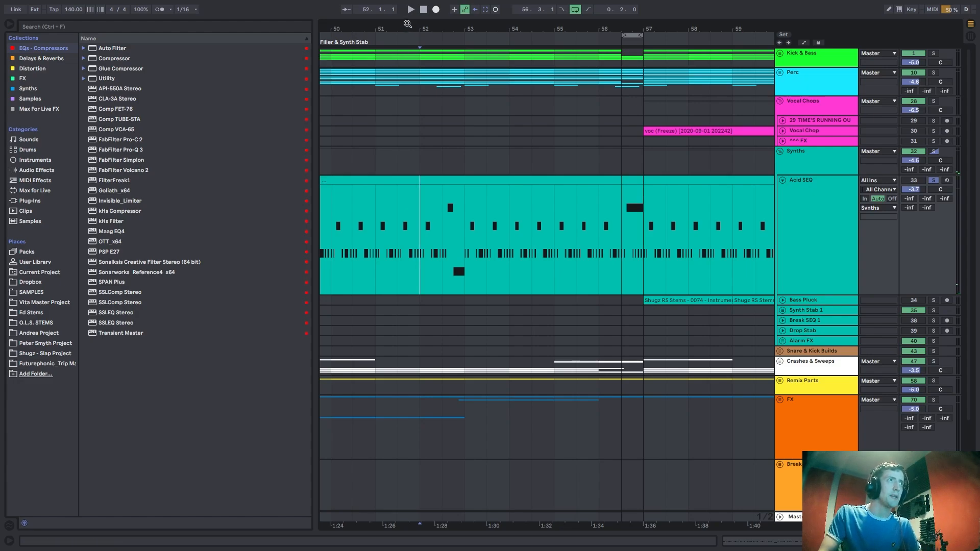
left_click_drag(407, 25, 467, 24)
left_click_drag(515, 249, 701, 225)
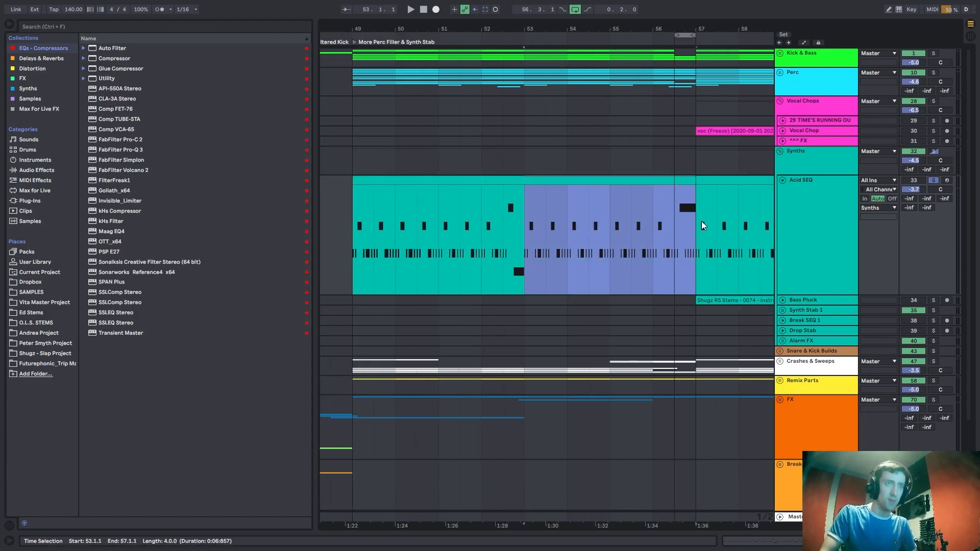
key("ctrl+l")
key("space")
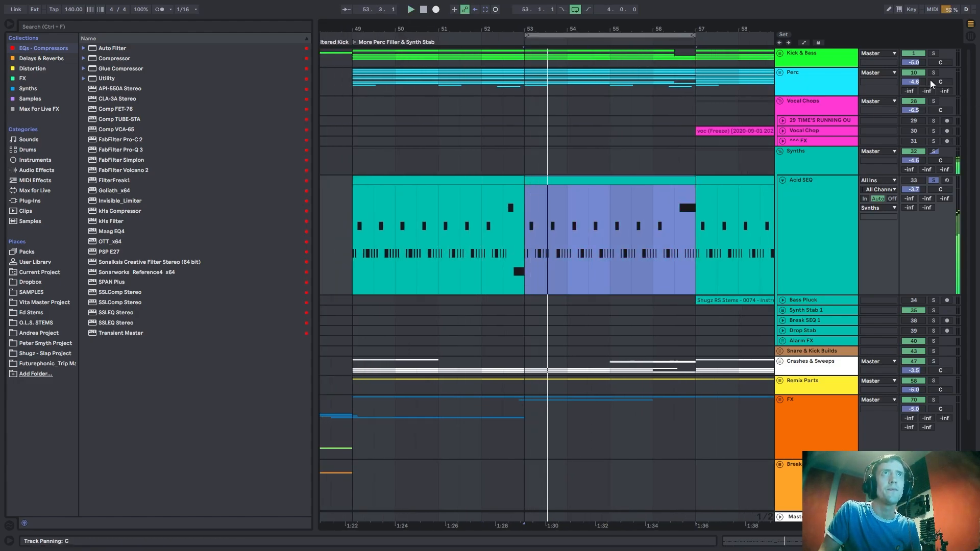
left_click(933, 53, "ctrl")
key("space")
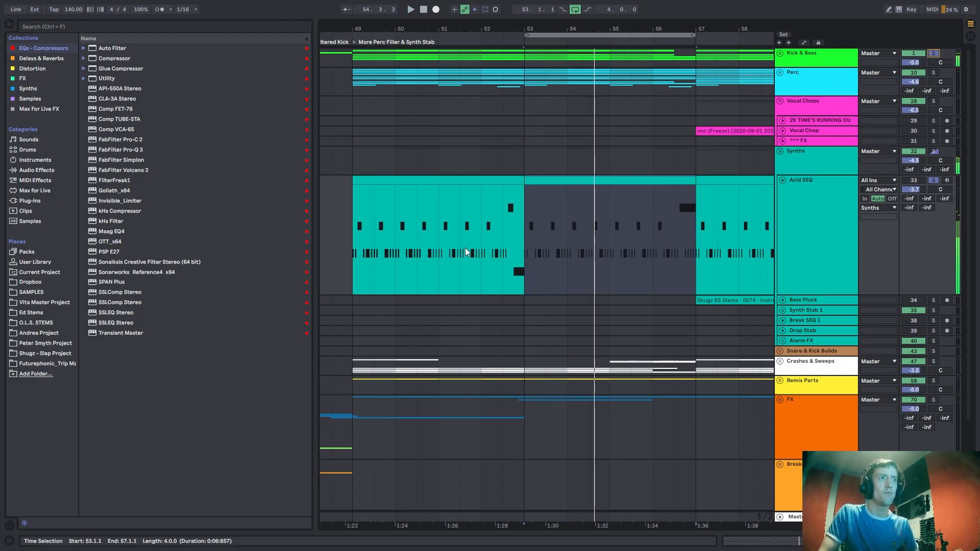
Play the arrangement from 53.1.1, stop it, then collapse the Acid SEQ track and show its device chain.
left_click(524, 246)
key("space")
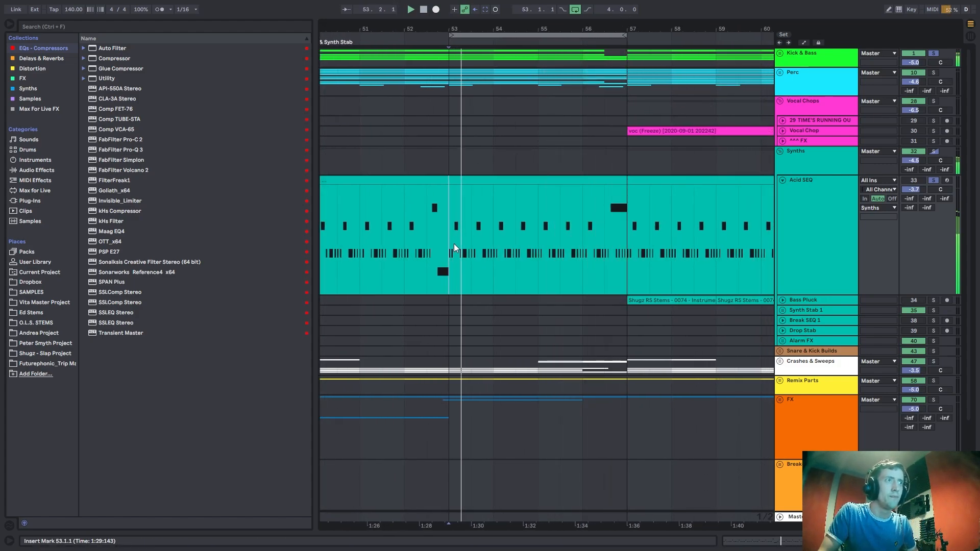
left_click(823, 201)
left_click(801, 172)
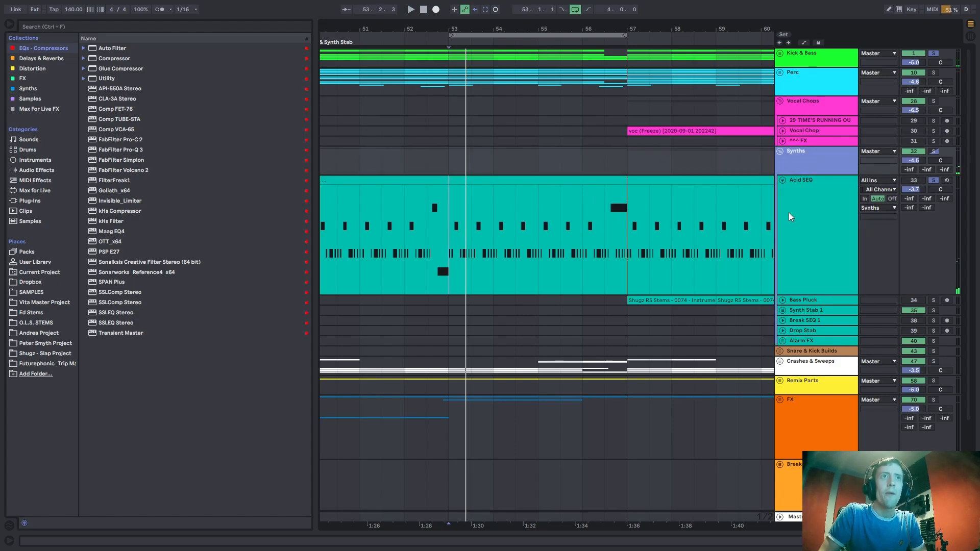
left_click(783, 180)
double_click(802, 181)
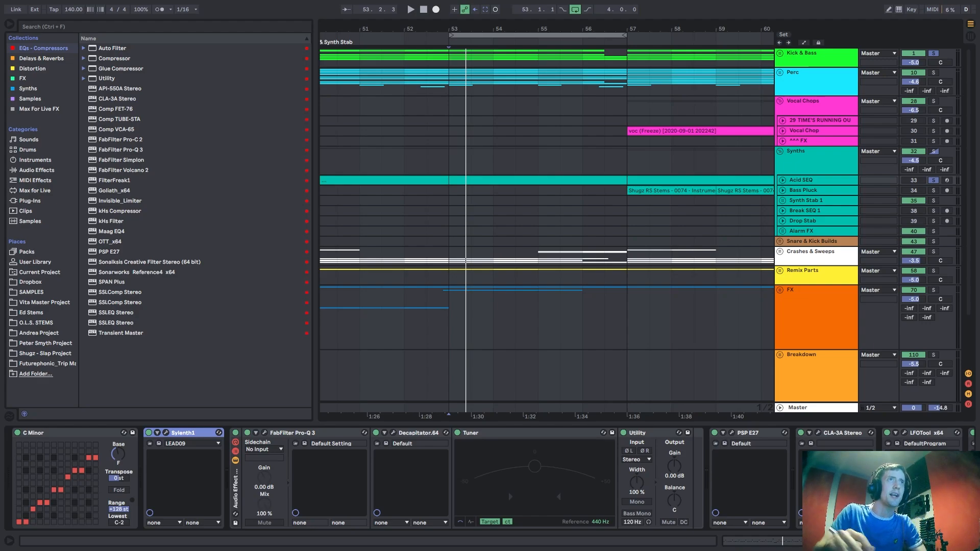
Highlight the Synths group from 53.1.1 to 57.1.1, then clear the selection.
left_click(452, 160)
left_click_drag(505, 29, 494, 47)
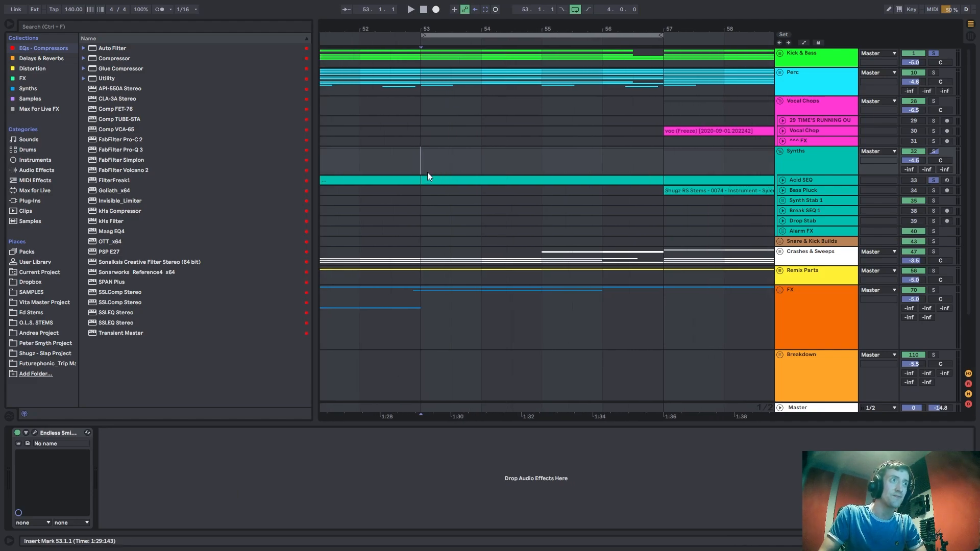
left_click_drag(425, 47, 425, 41)
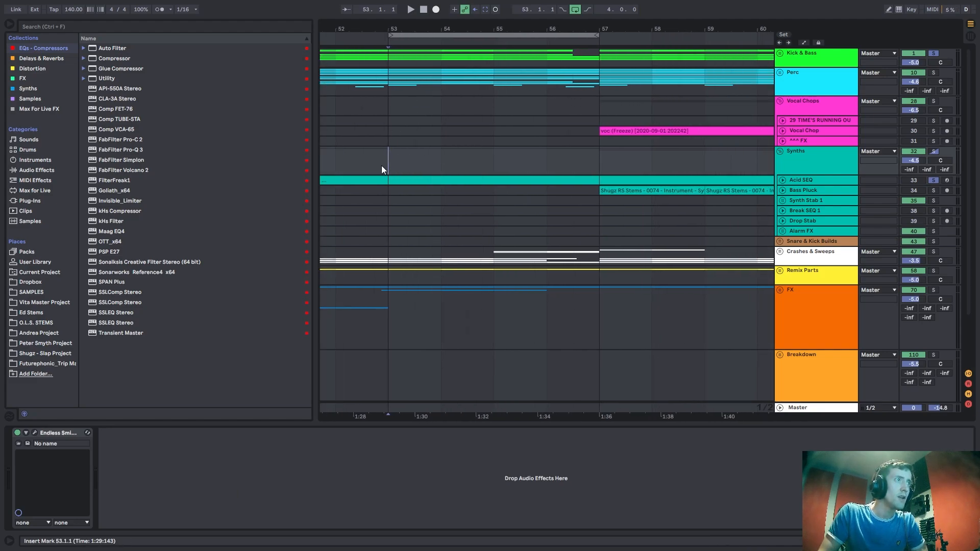
left_click_drag(401, 153, 619, 162)
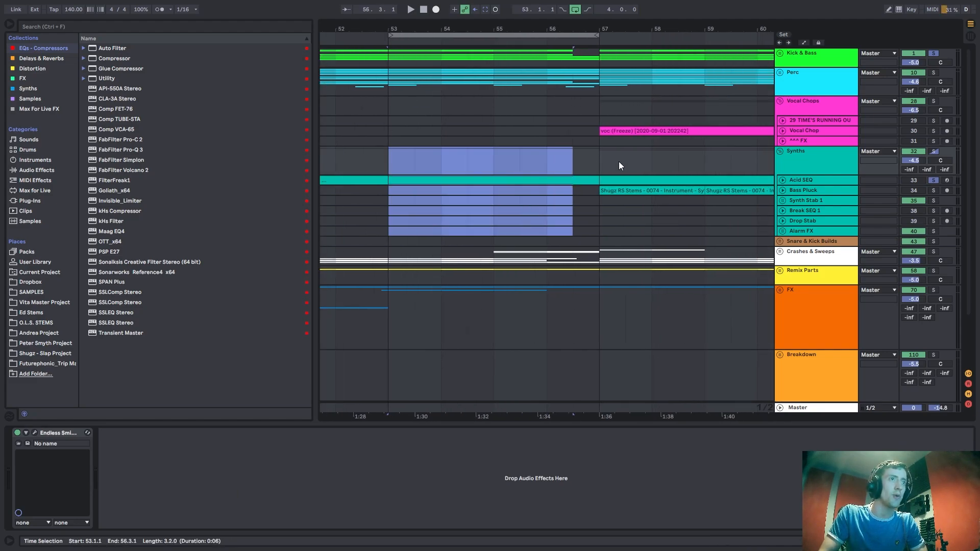
left_click_drag(386, 167, 596, 167)
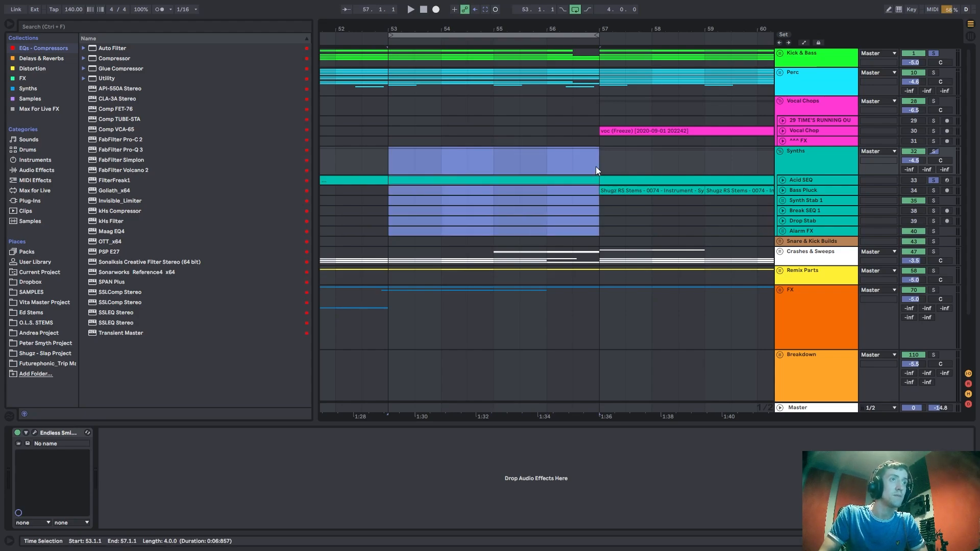
left_click(391, 164)
Highlight the Perc group from 53.1.1 to 57.1.1, then return the insert marker to 53.1.1.
left_click(386, 81)
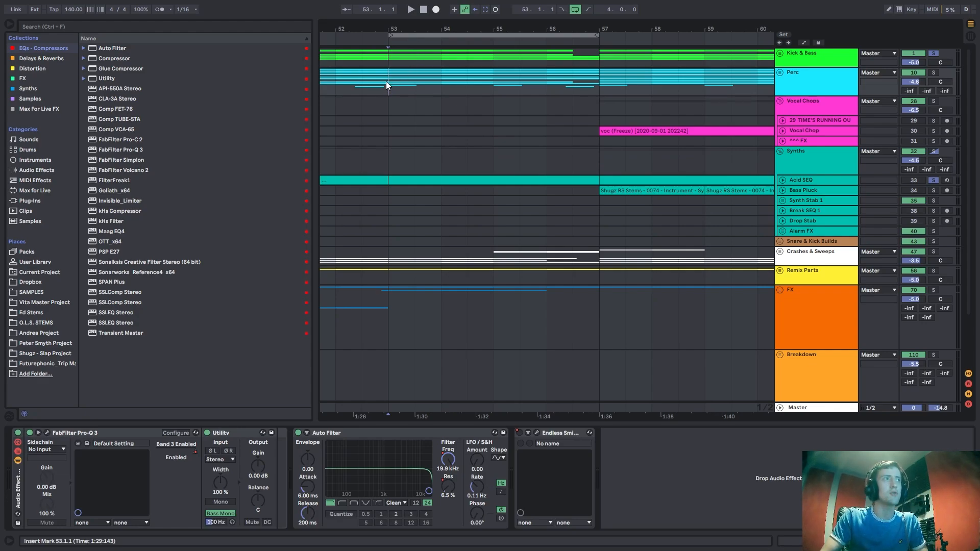
left_click_drag(387, 81, 619, 81)
left_click_drag(418, 75, 622, 79)
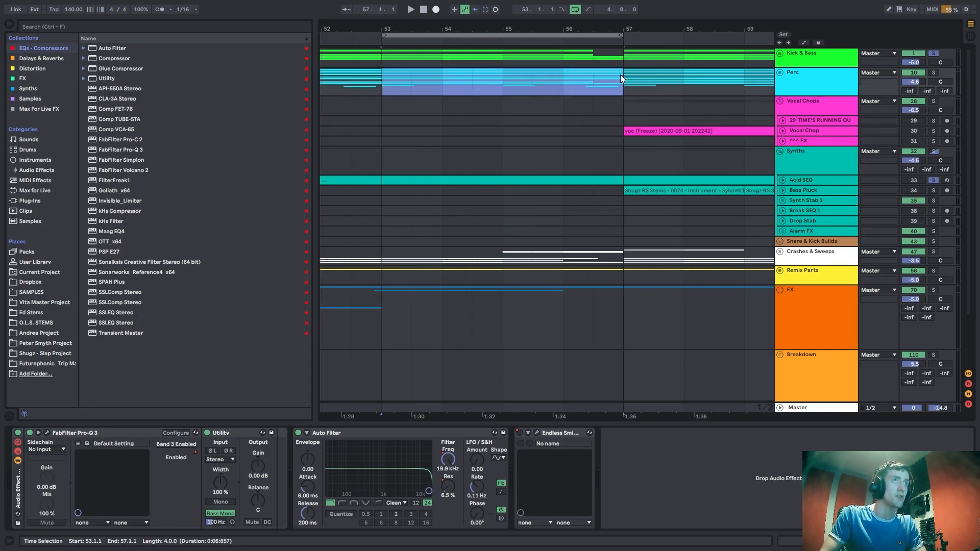
left_click(385, 88)
scroll(648, 191, "down", 2)
scroll(647, 191, "up", 2)
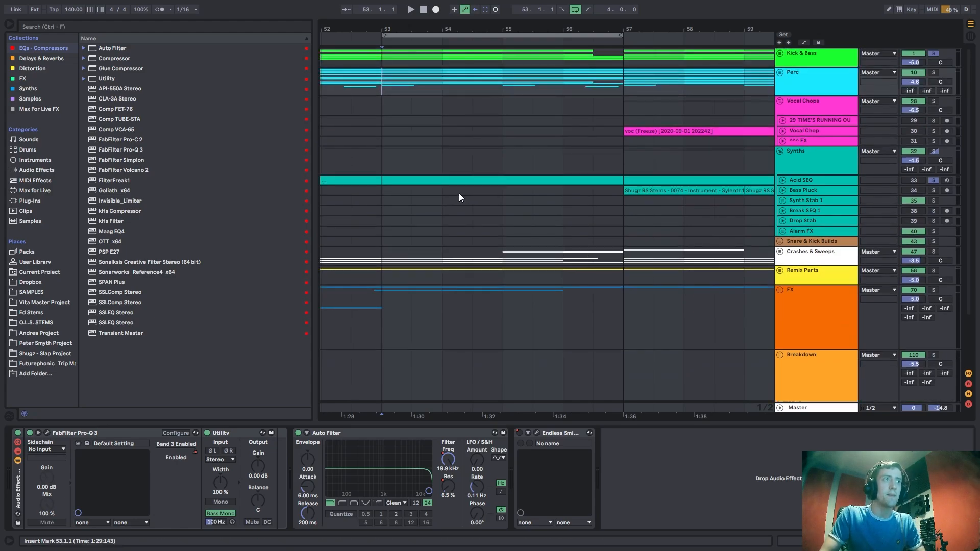
Expand the Acid SEQ track to reveal its notes and display its device chain.
left_click(810, 160)
left_click(782, 179)
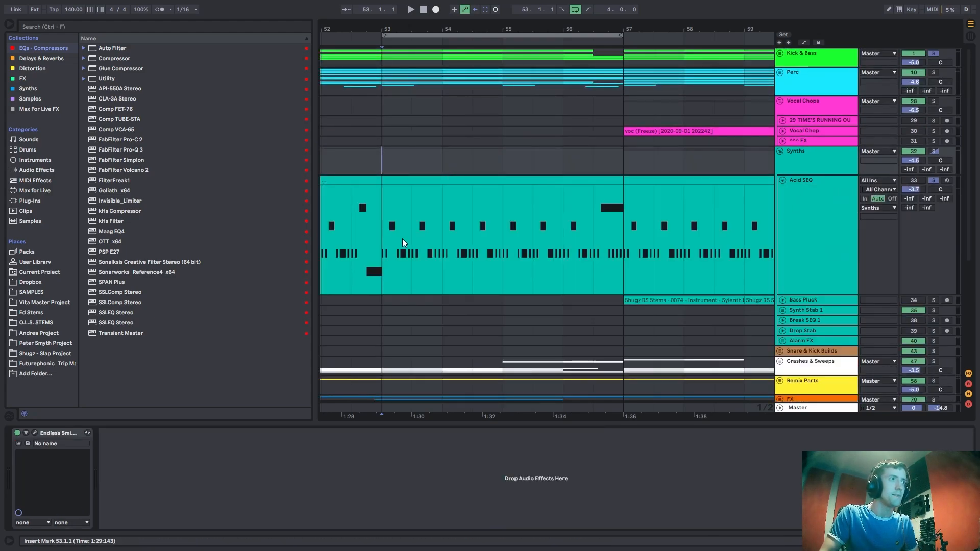
left_click(411, 248)
left_click_drag(388, 246, 654, 244)
left_click(654, 244)
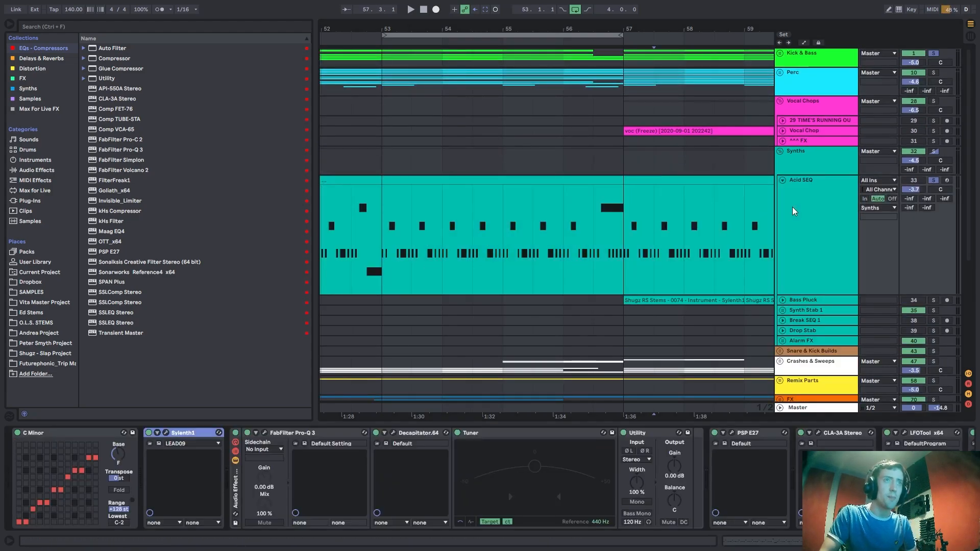
left_click(266, 432)
left_click(267, 431)
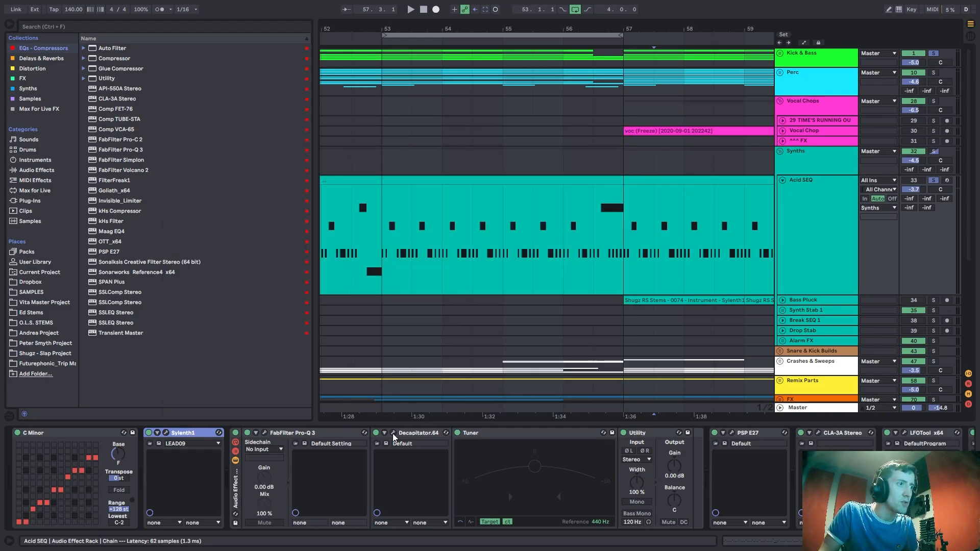
Open Decapitator on the Acid SEQ track, set the playback start to 53.1.1, and move the plug-in window clear of the device chain.
left_click(393, 434)
left_click_drag(555, 52, 406, 126)
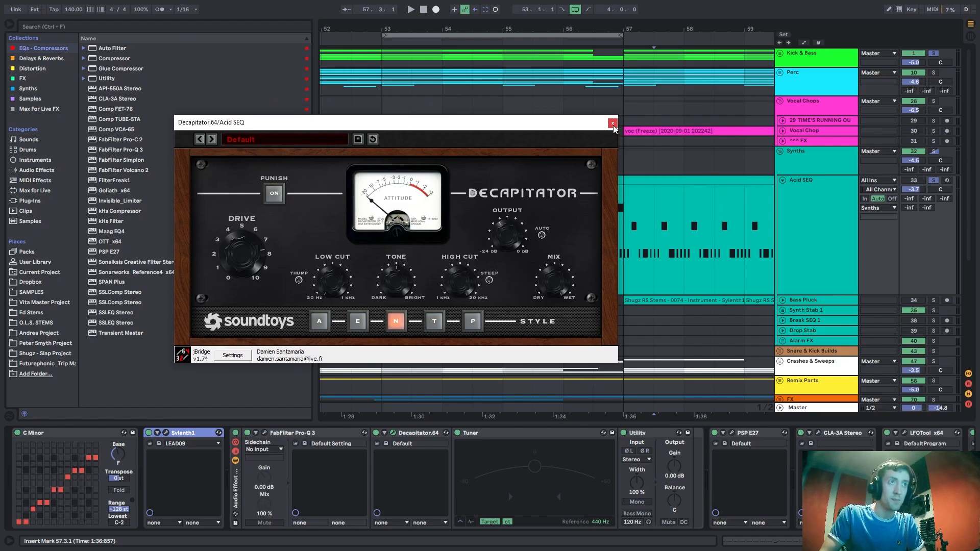
left_click_drag(527, 125, 508, 305)
left_click(394, 228)
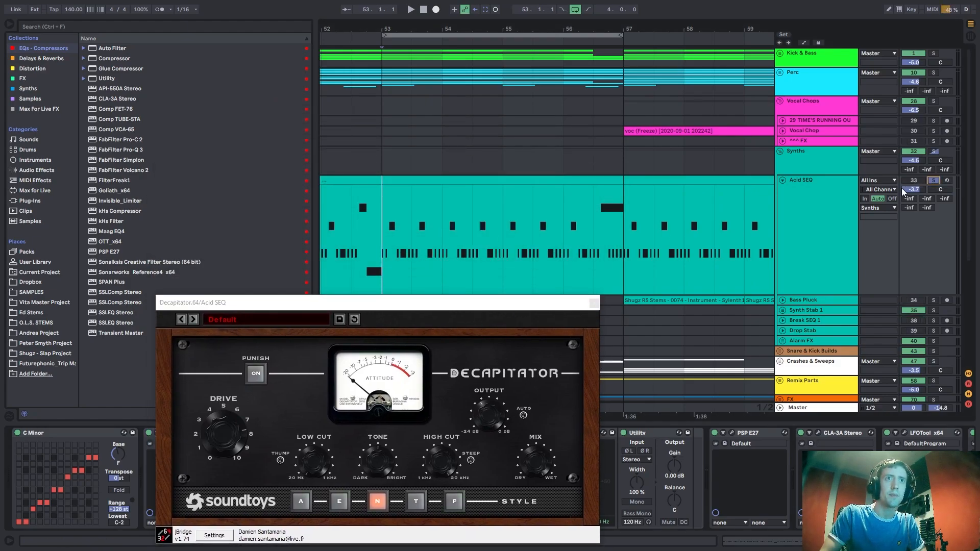
left_click_drag(448, 303, 518, 103)
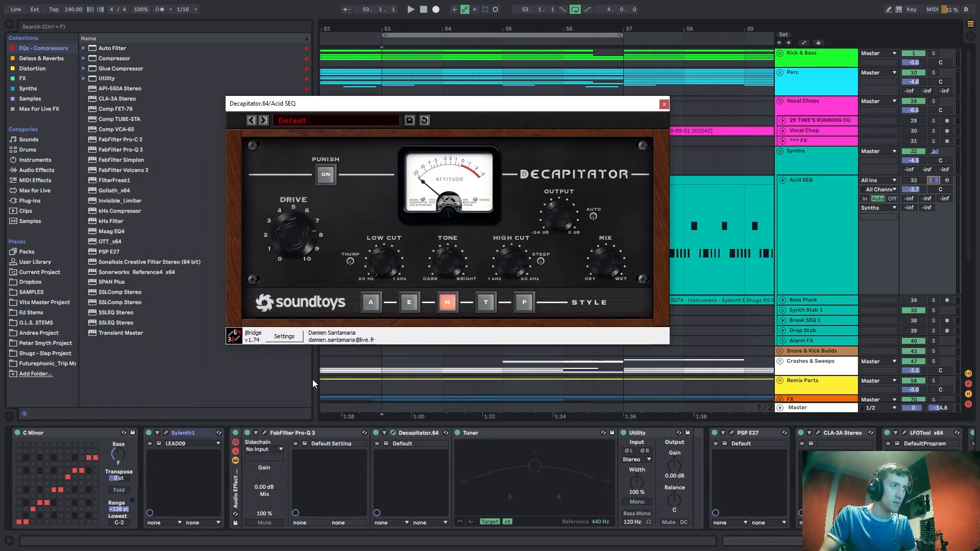
Play Acid SEQ while switching Decapitator off and on to compare the sound, then close its window.
key("space")
left_click(377, 432)
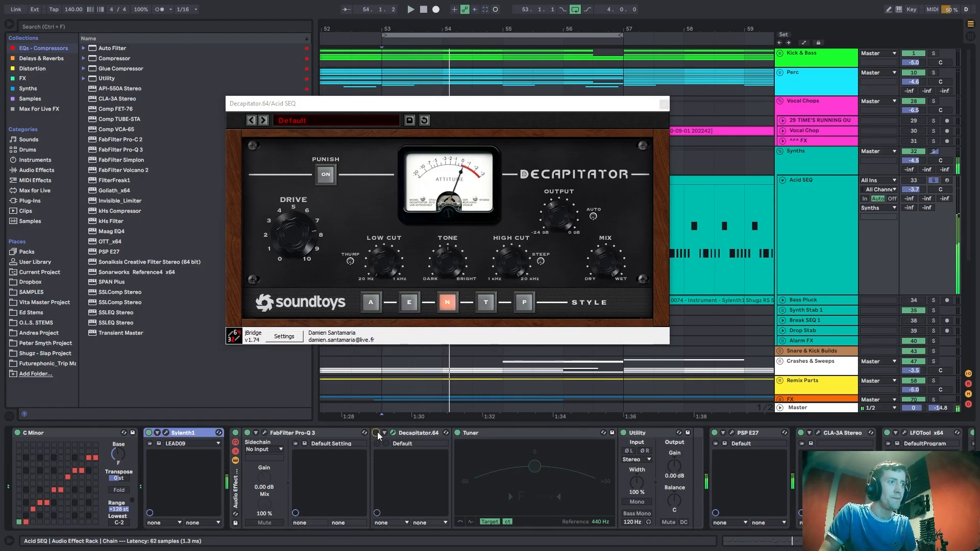
left_click(377, 432)
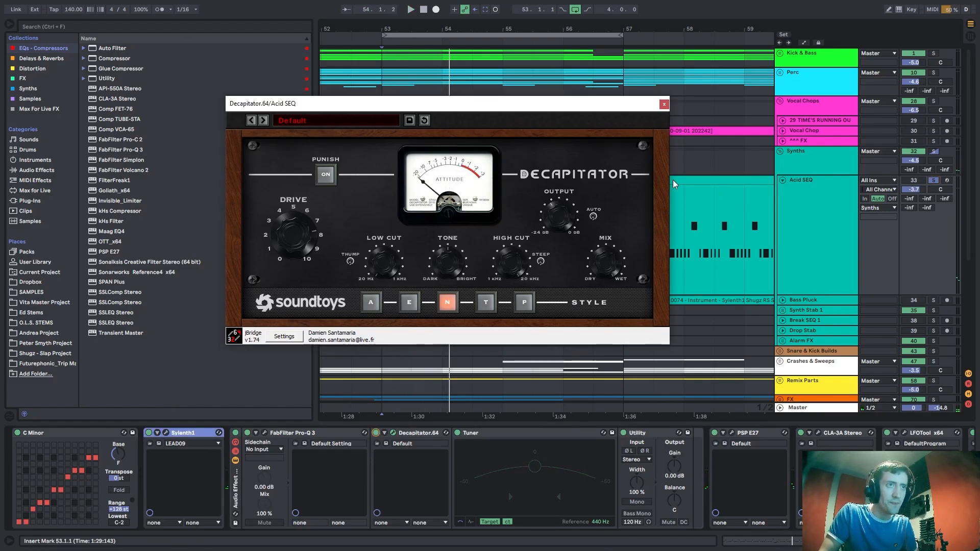
left_click(663, 105)
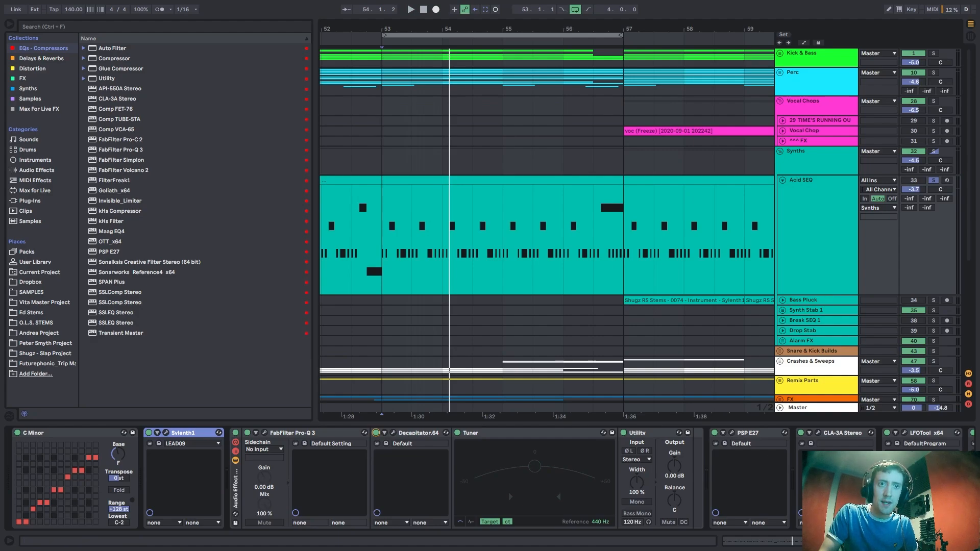
Open S1 Imager further along the Acid SEQ device chain, examine its width setting, and close it.
scroll(490, 480, "right", 10)
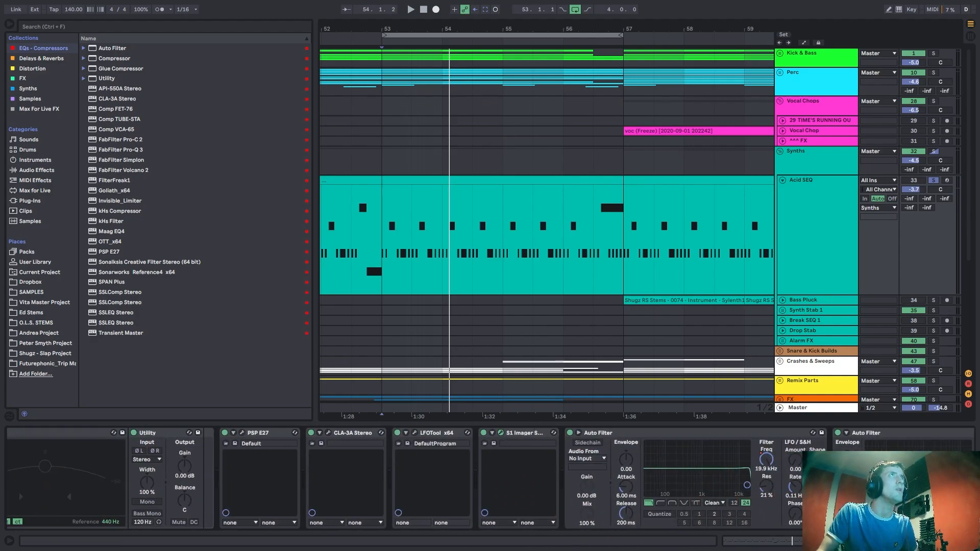
left_click_drag(508, 6, 489, 169)
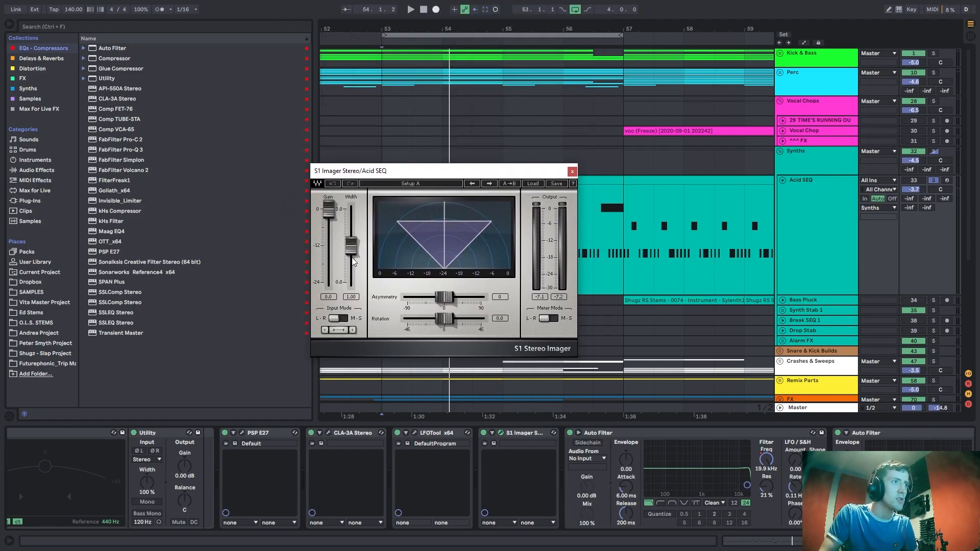
left_click(572, 171)
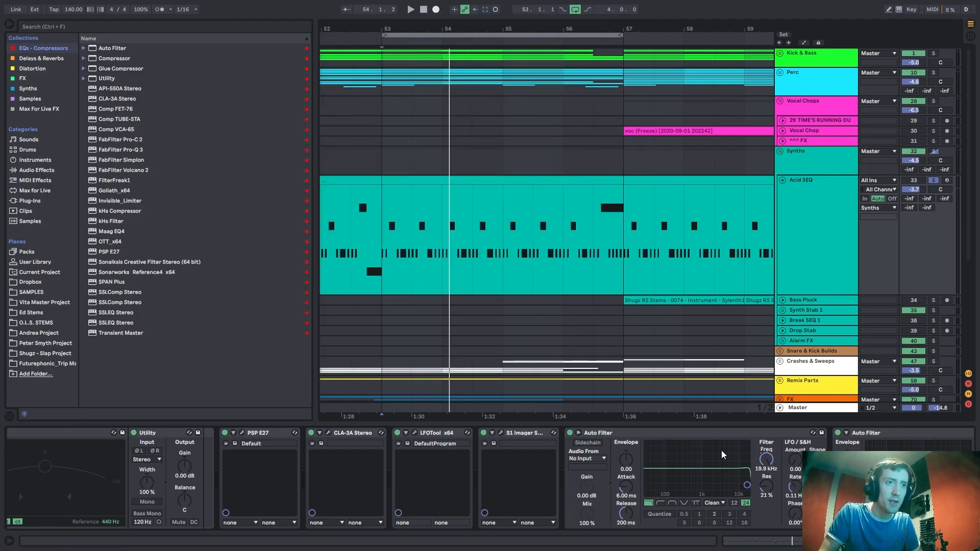
scroll(490, 480, "left", 10)
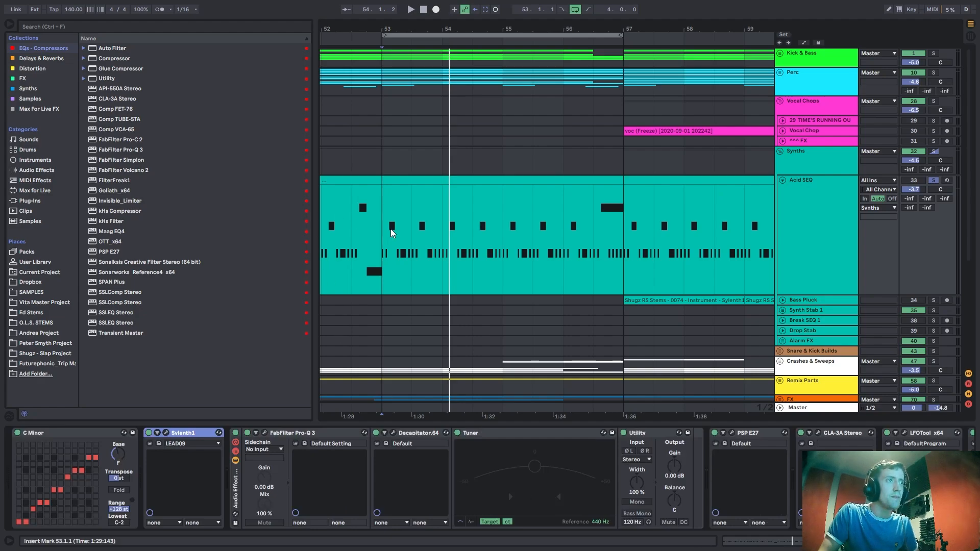
Set the playback start to 53.1.1 and briefly inspect the Sylenth1 window on the Acid SEQ track.
left_click(390, 228)
left_click_drag(423, 29, 497, 21)
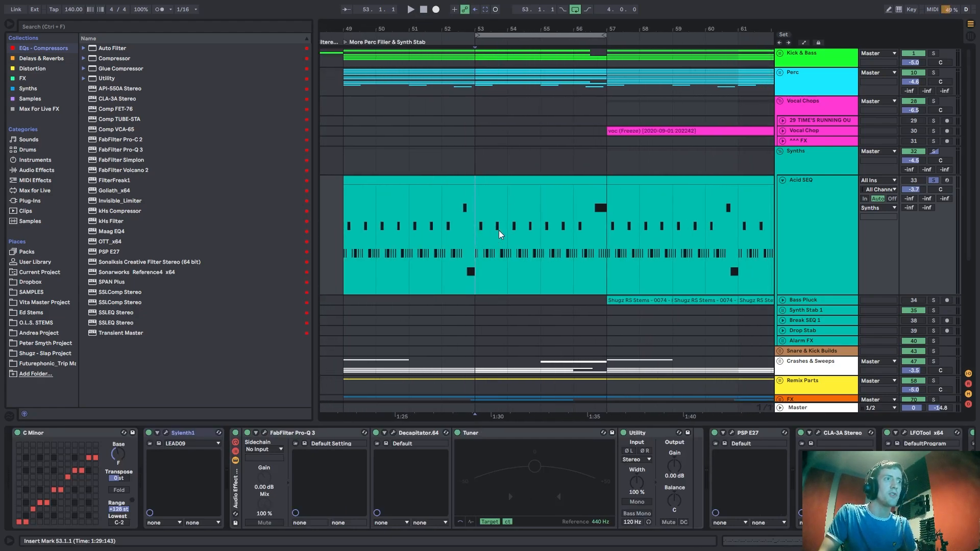
double_click(802, 229)
left_click(166, 434)
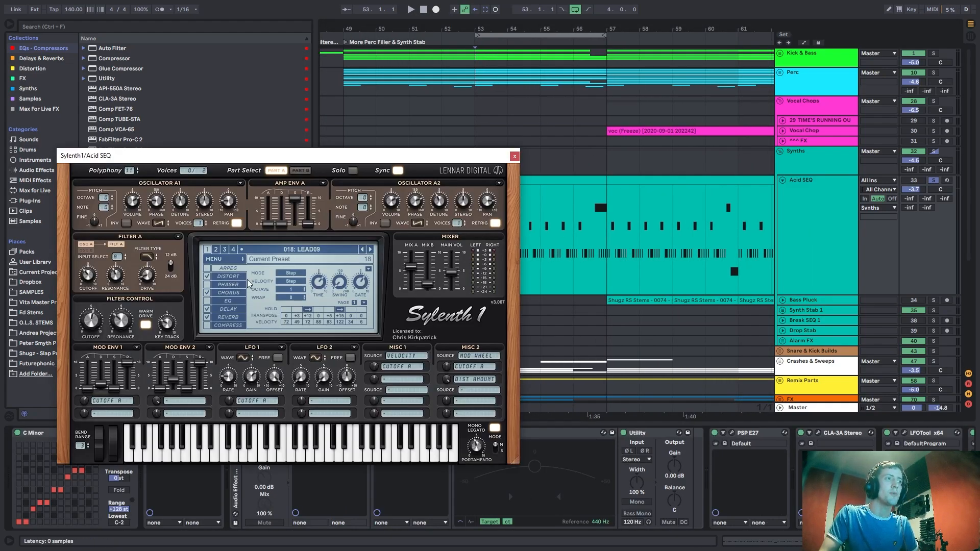
left_click(514, 155)
Play from 53.1.1 and add the Perc and Kick & Bass groups to the soloed Acid SEQ.
key("space")
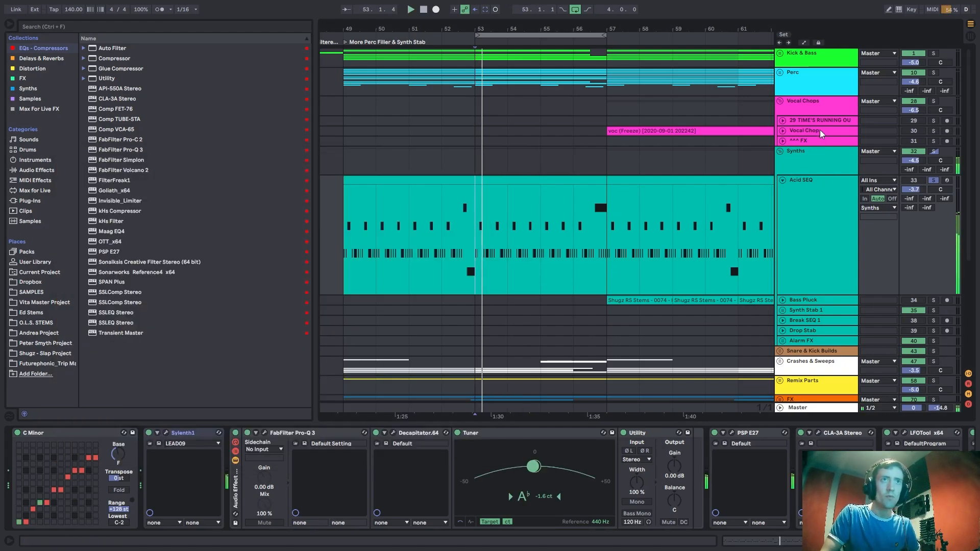
left_click(934, 73, "ctrl")
left_click(934, 53, "ctrl")
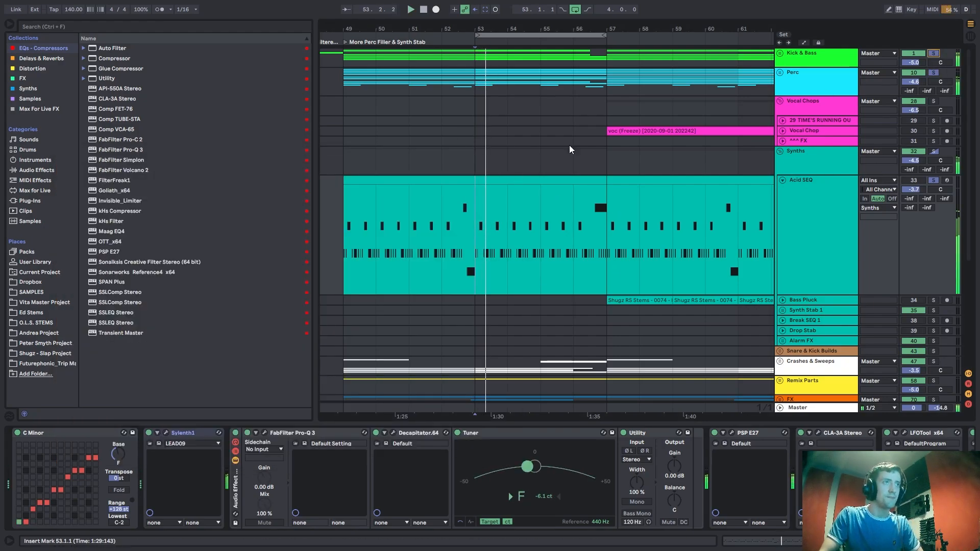
Expand the Bass Pluck track, turn off the arrangement loop, and play on from 56.1.1 past bar 57.
scroll(668, 165, "down", 1)
left_click(798, 197)
left_click(783, 281)
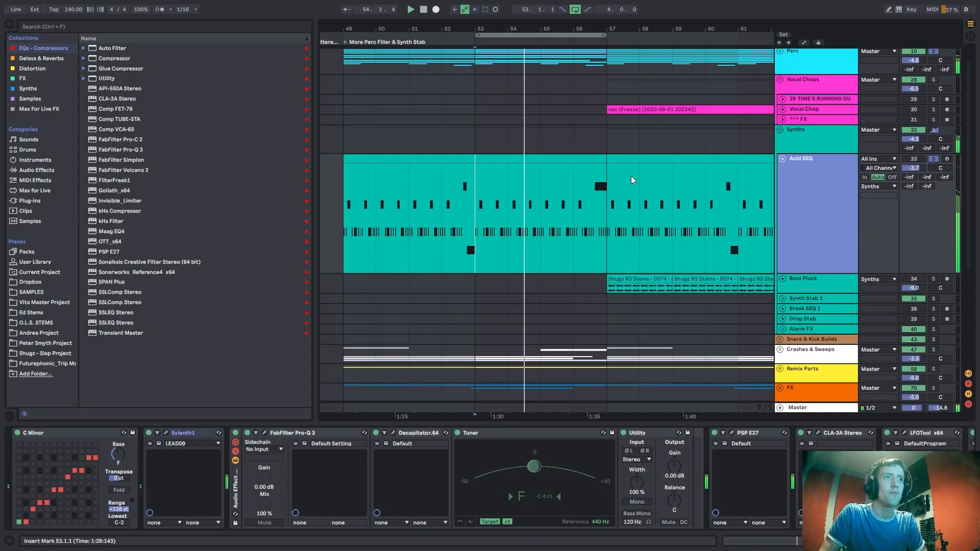
left_click_drag(609, 23, 432, 29)
left_click(387, 174)
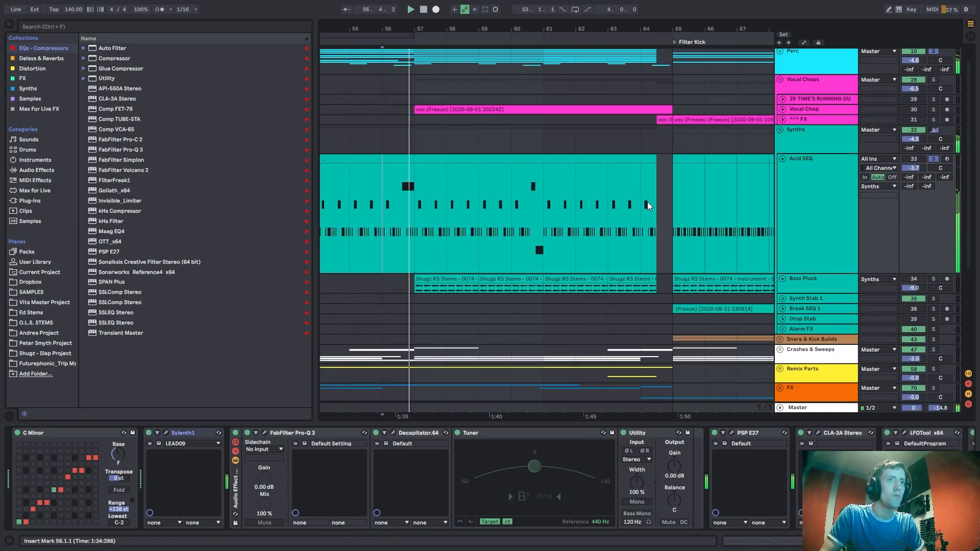
key("space")
Solo the Bass Pluck track in place of Acid SEQ, collapse Acid SEQ, and enlarge Bass Pluck.
left_click(933, 279)
left_click(788, 244)
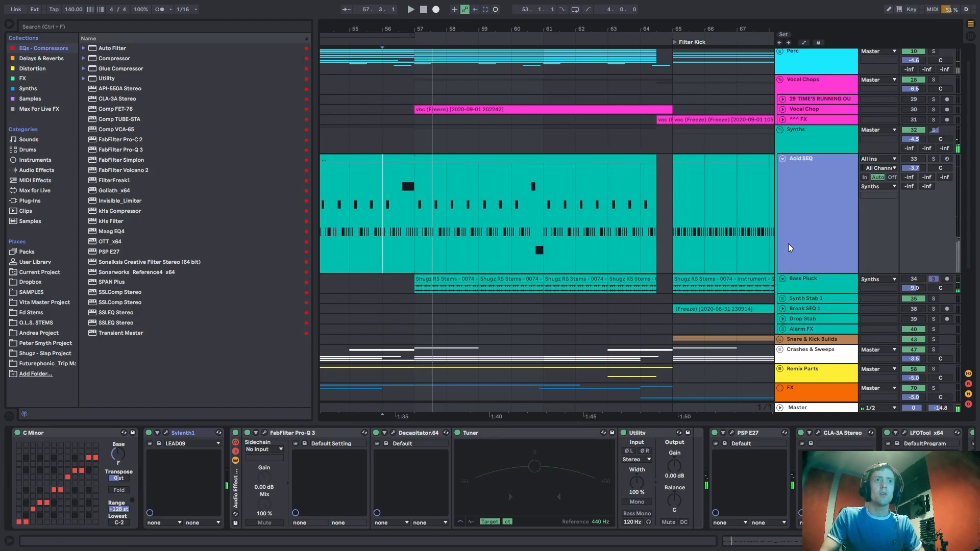
key("u")
key("Down")
key("u")
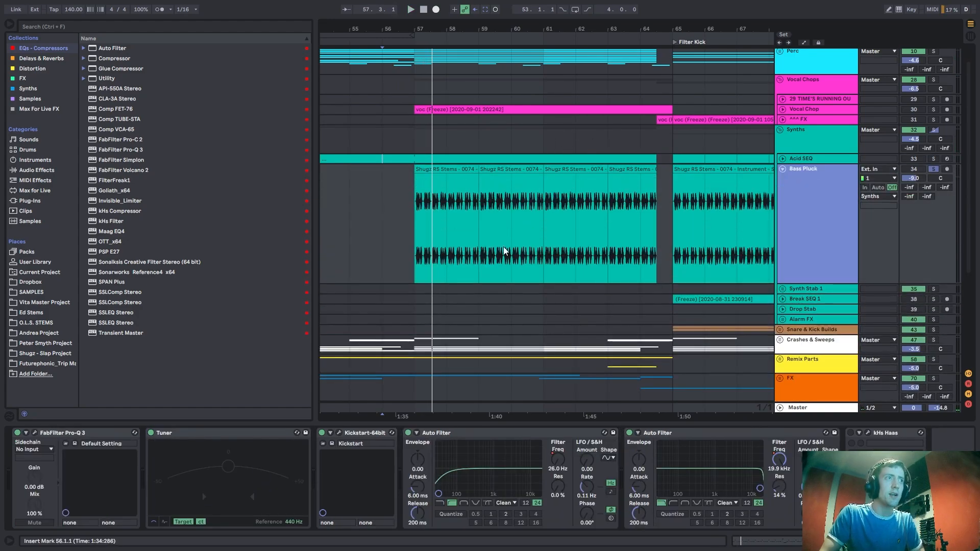
Play Bass Pluck from 57.1.1 with the Kick & Bass and Perc groups soloed, then stop and move to 58.1.1.
left_click(426, 213)
key("space")
scroll(426, 162, "up", 1)
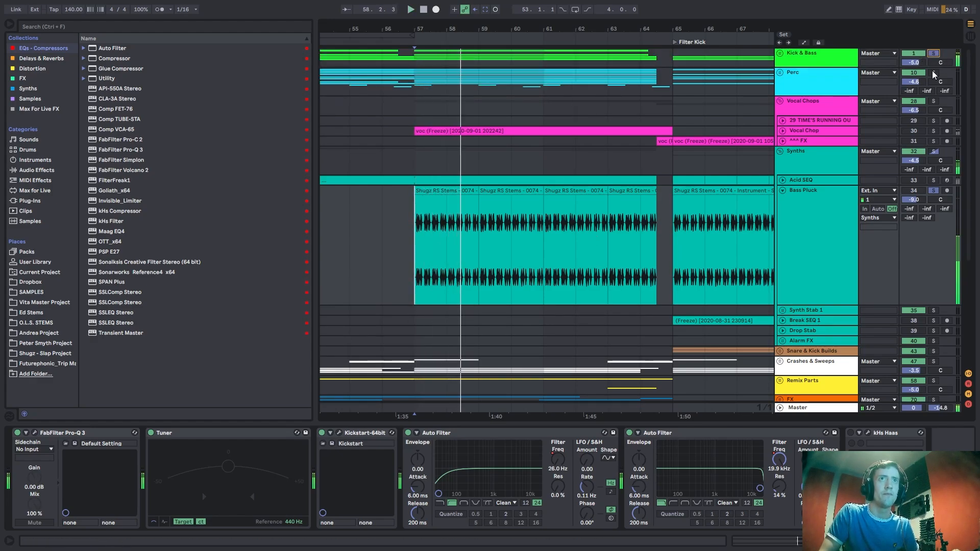
key("space")
left_click(458, 246)
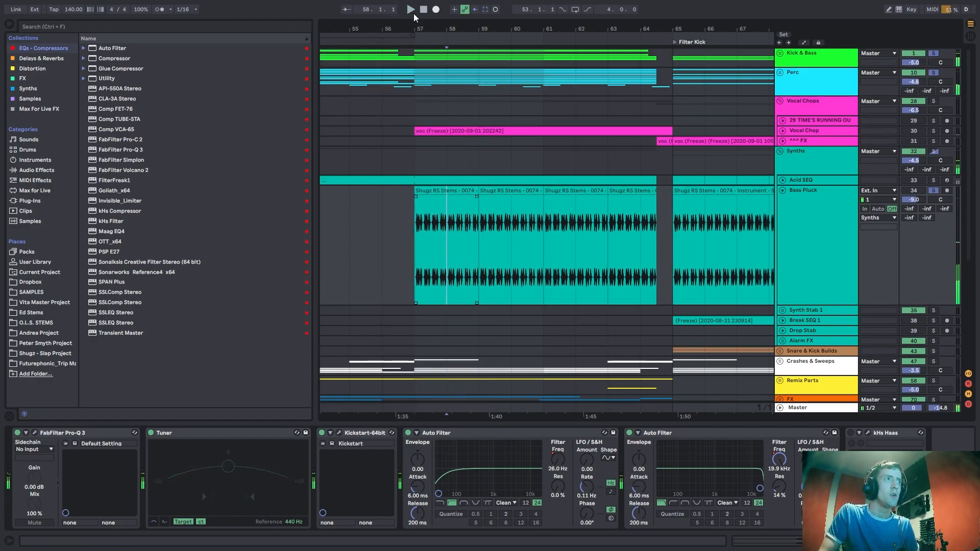
Review the Synths arrangement before and after bar 57, then set the playback start to 57.1.1 on Bass Pluck.
left_click_drag(415, 27, 584, 23)
left_click_drag(580, 156, 374, 174)
left_click(383, 161)
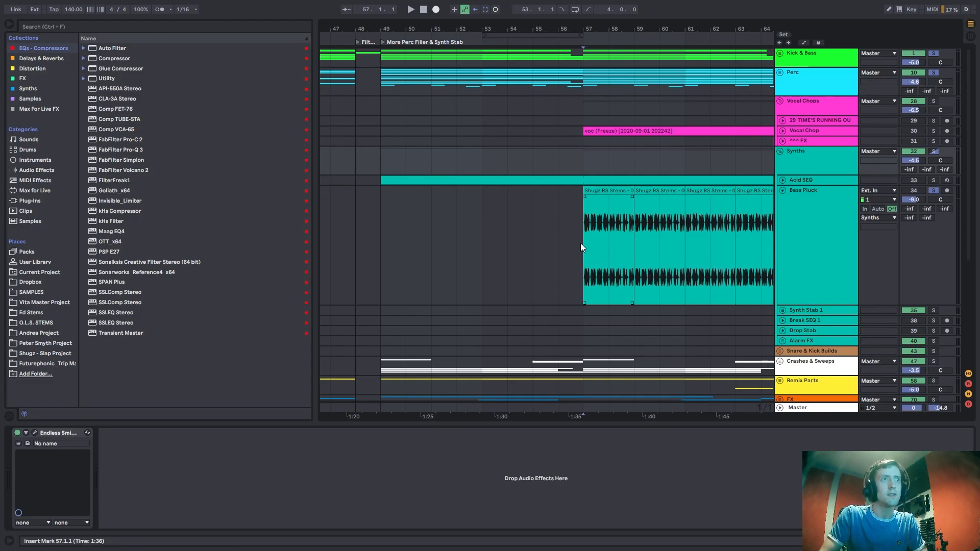
left_click_drag(581, 244, 680, 225)
left_click_drag(632, 30, 404, 20)
left_click(365, 232)
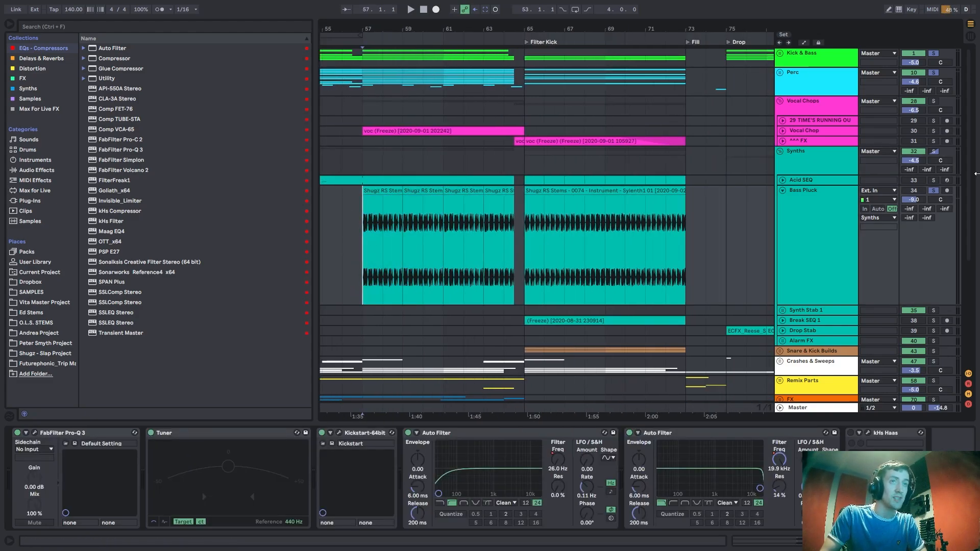
Play from 57.1.1 with Acid SEQ and Vocal Chops added to the solos, toggle Bass Pluck's solo, then clear all solos and stop.
left_click(934, 181, "ctrl")
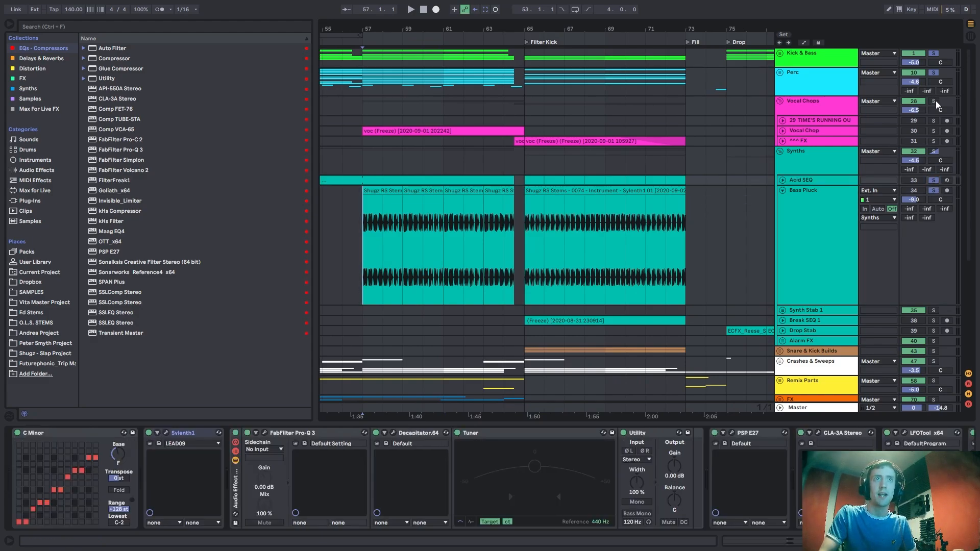
key("space")
left_click(933, 101, "ctrl")
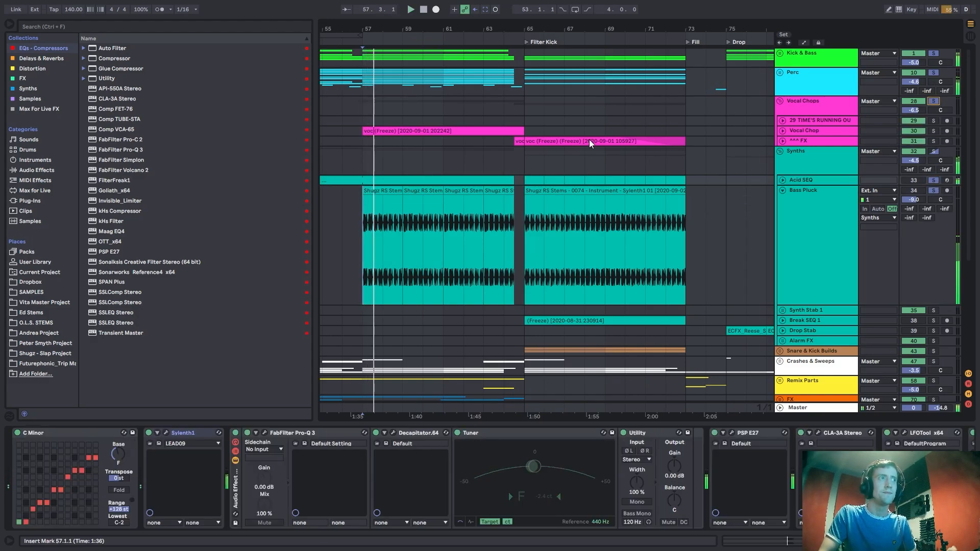
left_click(935, 190, "ctrl")
left_click(935, 190, "ctrl")
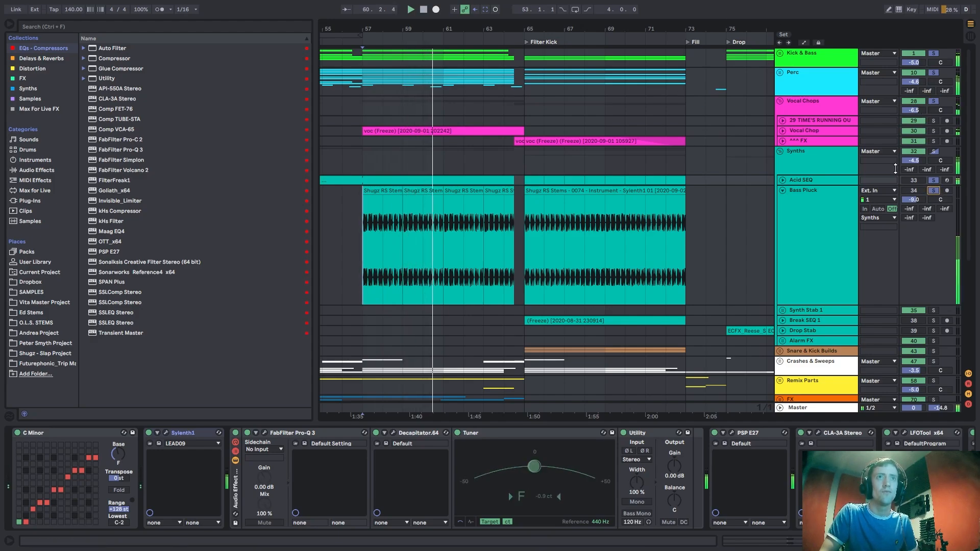
left_click(936, 190)
key("space")
Collapse the Bass Pluck track, then fold the Synths and Vocal Chops groups.
left_click(811, 228)
key("u")
left_click(811, 154)
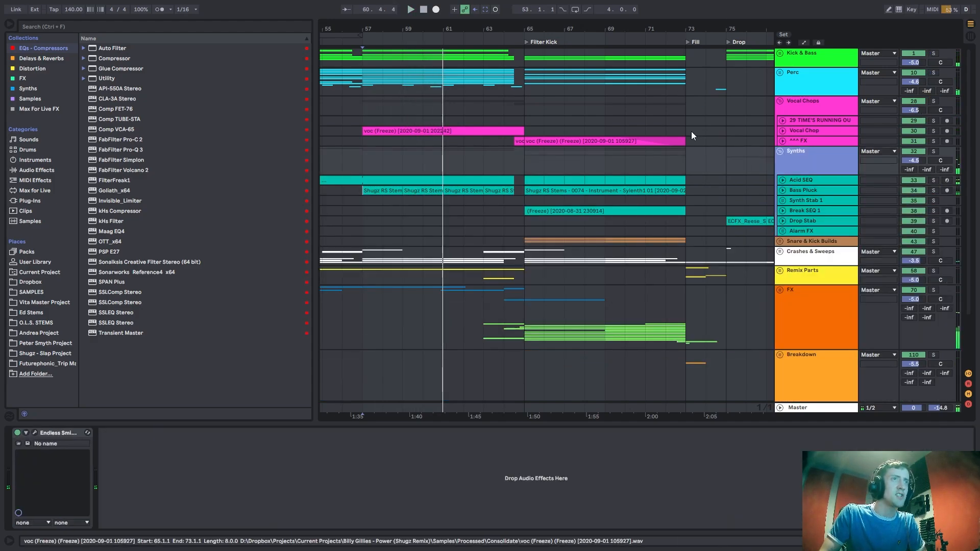
left_click(780, 151)
left_click(804, 100)
key("u")
Set the playback start to 65.1.1, expand the Synths group, and inspect the Drop Stab, Bass Pluck and Synth Stab 1 device chains.
left_click(532, 131)
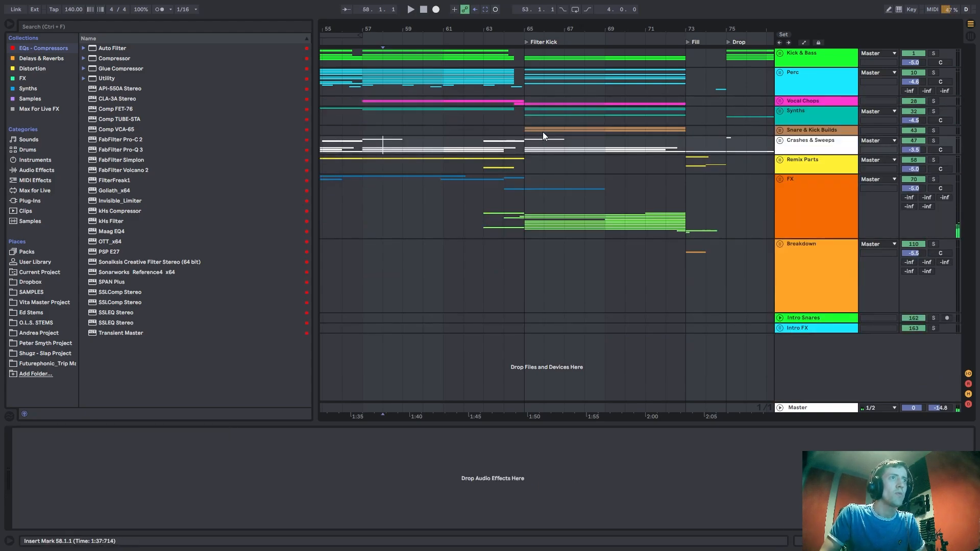
left_click_drag(572, 27, 532, 24)
left_click(780, 111)
left_click(798, 180)
left_click(802, 150)
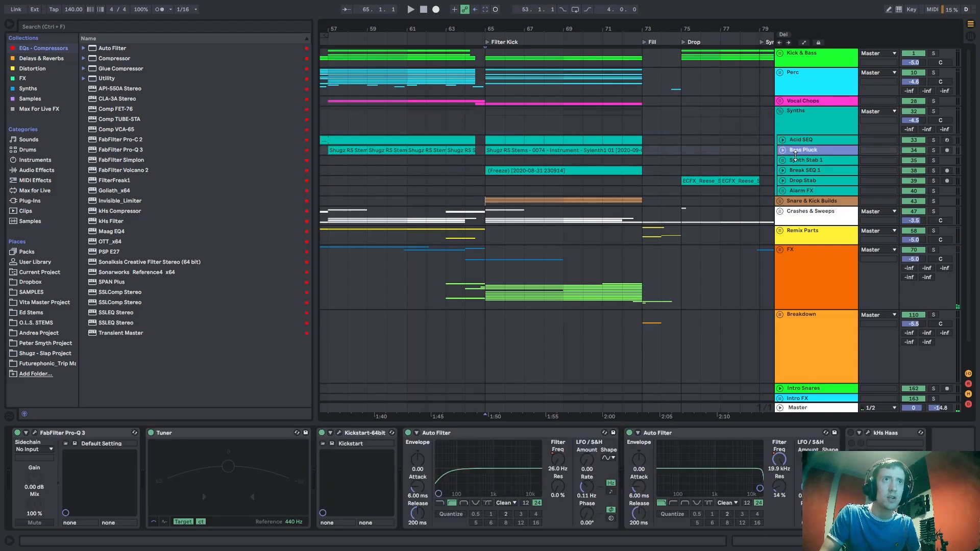
left_click(803, 162)
scroll(627, 154, "down", 3)
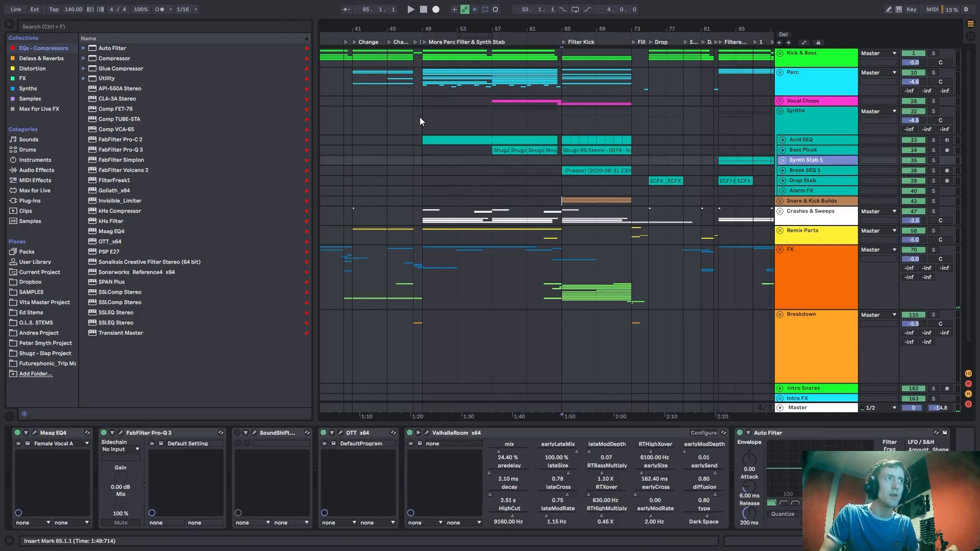
Review the arrangement from bar 41 back through the Start and Transition sections, placing the insert mark at 41.1.1, 33.1.1 and 25.1.1.
left_click(352, 121)
left_click_drag(359, 26, 474, 27)
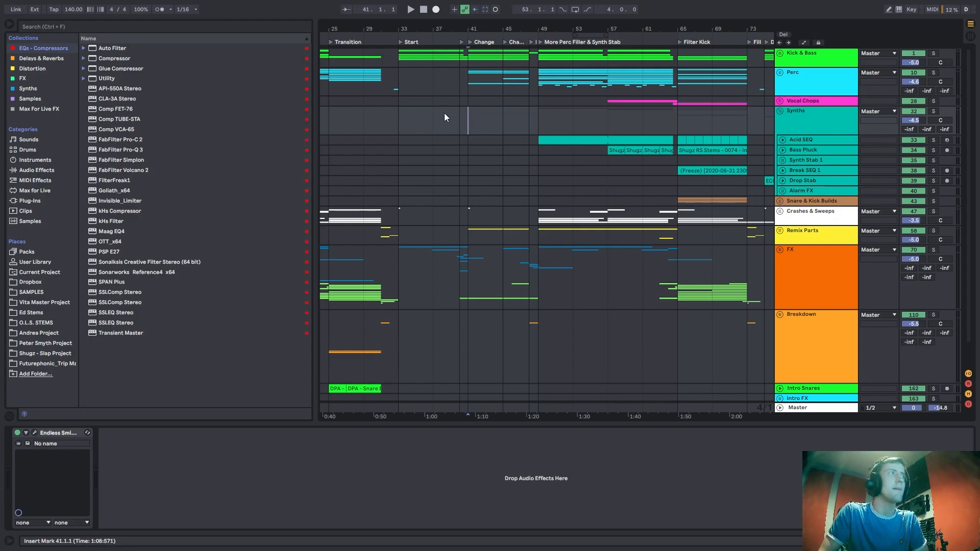
left_click(408, 127)
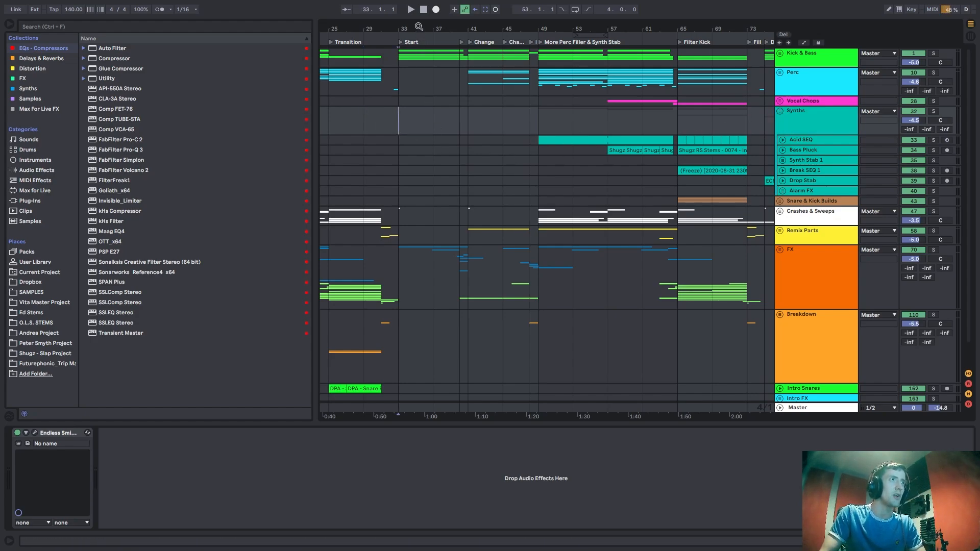
left_click_drag(419, 27, 469, 24)
key("Up")
left_click_drag(363, 116, 319, 116)
left_click(371, 115)
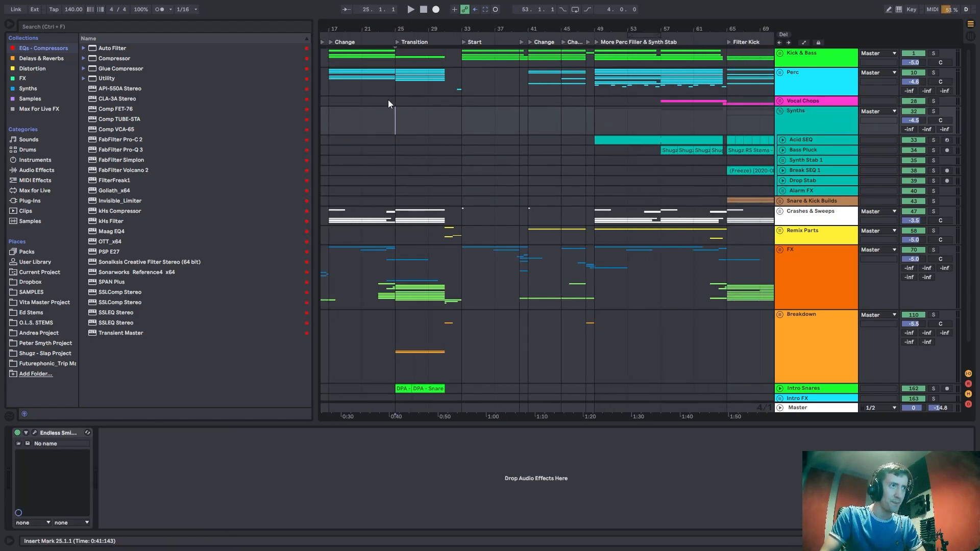
left_click_drag(373, 31, 429, 30)
left_click_drag(532, 28, 425, 28)
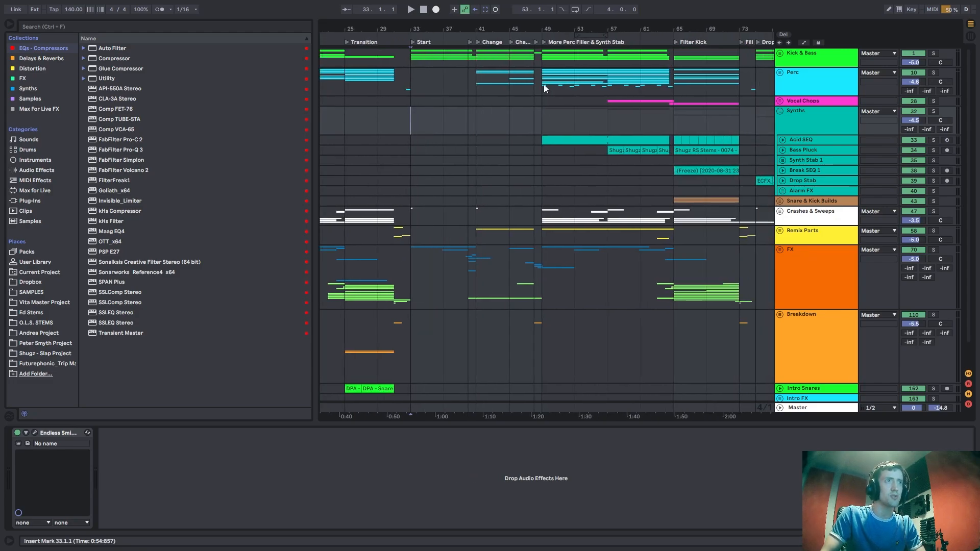
Fold the Synths group and play the arrangement briefly from 33.1.1.
left_click(412, 277)
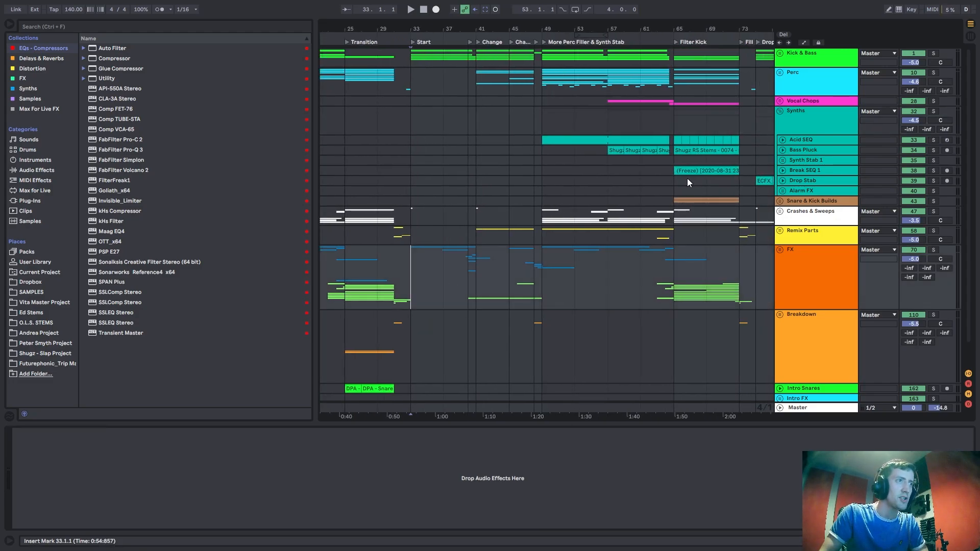
left_click(796, 81)
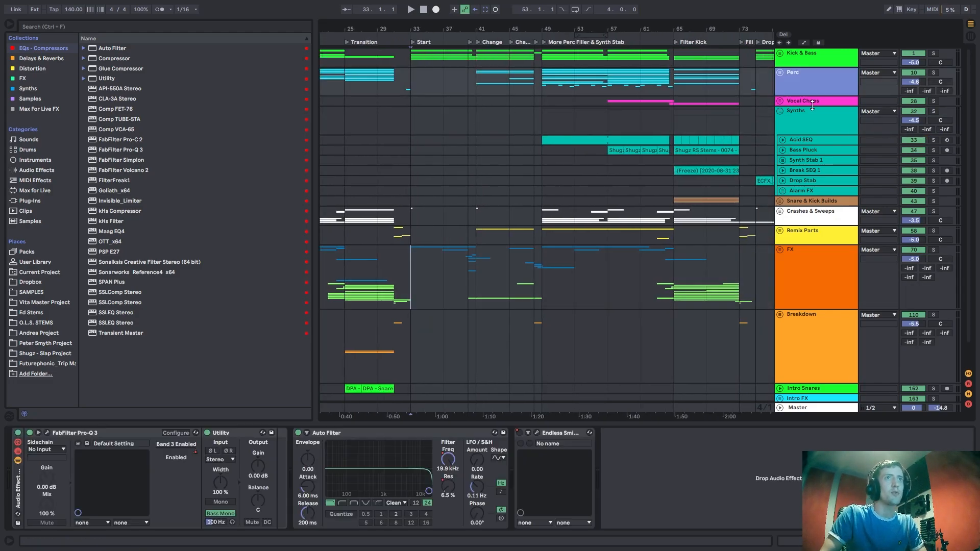
left_click(780, 110)
left_click(416, 113)
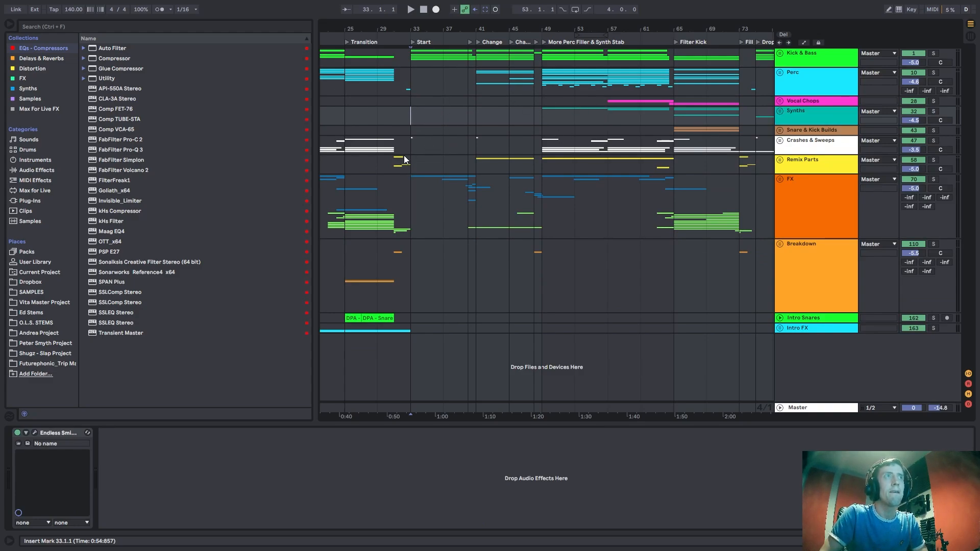
key("space")
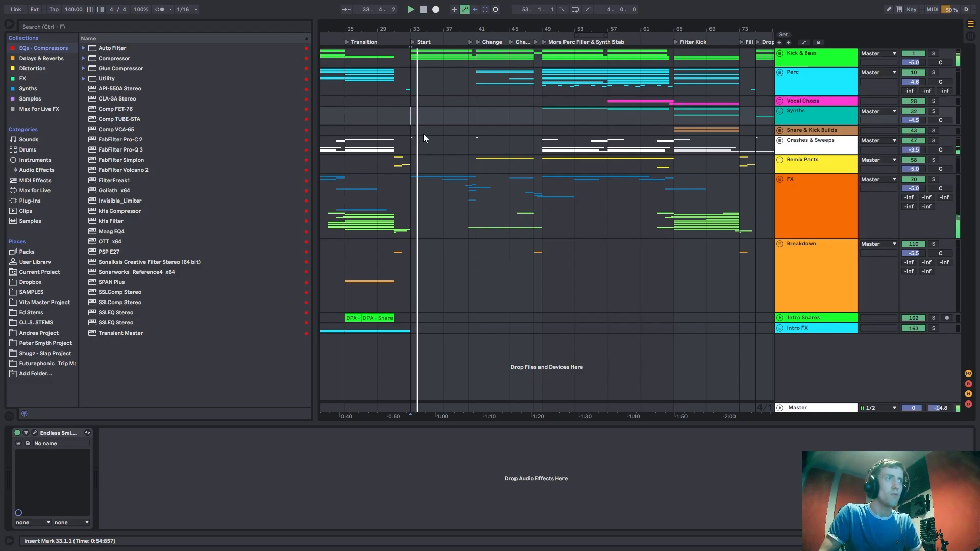
key("space")
Play the arrangement from 31.1.1 through the Start section and on into the Change section at bar 41.
scroll(402, 122, "up", 3)
left_click(386, 115)
key("space")
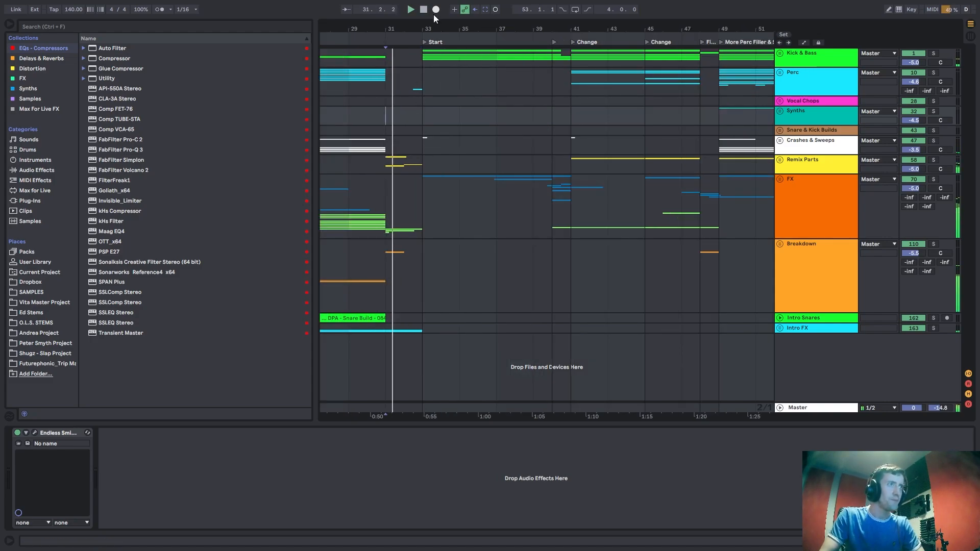
scroll(414, 23, "up", 3)
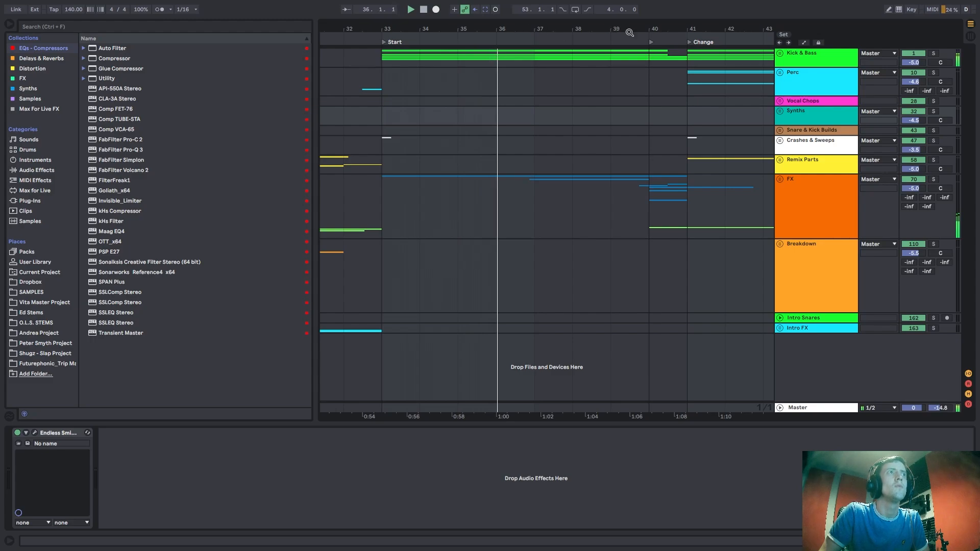
left_click_drag(618, 29, 568, 30)
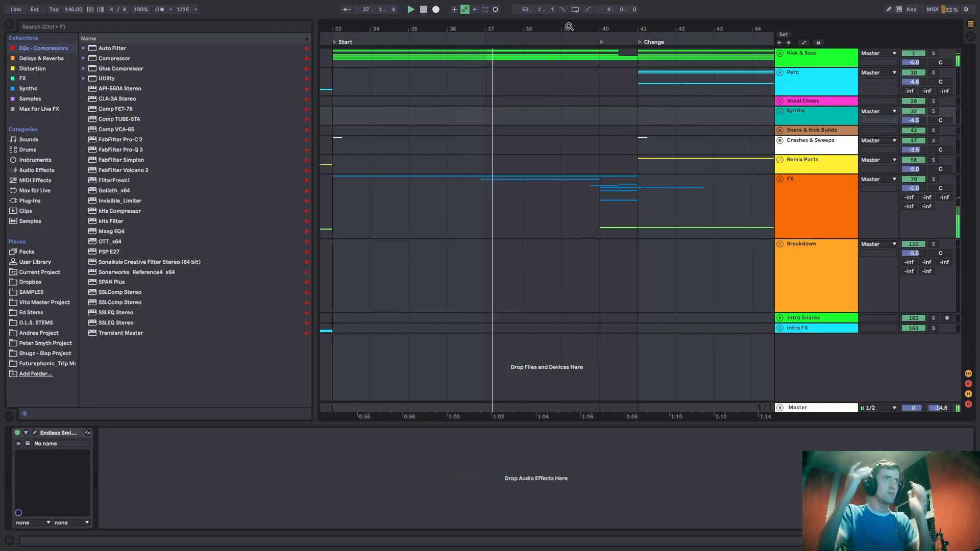
left_click_drag(559, 28, 413, 22)
left_click(458, 197)
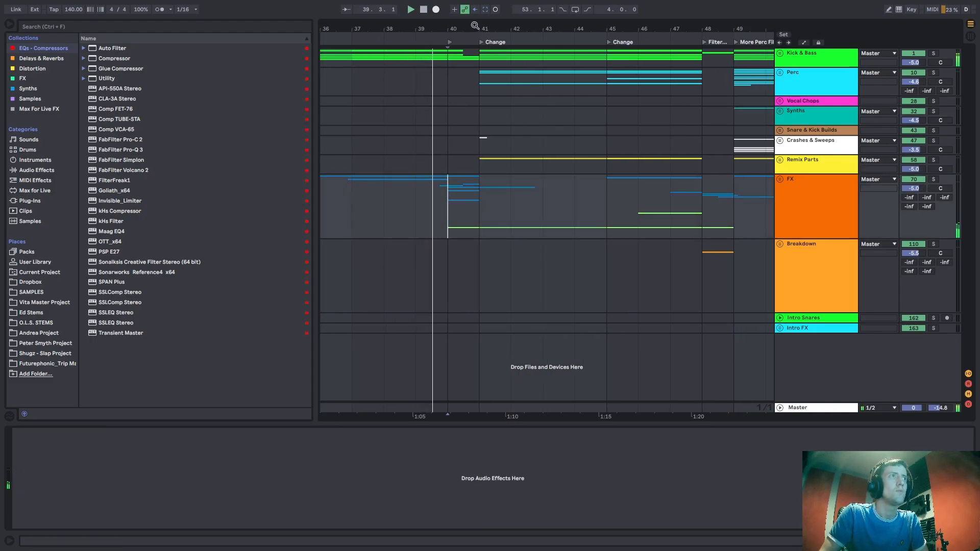
mouse_move(475, 25)
left_mouse_down()
mouse_move(413, 28)
mouse_move(574, 27)
mouse_move(521, 25)
left_mouse_up()
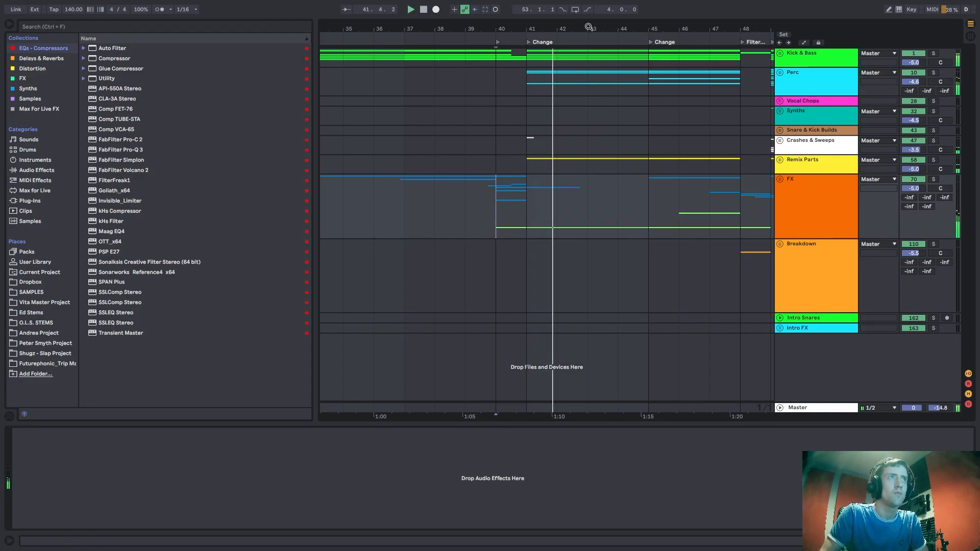
left_click_drag(588, 27, 464, 25)
Expand the Remix Parts group and its Power Stabs subgroup, solo Power Stabs, and stop playback.
left_click(399, 168)
left_click(780, 160)
left_click(829, 179)
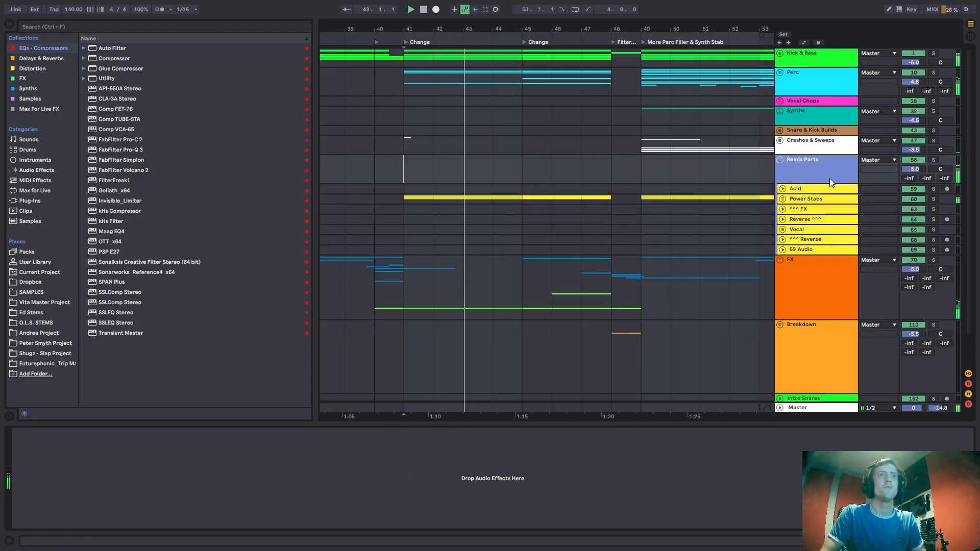
left_click(809, 199)
left_click(783, 199)
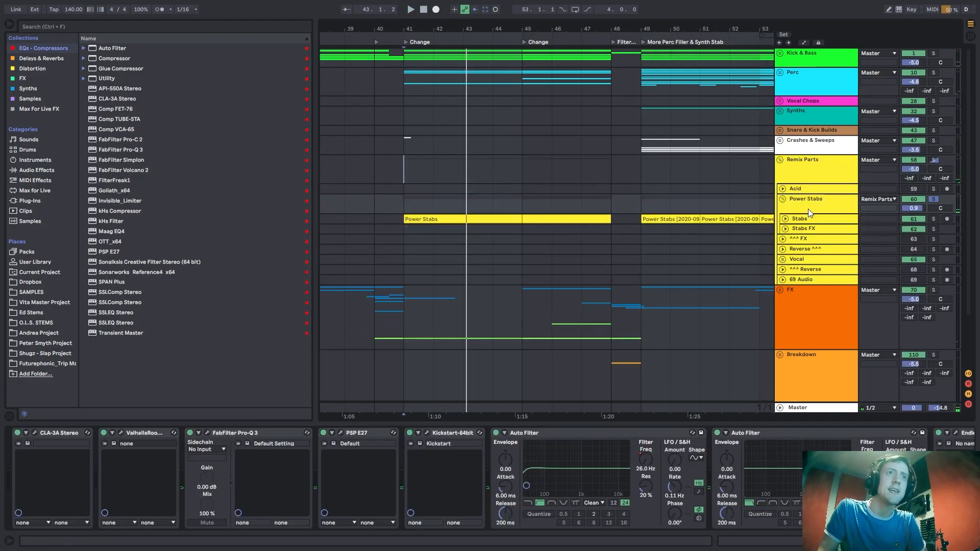
Expand and enlarge the Stabs track, then solo it with the playback start at 41.1.1.
left_click(793, 219)
left_click(786, 219)
left_click_drag(812, 233, 771, 317)
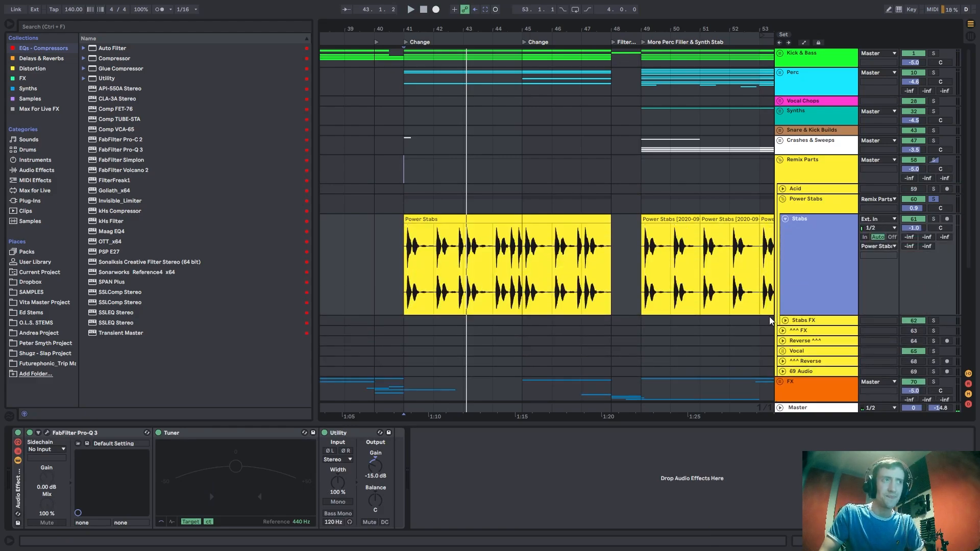
left_click(399, 251)
left_click(933, 219)
left_click(793, 250)
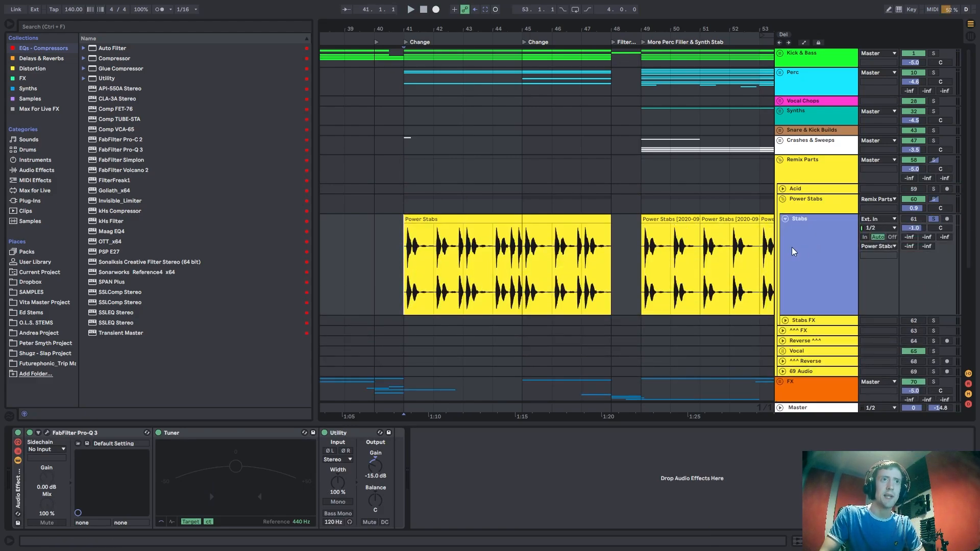
Look through the device chains of the tracks below Stabs as far as Reverse, then return to Stabs.
key("Down")
scroll(819, 220, "down", 3)
key("Down")
key("Down")
key("Down")
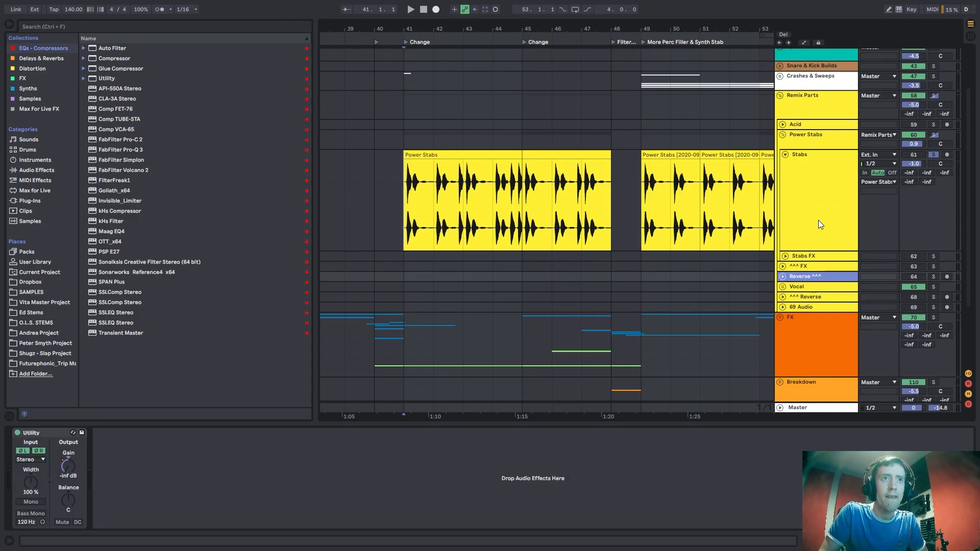
key("Up")
key("Up")
key("Up")
key("Up")
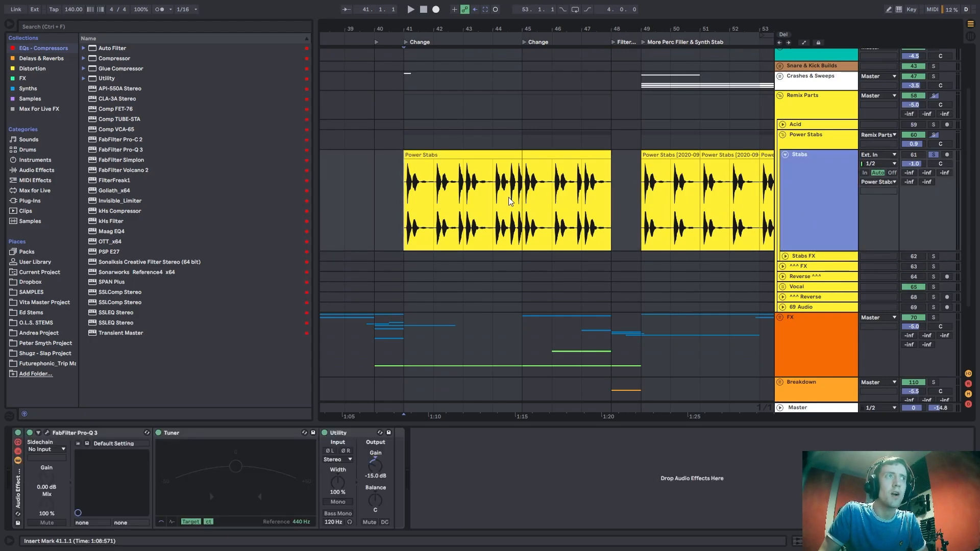
Play the soloed Stabs clip from 42.1.1 and move the insert mark to 43.1.1.
left_click(412, 204)
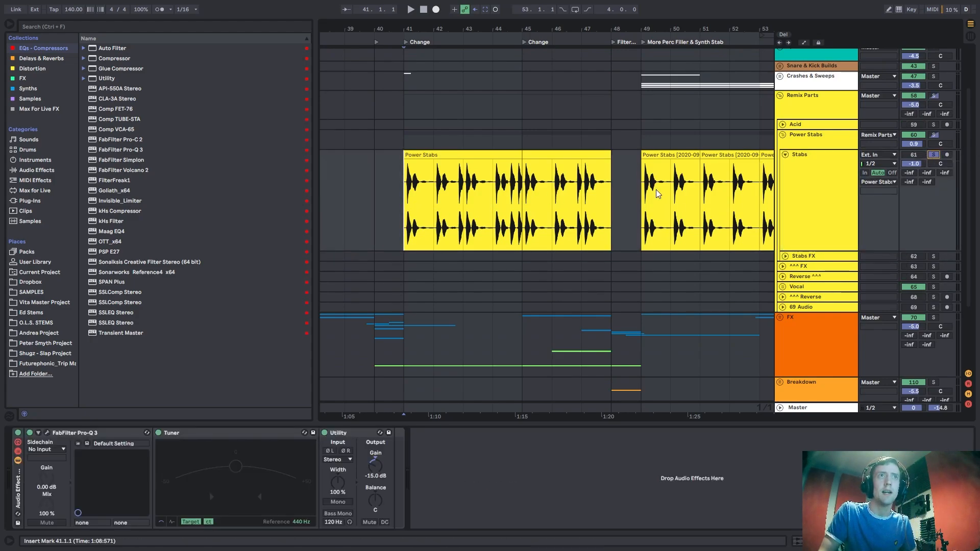
scroll(531, 186, "down", 4)
scroll(587, 195, "up", 2)
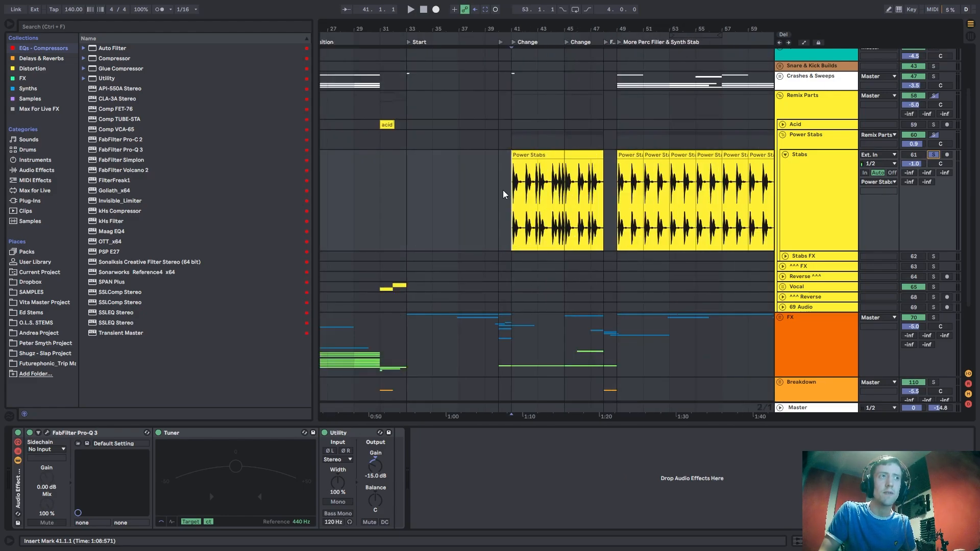
scroll(470, 133, "up", 3)
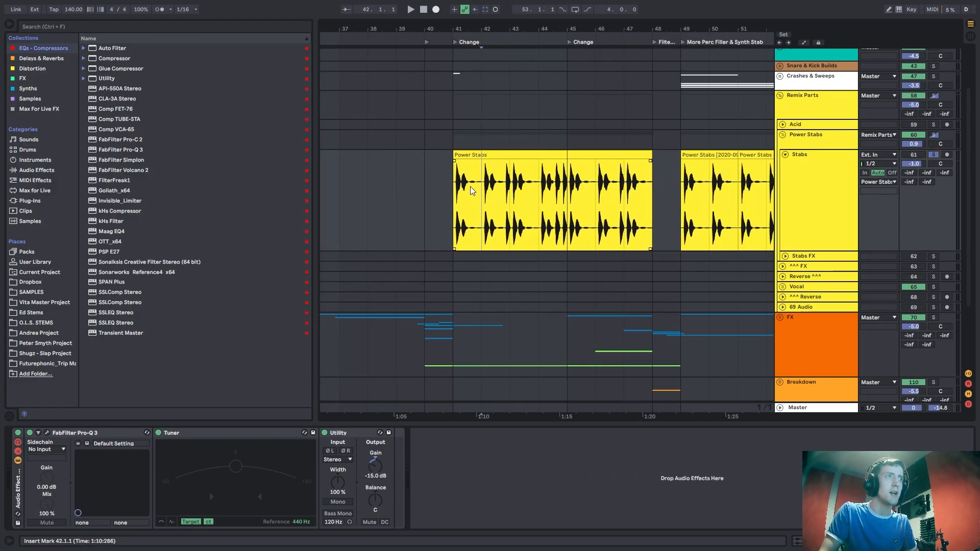
key("space")
left_click(515, 212)
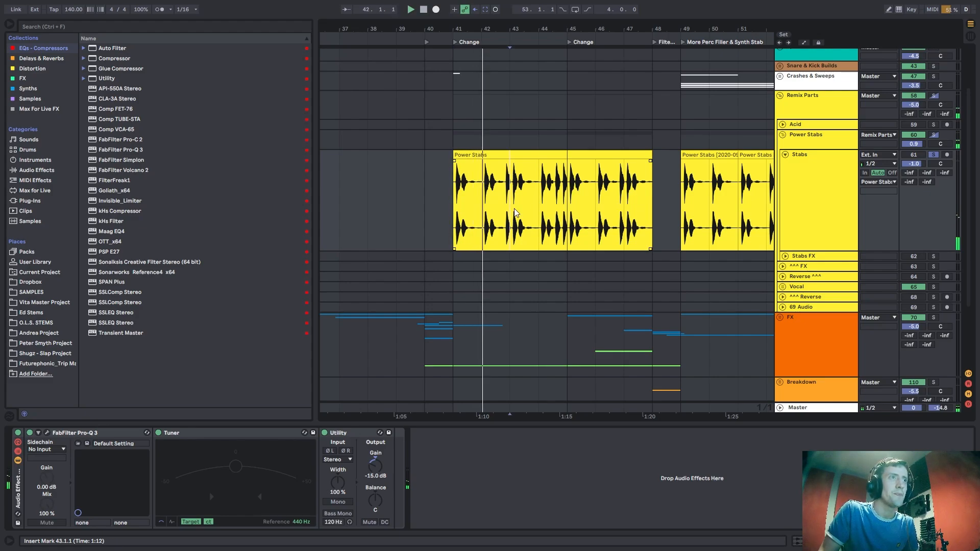
Examine the FabFilter Pro-Q 3 curve on Stabs, then view the Power Stabs group's effects chain.
left_click(49, 431)
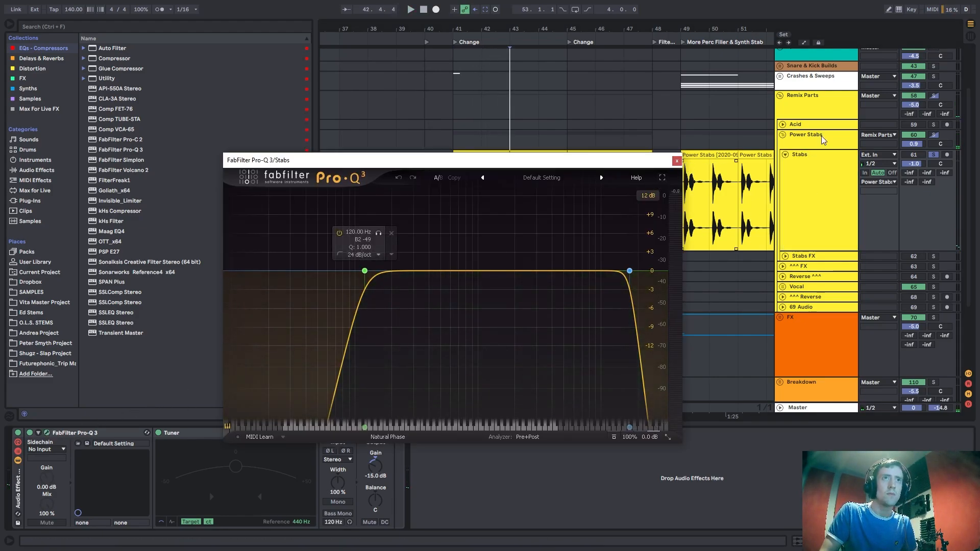
left_click(823, 138)
left_click(677, 161)
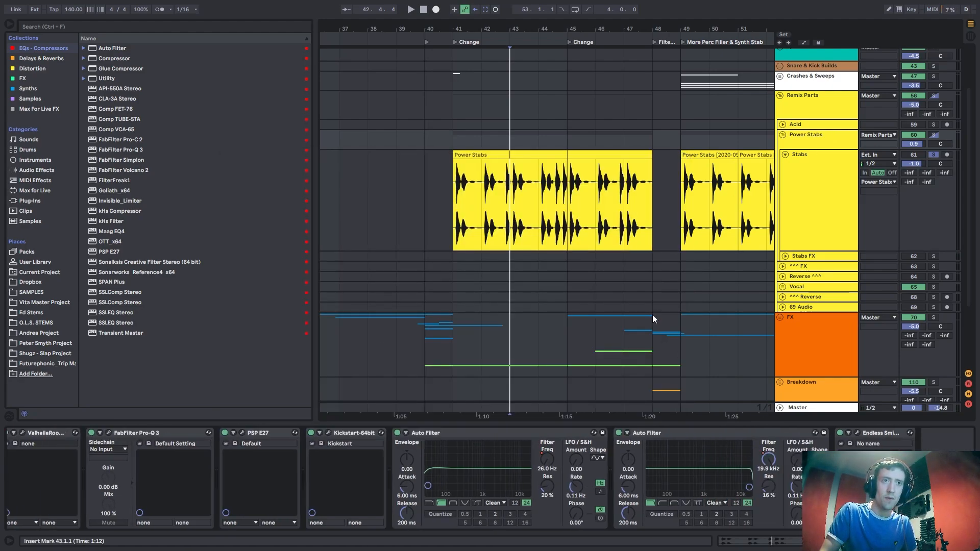
Play the soloed Stabs from 49.1.1, adding the Perc and Kick & Bass groups to the solo.
scroll(682, 225, "up", 1)
left_click(682, 225)
scroll(681, 225, "up", 2)
key("space")
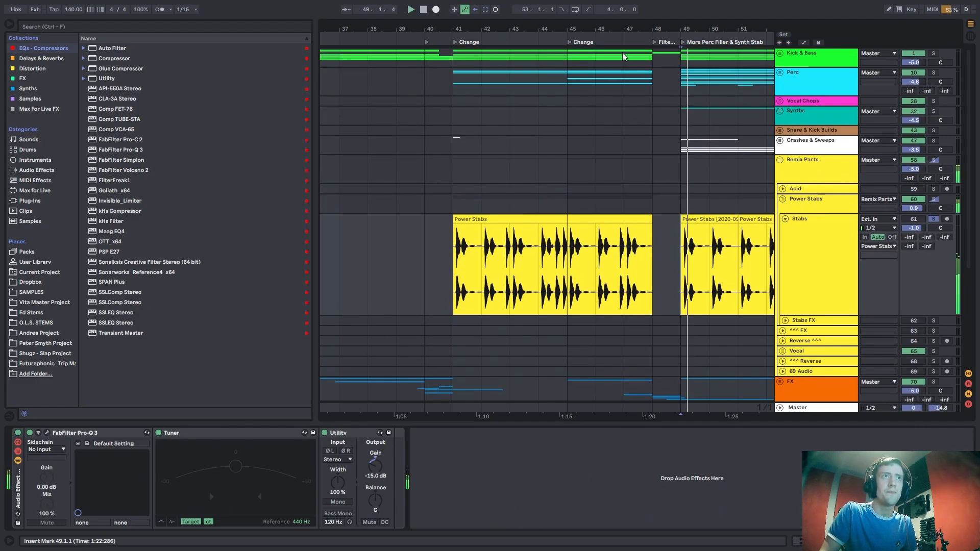
left_click(933, 73, "ctrl")
left_click(933, 54, "ctrl")
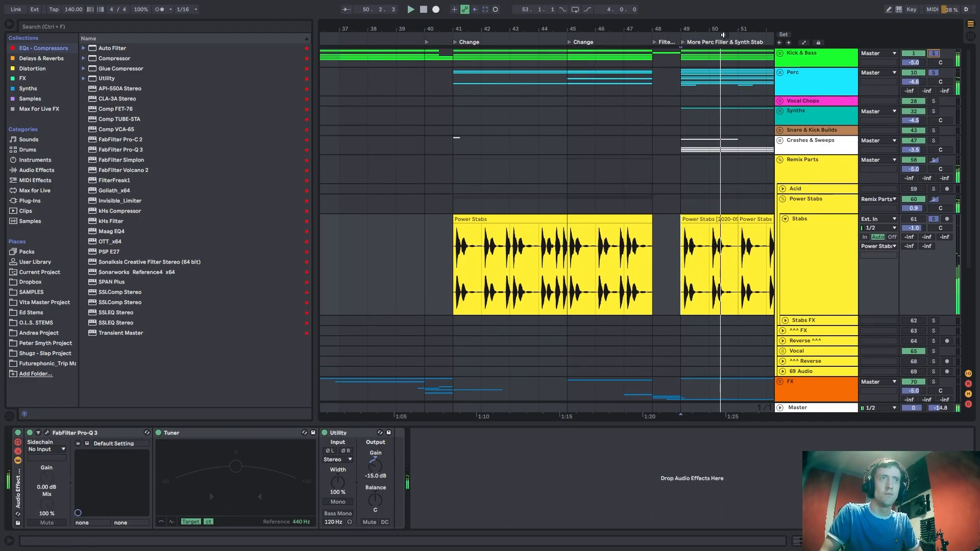
left_click_drag(713, 29, 425, 28)
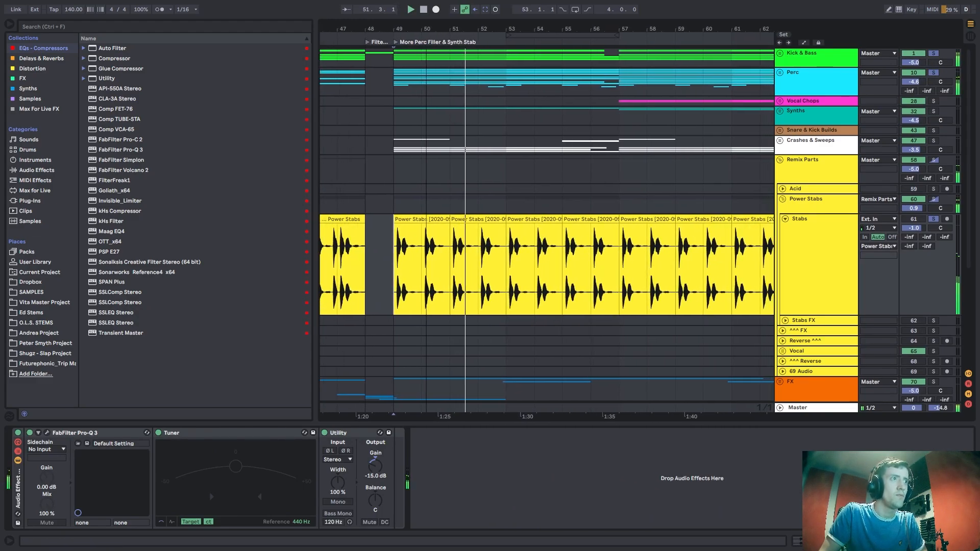
Move the insert mark to 50.1.1 on Stabs and replay the soloed stabs with the drums from there.
left_click(422, 271)
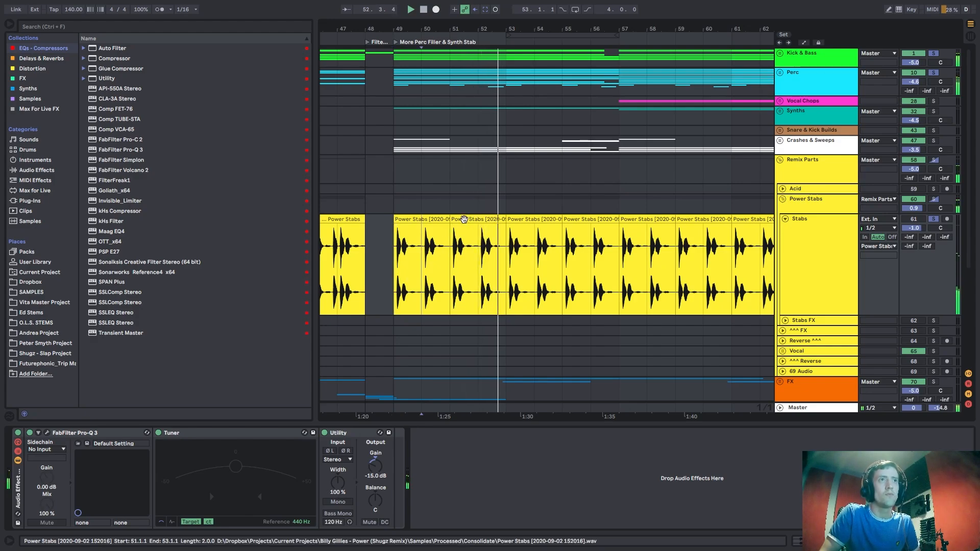
scroll(710, 207, "down", 3)
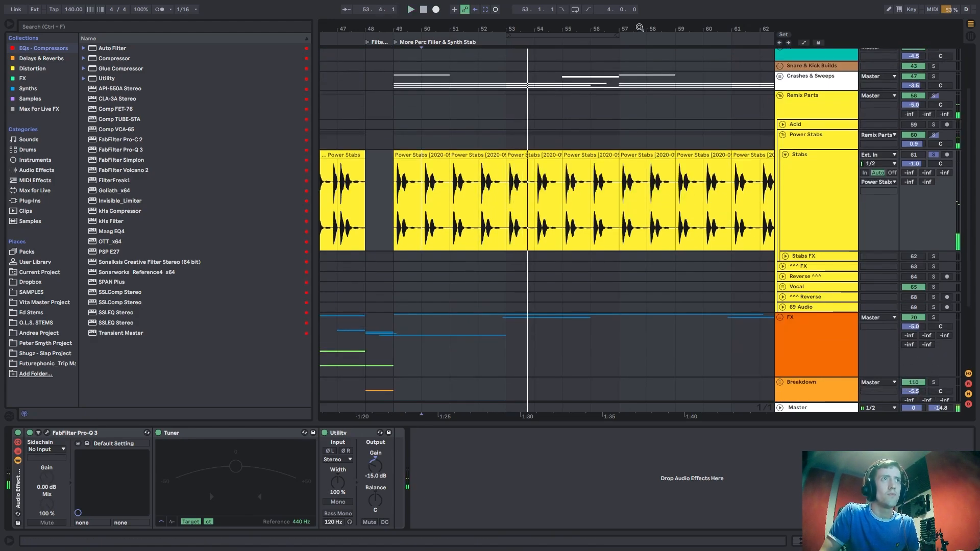
key("space")
key("space")
left_click_drag(638, 29, 438, 7)
key("space")
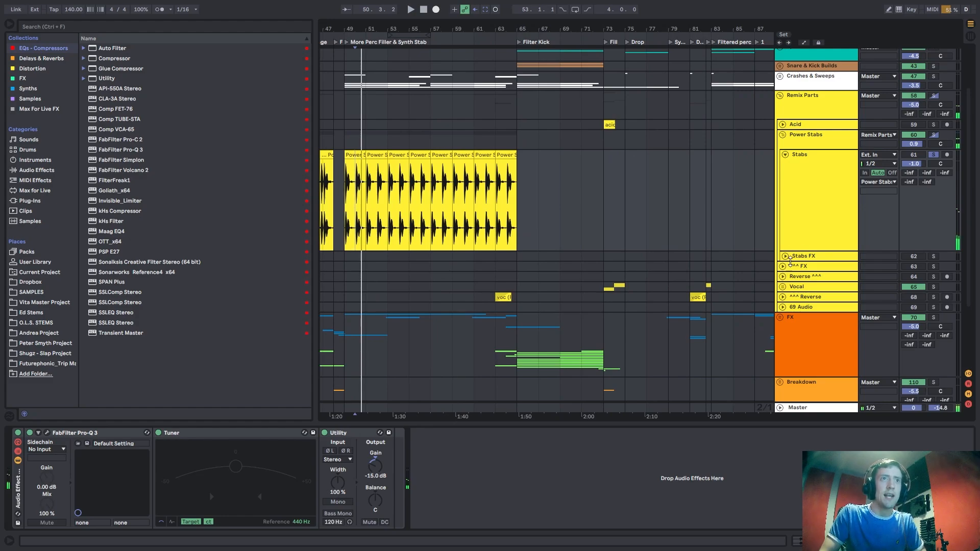
Unfold and heighten the Stabs FX track, and select the Stabs clips from 48.1.1 to 57.1.1.
left_click(785, 256)
scroll(532, 225, "down", 1)
scroll(521, 220, "down", 4)
scroll(471, 204, "up", 2)
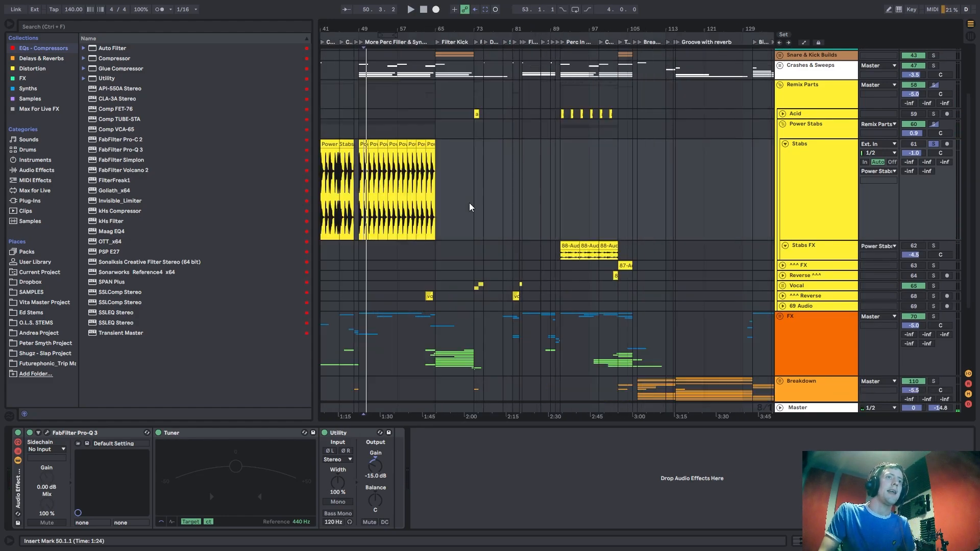
left_click(380, 199)
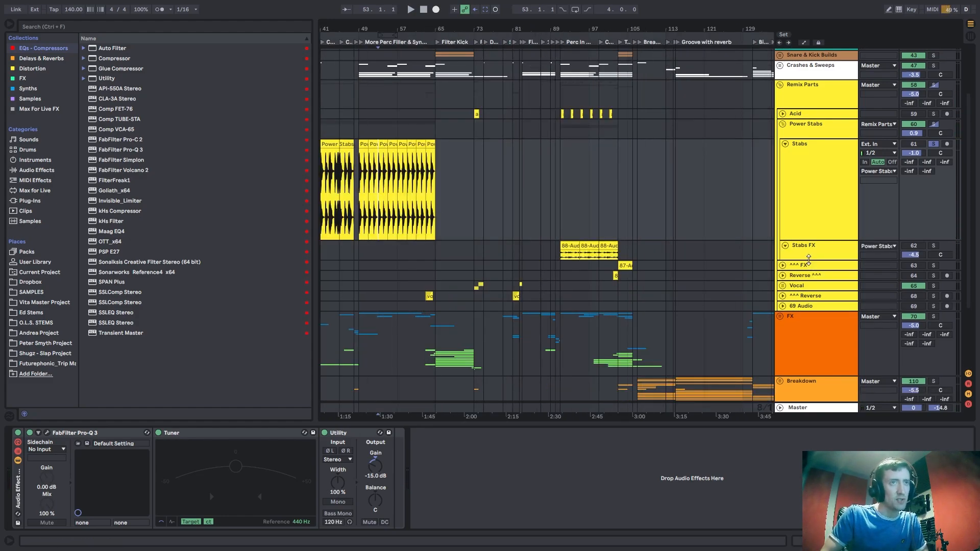
left_click_drag(808, 260, 809, 297)
left_click_drag(357, 220, 392, 186)
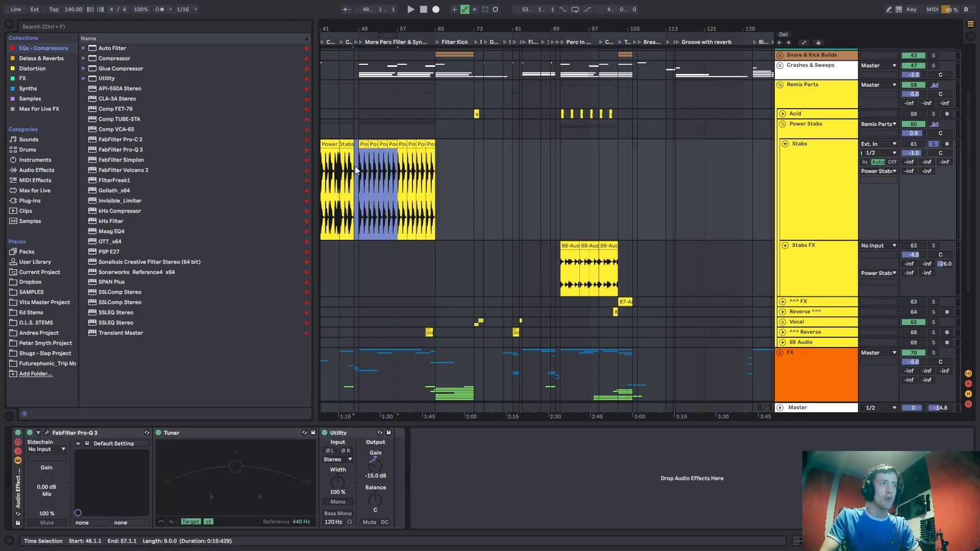
Solo the Stabs FX track and play its clips from 91.1.1.
left_click(558, 252)
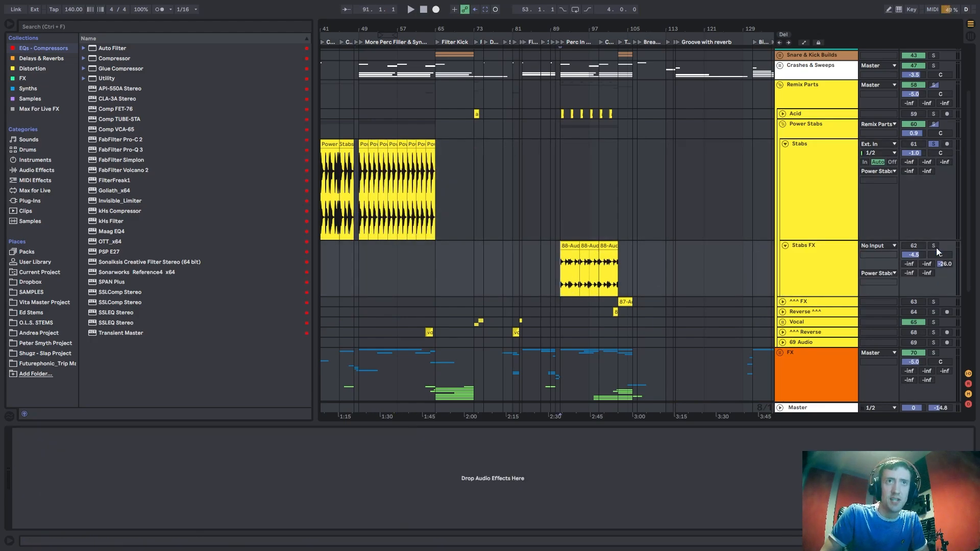
key("space")
key("space")
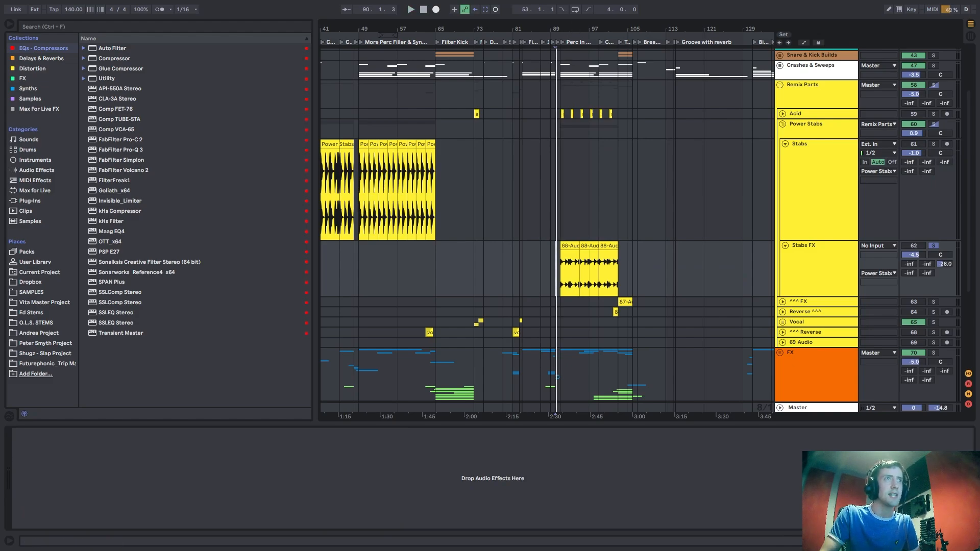
left_click_drag(572, 29, 566, 81)
left_click(531, 276)
key("space")
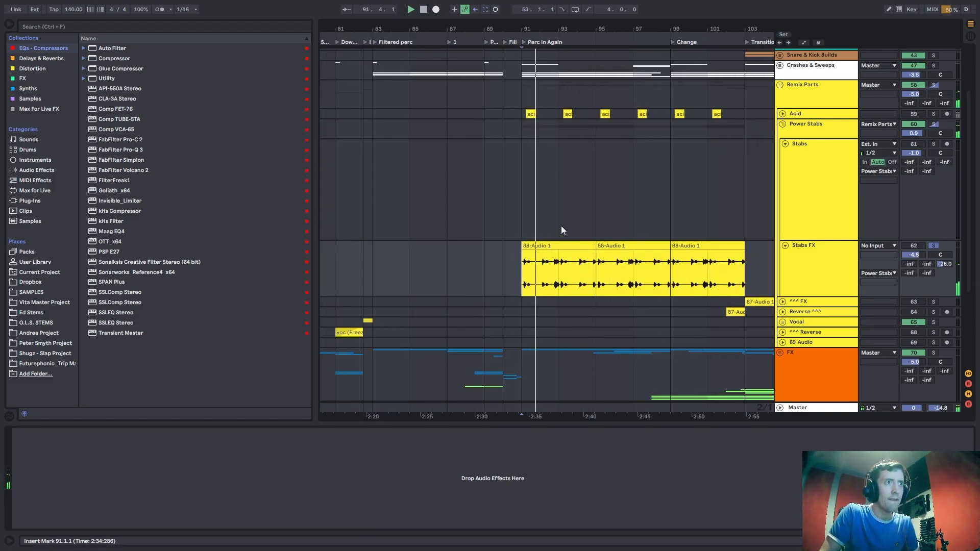
Replay Stabs FX from 91.1.1 with the Kick & Bass group added to the solo.
left_click(692, 276)
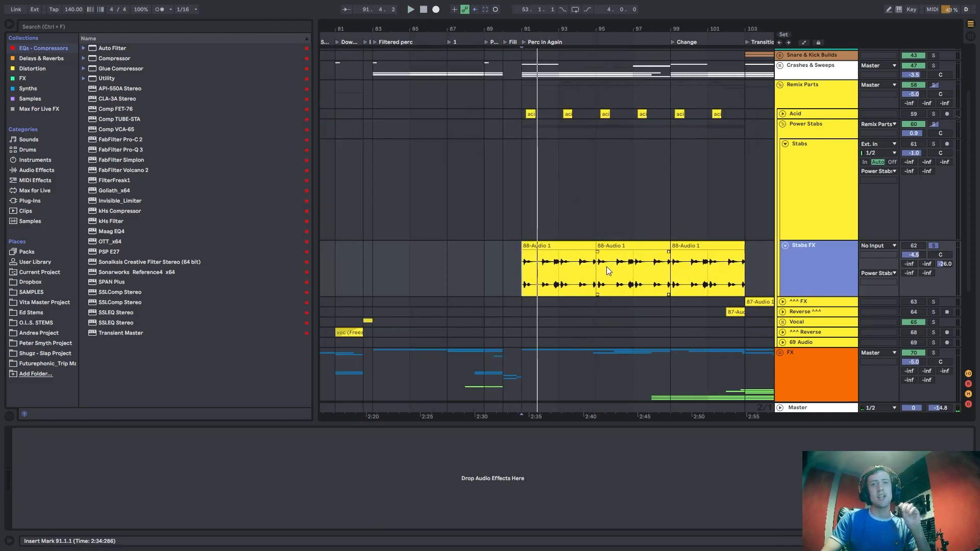
left_click(510, 268)
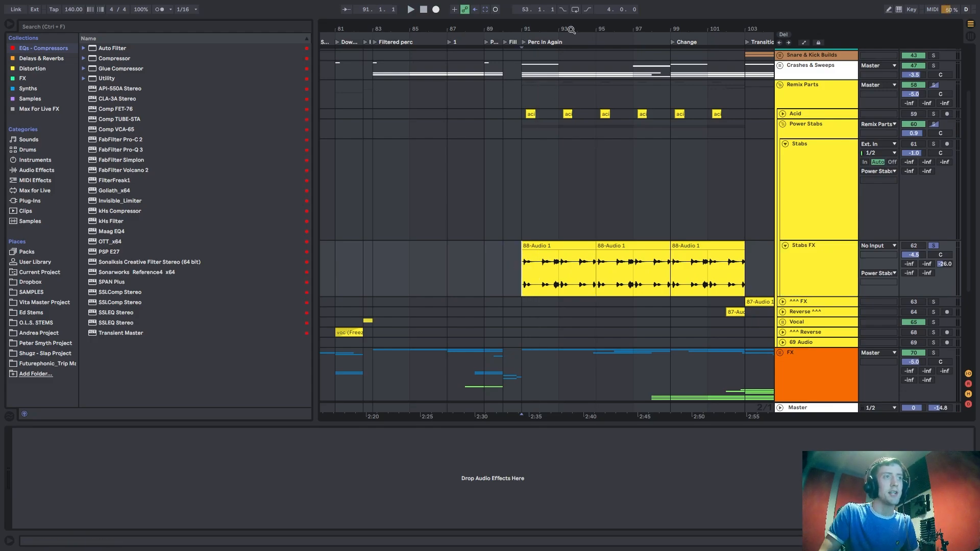
key("space")
scroll(946, 52, "up", 5)
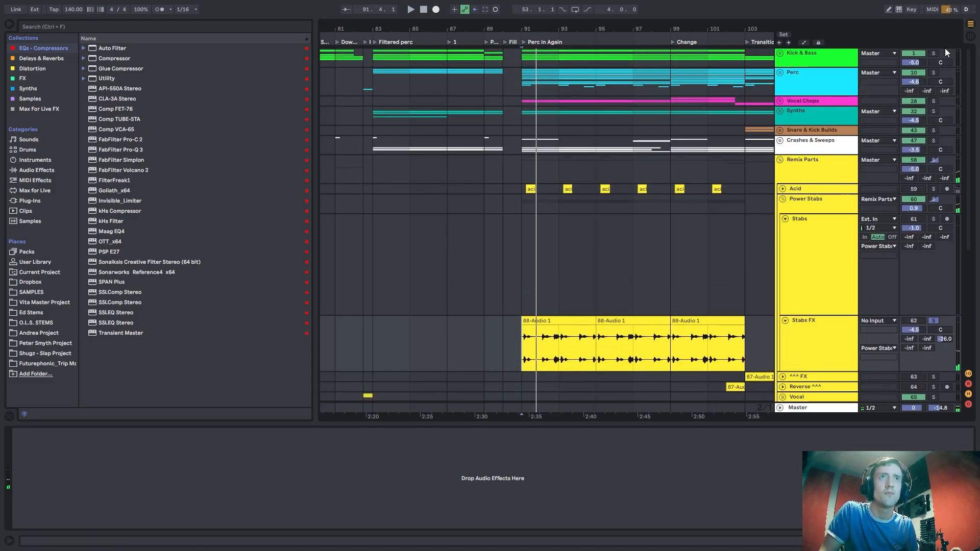
left_click(945, 52)
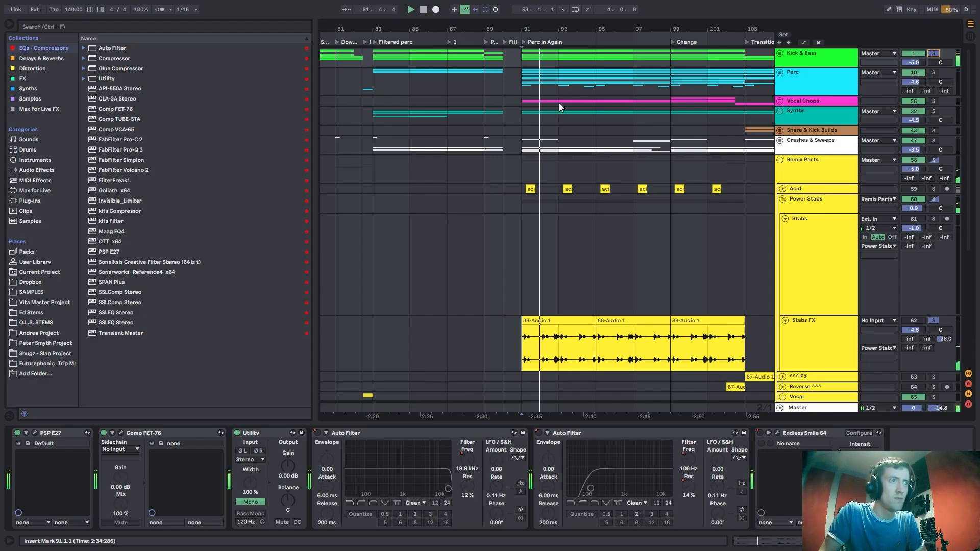
scroll(559, 104, "down", 2)
left_click_drag(562, 29, 463, 47)
scroll(679, 207, "up", 2)
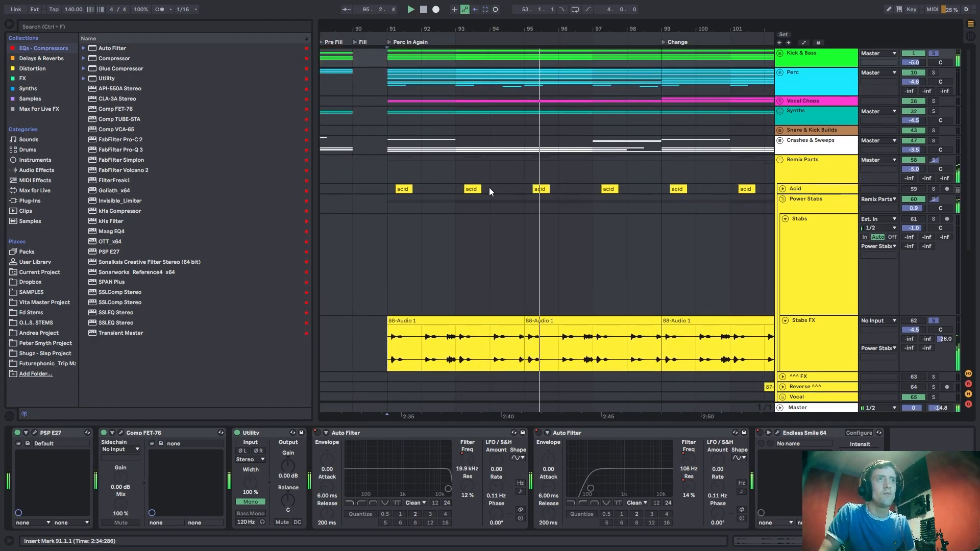
Solo and unfold the Acid track, and play its clips from 91.1.1.
key("space")
left_click(387, 189)
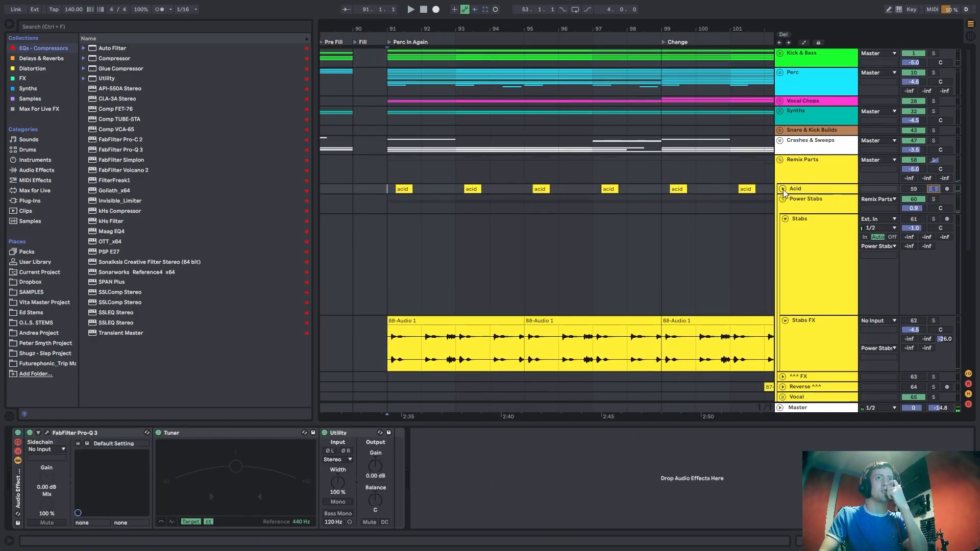
left_click(783, 190)
key("space")
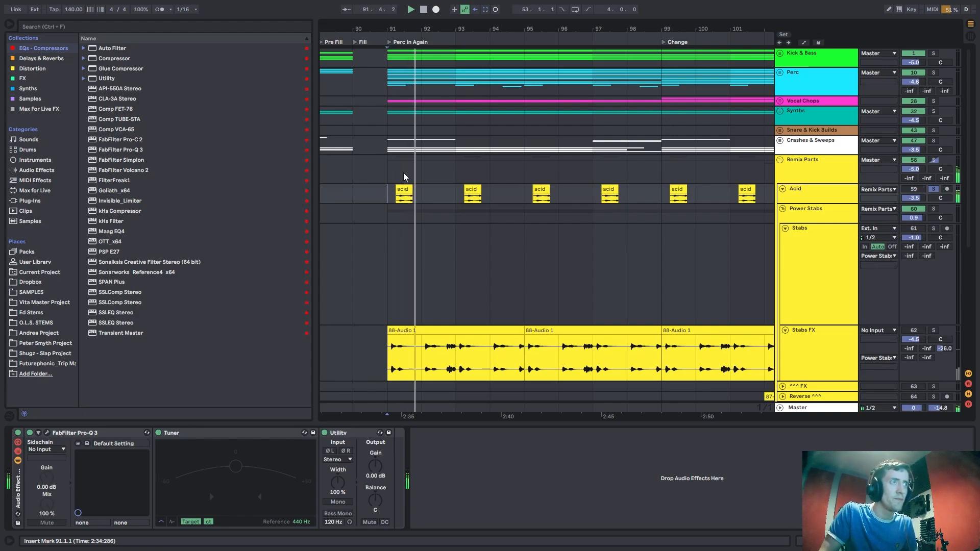
scroll(932, 205, "down", 1)
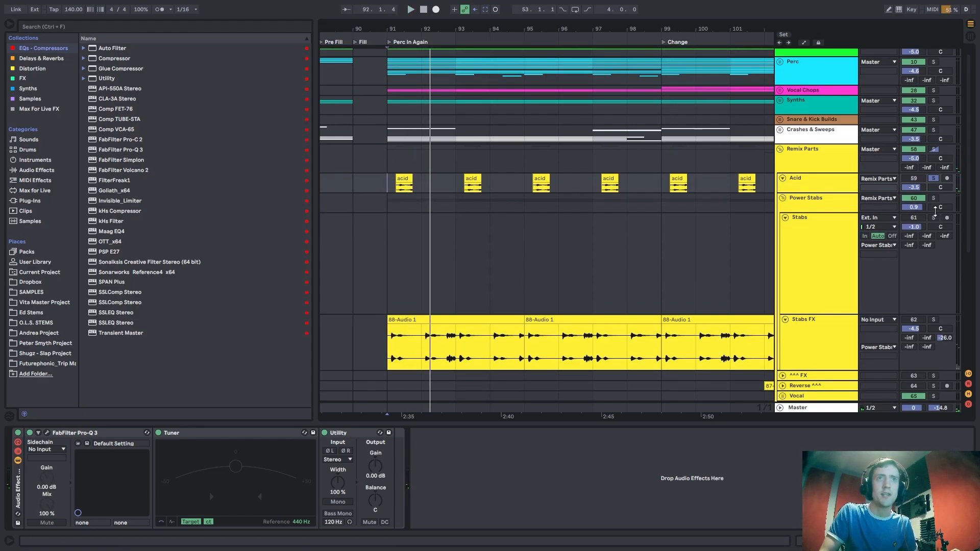
Add the Kick & Bass and Power Stabs groups to the Acid solo and play from 91.1.1.
scroll(935, 205, "up", 1)
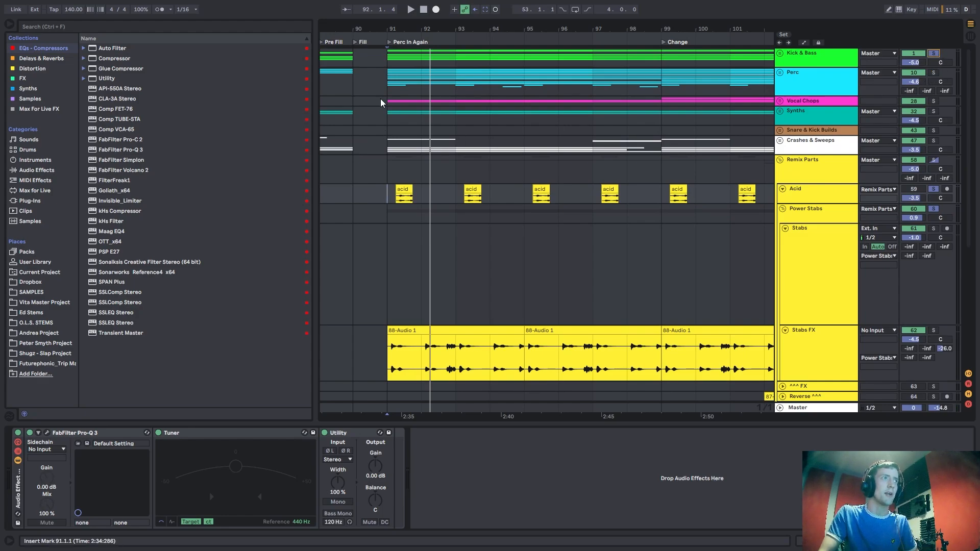
key("space")
key("space")
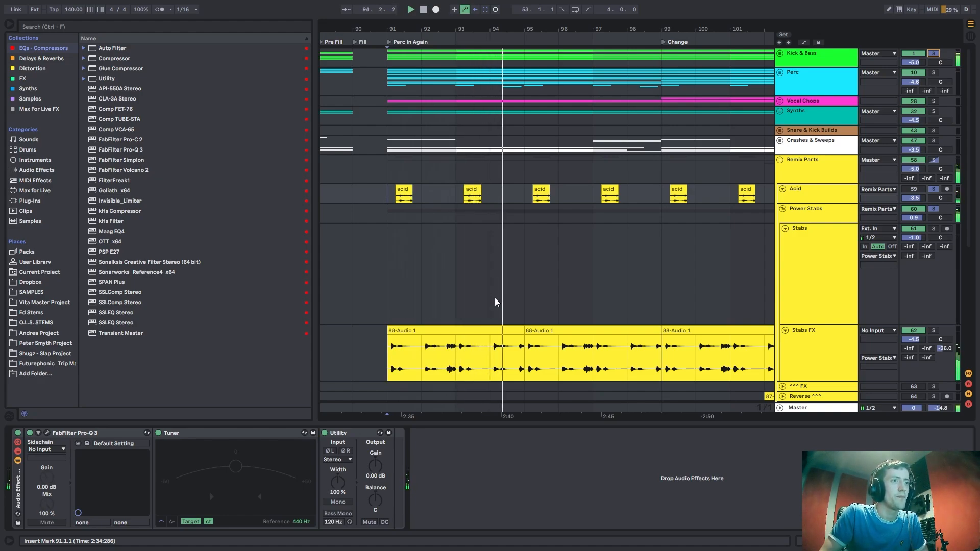
Stop playback and select the gap between the Stabs FX hits from 93.3.1 to 94.1.1.
scroll(461, 287, "up", 3)
key("space")
left_click_drag(477, 345, 526, 360)
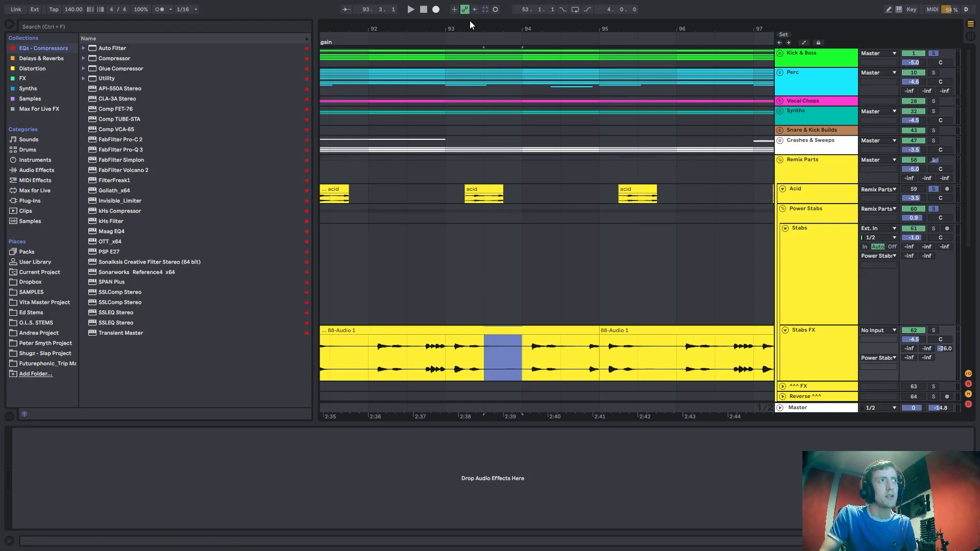
left_click_drag(470, 24, 511, 14)
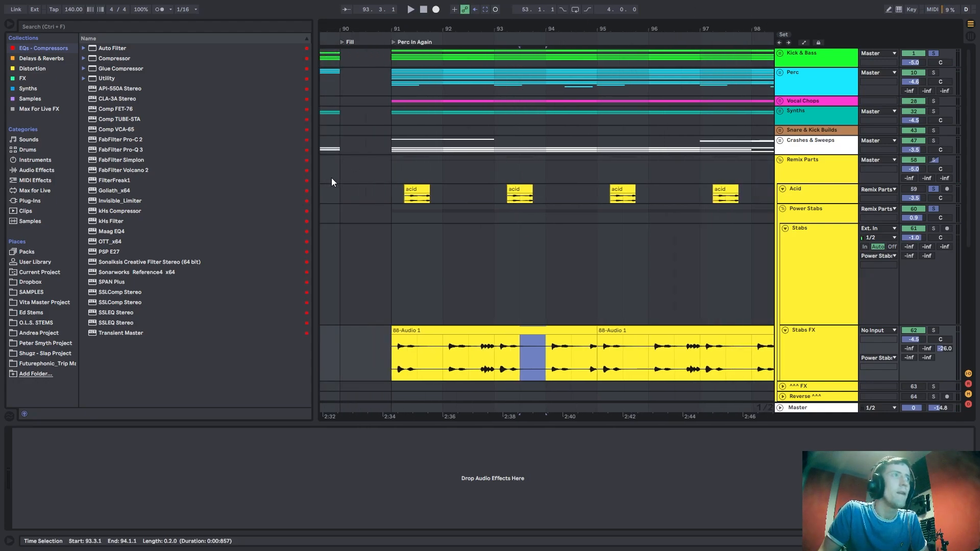
Fold the Stabs track, the Power Stabs group and the Acid track.
left_click(390, 193)
double_click(803, 228)
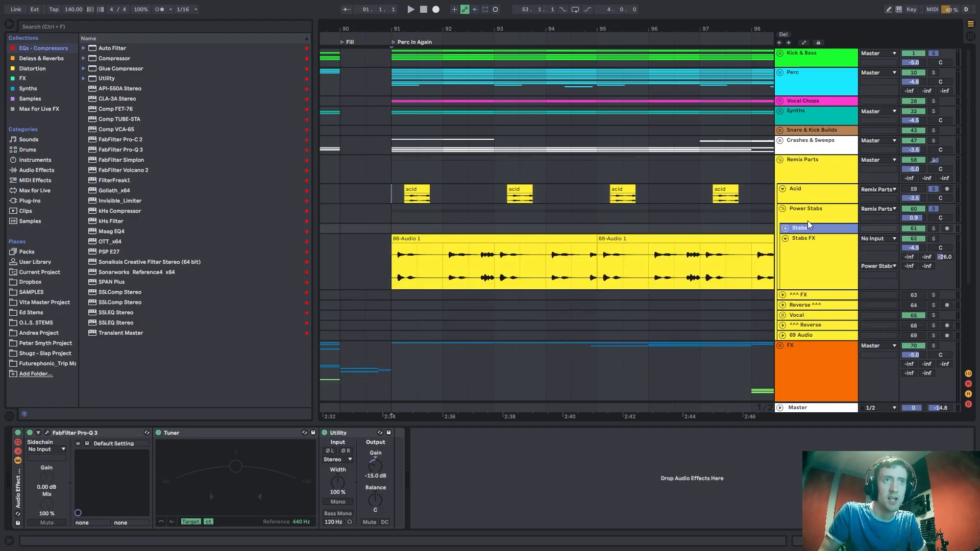
double_click(807, 209)
double_click(806, 189)
Add the Perc group to the solo and play the Perc In Again section from 91.1.1.
left_click(421, 189)
key("space")
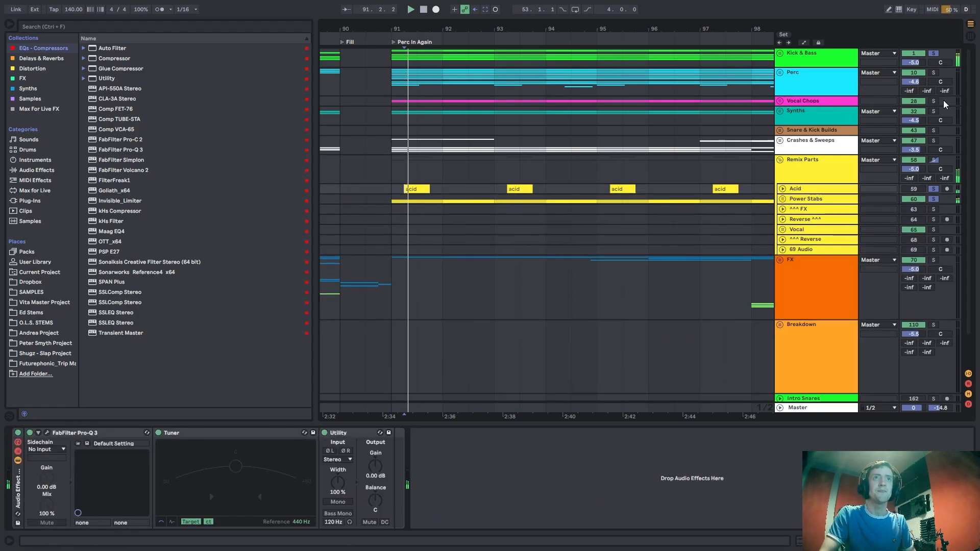
key("space")
left_click(385, 182)
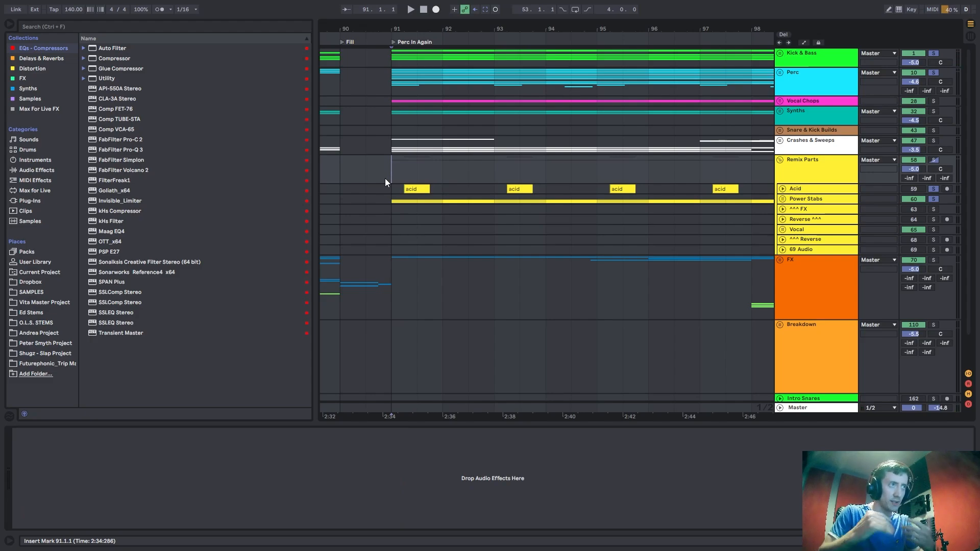
key("space")
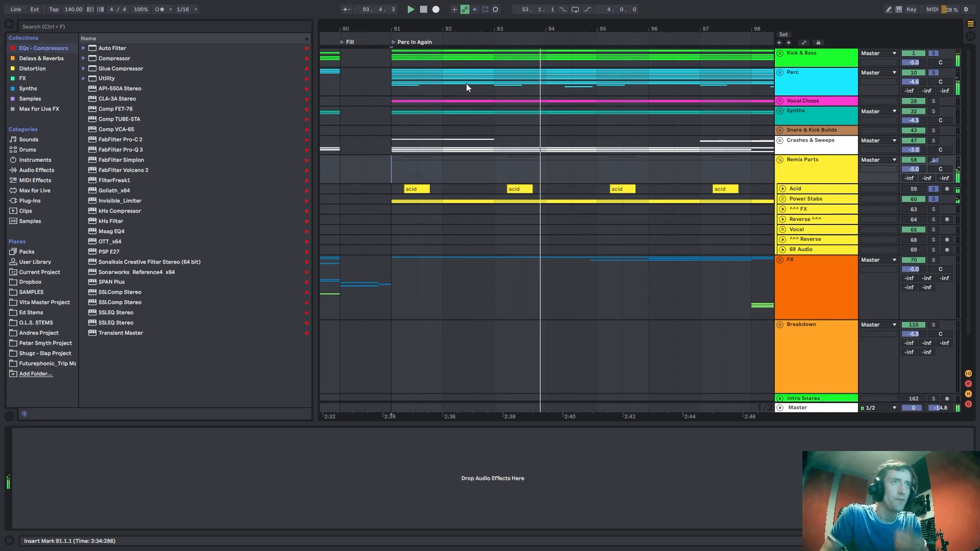
Stop playback and unfold the Perc group through Big Perc Group and Big Perc down to the 909 2 track.
left_click(394, 79)
key("space")
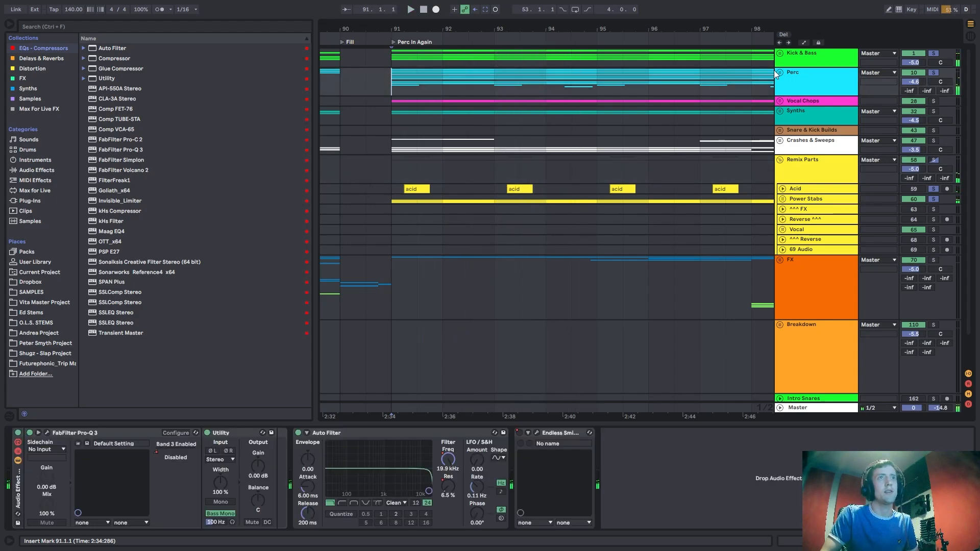
left_click(780, 72)
left_click(782, 132)
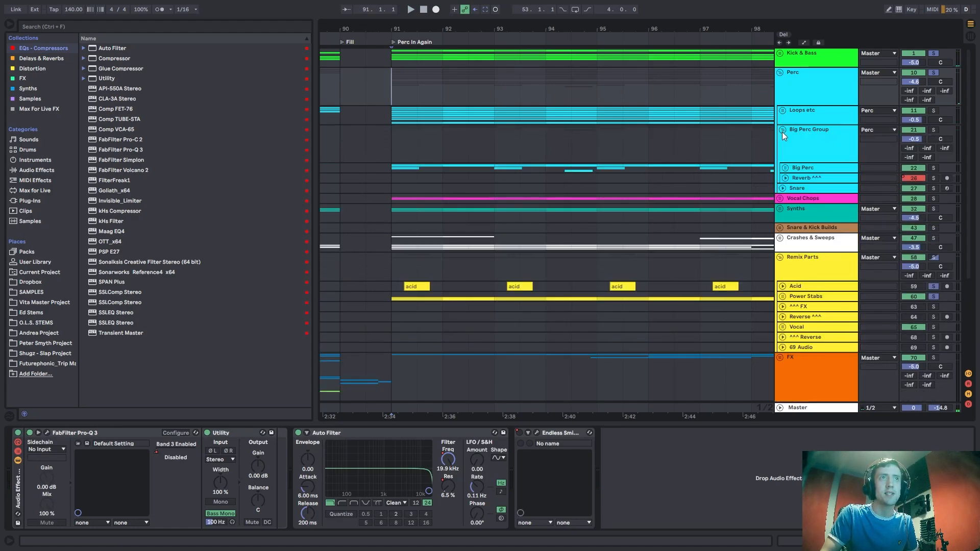
left_click(784, 167)
left_click(801, 228)
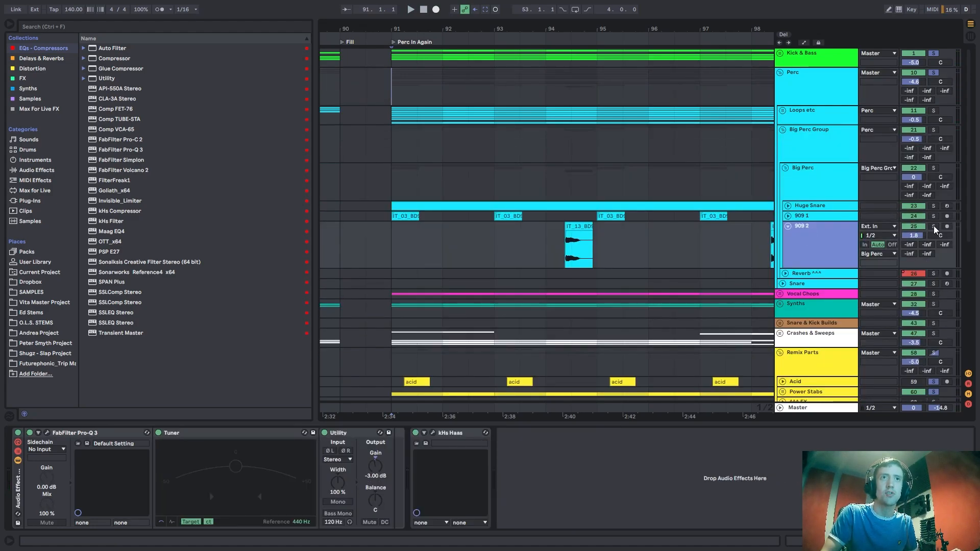
Solo 909 1 and 909 2 together with Acid and Power Stabs, and play them from 91.1.1.
left_click(934, 226)
left_click(934, 216, "ctrl")
scroll(894, 270, "down", 2)
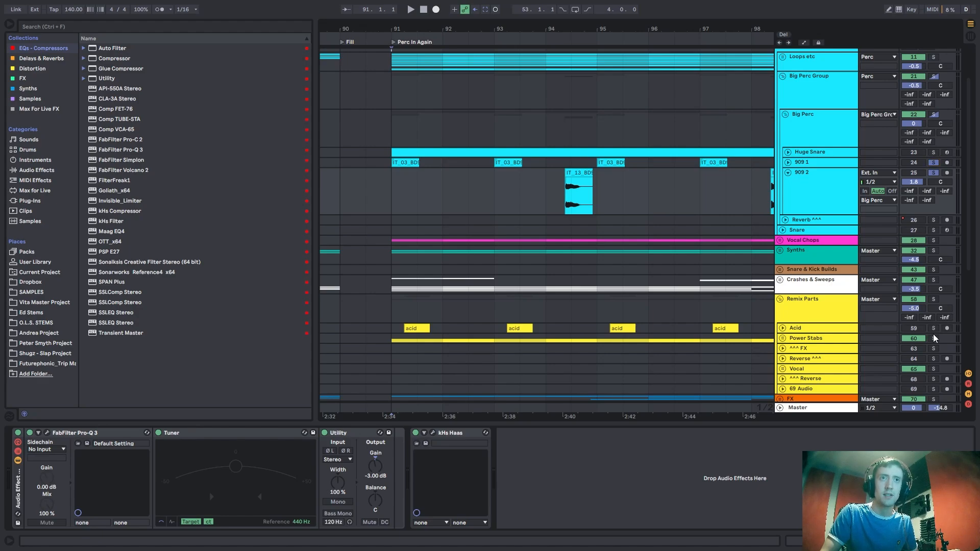
left_click(385, 314)
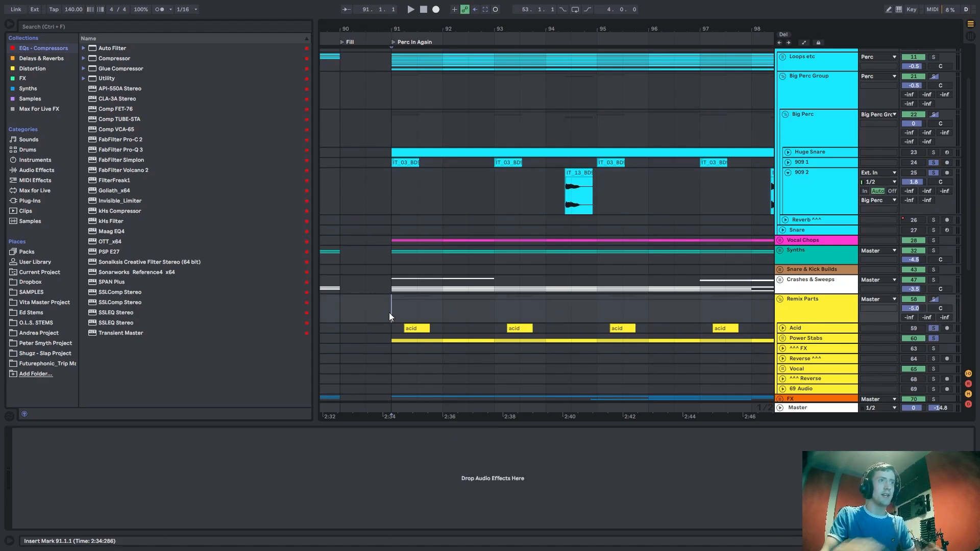
key("space")
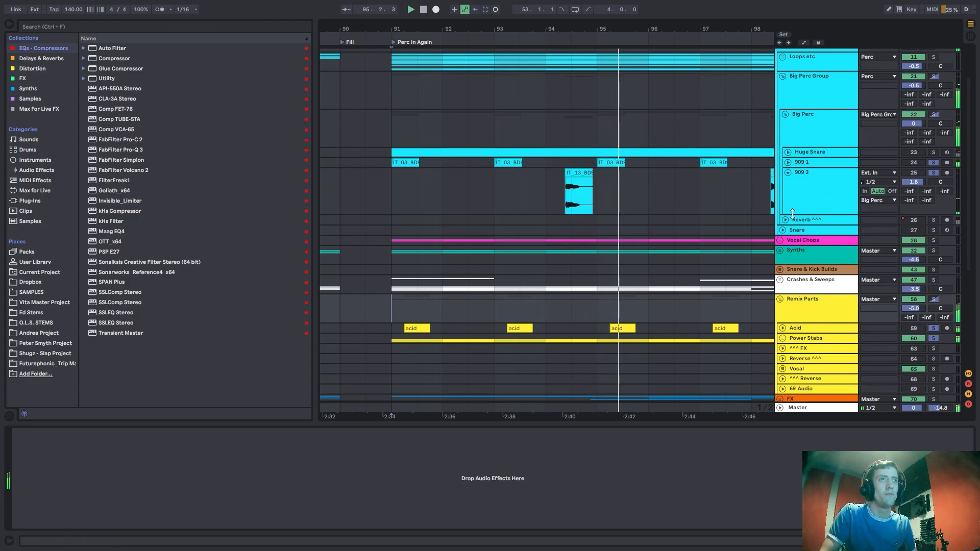
Clear the solos, fold Big Perc Group, and place the insert mark at 91.1.1 on the Perc group.
scroll(786, 172, "up", 2)
left_click(935, 121)
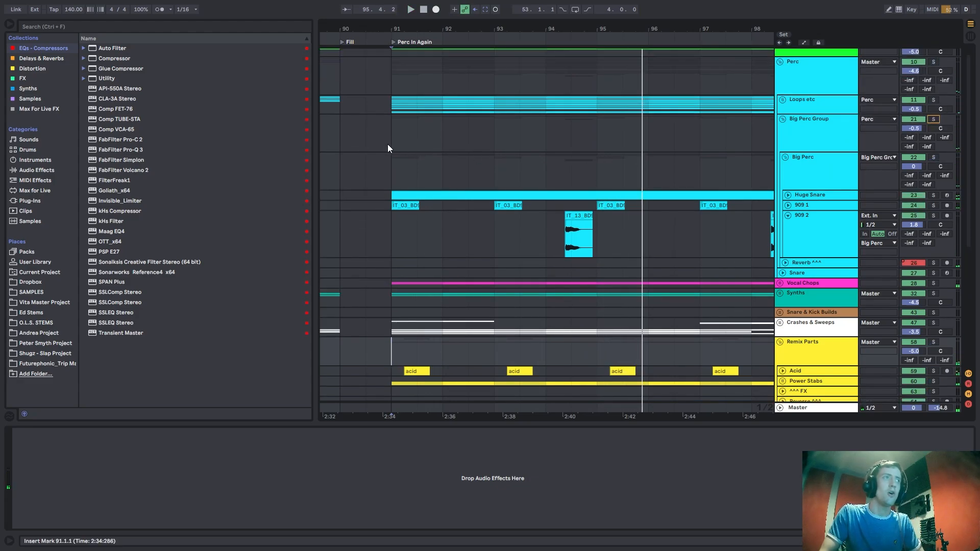
left_click(388, 143)
scroll(517, 146, "up", 1)
left_click(801, 137)
key("Left")
key("Left")
left_click(390, 85)
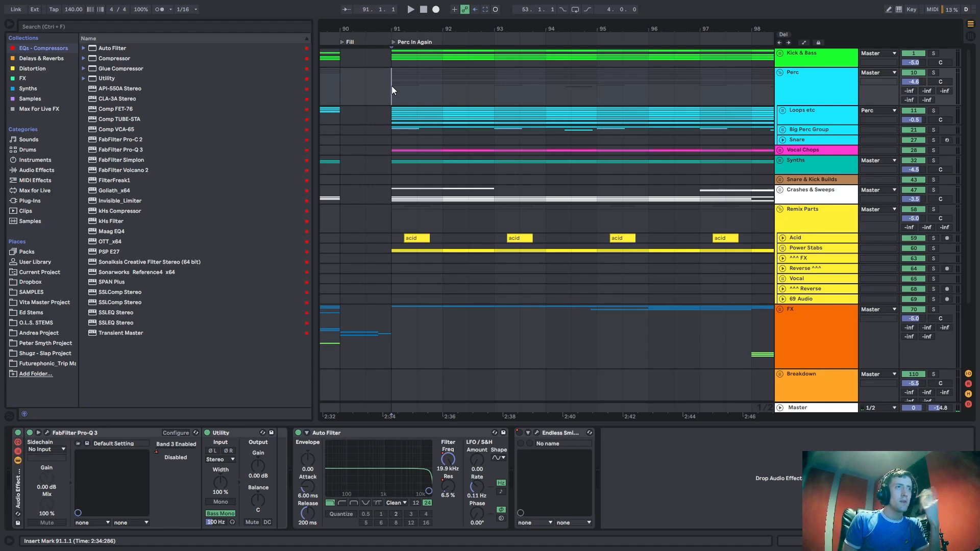
Solo the Remix Parts, Perc and Kick & Bass groups together and play Perc In Again from 91.1.1.
key("Down")
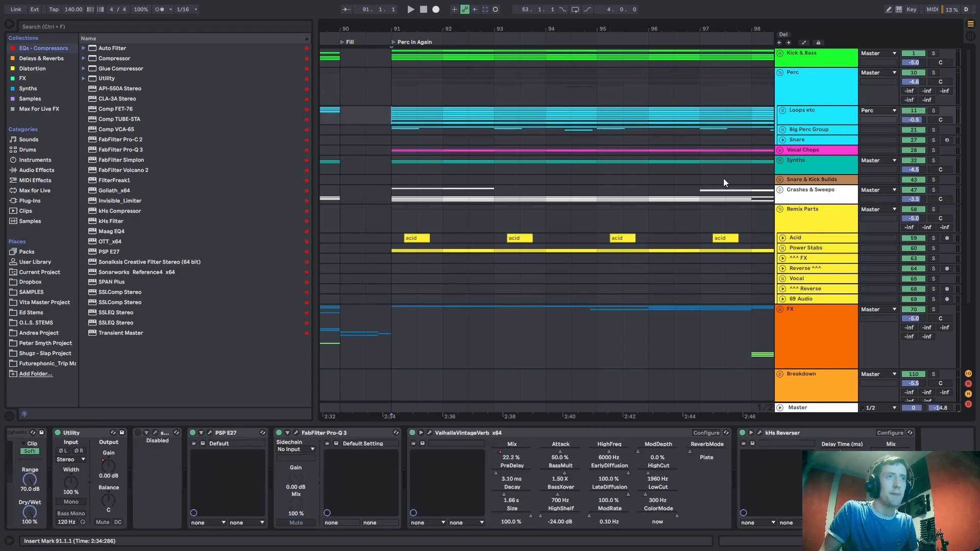
left_click(888, 220)
left_click(935, 211)
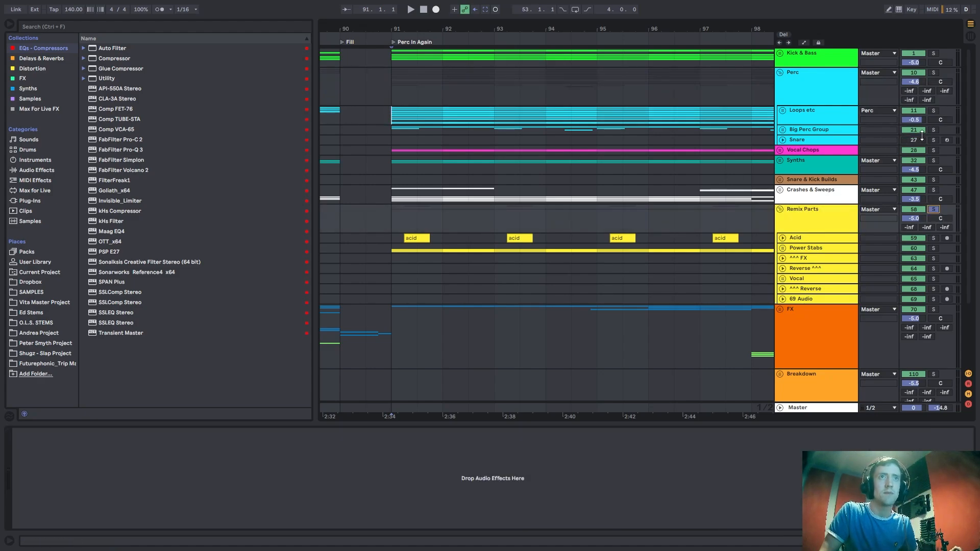
left_click(384, 90)
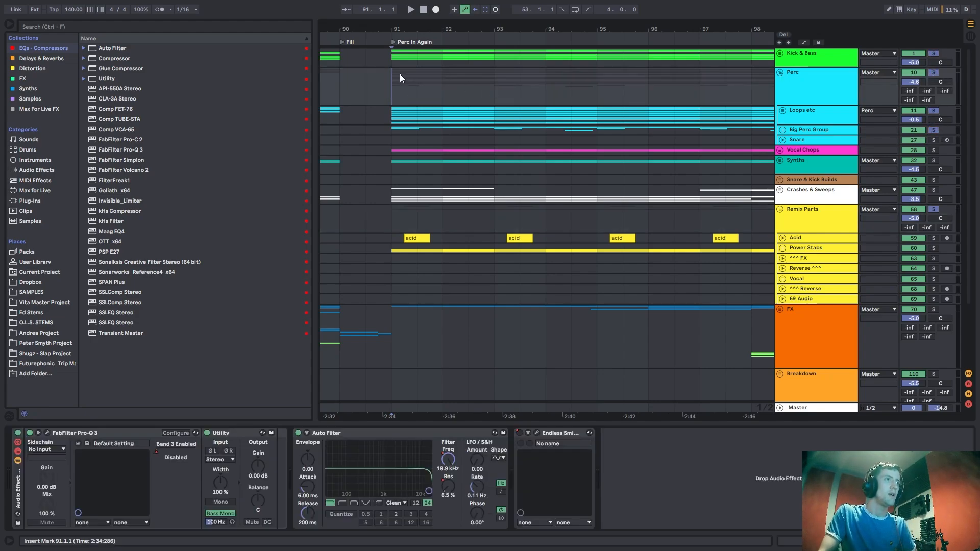
key("space")
scroll(699, 159, "down", 2)
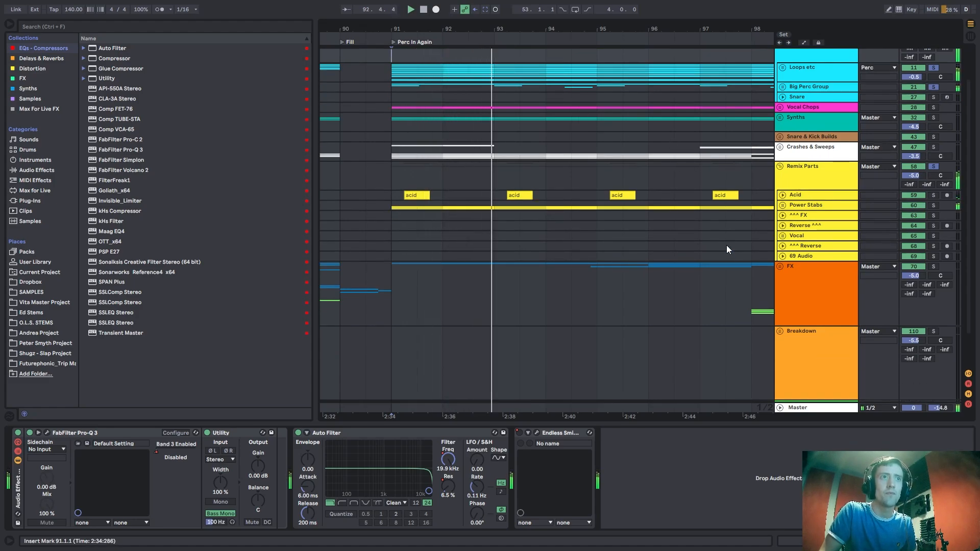
Unfold Crashes & Sweeps, solo the group and play it alone from 91.1.1.
left_click(807, 153)
left_click(780, 147)
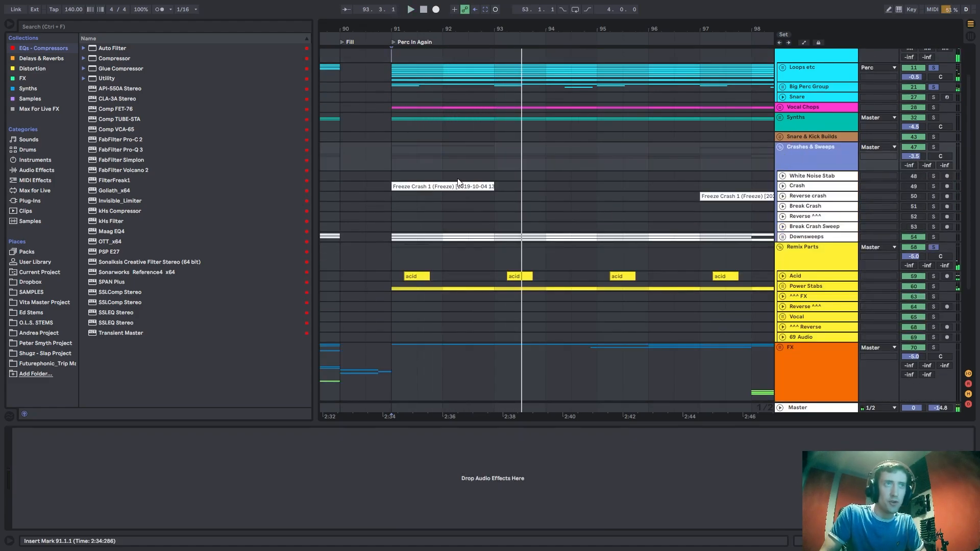
key("space")
left_click(933, 147)
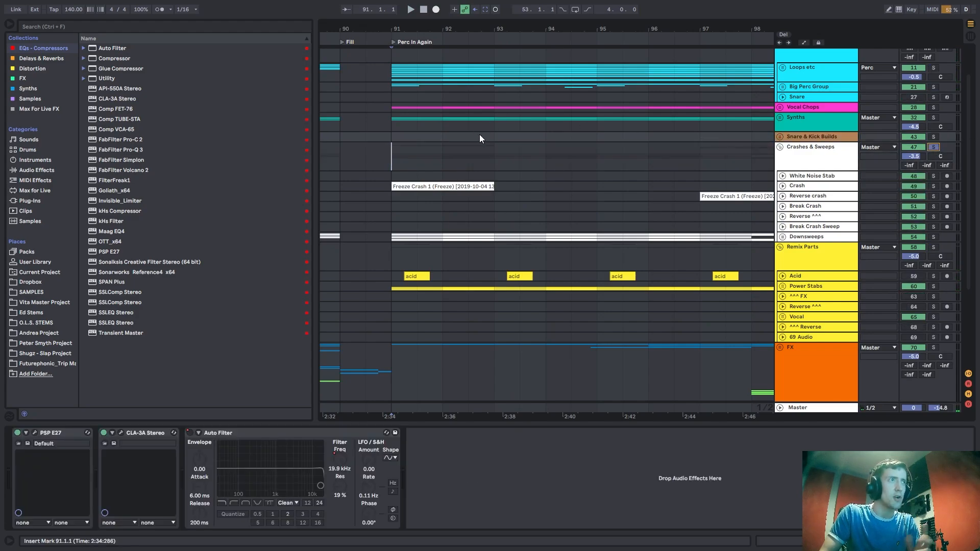
key("space")
key("space")
Unsolo and fold Crashes & Sweeps, fold Remix Parts, and unfold the FX group.
left_click(934, 148)
double_click(825, 154)
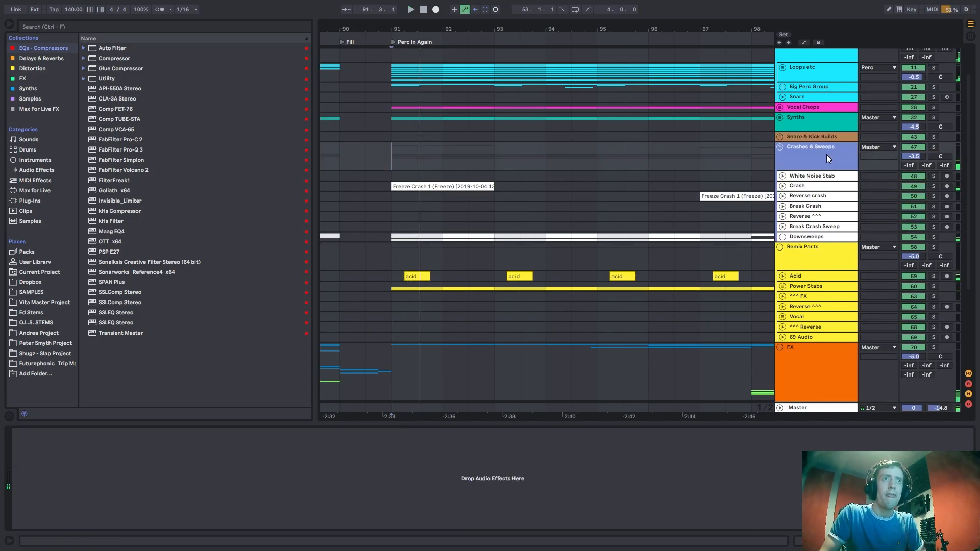
left_click(796, 179)
left_click(780, 169)
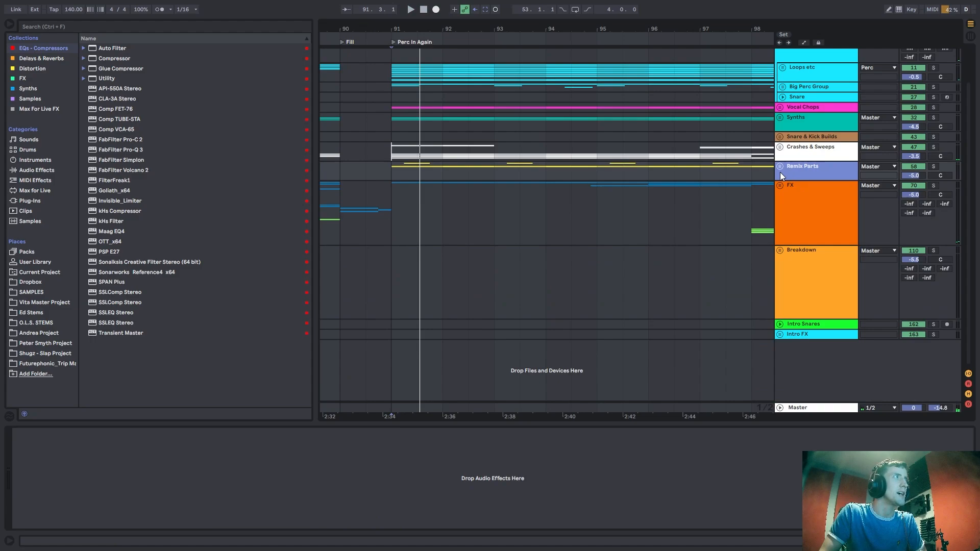
double_click(820, 186)
Solo Track FX, play it through the Pre Fill and Fill from 89.1.1, and unfold the group.
left_click(417, 263)
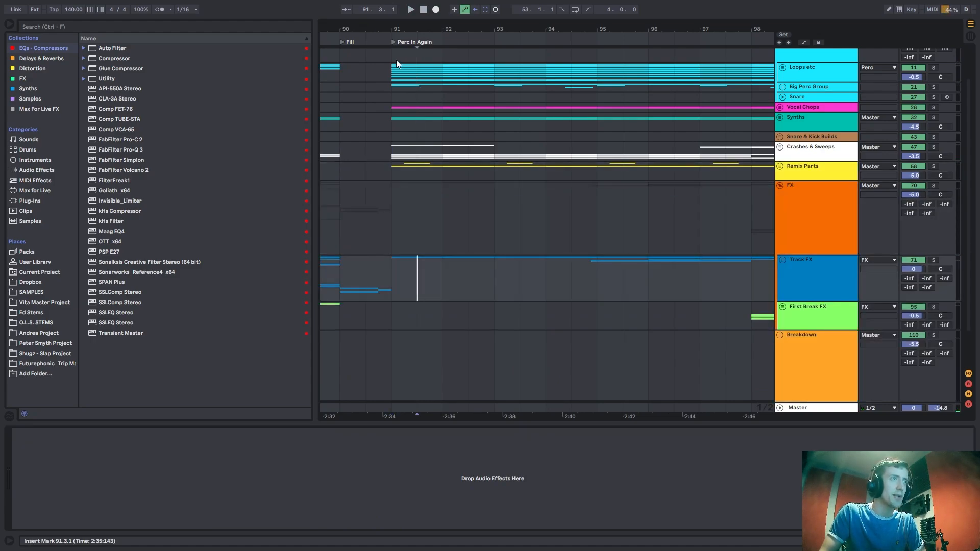
mouse_move(417, 29)
left_mouse_down()
mouse_move(610, 21)
mouse_move(592, 17)
left_mouse_up()
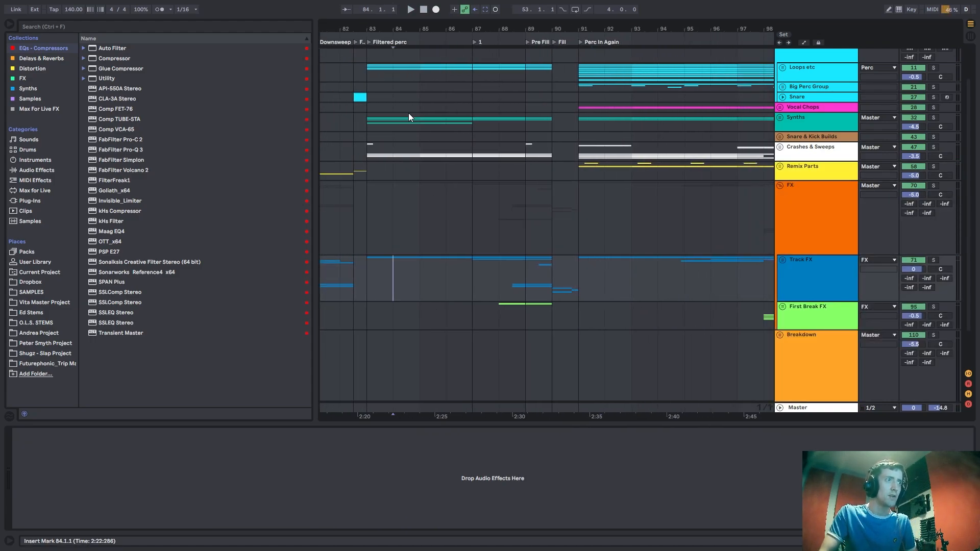
left_click_drag(392, 25, 551, 23)
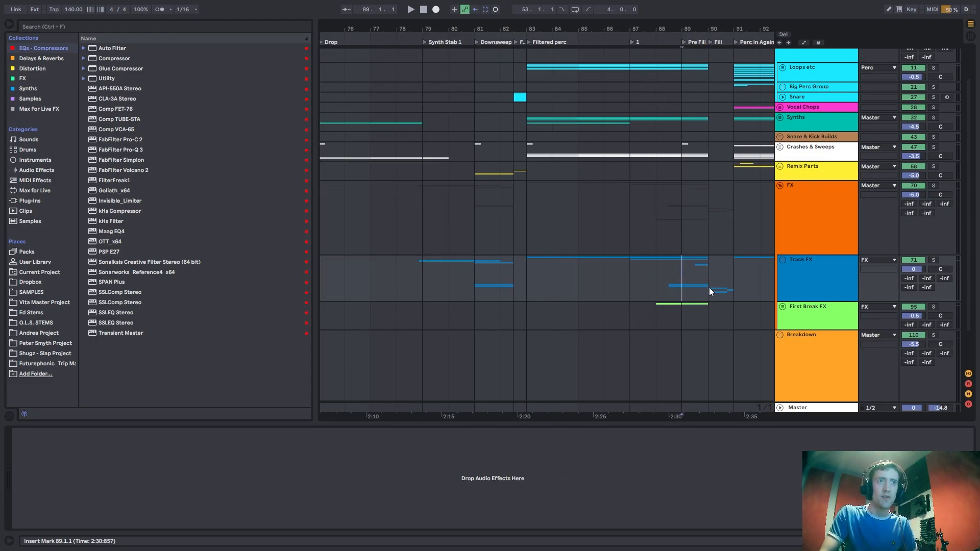
left_click(933, 261)
key("space")
left_click_drag(697, 26, 486, 67)
left_click(785, 261)
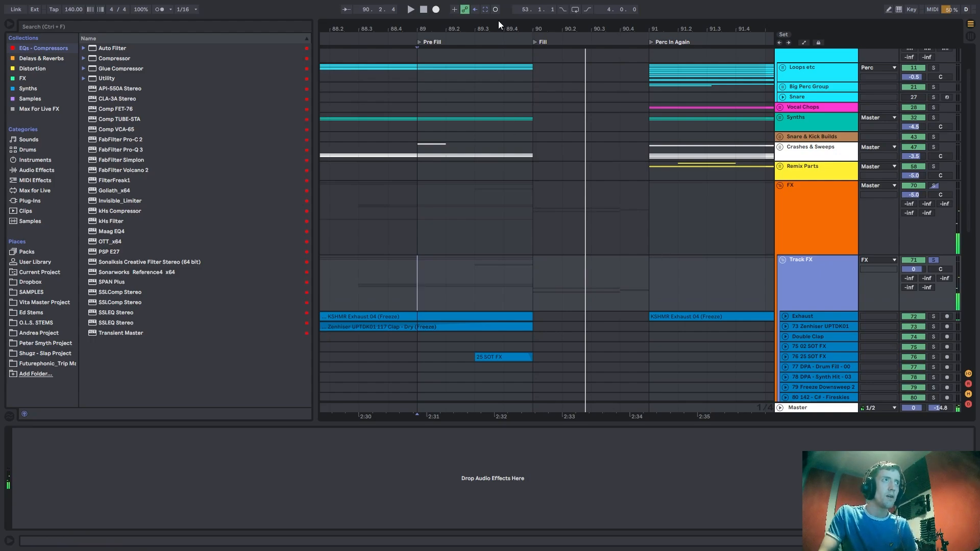
Play the soloed Track FX through the Downsweep section from 80.3.1 and look over its individual tracks.
left_click_drag(545, 29, 841, 4)
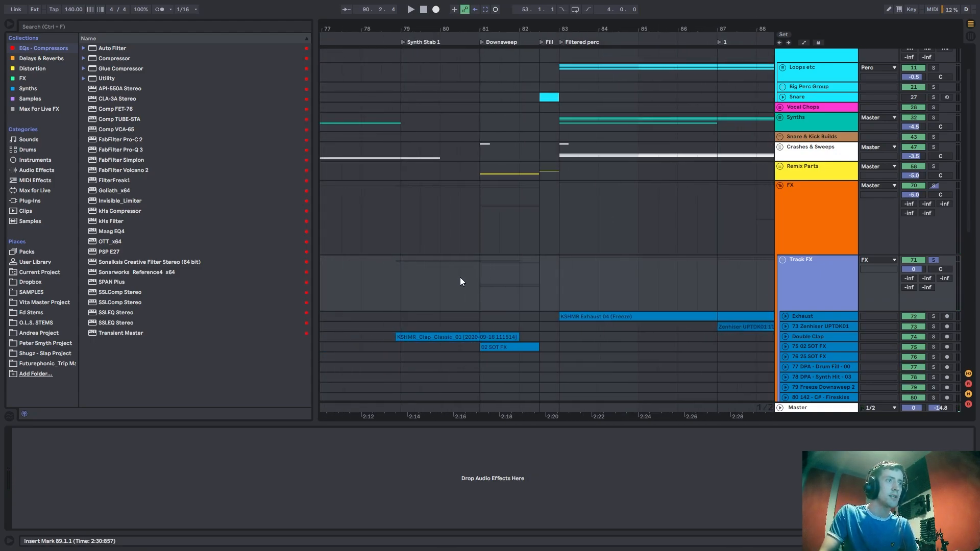
left_click(460, 278)
key("space")
scroll(480, 289, "down", 5)
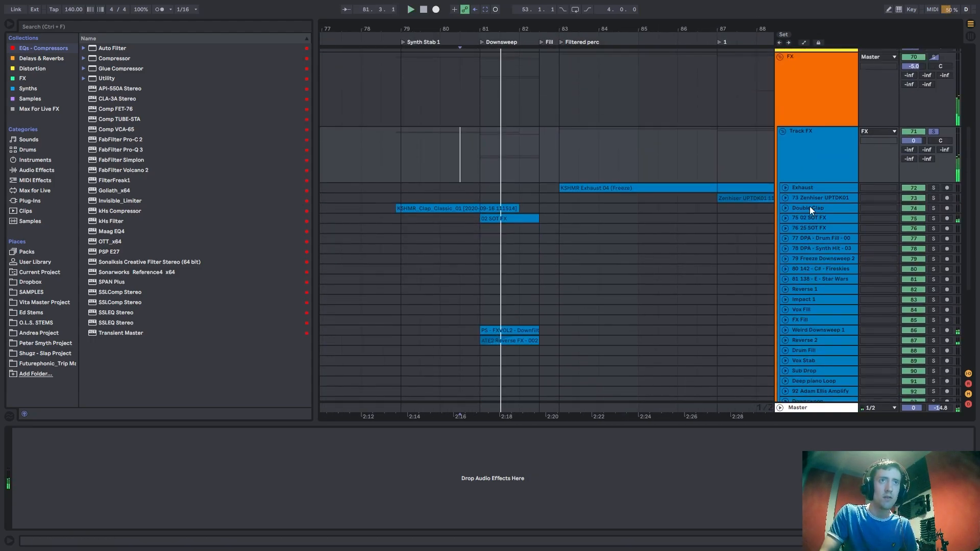
scroll(715, 173, "up", 6)
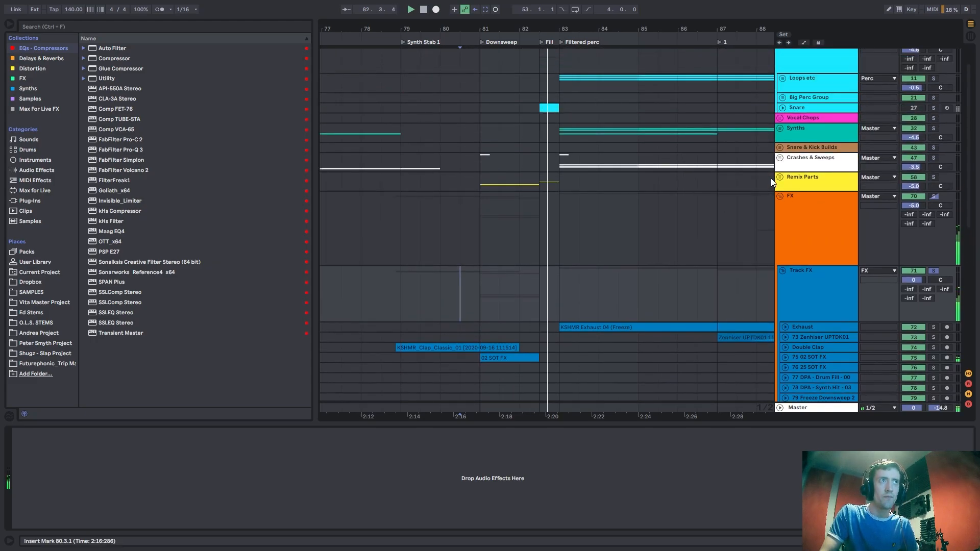
Unsolo Track FX and play the full mix through the Fill from 82.3.1.
left_click(936, 292)
left_click(539, 204)
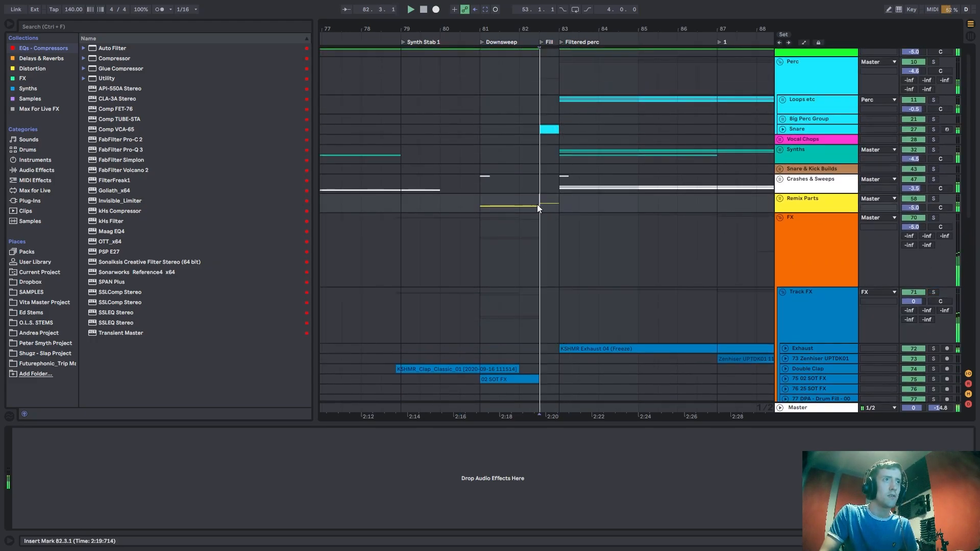
key("space")
Go to the Filtered Kick section, play it briefly, and place the insert mark at 48.1.1 on Impact 1.
left_click_drag(543, 27, 771, 8)
left_click_drag(343, 28, 489, 46)
scroll(489, 189, "down", 7)
scroll(514, 263, "down", 1)
key("space")
left_click(480, 255)
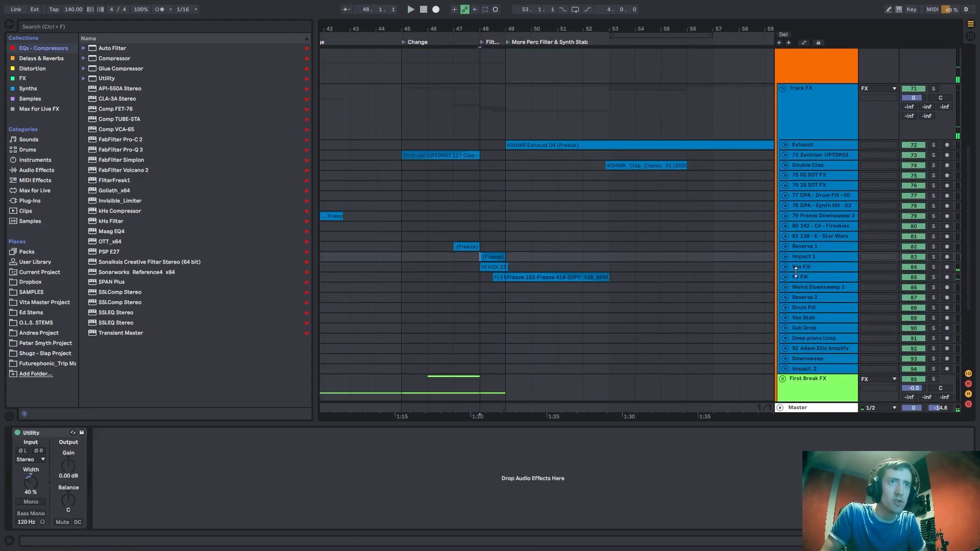
Unfold the Vox Fill track and play the Filtered Kick section from 48.1.1.
left_click(798, 268)
left_click(785, 268)
scroll(495, 287, "up", 3)
left_click(475, 277)
key("space")
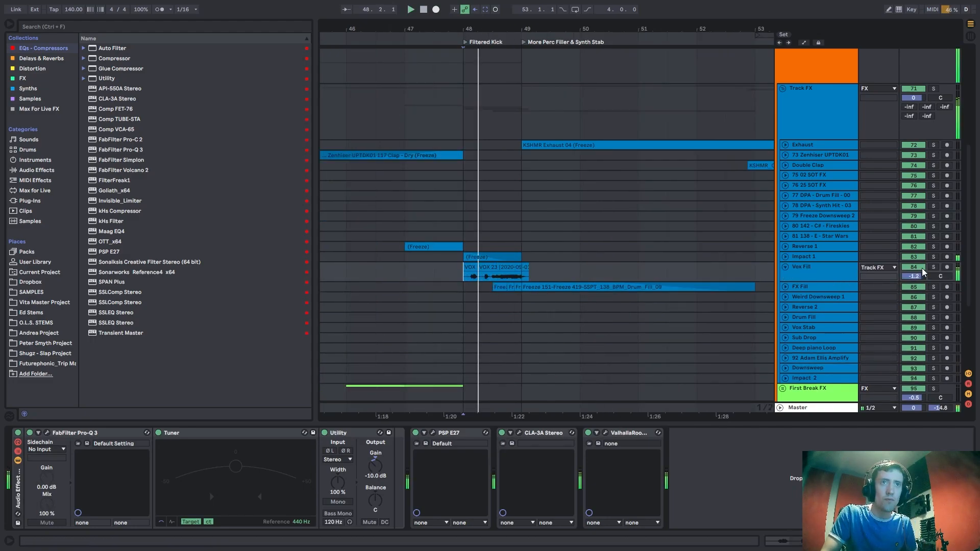
Solo Vox Fill, enlarge its track, replay it from 48.1.1, and check its FabFilter Pro-Q 3.
left_click(933, 268)
left_click_drag(811, 280, 811, 353)
key("space")
key("space")
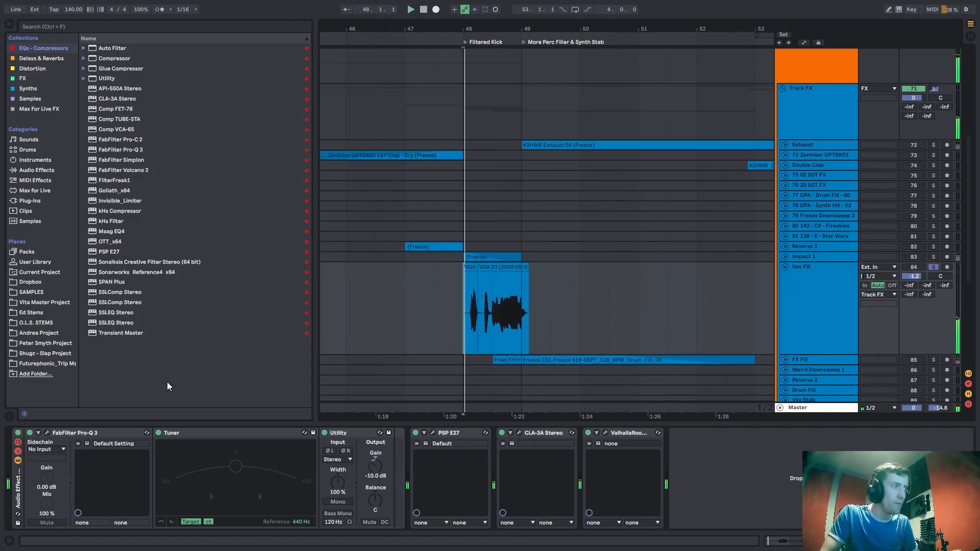
left_click(46, 433)
left_click(47, 432)
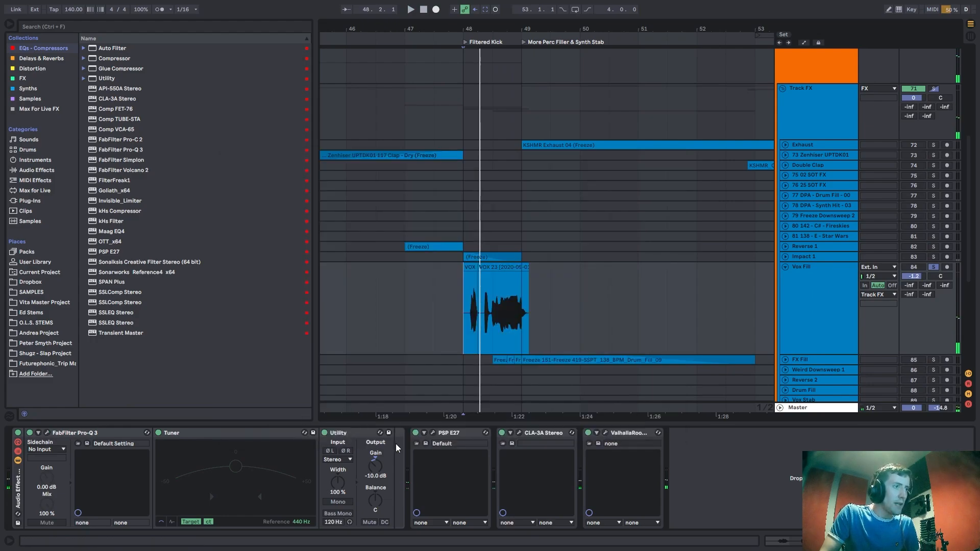
Unfold the FX Fill, Impact 1 and Reverse 1 tracks, and enlarge FX Fill and Reverse 1.
scroll(772, 325, "down", 4)
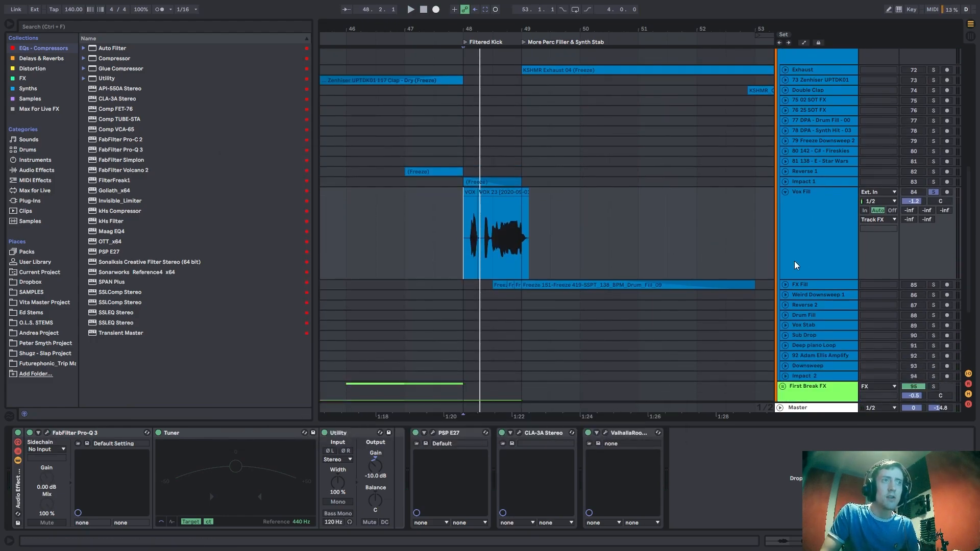
scroll(759, 342, "down", 2)
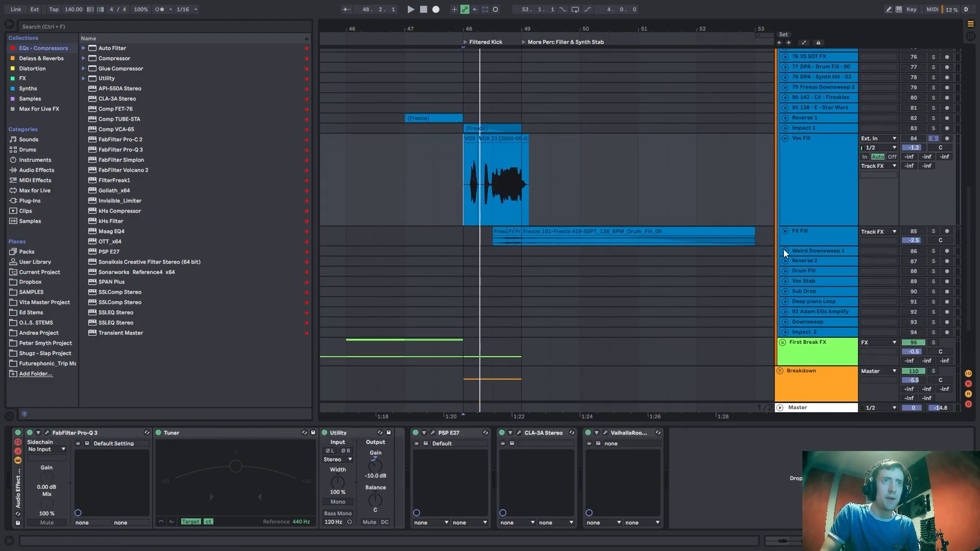
left_click_drag(791, 246, 791, 310)
left_click(495, 260)
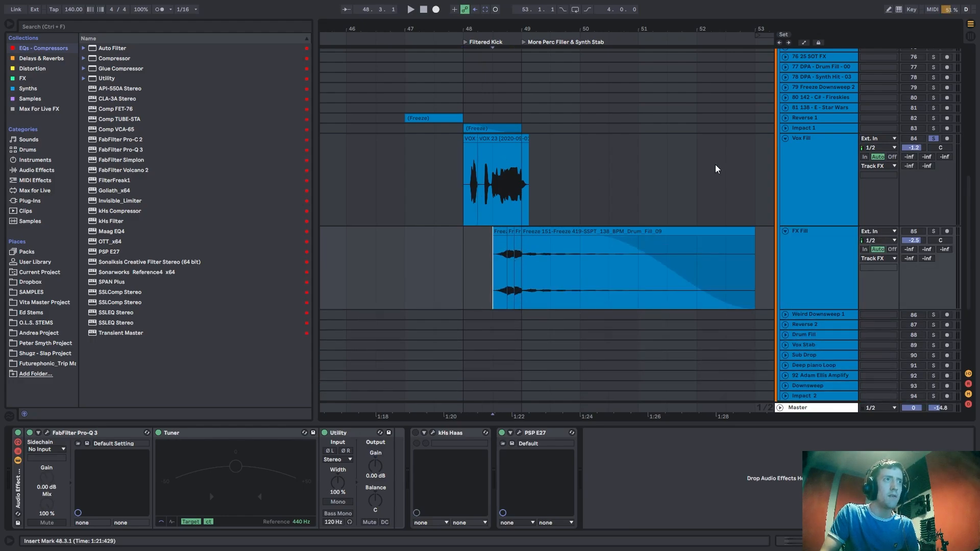
left_click(785, 128)
left_click(785, 117)
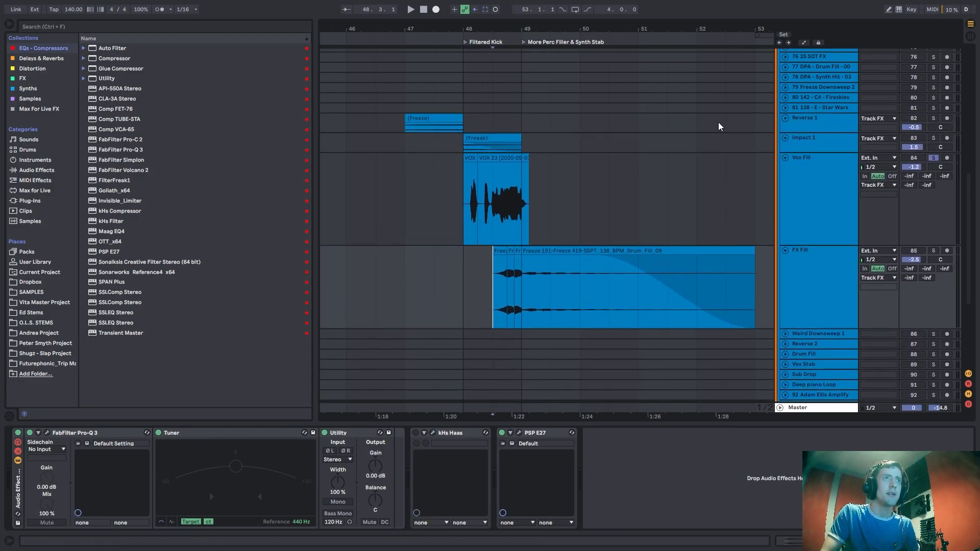
left_click_drag(813, 133, 812, 196)
Highlight in order the Reverse 1 clip at bar 47, the gap at bar 48, the Vox Fill, and the FX Fill tail from 49.1.1 to 53.1.1.
left_click_drag(369, 159, 458, 159)
left_click(472, 148)
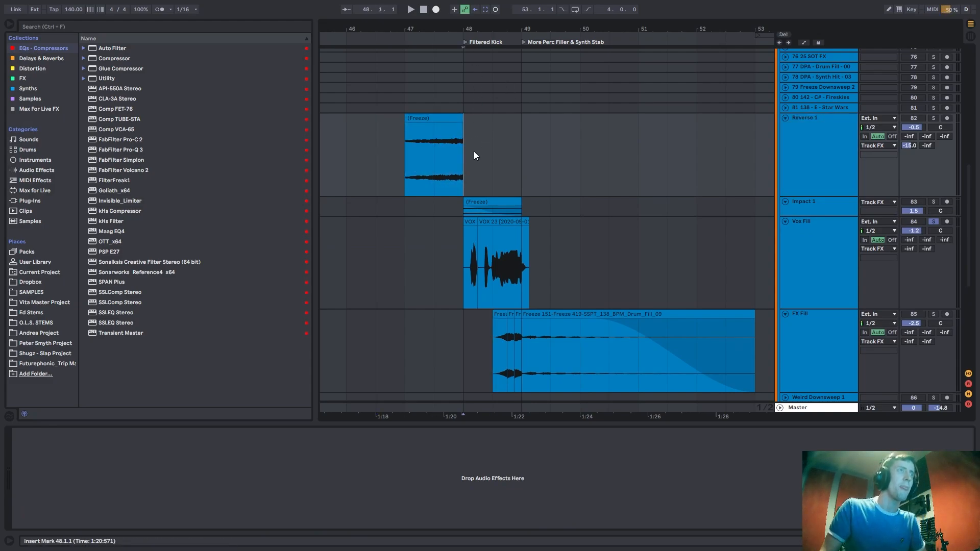
left_click(519, 156, "shift")
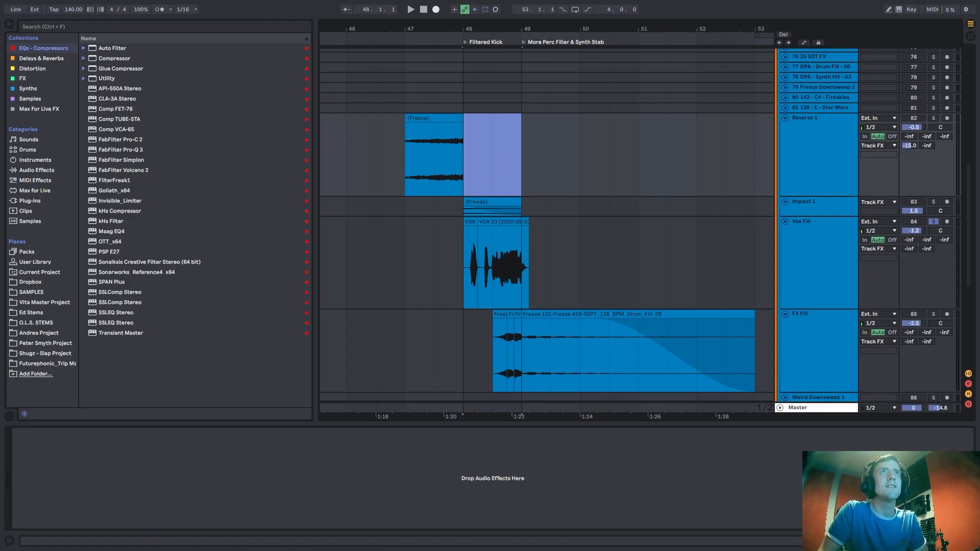
left_click(409, 176)
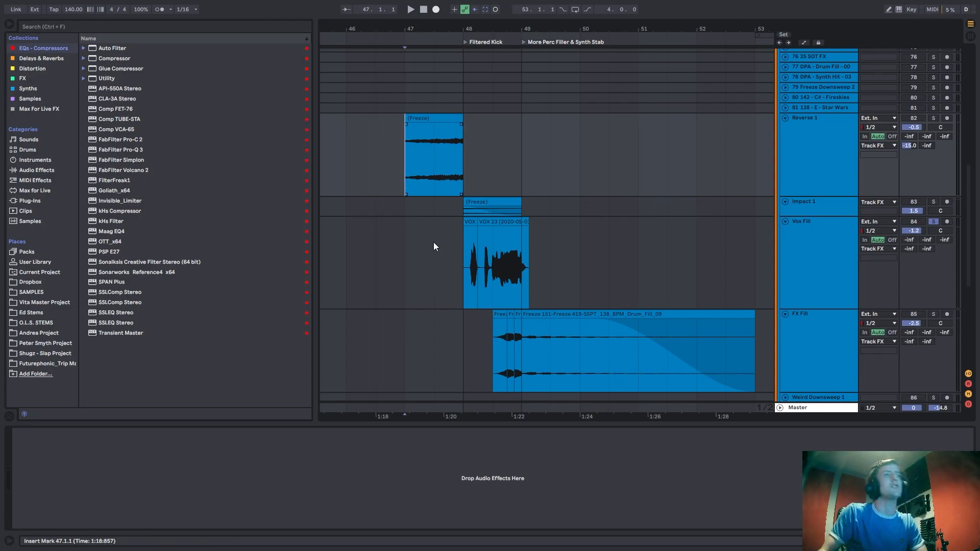
left_click_drag(415, 177, 448, 177)
left_click_drag(470, 239, 526, 255)
left_click_drag(540, 337, 759, 350)
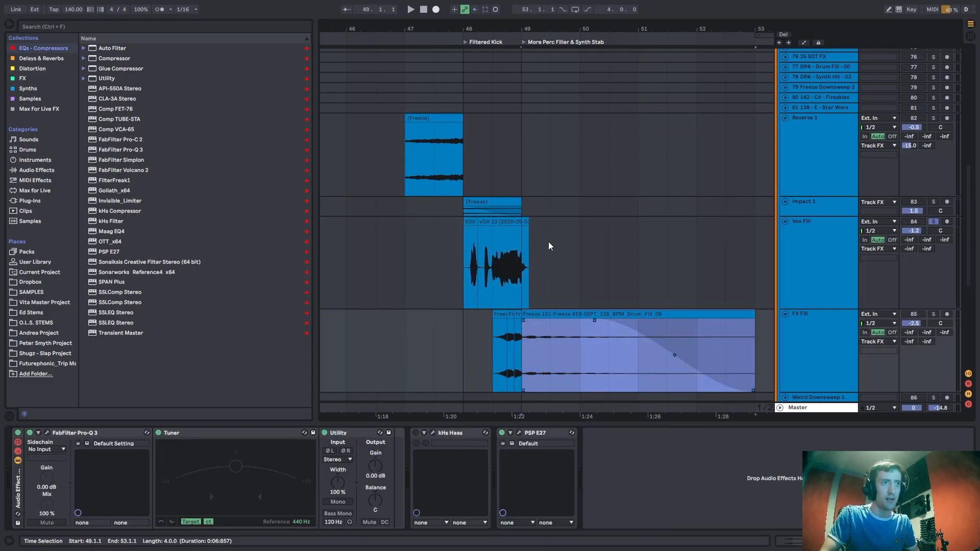
Solo Reverse 1, add 73 Zenhiser UPTDK01 to the solo, and play both from 47.1.1.
left_click(406, 159)
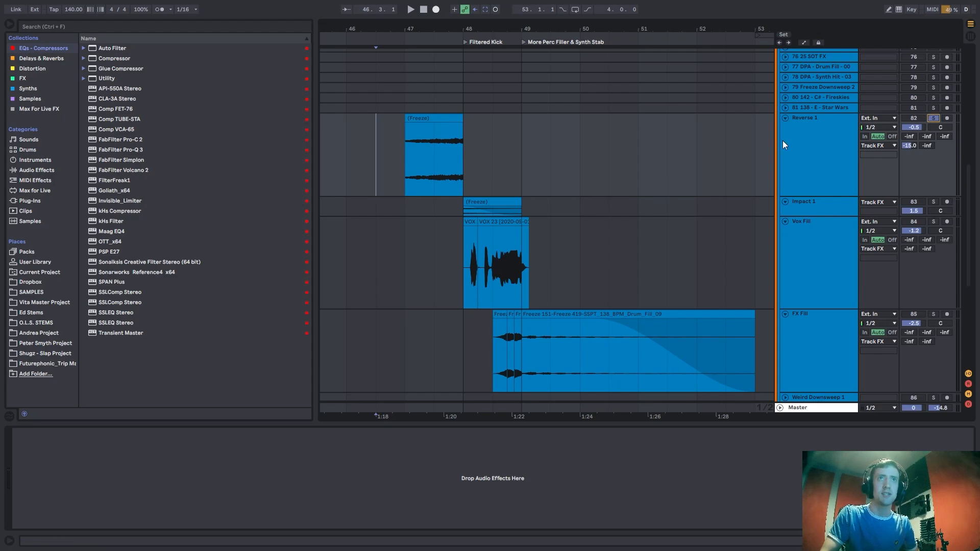
key("space")
scroll(473, 177, "up", 4)
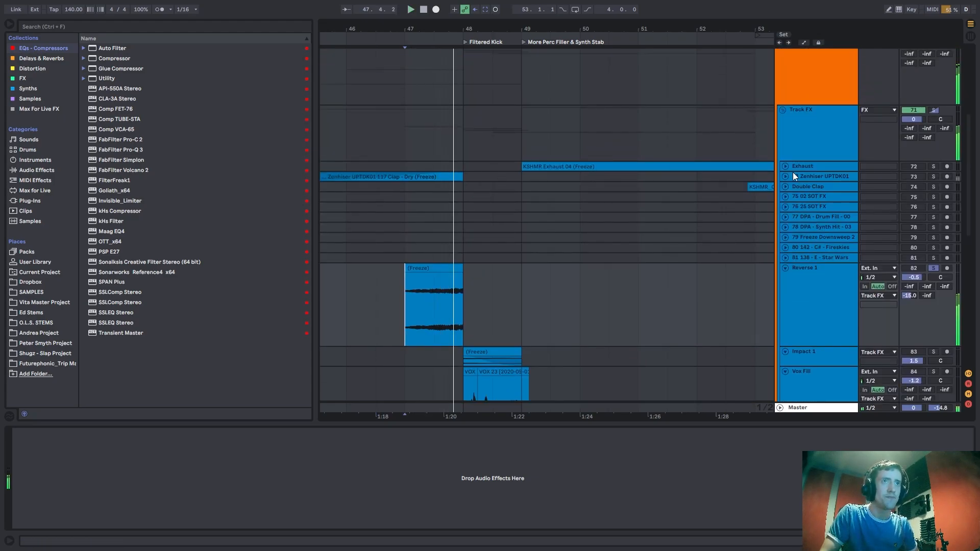
left_click(933, 176)
key("space")
key("space")
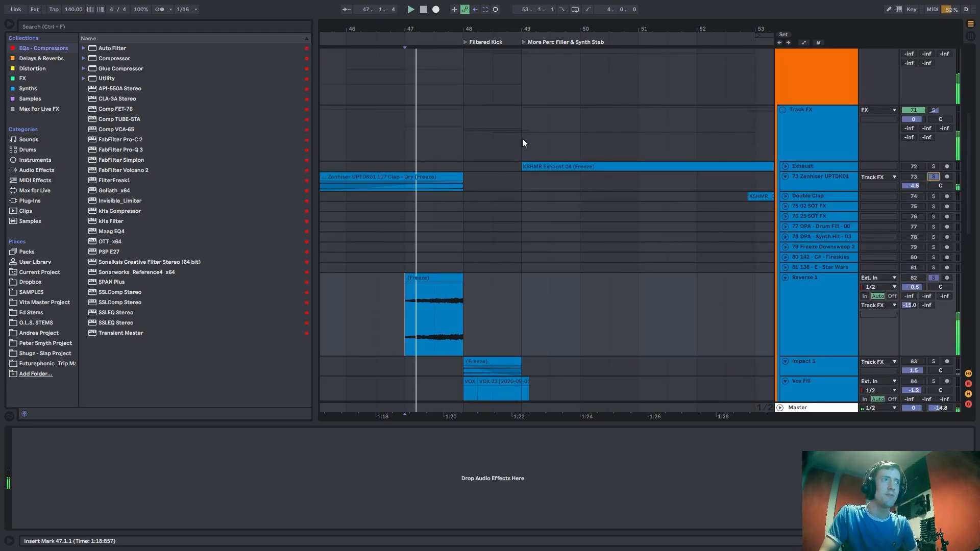
Replace the FX solos with the Perc group and play it into the Filtered Kick section from 47.1.1.
scroll(522, 138, "down", 4)
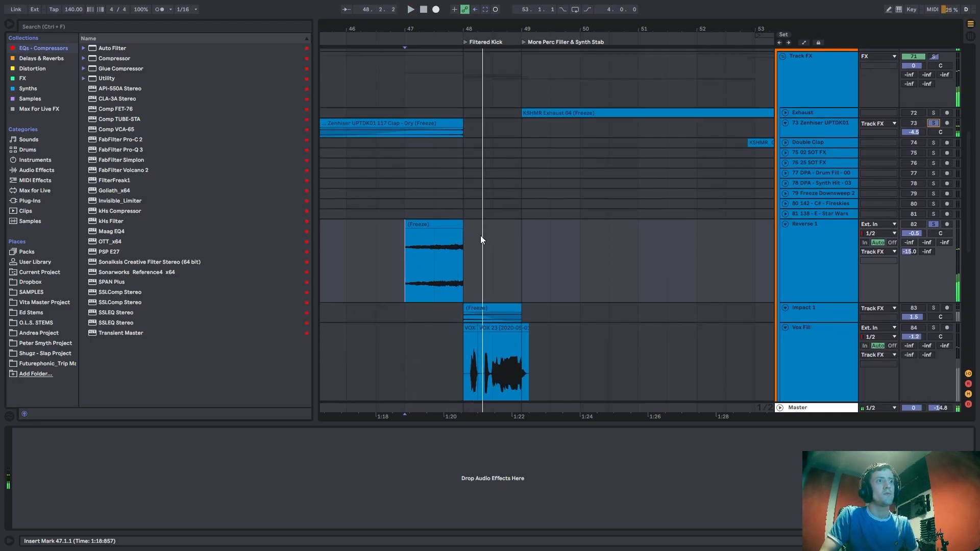
left_click(408, 235)
left_click(483, 234)
scroll(483, 233, "up", 12)
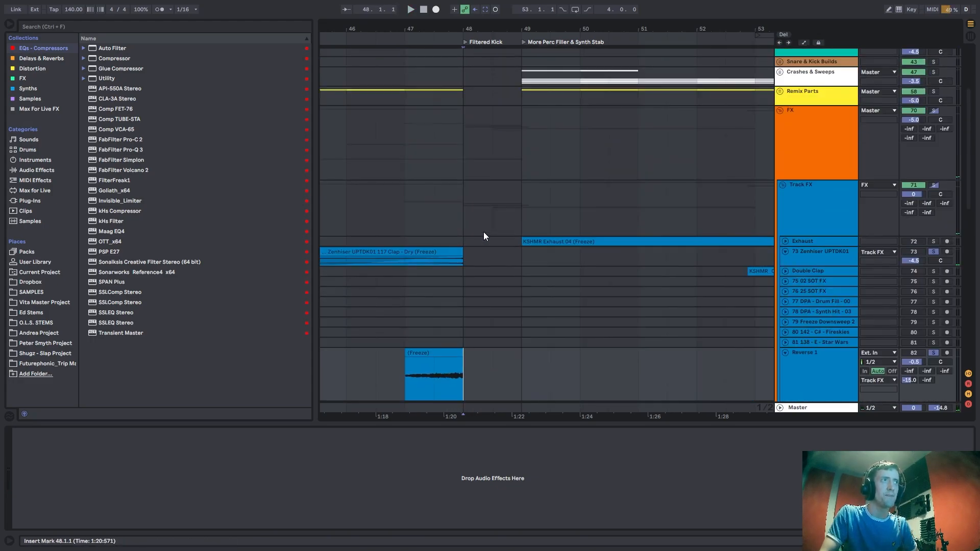
left_click(404, 120)
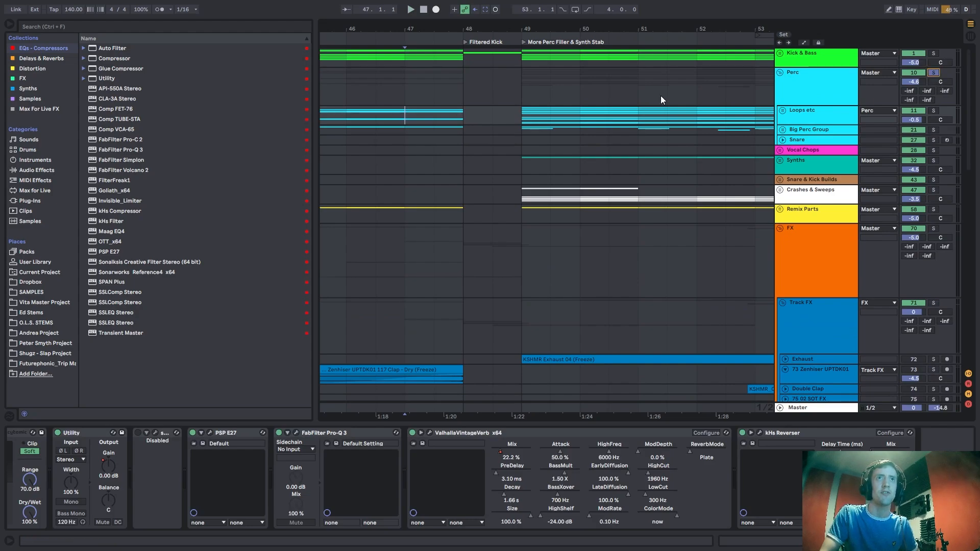
key("space")
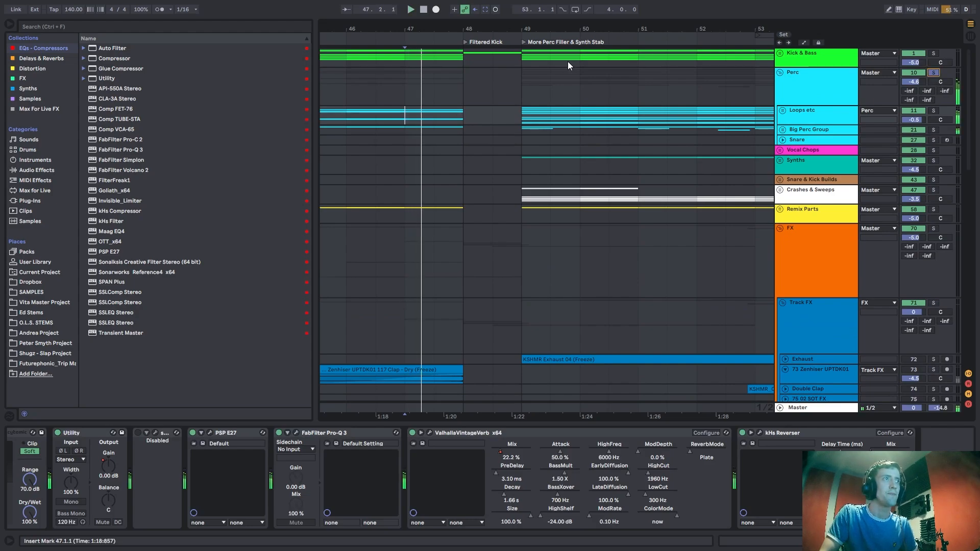
Solo the Kick & Bass group and play it from 47.1.1 into the Filtered Kick section.
left_click(933, 53)
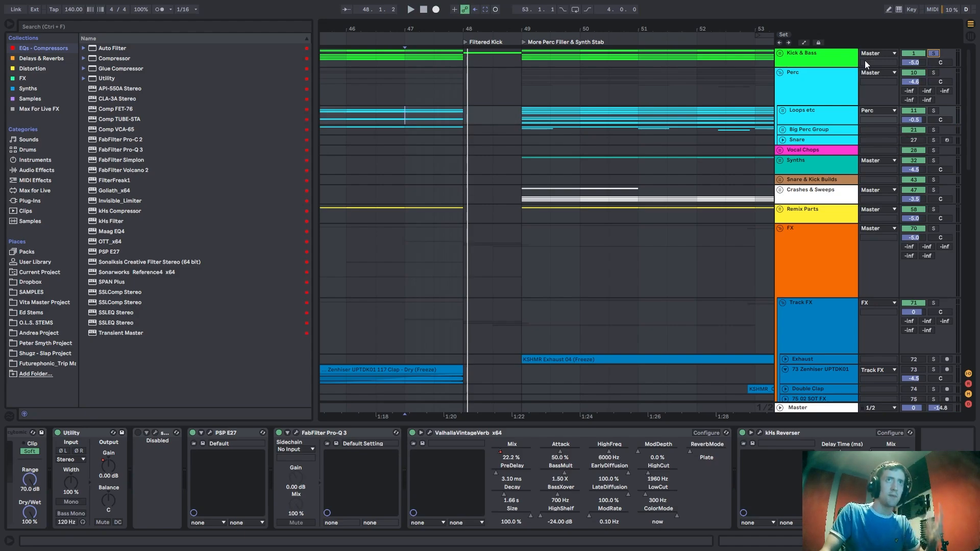
key("space")
key("space")
key("space")
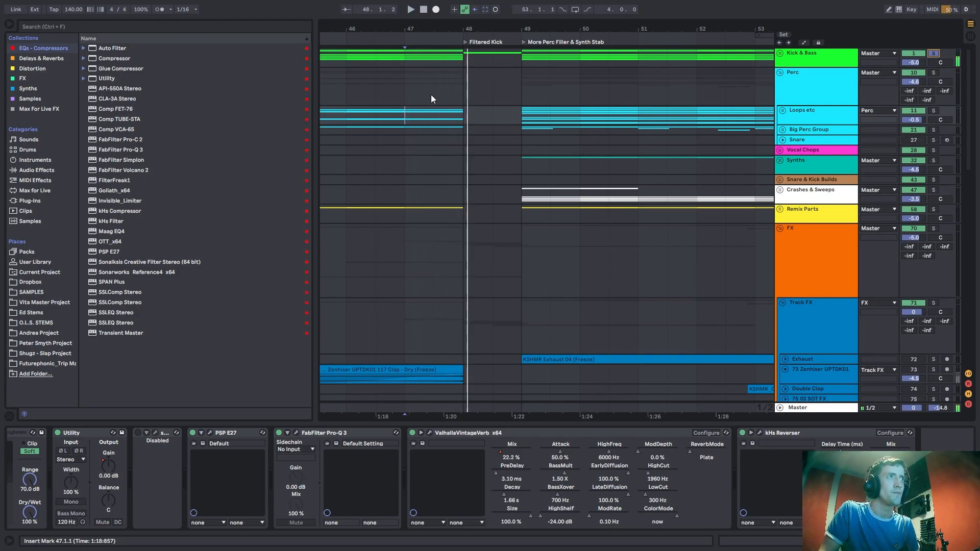
Solo the Reverse 1 and Exhaust tracks and play them from 47.1.1.
scroll(422, 168, "down", 3)
left_click(822, 293)
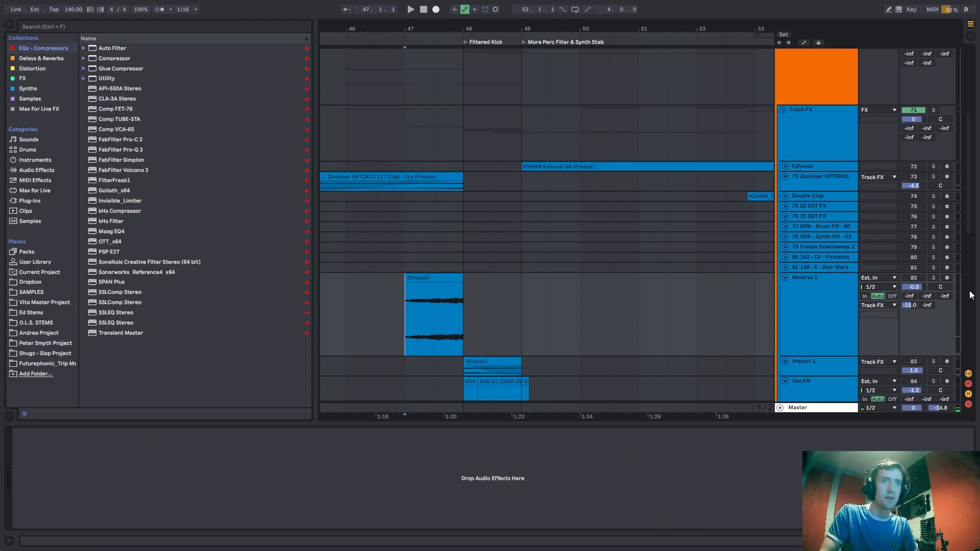
left_click(935, 278)
left_click(934, 167, "ctrl")
key("space")
scroll(715, 208, "up", 1)
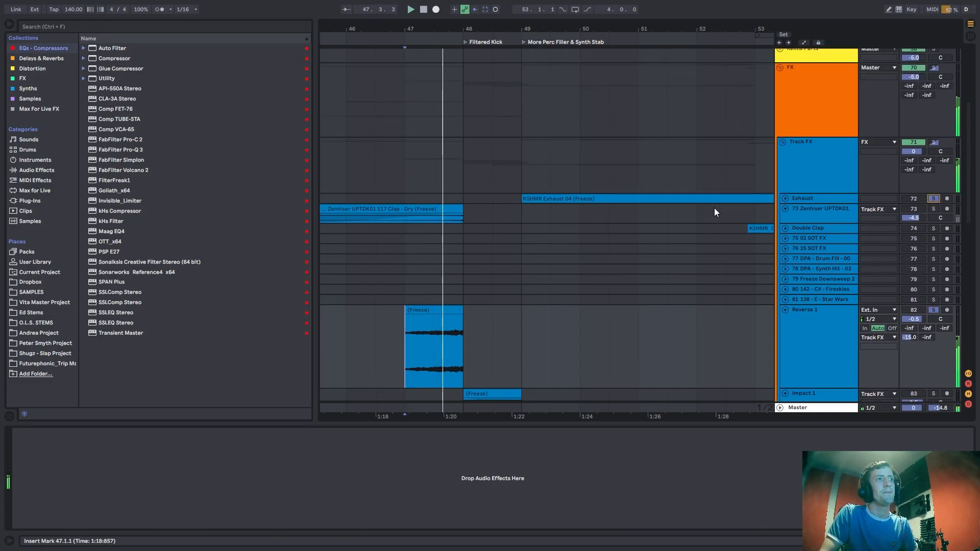
Solo Vox Fill and Impact 1, play them from 48.1.1, and highlight the FX Fill build-up from 48.1.1 to 49.1.1.
scroll(709, 210, "down", 6)
left_click(465, 308)
key("space")
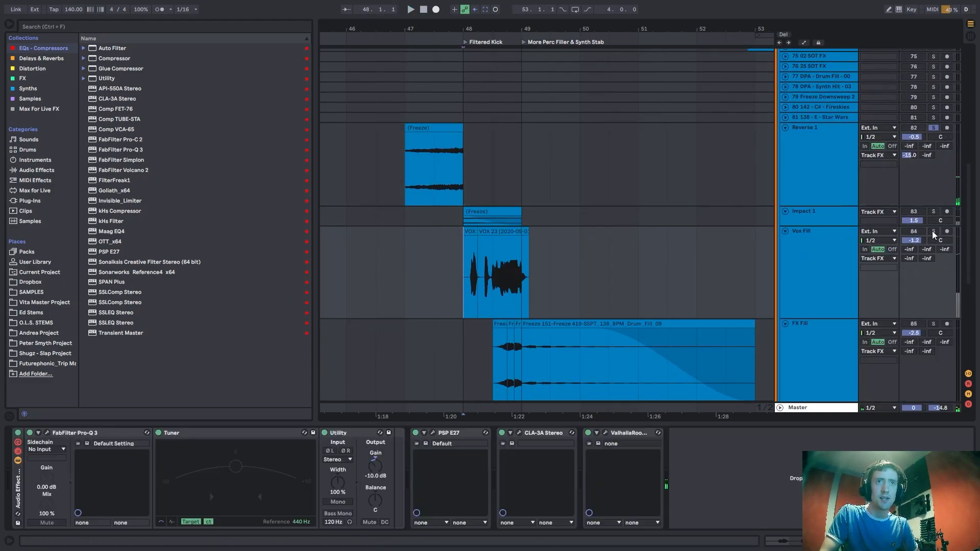
left_click(934, 231)
left_click(933, 212, "ctrl")
key("space")
left_click_drag(519, 344, 465, 351)
scroll(508, 215, "down", 3)
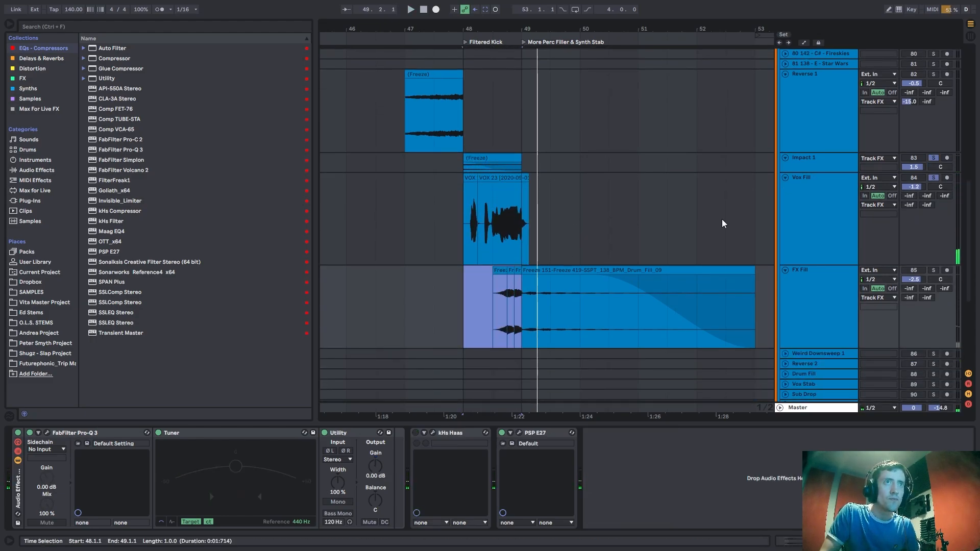
key("space")
Solo Impact 1 together with Reverse 1 and play the transition from 47.1.1.
left_click(935, 159)
scroll(536, 163, "up", 3)
left_click(412, 144)
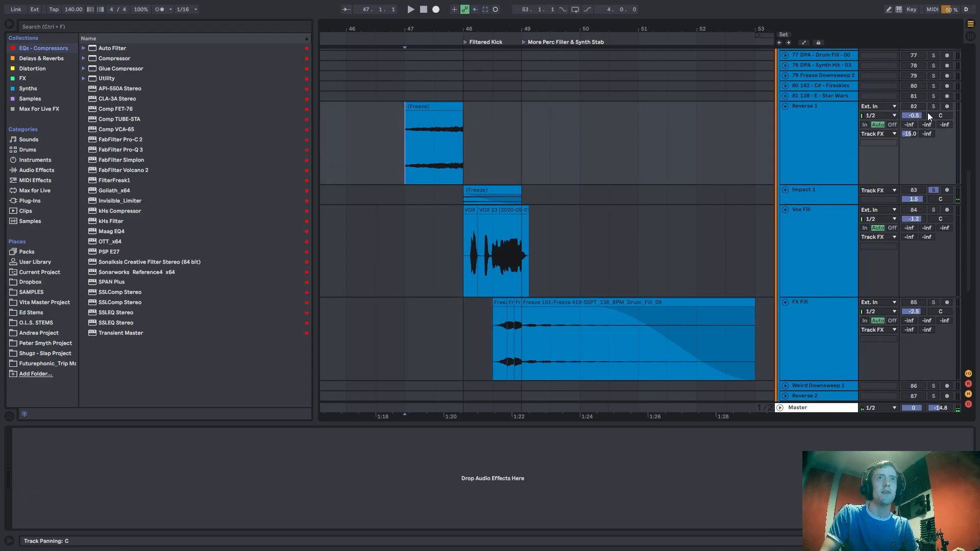
key("space")
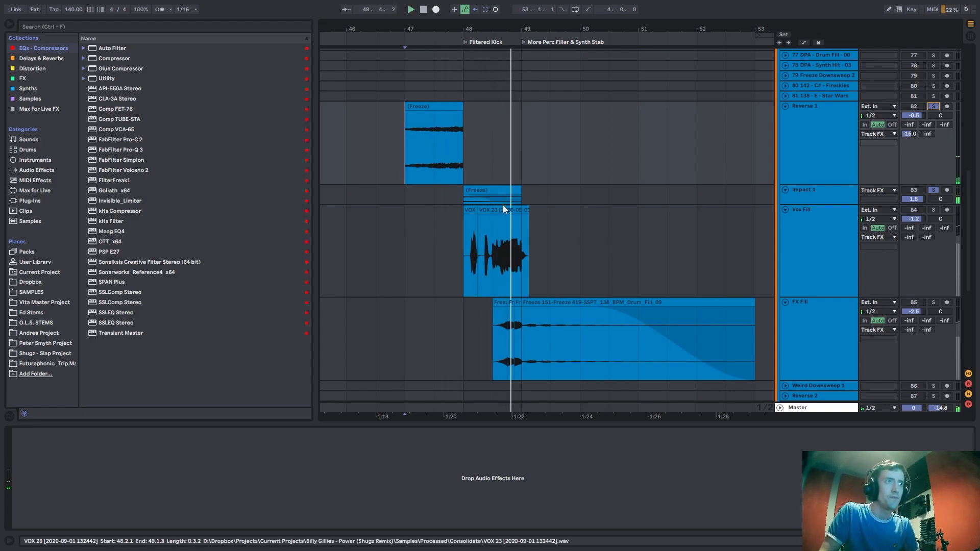
key("space")
Solo only Vox Fill and play the vocal fill from 48.1.1.
left_click(435, 168)
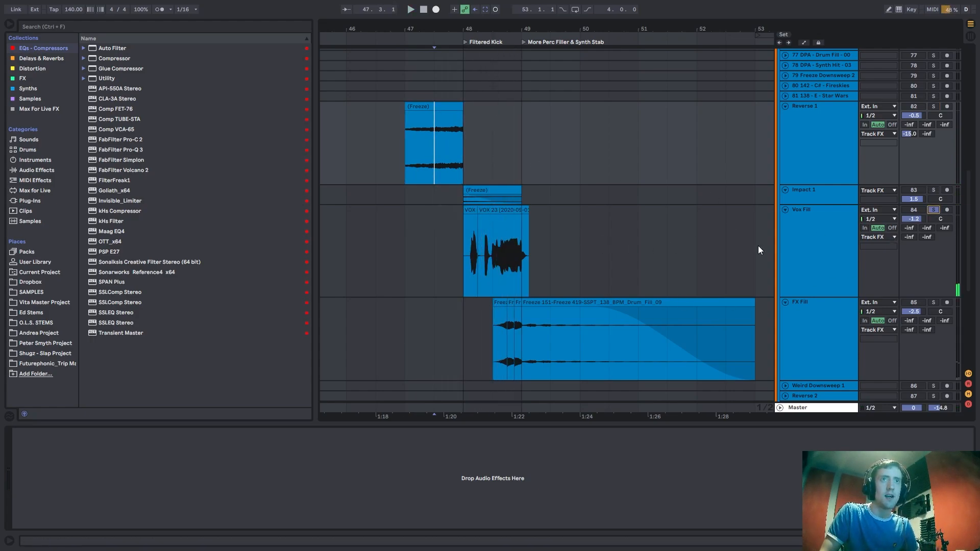
left_click(470, 255)
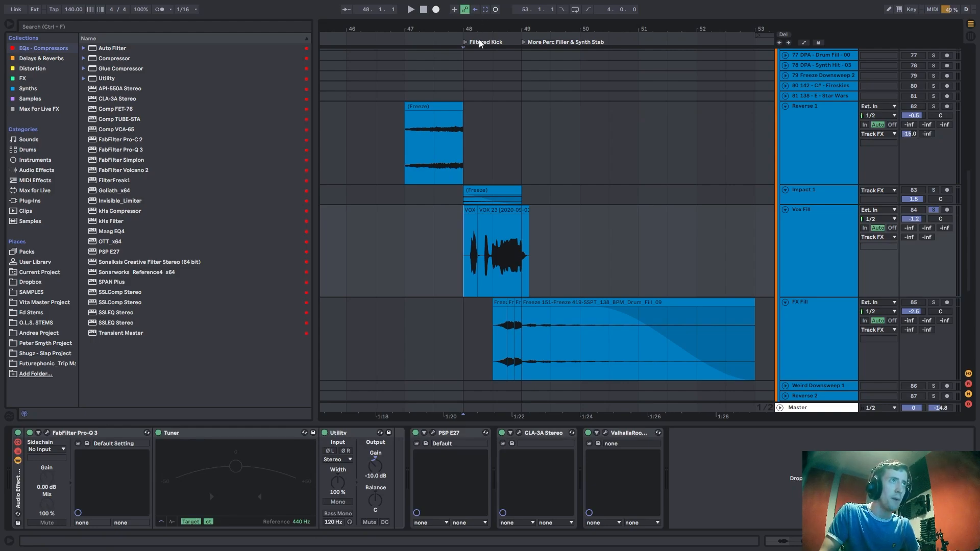
key("space")
left_click_drag(479, 24, 458, 64)
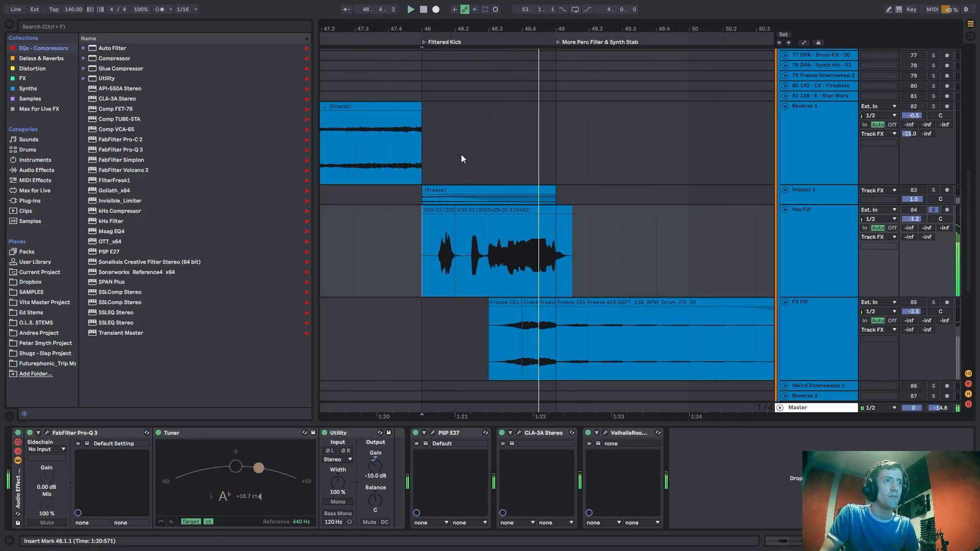
scroll(479, 265, "down", 2)
key("space")
Solo only FX Fill and play it from the start of its clips at 48.3.1.
left_click(503, 328)
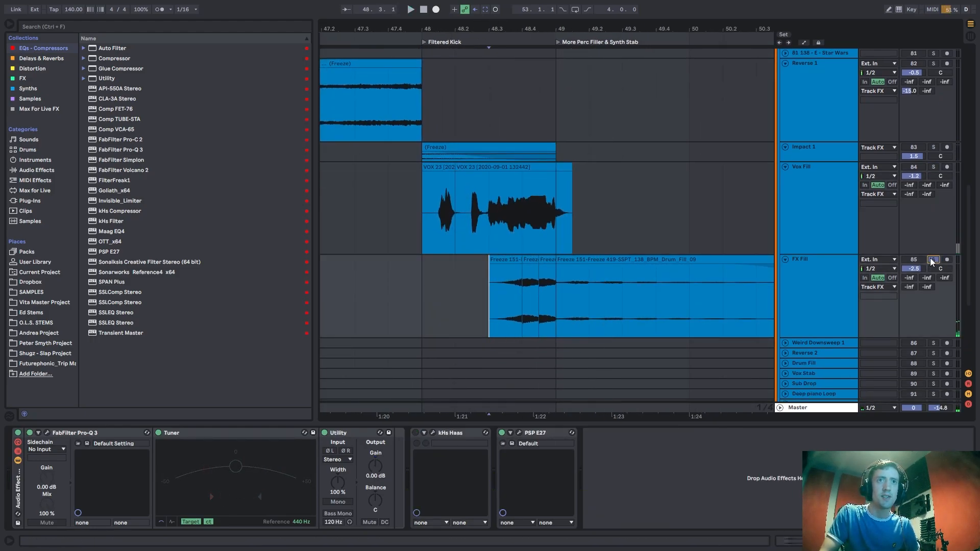
left_click(932, 260)
key("space")
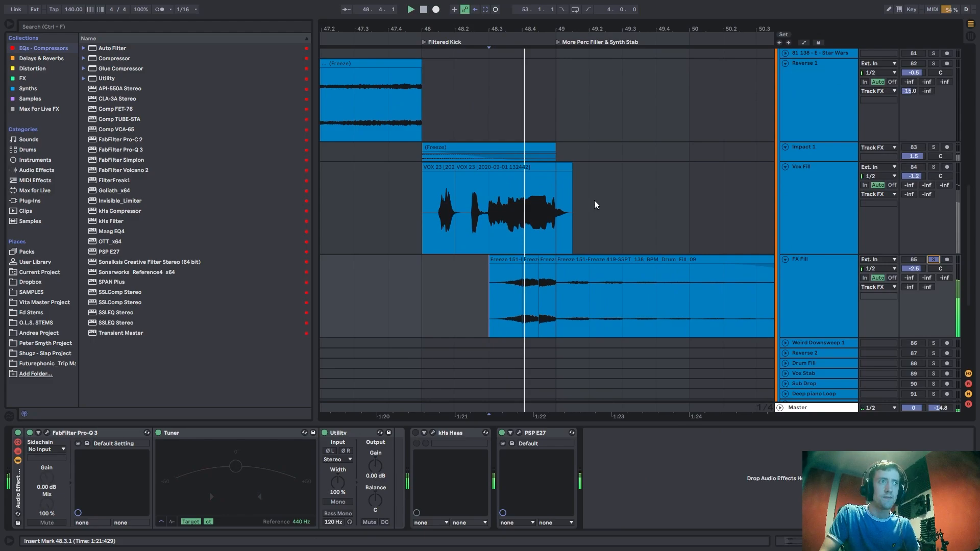
key("space")
Point out the short FX Fill slices before bar 49, then highlight the tail from 49.1.1 to 50.2.1.
left_click_drag(556, 300, 500, 293)
left_click(523, 299)
left_click_drag(545, 27, 483, 24)
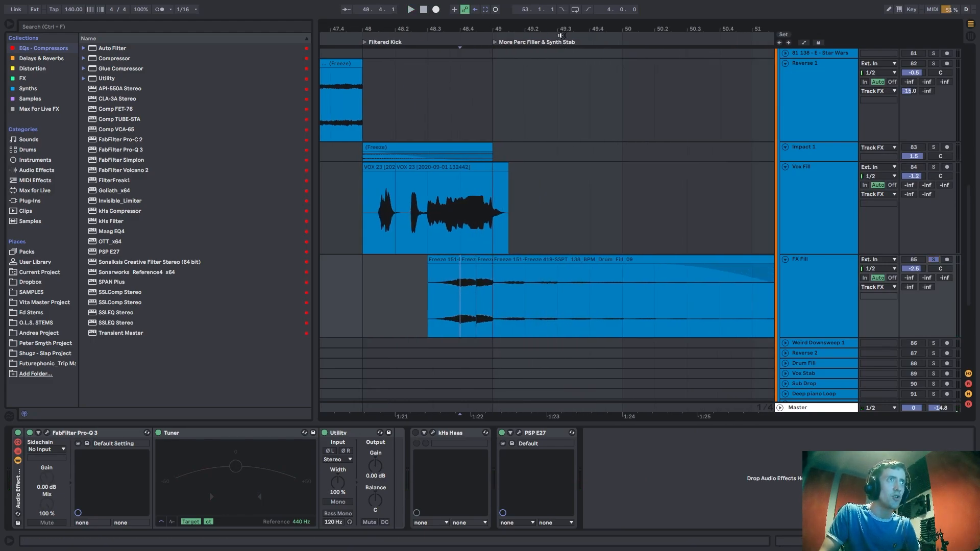
left_click_drag(486, 315, 656, 303)
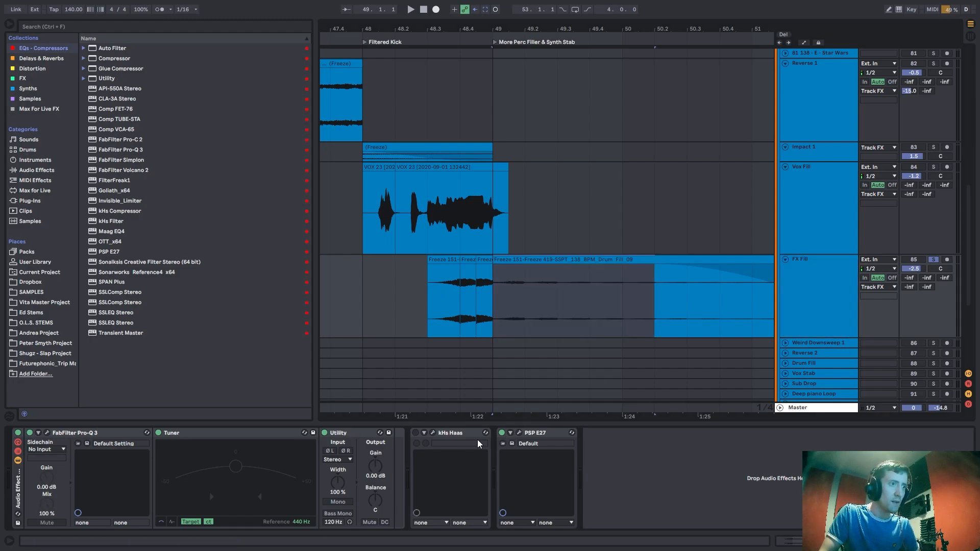
left_click(486, 298)
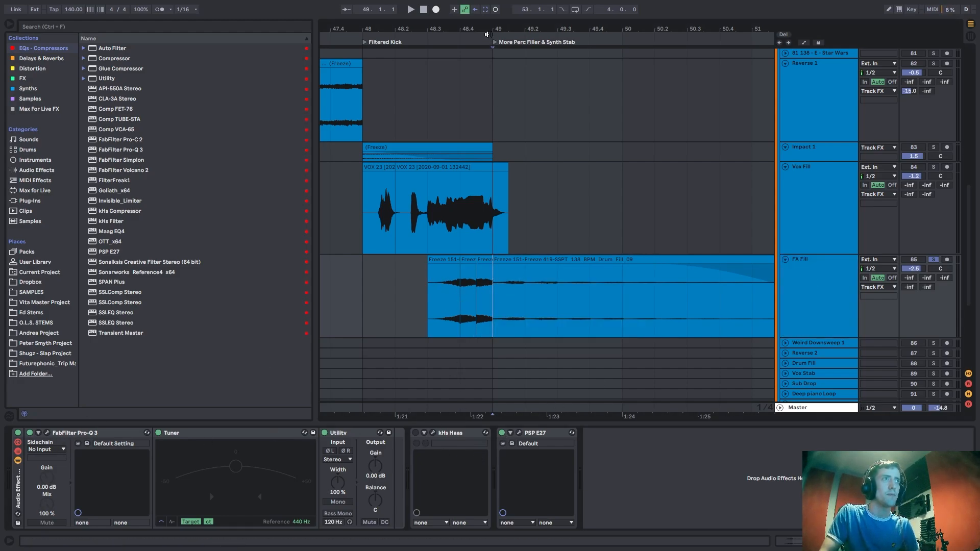
Fold the Reverse 1, Impact 1, Vox Fill and FX Fill tracks back to single rows.
left_click_drag(486, 34, 486, 25)
left_click(400, 220)
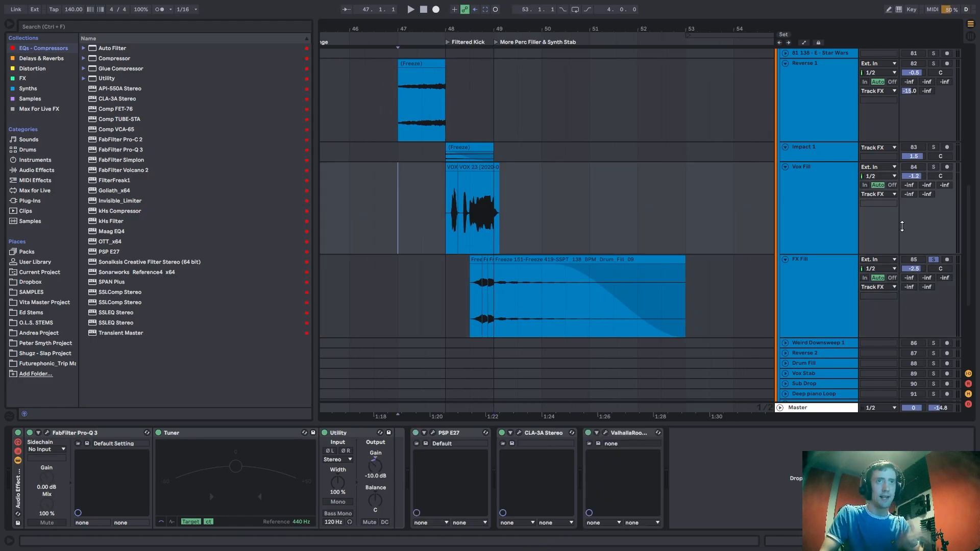
double_click(798, 134)
scroll(795, 123, "up", 1)
double_click(799, 108)
double_click(804, 145)
double_click(806, 147)
scroll(809, 140, "up", 2)
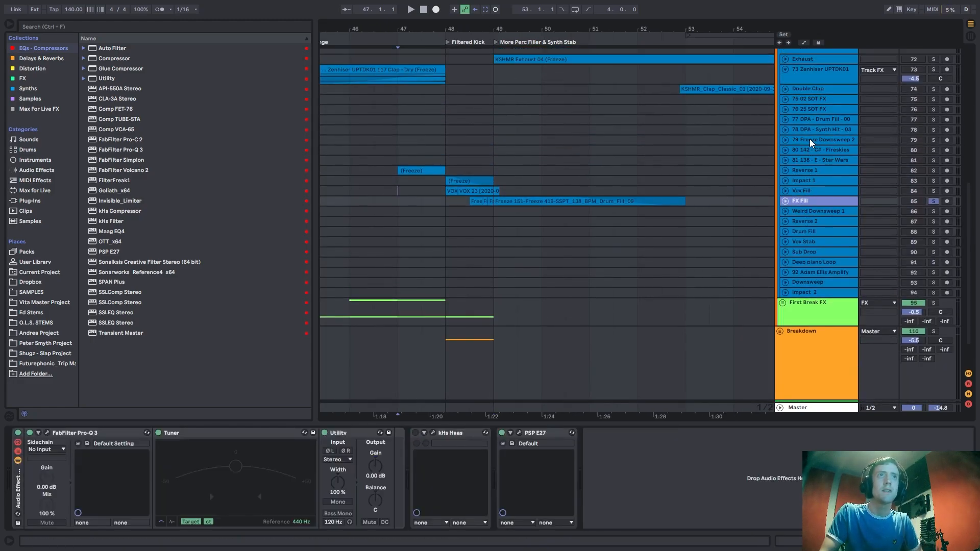
scroll(807, 145, "up", 3)
Solo the Track FX group together with Kick & Bass and play both from 47.1.1 through the Filtered Kick section.
left_click(933, 88)
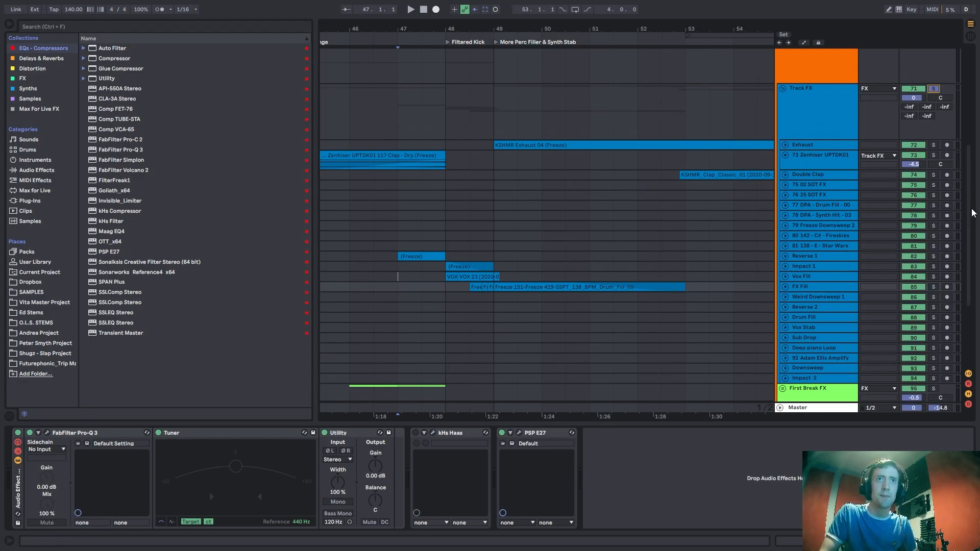
left_click_drag(971, 209, 961, 59)
left_click(407, 93)
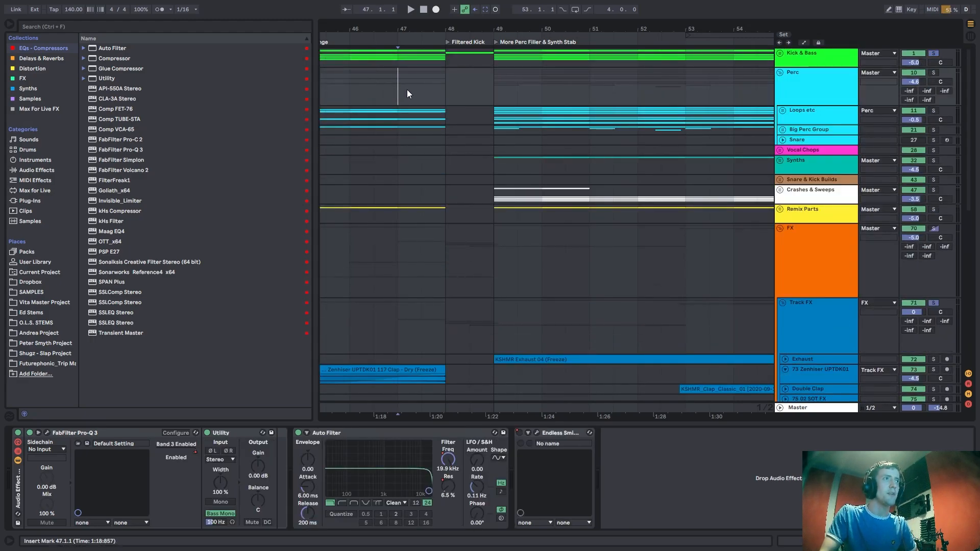
key("space")
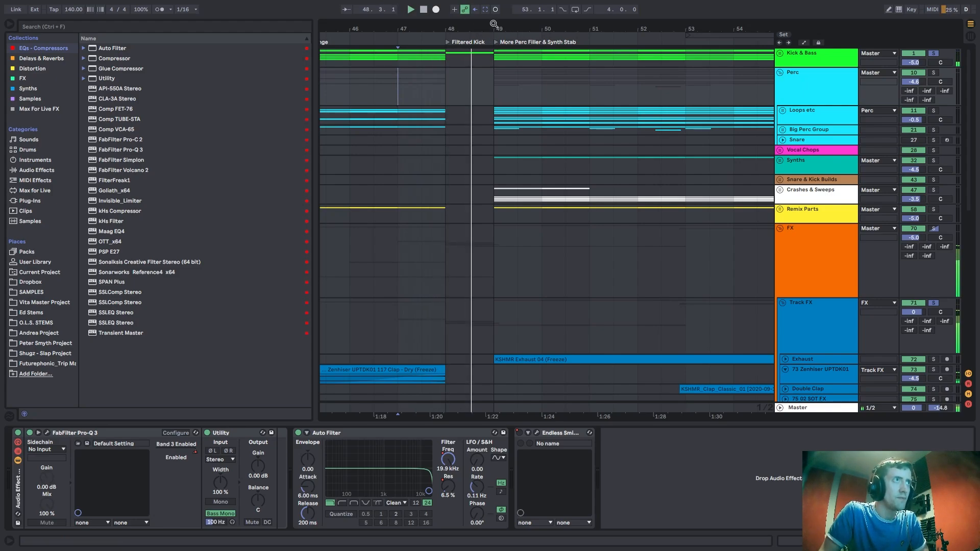
mouse_move(470, 22)
left_mouse_down()
mouse_move(490, 24)
mouse_move(466, 25)
left_mouse_up()
left_click(464, 167)
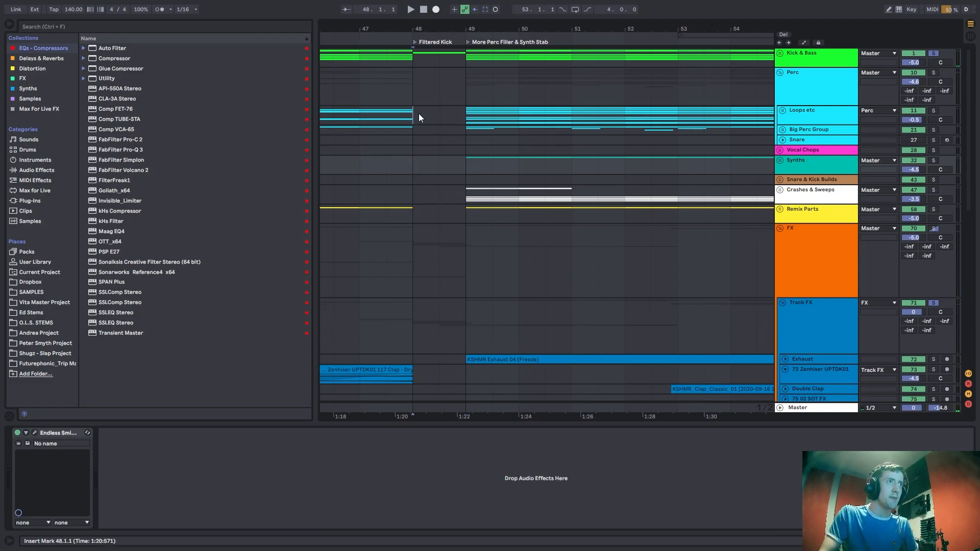
Highlight the Loops etc gap from 48.1.1 to 49.1.1, then add Synths to the solo and play from 49.1.1.
left_click_drag(419, 117, 470, 118)
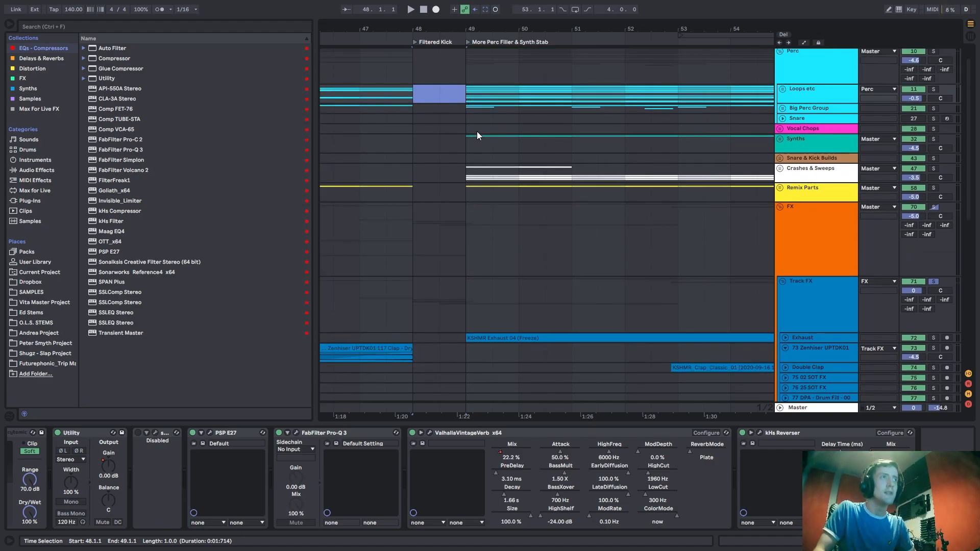
left_click(474, 163)
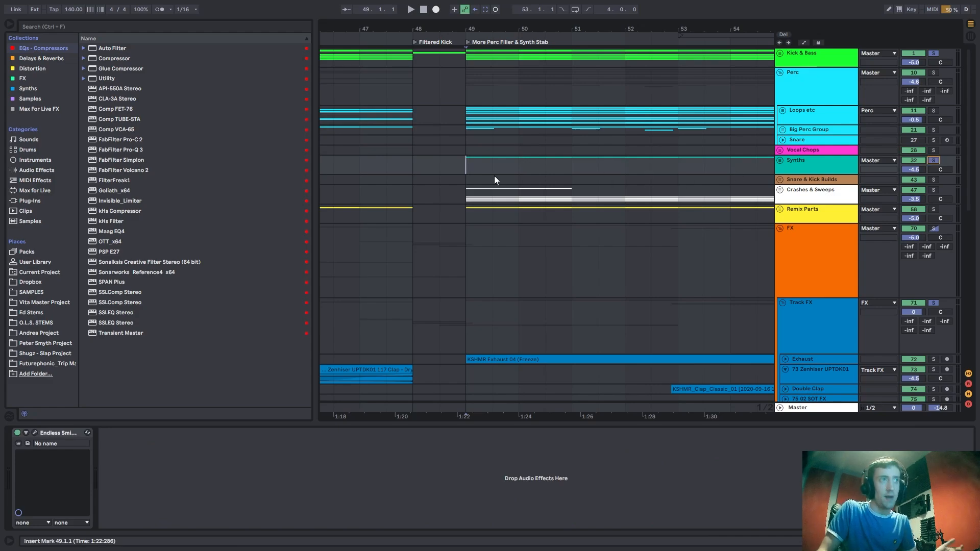
key("space")
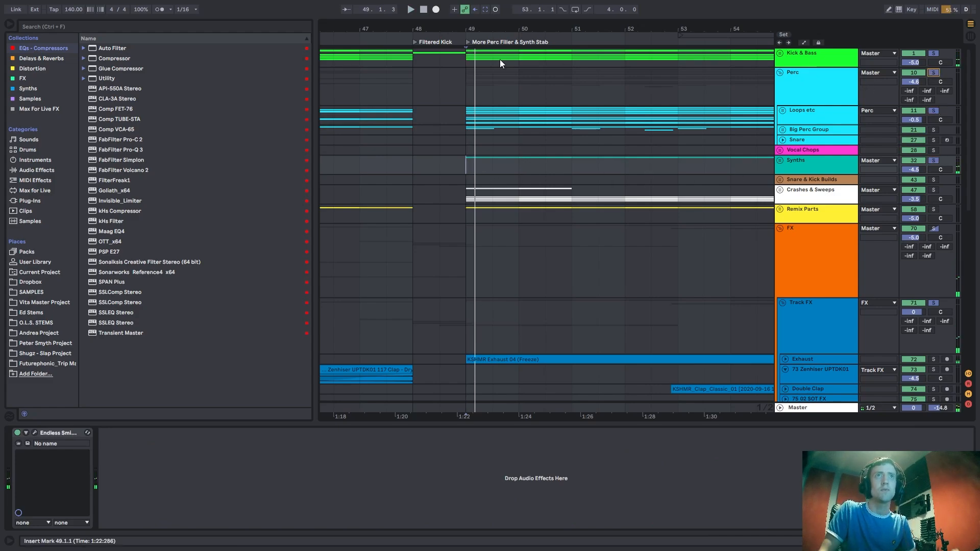
Play the soloed groups with Perc from the Change section at 45.1.1, adding Remix Parts to the solo.
key("minus")
left_click(407, 113)
key("space")
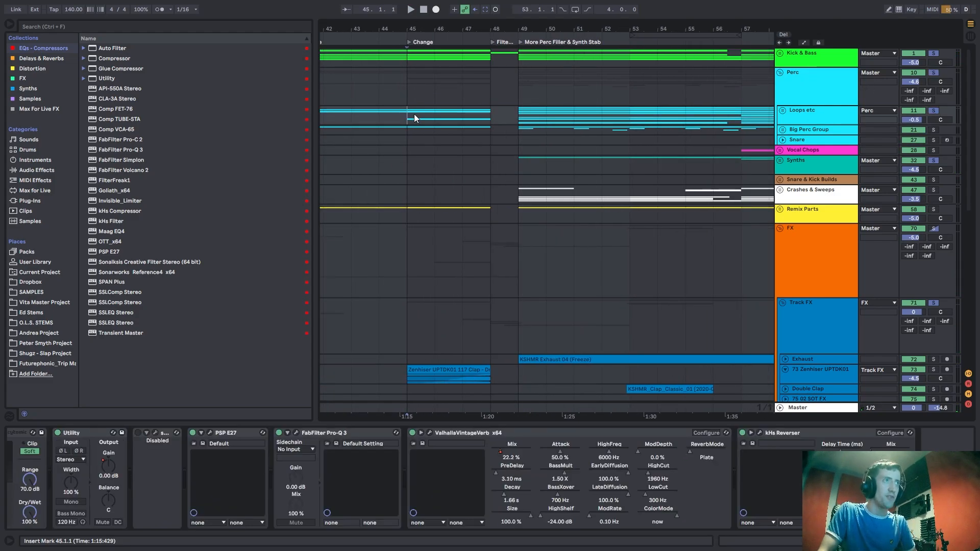
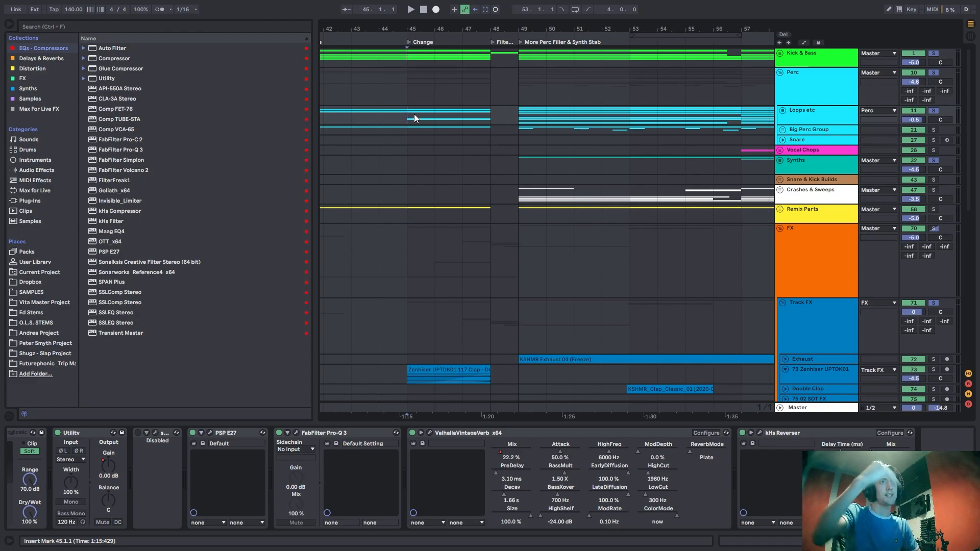
key("space")
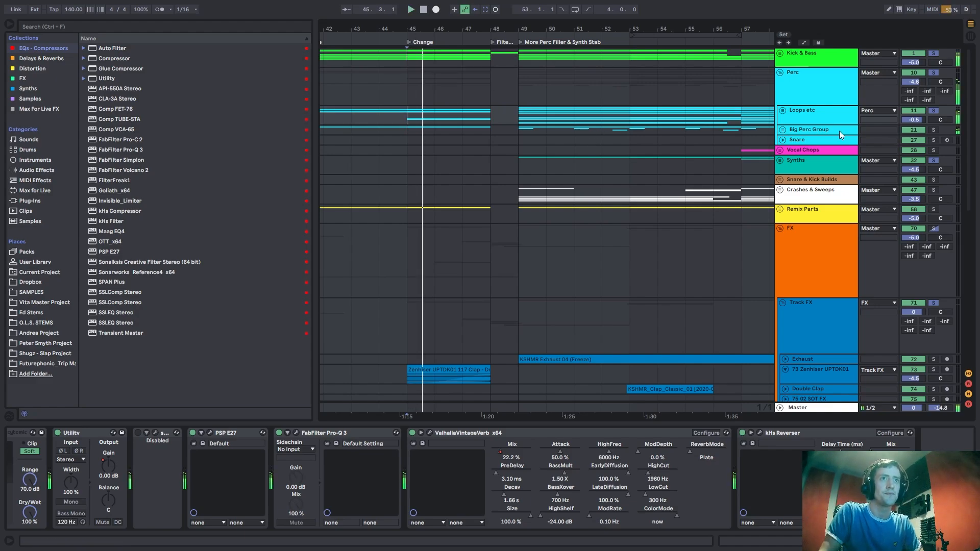
left_click(933, 209)
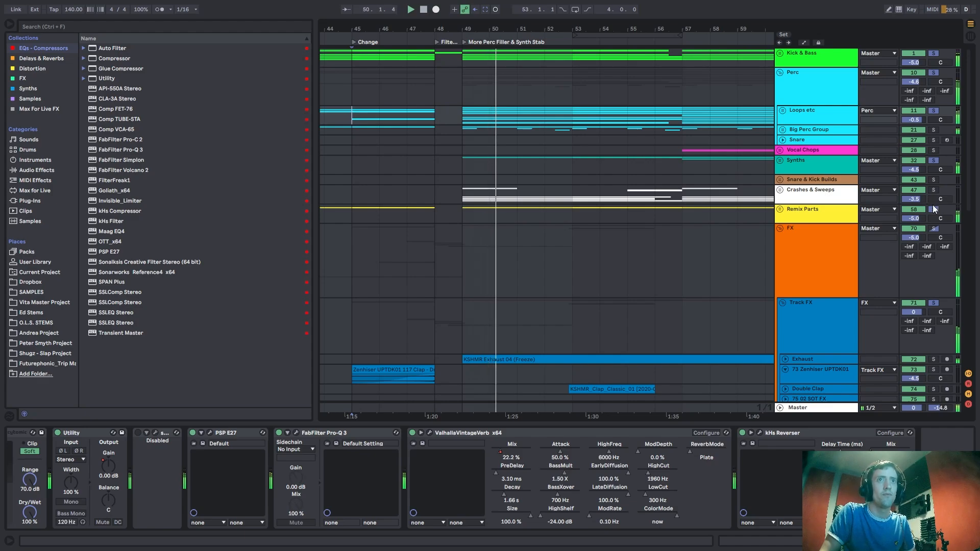
Clear all solos and play the full mix from 47.1.1 through the Filtered Kick transition.
left_click(432, 200)
left_click(933, 190)
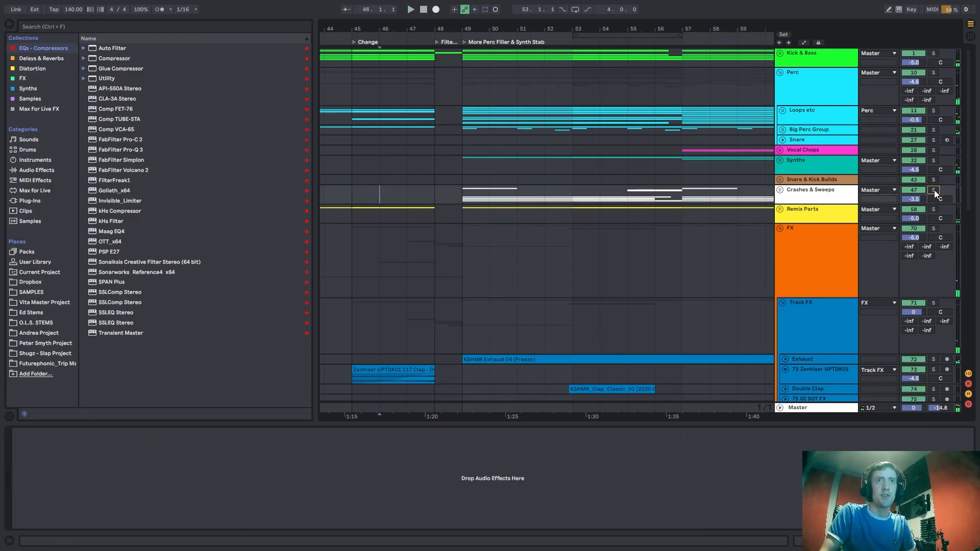
left_click(935, 191)
left_click(408, 193)
key("space")
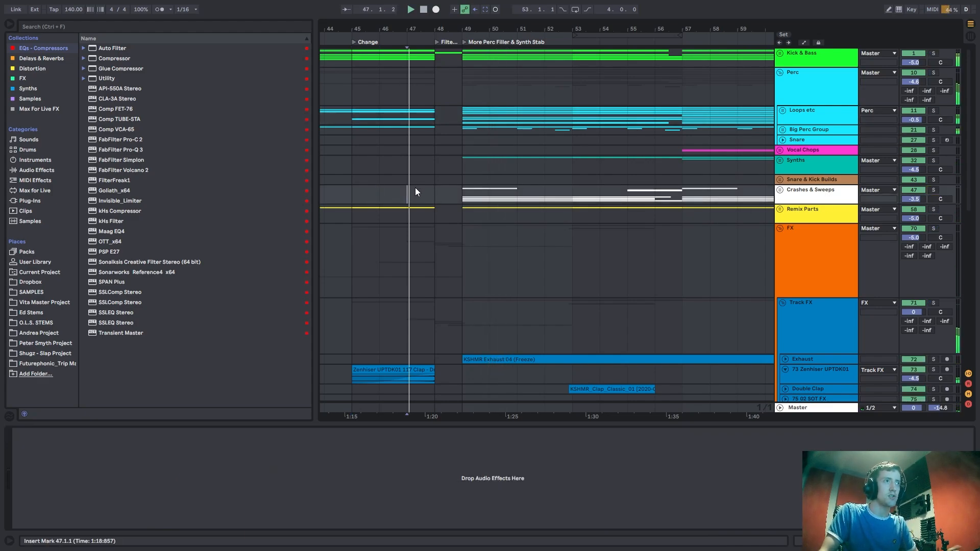
left_click_drag(460, 25, 460, 43)
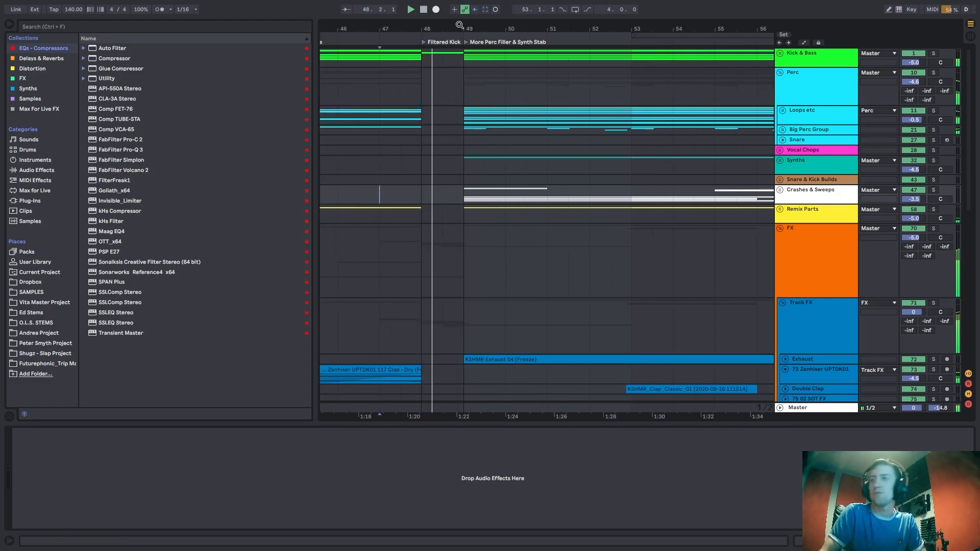
Fold the FX group and highlight its transition fills from 47.1.1 to 49.1.1.
double_click(816, 233)
left_click_drag(583, 29, 506, 22)
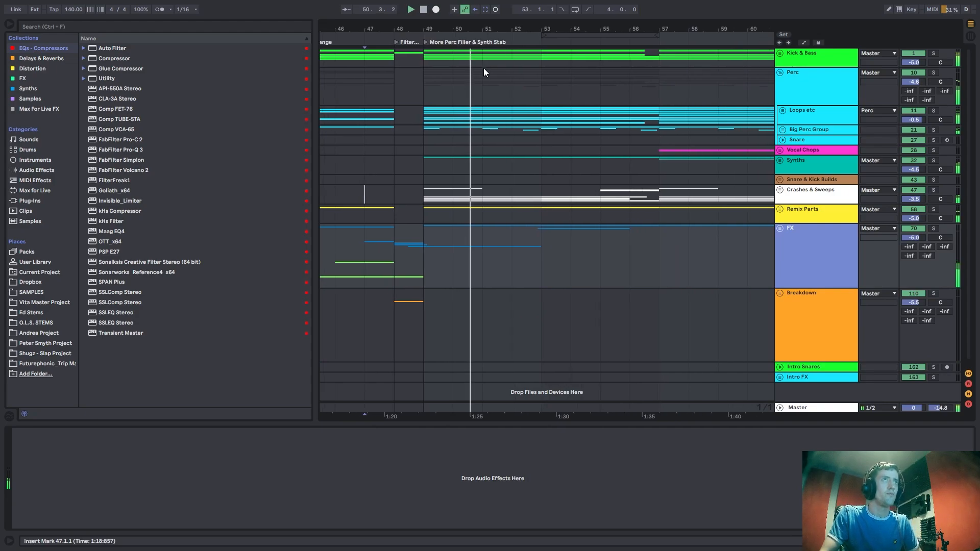
left_click(398, 251)
key("space")
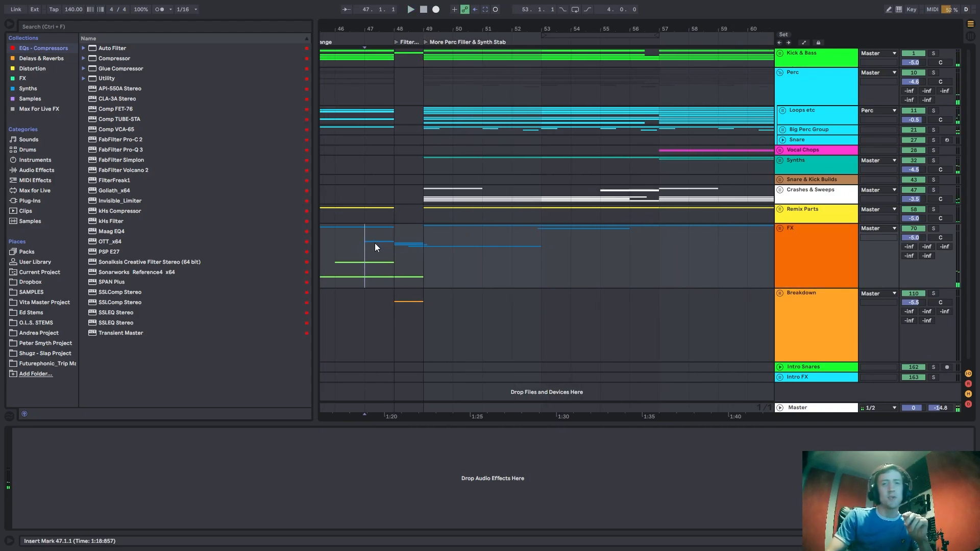
left_click_drag(381, 247, 351, 251)
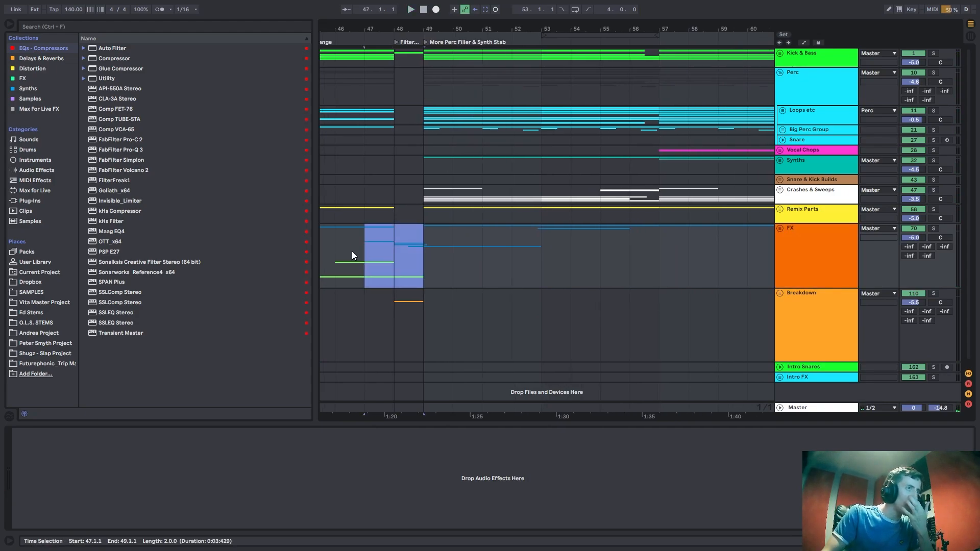
Highlight the FX fills leading into the More Perc Filler & Synth Stab section once more, from 47.1.1 to 49.1.1.
left_click_drag(376, 28, 378, 47)
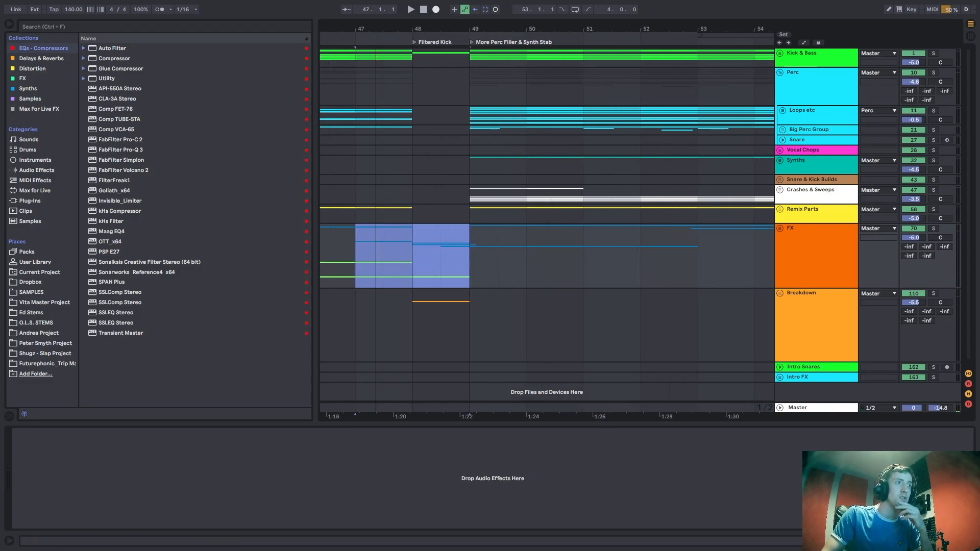
left_click(345, 257)
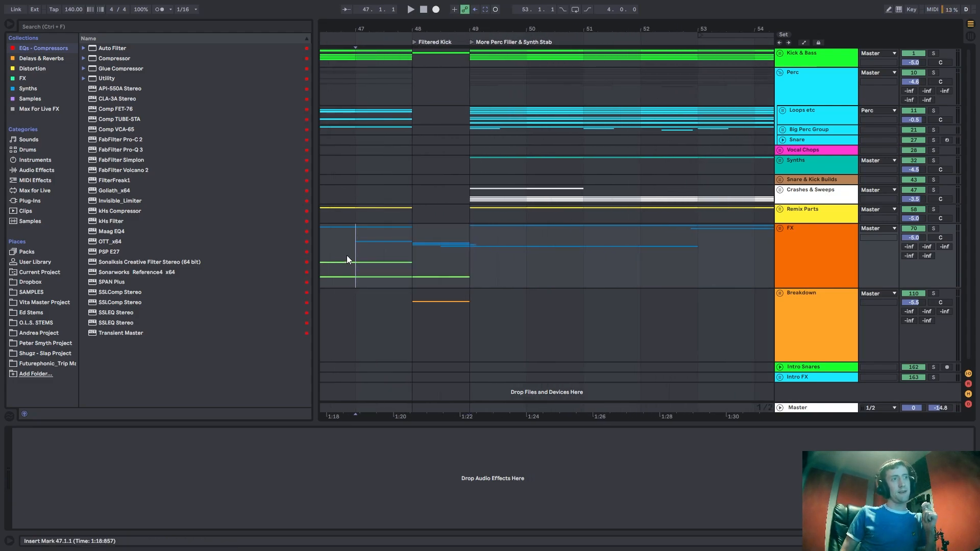
left_click_drag(348, 256, 469, 263)
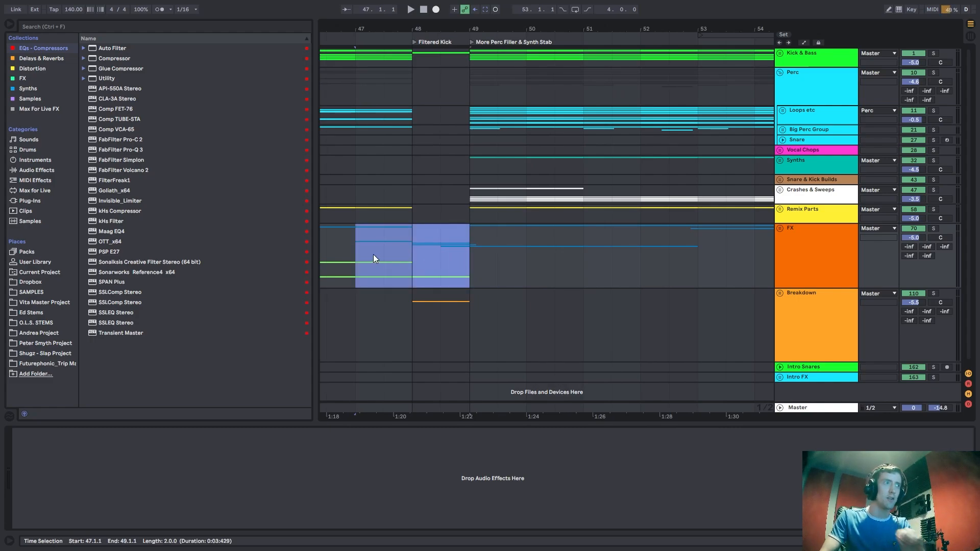
left_click(471, 256)
Locate the next transition in the Loops etc and Crashes & Sweeps groups, from 56.1.1 to 57.1.1.
left_click_drag(519, 24, 387, 11)
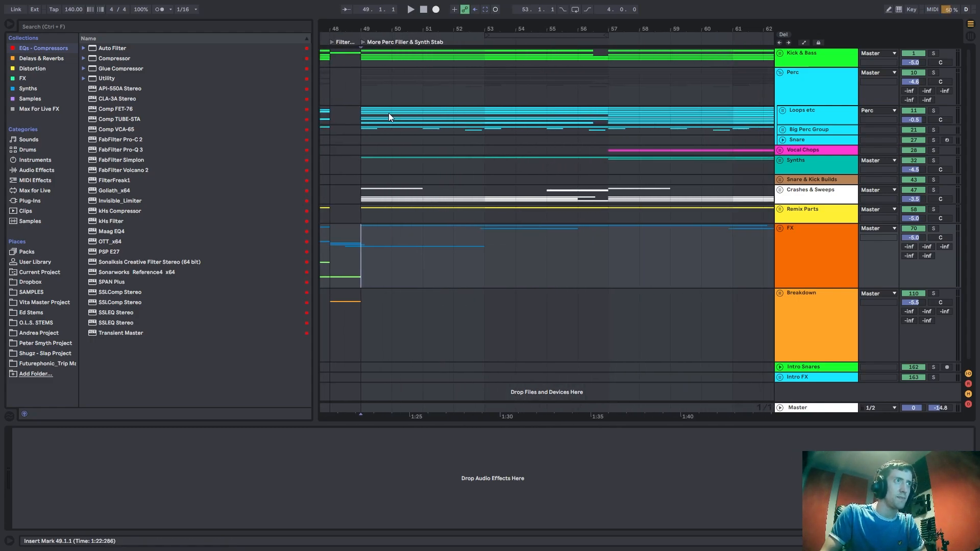
left_click(370, 115)
left_click_drag(595, 25, 547, 27)
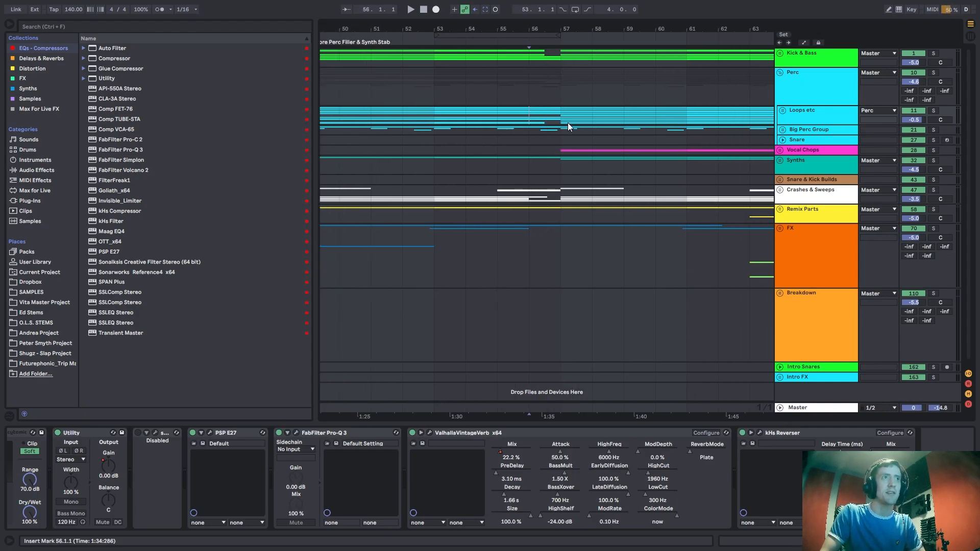
left_click(568, 195)
left_click_drag(679, 28, 485, 20)
Unfold the FX group to inspect its Track FX clips around the Filter Kick section, and fold it again.
left_click(791, 255)
scroll(592, 320, "down", 3)
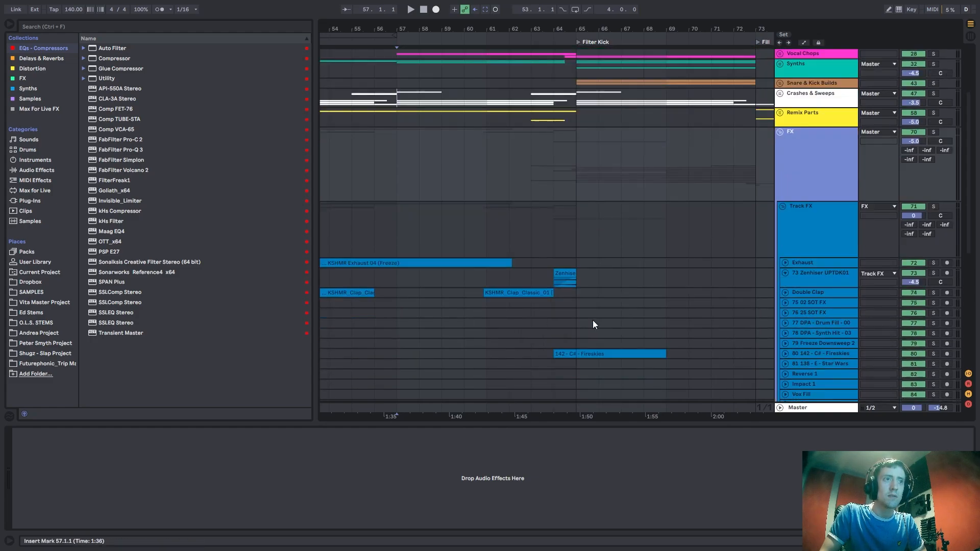
scroll(593, 320, "up", 1)
left_click(780, 164)
Highlight the empty Remix Parts stretch across the Drop and Synth Stab sections from 75.1.1 to 81.1.1.
left_click(587, 155)
left_click_drag(606, 29, 502, 11)
scroll(649, 169, "up", 2)
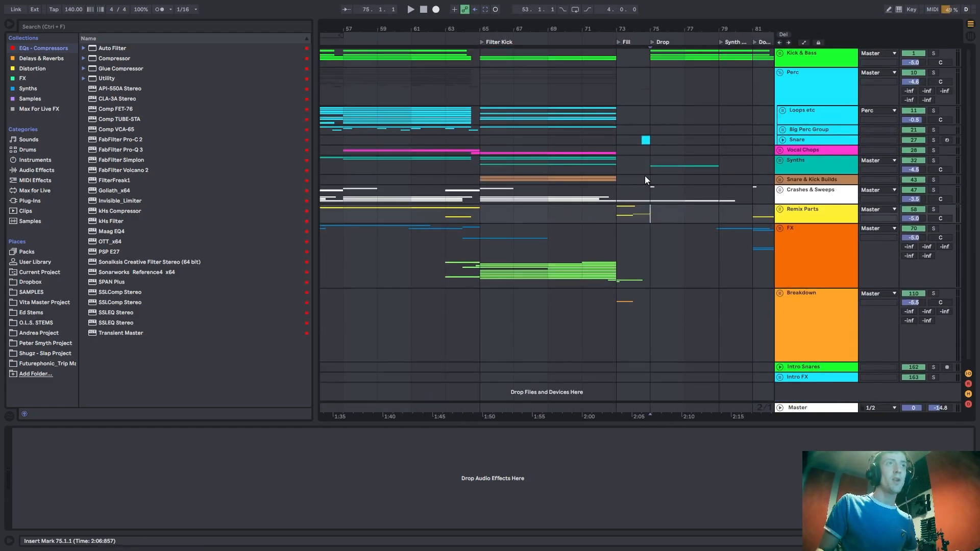
left_click_drag(657, 213, 757, 214)
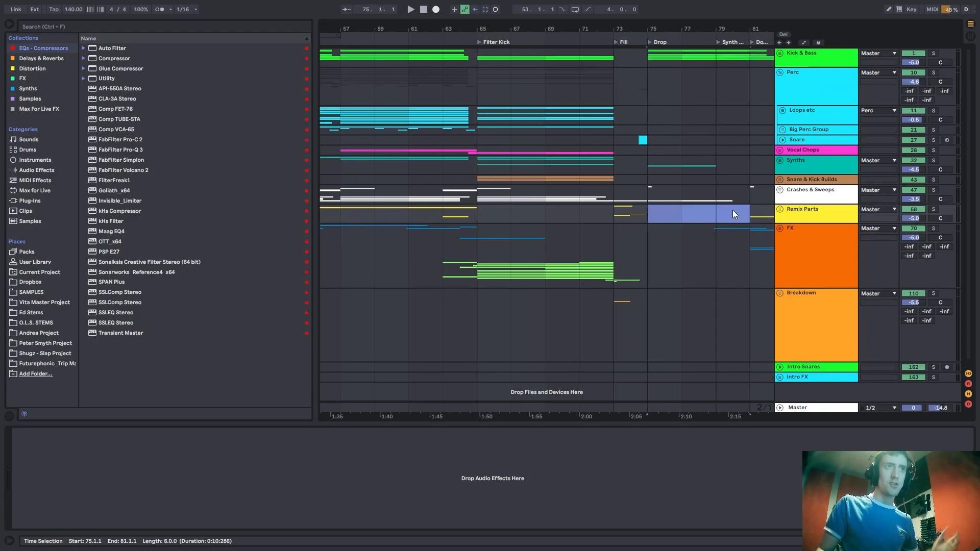
Highlight the Perc group before the Filter Kick section, first up to 65.1.1 and again from 57.1.1 to 62.1.1.
left_click(492, 118)
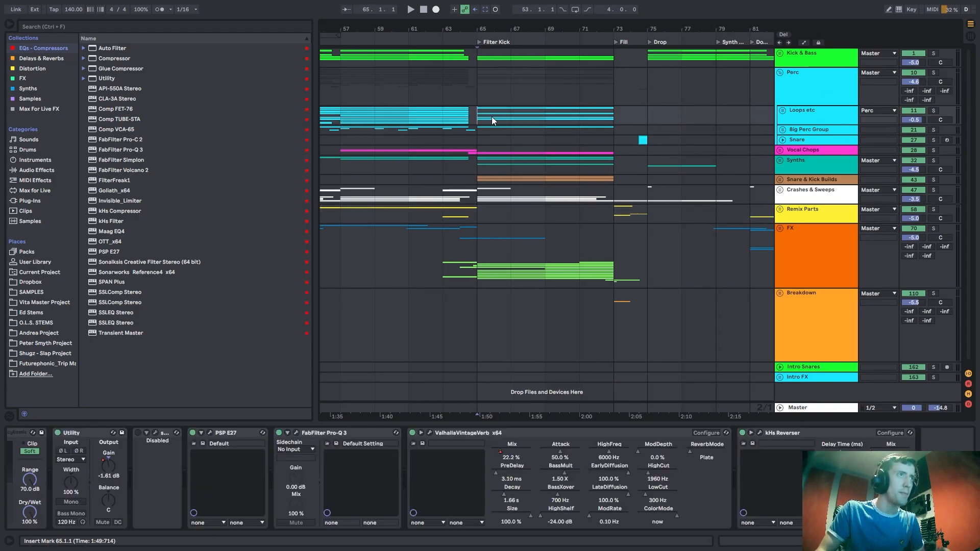
left_click(347, 87)
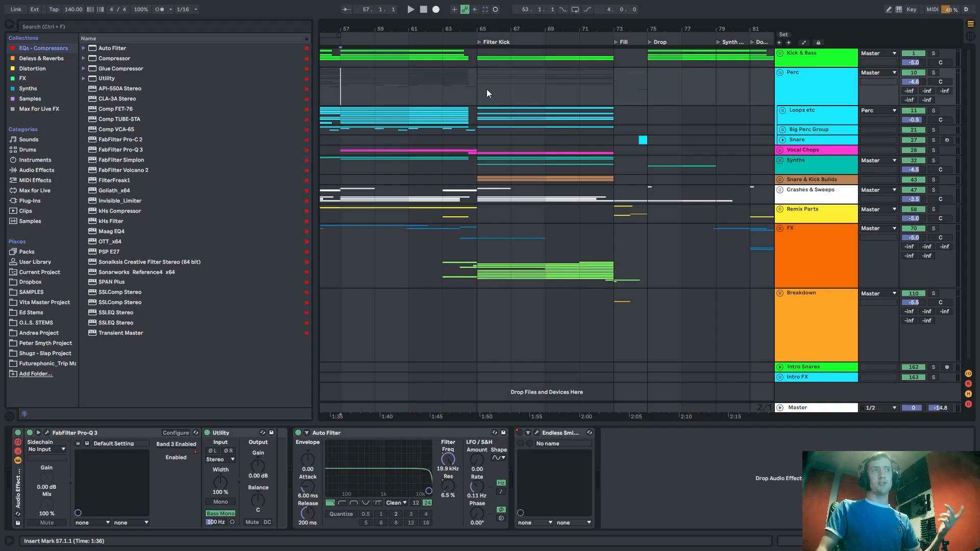
left_click_drag(349, 86, 465, 89)
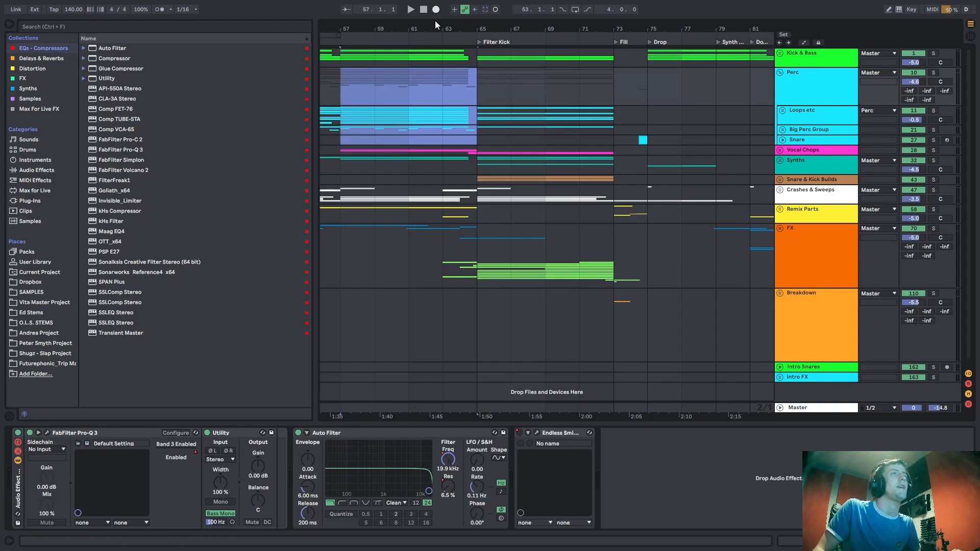
left_click_drag(435, 26, 463, 43)
left_click(341, 89)
left_click_drag(342, 91, 451, 92)
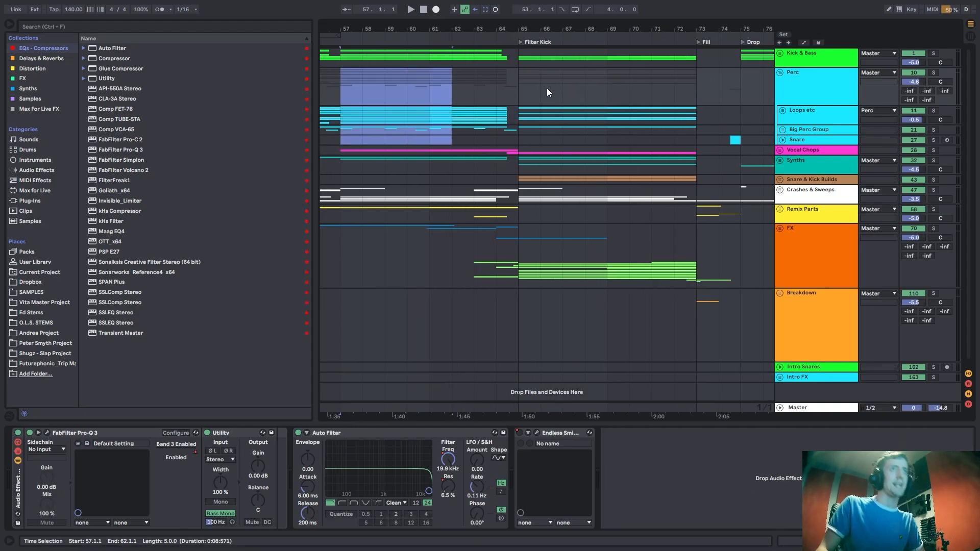
Play the full mix briefly from the Drop at 75.1.1, and compare it with playback from 57.1.1.
left_click(731, 93)
key("space")
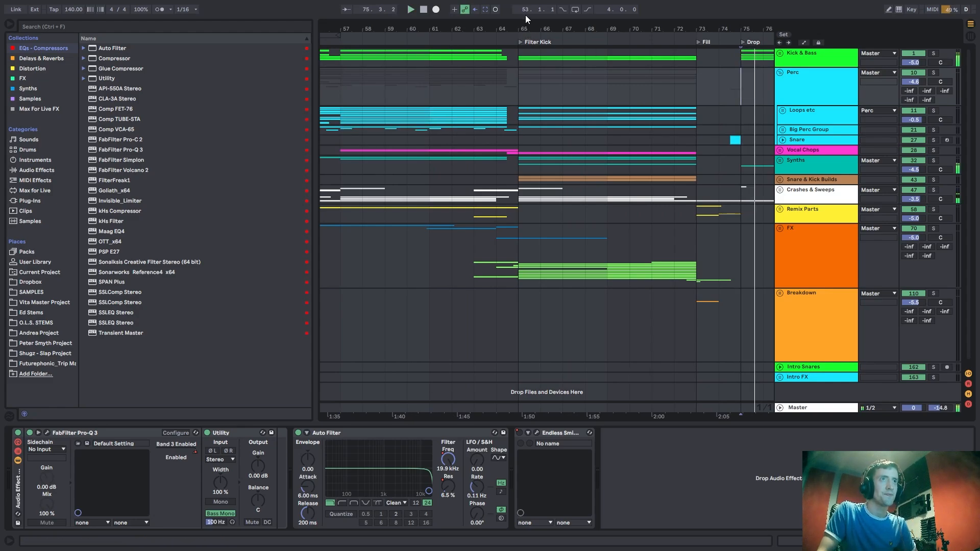
left_click(339, 82)
key("space")
key("space")
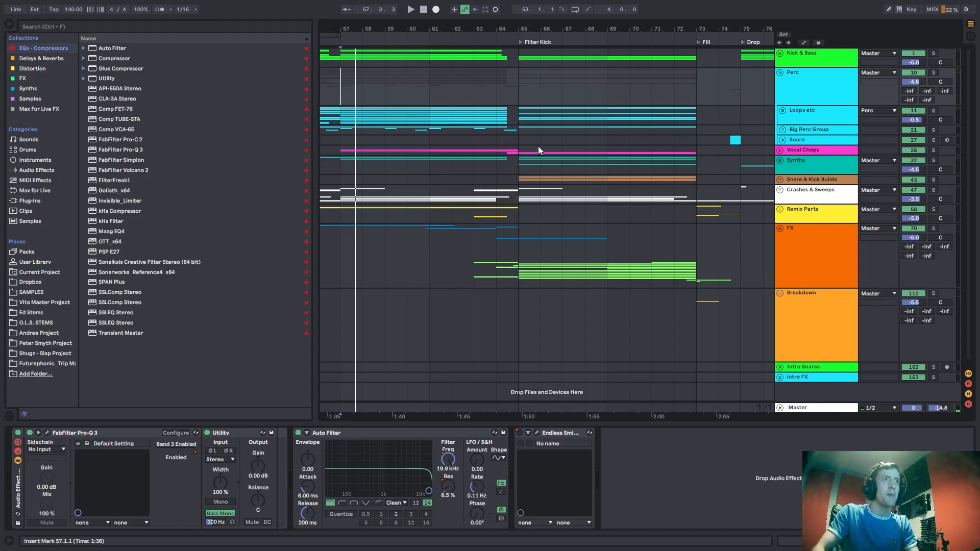
Point out the Filter Kick section on the Perc group, from 65.1.1 to the Fill at 73.1.1.
left_click_drag(735, 101, 543, 96)
left_click(738, 94)
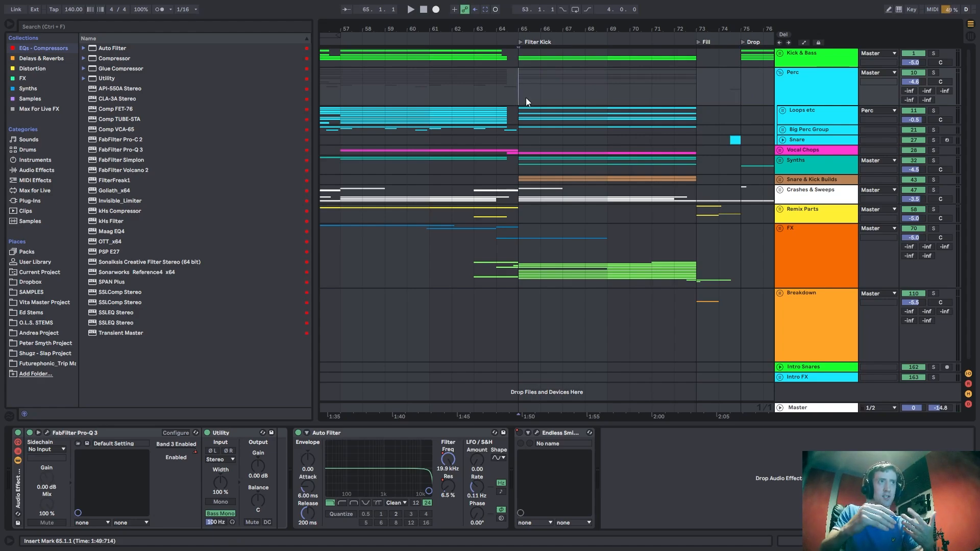
left_click(692, 82)
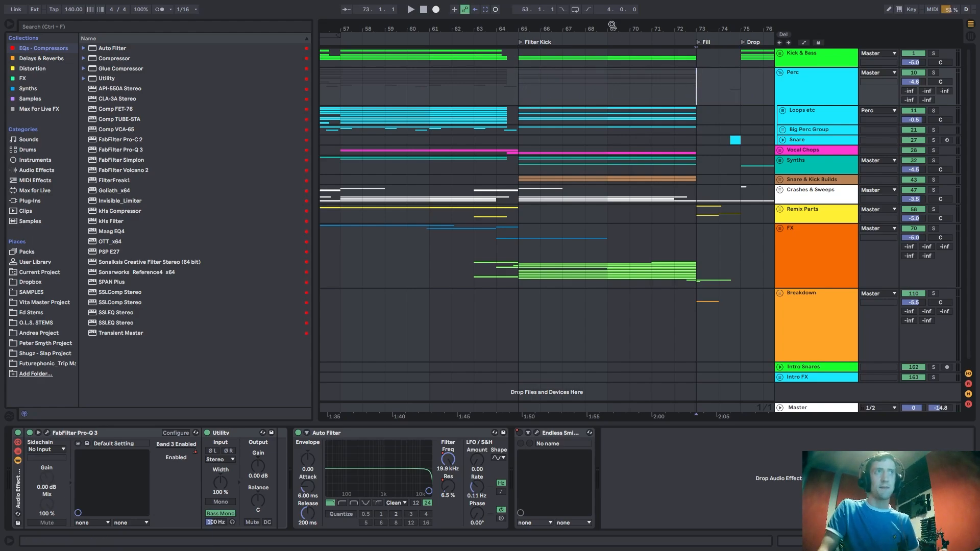
left_click_drag(612, 24, 522, 25)
Fold the Perc group and highlight the Synths across the Filter Kick section from 65.1.1 to 73.1.1.
left_click(799, 93)
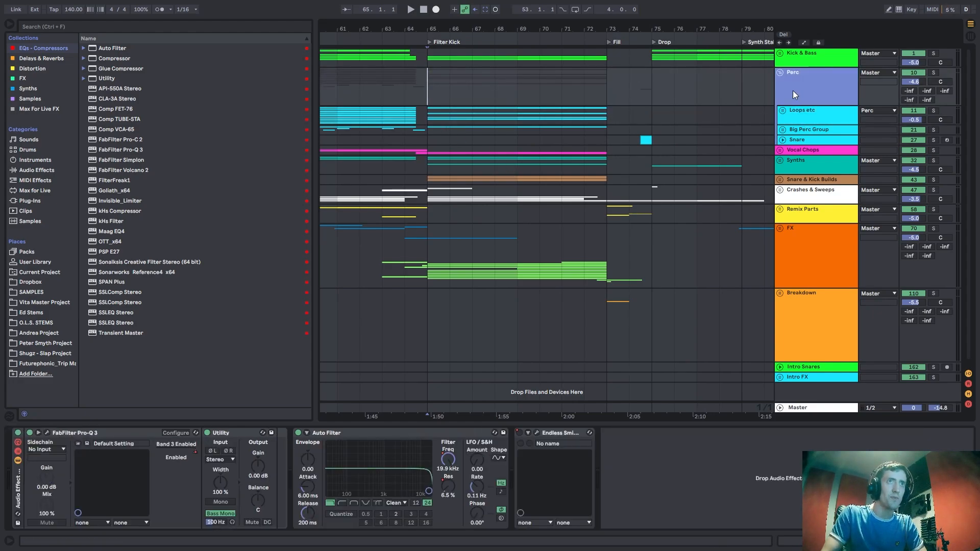
left_click(780, 72)
left_click(426, 84)
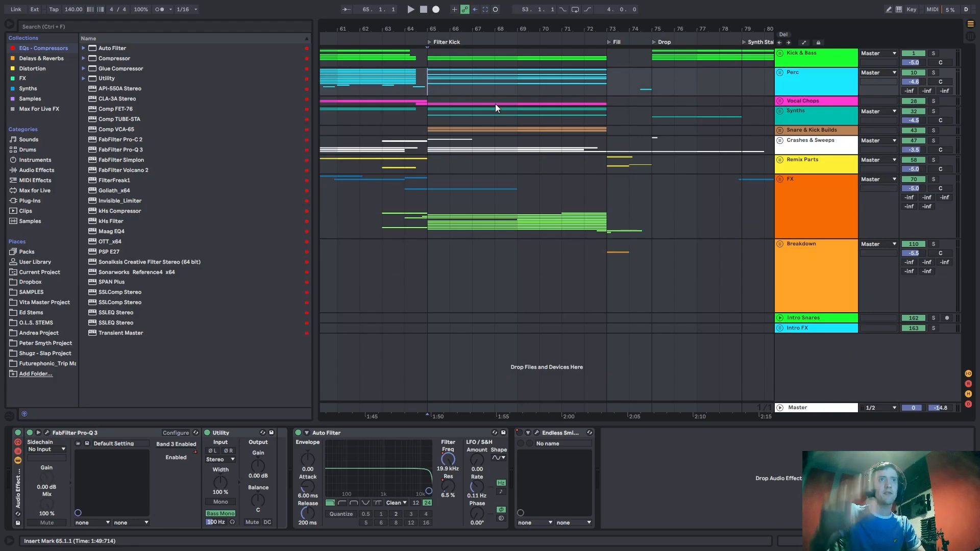
left_click_drag(428, 117, 608, 117)
left_click(616, 122)
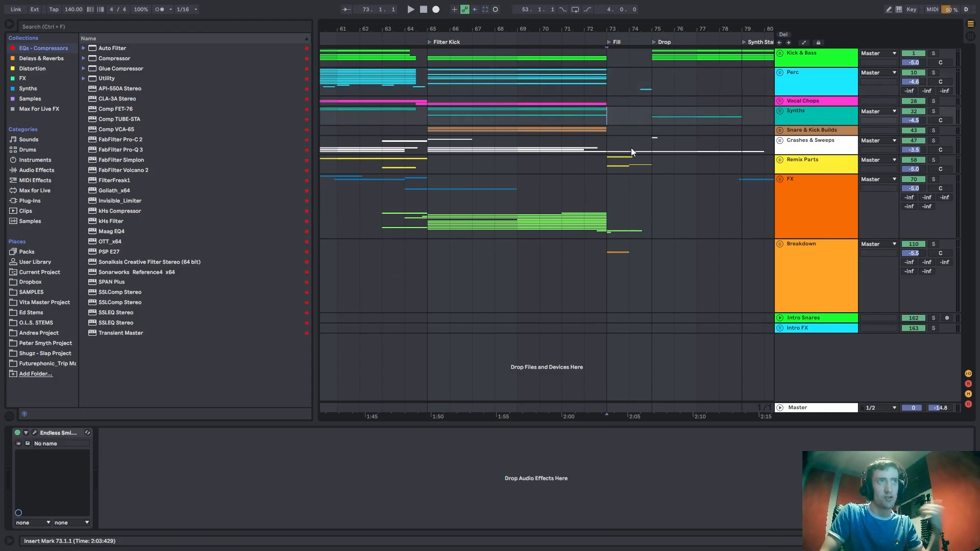
Solo the FX group and play it from the Filter Kick start at 65.1.1 and from 63.1.1.
left_click(420, 219)
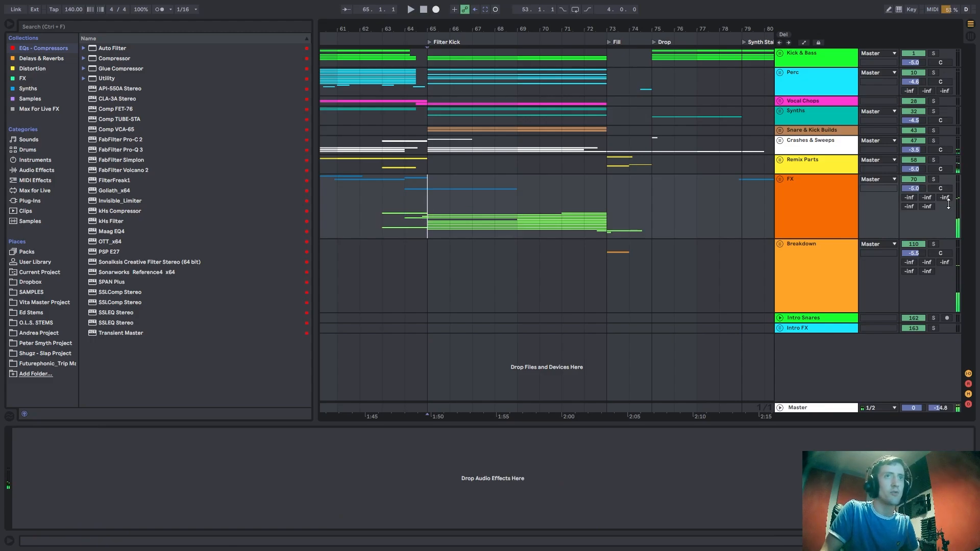
key("space")
left_click(390, 206)
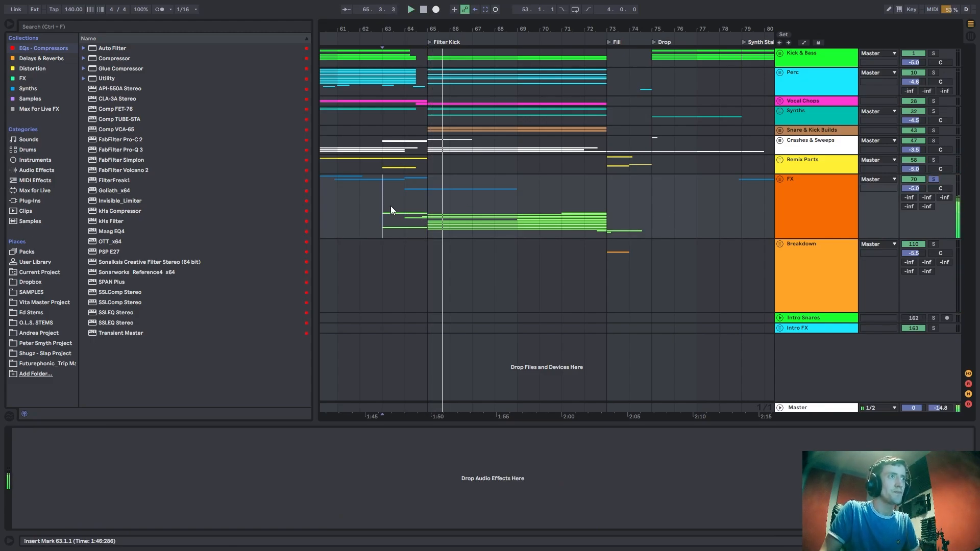
key("space")
key("space")
Clear the solo and play the full mix from 63.1.1 through the Filter Kick and Fill sections into the Drop.
double_click(934, 53)
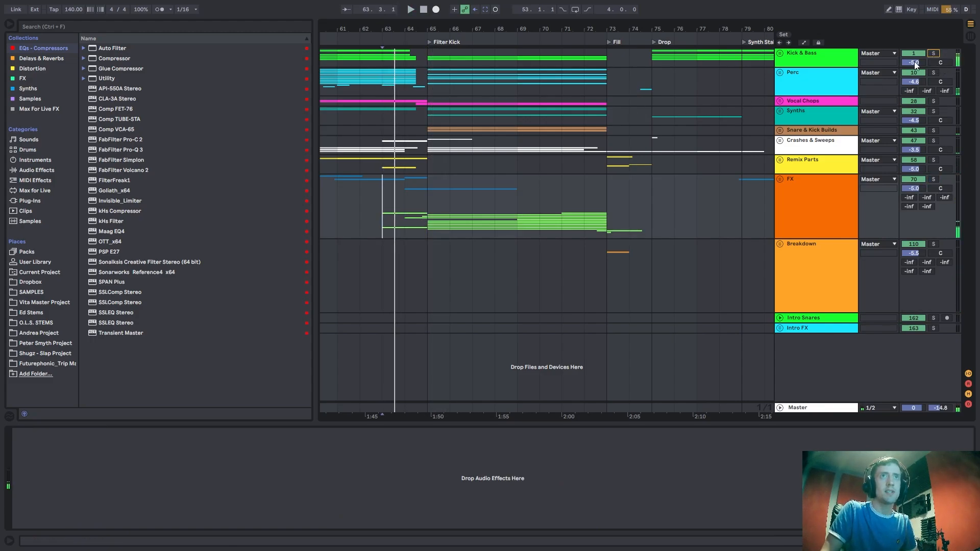
left_click(382, 81)
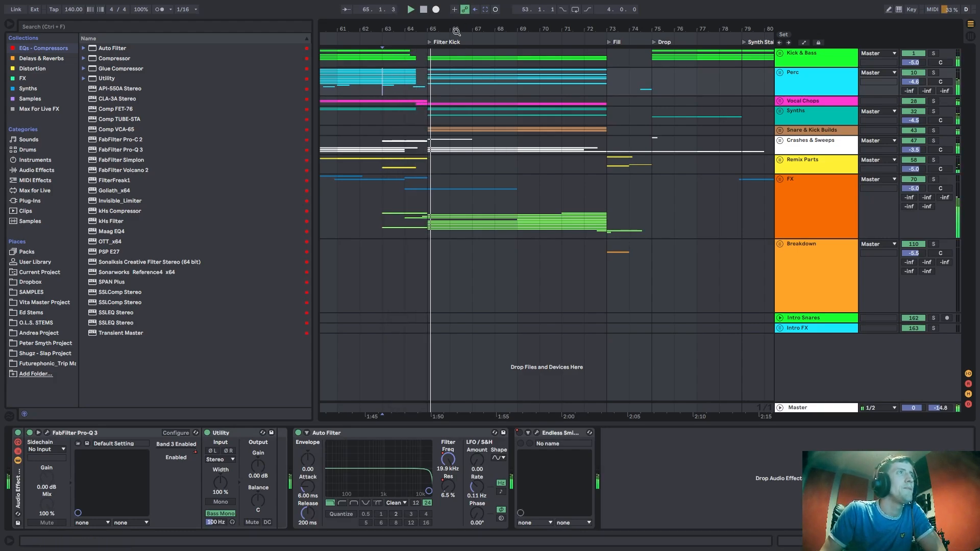
left_click_drag(456, 32, 492, 31)
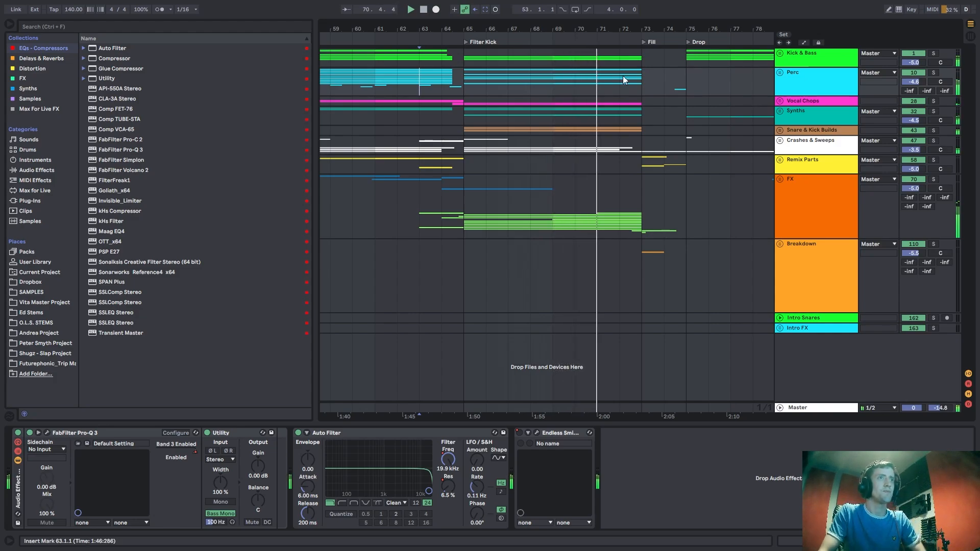
left_click_drag(621, 29, 540, 31)
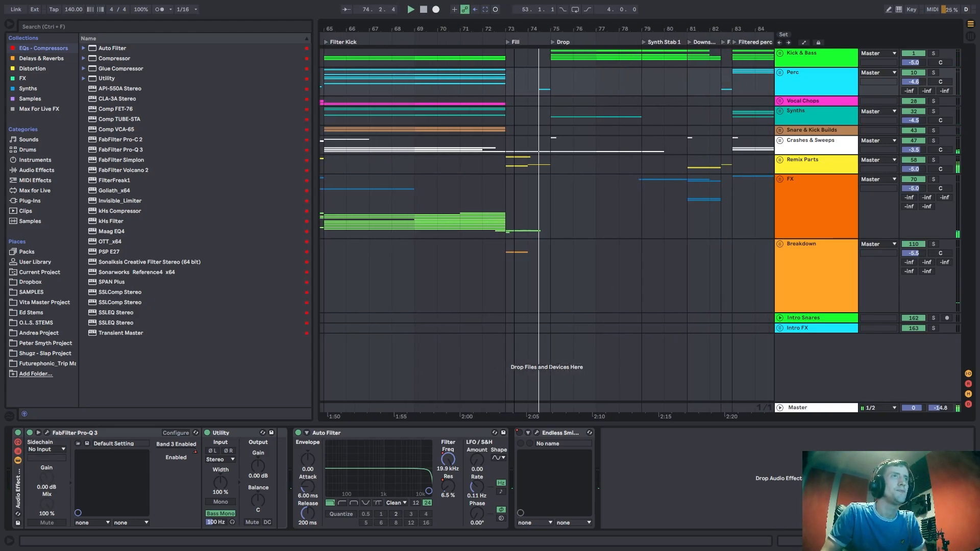
mouse_move(540, 30)
left_mouse_down()
mouse_move(619, 28)
mouse_move(592, 27)
left_mouse_up()
left_click(368, 86)
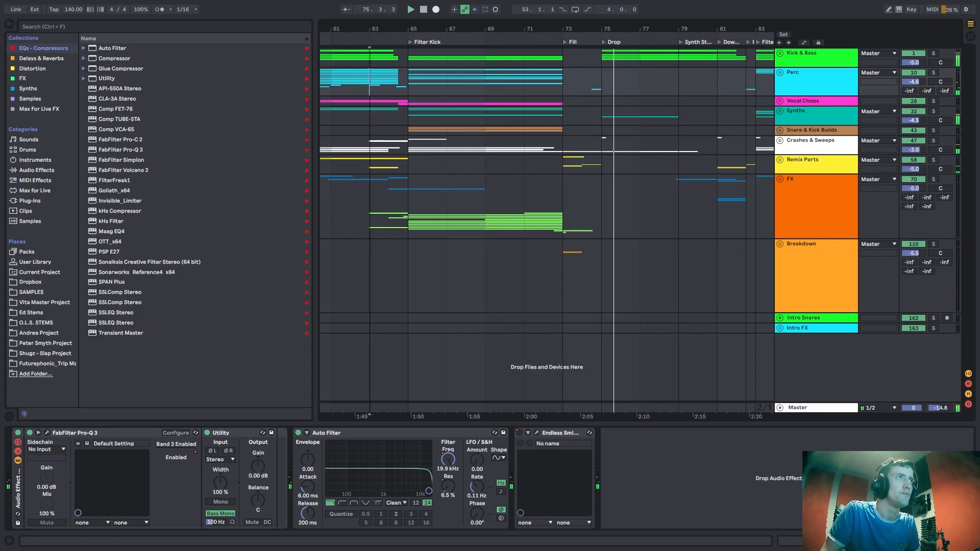
key("plus")
key("space")
Unfold and solo the Kick & Bass group, and play it from 63.1.1 towards the Filter Kick section.
double_click(796, 62)
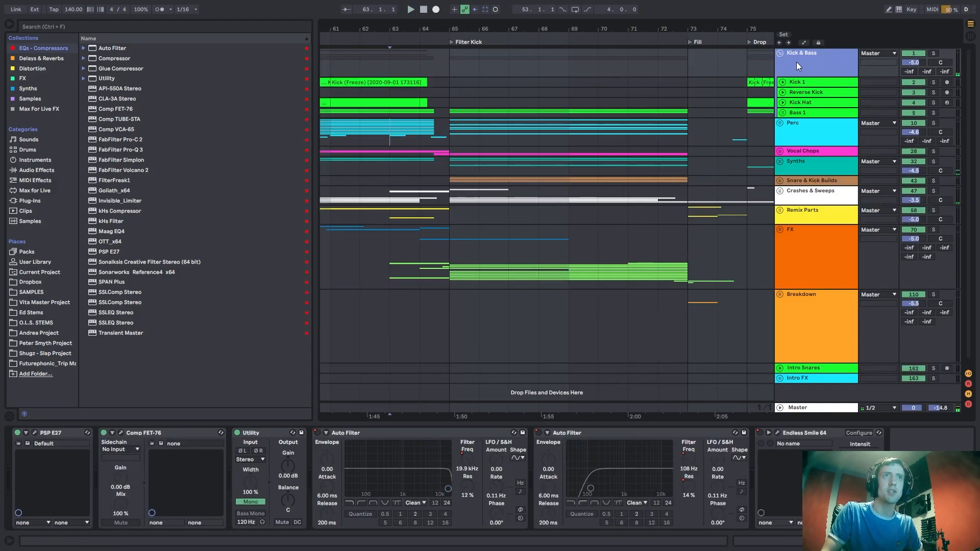
left_click(932, 54)
left_click(391, 110)
left_click(412, 60)
key("space")
left_click(396, 57)
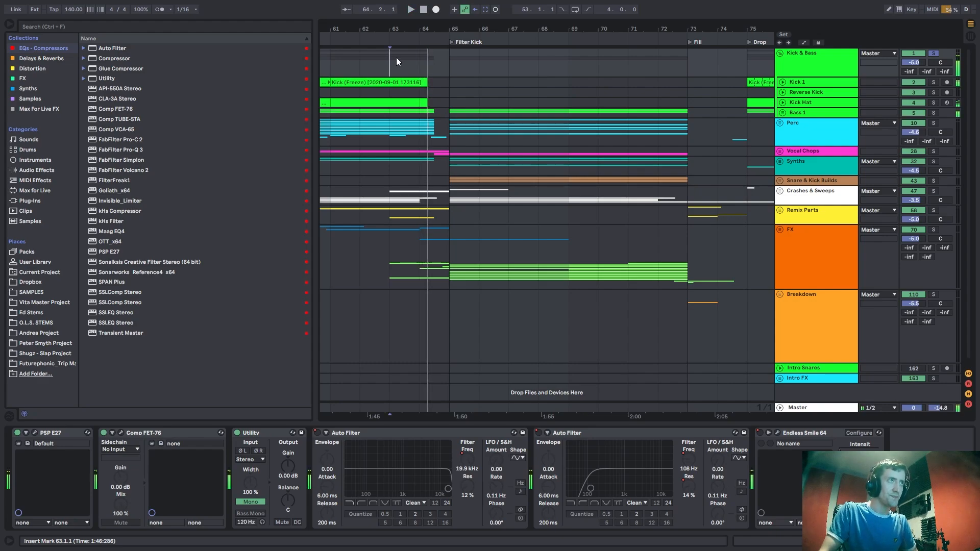
key("space")
key("space")
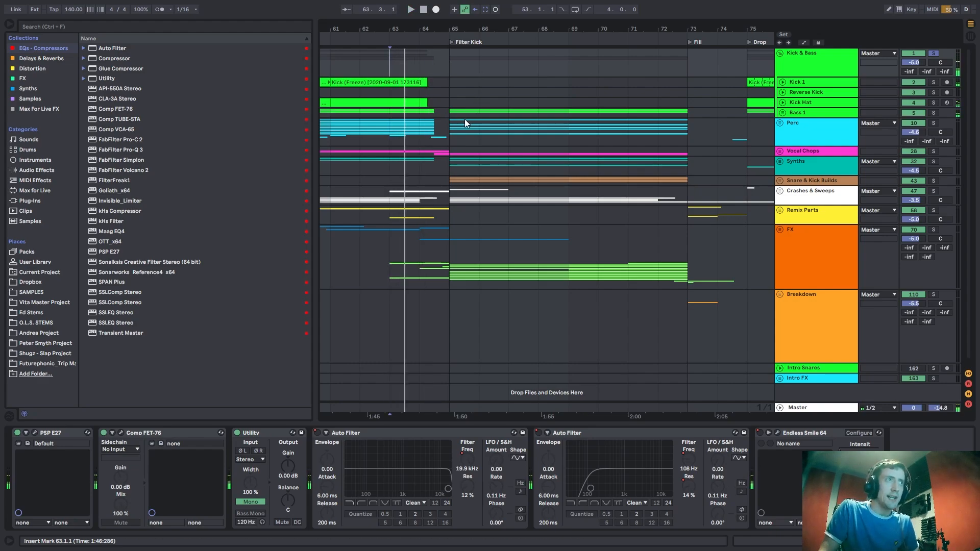
Add Vocal Chops to the Kick & Bass solo and play from 64.1.1 into the Filter Kick section.
left_click(442, 109)
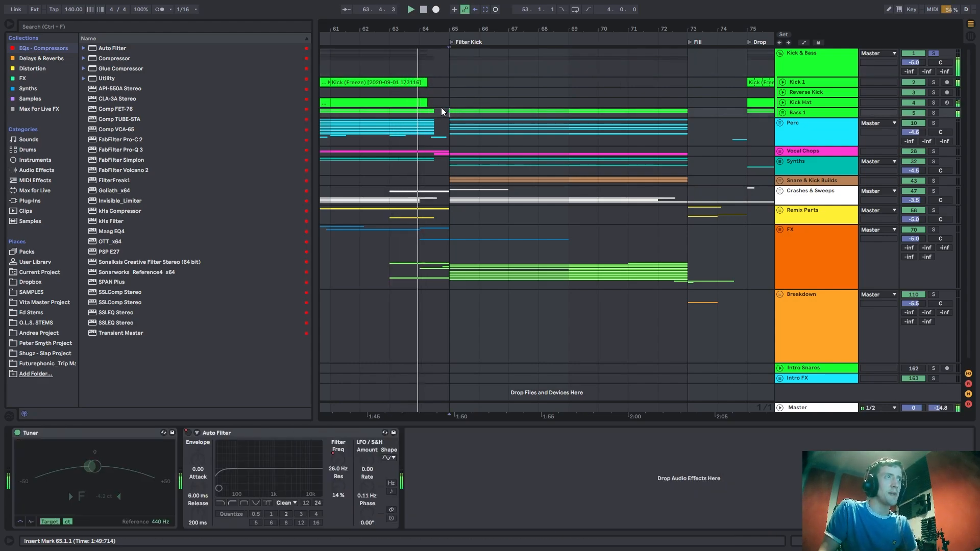
scroll(429, 138, "up", 3)
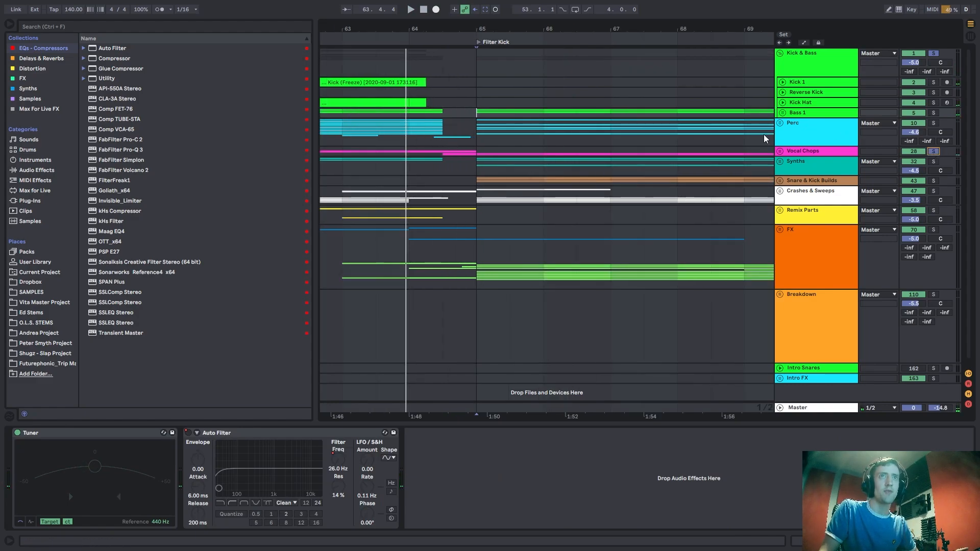
left_click(412, 64)
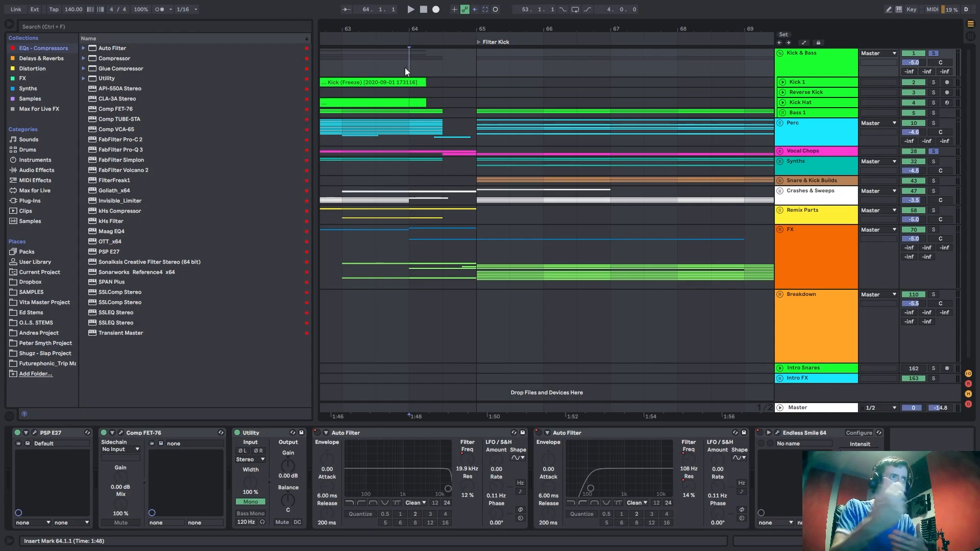
key("space")
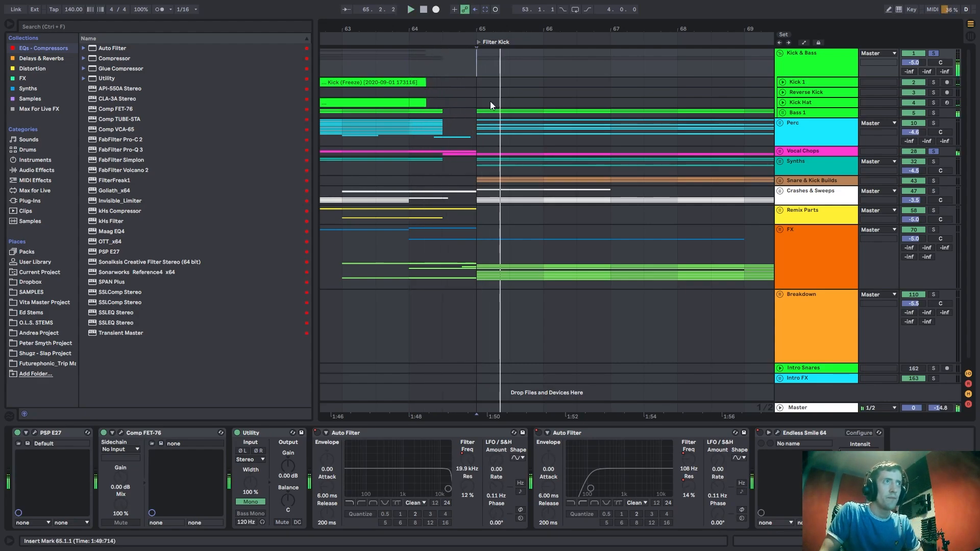
Examine the device chains of the Bass 1 track and the Kick & Bass group during Filter Kick playback.
left_click(482, 112)
left_click_drag(532, 30, 469, 27)
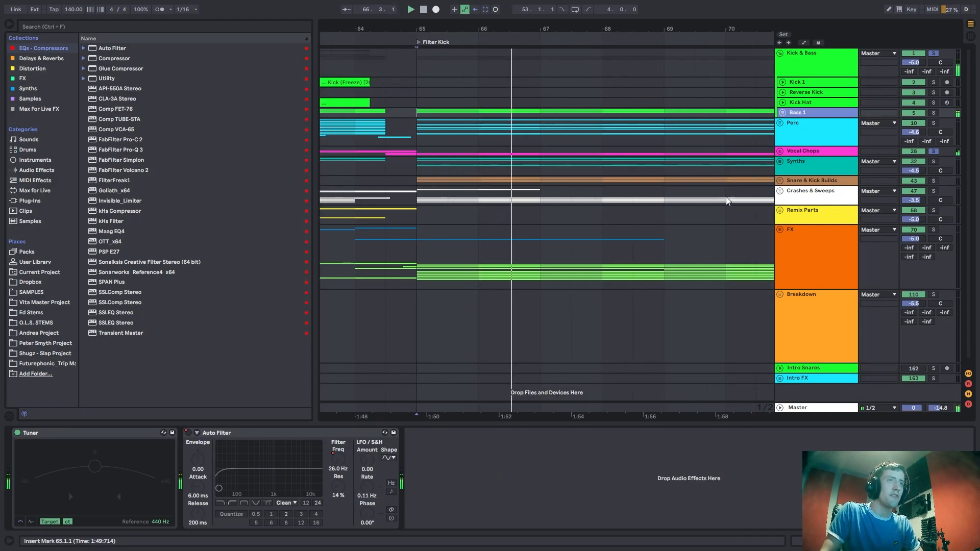
left_click(807, 75)
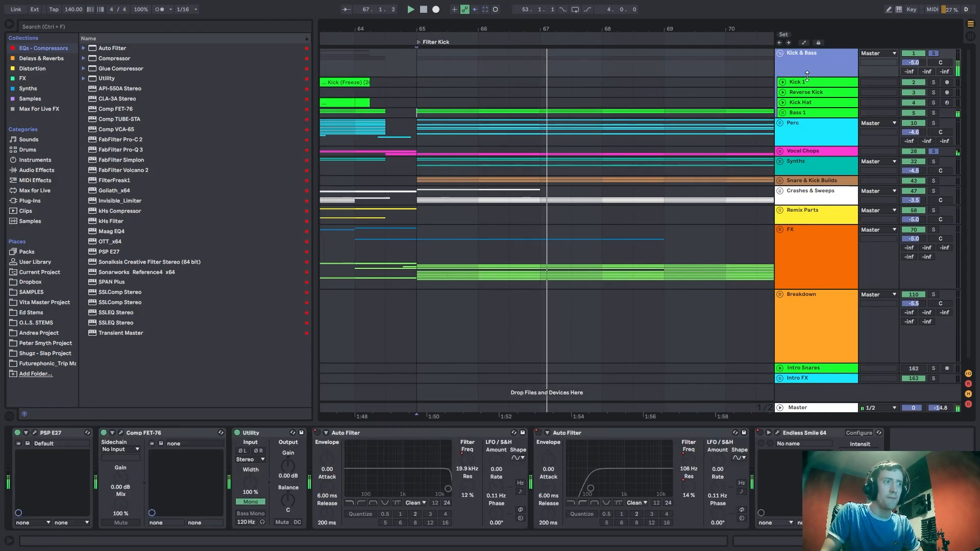
left_click(806, 113)
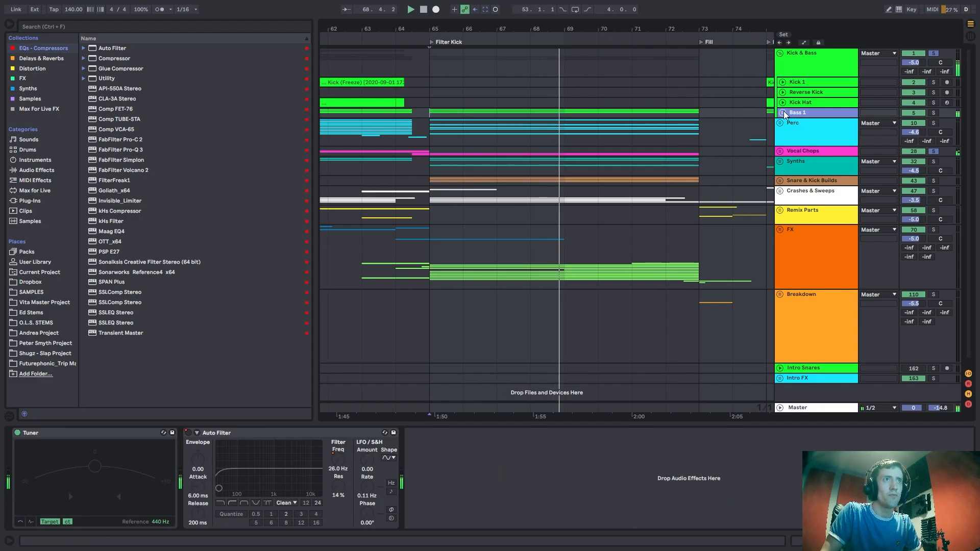
Mark the Bass 1 part from 65.1.1 to 73.1.1 and play the end of the section from 71.1.1.
left_click_drag(433, 114, 683, 115)
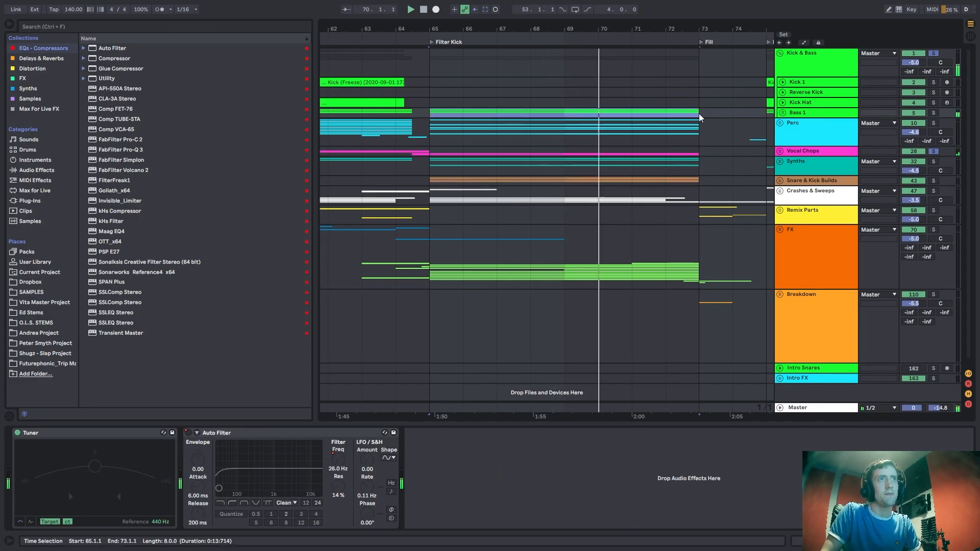
left_click(699, 113)
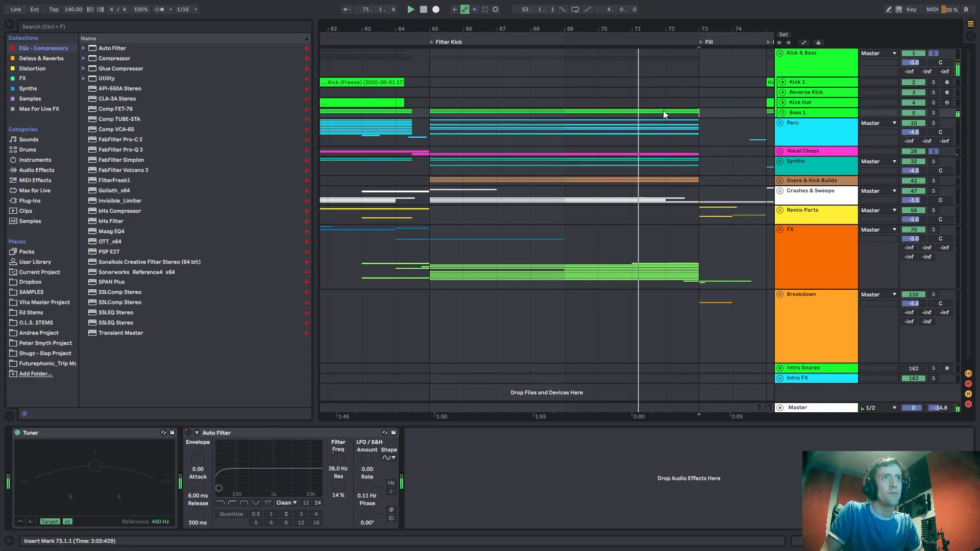
left_click(679, 110)
key("space")
left_click(641, 114)
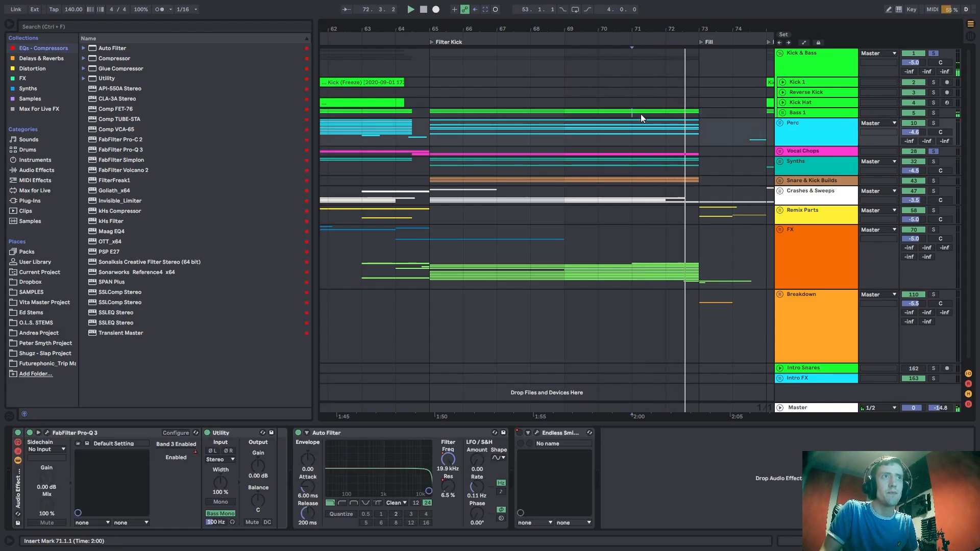
key("space")
key("space")
Solo the Perc group, mark its first four bars from 65.1.1 to 69.1.1, and return to 65.1.1.
left_click(846, 130)
key("space")
left_click(930, 124)
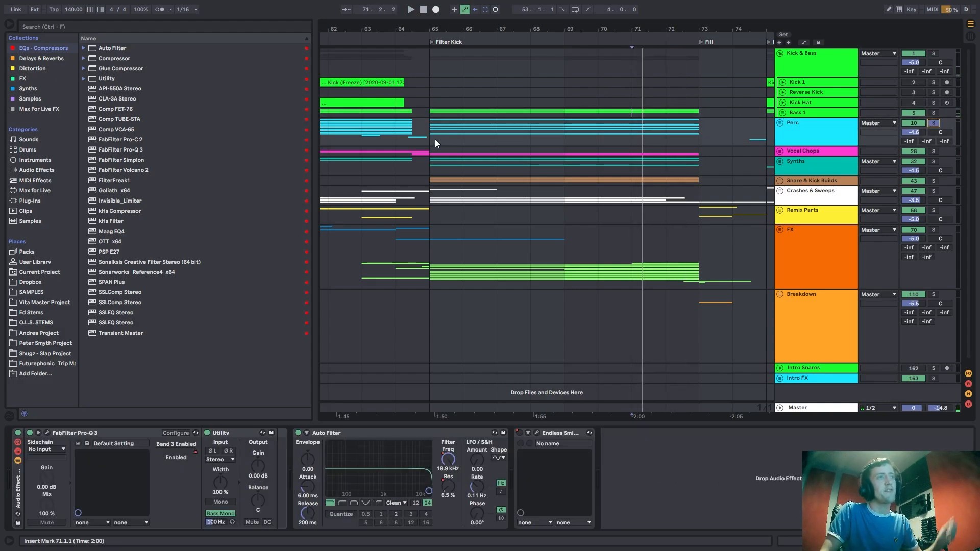
left_click_drag(434, 139, 577, 134)
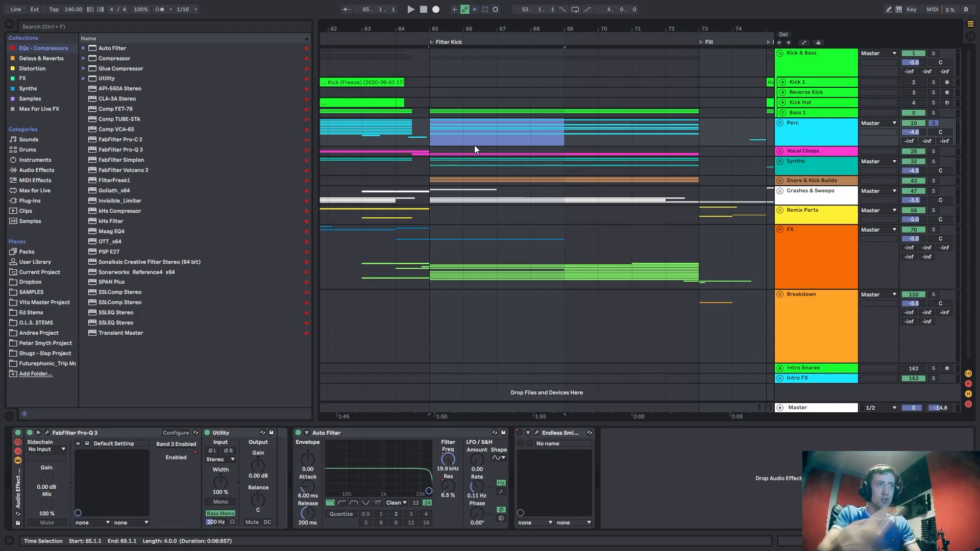
left_click_drag(366, 256, 707, 259)
left_click(358, 251)
left_click(430, 134)
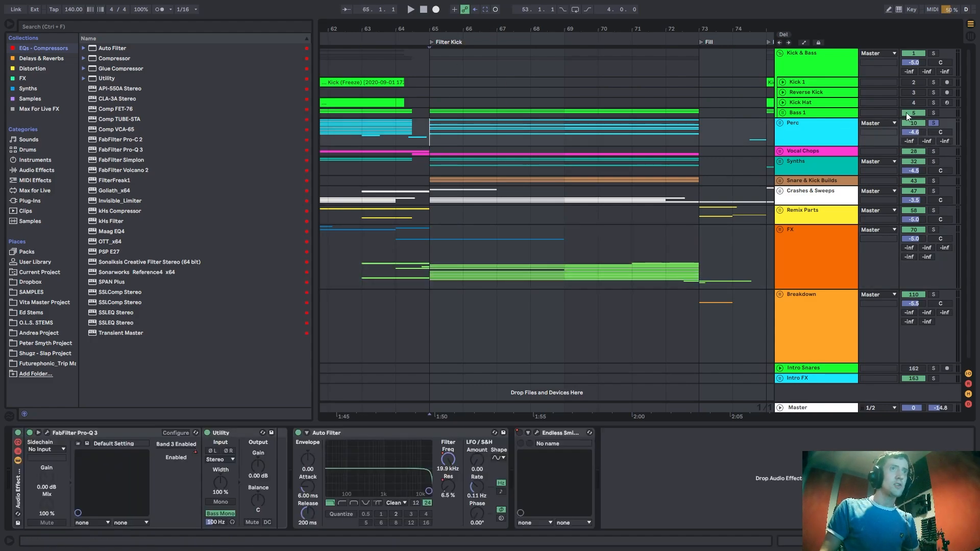
Play the Perc solo from 65.1.1 through the Filter Kick section, adding Bass 1 and Vocal Chops to the solo.
left_click(437, 131)
key("space")
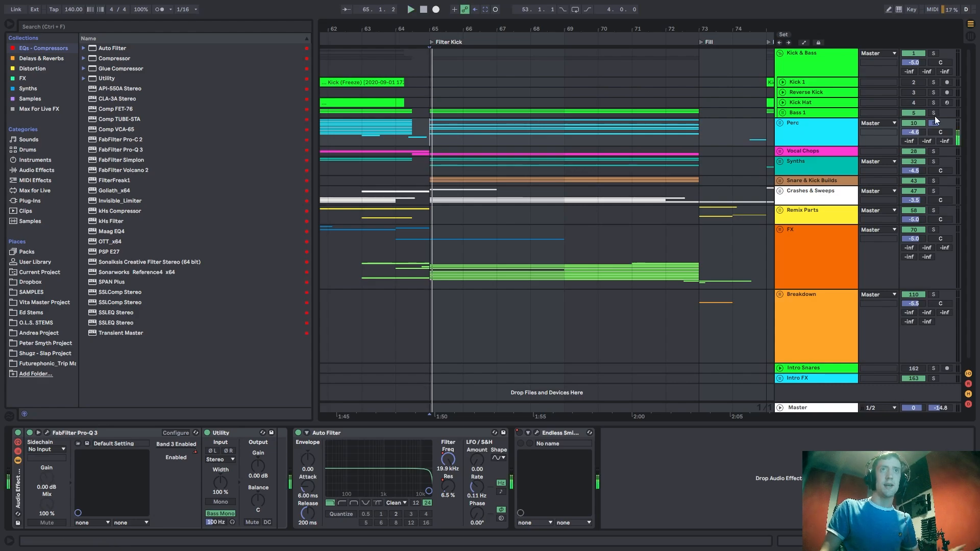
left_click(934, 114, "ctrl")
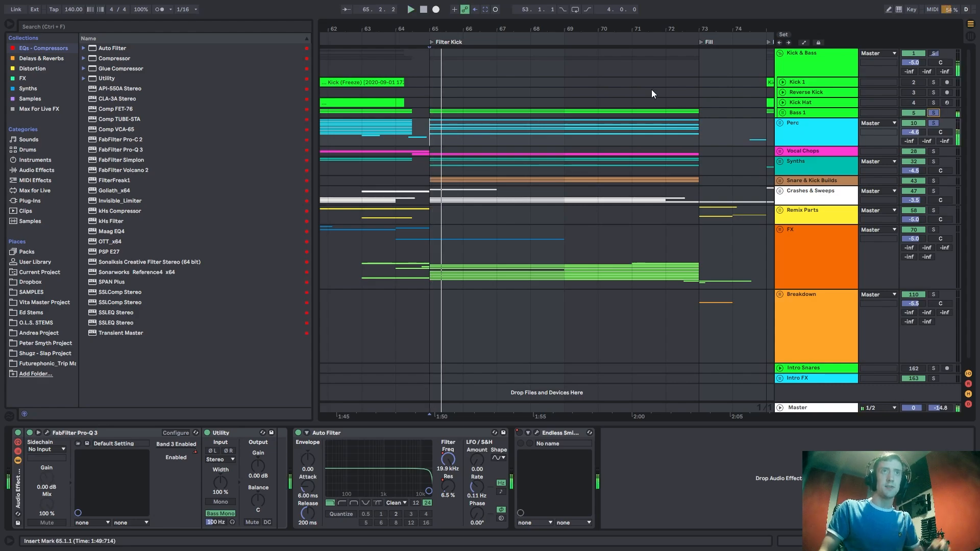
left_click(934, 152, "ctrl")
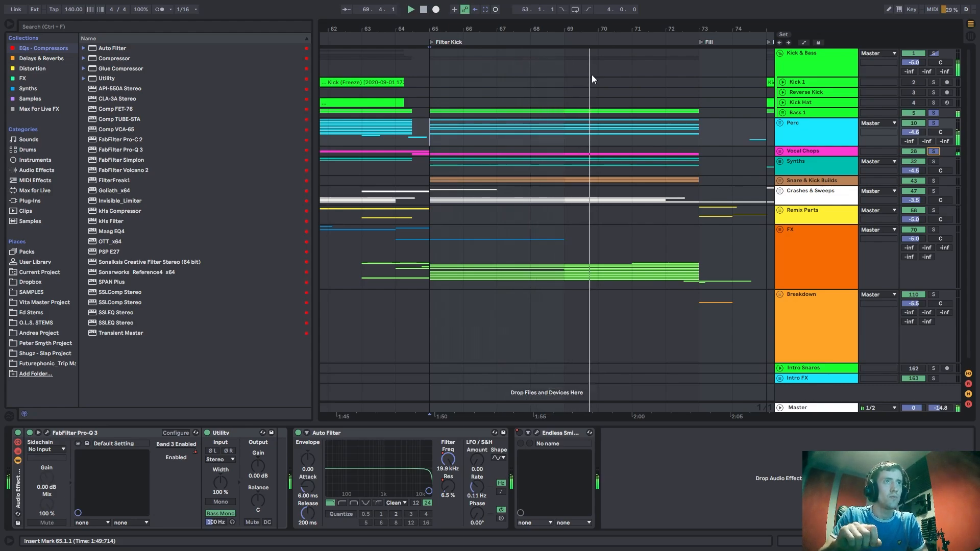
left_click(638, 127)
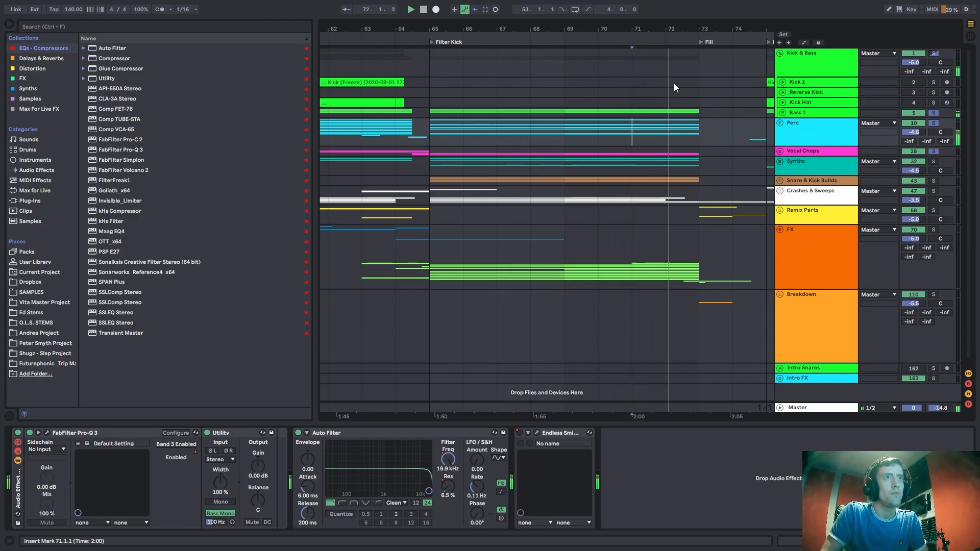
left_click(565, 136)
key("space")
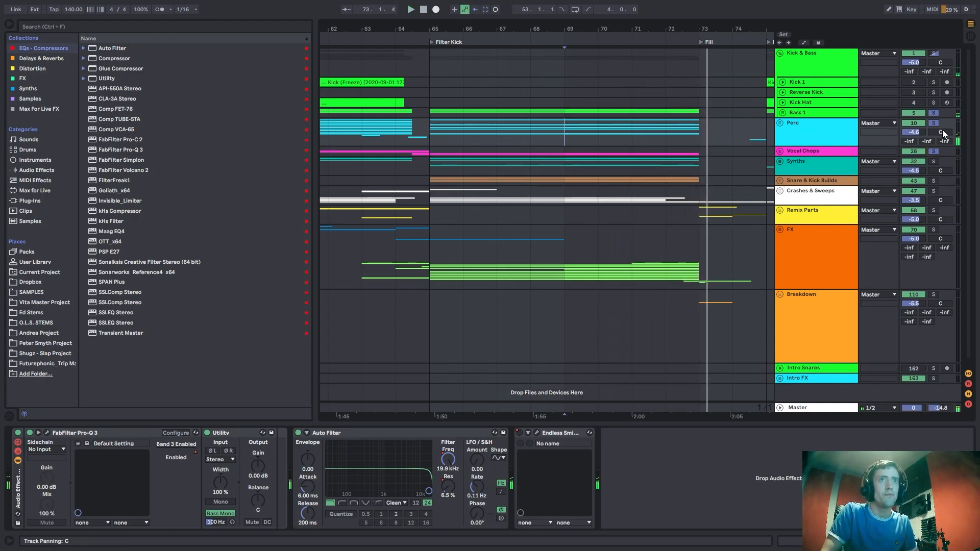
Solo the Perc group alone and unfold it together with its Big Perc Group.
left_click(933, 124)
left_click(932, 125)
left_click(780, 123)
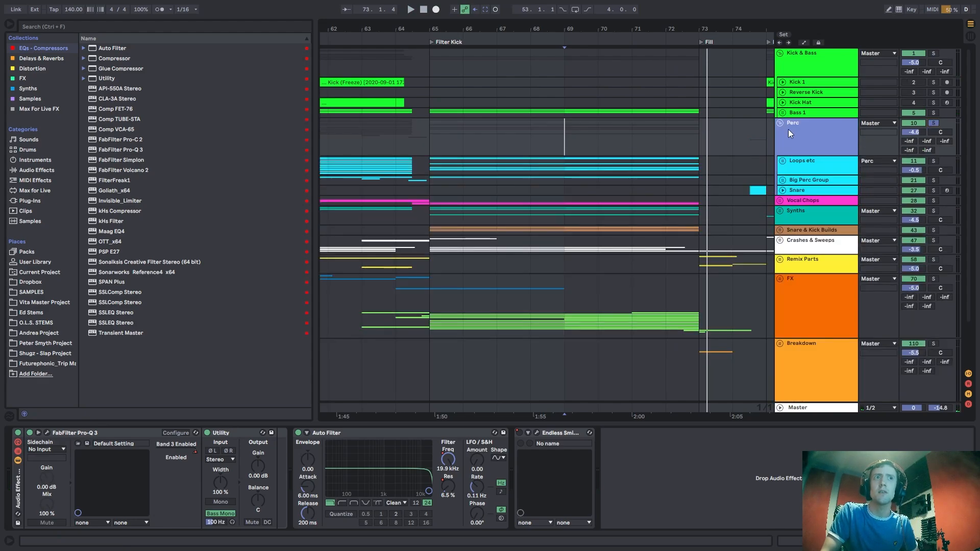
left_click(800, 169)
left_click(798, 181)
left_click(783, 180)
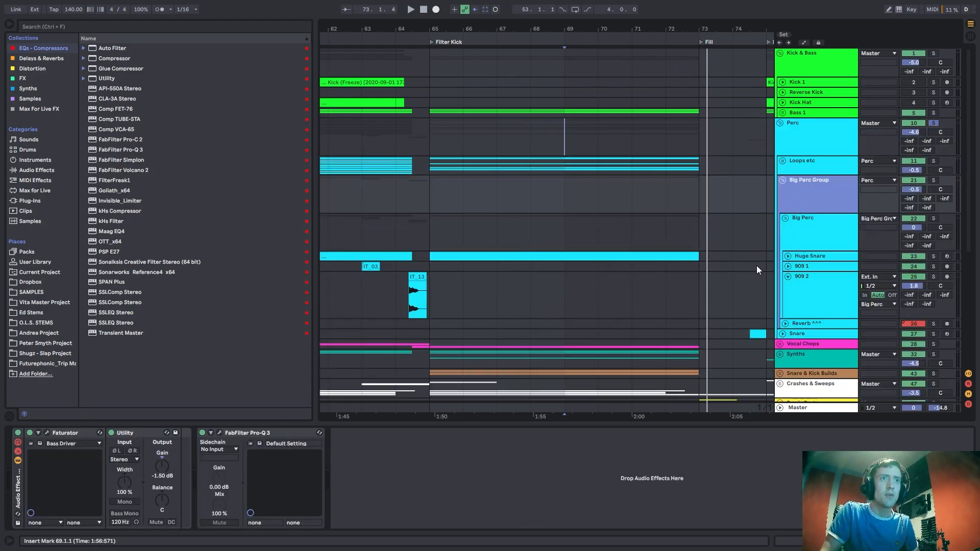
Unfold the Huge Snare track and show its IT 16 SnareClap Ve Decay automation at 69.1.1.
left_click(788, 256)
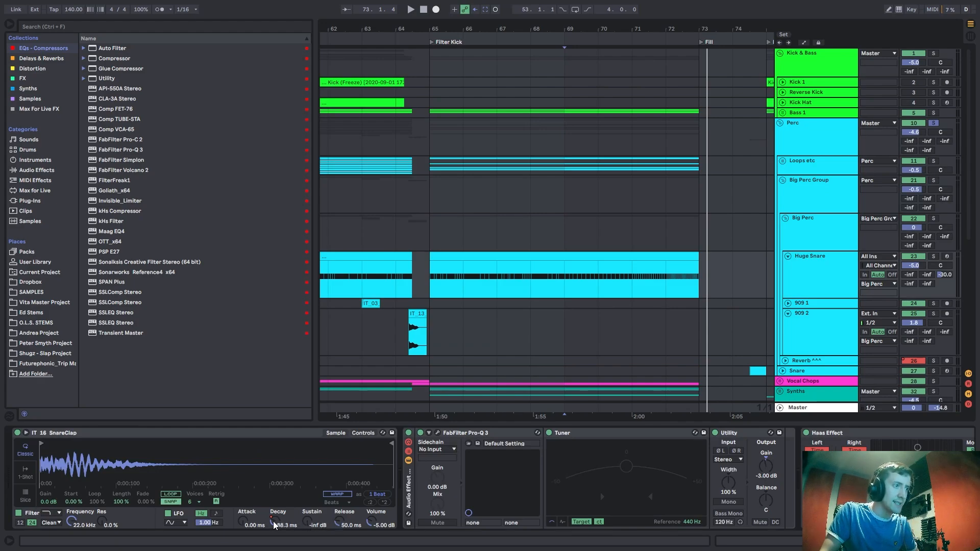
key("a")
left_click(574, 282)
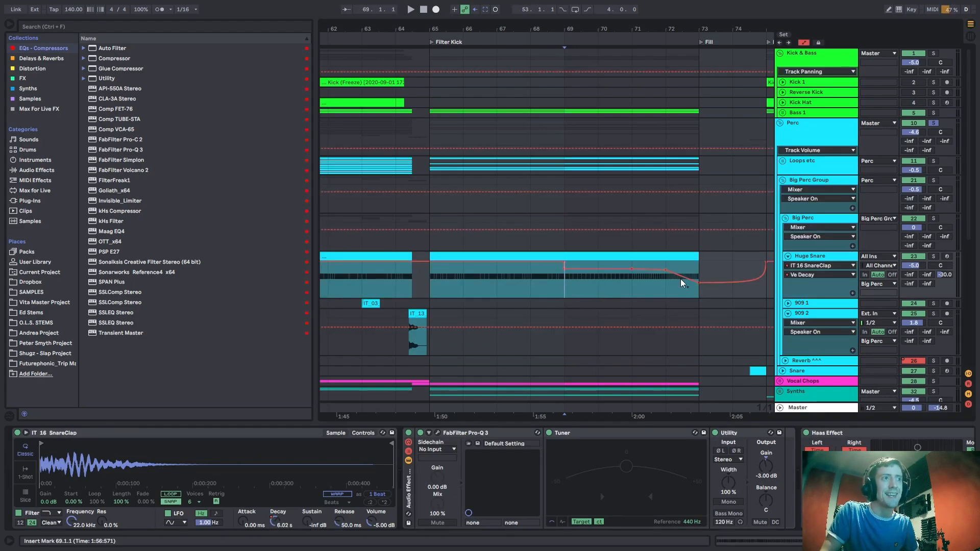
Solo the Huge Snare track and play its decay automation from 72.1.1 towards the Fill.
left_click(934, 256)
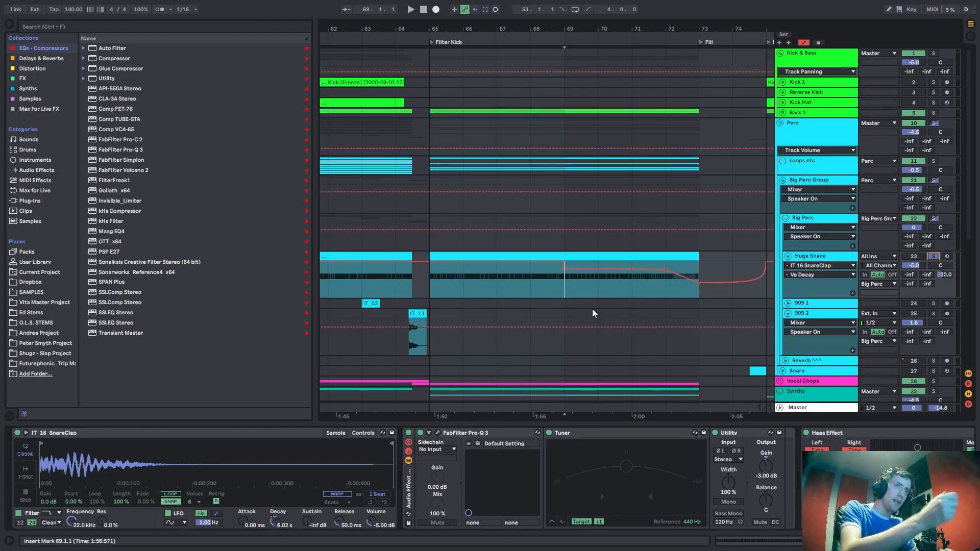
left_click(669, 280)
key("space")
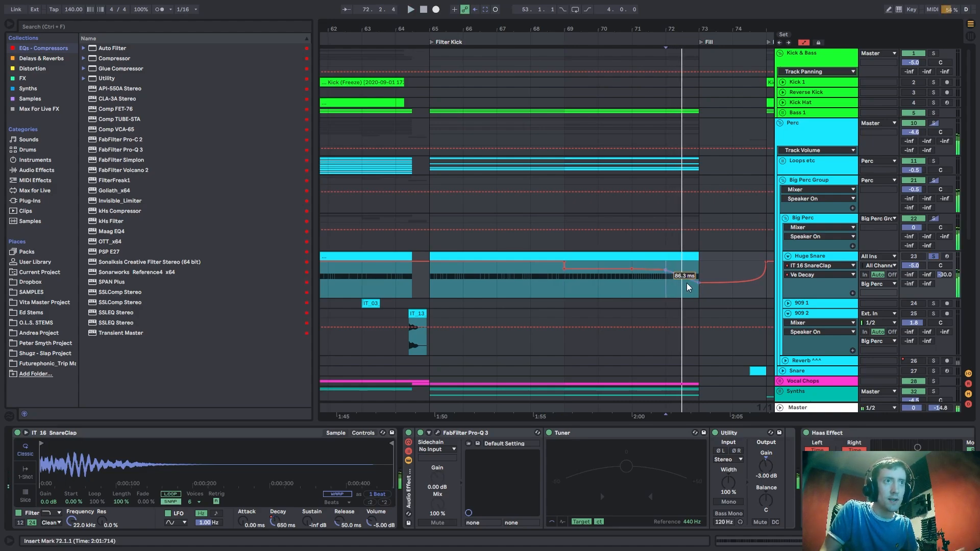
left_click(687, 285)
Try lowering the Huge Snare's Ve Decay automation between 69.1.1 and 71.1.1 and play the result.
mouse_move(618, 268)
left_mouse_down()
mouse_move(619, 298)
mouse_move(588, 288)
mouse_move(587, 271)
mouse_move(587, 279)
mouse_move(656, 268)
mouse_move(658, 283)
mouse_move(648, 280)
left_mouse_up()
left_click(587, 284)
key("space")
left_click(573, 280)
key("space")
key("space")
key("space")
key("space")
left_click(644, 271)
key("space")
key("space")
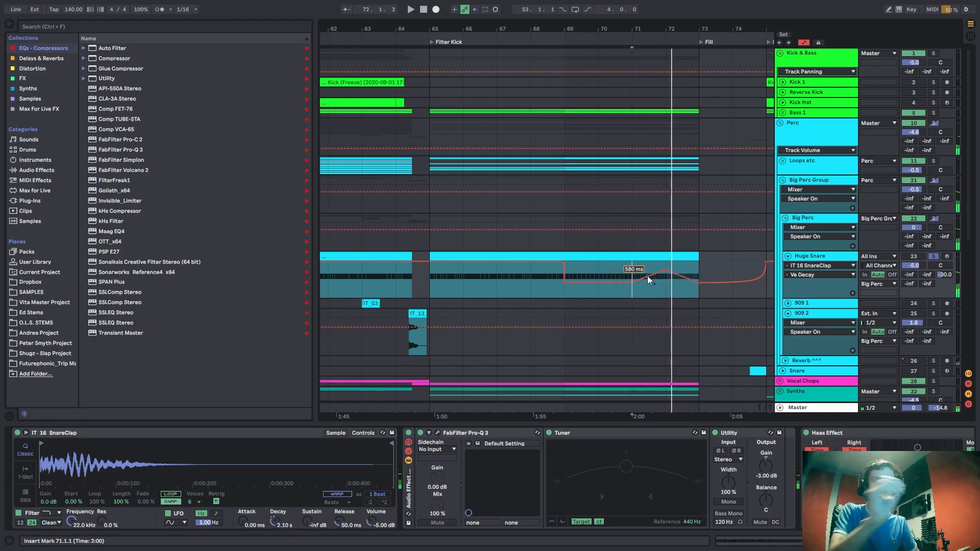
Play the soloed Huge Snare from 71.1.1 and from 72.1.1 into the Fill section.
key("space")
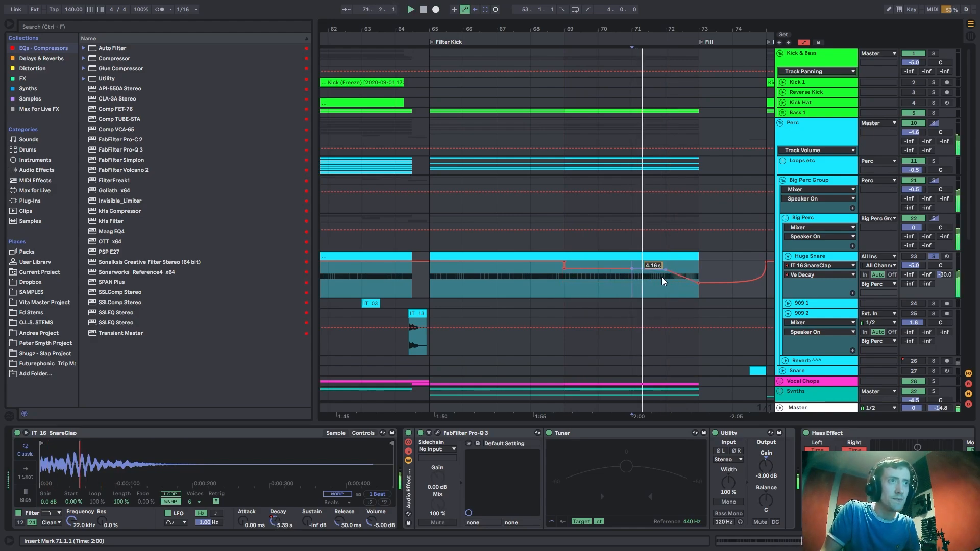
left_click(672, 283)
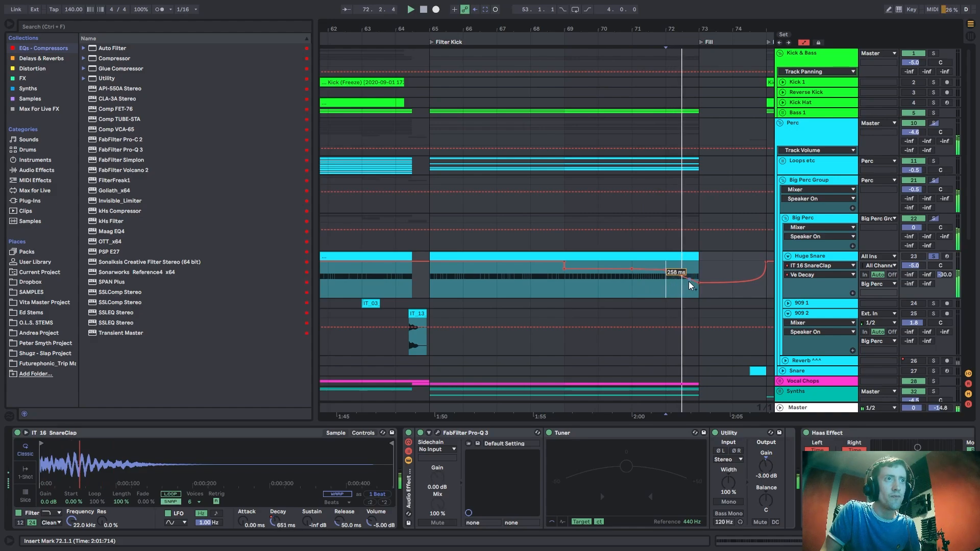
key("space")
Fold the Huge Snare track and Big Perc group, and solo the Loops etc group with playback from 72.1.1.
double_click(813, 256)
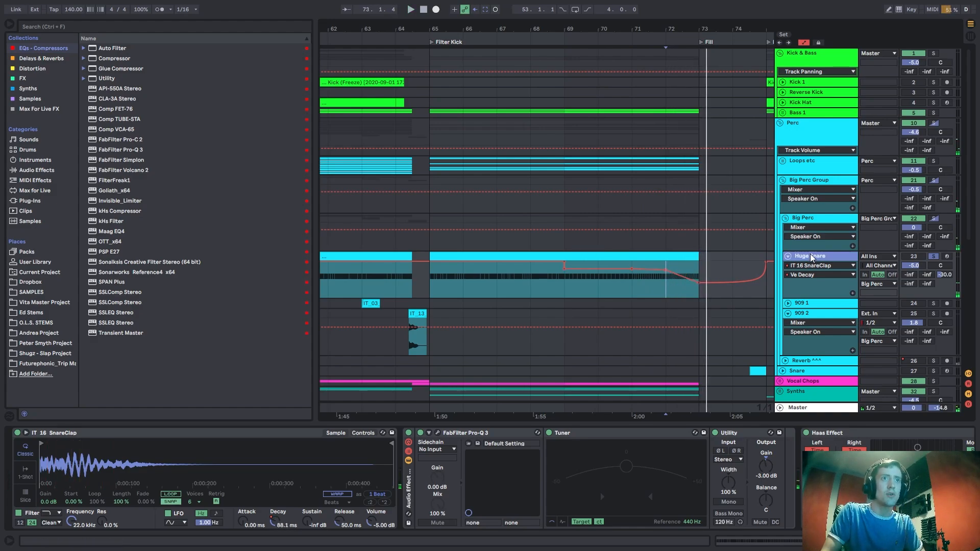
double_click(805, 219)
left_click(827, 164)
left_click(933, 161)
key("space")
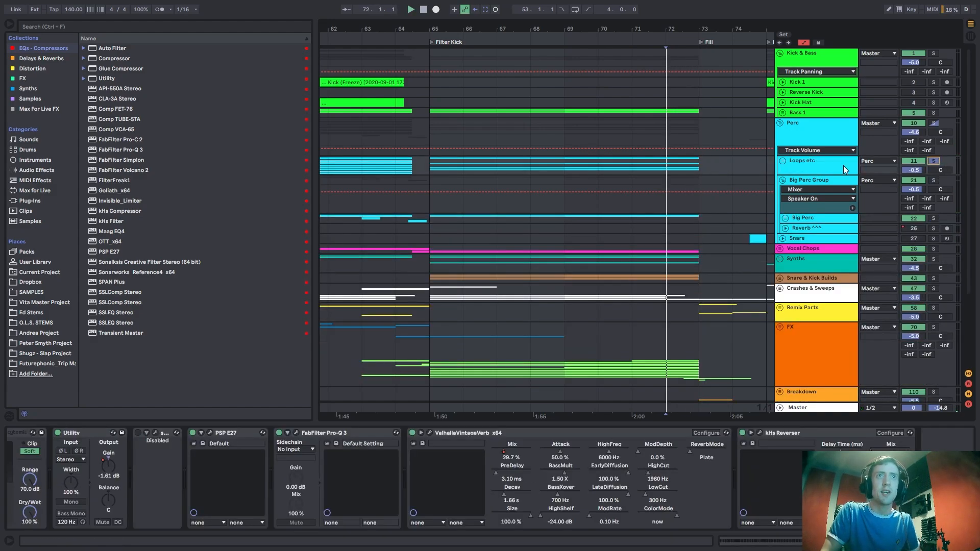
Play the soloed Loops etc group from 69.1.1 and from the Filter Kick start at 65.1.1.
left_click(565, 168)
key("space")
key("space")
left_click(429, 168)
key("space")
key("space")
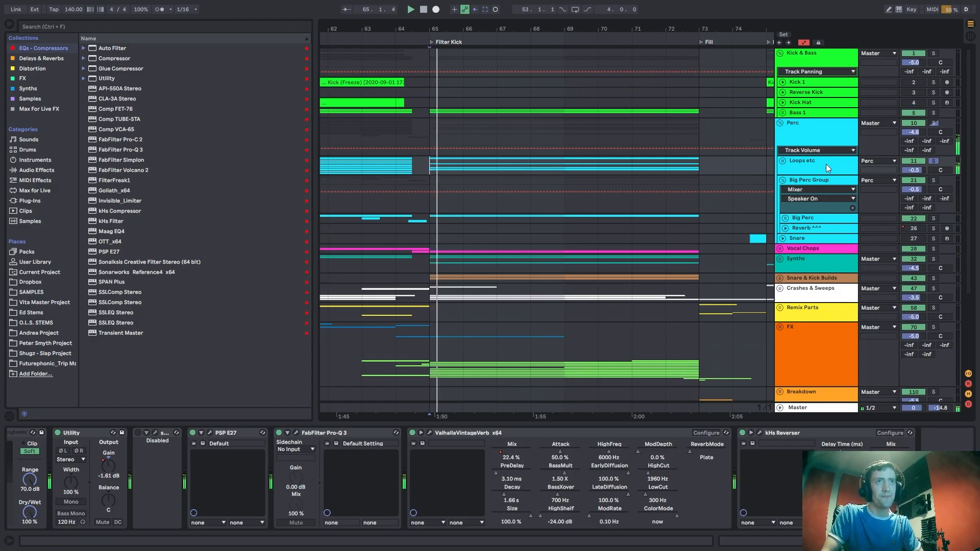
Fold Big Perc Group, add Bass 1 to the Loops etc solo, and mark the loops from 69.1.1 to 73.1.1.
left_click(783, 180)
left_click(804, 163)
left_click(933, 113, "ctrl")
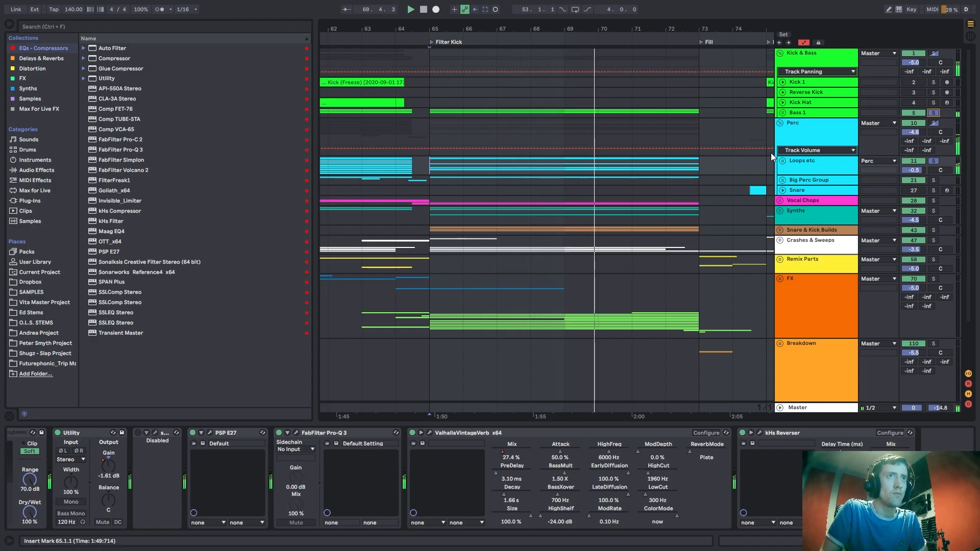
left_click_drag(561, 166, 686, 167)
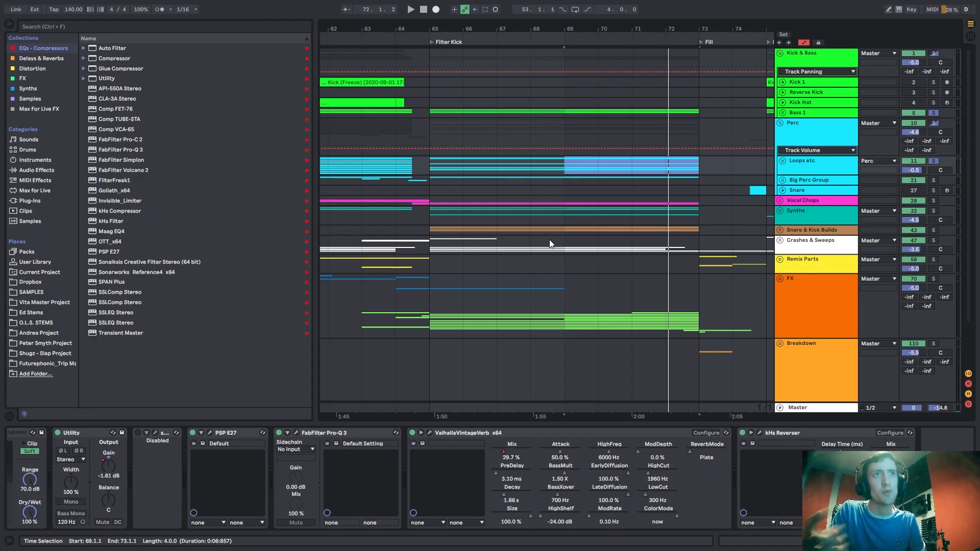
Solo and unfold the Synths group, and play it from the Filter Kick start at 65.1.1.
left_click(437, 222)
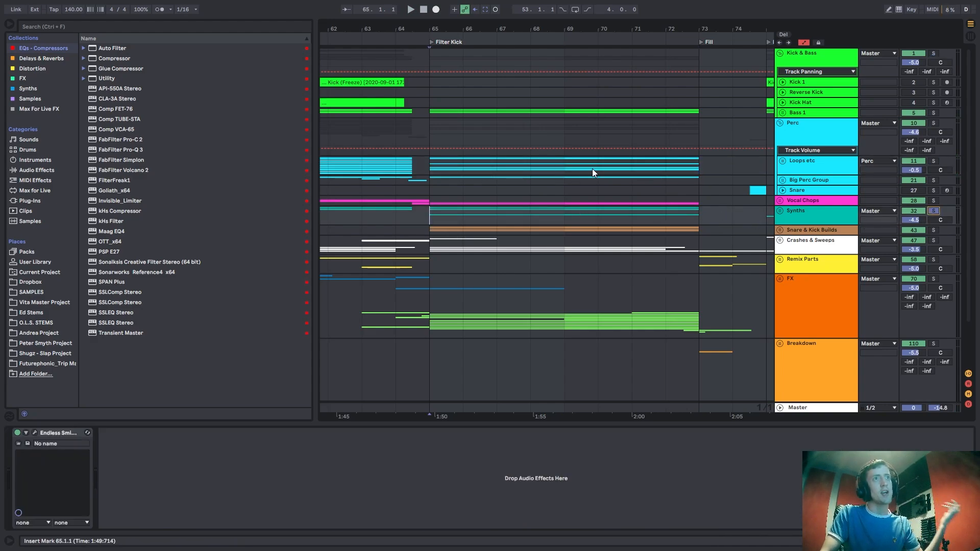
left_click(425, 171)
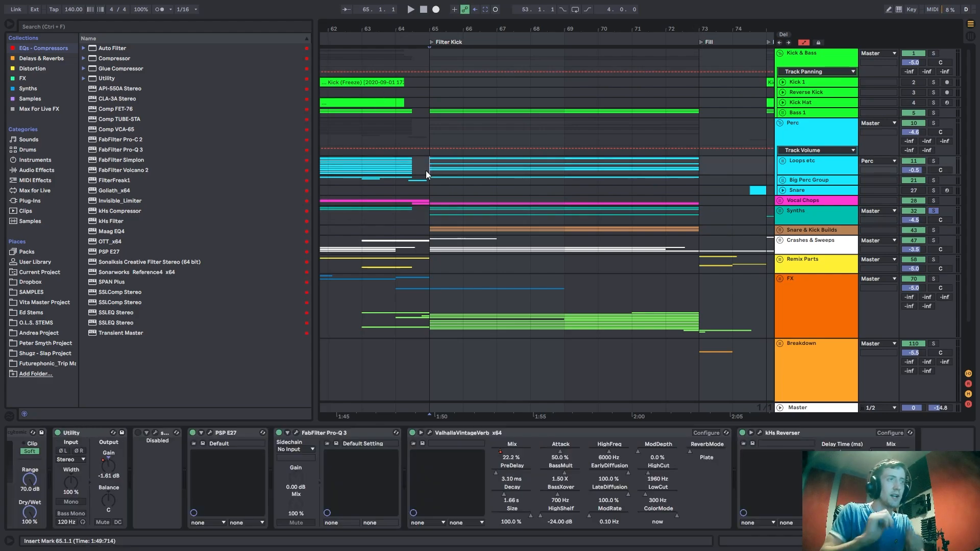
left_click(830, 217)
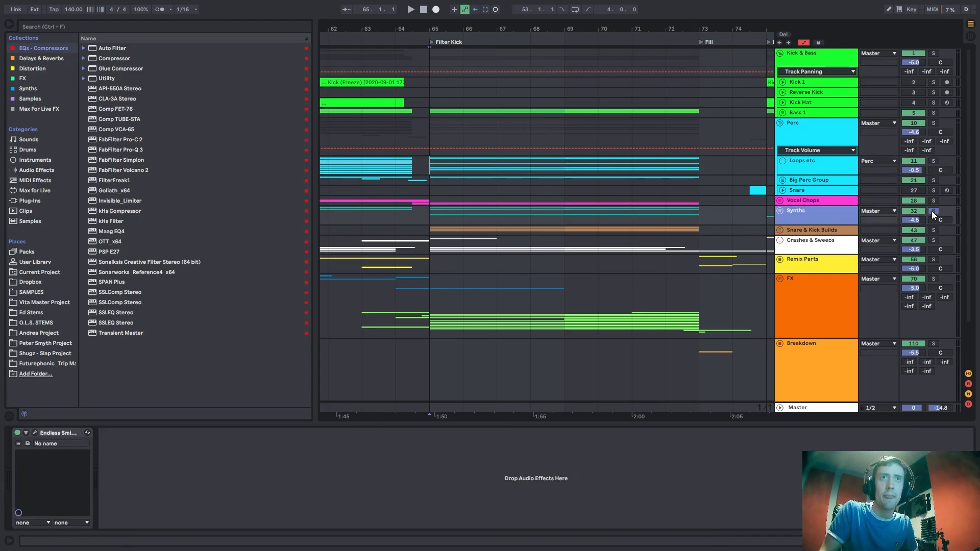
left_click(779, 210)
scroll(901, 198, "down", 1)
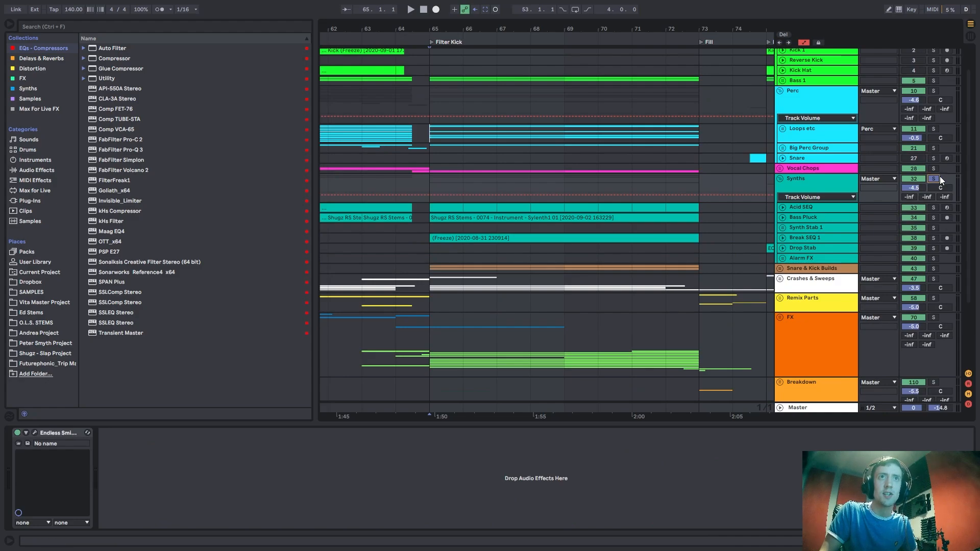
key("space")
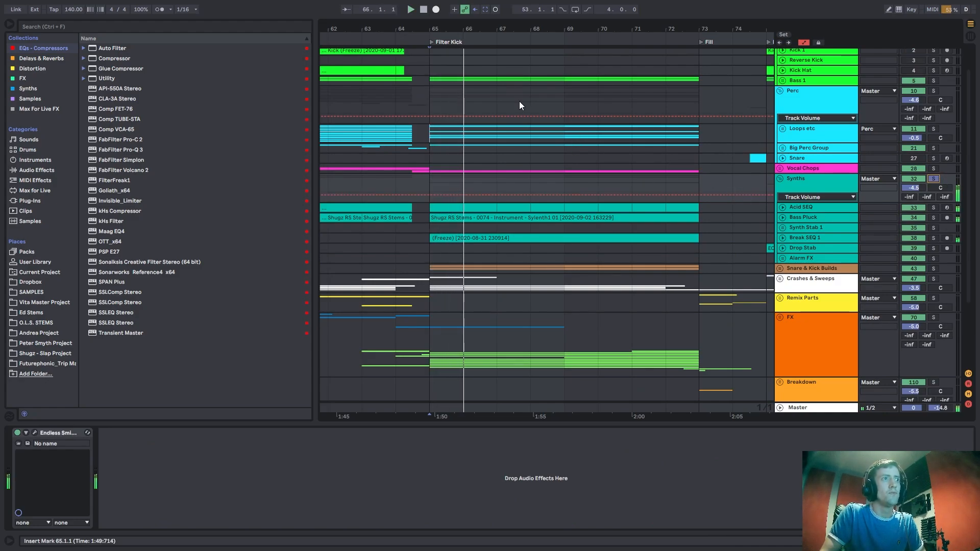
Unfold the Break SEQ 1 track to show its waveform, and play the synths from the Filter Kick start.
left_click(828, 238)
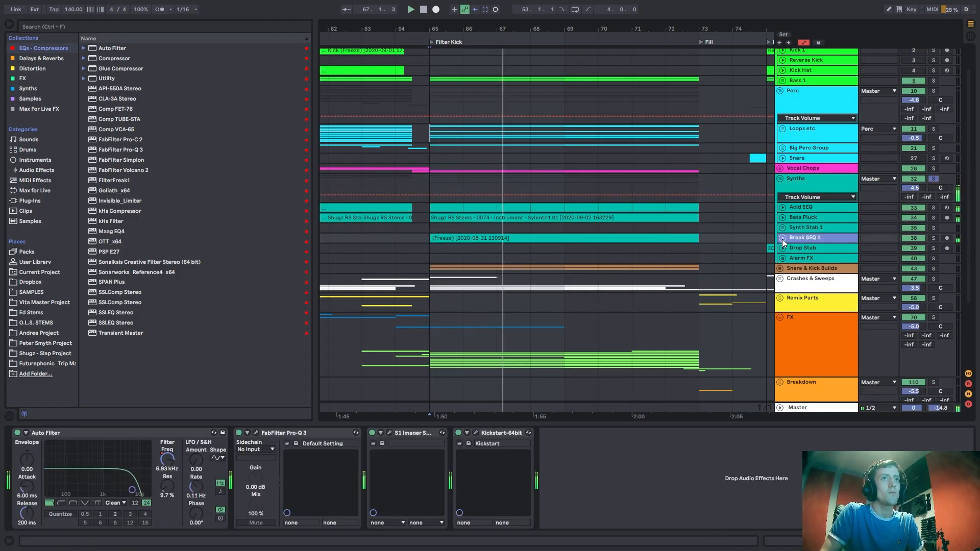
key("a")
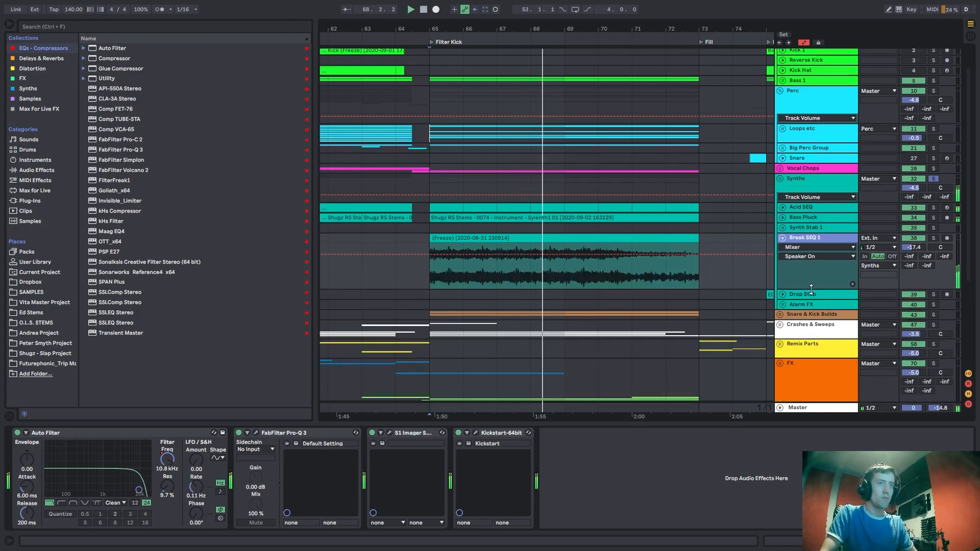
left_click(430, 286)
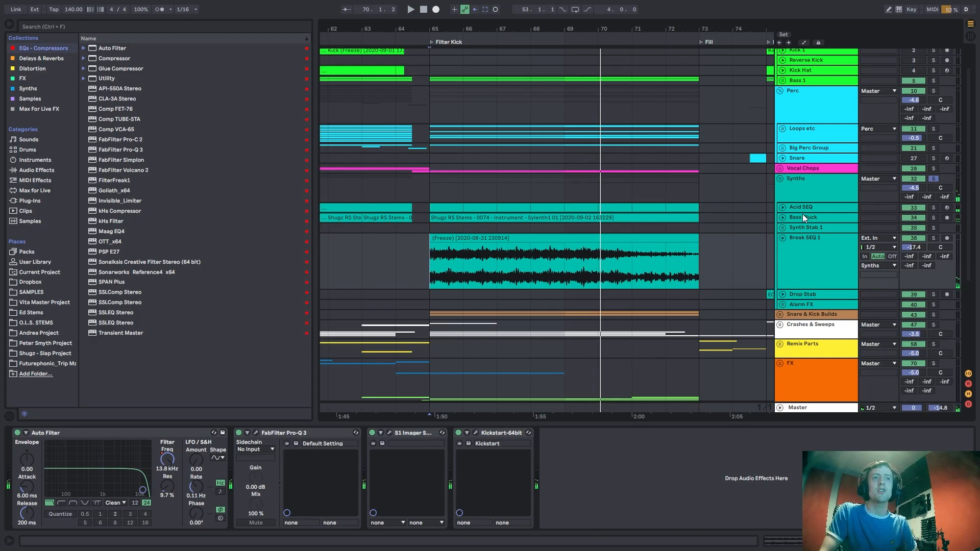
key("space")
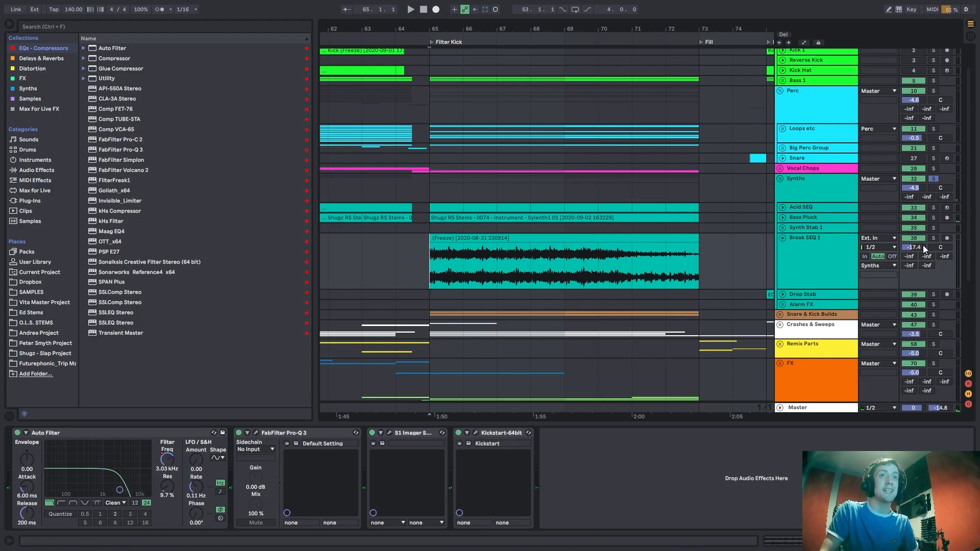
Solo Break SEQ 1, view its Auto Filter frequency automation during playback, and play it together with the Loops etc group.
left_click(933, 129, "ctrl")
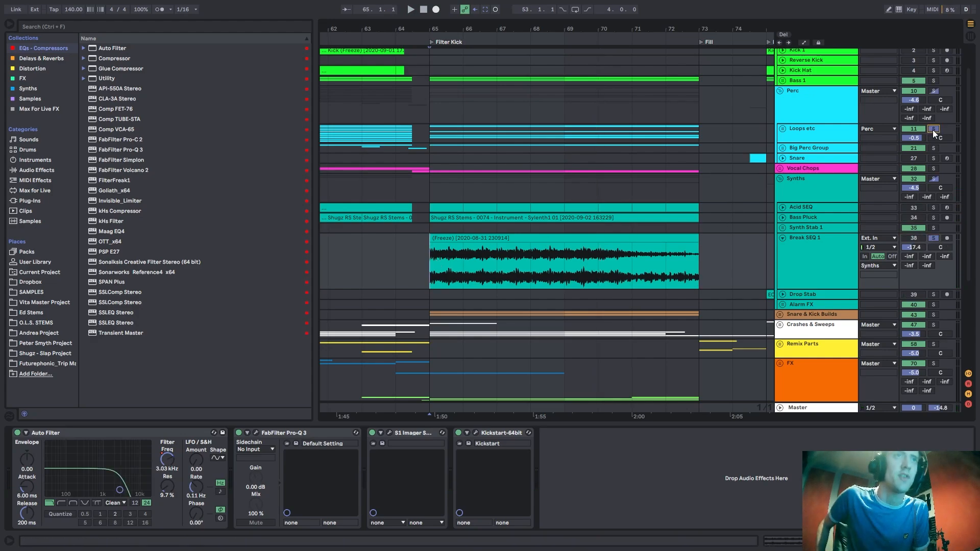
left_click(933, 238)
key("space")
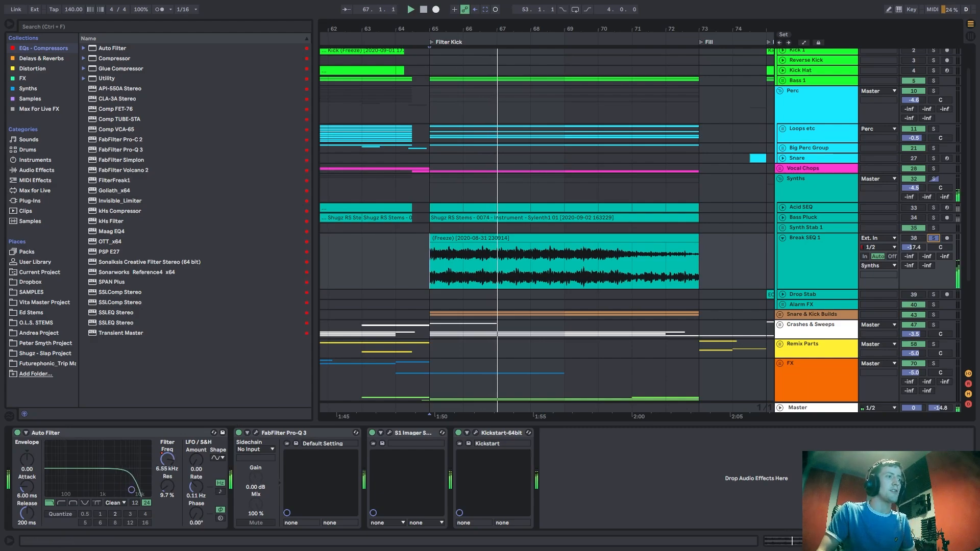
key("a")
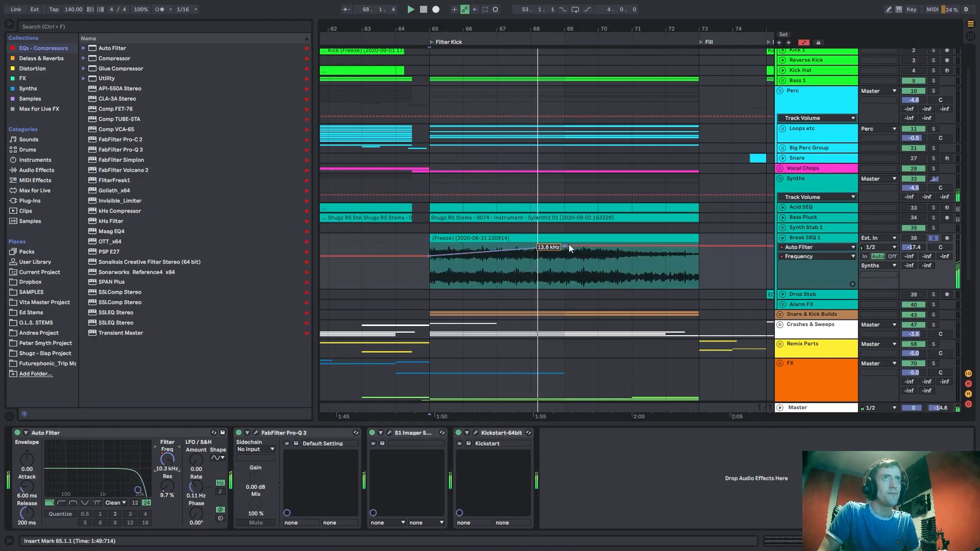
key("a")
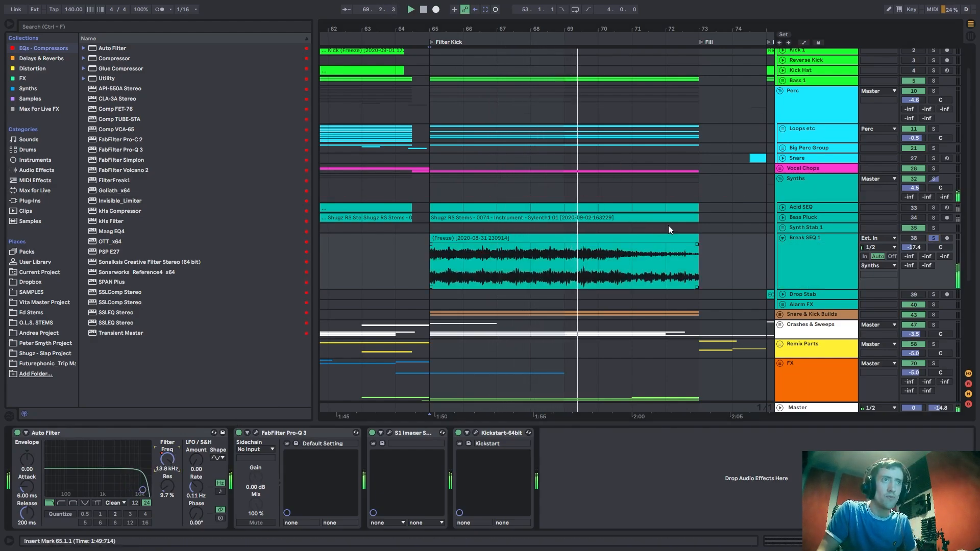
key("space")
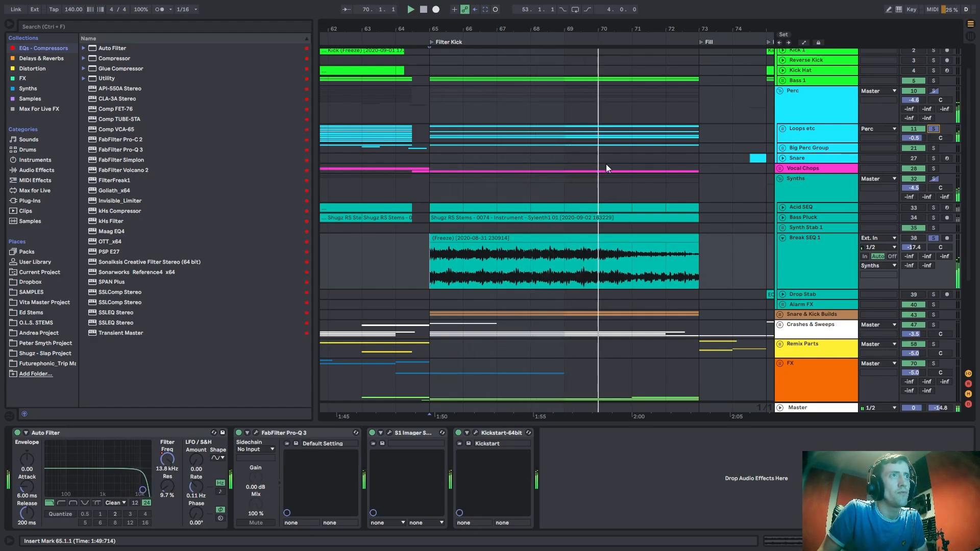
Fold Break SEQ 1, then solo the Snare & Kick Builds group and play it from 65.1.1.
left_click(443, 150)
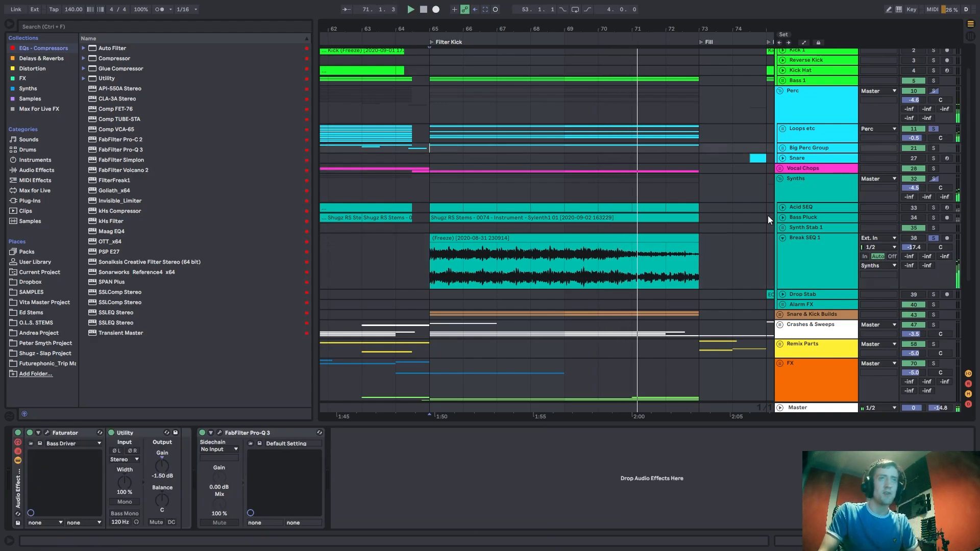
left_click(804, 250)
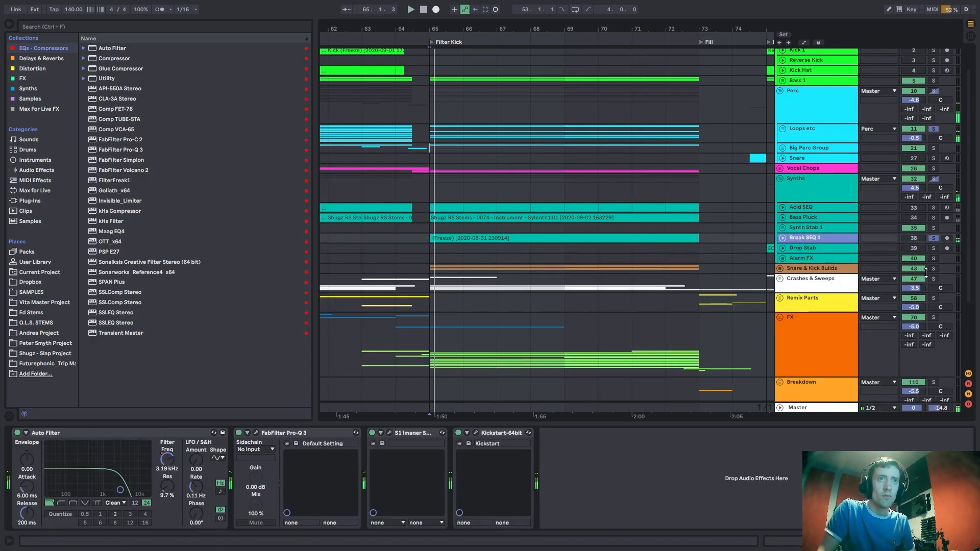
left_click(808, 281)
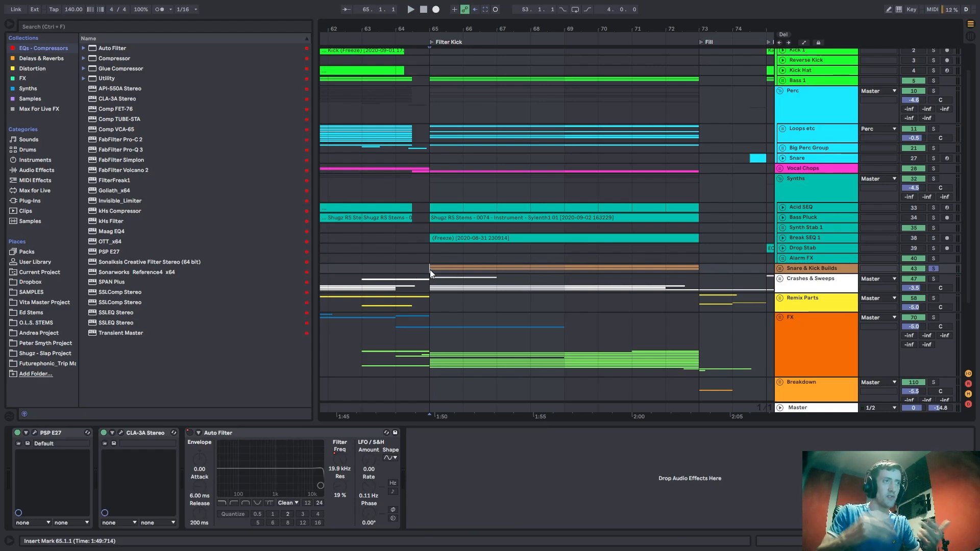
key("space")
Unfold Snare & Kick Builds with its Snare Build 1 and Fast Snares tracks, and play them from 65.1.1.
scroll(817, 219, "down", 3)
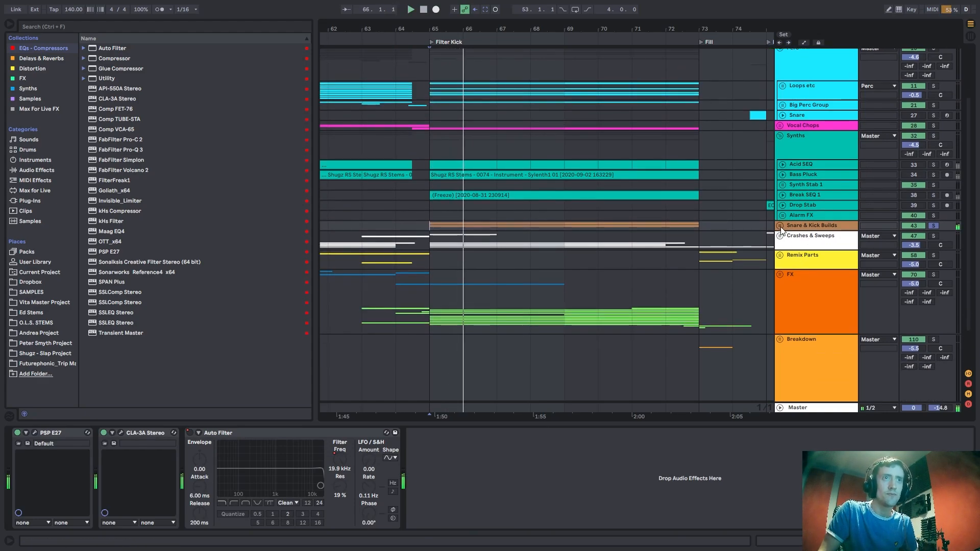
left_click(779, 226)
left_click(803, 255)
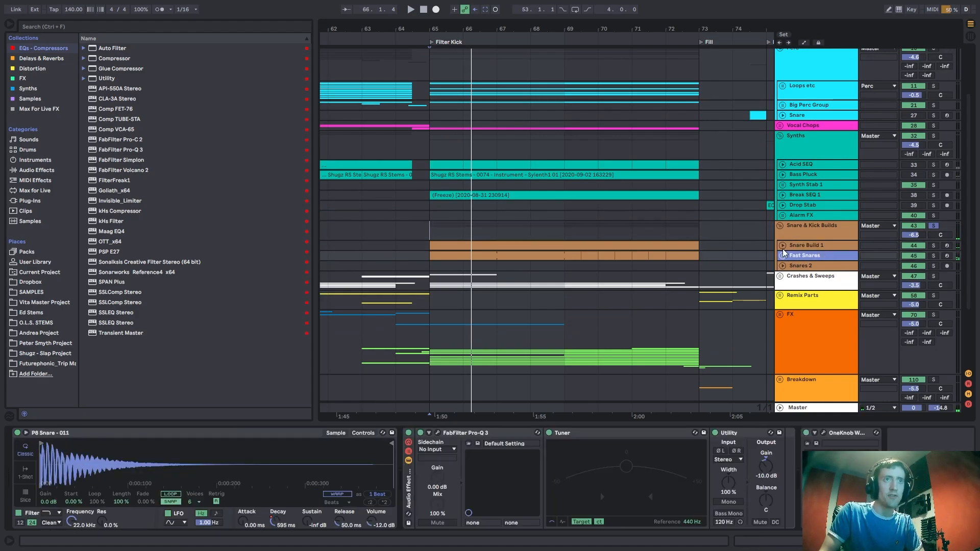
left_click(782, 246)
left_click(782, 265)
key("space")
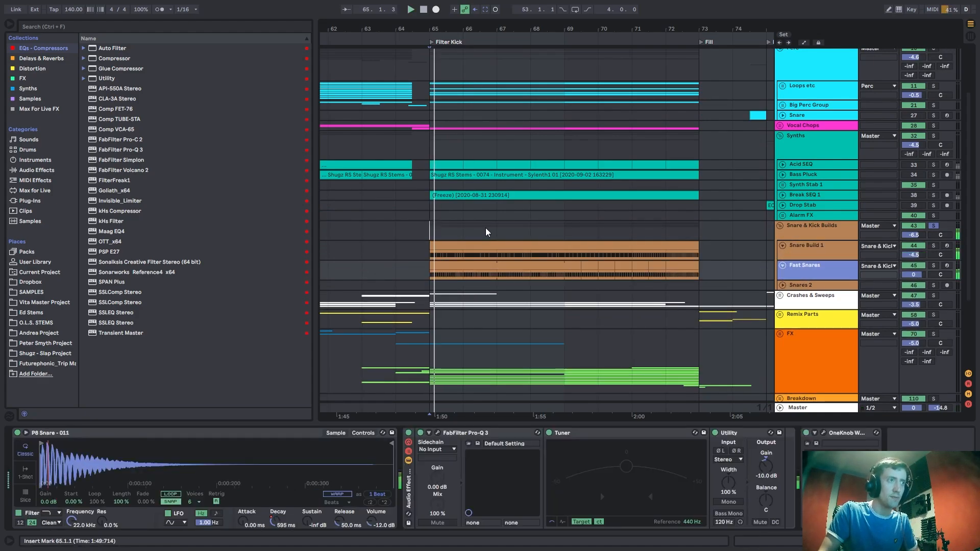
scroll(480, 240, "up", 1)
scroll(466, 268, "up", 2)
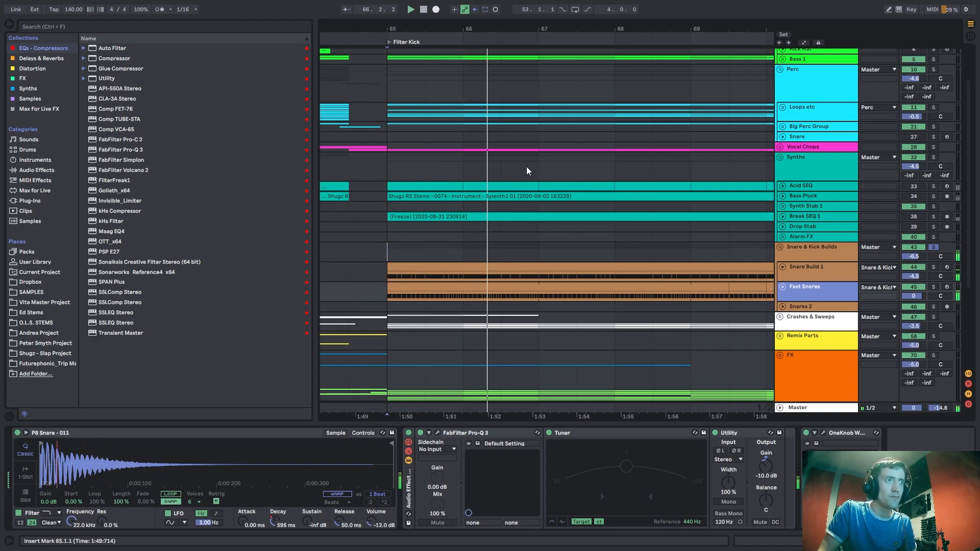
left_click_drag(555, 28, 495, 10)
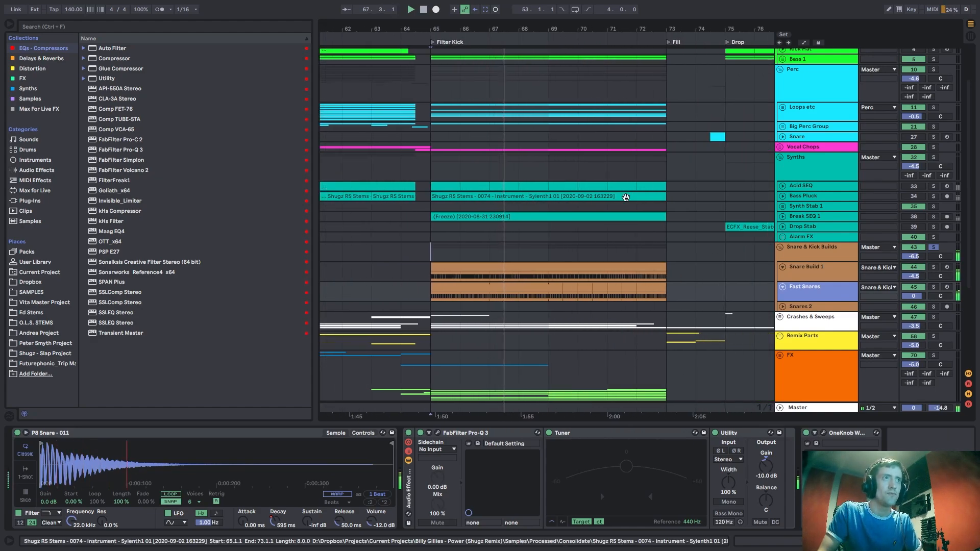
Fold the Snare & Kick Builds group and its tracks.
scroll(808, 277, "down", 2)
left_click(798, 207)
key("Left")
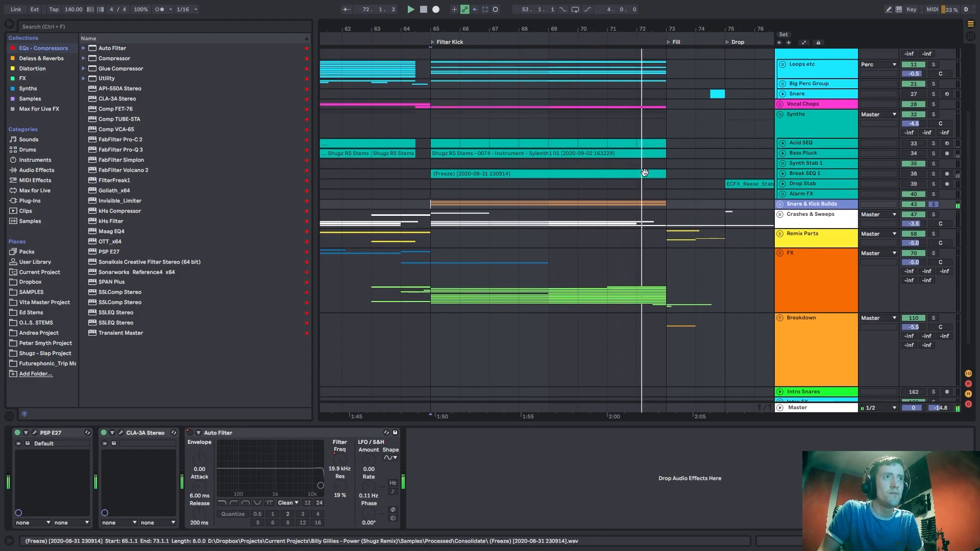
Unfold the FX group and fold its Track FX subgroup to reach First Break FX.
left_click(437, 222)
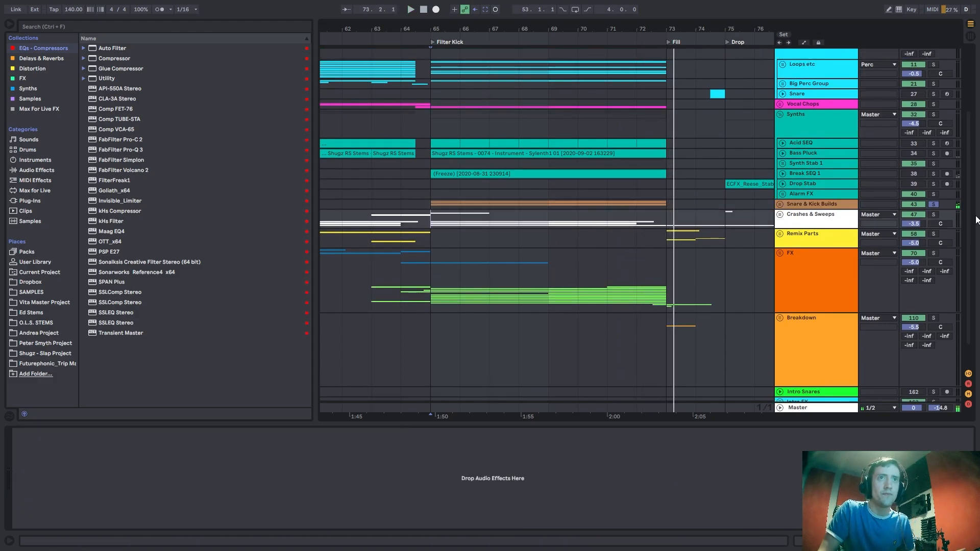
left_click(446, 282)
left_click(780, 253)
scroll(664, 229, "down", 6)
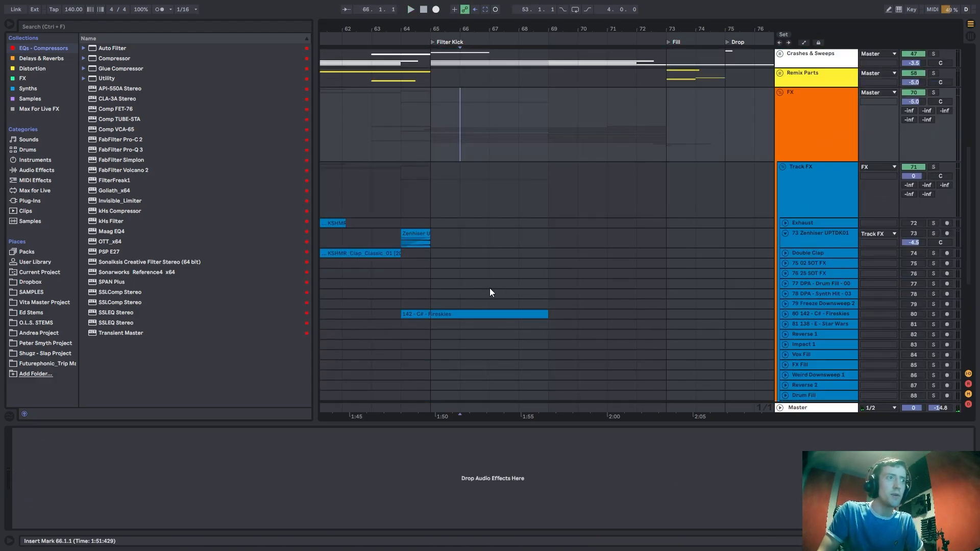
double_click(820, 86)
scroll(450, 185, "up", 2)
Solo the First Break FX group and play it from 63.1.1.
left_click(389, 166)
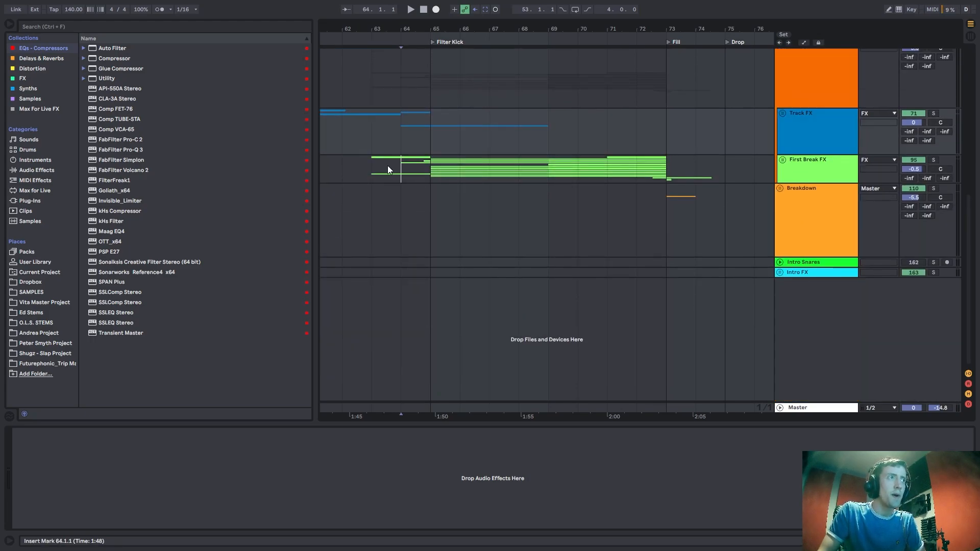
left_click(374, 172)
key("space")
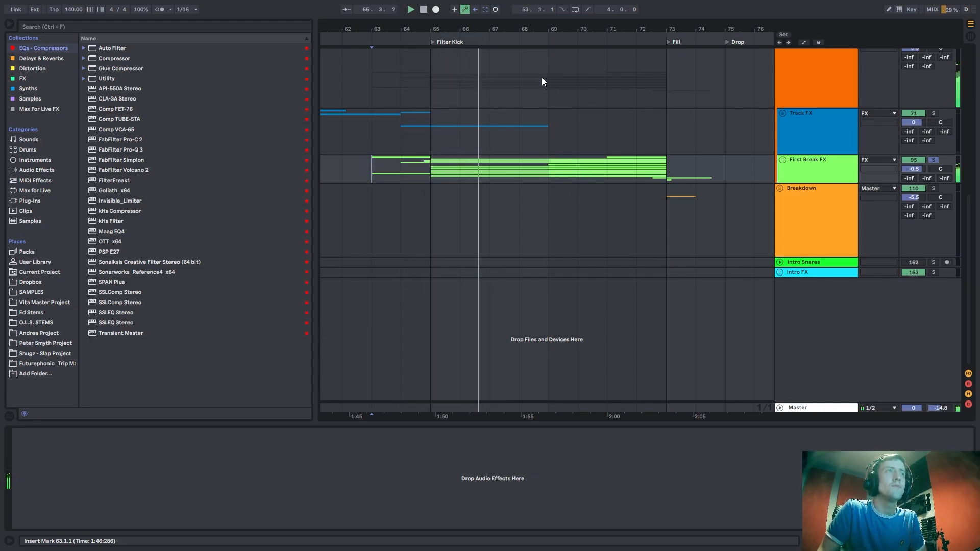
scroll(646, 164, "up", 3)
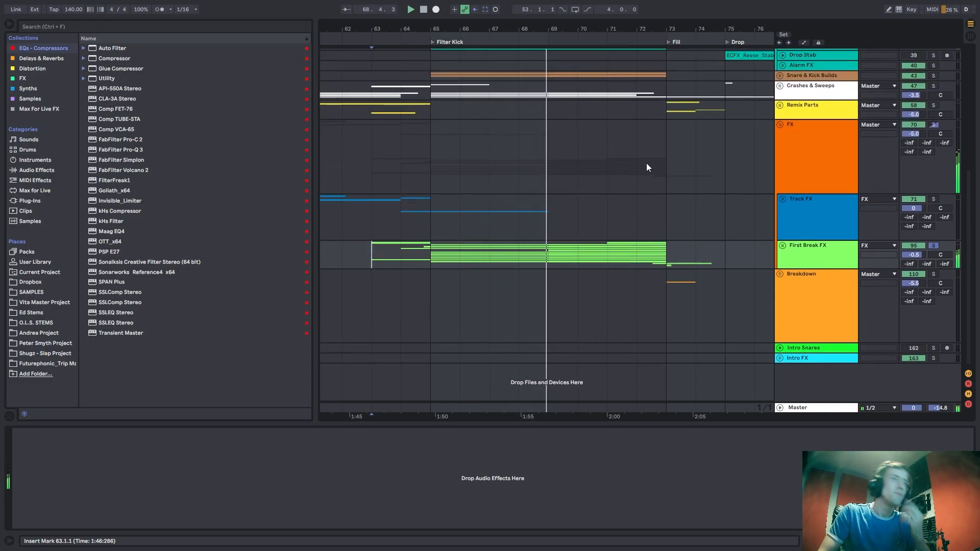
Unfold the First Break FX group and select its Reverse WN track during playback.
left_click(783, 246)
scroll(805, 225, "down", 3)
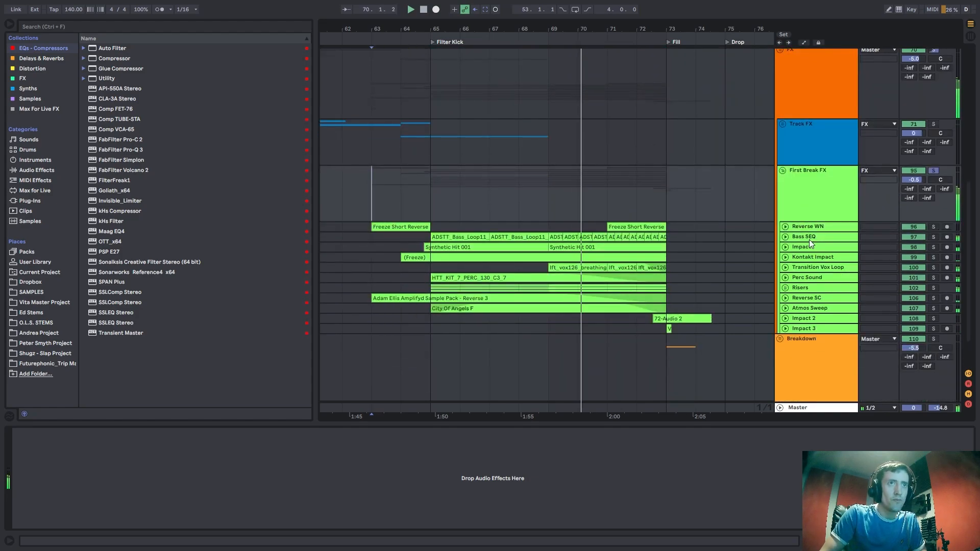
left_click(792, 226)
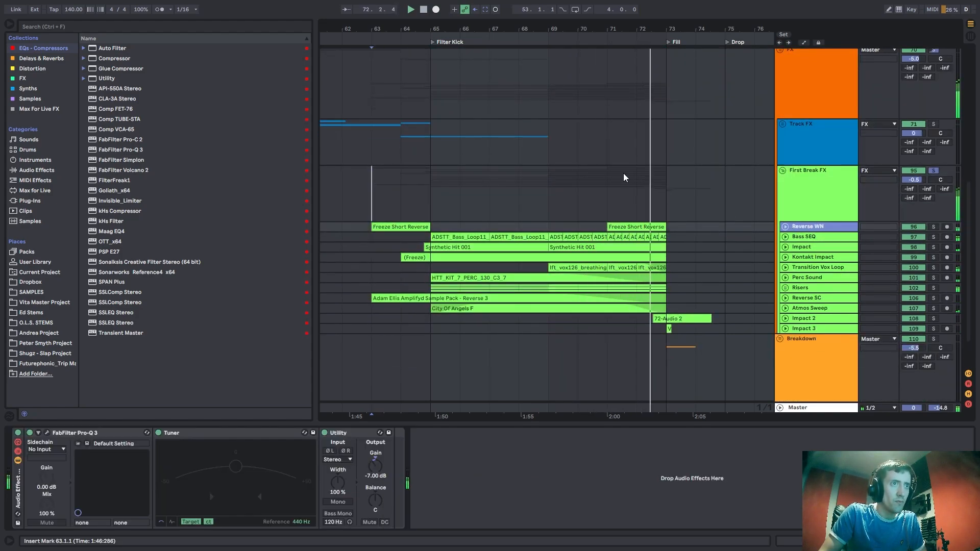
Unsolo and deactivate the First Break FX group, with the insert marker at 65.1.1 and playback stopped.
left_click(433, 219)
scroll(556, 228, "up", 2)
scroll(556, 228, "up", 2)
left_click(811, 295)
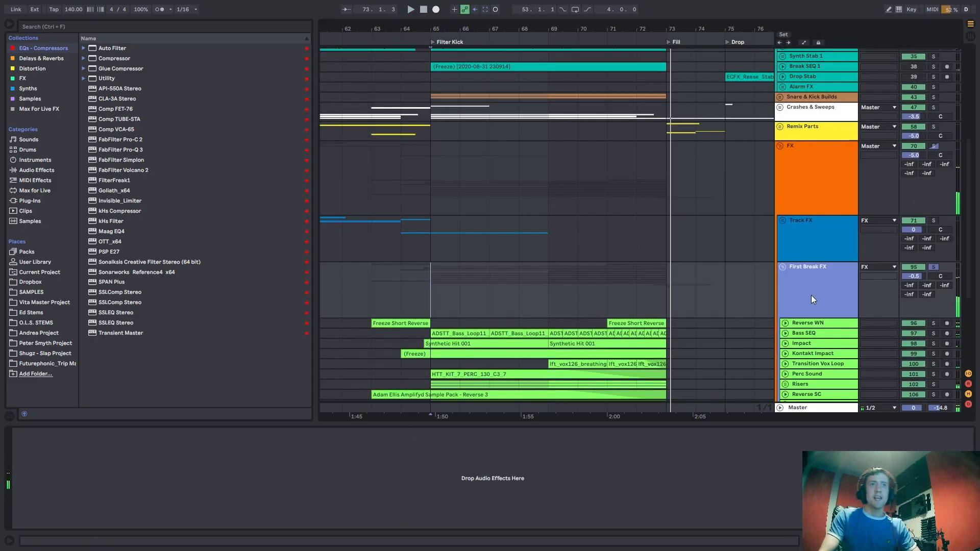
left_click(938, 260)
left_click(934, 266)
left_click(914, 268)
key("space")
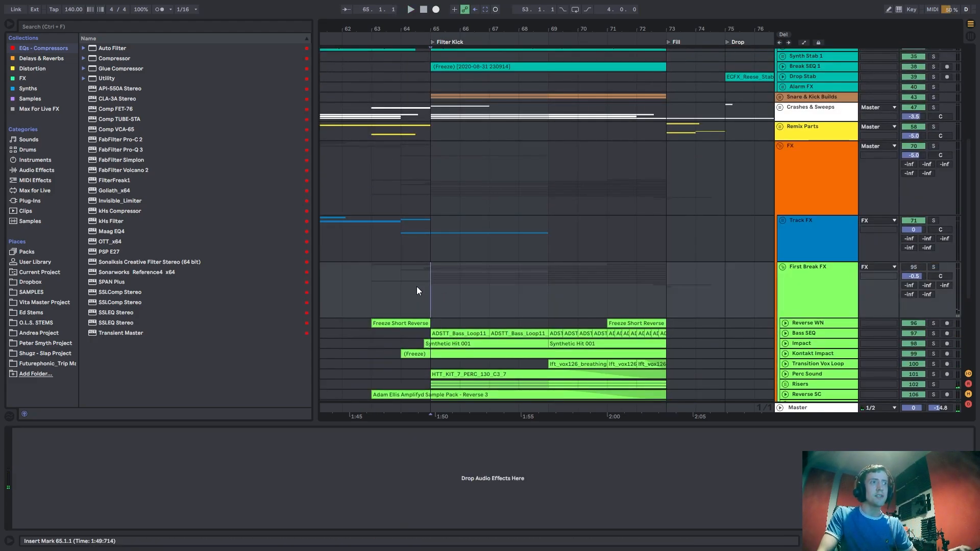
Deactivate the Snare & Kick Builds group and play the arrangement from 65.1.1 without the builds and First Break FX.
scroll(829, 291, "down", 2)
scroll(572, 193, "up", 4)
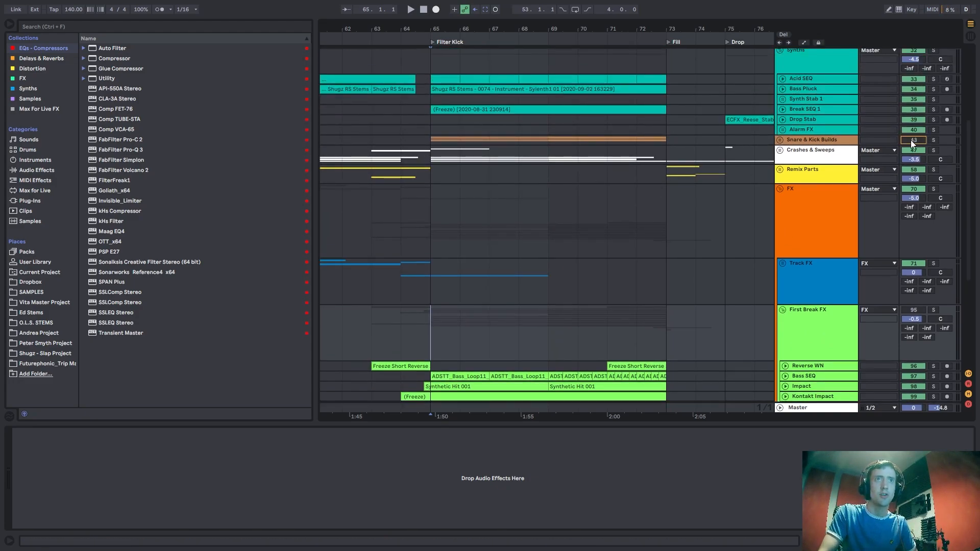
scroll(459, 123, "up", 3)
left_click(447, 118)
left_click_drag(412, 26, 412, 5)
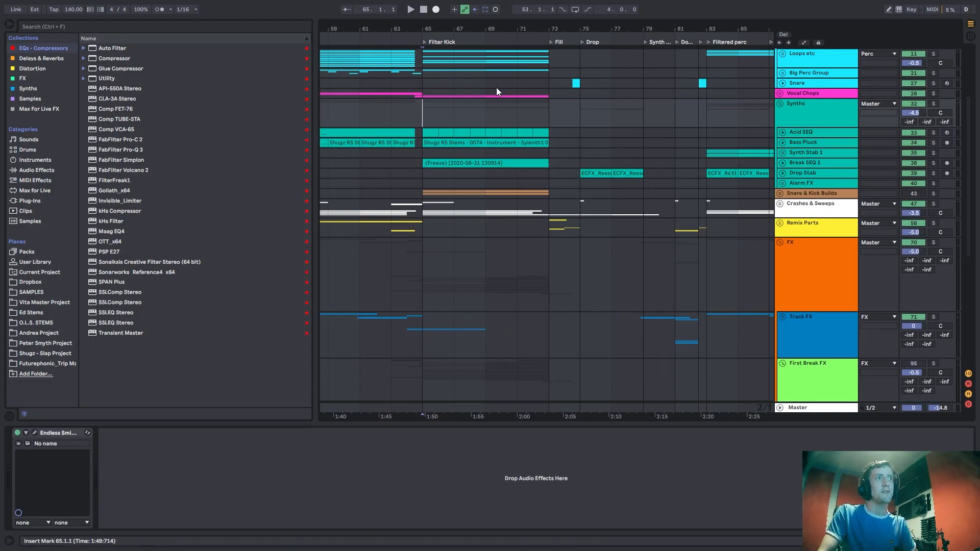
scroll(514, 286, "down", 2)
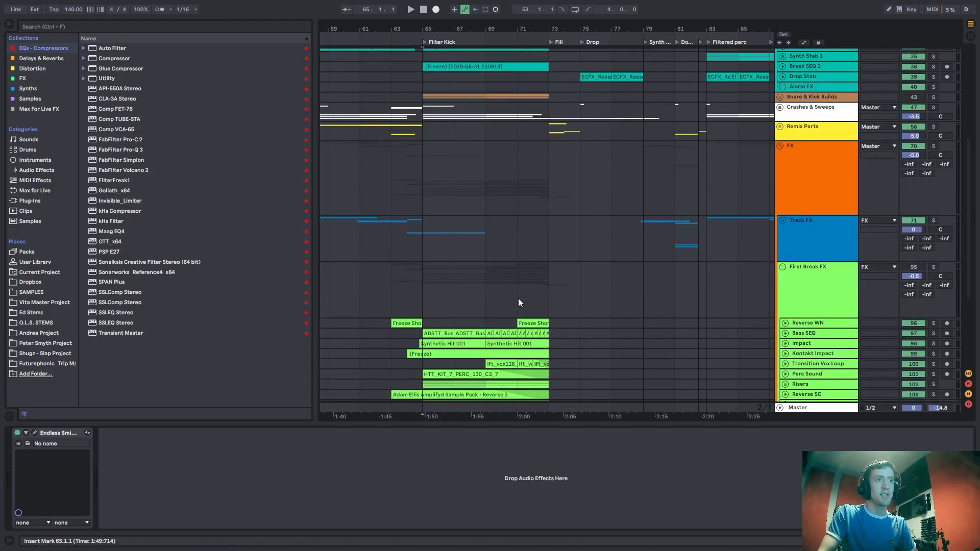
scroll(518, 298, "up", 2)
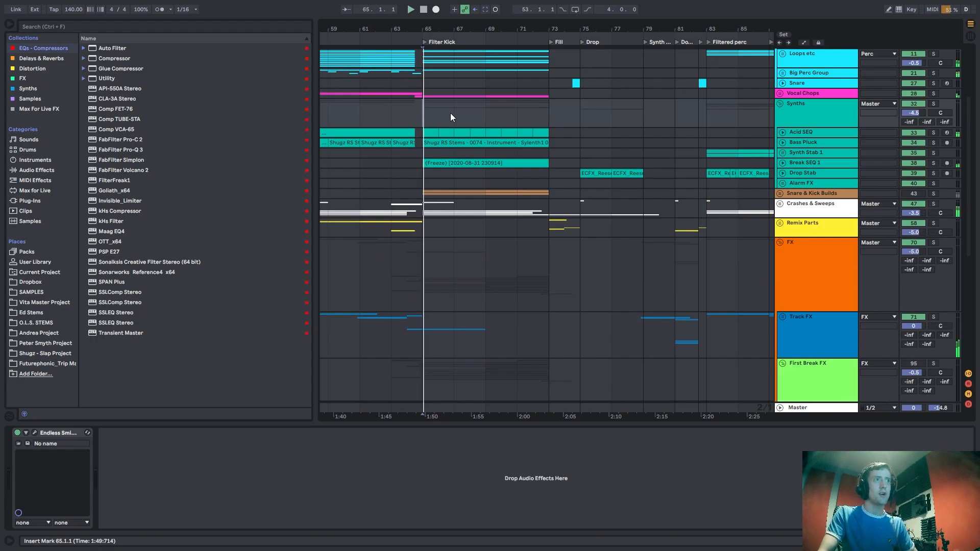
Fold the Synths and Perc groups while the Filter Kick section plays.
scroll(495, 148, "up", 2)
left_click(780, 146)
left_click(804, 63)
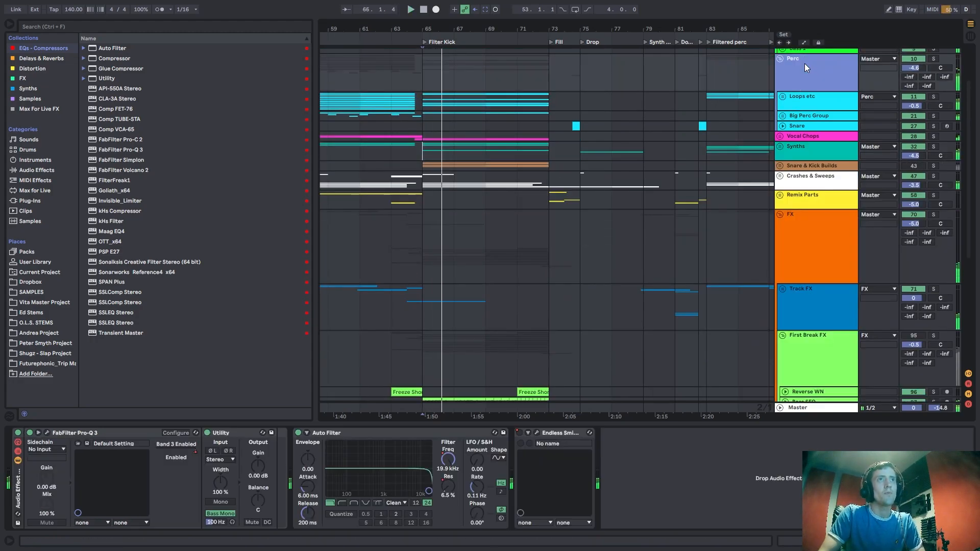
left_click(780, 59)
scroll(459, 131, "up", 2)
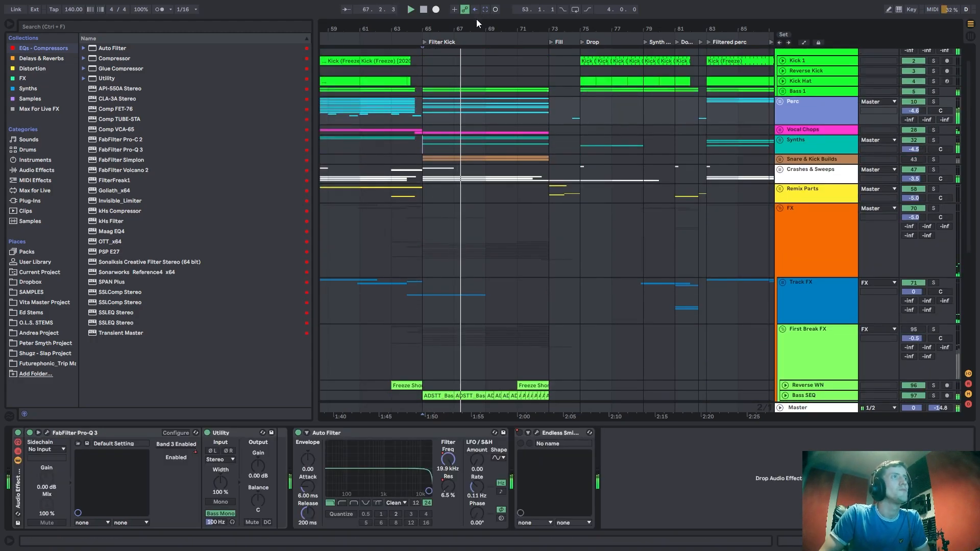
Zoom in around the Filter Kick section and narrow the browser to give the arrangement more room.
left_click_drag(472, 28, 450, 54)
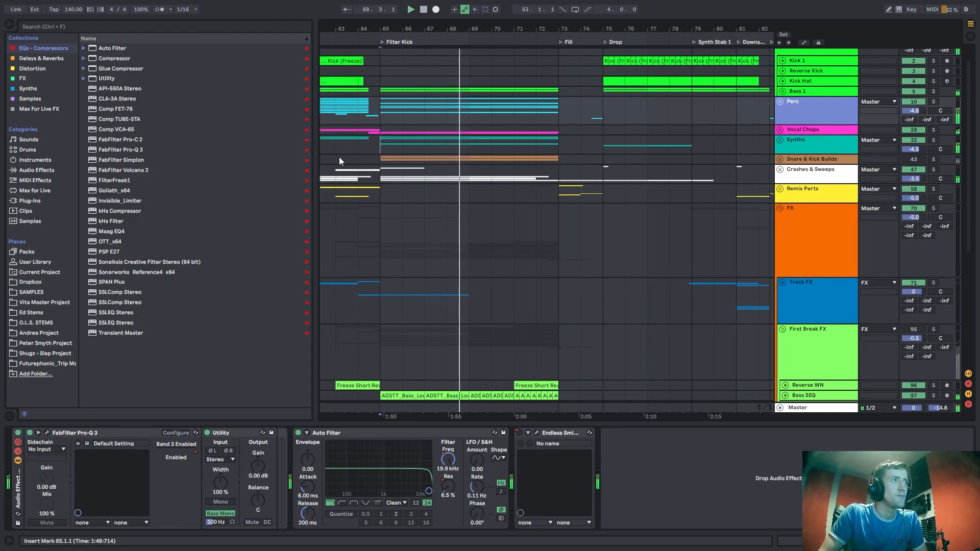
left_click_drag(312, 163, 252, 164)
left_click(72, 376)
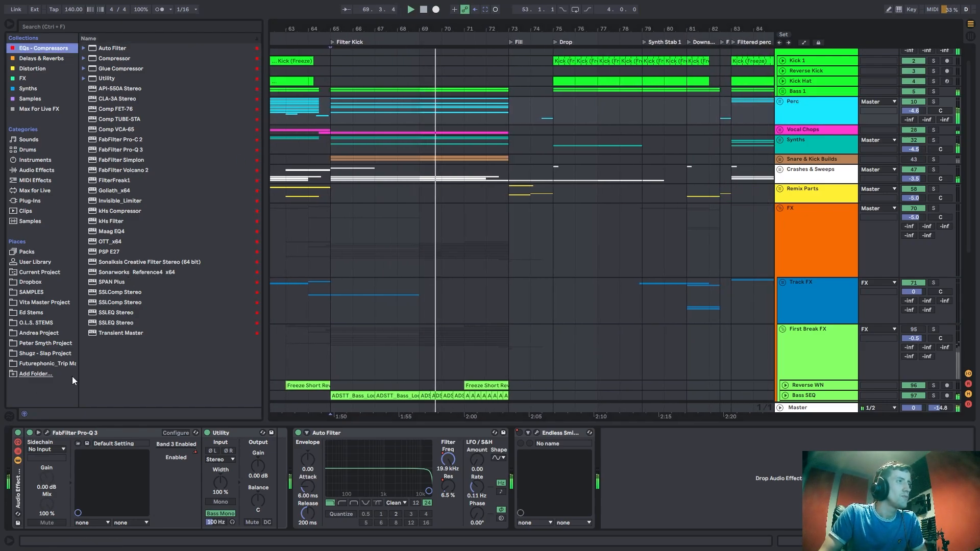
Hide the browser to give the arrangement the full width.
left_click(10, 417)
left_click(9, 418)
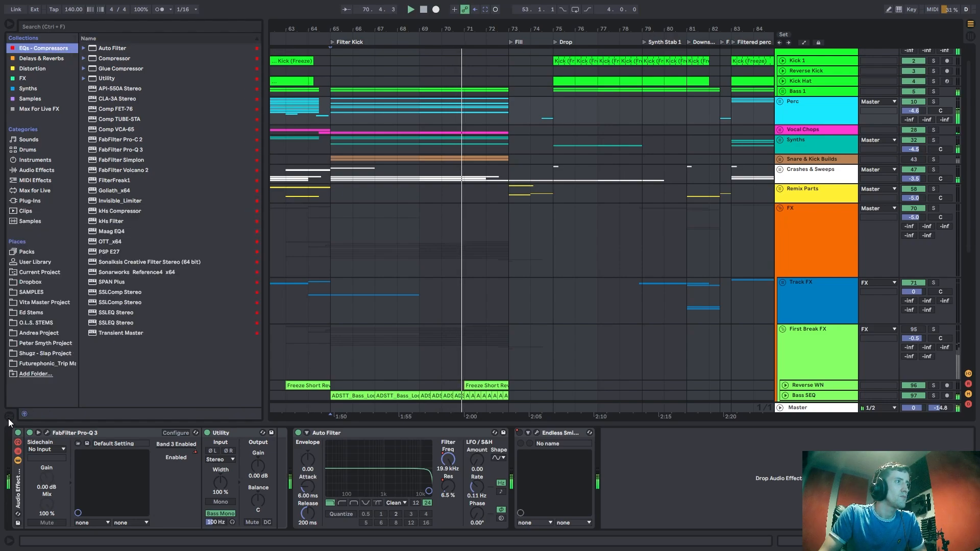
left_click(8, 26)
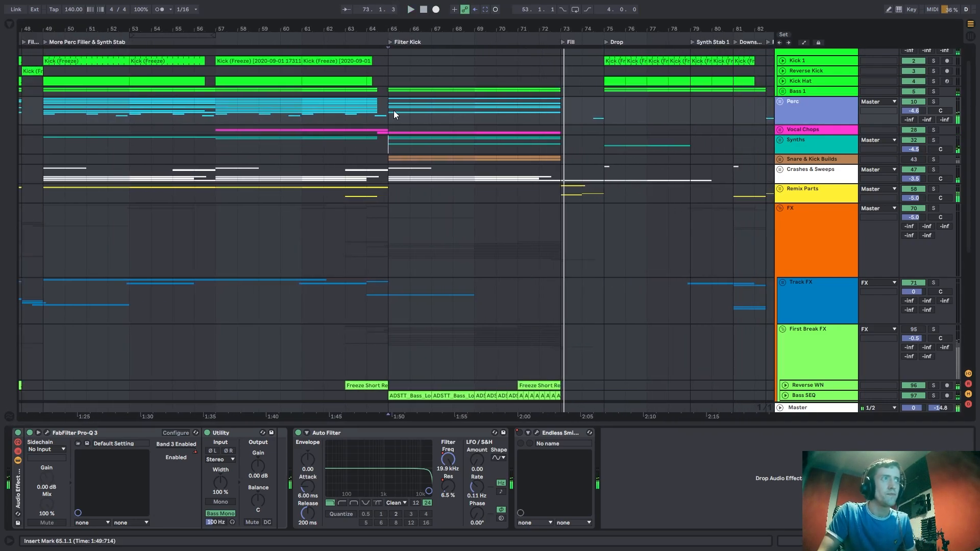
Set the First Break FX group's volume to 0.5 dB and play the arrangement from 65.1.1.
key("space")
scroll(571, 194, "down", 5)
scroll(596, 221, "down", 1)
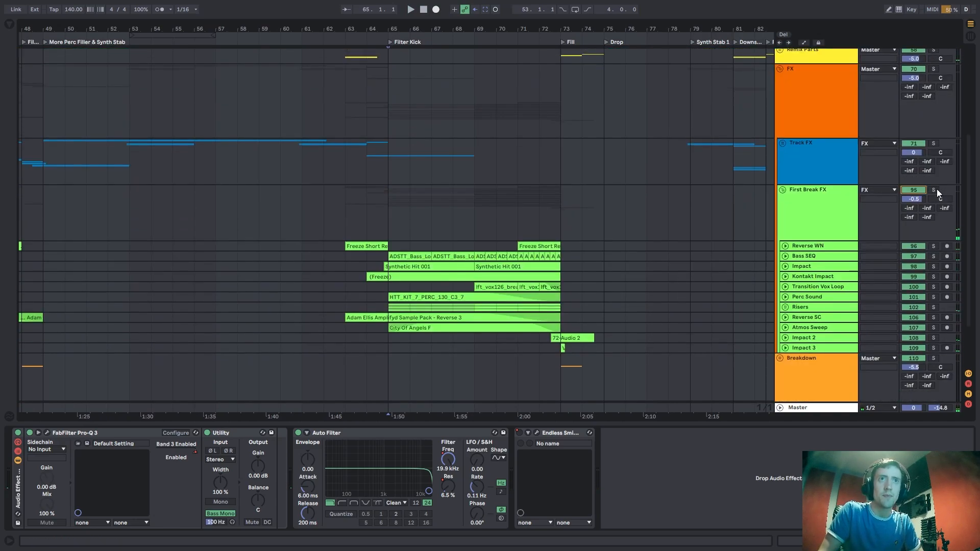
left_click(411, 173)
left_click(882, 204)
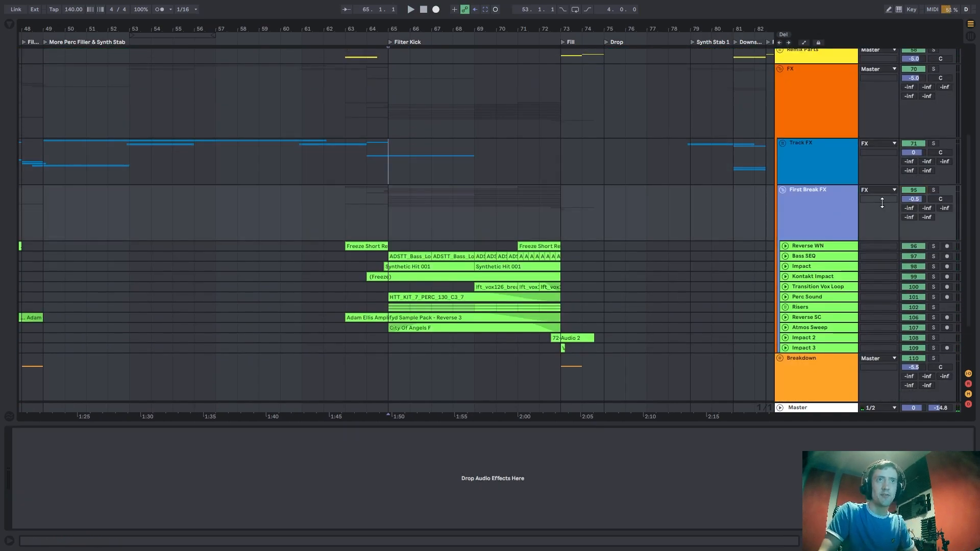
left_click_drag(914, 199, 913, 196)
key("space")
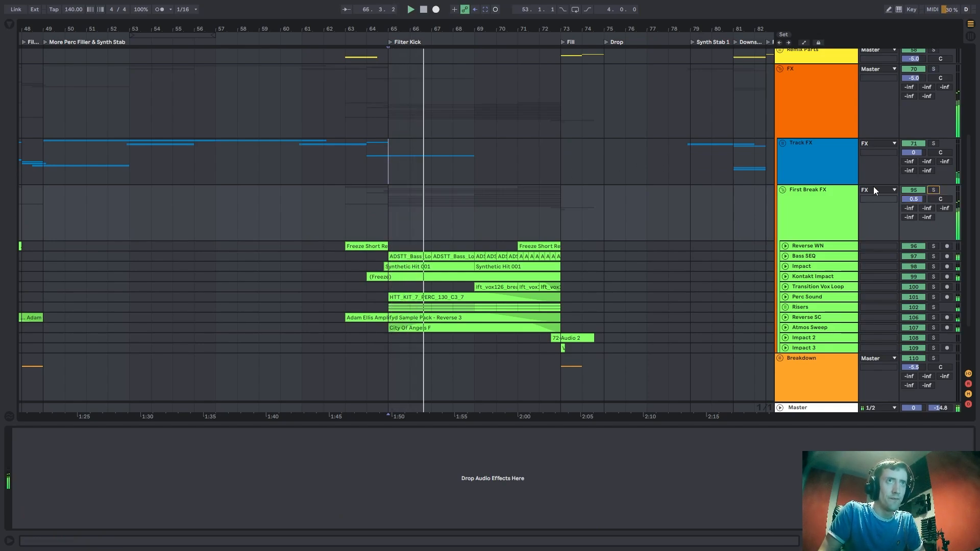
Fold the First Break FX group during playback and stop with the insert marker at 73.1.1, at the Fill.
left_click(783, 189)
scroll(473, 171, "up", 3)
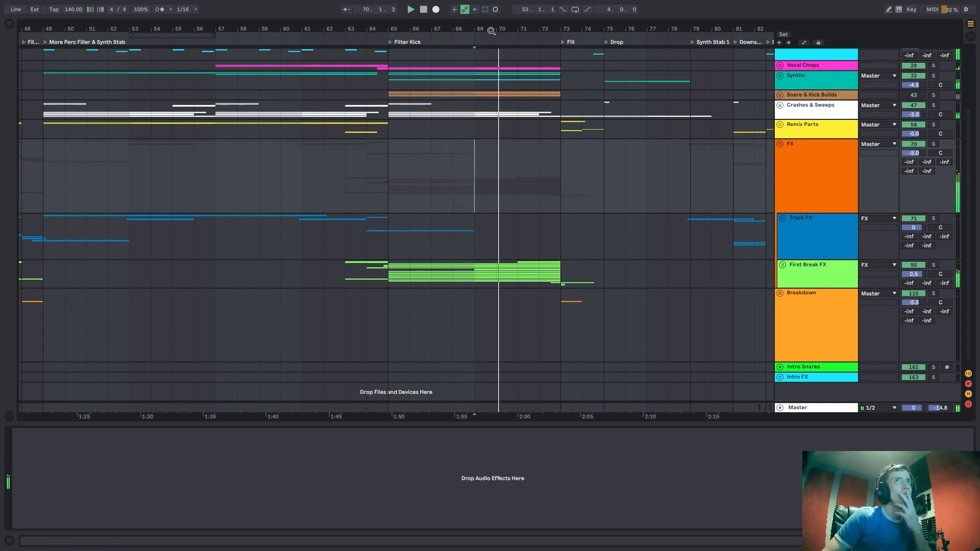
left_click_drag(516, 30, 455, 46)
left_click(509, 178)
key("space")
scroll(513, 179, "up", 3)
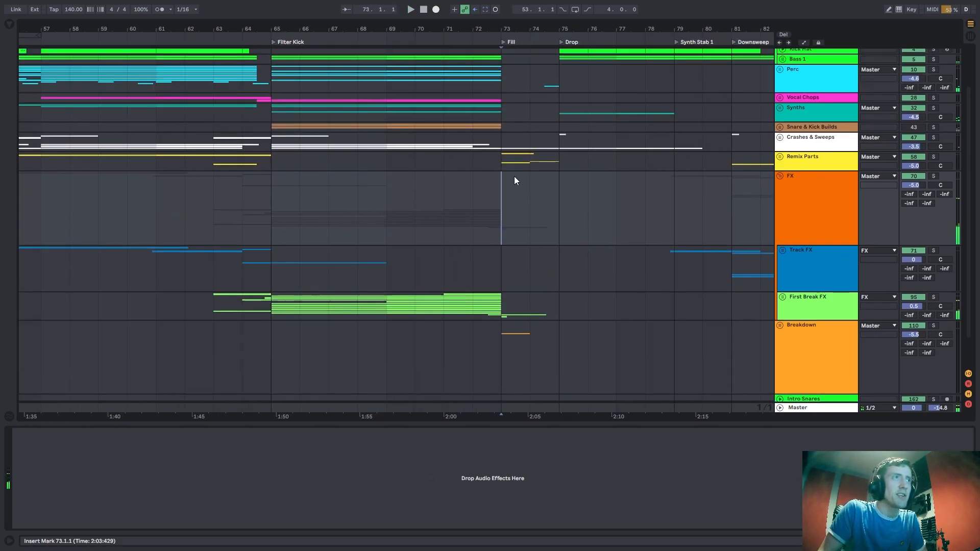
Unfold the First Break FX group and play its Impact 2 track soloed going into the Fill.
left_click(474, 129)
scroll(512, 205, "down", 3)
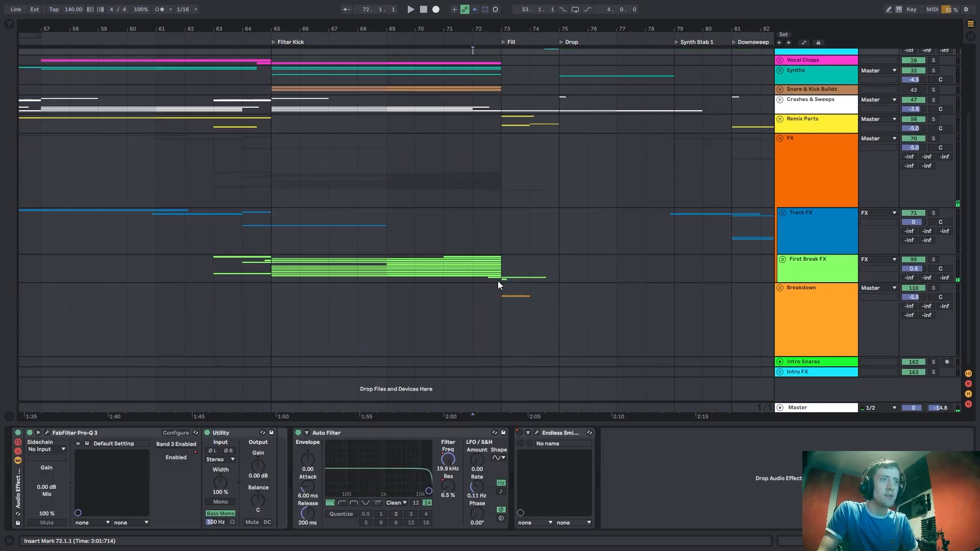
left_click(782, 259)
scroll(817, 245, "down", 3)
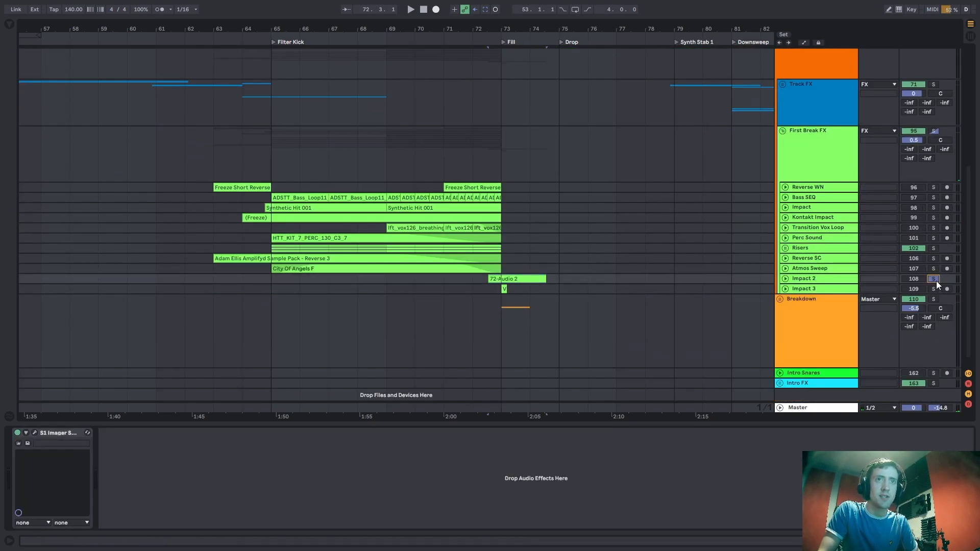
key("space")
Unfold the Impact 2 and Impact 3 tracks to show their clip waveforms around the Fill.
left_click(785, 278)
scroll(650, 228, "down", 2)
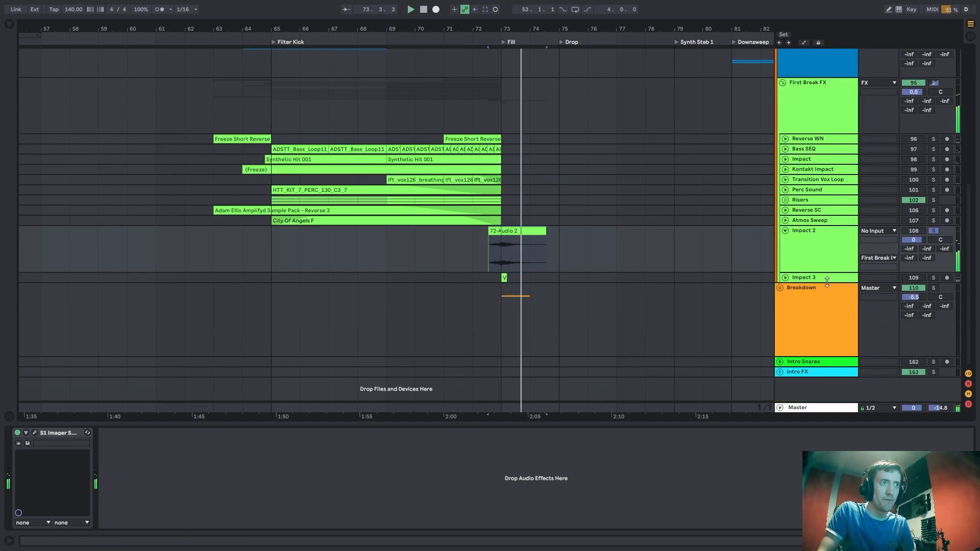
left_click(785, 277)
scroll(553, 289, "up", 3)
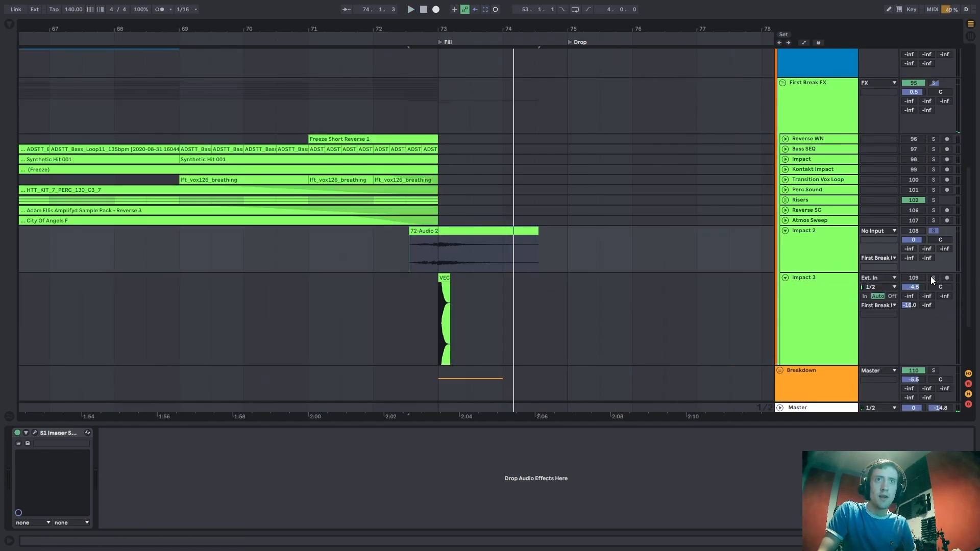
Audition the Impact 2 clip from its start and the soloed Impact 3 hit from 73.1.1.
left_click(414, 315)
left_click(412, 256)
key("space")
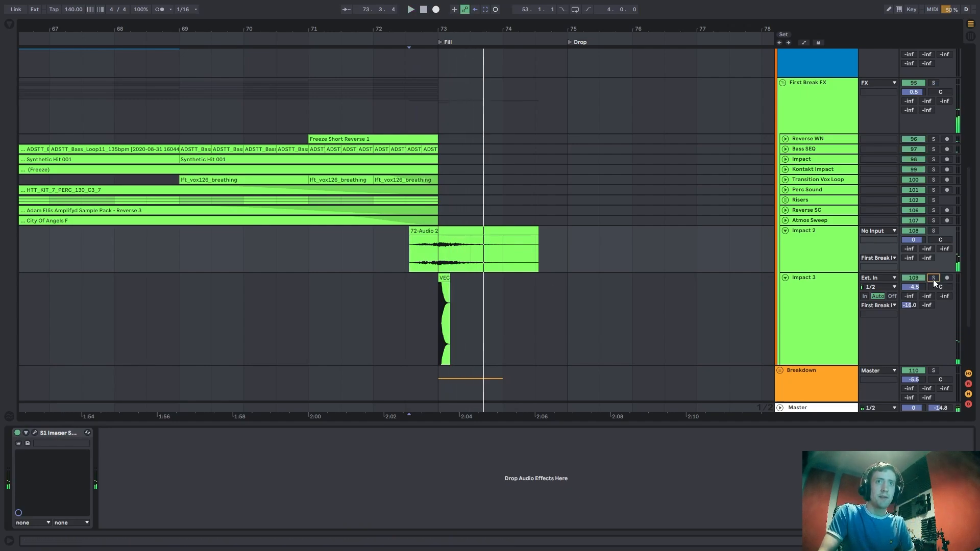
left_click(434, 309)
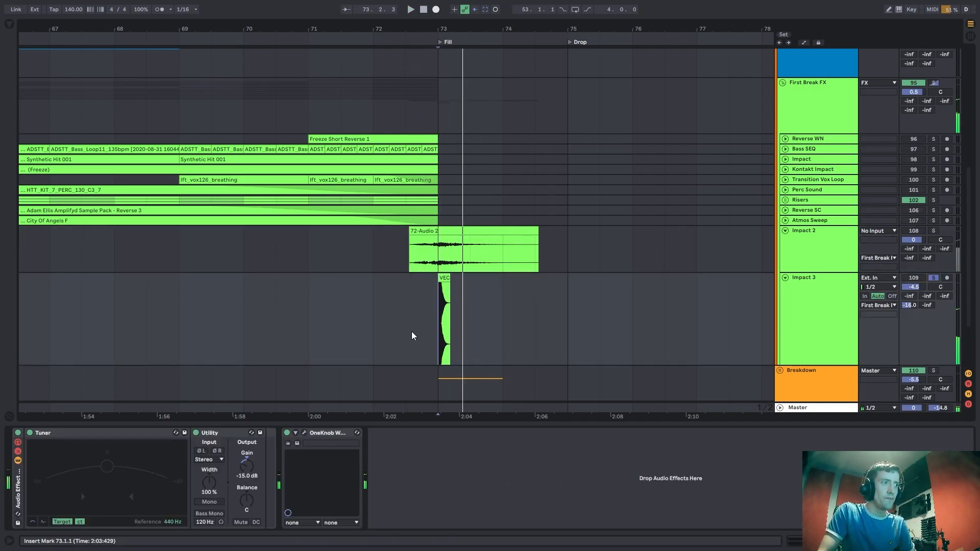
key("space")
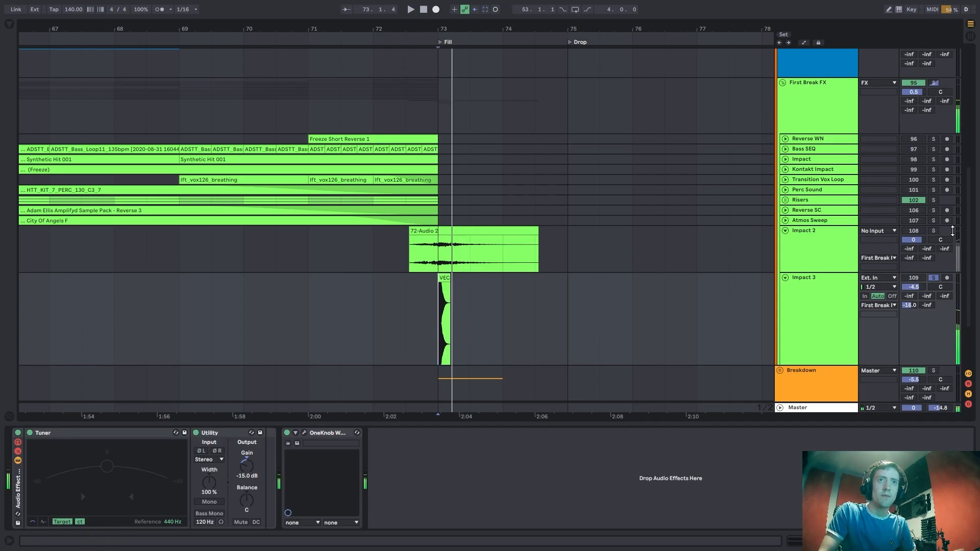
Solo the Impact 2 track alongside Impact 3 and play both impacts from bar 72.3.
key("space")
left_click(410, 262)
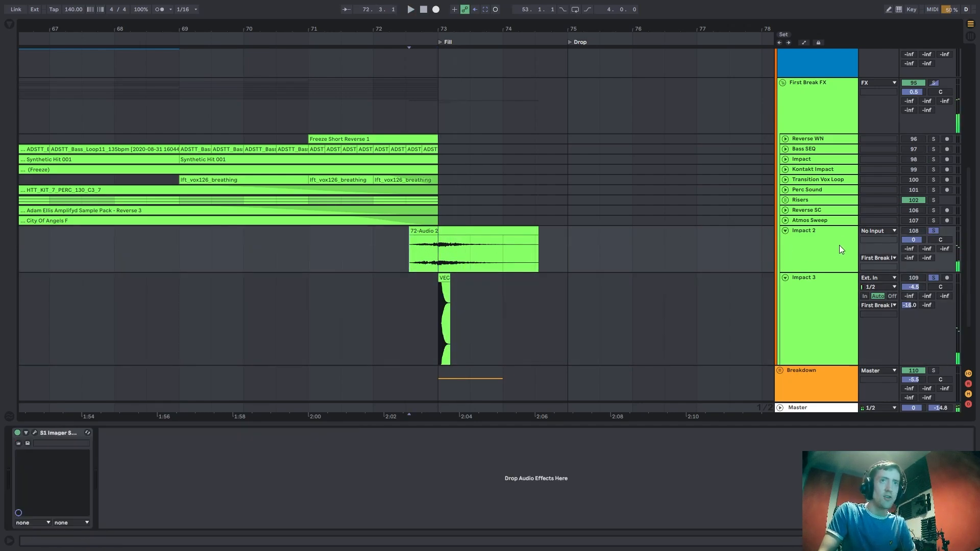
scroll(593, 234, "up", 6)
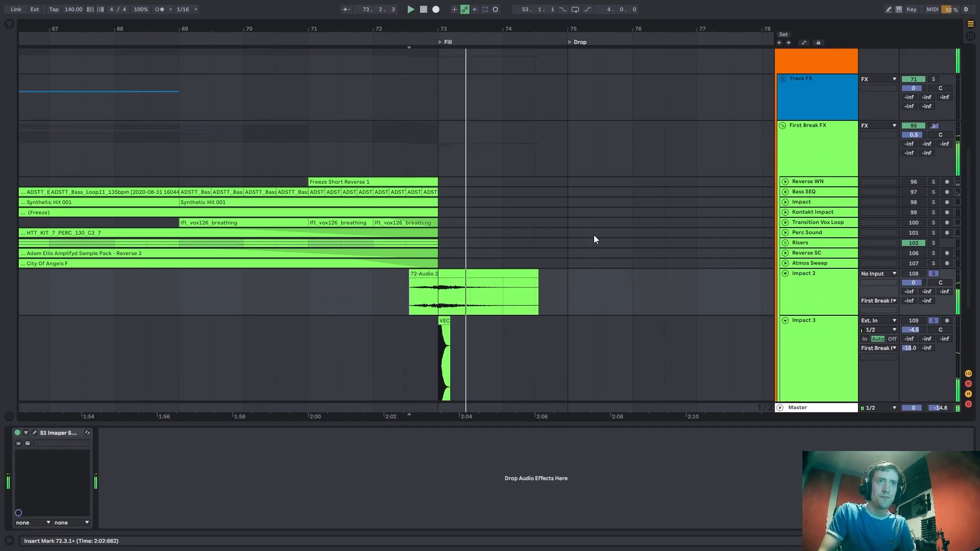
scroll(594, 239, "up", 3)
key("space")
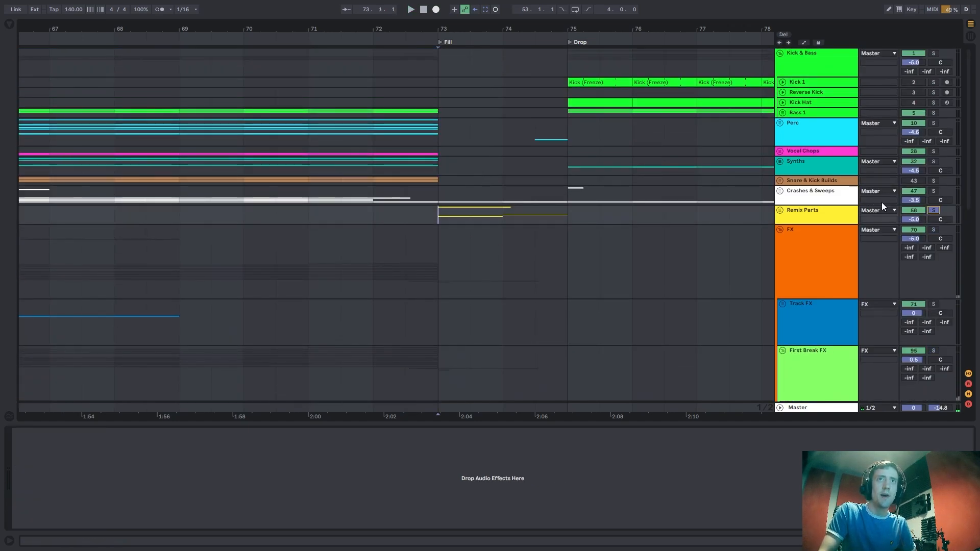
Play the soloed Remix Parts group from the fill at bar 73, unfolding the group and its Acid track.
key("space")
left_click(780, 210)
scroll(702, 213, "down", 2)
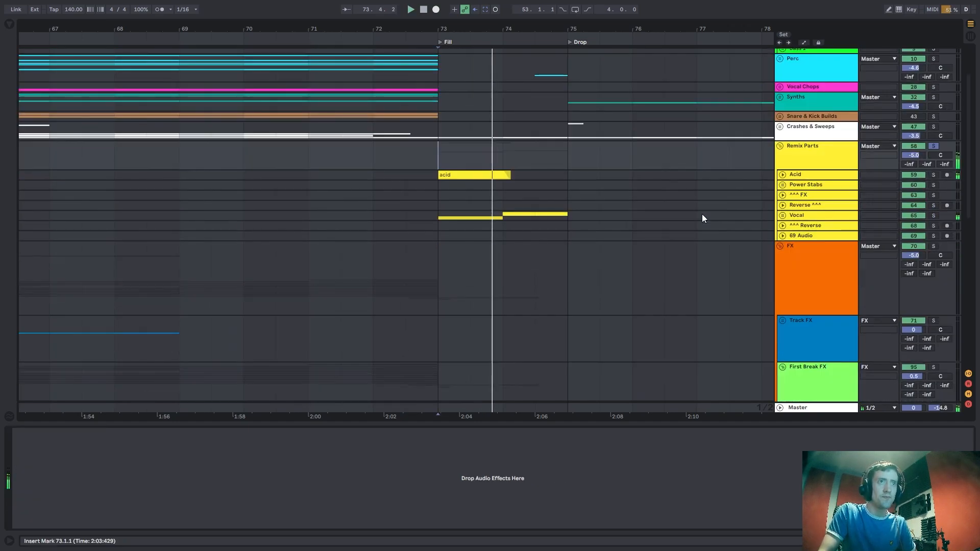
left_click(782, 176)
key("w")
scroll(279, 190, "up", 7)
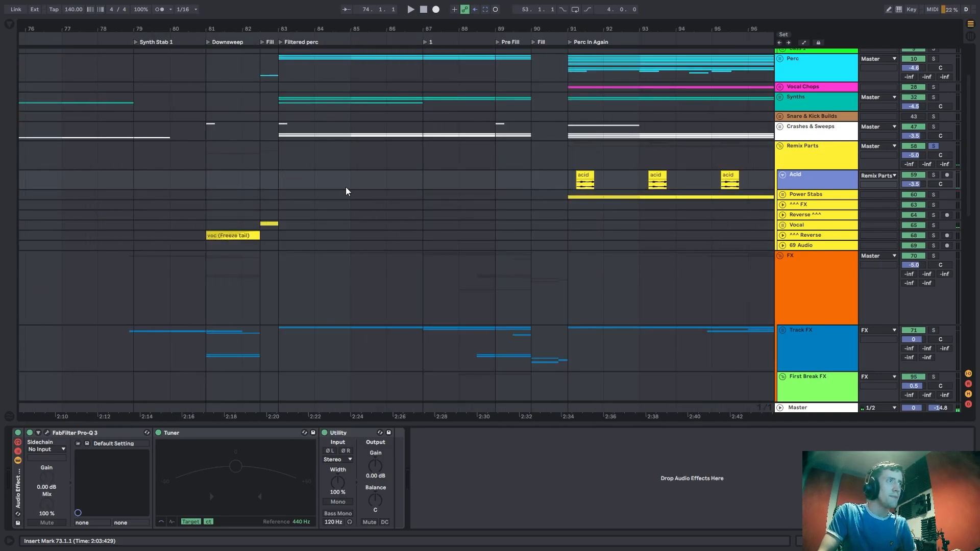
left_click_drag(280, 29, 523, 29)
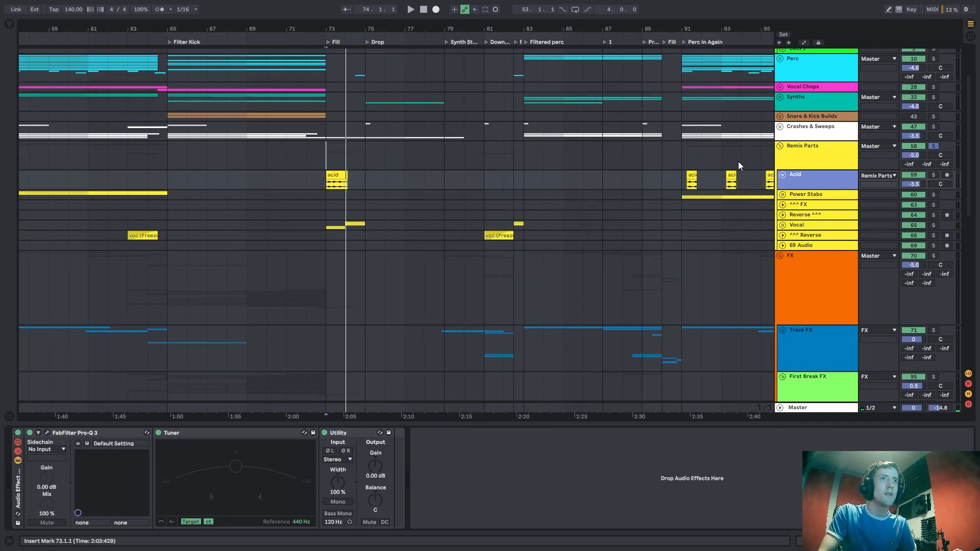
key("plus")
key("plus")
Unfold the Vocal group inside Remix Parts and show its Vocal and Reverse tracks around the fill at bar 73.
left_click(334, 226)
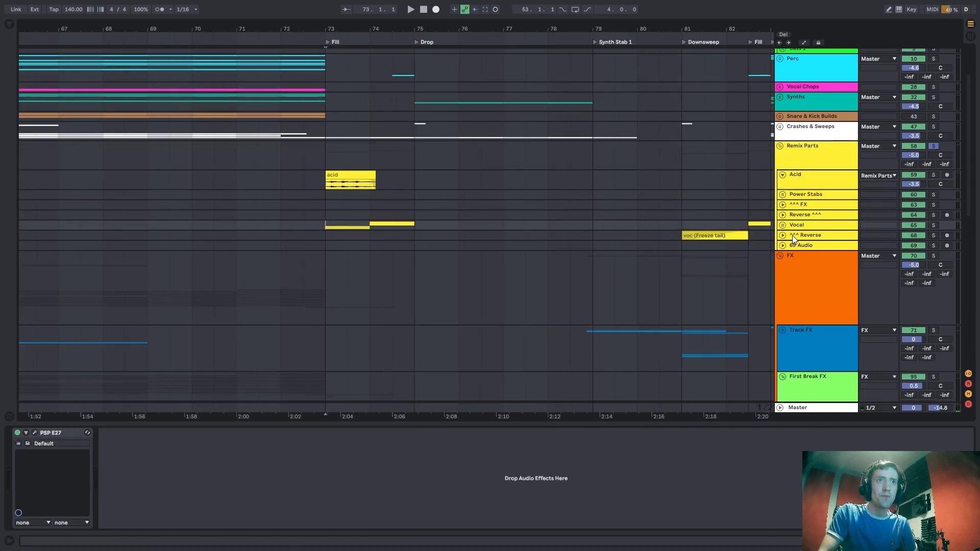
left_click(782, 226)
left_click(784, 273)
left_click(785, 264)
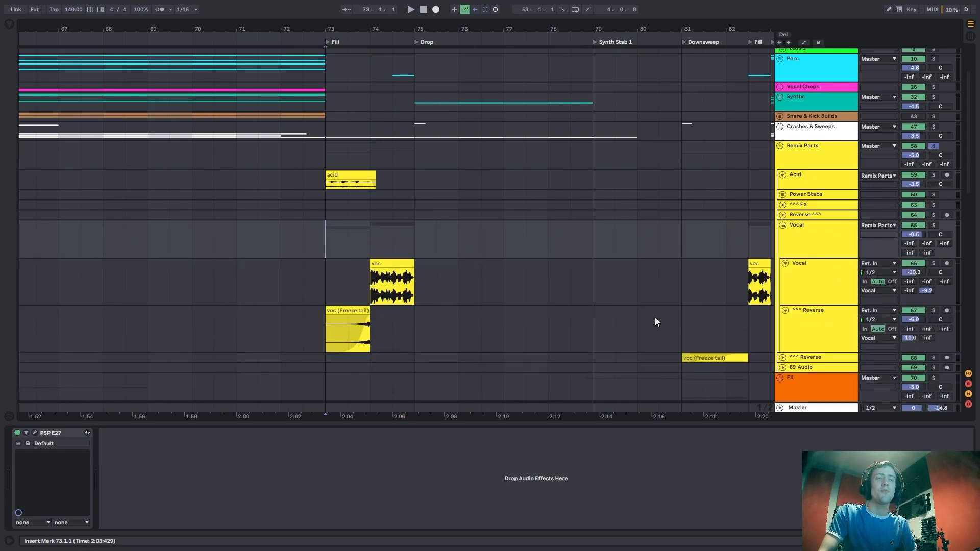
scroll(654, 317, "down", 1)
left_click(351, 267)
left_click_drag(356, 29, 374, 63)
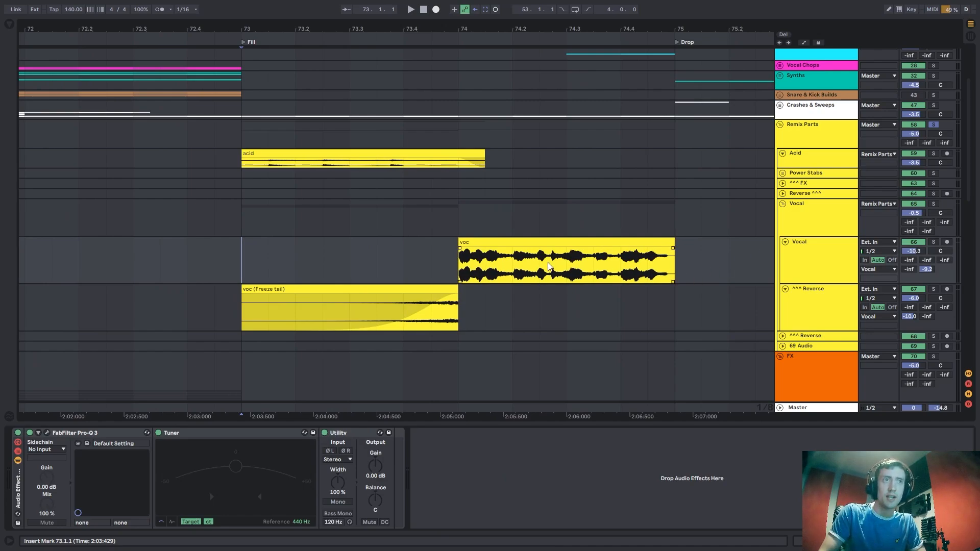
Audition the soloed Vocal track from bar 74, and the reversed vocal clip on its soloed Reverse track.
left_click(934, 242)
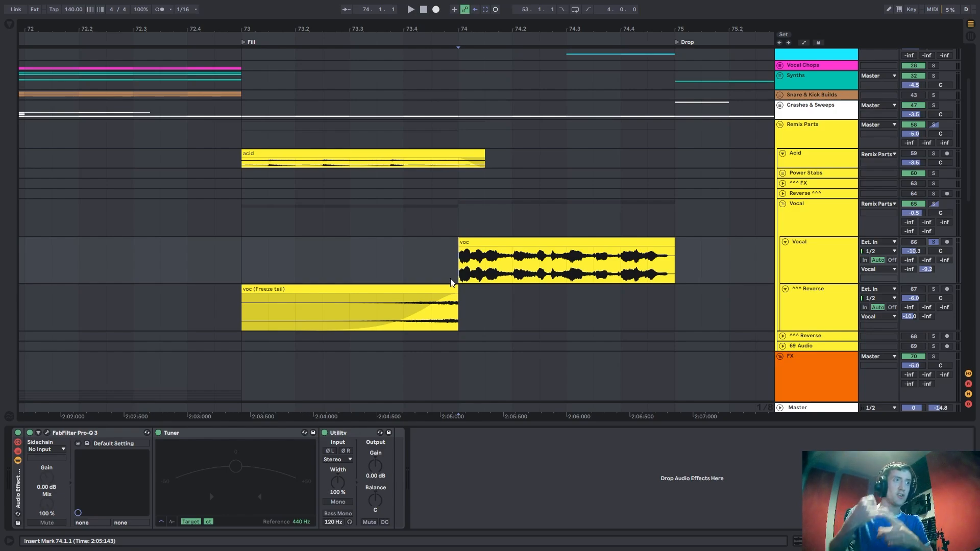
key("space")
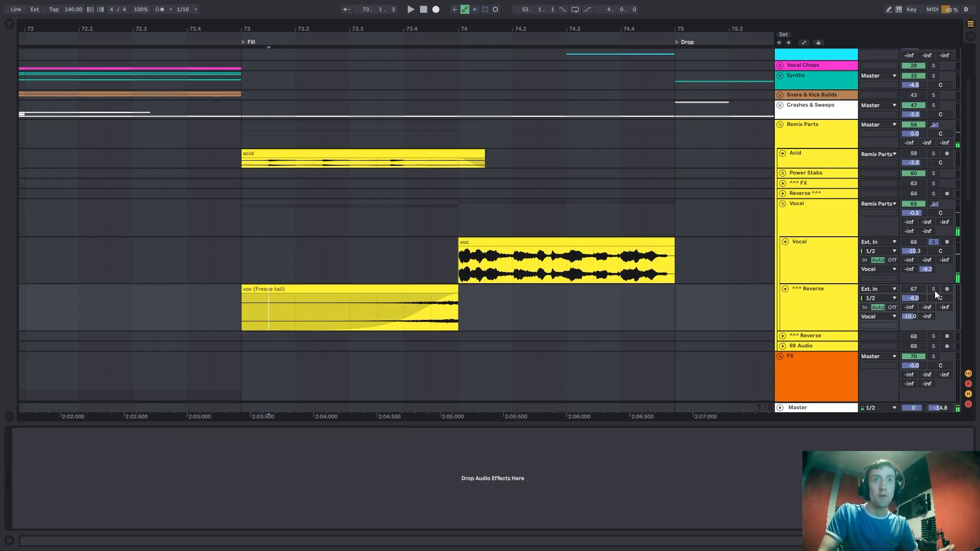
left_click(398, 317)
key("space")
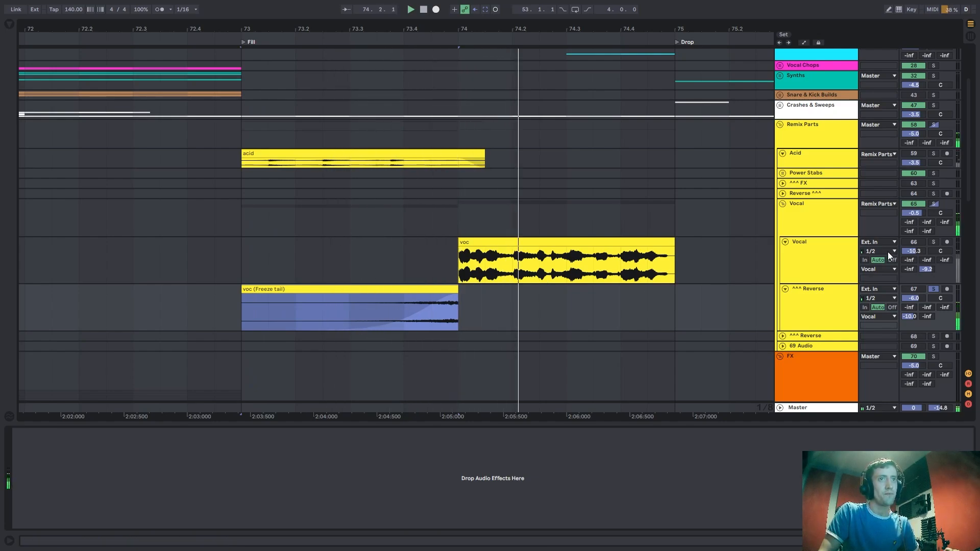
Solo the Vocal, Reverse and Acid tracks together and play the fill from bar 73.
left_click(934, 242)
key("space")
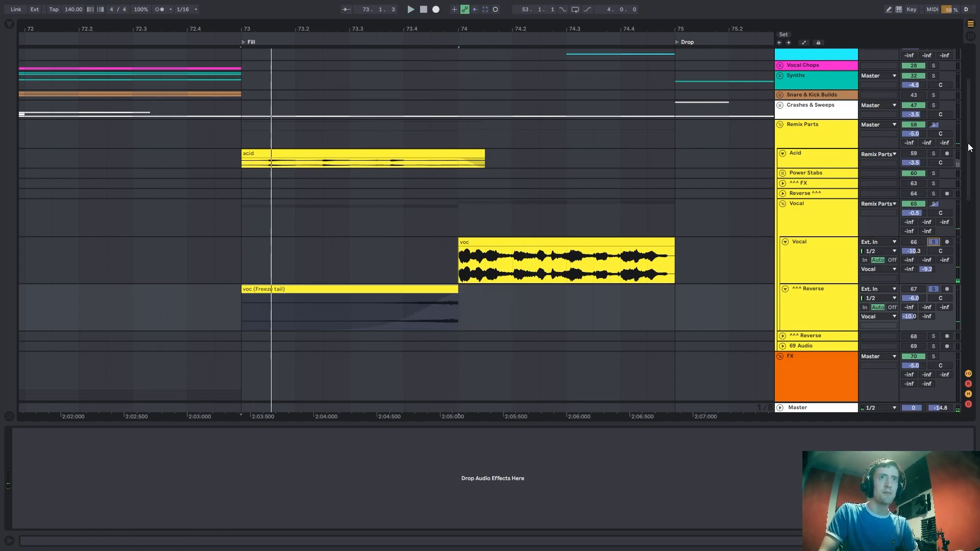
left_click(933, 154)
key("space")
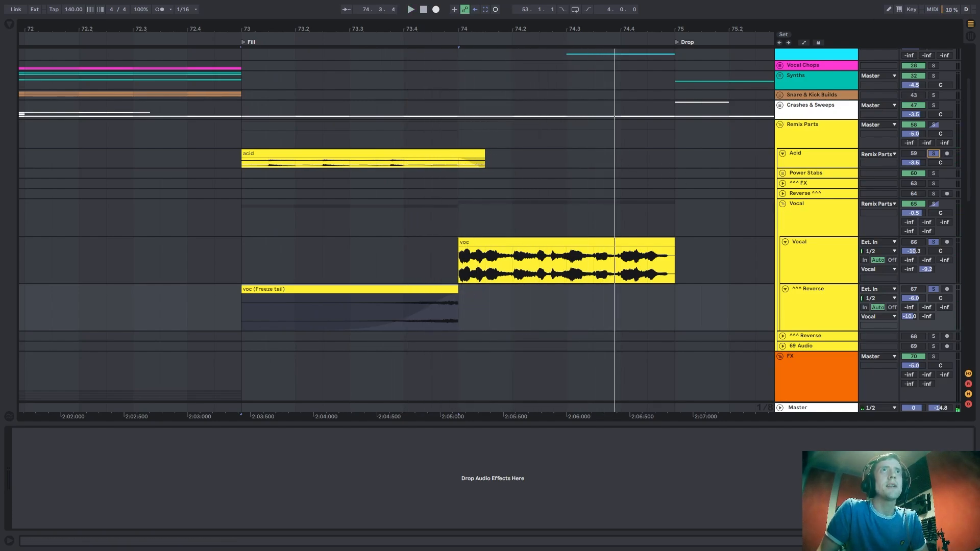
Set the playback start to 73.1.1 and replay the soloed acid and vocal parts.
scroll(868, 104, "down", 5)
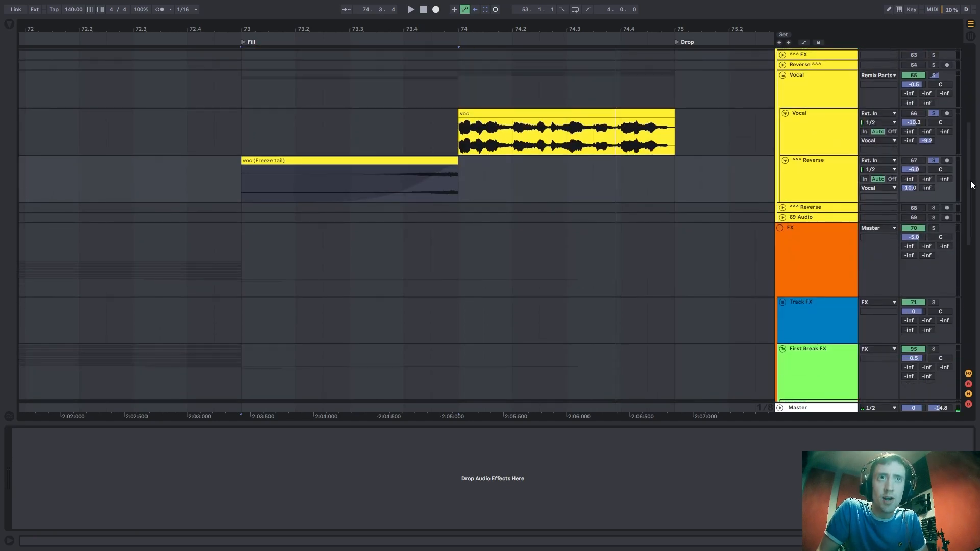
scroll(970, 319, "down", 10)
scroll(970, 337, "up", 10)
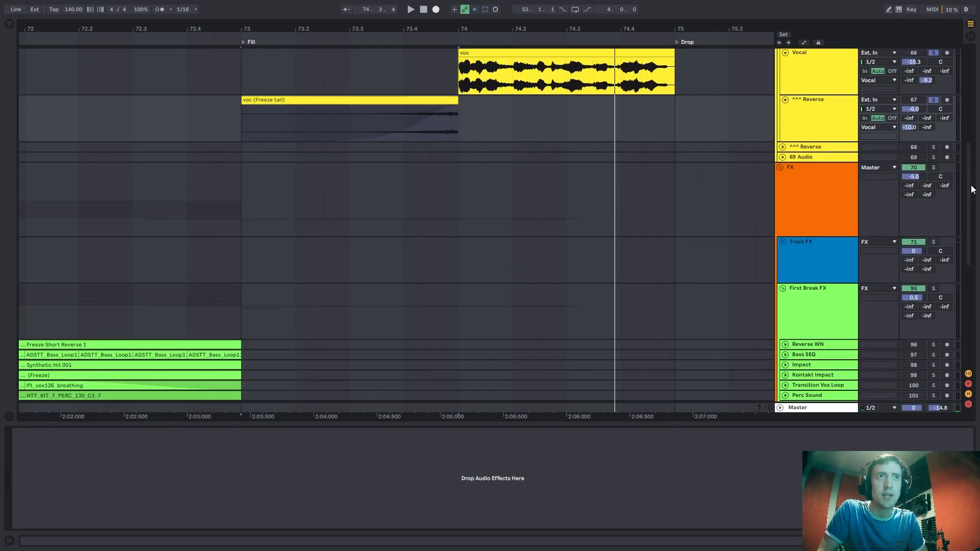
left_click(236, 263)
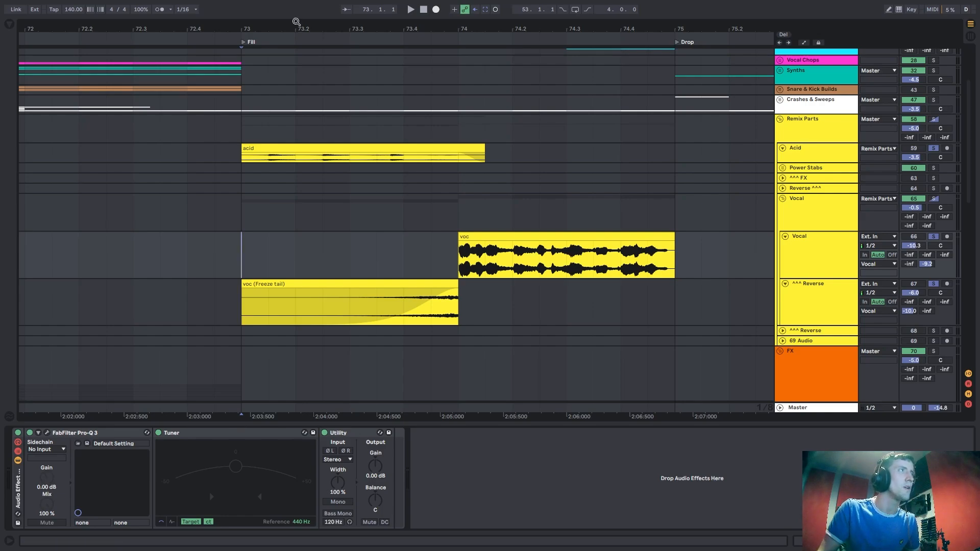
left_click_drag(295, 23, 311, 17)
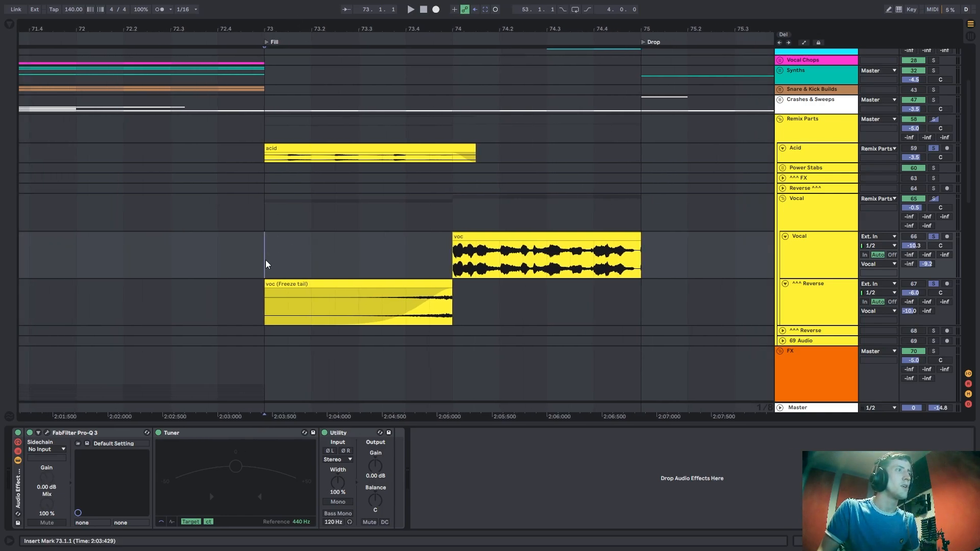
left_click(303, 35)
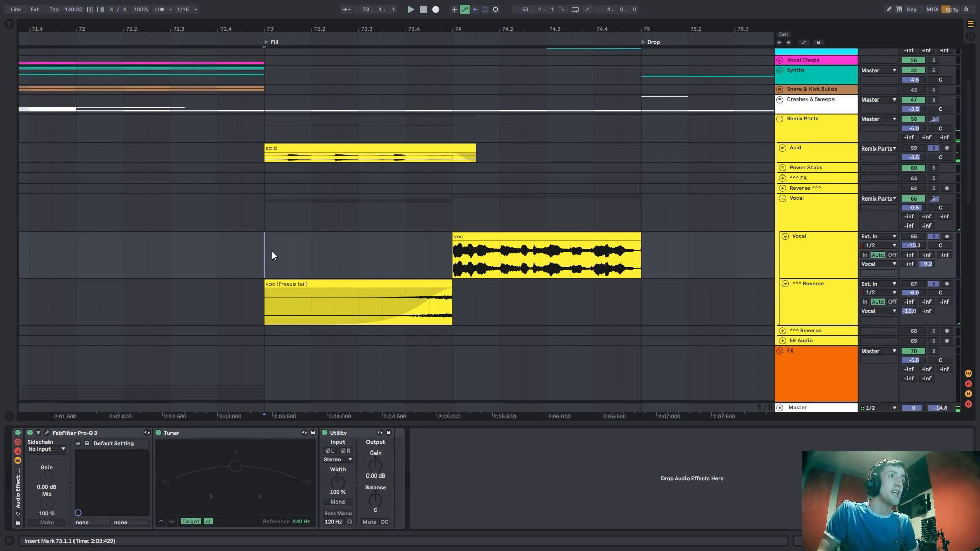
key("space")
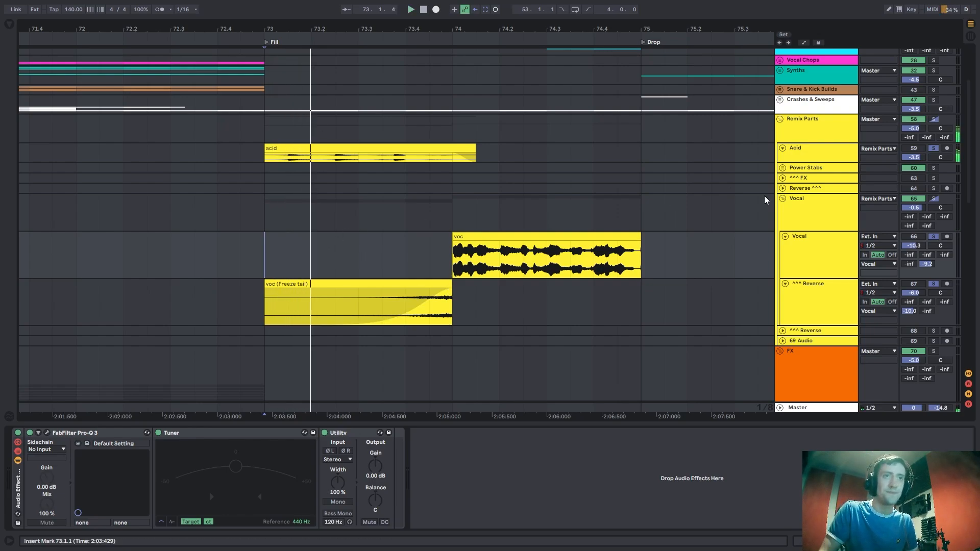
left_click(813, 249)
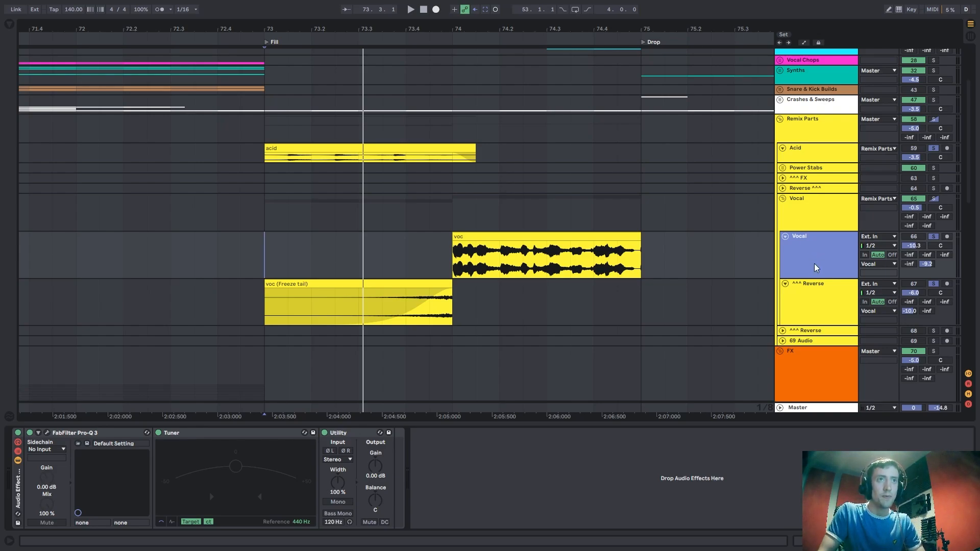
key("u")
key("u")
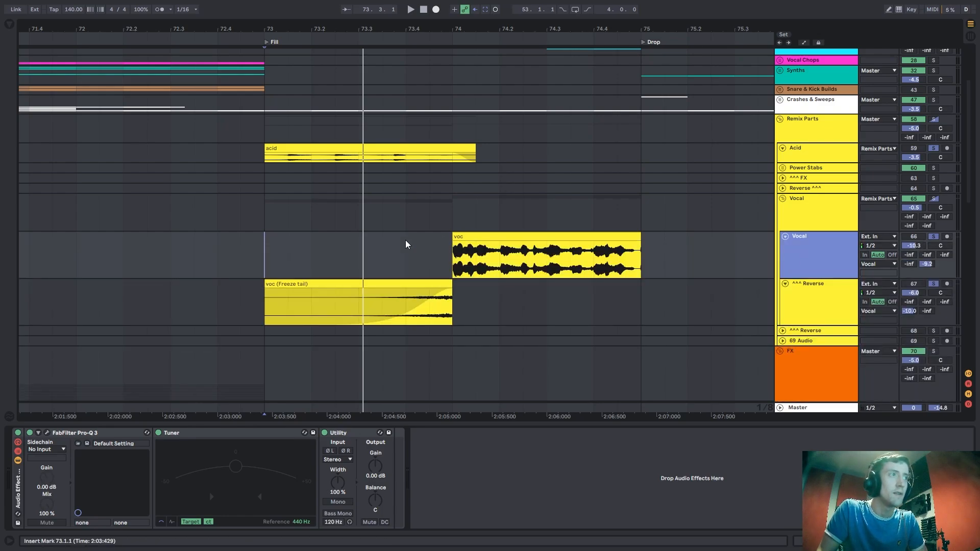
left_click(289, 252)
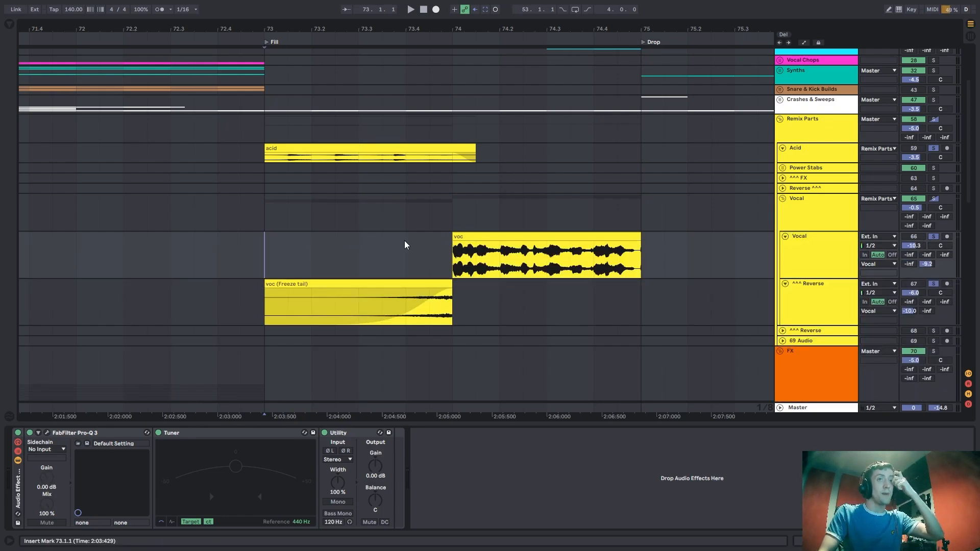
left_click(271, 177)
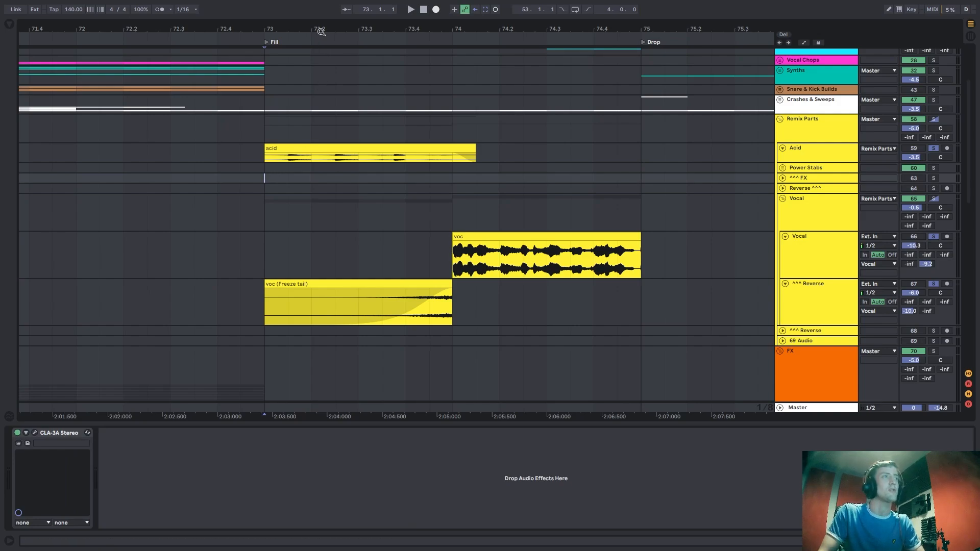
left_click_drag(322, 31, 330, 53)
Fold the Vocal group, solo it with the Acid track and play from bar 73 up to the drop.
left_click(256, 160)
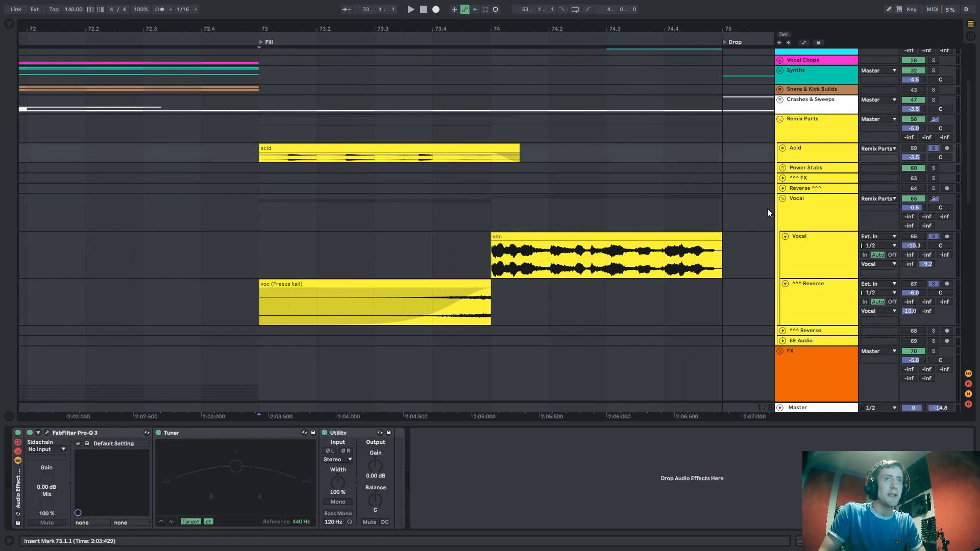
left_click(796, 205)
left_click(783, 198)
key("space")
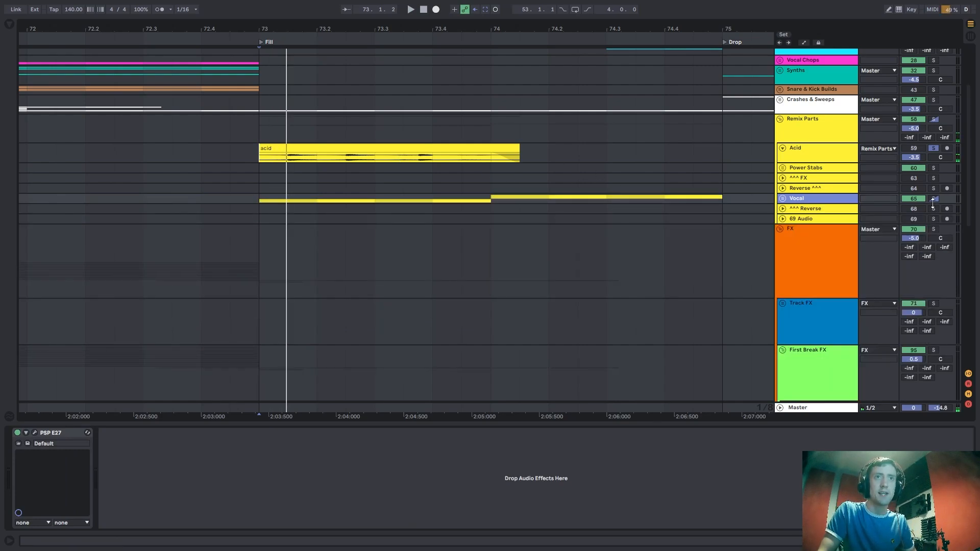
left_click(933, 199)
scroll(536, 112, "up", 1)
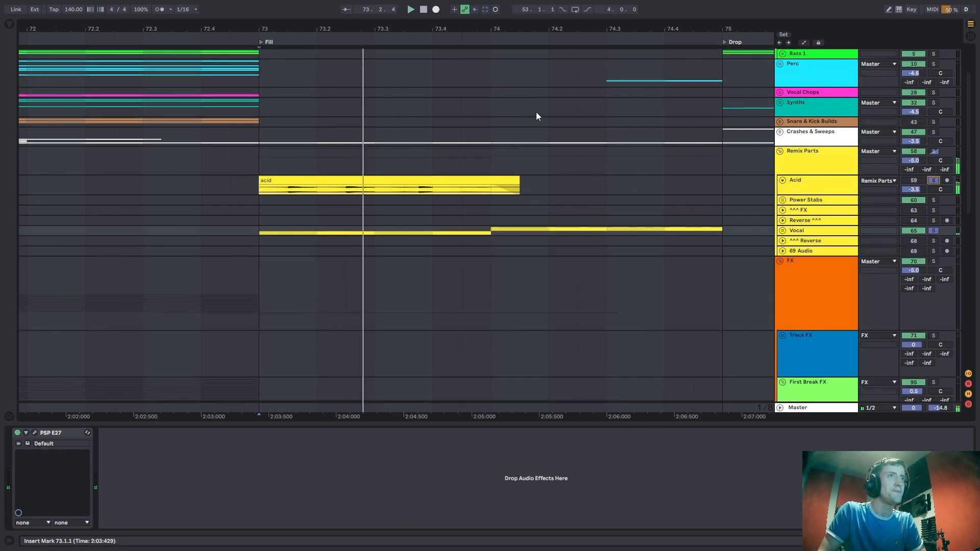
scroll(536, 113, "up", 2)
left_click_drag(574, 30, 463, 10)
key("space")
Unfold the Perc group, solo its Snare track and audition the snare clip leading into the drop.
left_click(780, 123)
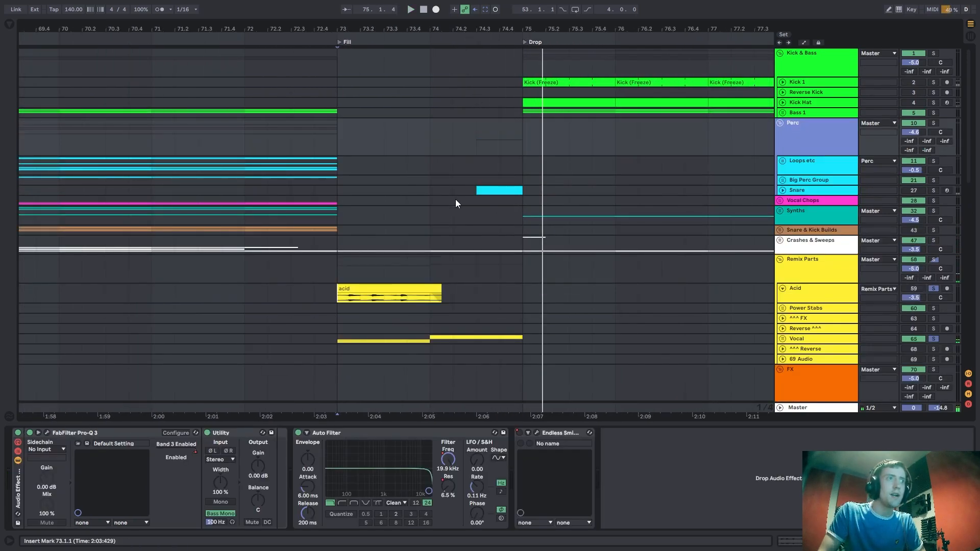
left_click(478, 194)
left_click(934, 191)
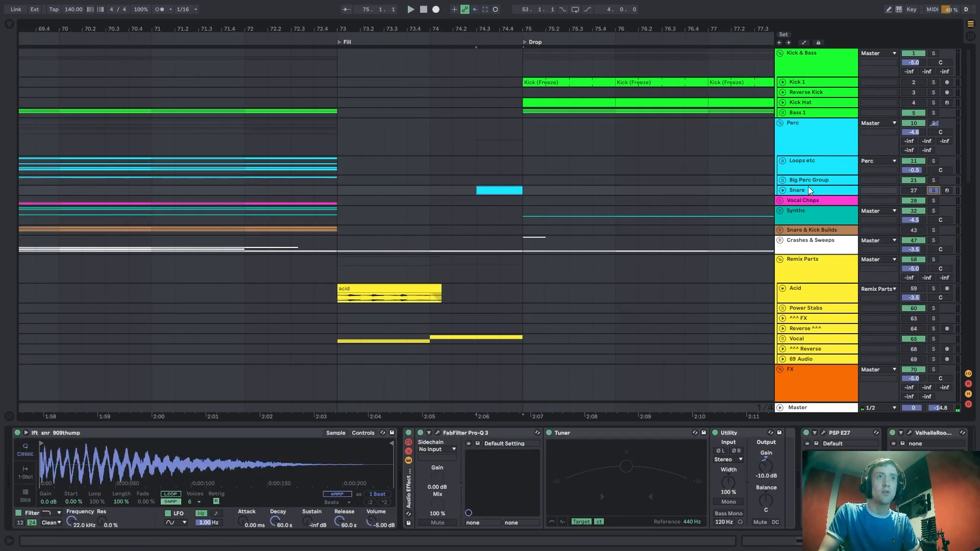
key("space")
key("space")
left_click(338, 201)
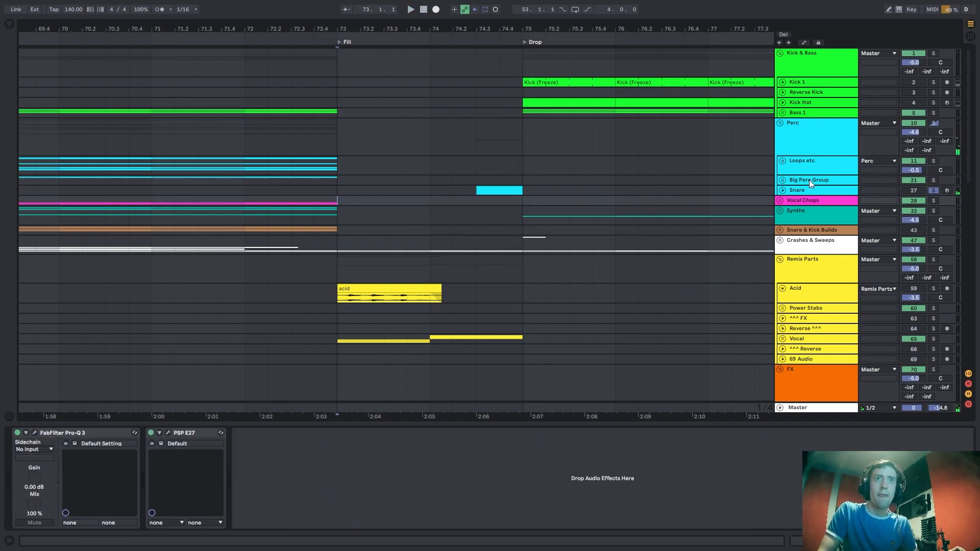
Fold the Perc group and solo the whole group.
left_click(806, 151)
key("Left")
left_click(934, 123)
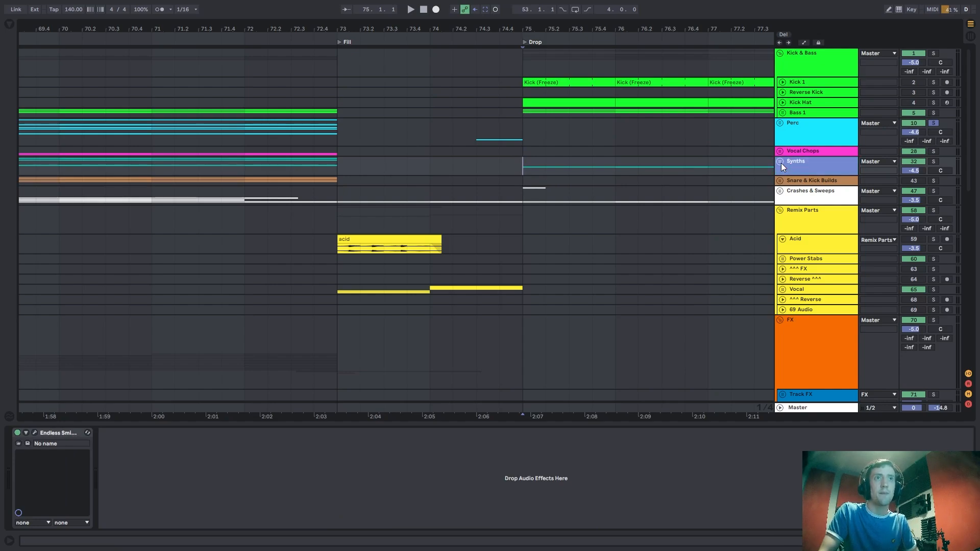
Unfold the Synths group and enlarge its Drop Stab track to show the waveform in detail.
left_click(780, 162)
left_click(782, 231)
left_click(806, 235)
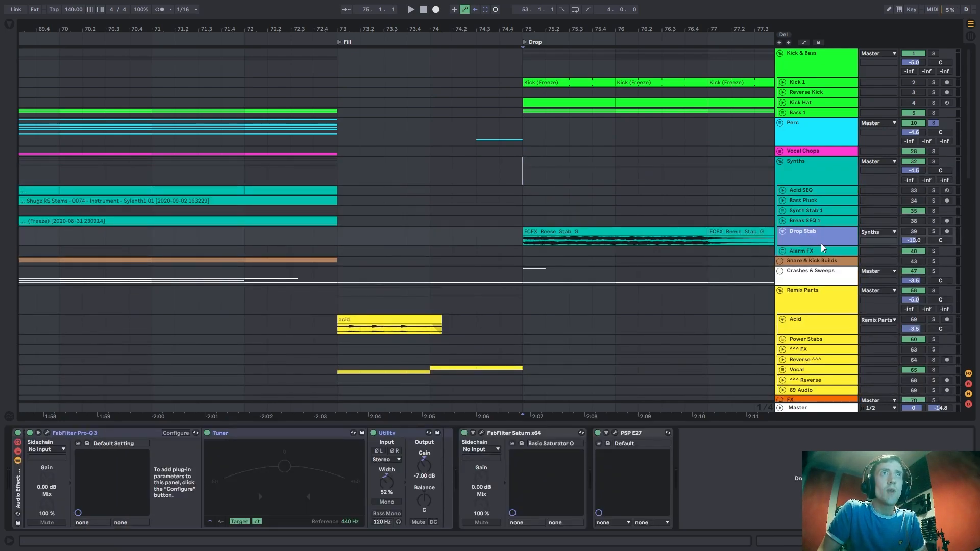
left_click_drag(818, 246, 808, 337)
Place the playback start at bar 75 on the Drop Stab track and solo that track.
left_click(531, 281)
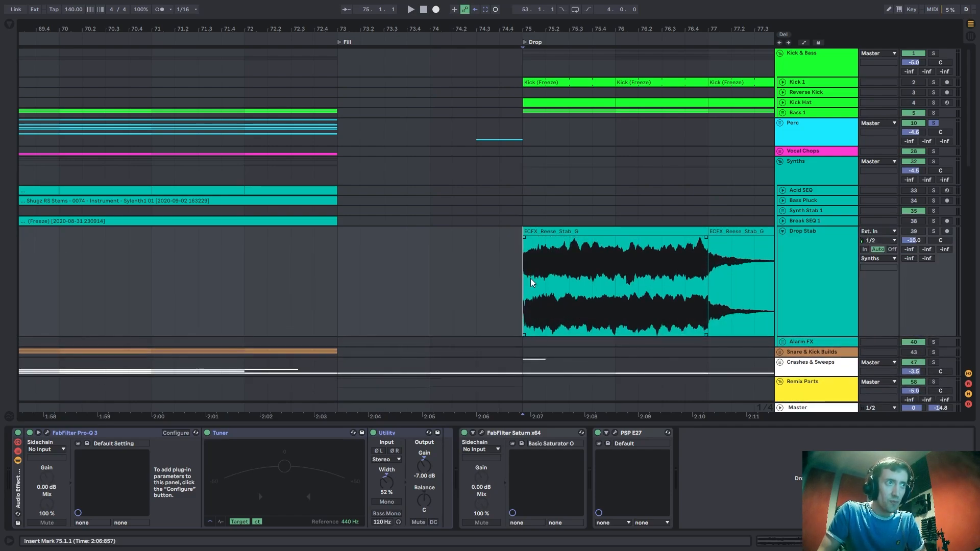
left_click(933, 231)
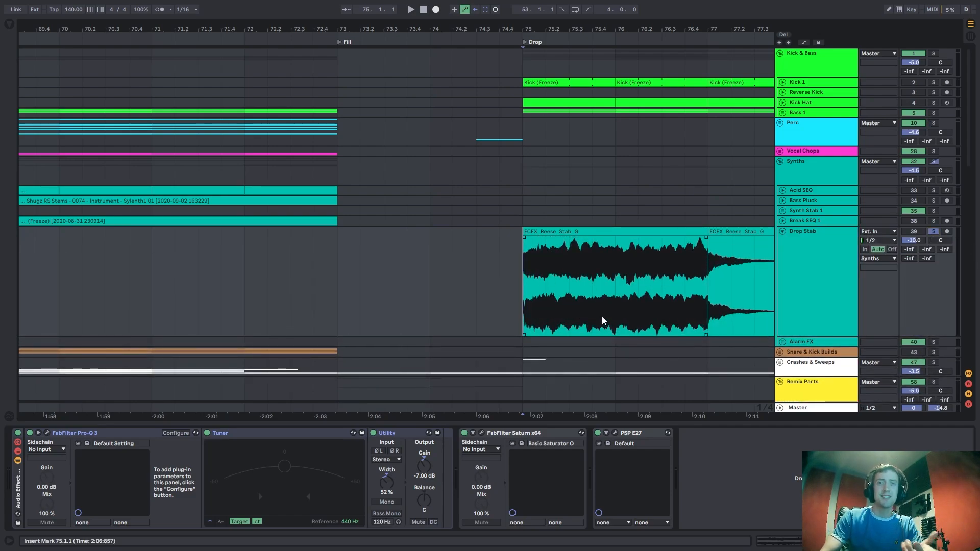
mouse_move(593, 24)
left_mouse_down()
mouse_move(491, 27)
mouse_move(394, 10)
left_mouse_up()
left_click(834, 272)
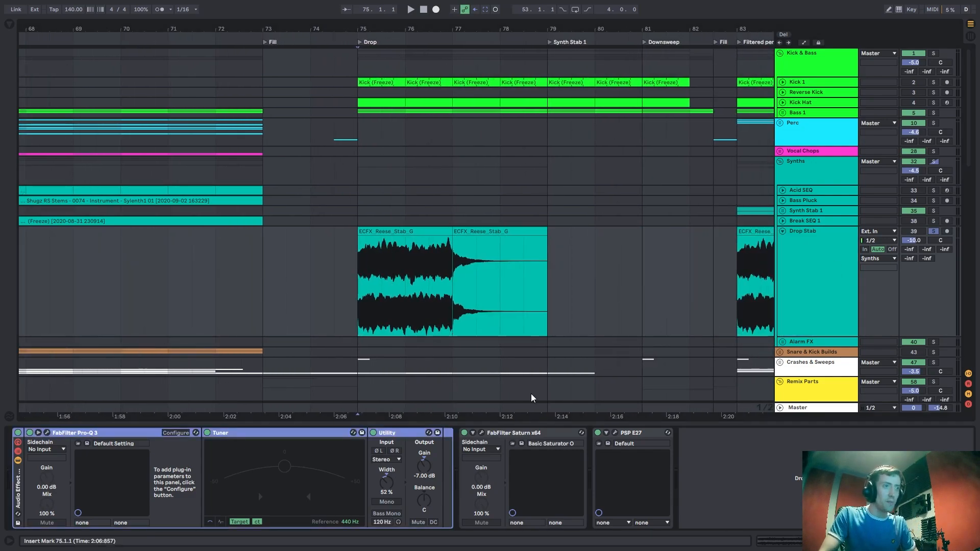
Bypass PSP E27 and FabFilter Saturn on the Drop Stab track and play the stab without them.
left_click(597, 432)
left_click(463, 433)
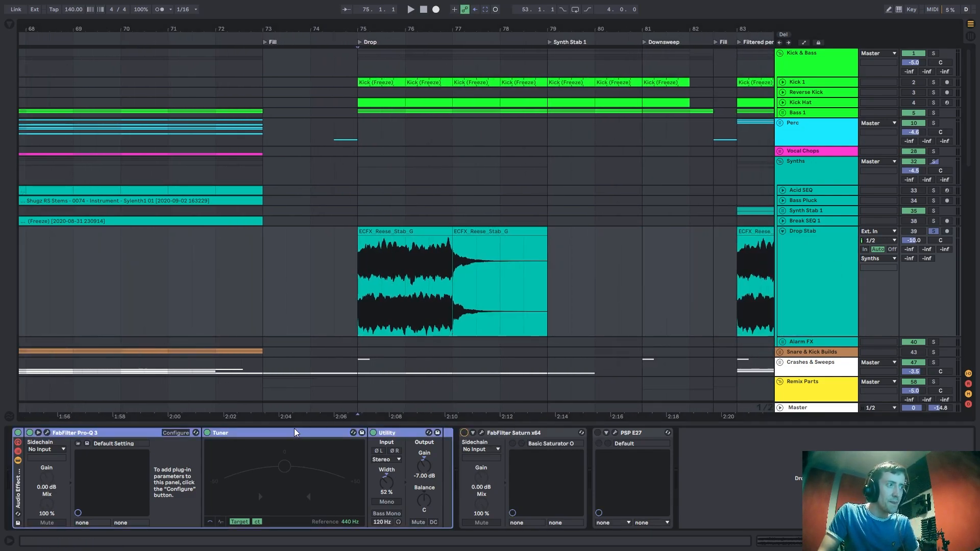
key("space")
Examine the low-cut and high-cut curve in the Drop Stab's Pro-Q 3 and audition the stab around the EQ.
left_click(47, 432)
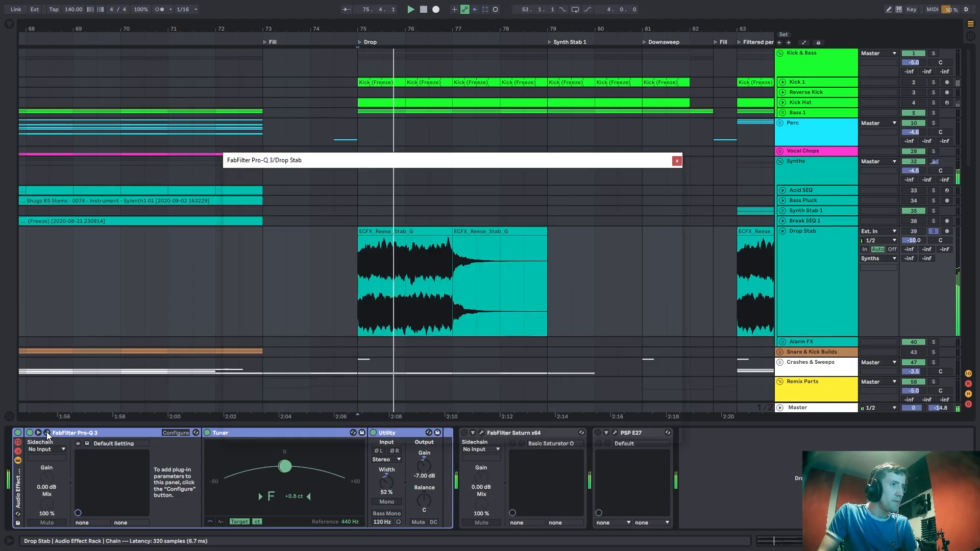
left_click(46, 432)
left_click(47, 432)
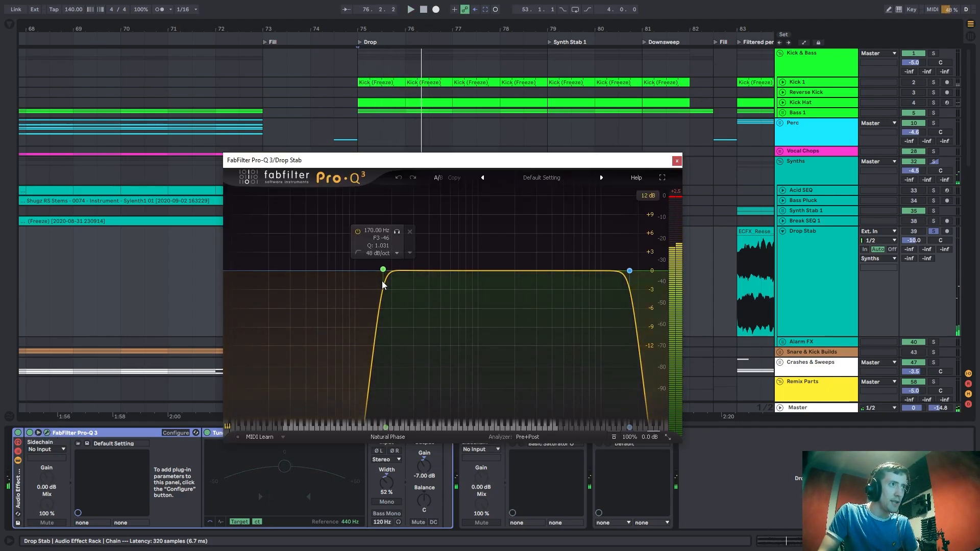
left_click(676, 160)
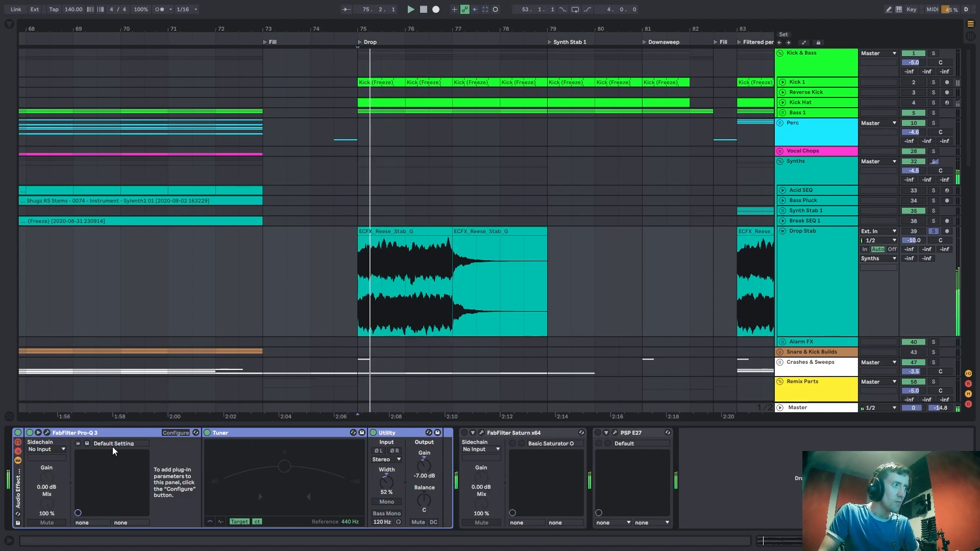
left_click(29, 433)
key("space")
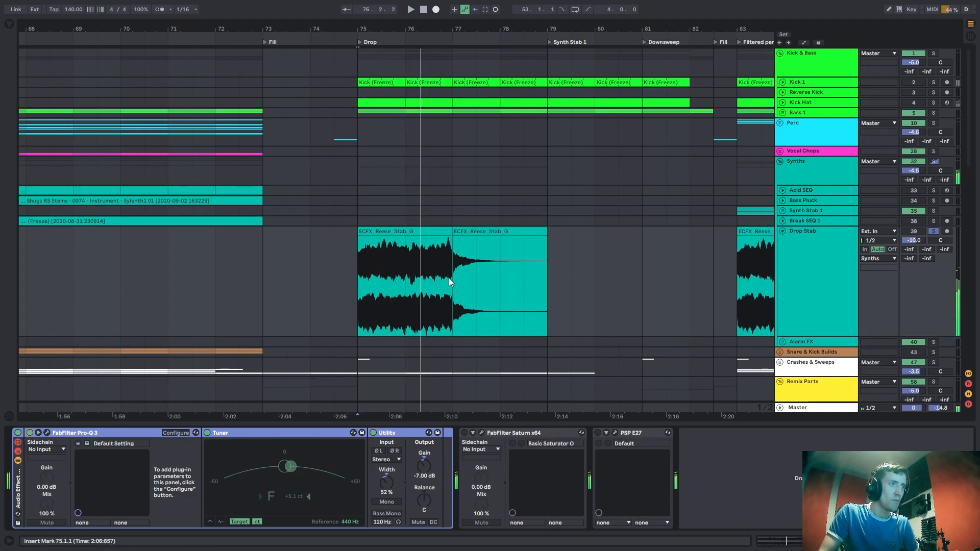
Re-enable FabFilter Saturn on the Drop Stab track and review its two-band saturation settings.
left_click(794, 271)
left_click(464, 433)
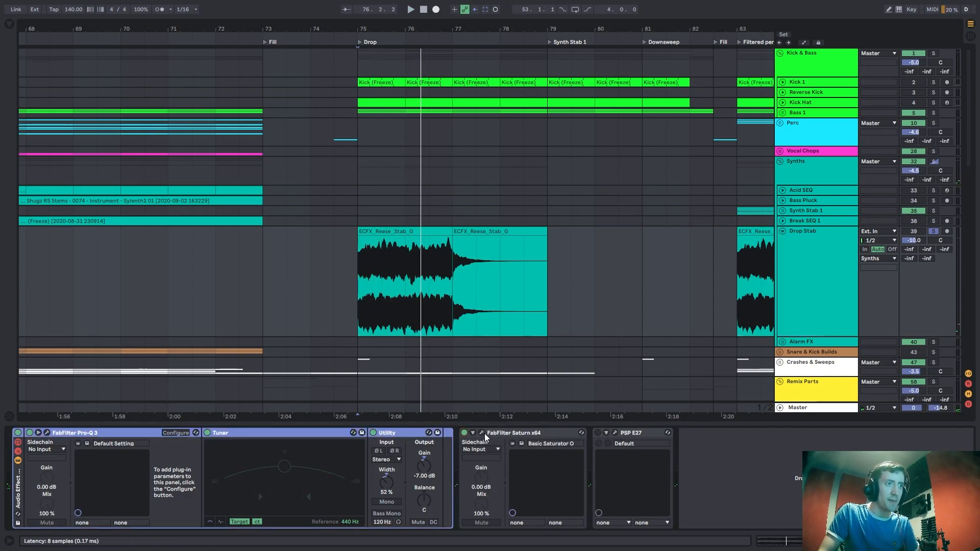
left_click(482, 433)
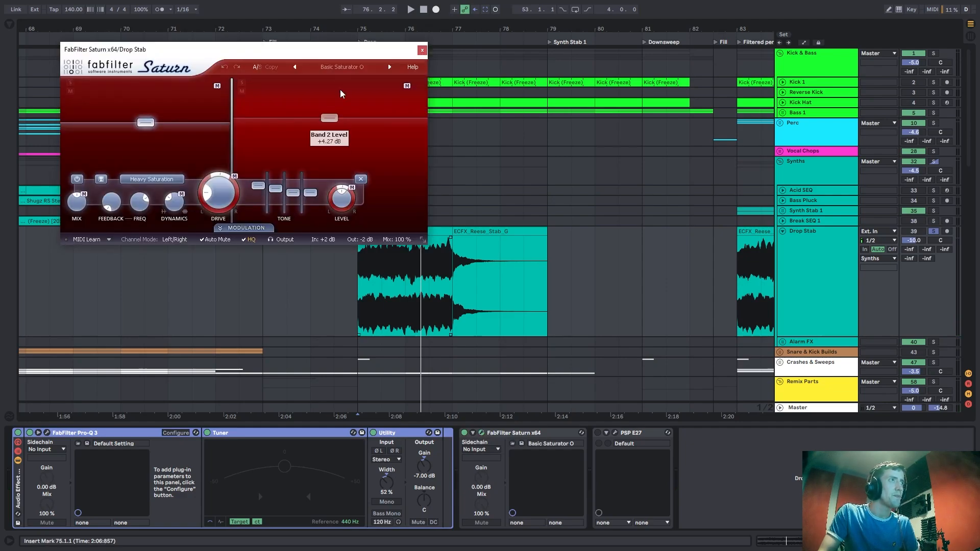
left_click(422, 49)
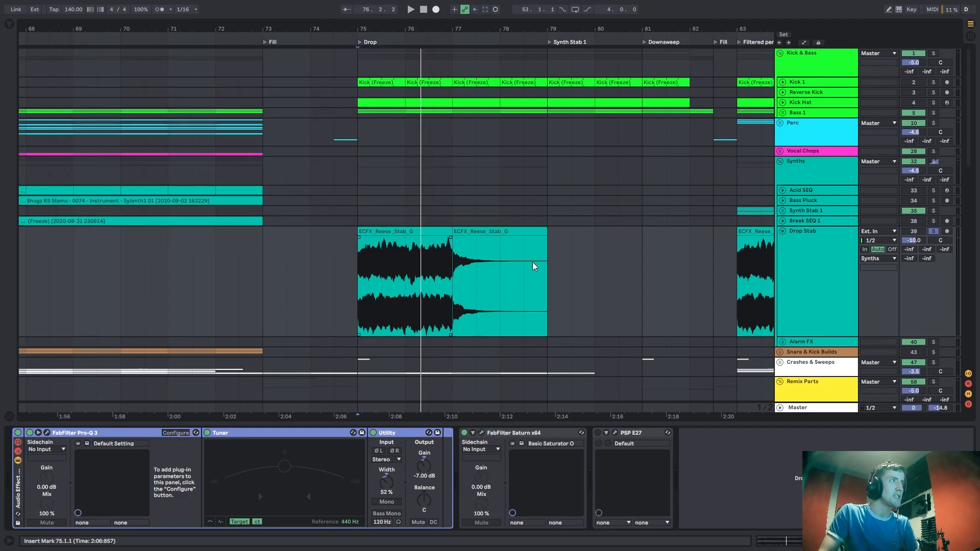
Open the PSP E27 equaliser on the Drop Stab and compare the stab with the plug-in on and bypassed.
left_click(615, 432)
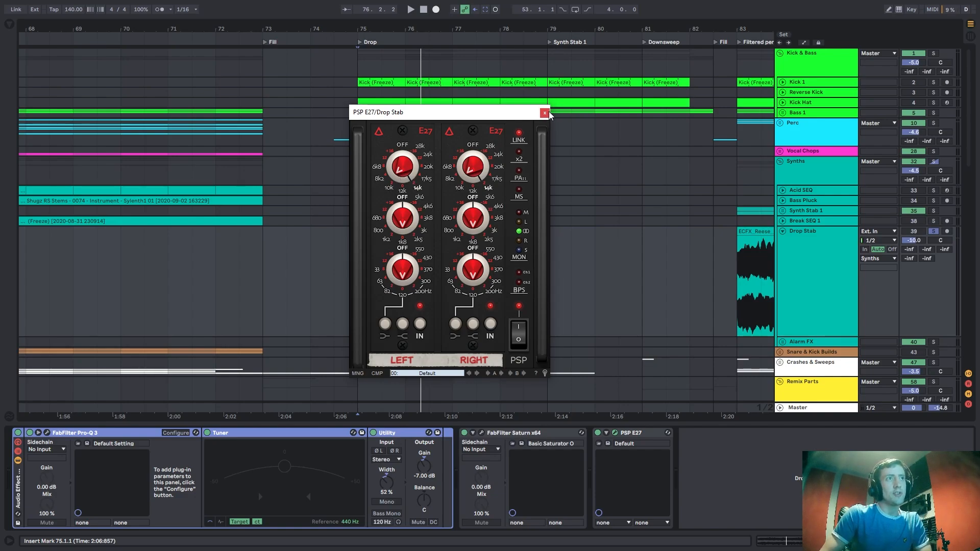
key("space")
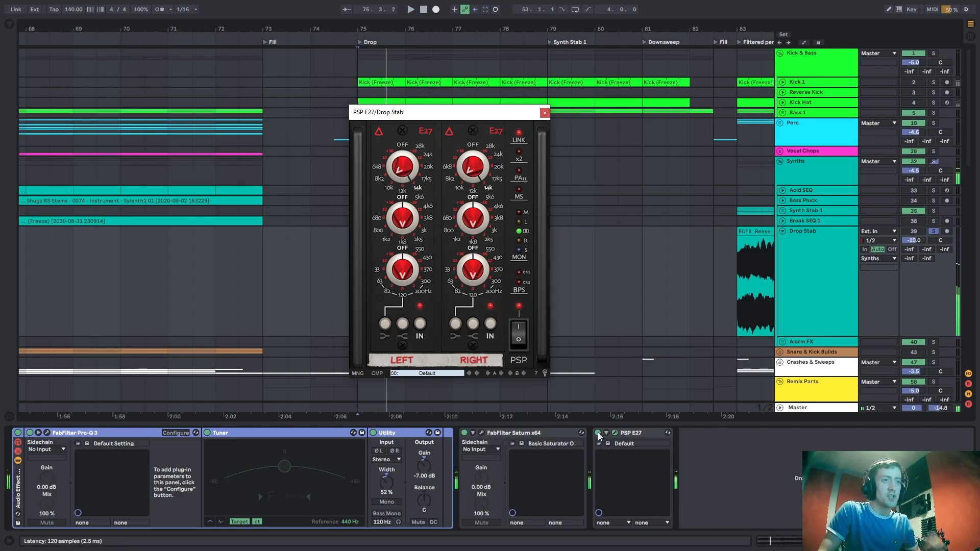
key("space")
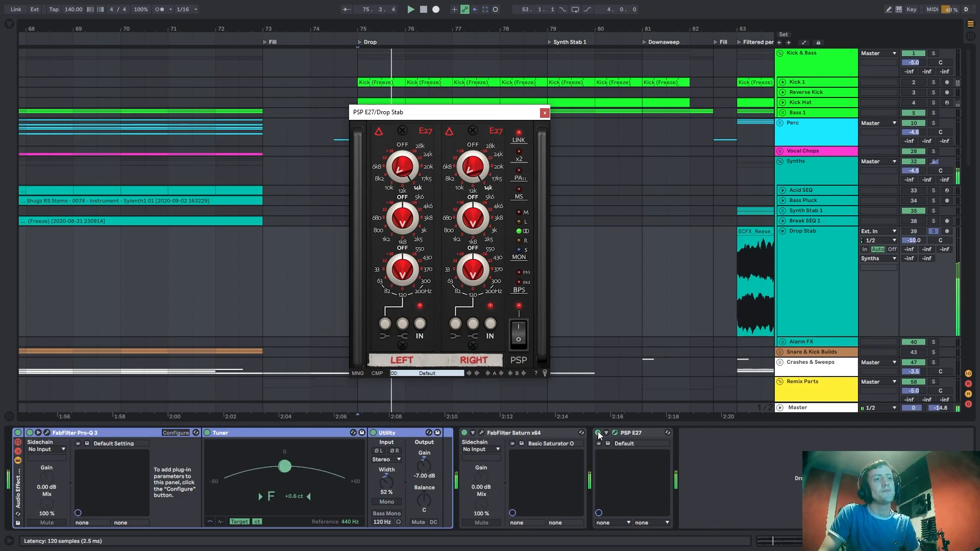
left_click(598, 434)
key("space")
key("space")
left_click(598, 433)
key("space")
key("space")
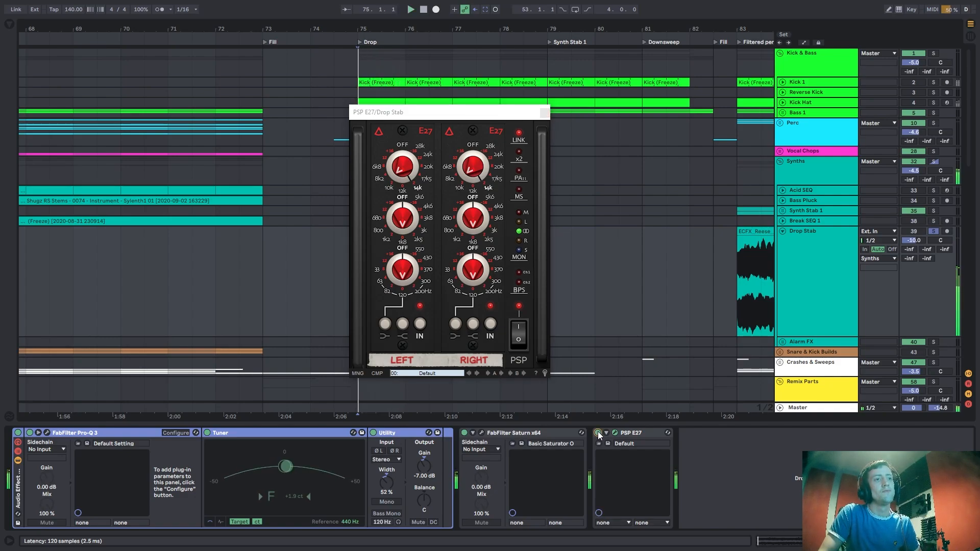
key("space")
left_click(545, 113)
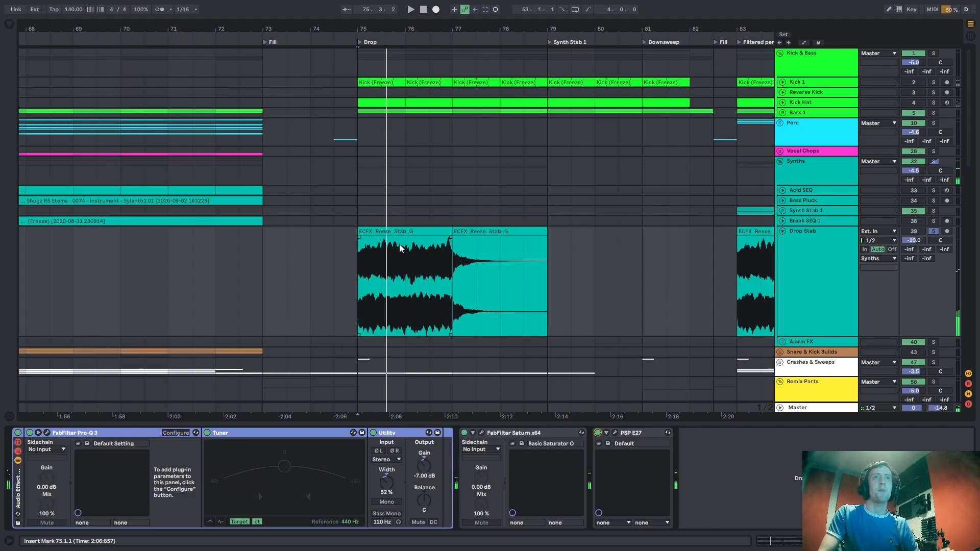
View the Synths group's effect chain at bar 75 and return to the Drop Stab track's devices.
left_click(368, 262)
scroll(369, 263, "down", 2)
left_click_drag(370, 26, 474, 26)
scroll(456, 257, "up", 2)
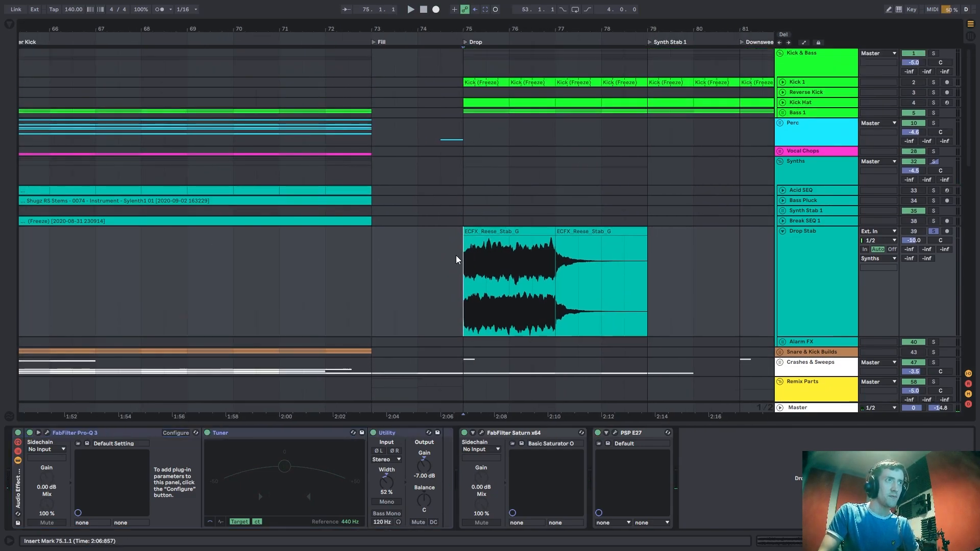
left_click(468, 173)
left_click(802, 174)
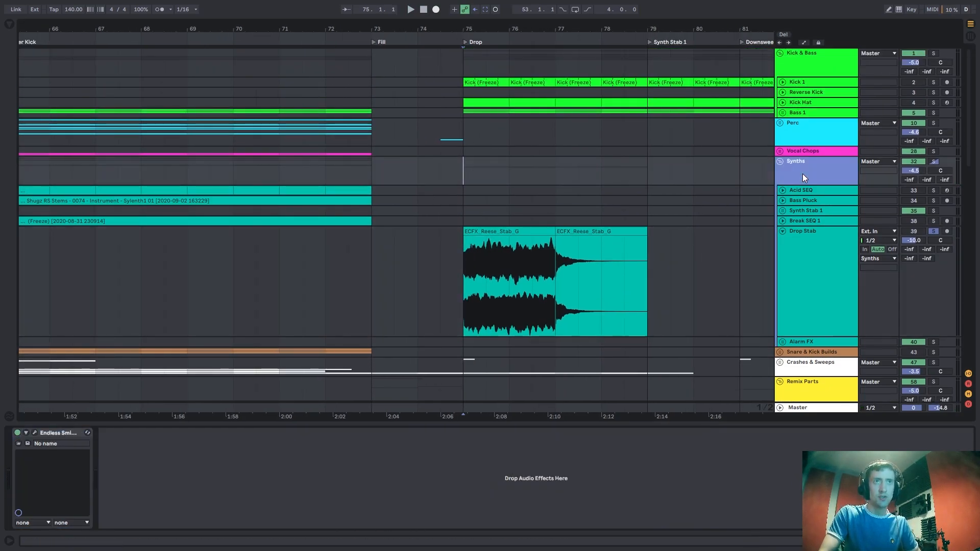
left_click(465, 183)
left_click(458, 286)
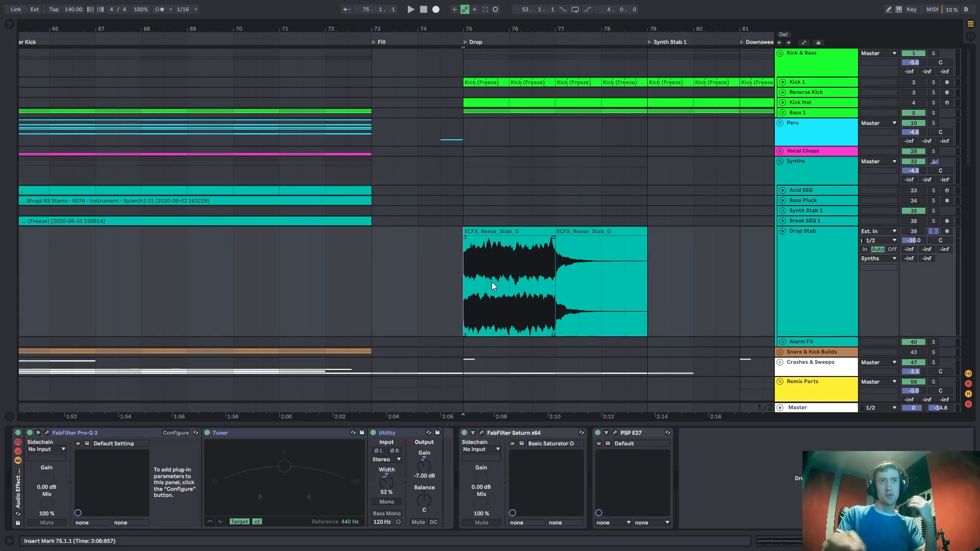
Place the playback start at bar 73, fold the Remix Parts group and solo it together with the Perc group.
left_click(372, 139)
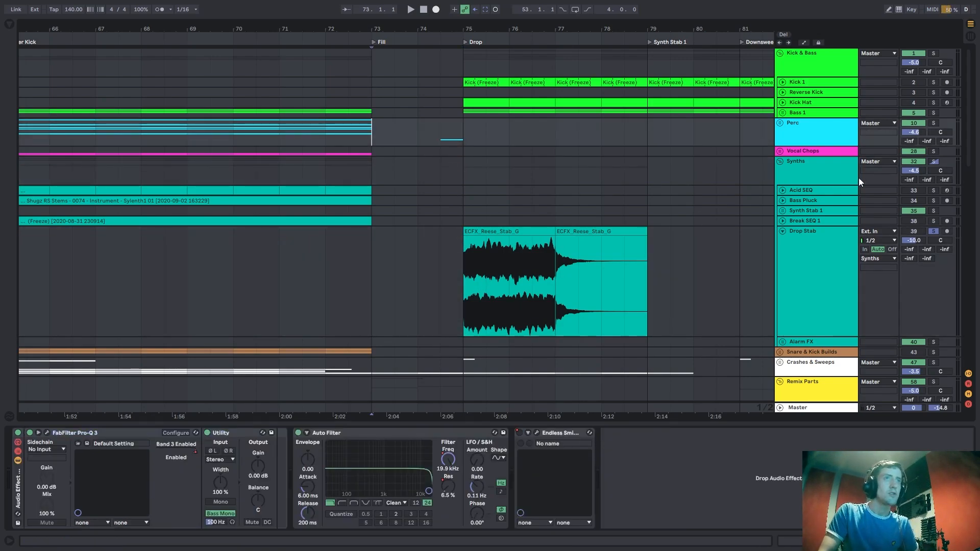
scroll(817, 188, "down", 3)
scroll(664, 226, "up", 2)
scroll(668, 230, "down", 5)
left_click(848, 320)
key("u")
left_click(933, 317)
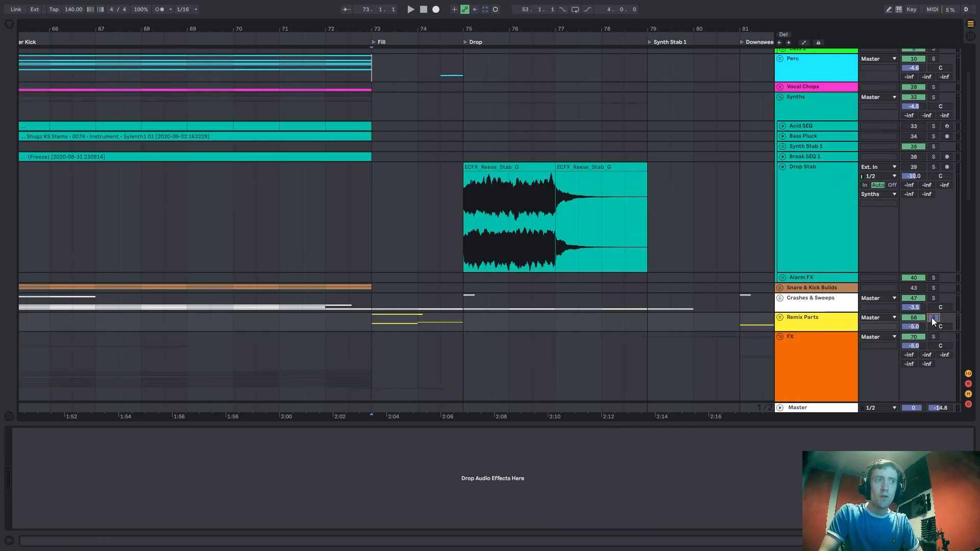
scroll(736, 261, "up", 4)
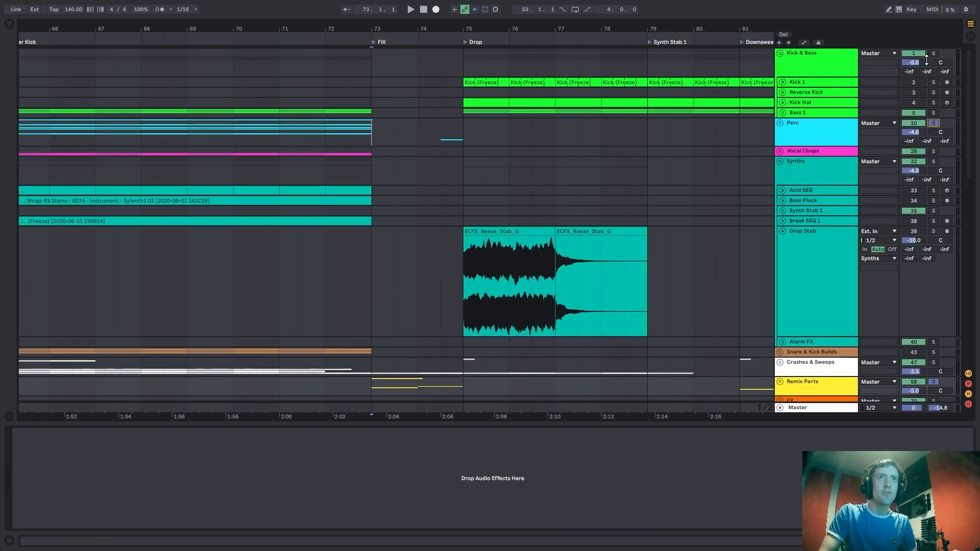
Fold the First Break FX group and set the playback start on it at bar 73.
scroll(465, 215, "down", 12)
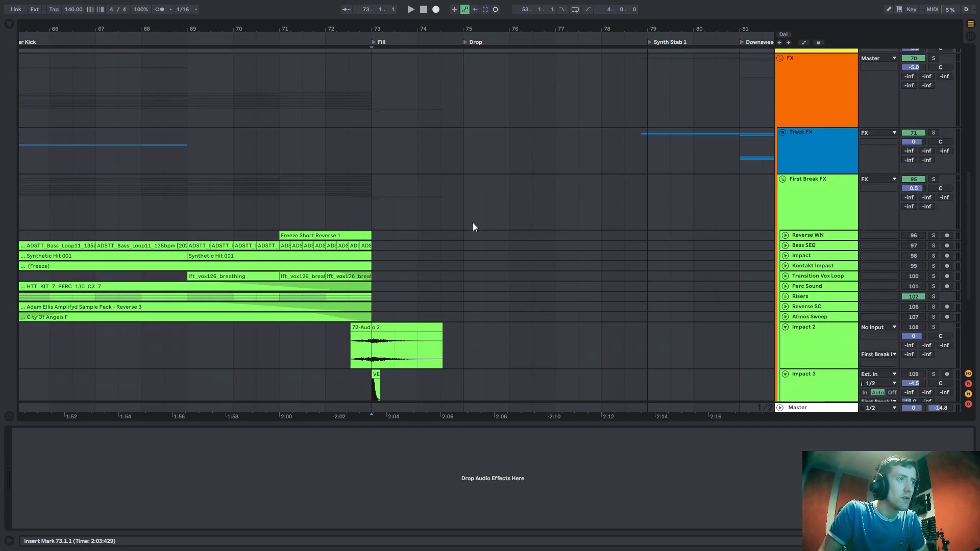
scroll(472, 227, "down", 4)
left_click(280, 283)
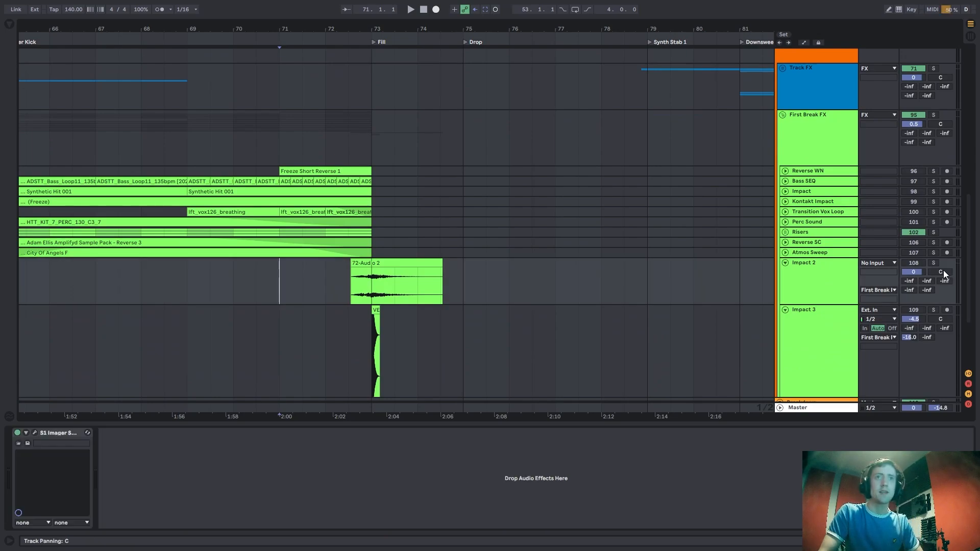
left_click(814, 293)
key("u")
left_click(811, 139)
key("u")
scroll(356, 201, "up", 2)
left_click(372, 139)
left_click(374, 149)
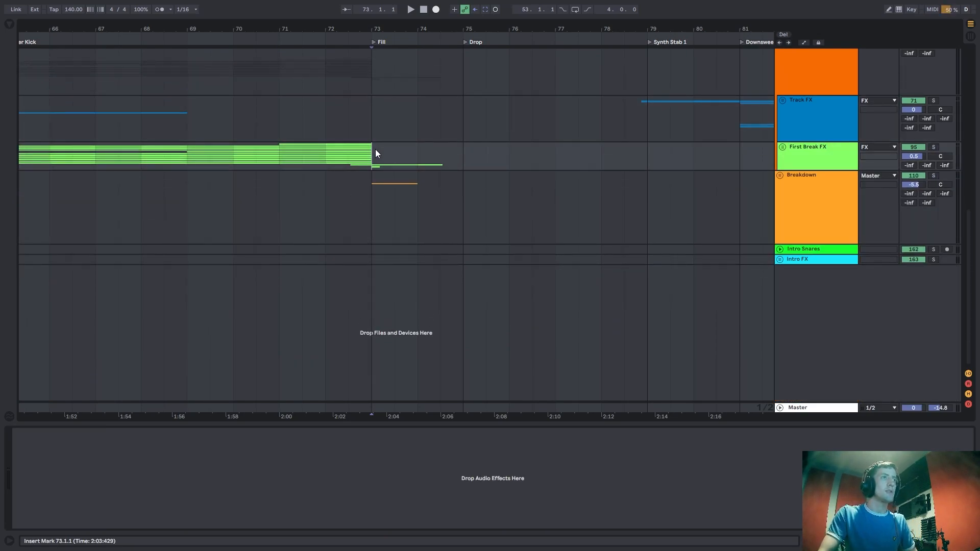
Place the playback start at 71.3 on the Drop Stab track and play the full mix through the fill and drop.
scroll(376, 149, "up", 15)
left_click(303, 220)
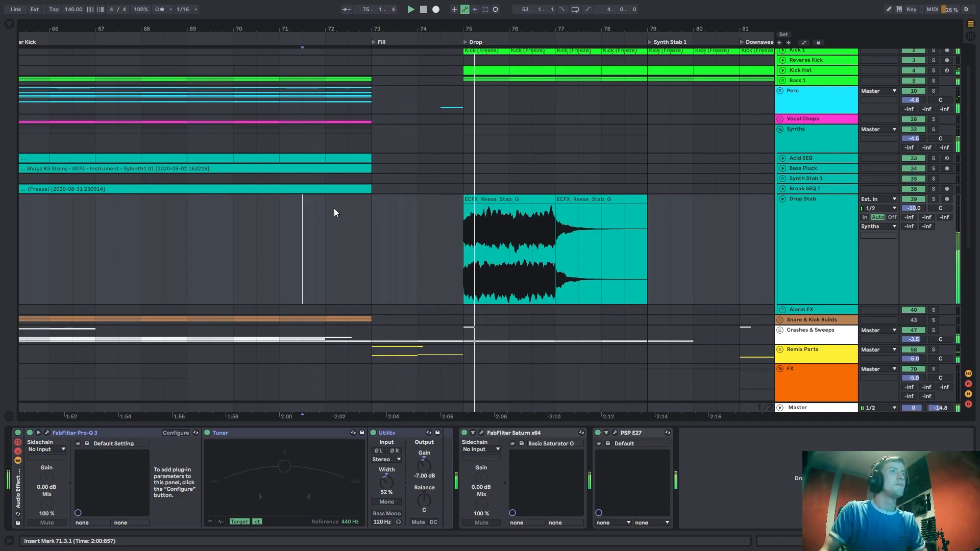
left_click_drag(537, 26, 481, 26)
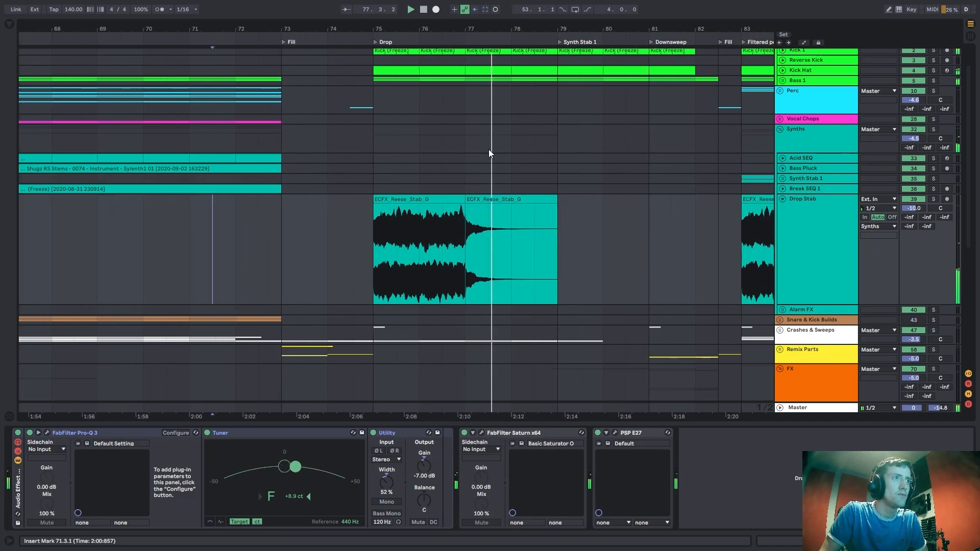
Solo the Drop Stab, try extending its first stab clip to 78.3, audition it and undo the extension.
left_click(933, 198)
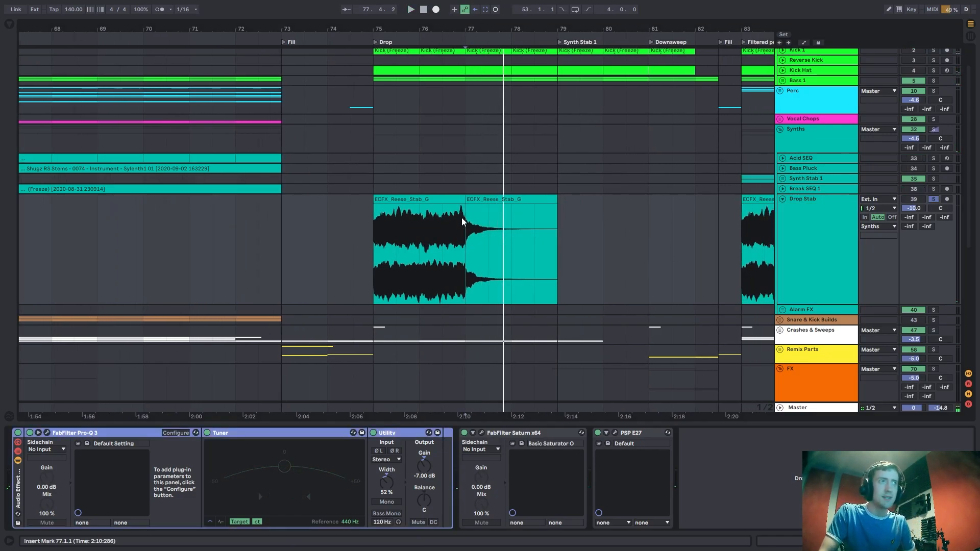
left_click_drag(464, 219, 537, 215)
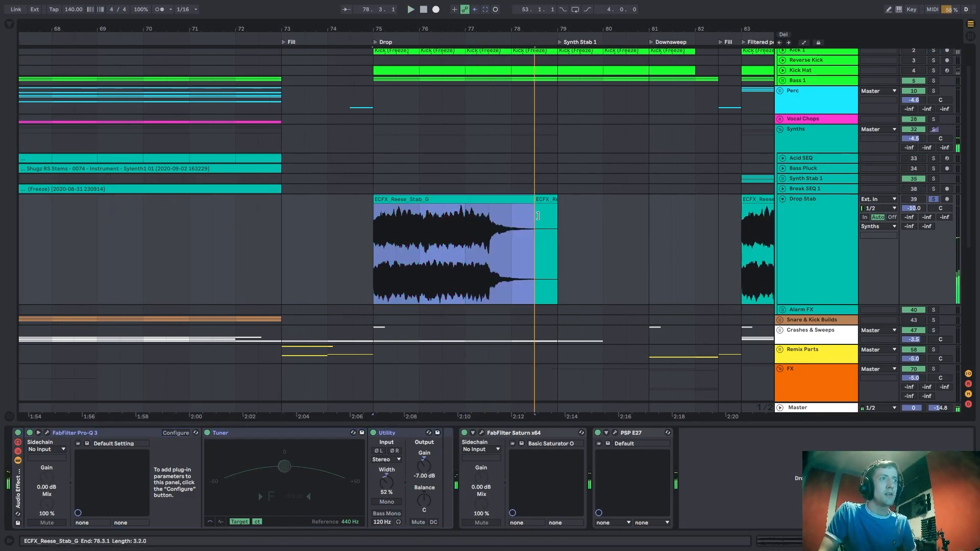
left_click(443, 250)
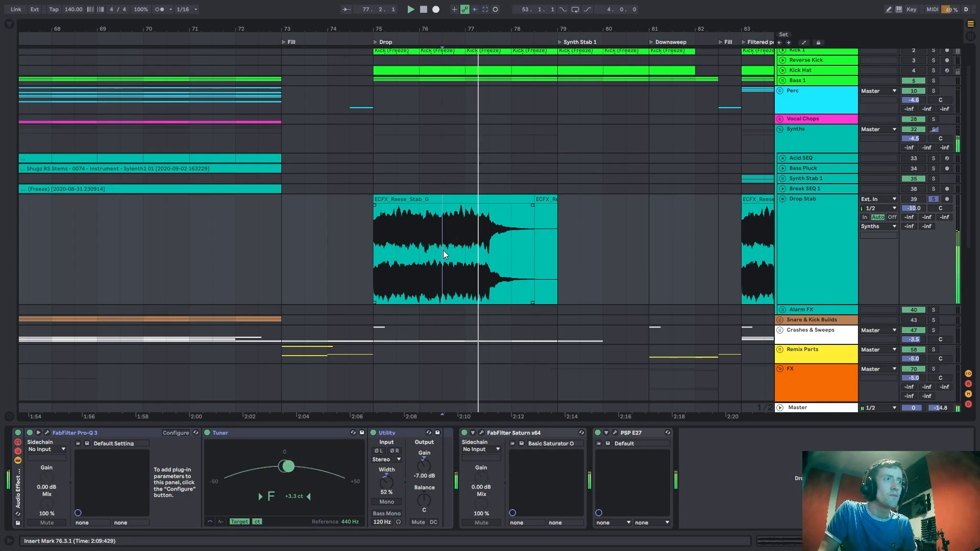
key("space")
key("ctrl+z")
scroll(470, 246, "up", 2)
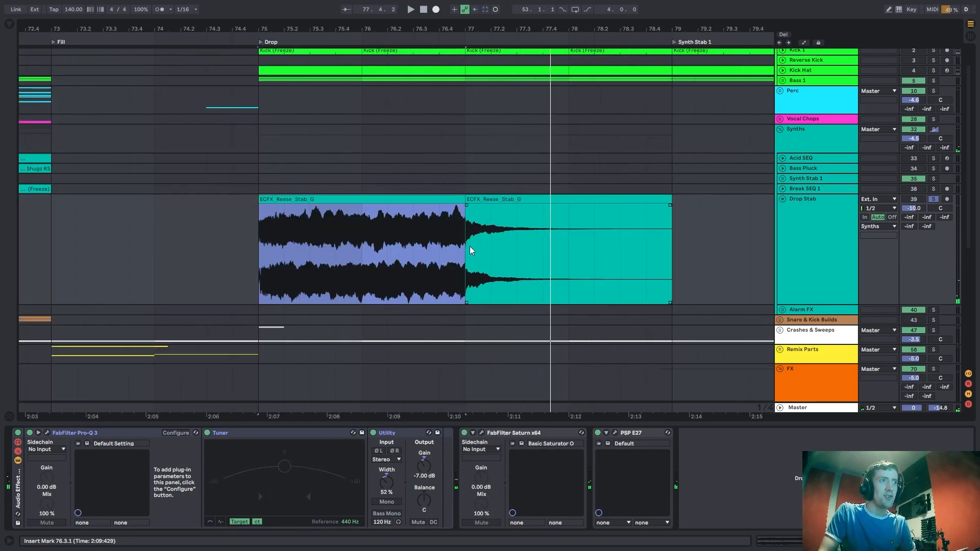
Place the playback start at bar 75 and play the drop with the Drop Stab back in the full mix.
left_click(464, 248)
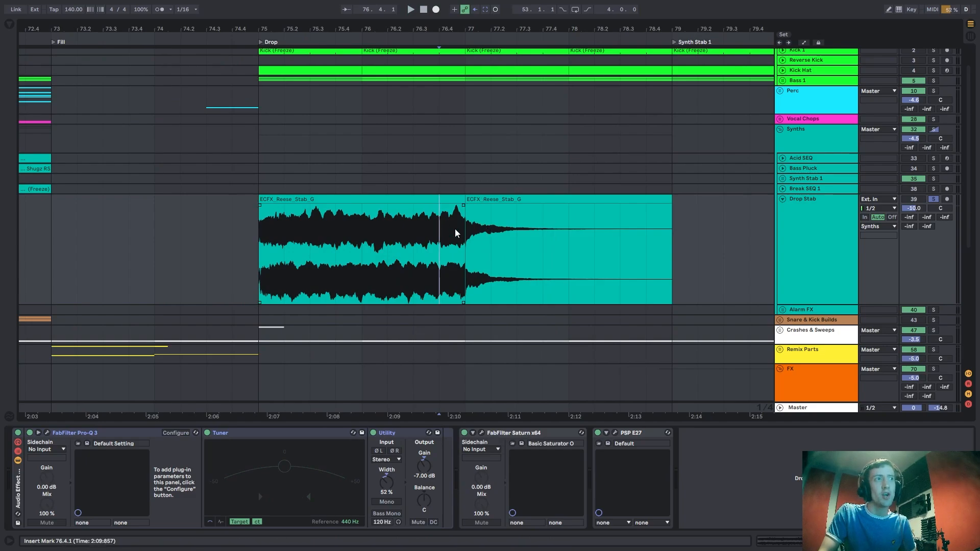
left_click(258, 246)
key("space")
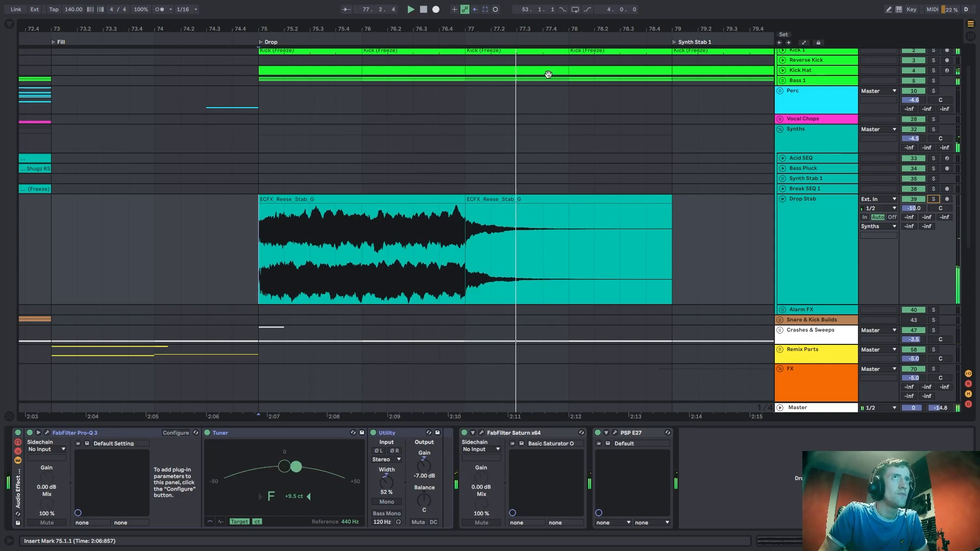
left_click_drag(564, 27, 394, 15)
scroll(507, 206, "up", 1)
scroll(494, 199, "down", 8)
key("space")
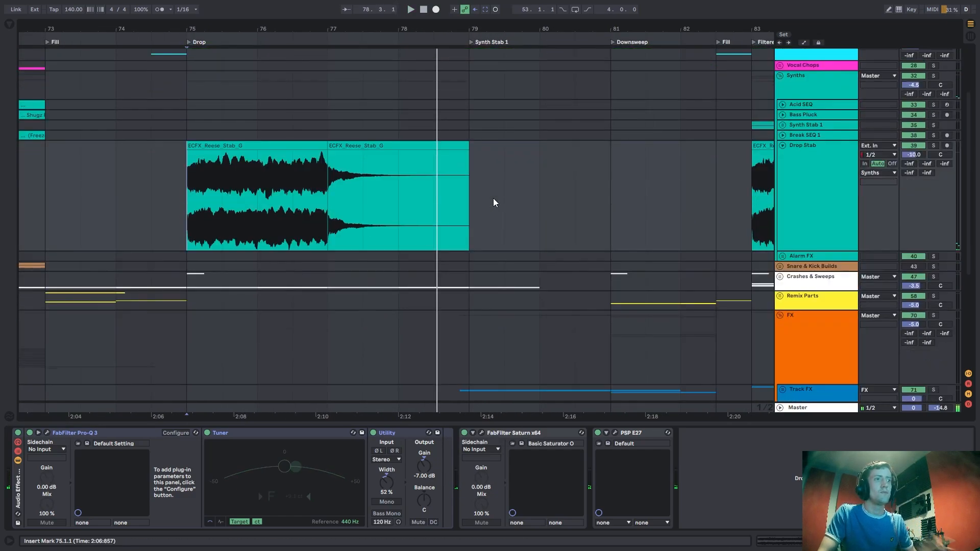
Unfold the Track FX group and enlarge its Double Clap track to show the clap waveform.
left_click(486, 232)
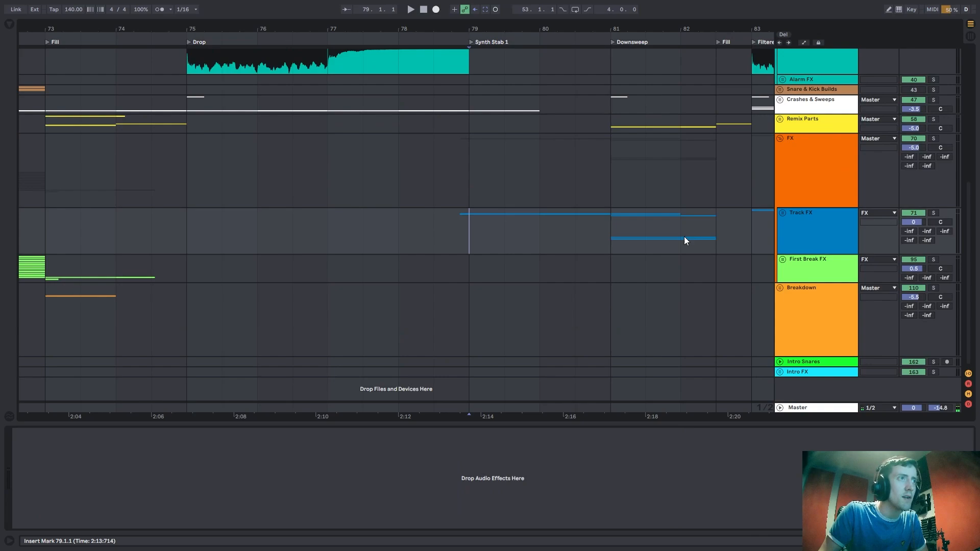
left_click(783, 212)
scroll(742, 258, "down", 3)
left_click(786, 246)
left_click(804, 249)
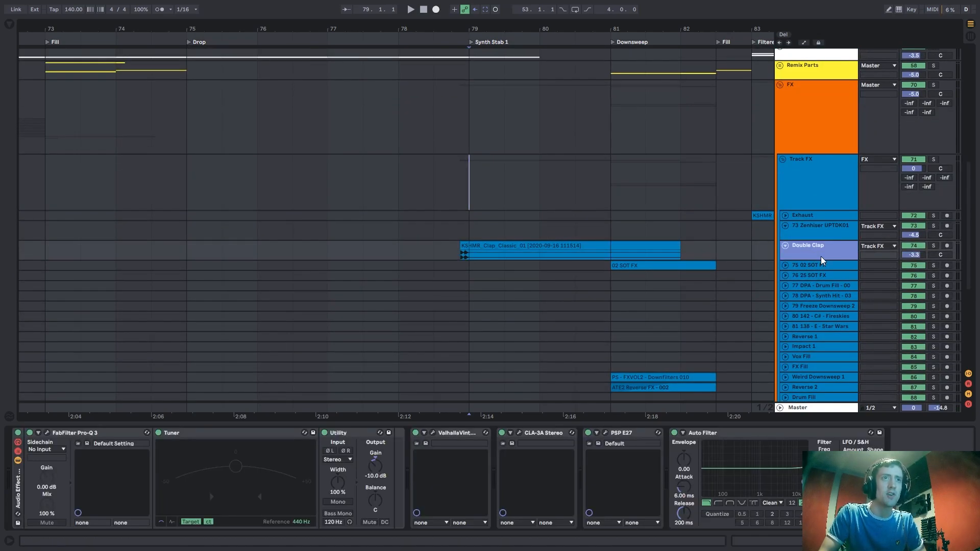
left_click_drag(820, 261, 820, 379)
Solo the Double Clap track and audition its clap clip from 78.4.3.
left_click(460, 302)
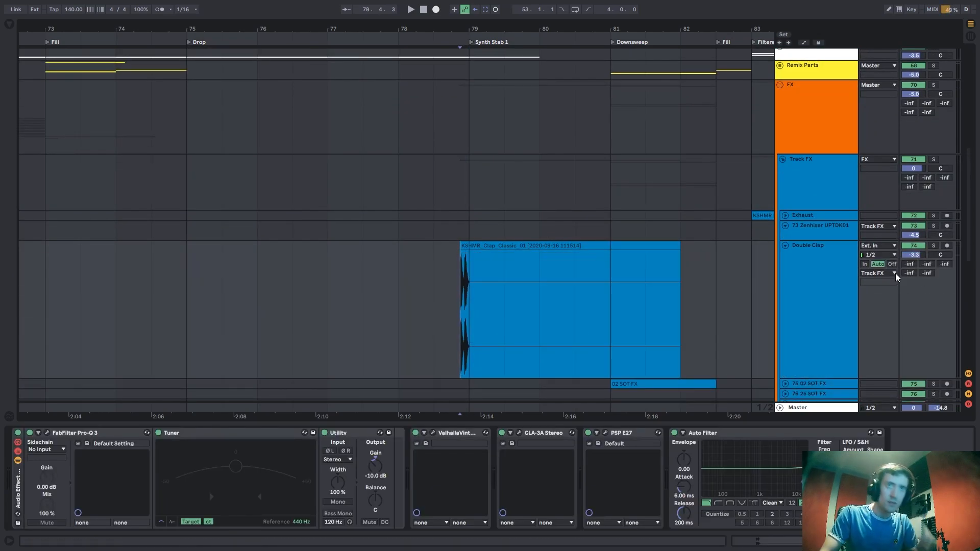
left_click(933, 245)
key("space")
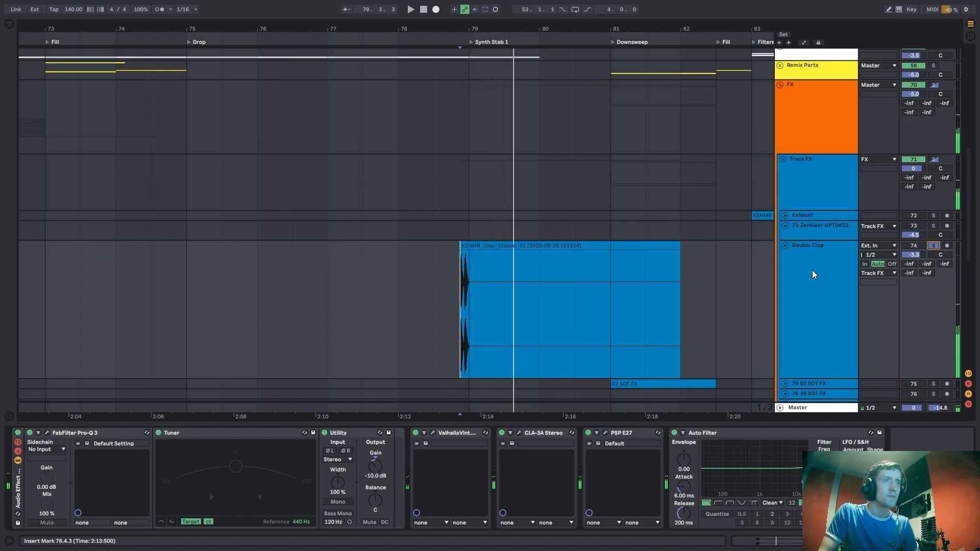
Open the ValhallaVintageVerb, CLA-3A and PSP E27 plugins on the Double Clap track to examine their settings.
left_click(433, 434)
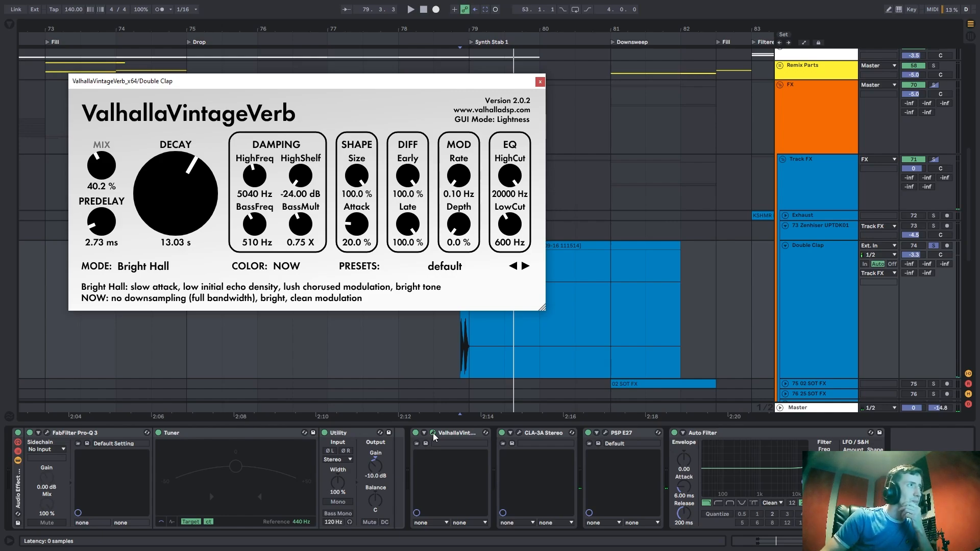
left_click(519, 433)
left_click(519, 433)
left_click(540, 82)
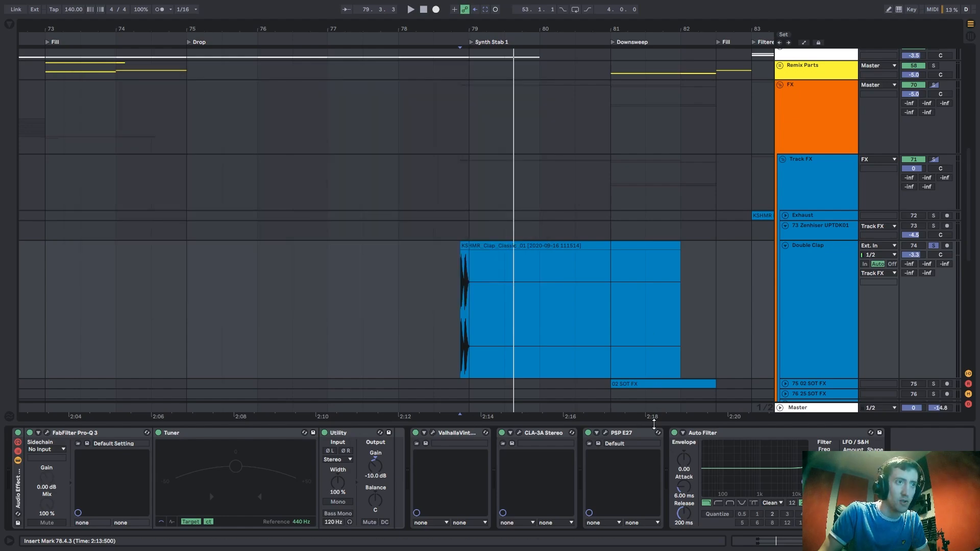
left_click(606, 433)
left_click(606, 433)
Place the insert marker at bar 75 and take the Double Clap track out of solo.
left_click(446, 325)
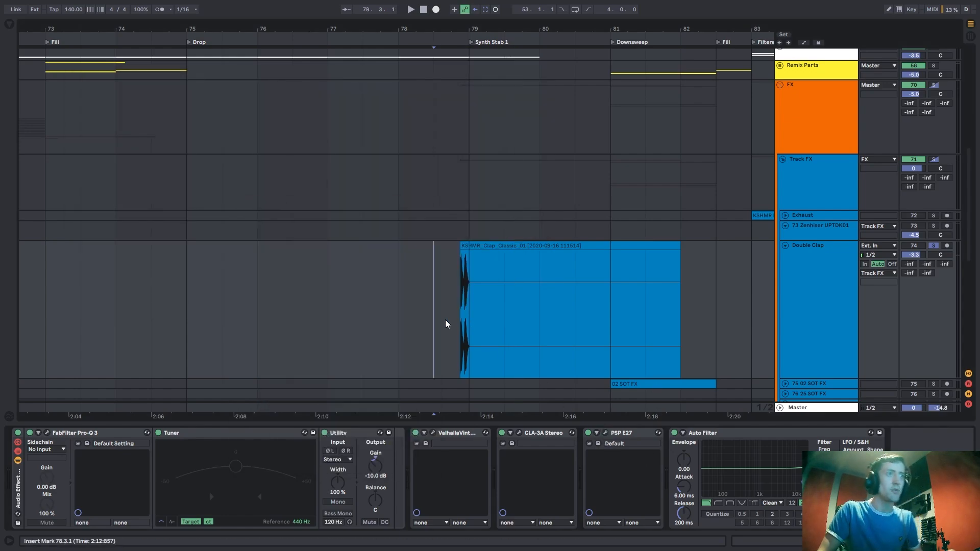
left_click(171, 287)
left_click(933, 246)
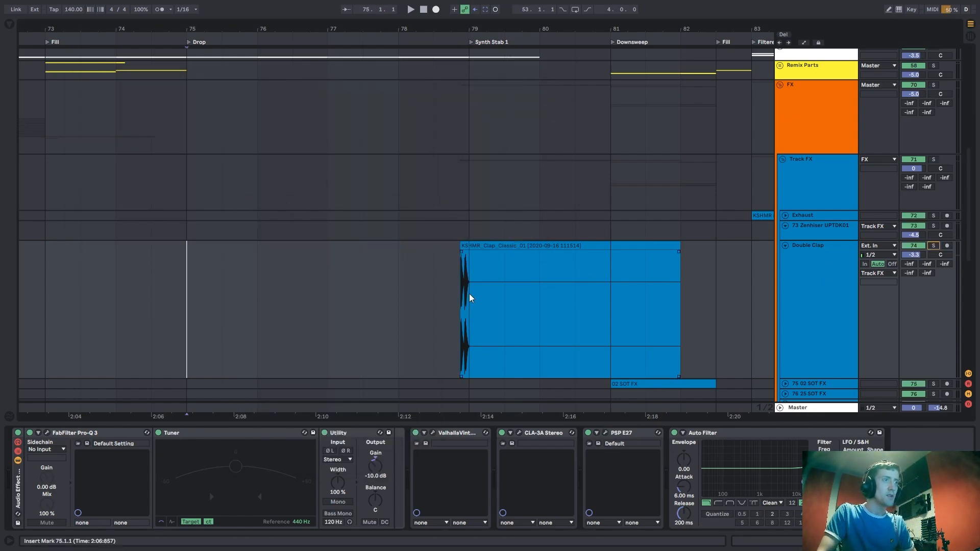
Unfold the 02 SOT FX track, solo it and audition its clip from bar 81.
scroll(613, 329, "down", 2)
left_click(785, 319)
left_click(623, 331)
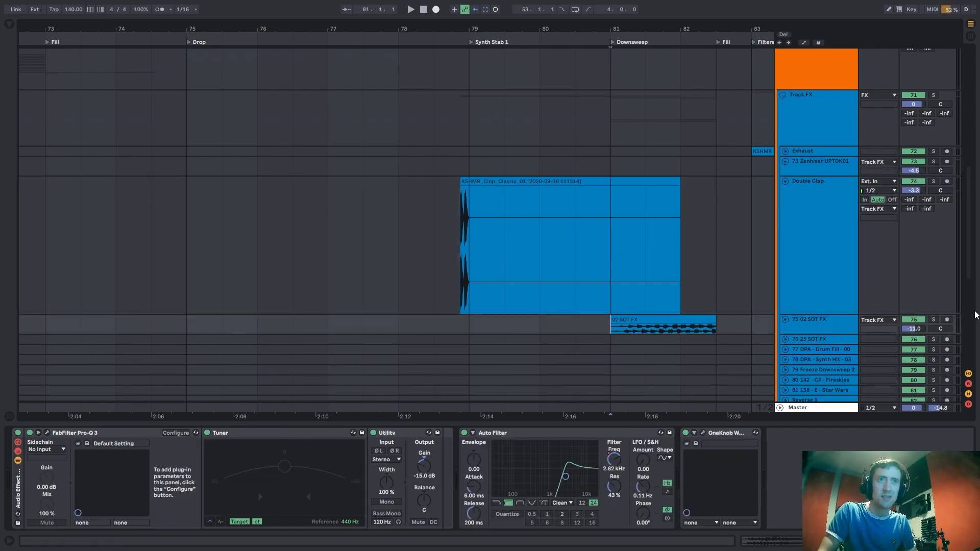
left_click(933, 321)
key("space")
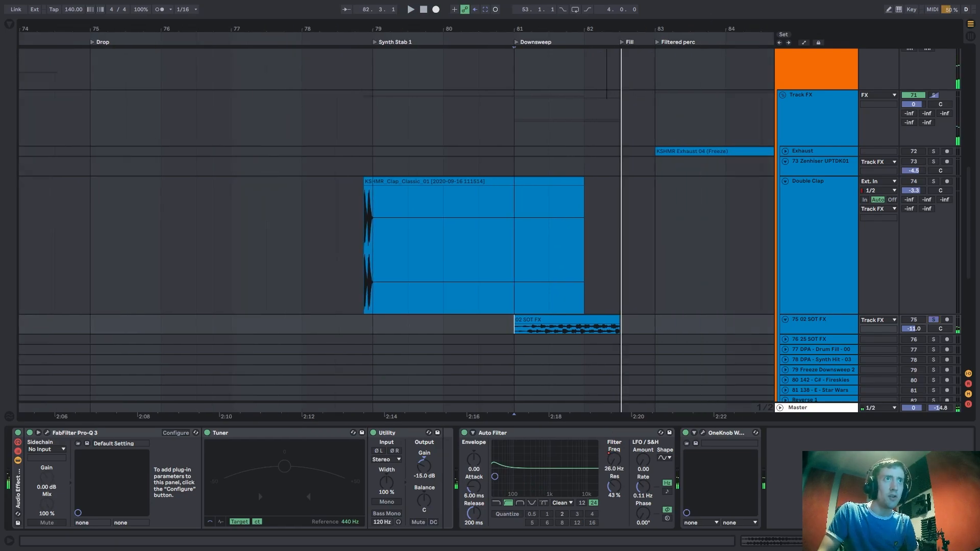
Mark the downsweep span from 81.1.1 to 82.3.1 on the Double Clap and 02 SOT FX tracks, ending with the marker at 83.1.1.
left_click_drag(517, 223, 533, 224)
left_click_drag(406, 274, 488, 307)
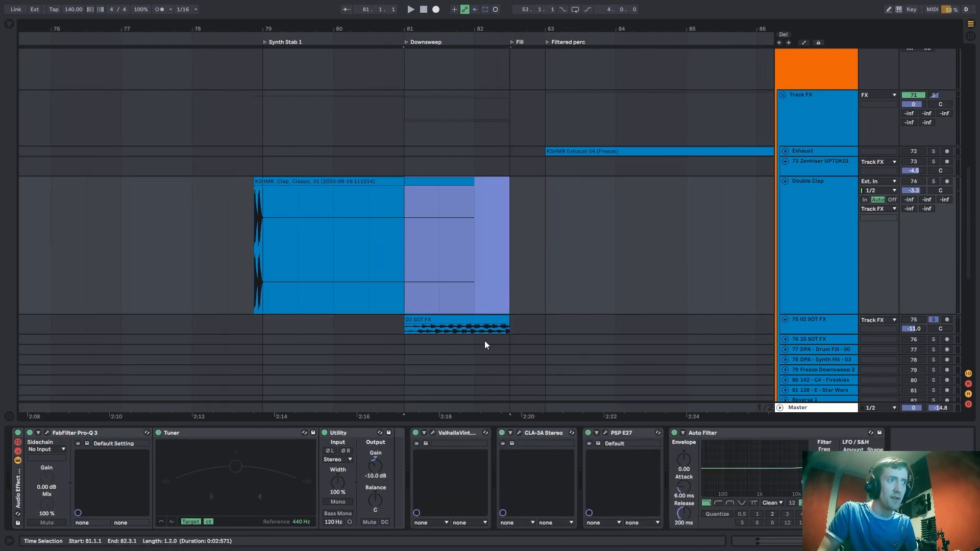
left_click(475, 331)
scroll(442, 321, "down", 1)
scroll(442, 321, "down", 2)
left_click_drag(407, 262, 510, 263)
key("ctrl+c")
left_click(556, 261)
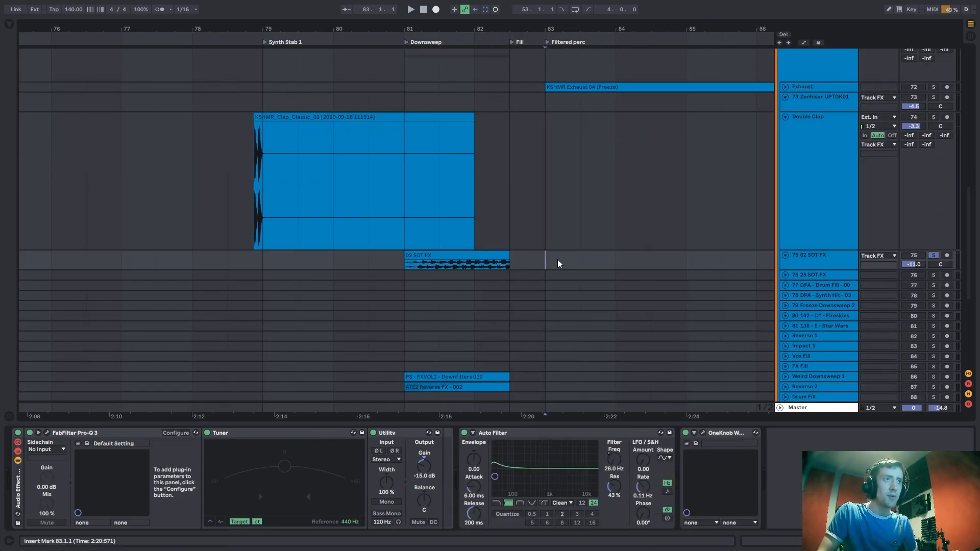
key("ctrl+v")
Solo Weird Downsweep 1 and Reverse 2 together with 02 SOT FX and start playback from bar 81.
scroll(469, 285, "down", 2)
left_click(423, 325)
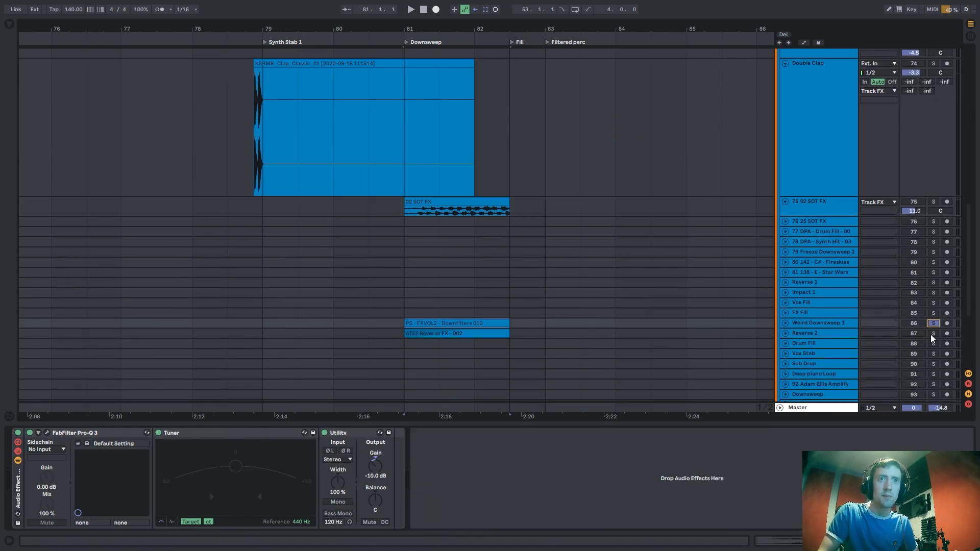
left_click(934, 202, "ctrl")
key("space")
Unfold the Weird Downsweep 1 and Reverse 2 tracks and enlarge both to show their waveforms.
left_click(790, 335)
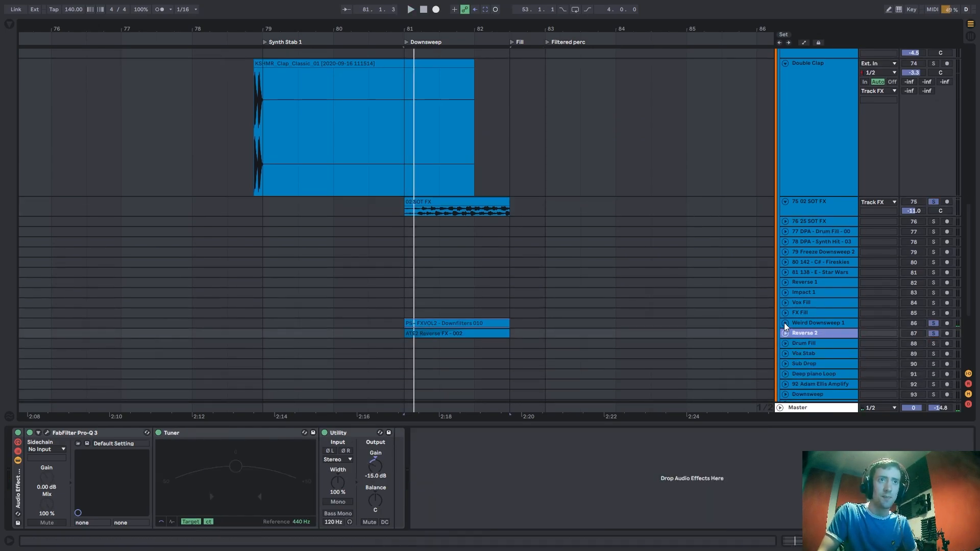
left_click(785, 324)
left_click(786, 343)
scroll(813, 297, "down", 2)
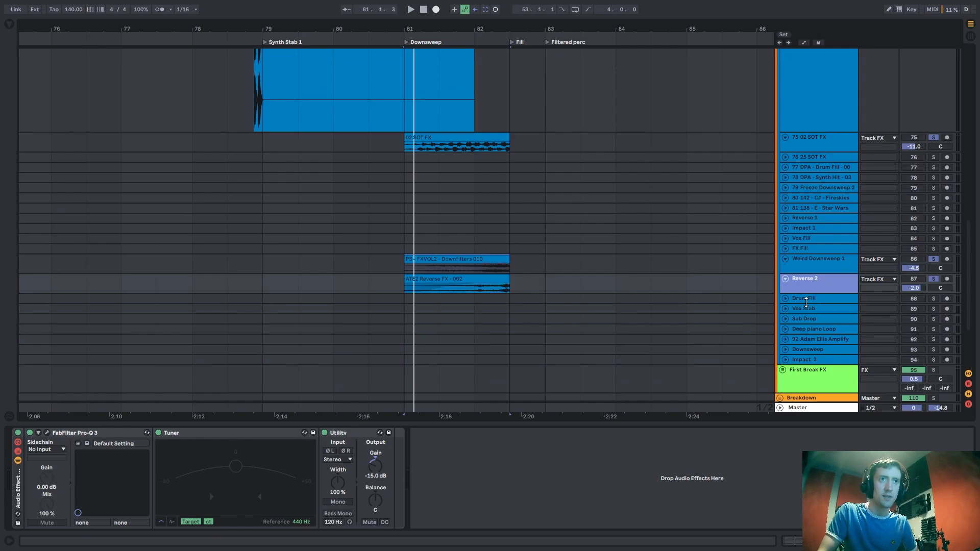
left_click_drag(806, 302, 805, 322)
left_click_drag(803, 274, 802, 310)
scroll(802, 311, "down", 2)
Audition the three soloed downsweep effect clips together from bar 81.
left_click(412, 247)
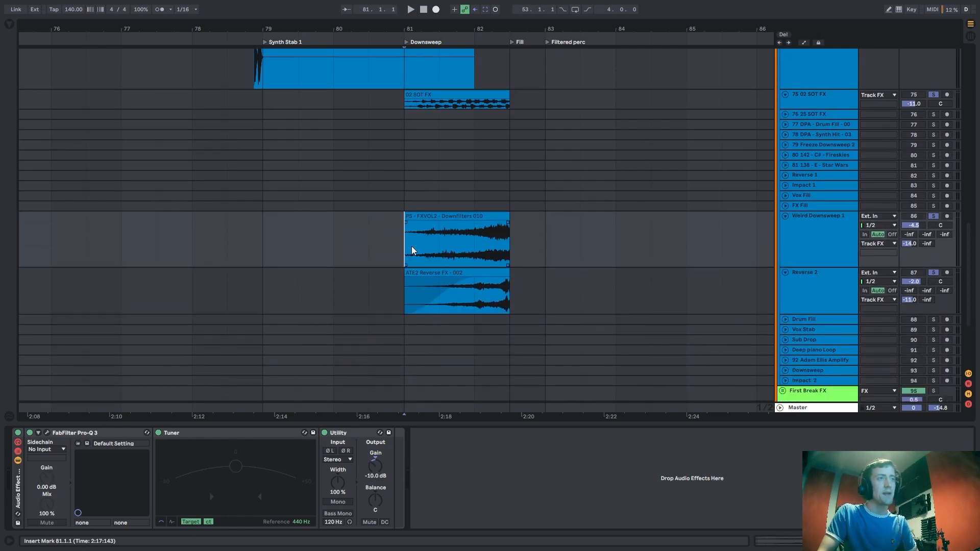
key("space")
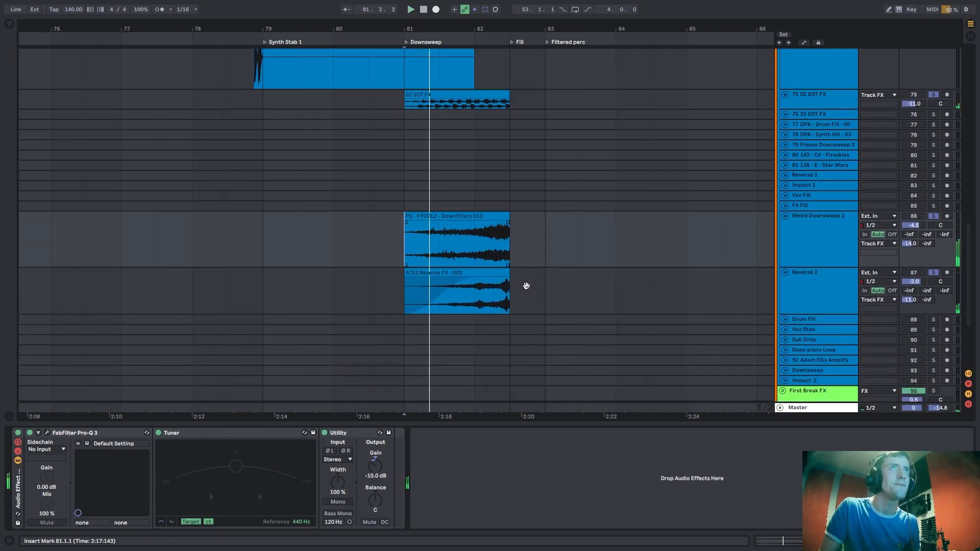
scroll(485, 215, "up", 2)
scroll(490, 212, "up", 1)
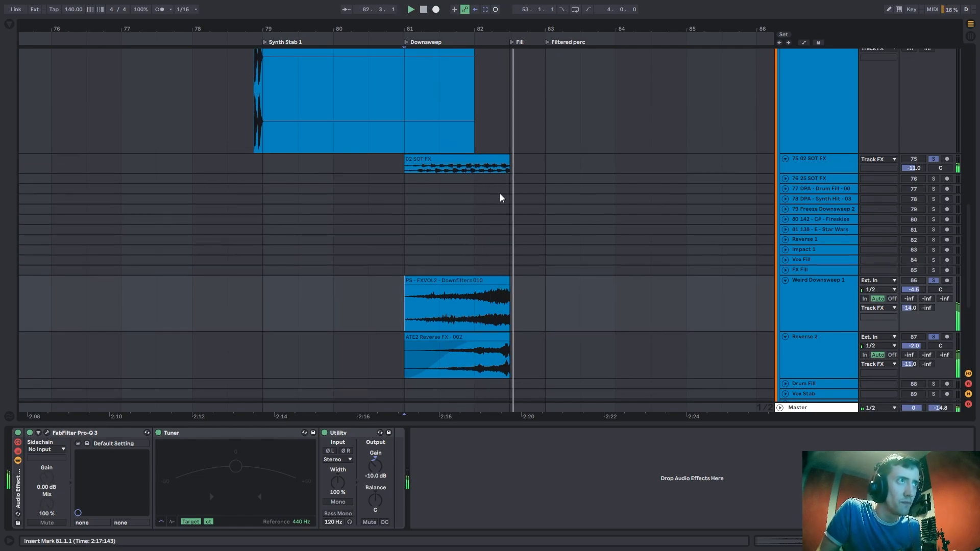
Solo the Remix Parts group alongside the soloed effects and play the downsweep section from bar 81.
scroll(431, 277, "up", 2)
scroll(424, 238, "up", 10)
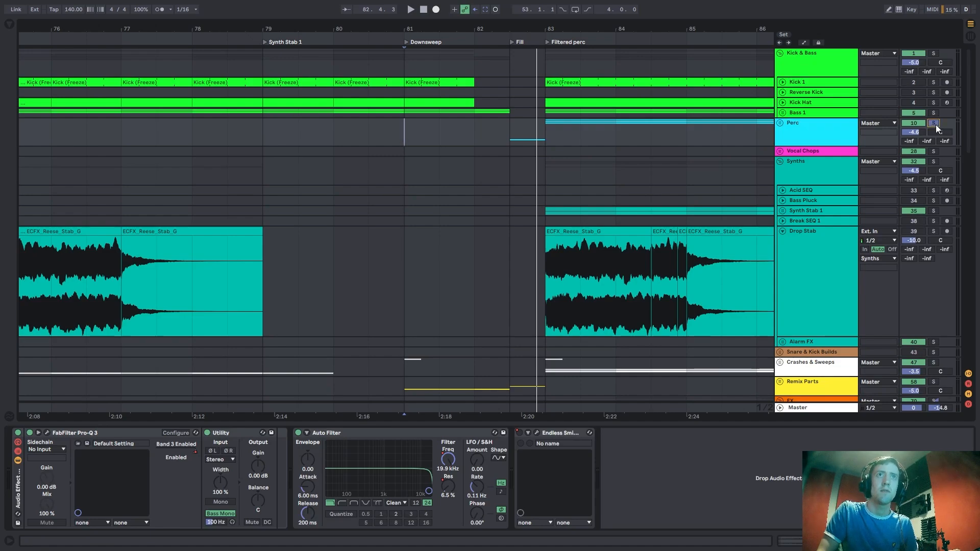
scroll(543, 222, "down", 5)
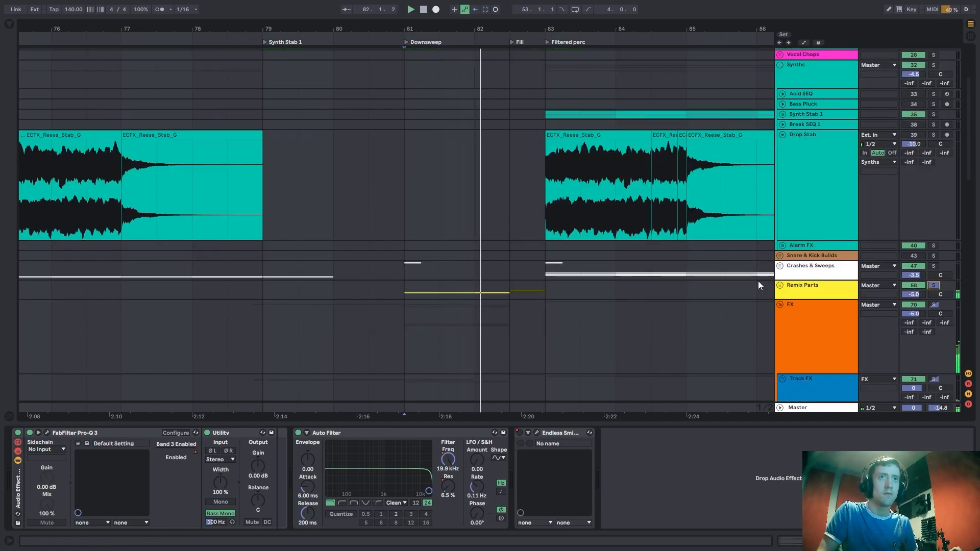
scroll(740, 261, "down", 3)
Unfold the Remix Parts and Vocal groups, then solo the inner Vocal track and play the fill from 82.3.1.
left_click(505, 249)
left_click(507, 242)
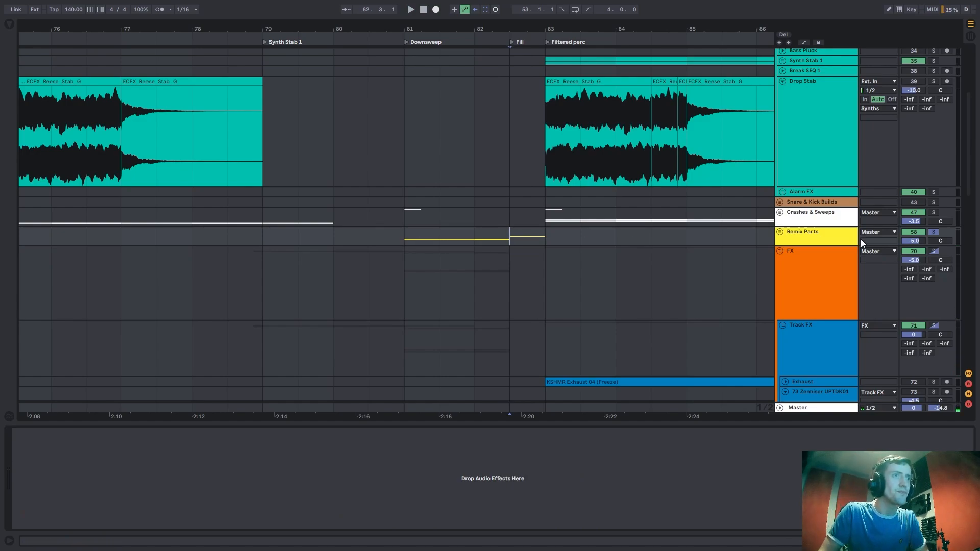
left_click(780, 233)
left_click(782, 246)
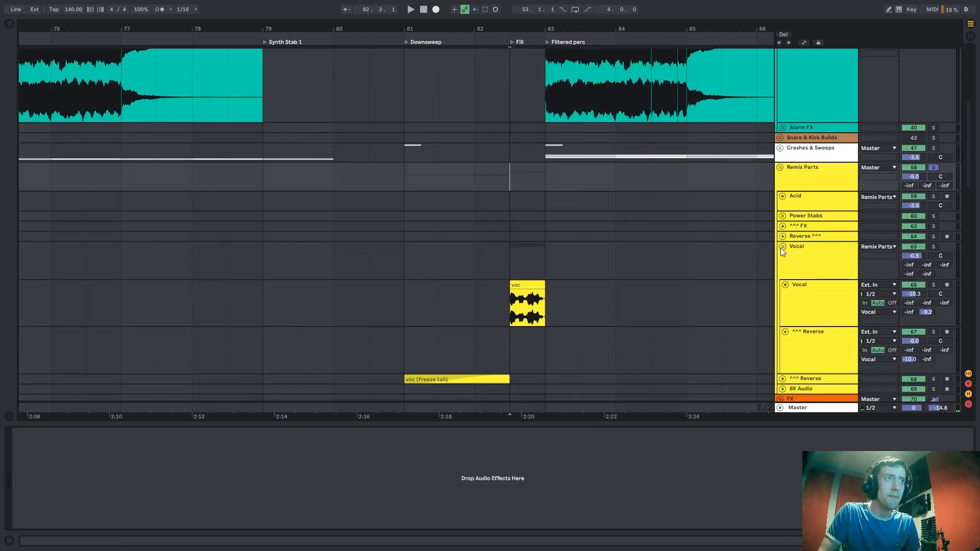
key("space")
scroll(856, 287, "down", 3)
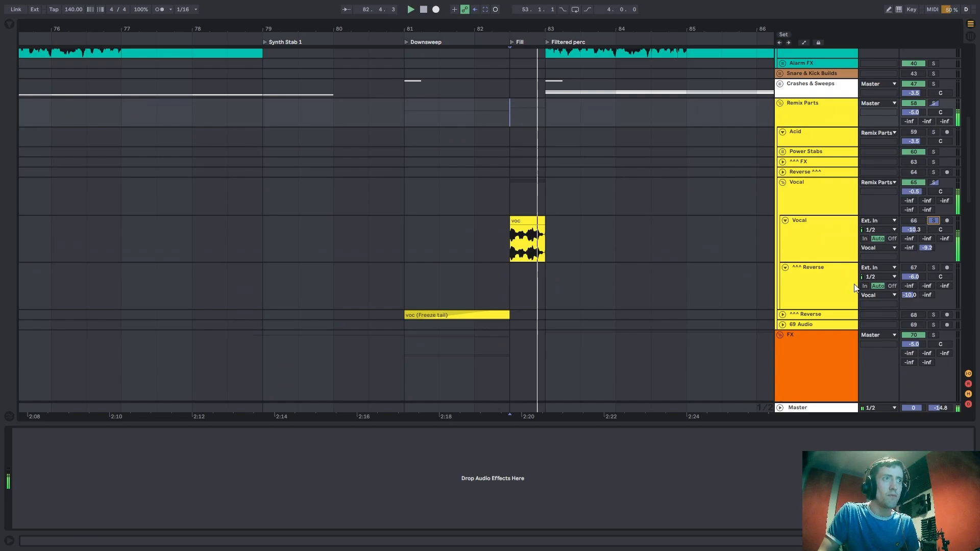
Unfold and enlarge the ^^^ Reverse track holding the voc freeze-tail clip, solo it and play it from bar 81.
left_click(770, 314)
scroll(815, 271, "down", 3)
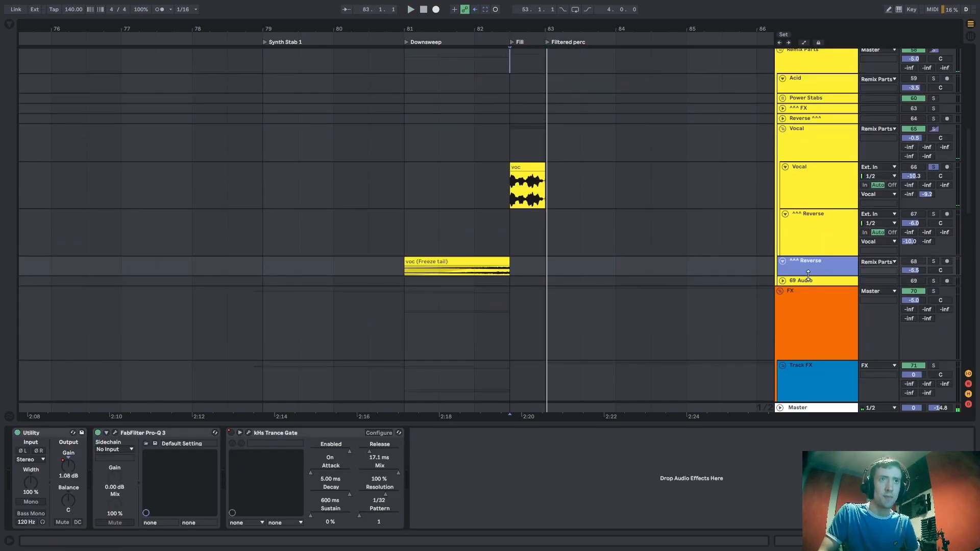
left_click_drag(808, 274, 808, 394)
left_click(421, 291)
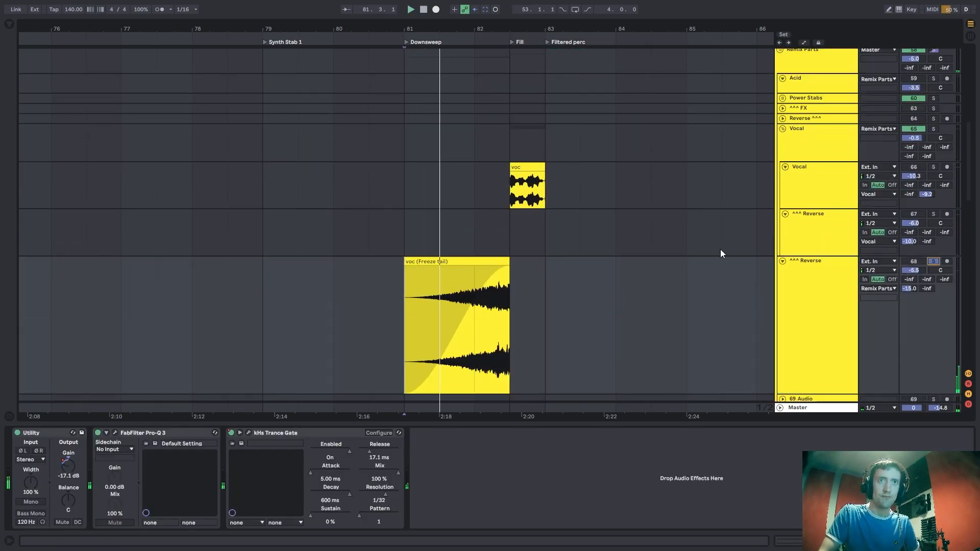
Open the kHs Trance Gate on the ^^^ Reverse track to examine it and close its window.
left_click(831, 285)
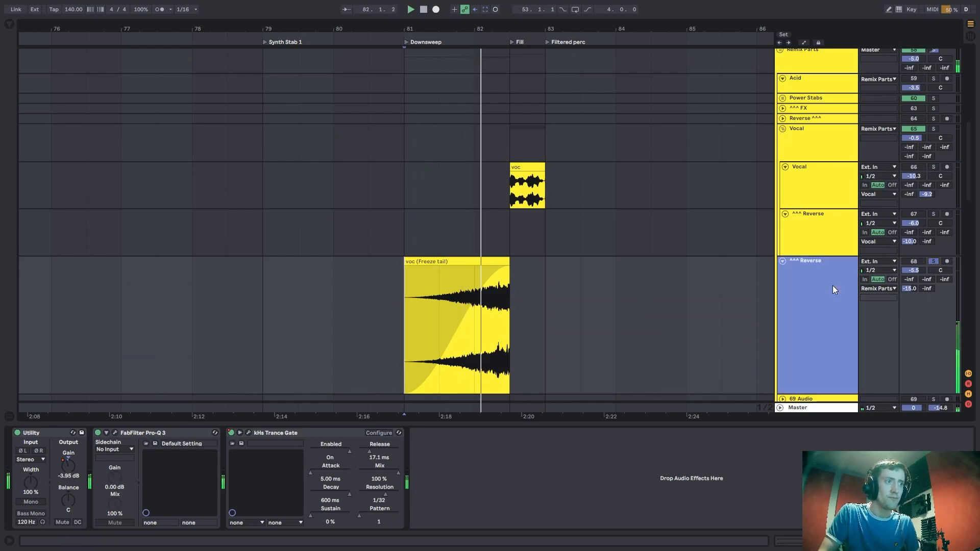
left_click(249, 433)
left_click_drag(411, 285, 350, 212)
left_click(413, 206)
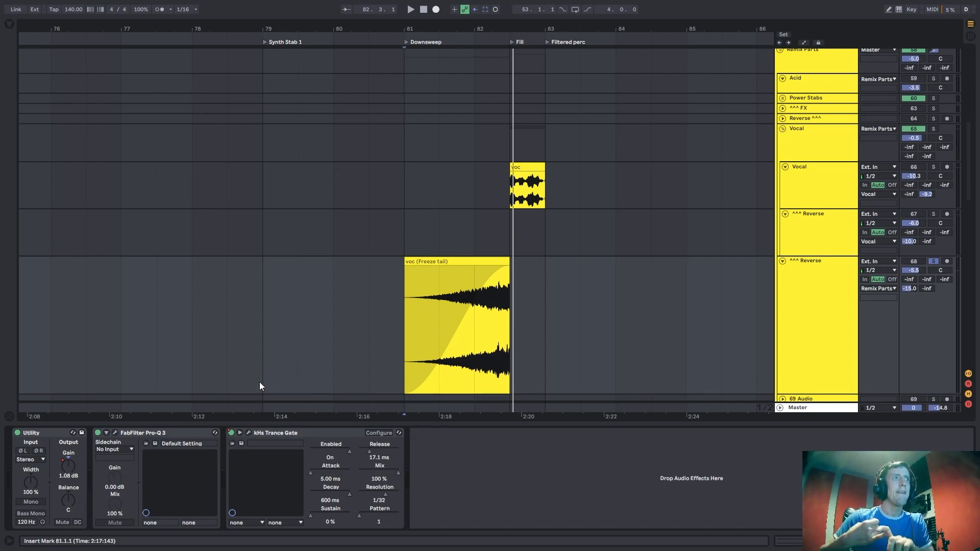
Reopen the kHs Trance Gate and audition the reversed vocal while viewing its step pattern.
left_click(248, 433)
key("space")
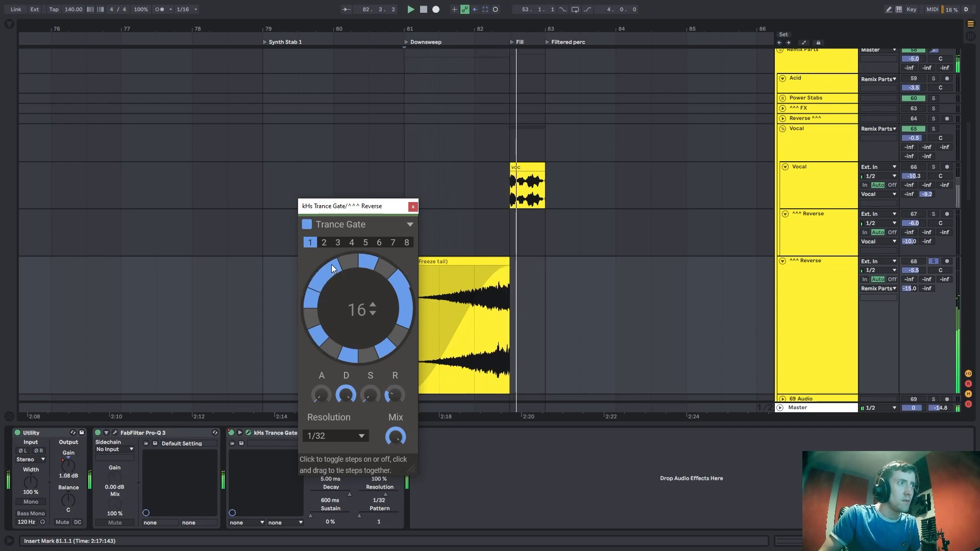
left_click(413, 208)
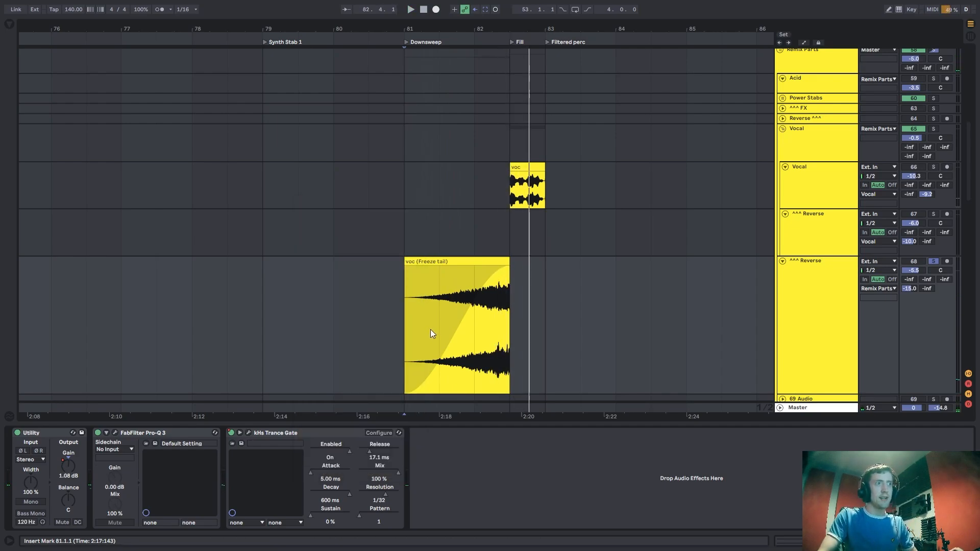
Bypass the kHs Trance Gate and audition the reversed vocal from bar 81 without the gating.
key("space")
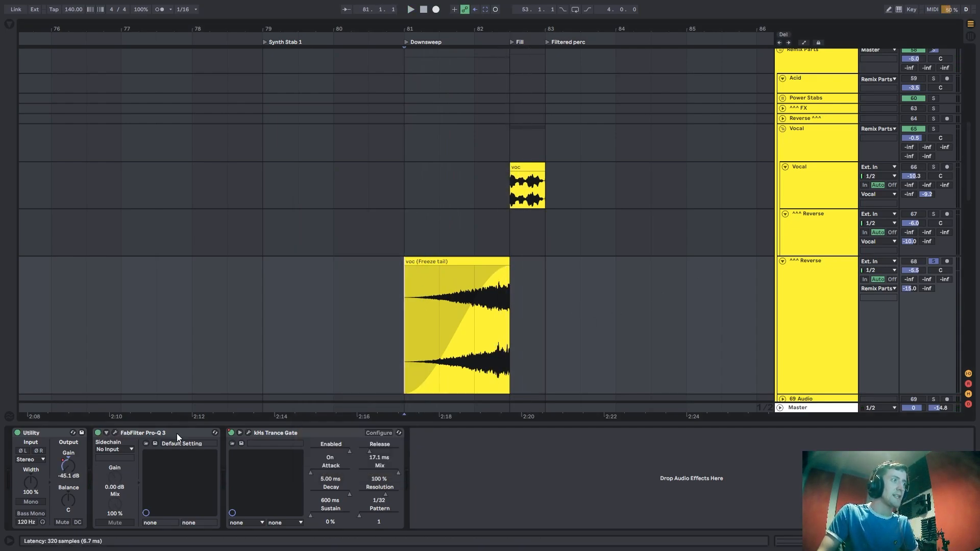
left_click(231, 433)
key("space")
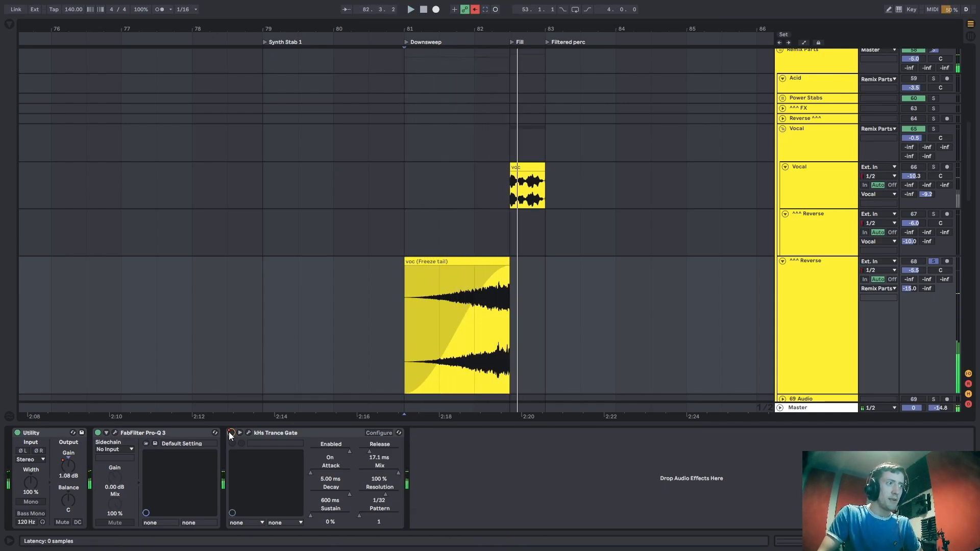
key("space")
Take the ^^^ Reverse track out of solo and place the insert marker at the voc clip's start, 82.3.1.
left_click(263, 143)
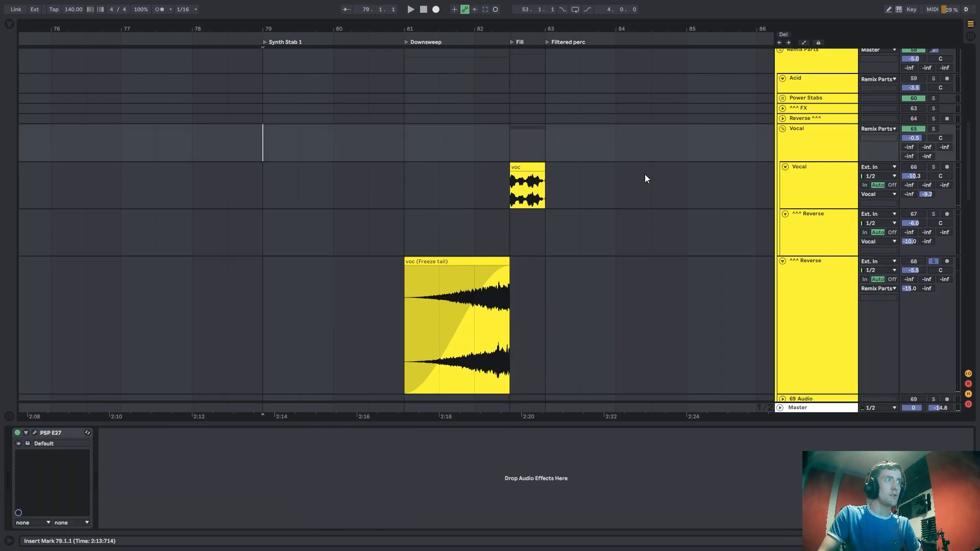
left_click(528, 190)
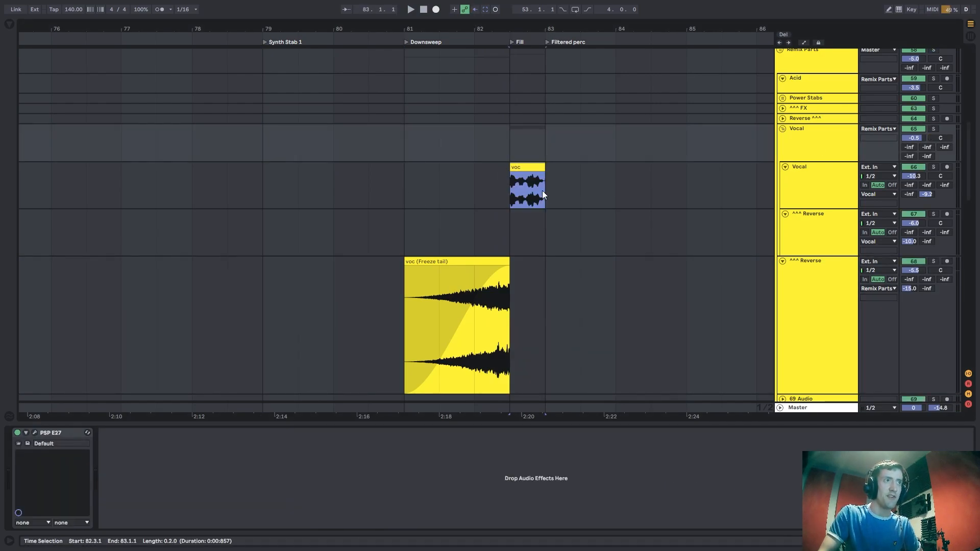
left_click(508, 204)
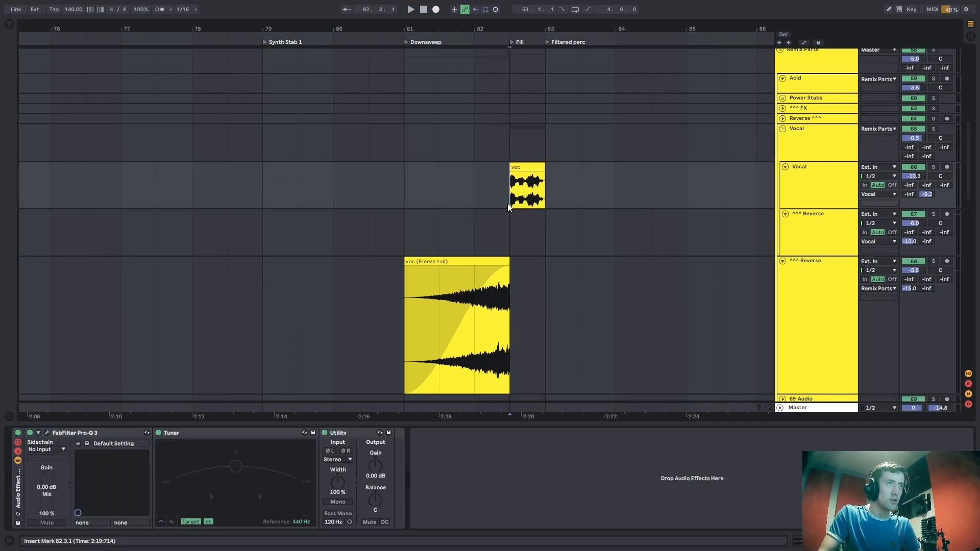
Play the full mix from Synth Stab 1 at bar 79 through the downsweep and set the insert marker to 82.3.1.
scroll(462, 243, "down", 2)
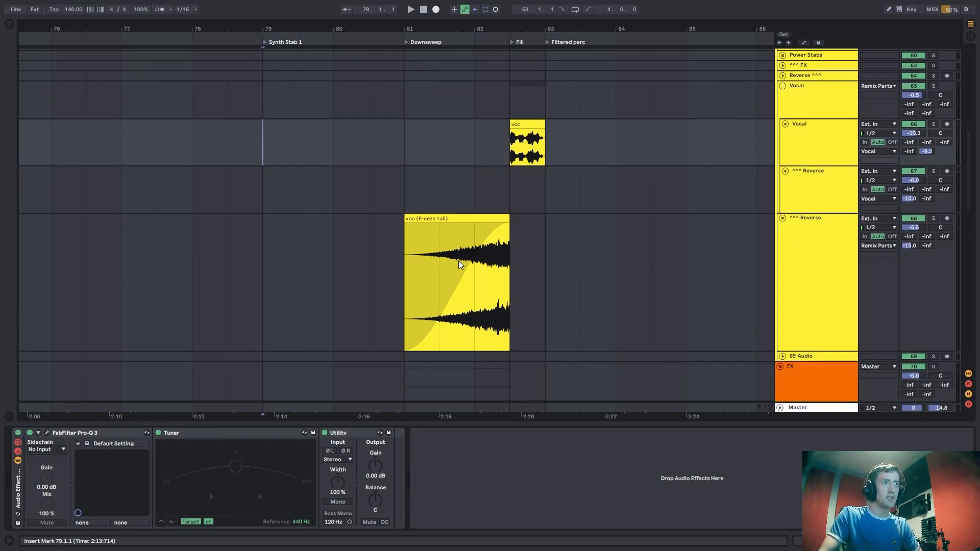
left_click(262, 189)
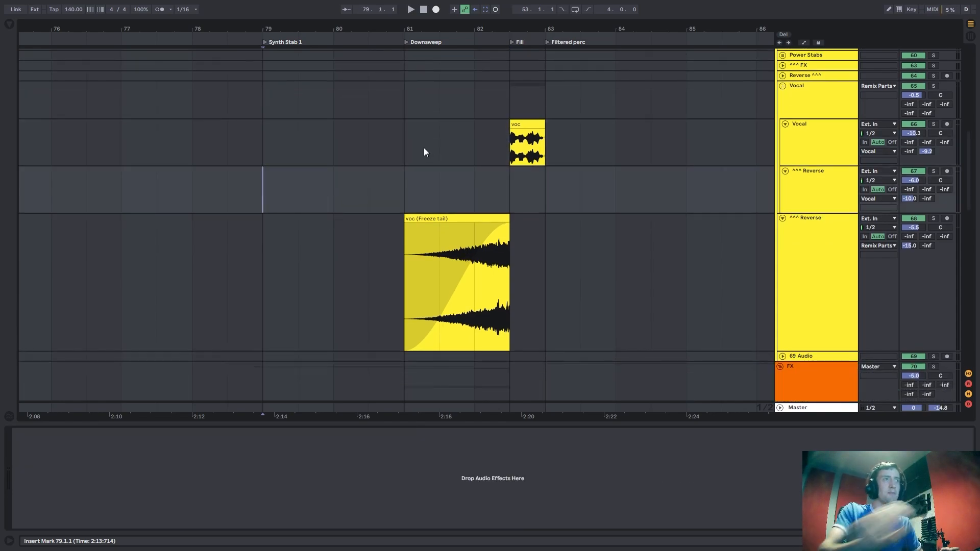
key("space")
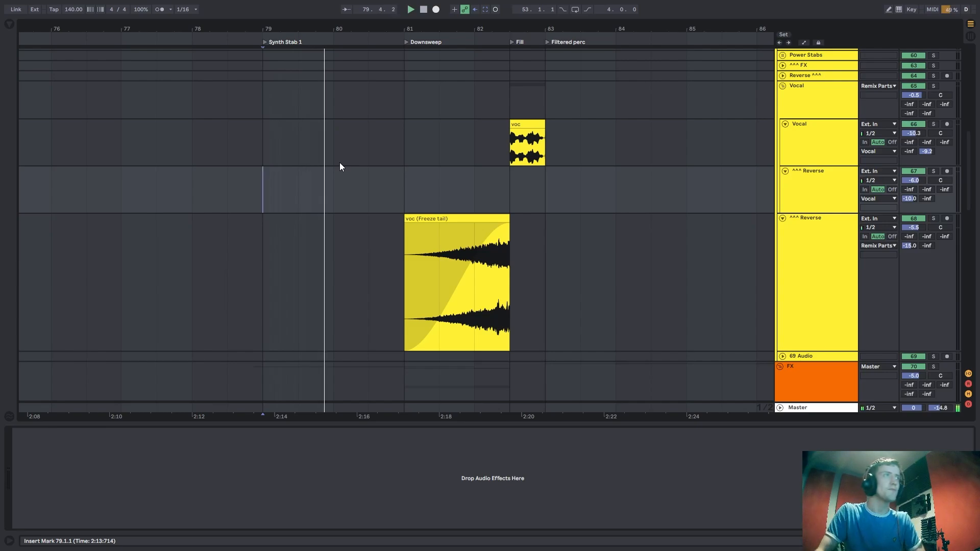
left_click_drag(426, 29, 400, 32)
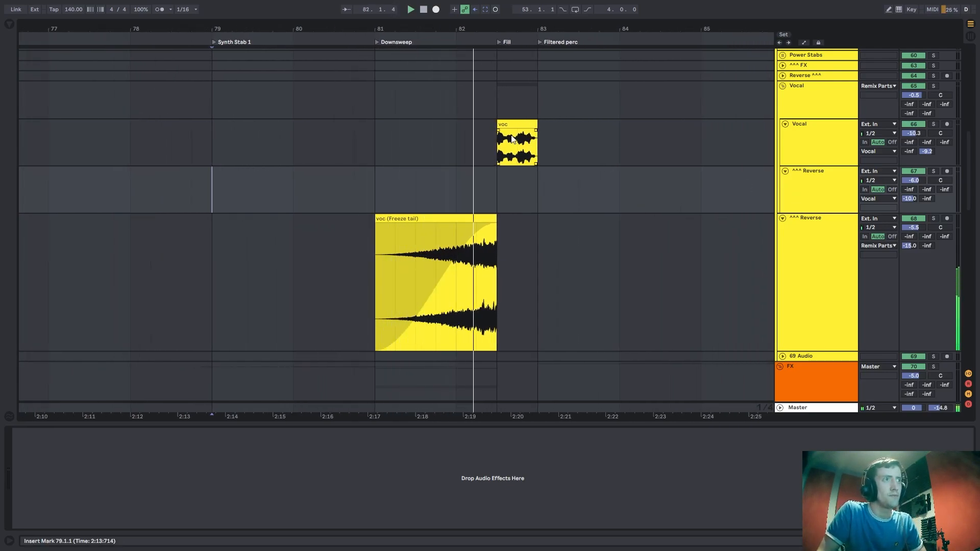
left_click(499, 182)
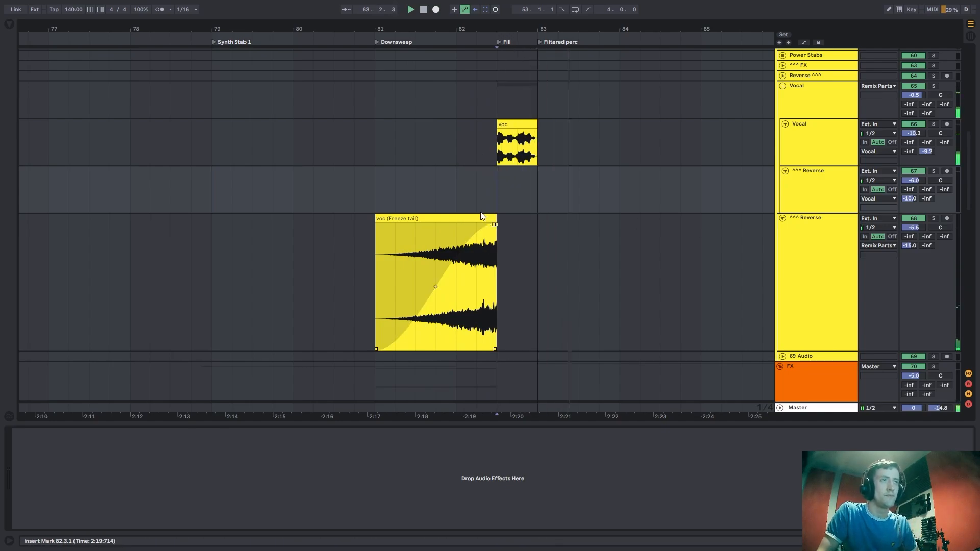
Collapse the Vocal group and stop playback.
left_click(796, 235)
left_click(808, 179)
left_click(783, 86)
left_click_drag(790, 118, 791, 108)
key("space")
Find the Exhaust track in the Track FX group, unfold it and place the insert marker at its clip's start, 83.1.1.
scroll(596, 99, "up", 9)
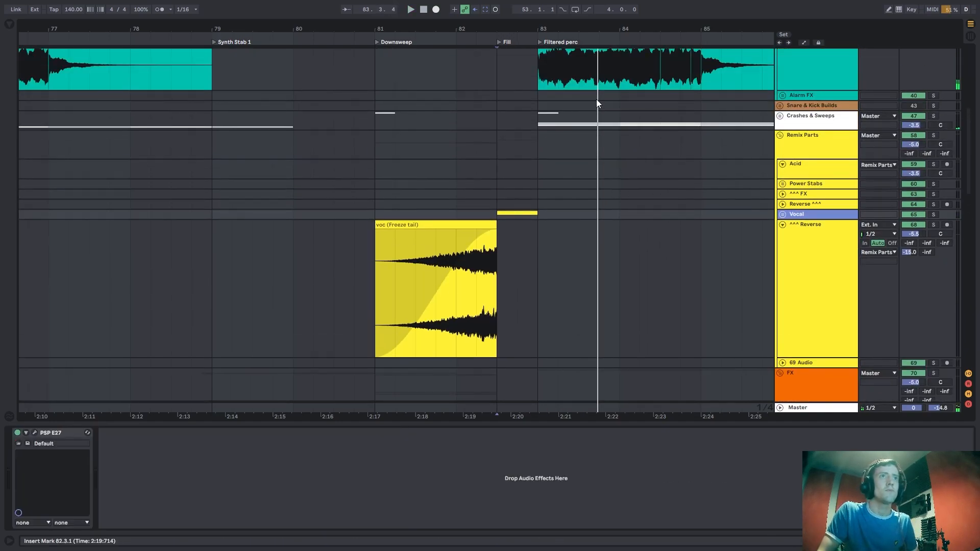
left_click(553, 175)
scroll(692, 176, "down", 8)
scroll(566, 263, "down", 6)
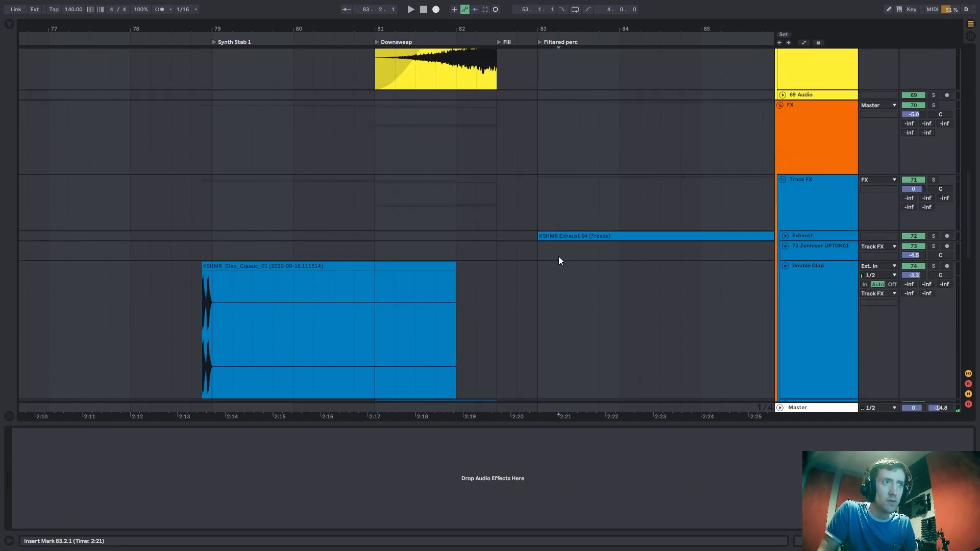
left_click(638, 237)
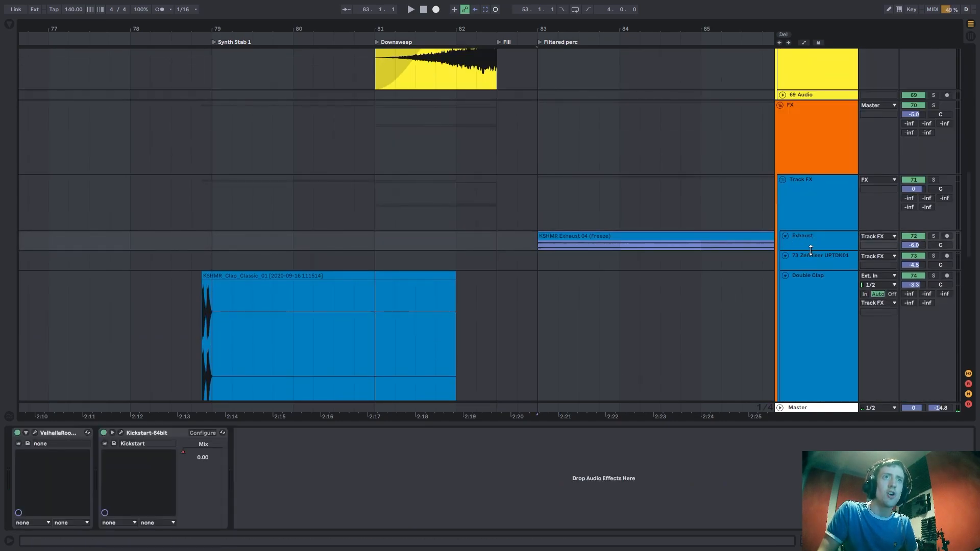
left_click(785, 235)
left_click_drag(574, 32, 432, 7)
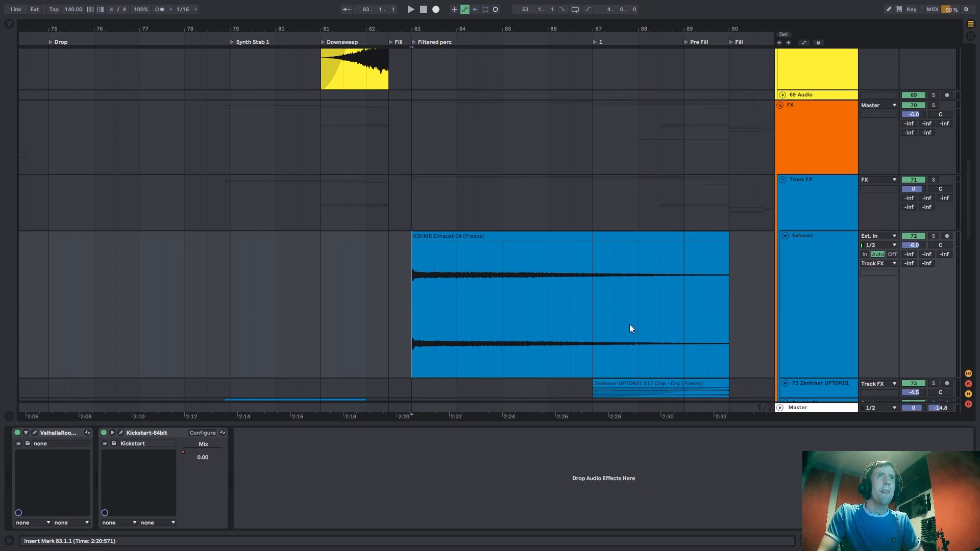
Solo the Exhaust track, audition the KSHMR Exhaust 04 clip from 83.1.1 and return the insert marker to its start.
left_click(826, 285)
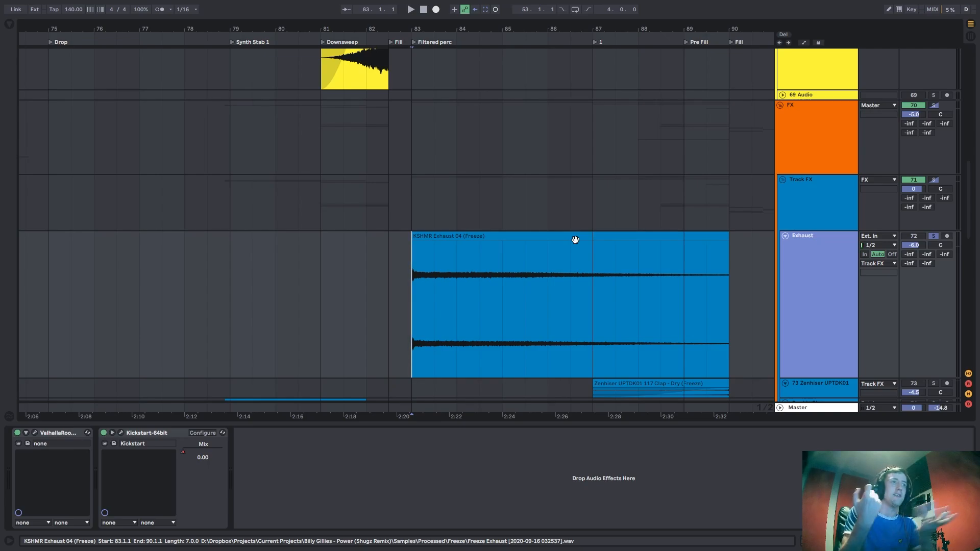
key("space")
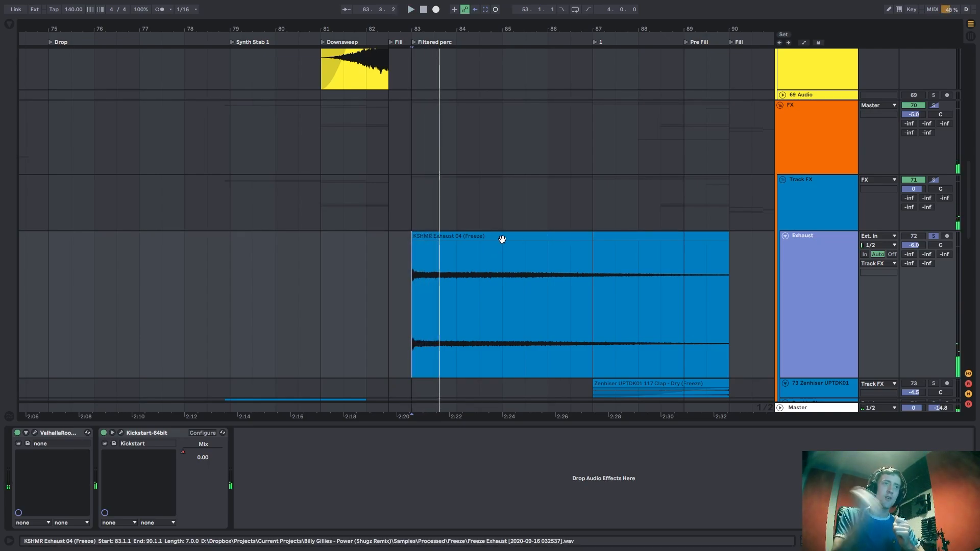
scroll(449, 276, "up", 20)
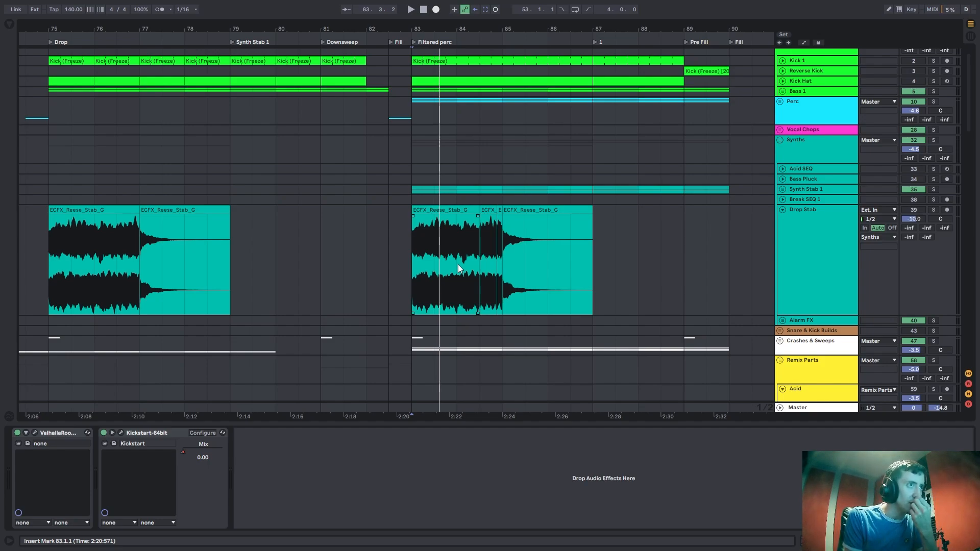
scroll(458, 264, "down", 20)
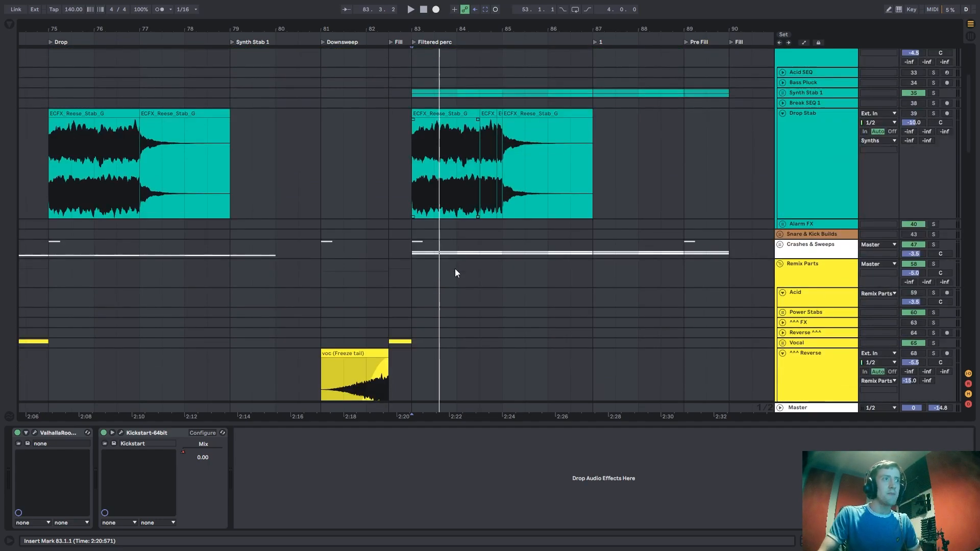
left_click(423, 345)
left_click(822, 314)
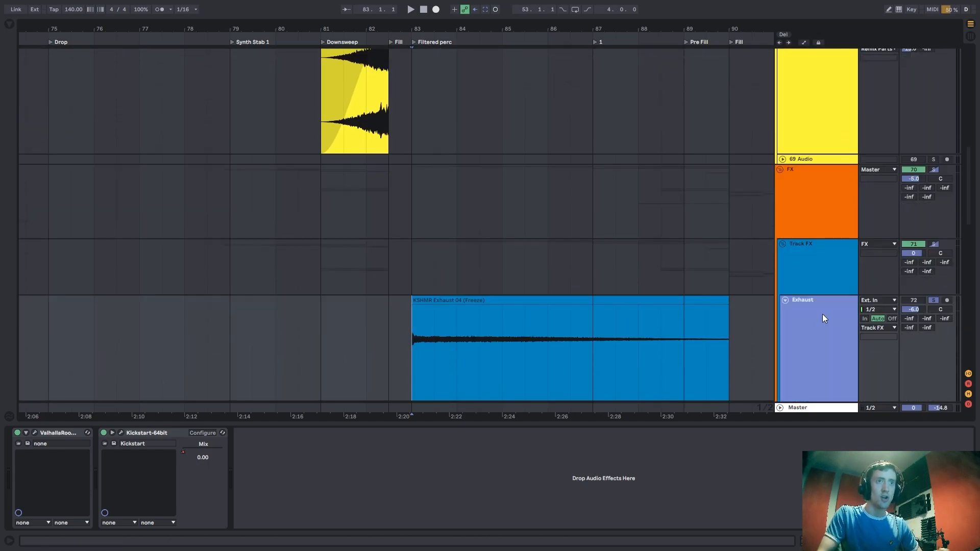
left_click(412, 338)
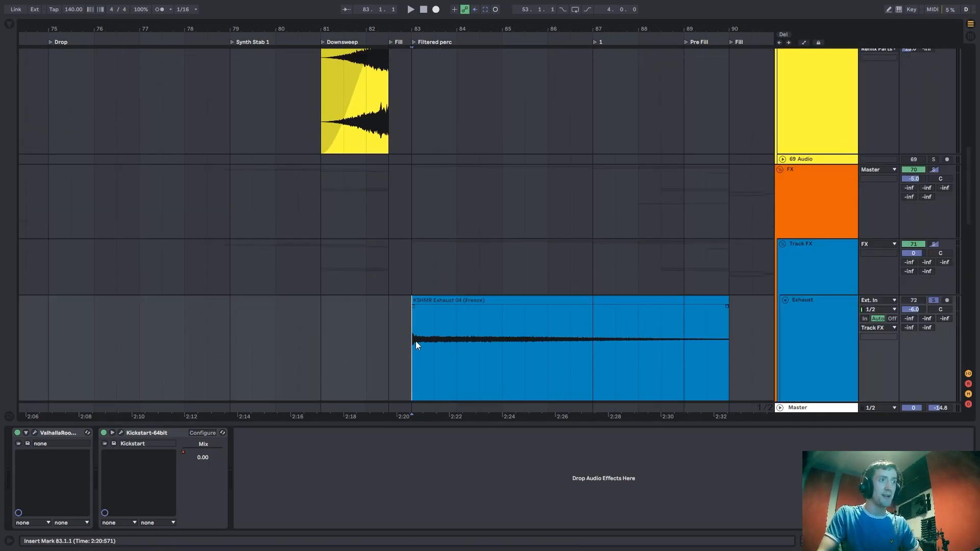
Play from 83.1.1 with the Kick & Bass and Perc groups soloed alongside the Exhaust track.
scroll(416, 341, "up", 3)
scroll(438, 321, "up", 12)
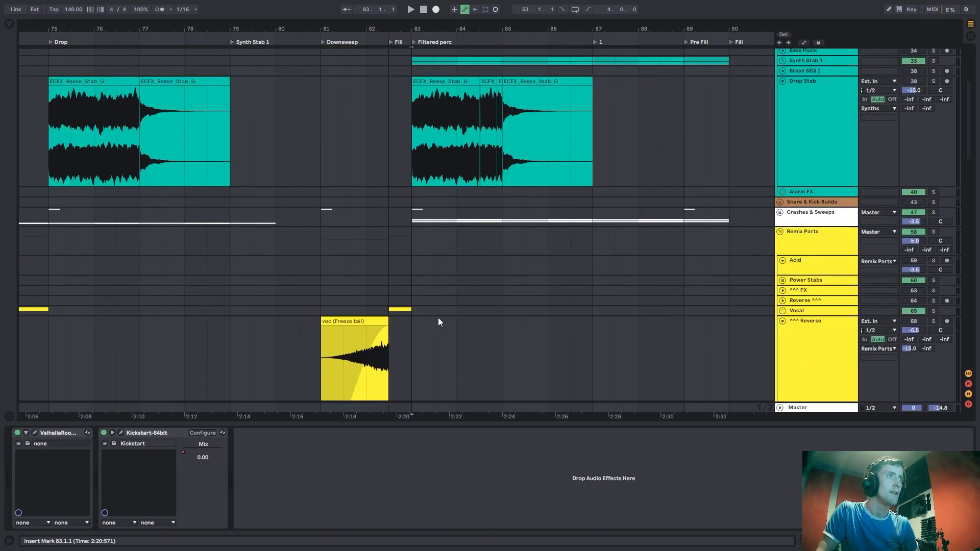
key("space")
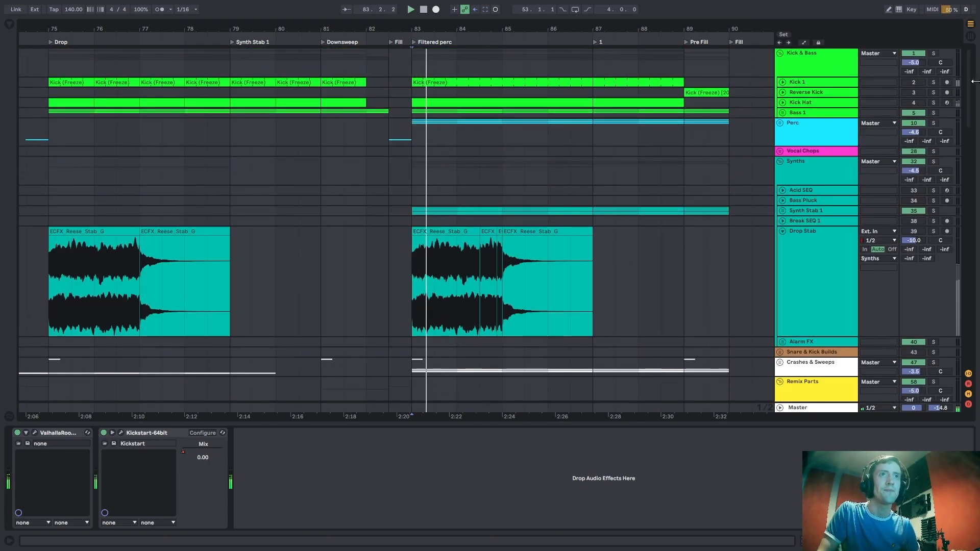
left_click(933, 123)
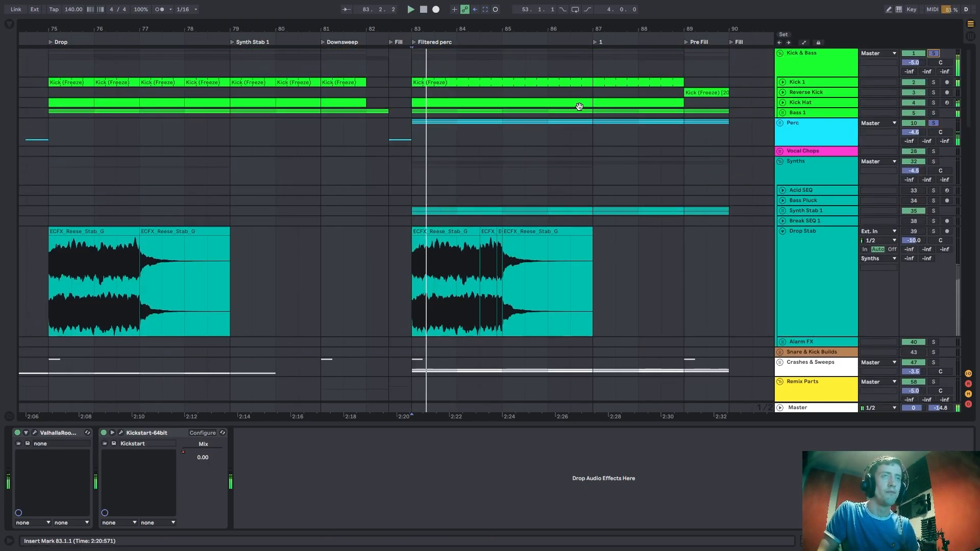
scroll(546, 122, "down", 3)
scroll(546, 122, "down", 10)
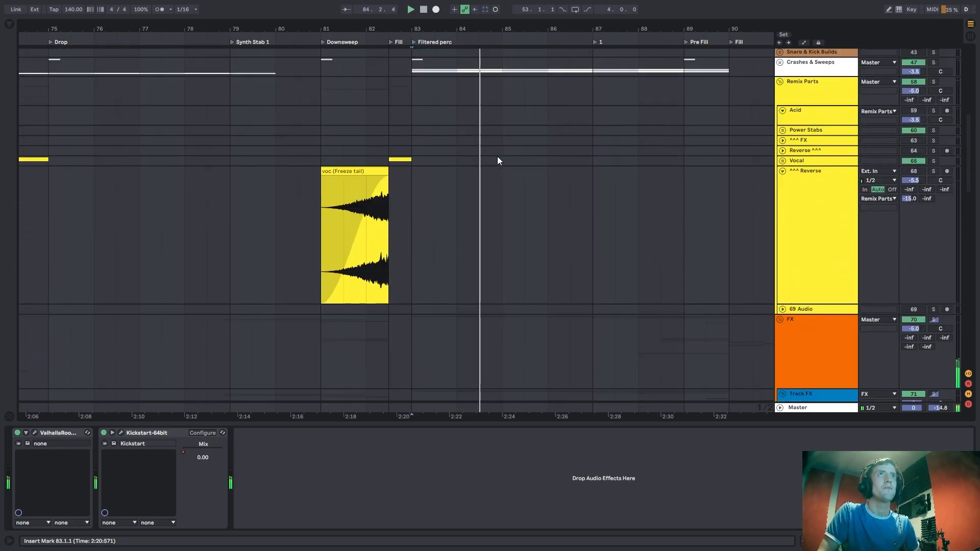
Stop playback, collapse the Exhaust track and reset the insert marker to 83.1.1.
scroll(454, 193, "down", 8)
left_click(792, 276)
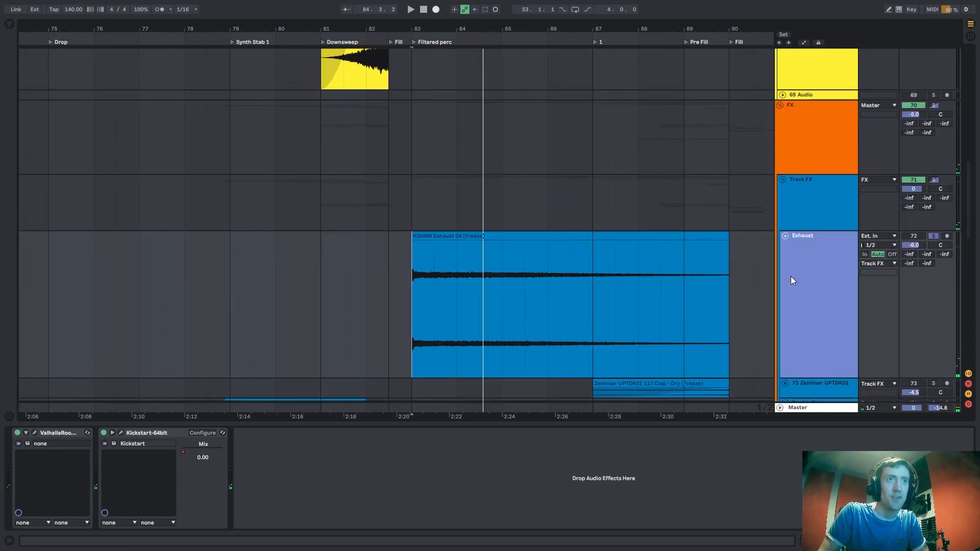
key("u")
scroll(445, 174, "down", 3)
left_click(412, 176)
scroll(411, 176, "down", 4)
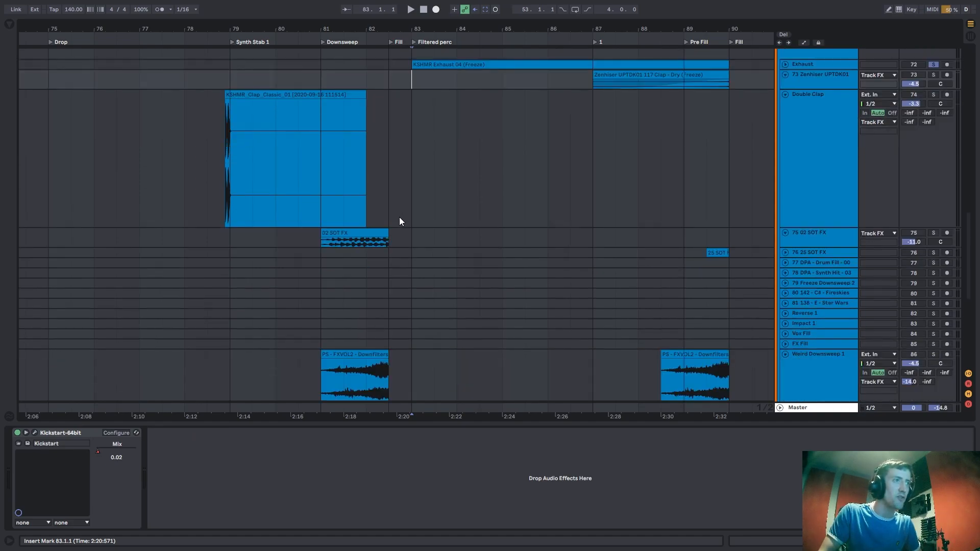
Take the Exhaust track out of solo and play the full mix from 83.1.1.
left_click(399, 216)
left_click(414, 208)
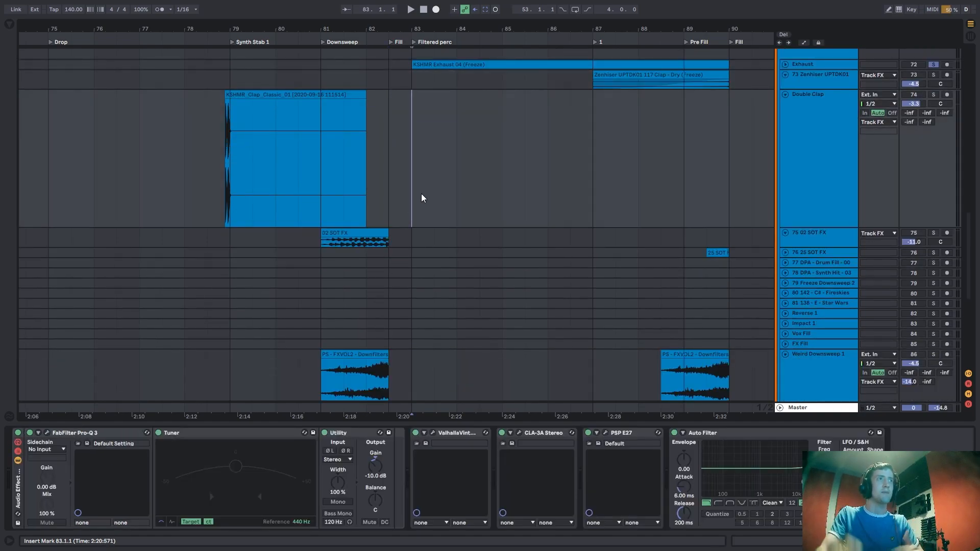
scroll(411, 201, "down", 5)
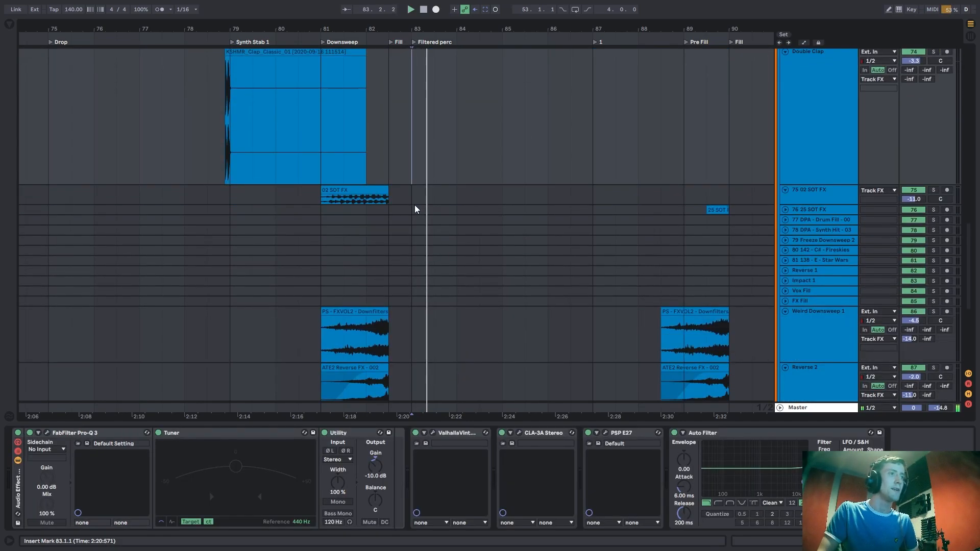
Stop playback and collapse the Weird Downsweep 1 and Reverse 2 tracks.
left_click(344, 284)
scroll(702, 247, "down", 3)
left_click(805, 212)
key("u")
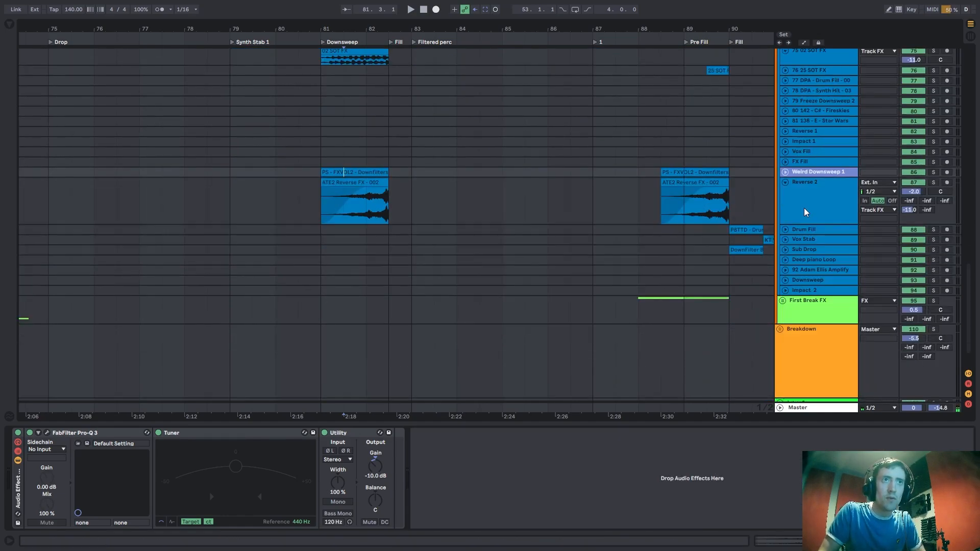
left_click(805, 212)
key("u")
Solo the Drop Stab track and audition its chopped ECFX_Reese_Stab_G clips from 83.1.1.
left_click_drag(968, 307, 955, 97)
left_click(419, 249)
left_click(936, 181)
key("space")
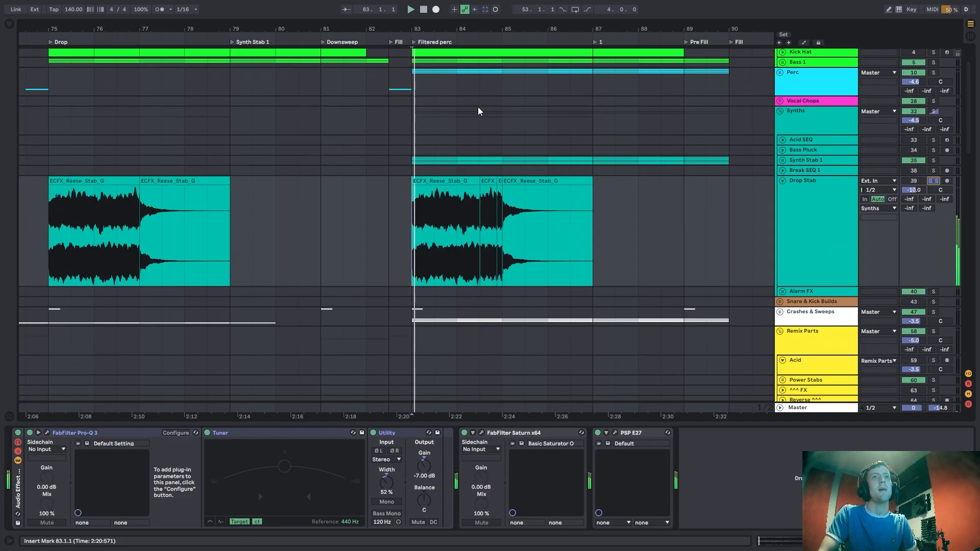
key("plus")
left_click_drag(433, 28, 433, 15)
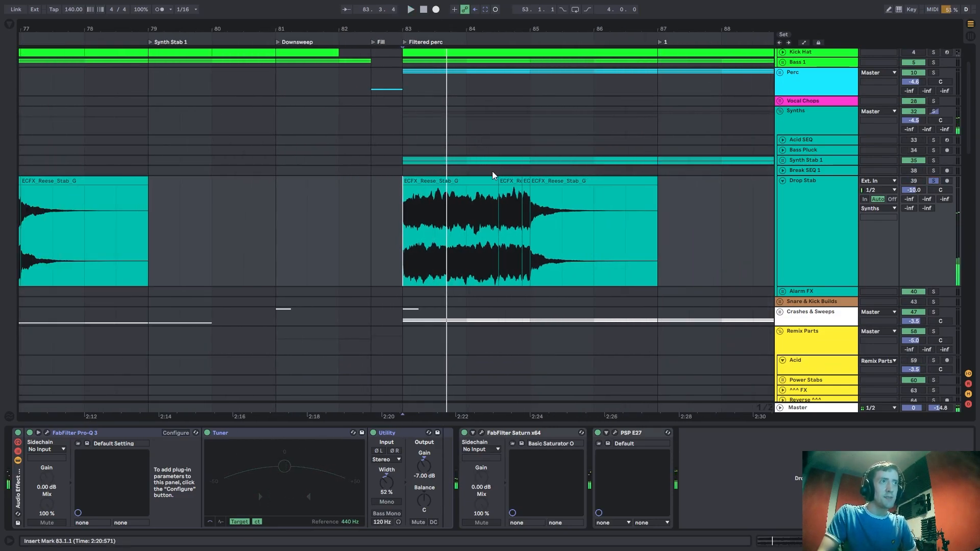
Extend the first ECFX_Reese_Stab_G clip at bar 83 over the chops to 88.1.1, audition it uncut, and undo the extension.
left_click_drag(498, 180, 722, 191)
key("space")
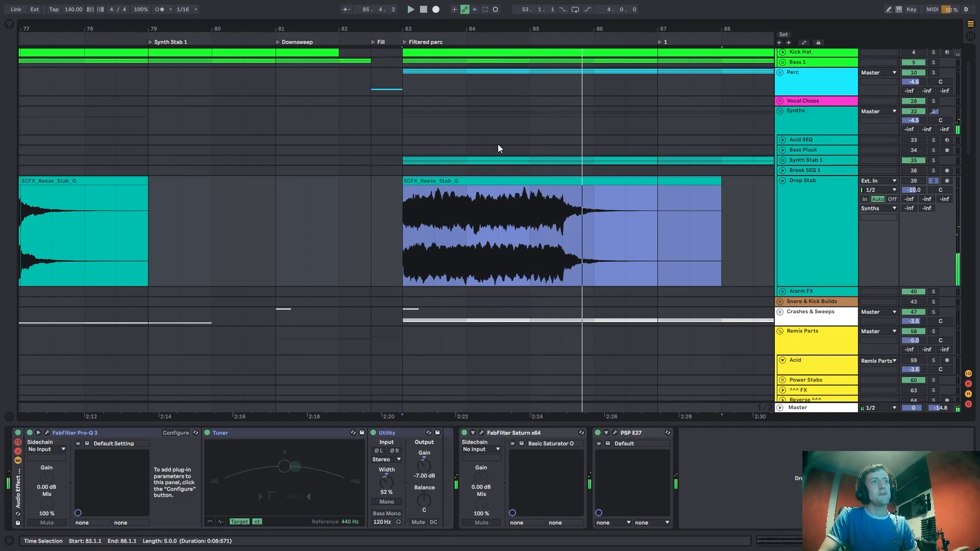
key("ctrl+z")
Open the ECFX_Reese_Stab_G chop at 84.3.1 in the clip view and resize the view so the arrangement stays visible.
left_click(475, 240)
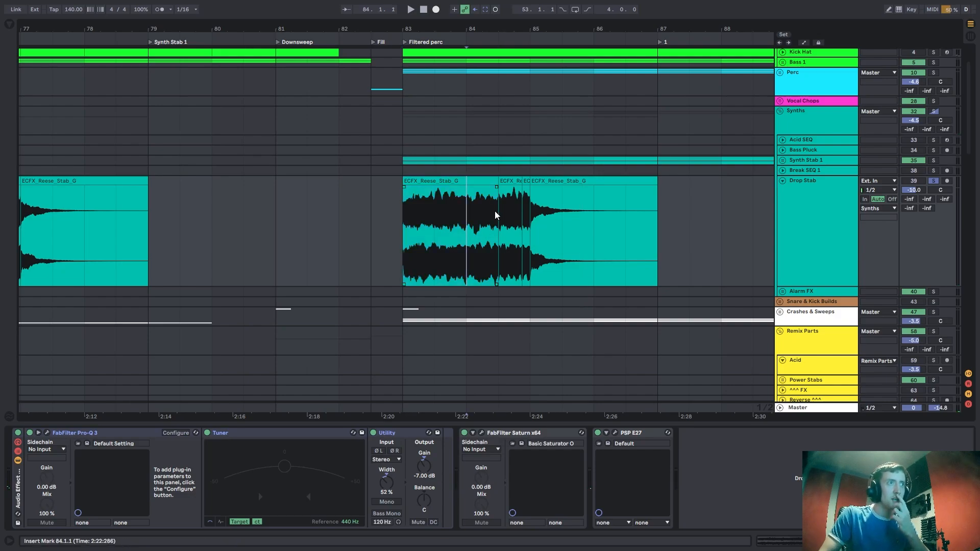
key("plus")
left_click(517, 182)
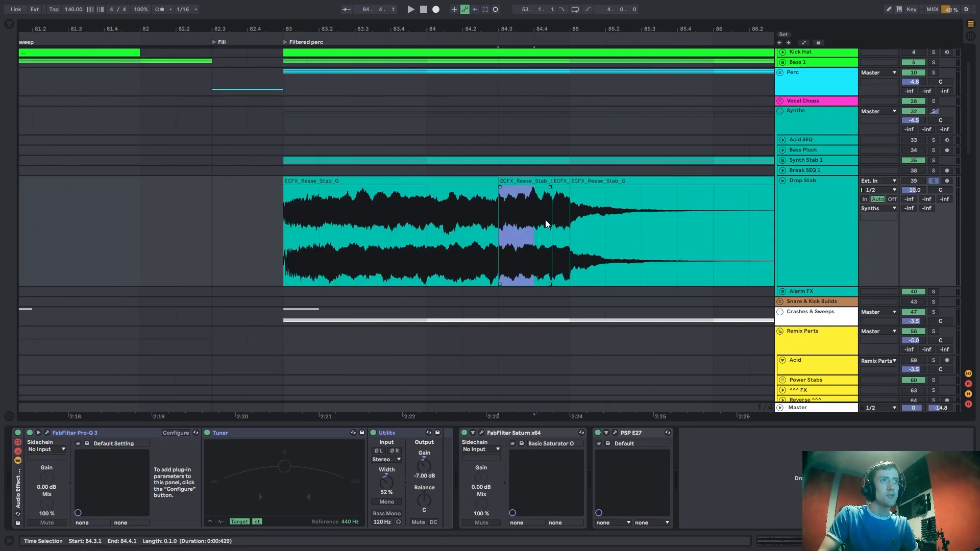
double_click(517, 182)
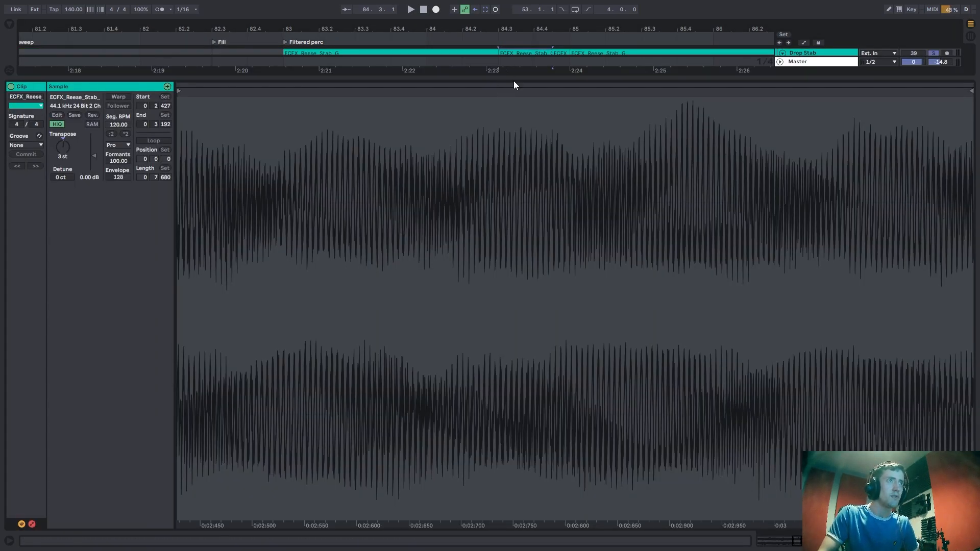
left_click_drag(516, 78, 520, 321)
left_click(528, 53)
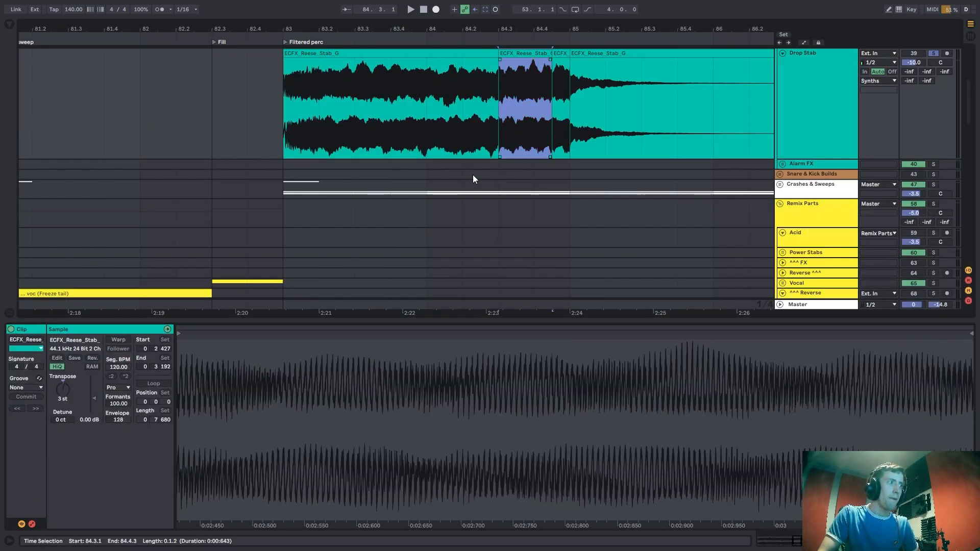
Compare the transpose settings of the ECFX_Reese_Stab_G chops from 83.1.1 through the tail clip at 85.1.1.
left_click(287, 105)
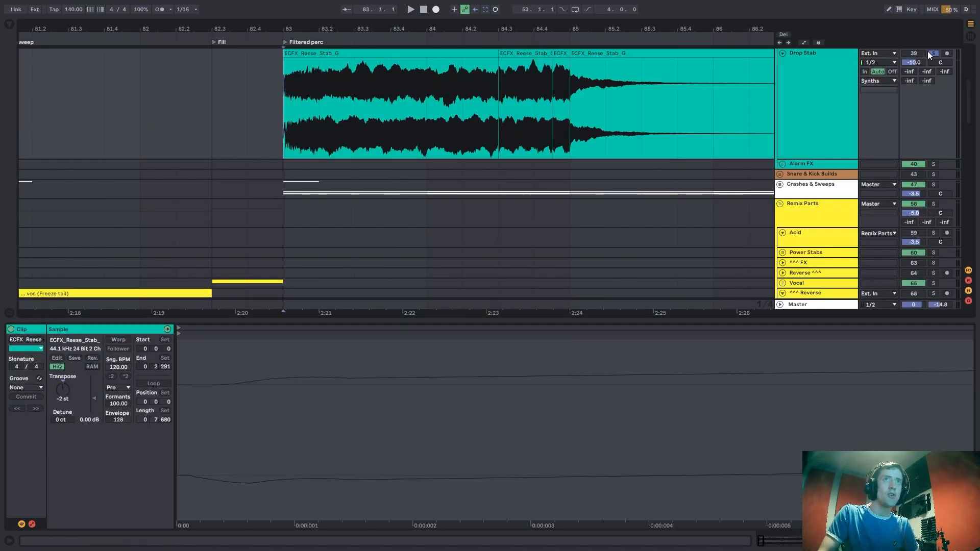
left_click(320, 54)
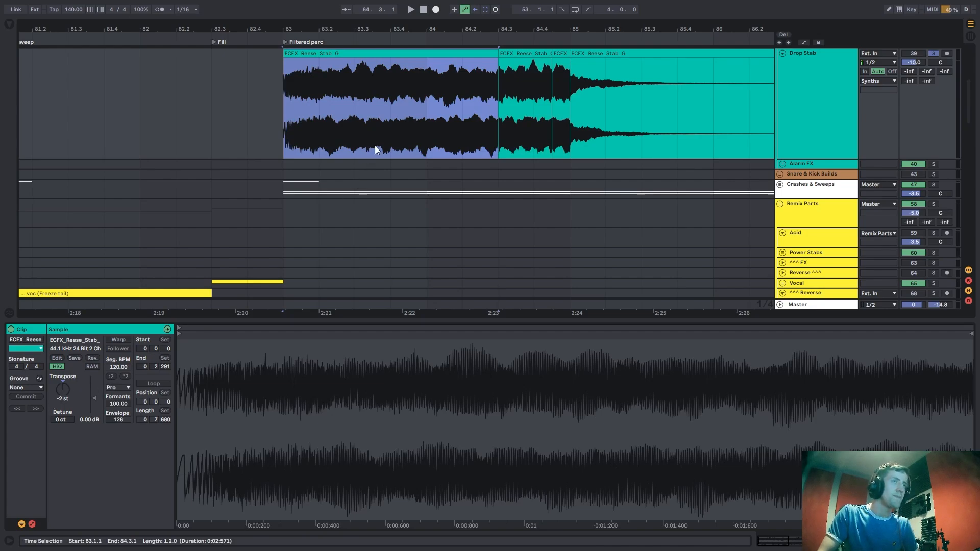
left_click(526, 61)
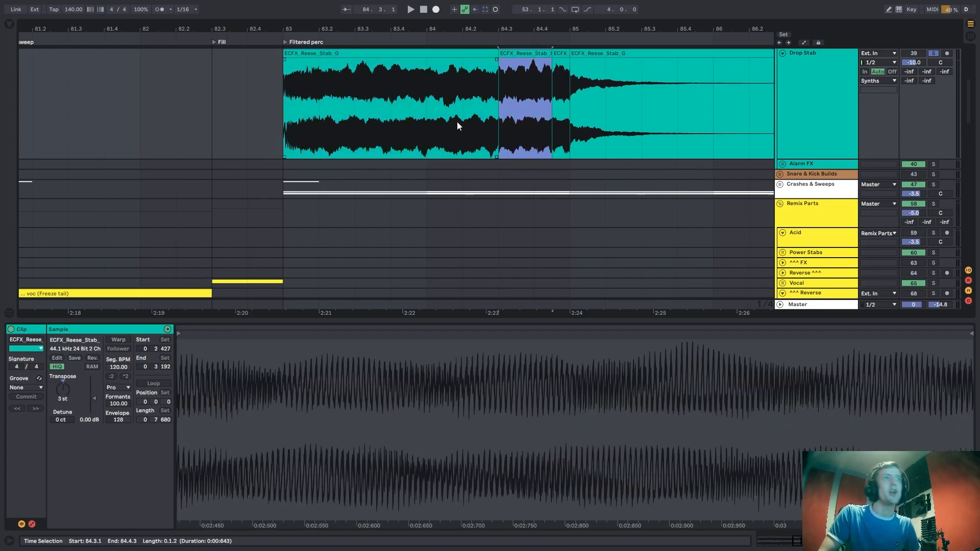
left_click(560, 94)
left_click(561, 94)
left_click(561, 53)
left_click_drag(572, 103, 606, 103)
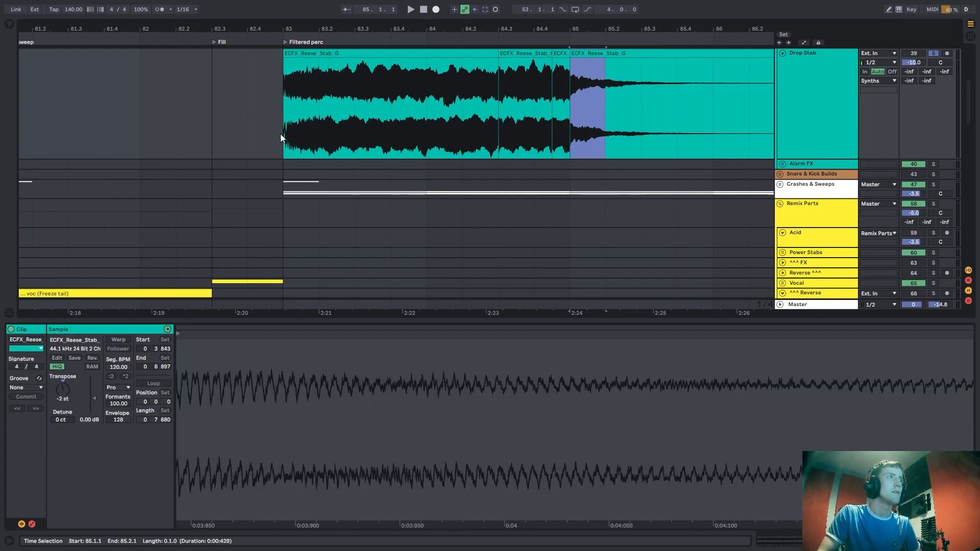
Audition the soloed, transposed Drop Stab chops from 83.1.1 through their tail.
left_click(280, 134)
scroll(883, 136, "up", 5)
key("space")
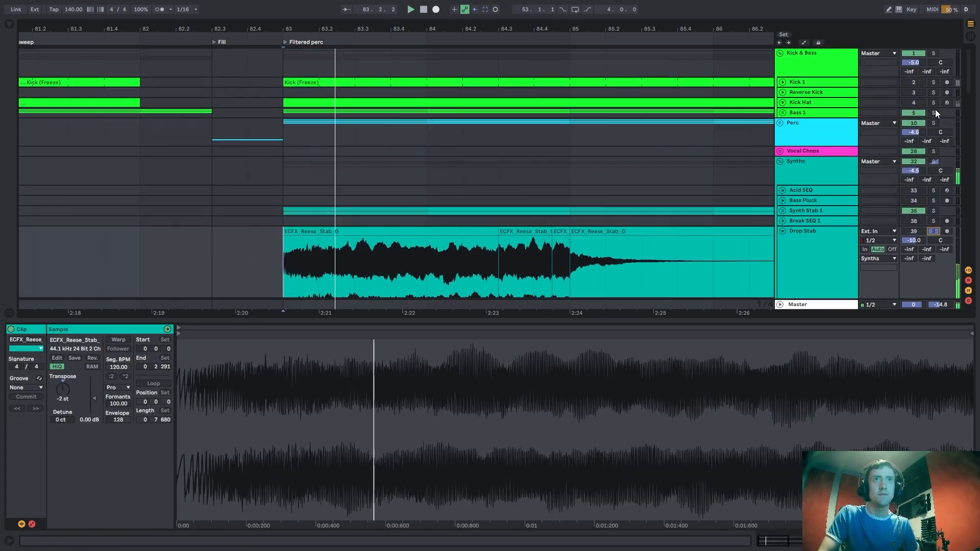
scroll(509, 168, "down", 3)
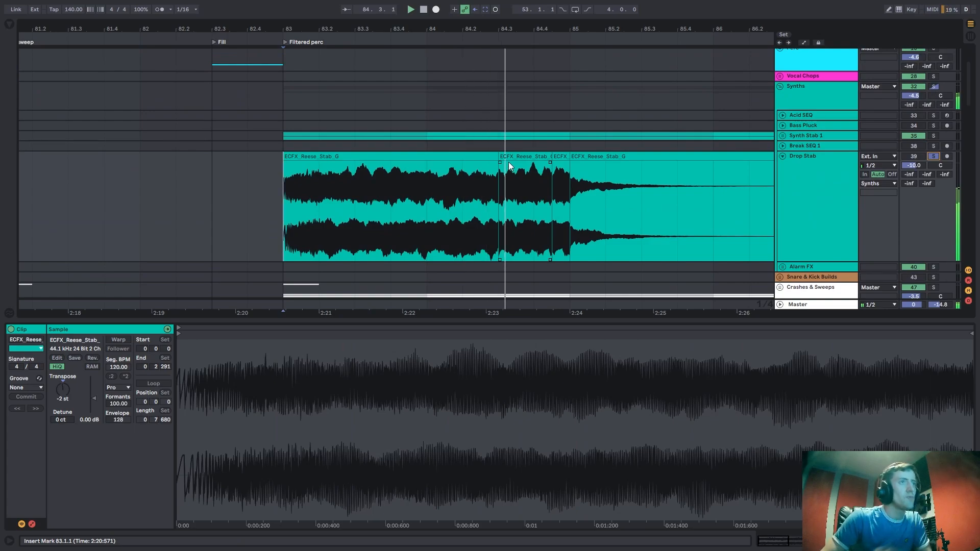
scroll(875, 201, "up", 3)
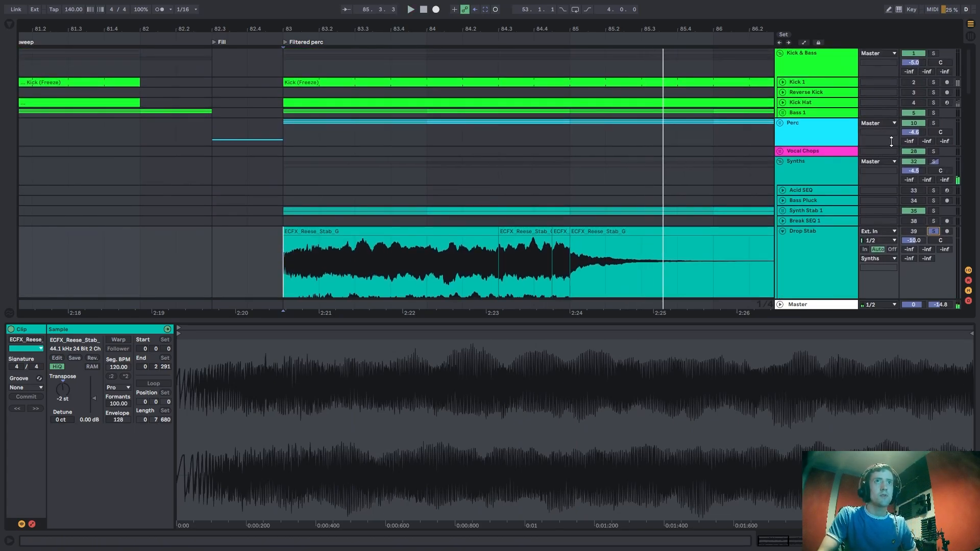
Take the Drop Stab track out of solo and play the full mix from the Downsweep at 81.1.1.
left_click(281, 135)
left_click_drag(312, 27, 486, 10)
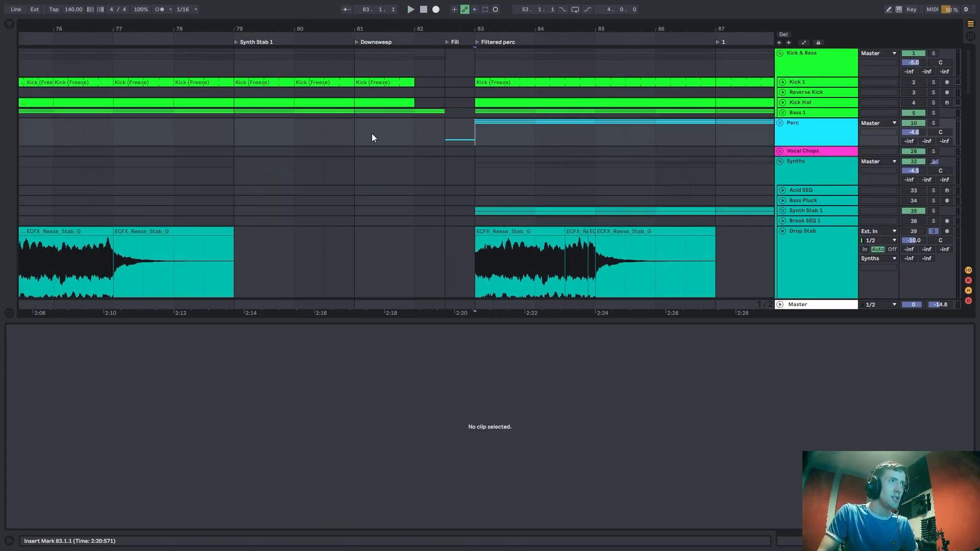
left_click(353, 127)
key("space")
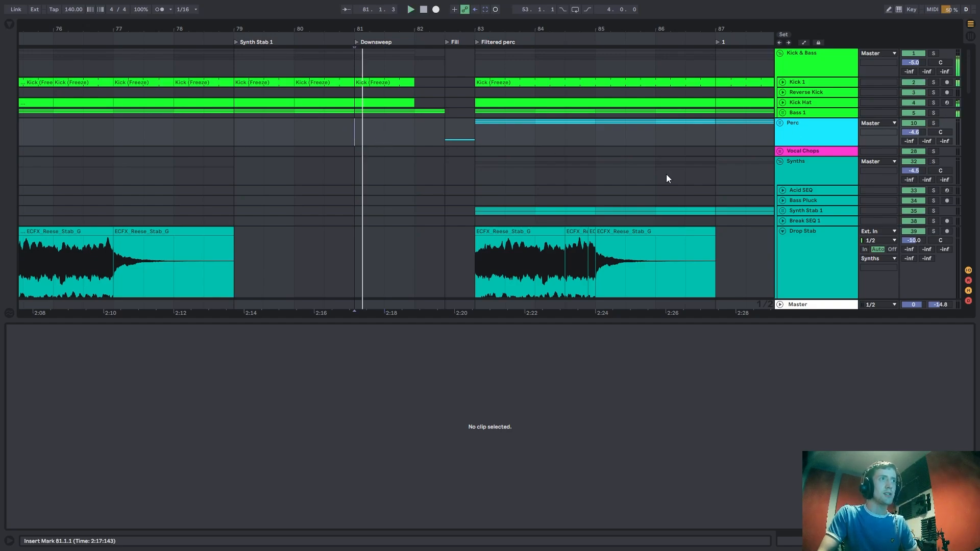
Fold the Synths and Kick & Bass groups and play the full mix from Filtered perc at 83.1.1.
left_click(823, 128)
left_click(816, 169)
key("u")
left_click(811, 129)
left_click(810, 52)
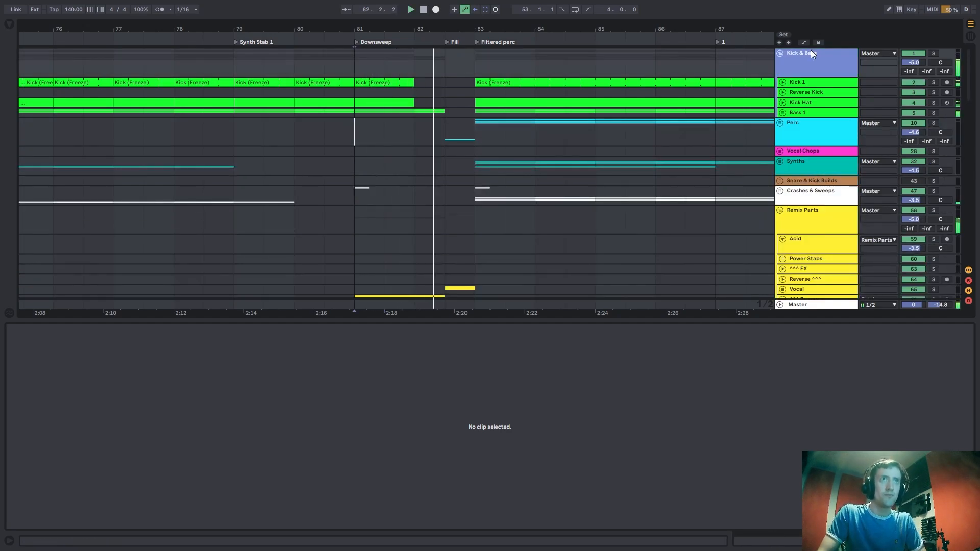
key("u")
left_click(468, 90)
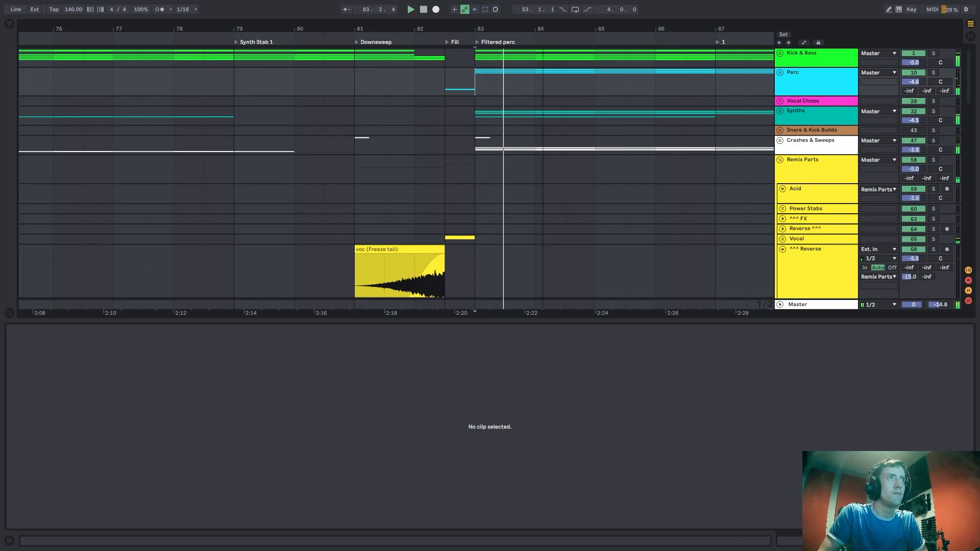
Fold the ^^^ Reverse track and collapse the Remix Parts group.
scroll(524, 123, "down", 2)
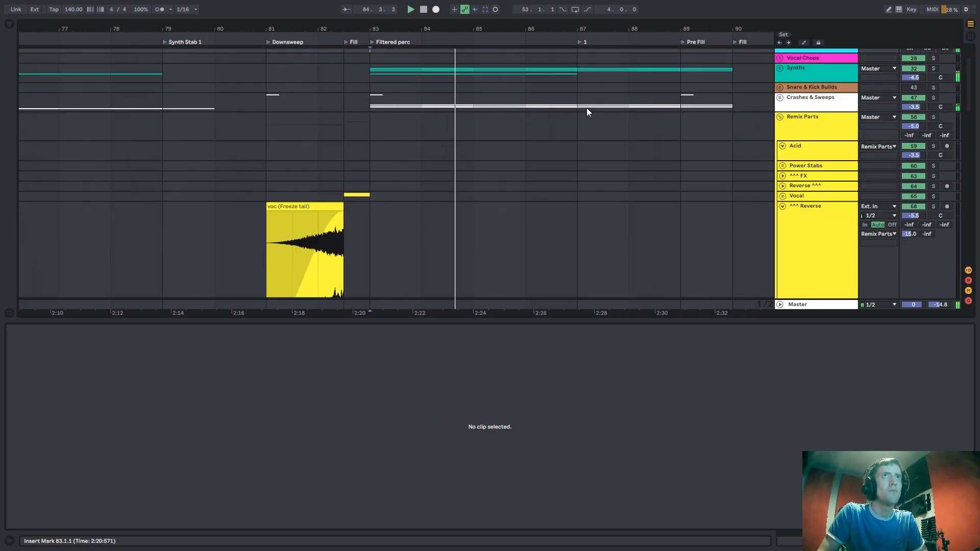
scroll(507, 152, "down", 2)
scroll(508, 150, "down", 1)
left_click(813, 151)
key("u")
scroll(813, 152, "up", 2)
left_click(815, 125)
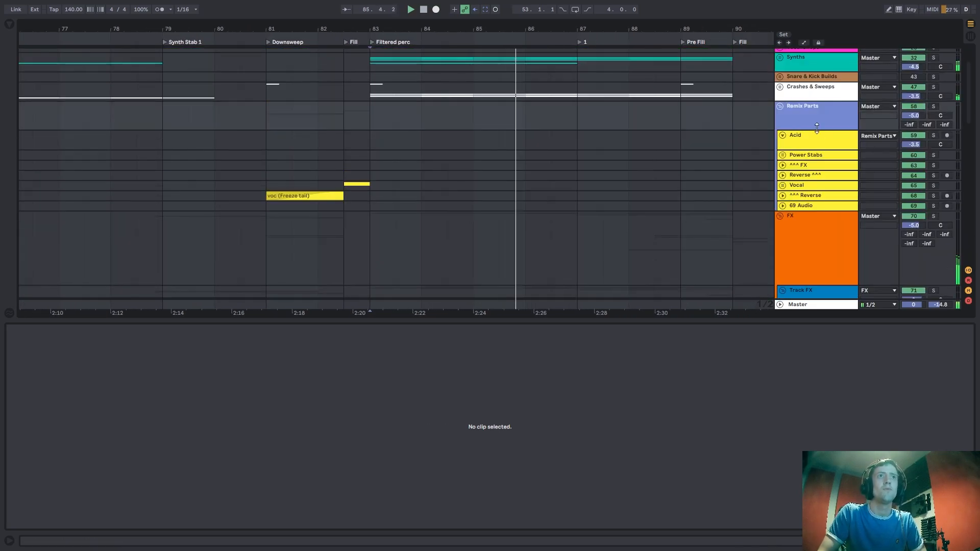
key("u")
Solo and unfold the Perc group, auditioning it through the Filtered perc section.
scroll(812, 128, "up", 1)
left_click(373, 73)
key("space")
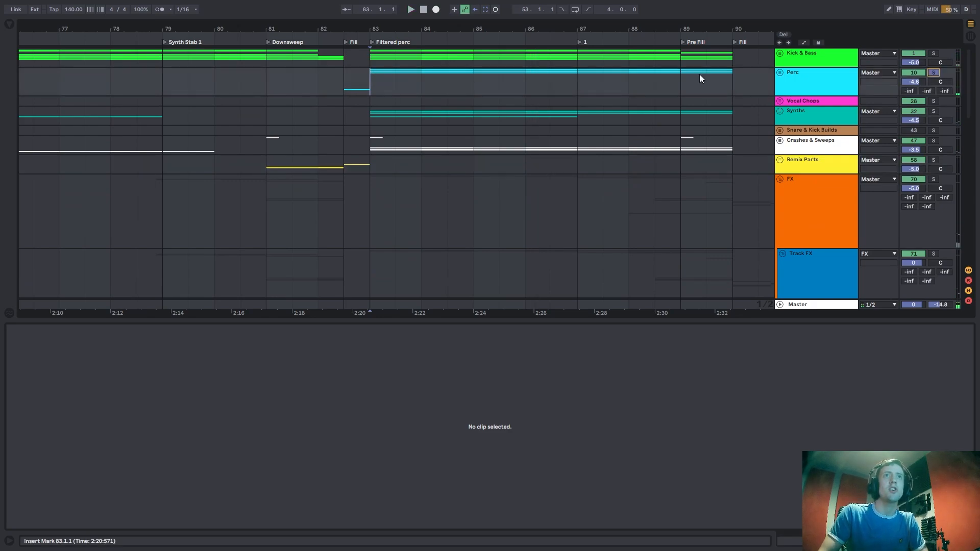
left_click(779, 72)
key("space")
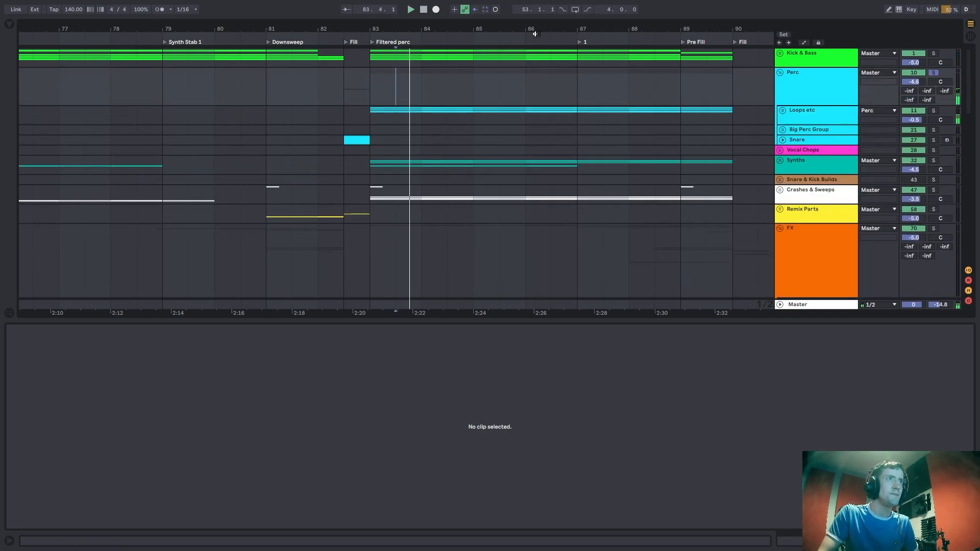
left_click_drag(529, 32, 481, 34)
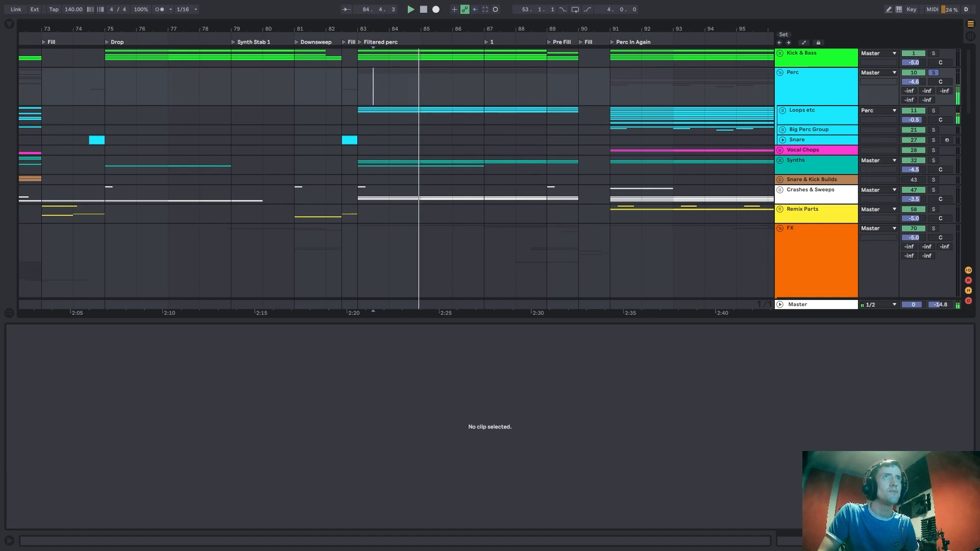
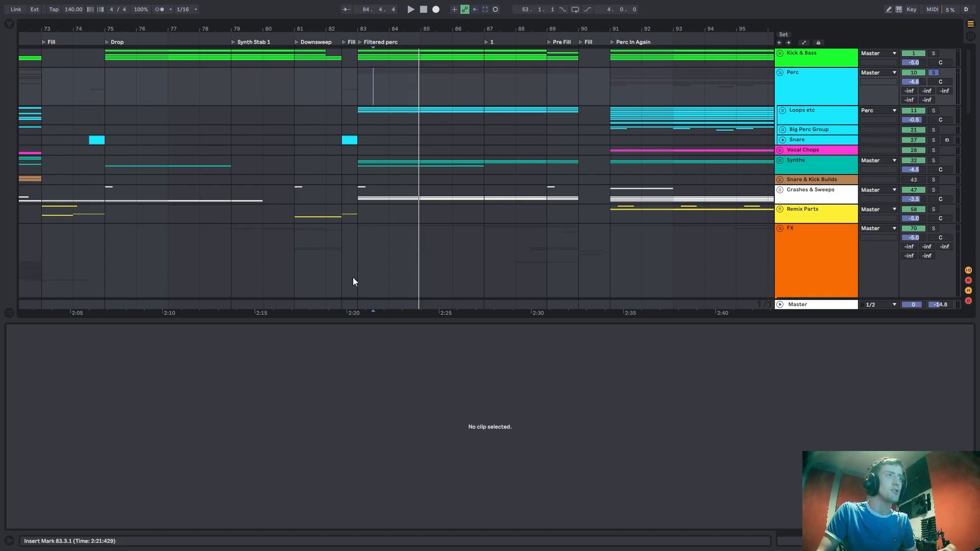
Replay the soloed percussion from 83.1.1 and unfold the Loops etc group to show its individual loops.
left_click(357, 128)
key("space")
left_click(788, 115)
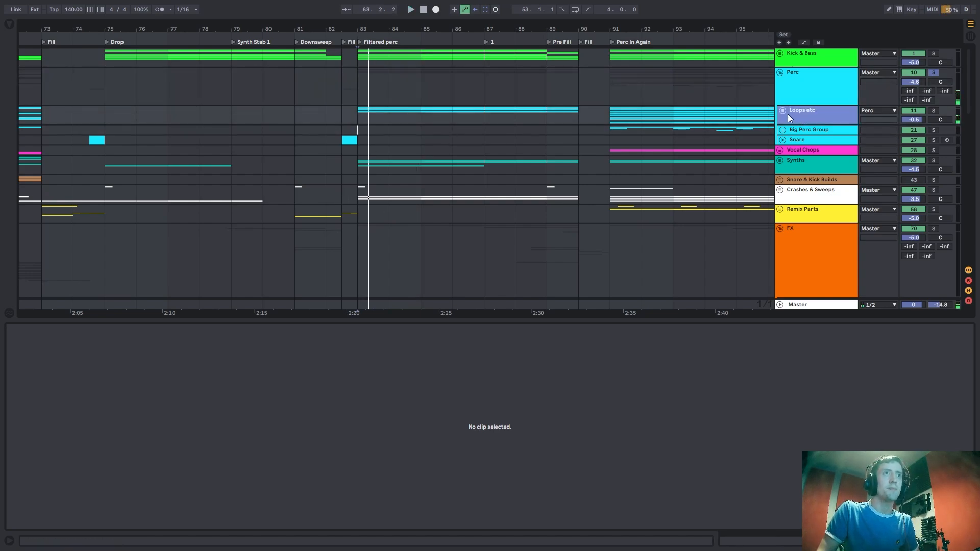
left_click(783, 111)
left_click(358, 118)
key("space")
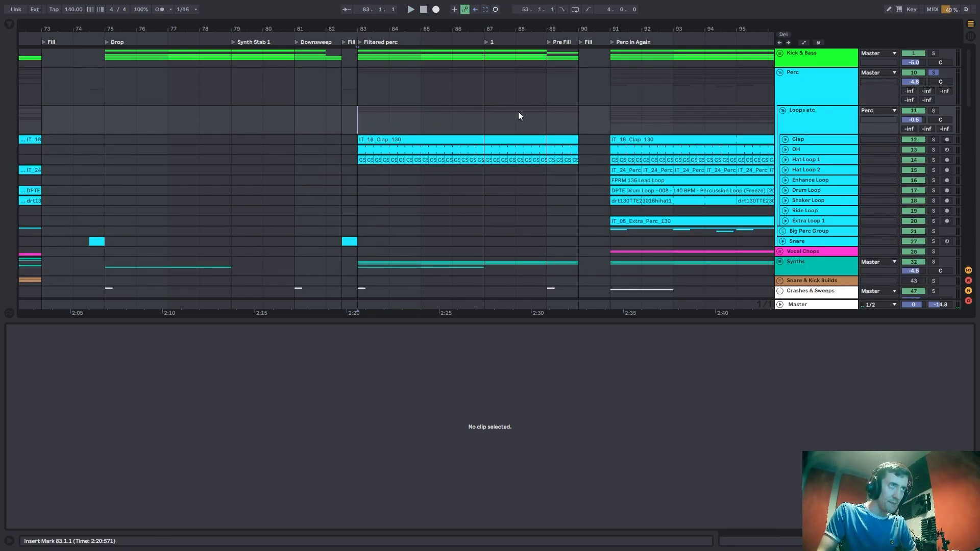
Take the Perc group out of solo and play the full mix from Perc In Again at 91.1.1.
left_click(611, 125)
left_click_drag(636, 27, 455, 24)
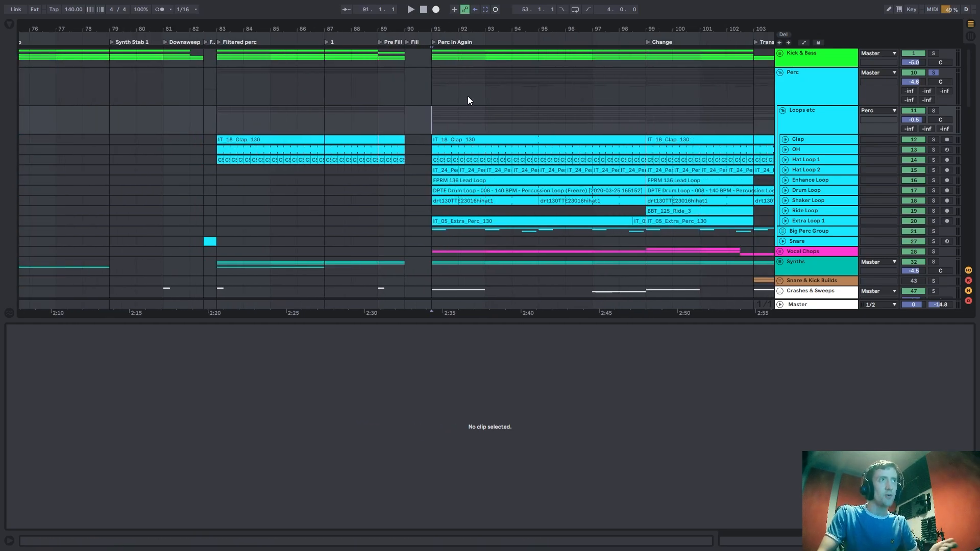
key("space")
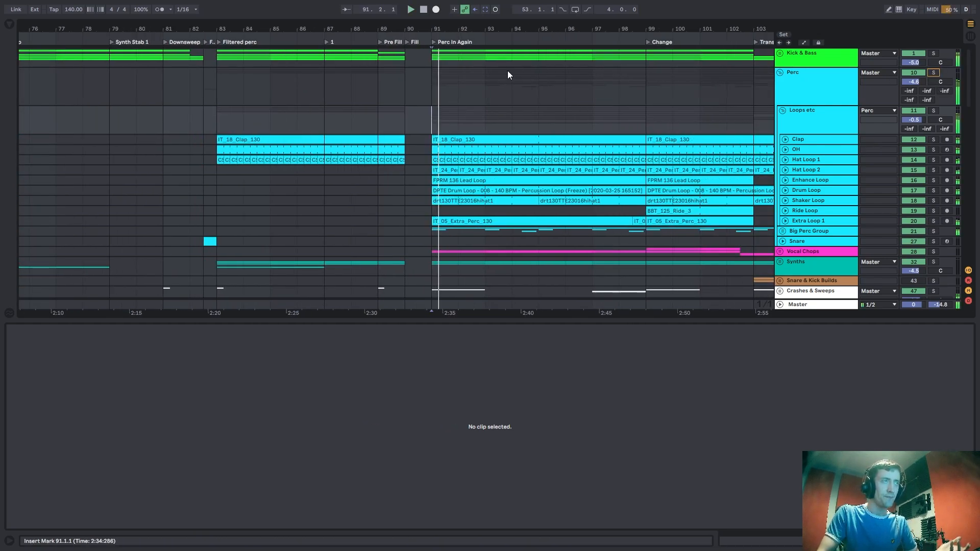
scroll(593, 112, "right", 4)
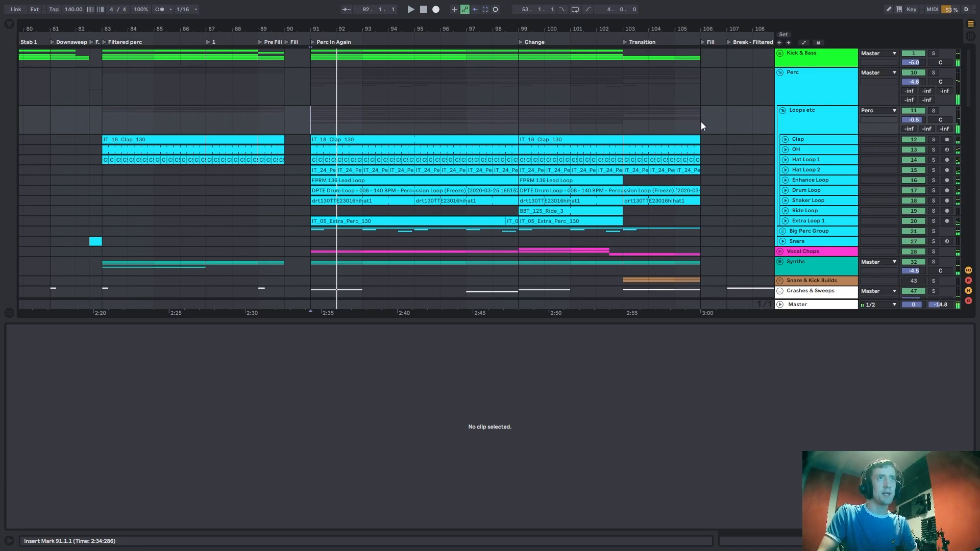
key("space")
Return to Filtered perc at 83.1.1 and audition the Perc group in solo again.
scroll(362, 91, "left", 5)
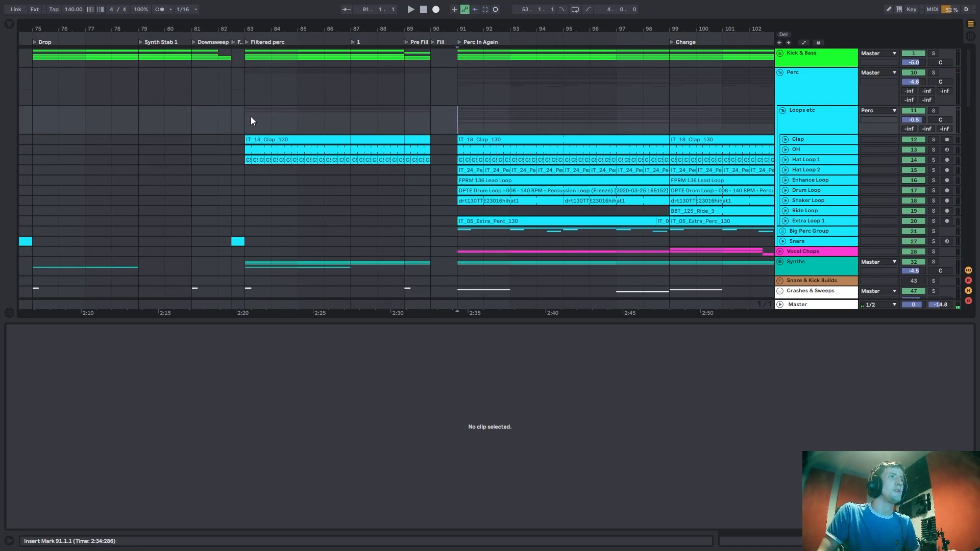
left_click_drag(247, 117, 467, 131)
left_click(272, 122)
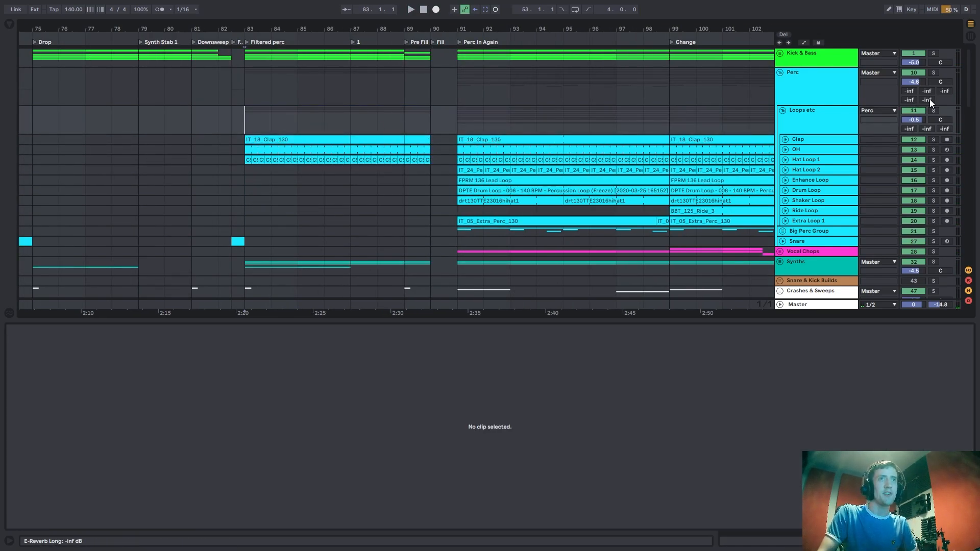
left_click(933, 73)
key("space")
left_click_drag(299, 29, 346, 32)
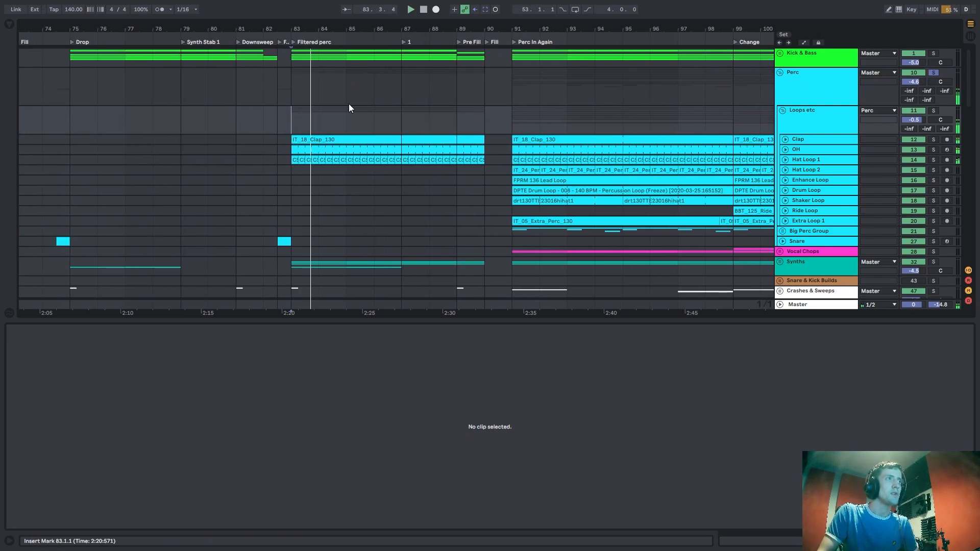
Add the Kick & Bass group to the solo and continue the audition from marker 1 at 87.1.1.
left_click(933, 53)
left_click(804, 121)
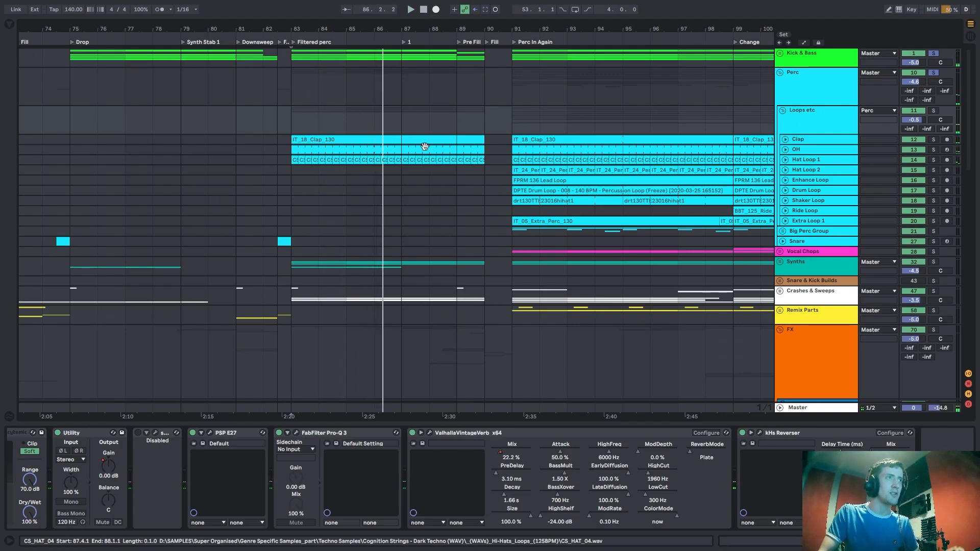
left_click(414, 126)
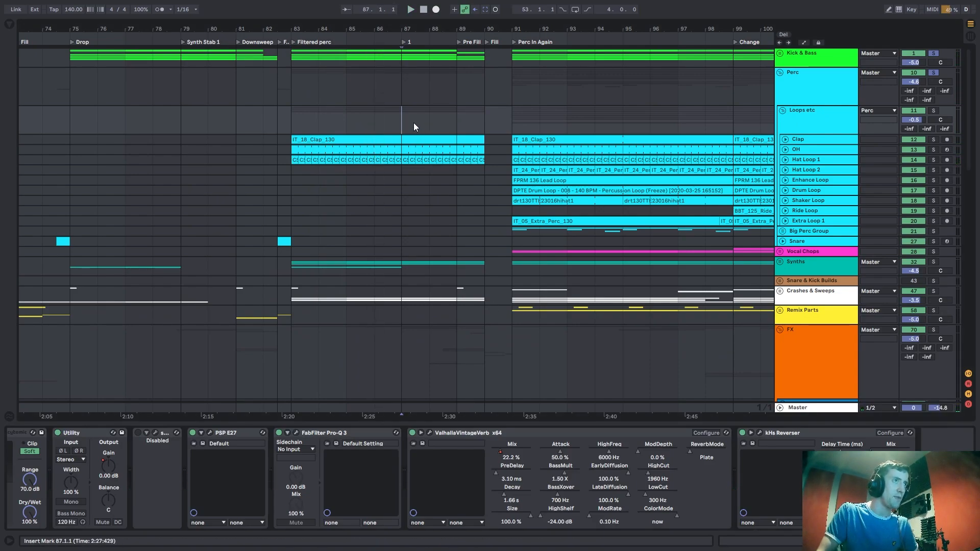
key("space")
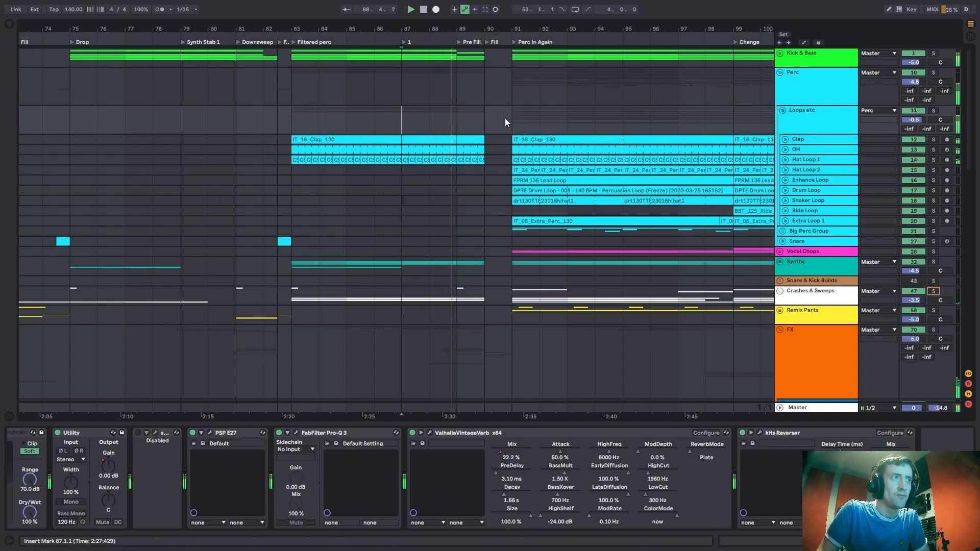
Locate the FX tracks around the Pre Fill at 89.1.1 and unfold the Weird Downsweep 1 track.
scroll(462, 135, "down", 2)
scroll(463, 134, "down", 1)
scroll(467, 221, "down", 5)
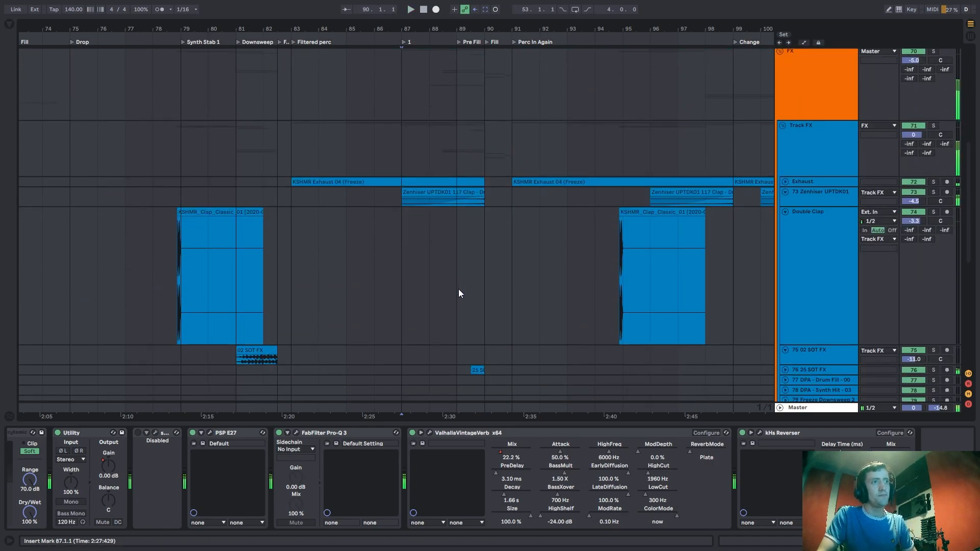
left_click(460, 288)
scroll(461, 288, "down", 10)
left_click(785, 171)
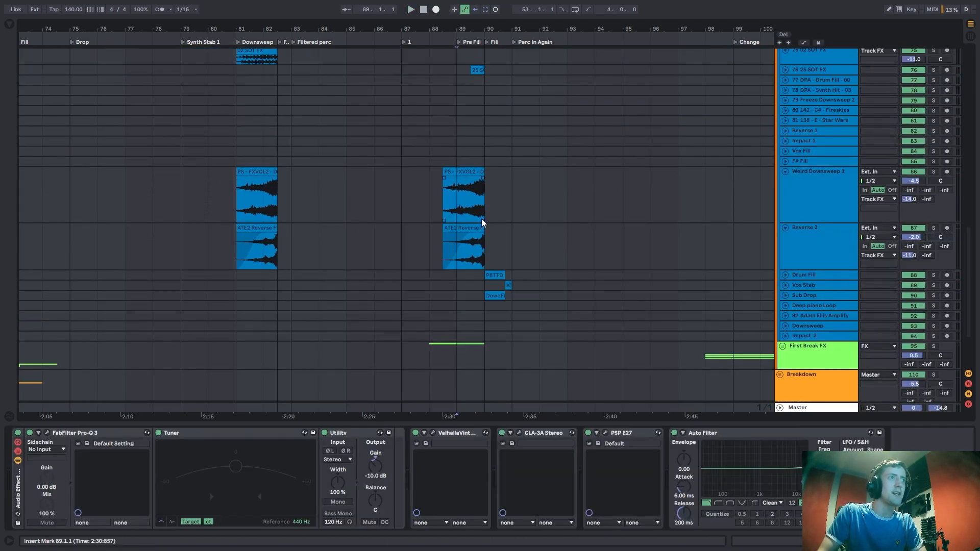
Unfold the Drum Fill, Vox Stab, Sub Drop and Deep piano Loop tracks at the Fill, 90.1.1.
left_click(482, 223)
left_click(785, 275)
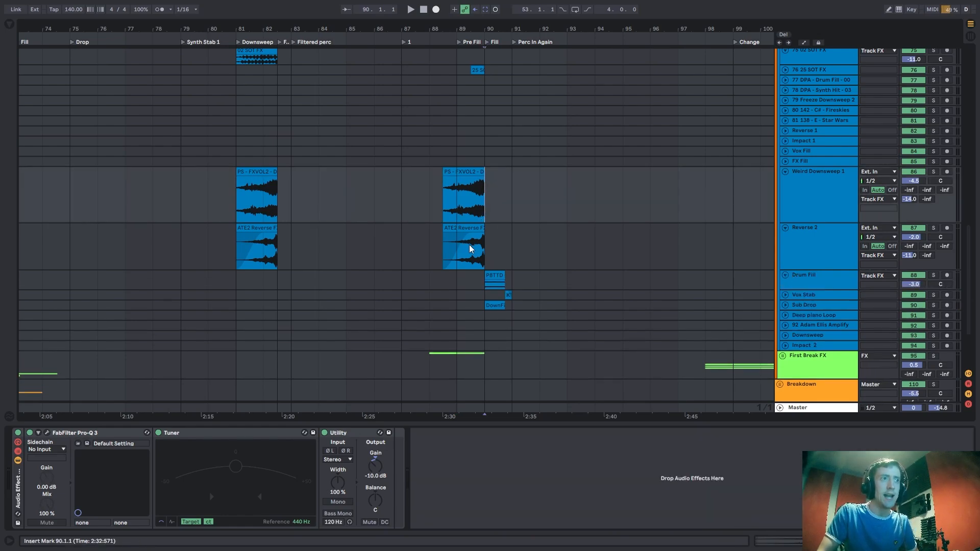
left_click(785, 295)
left_click(785, 315)
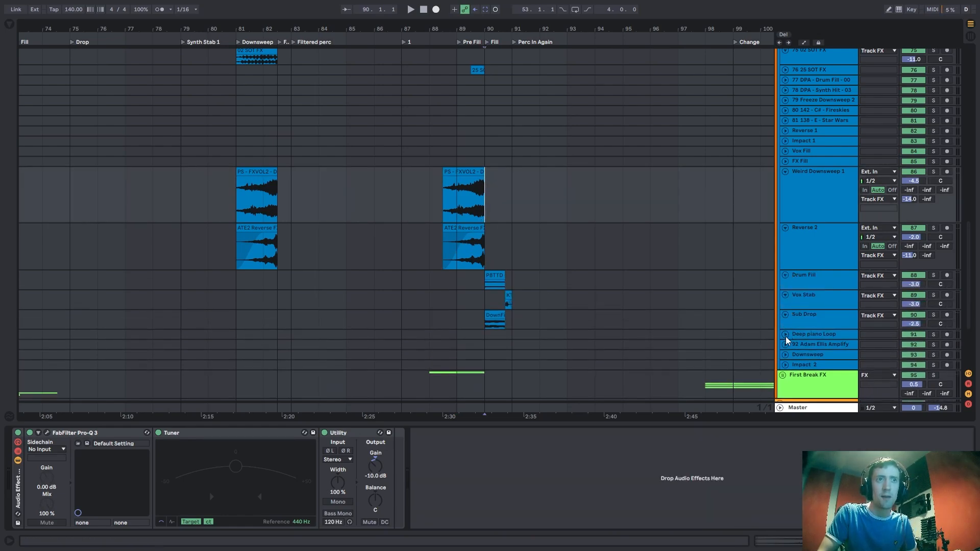
left_click(785, 334)
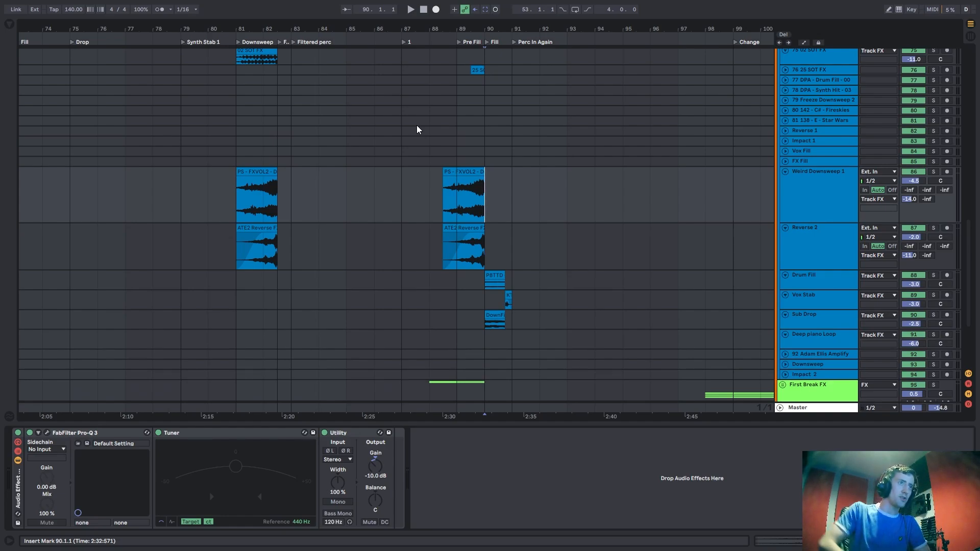
Examine the downsweep clips leading into the Fill, placing the insert mark between 88.3.1 and 89.3.1.
left_click_drag(460, 31, 469, 108)
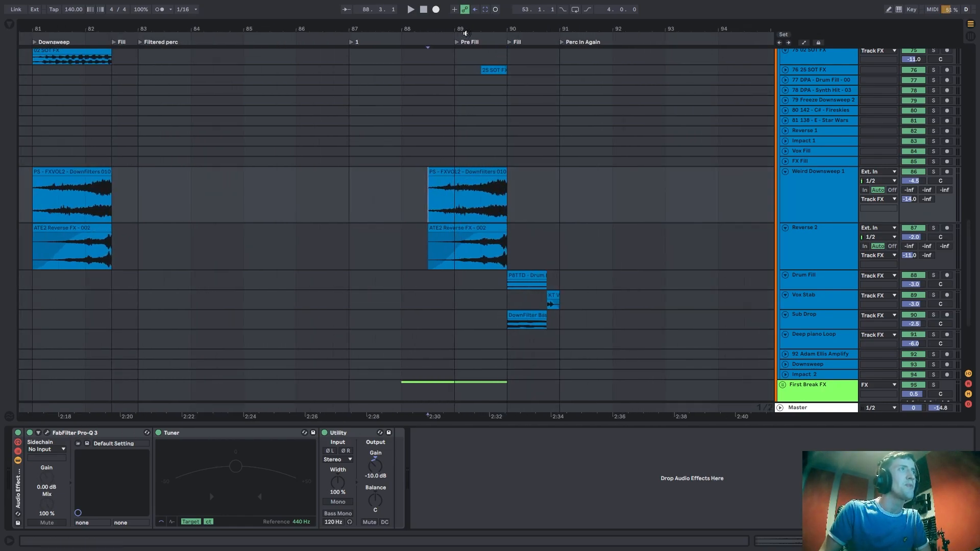
left_click_drag(470, 32, 450, 35)
left_click(436, 184)
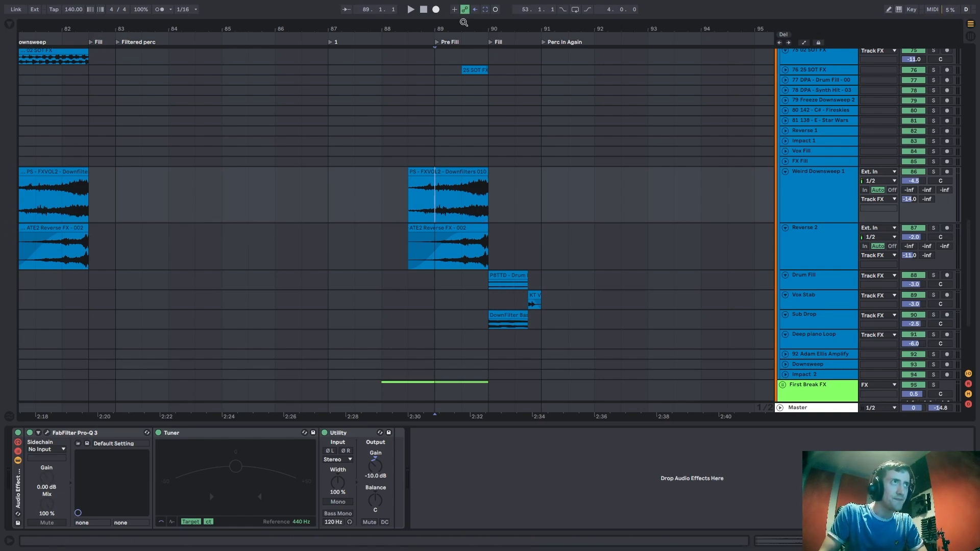
left_click_drag(464, 27, 466, 19)
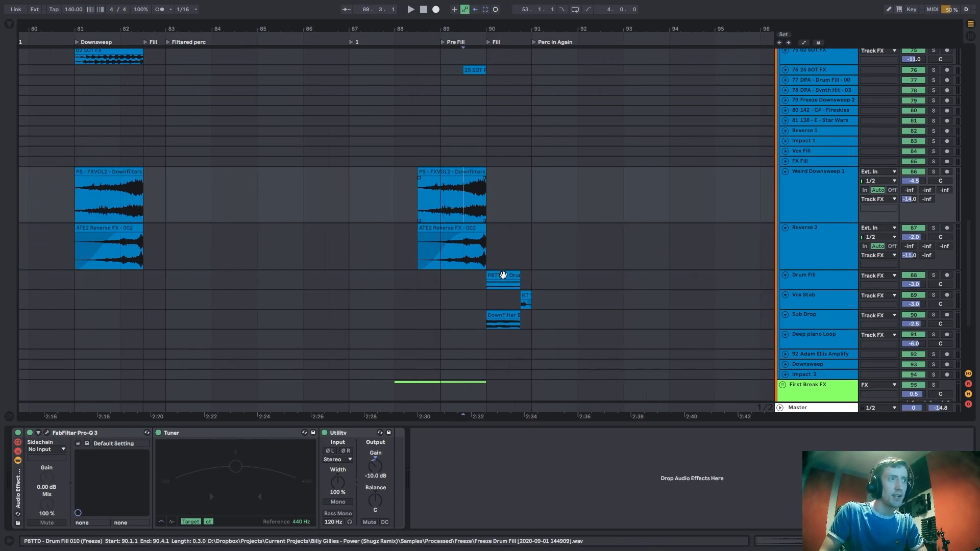
Solo the Drum Fill track and play its clip from 90.1.1.
left_click(501, 278)
key("space")
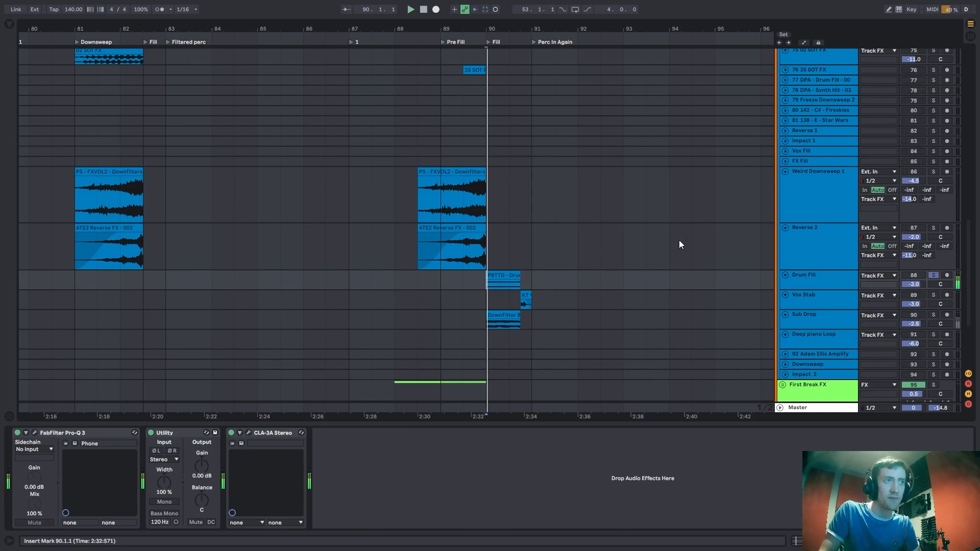
key("space")
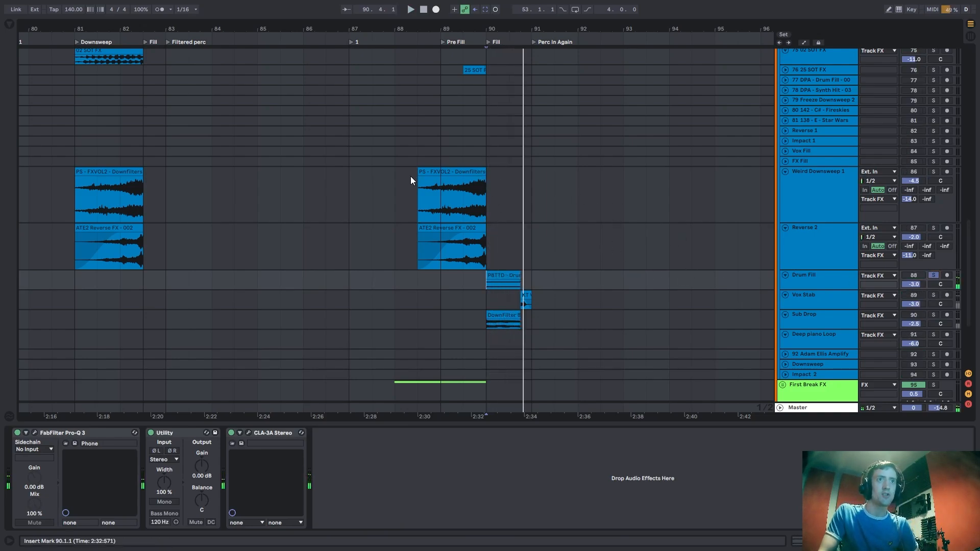
key("space")
Solo the Vox Stab track, increase its height and audition its clip from 90.4.1.
scroll(658, 214, "down", 2)
left_click(933, 241)
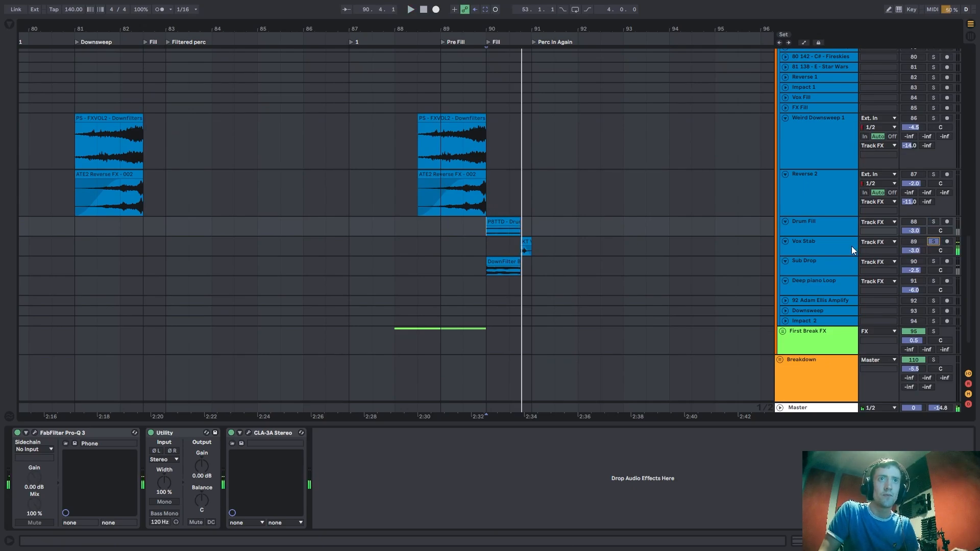
left_click_drag(805, 253, 805, 317)
scroll(557, 277, "up", 3)
left_click(484, 262)
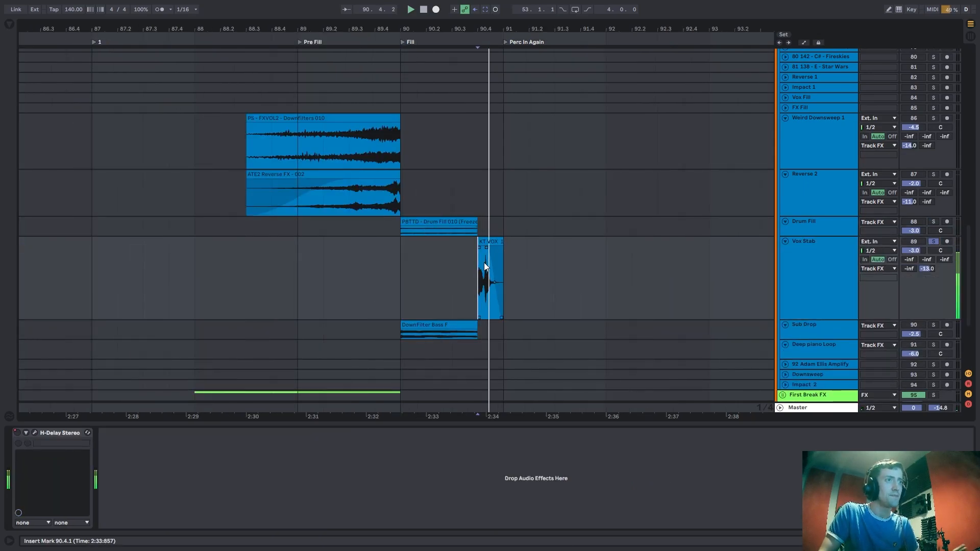
key("space")
Audition the soloed Sub Drop from 90.1.1 and increase the Drum Fill track's height.
left_click(831, 332)
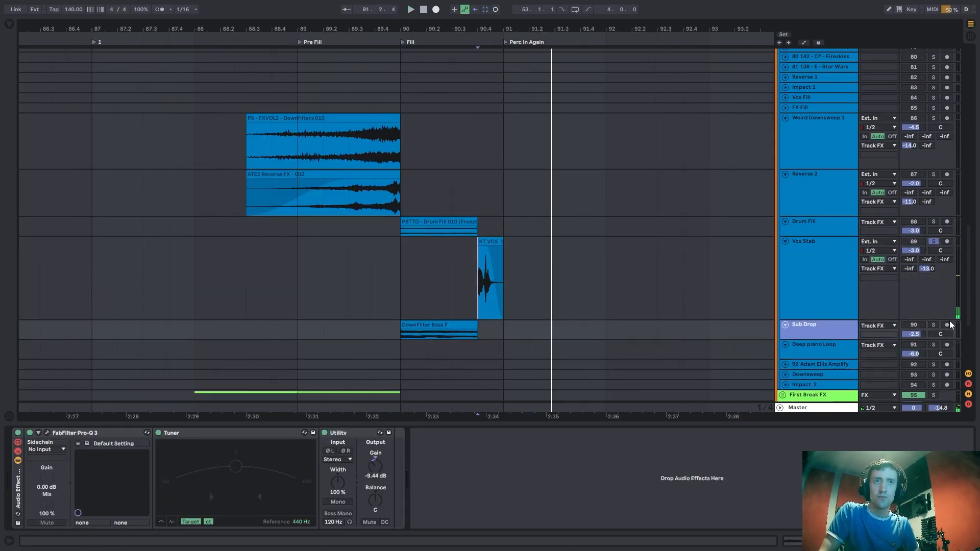
left_click(933, 325)
left_click(400, 312)
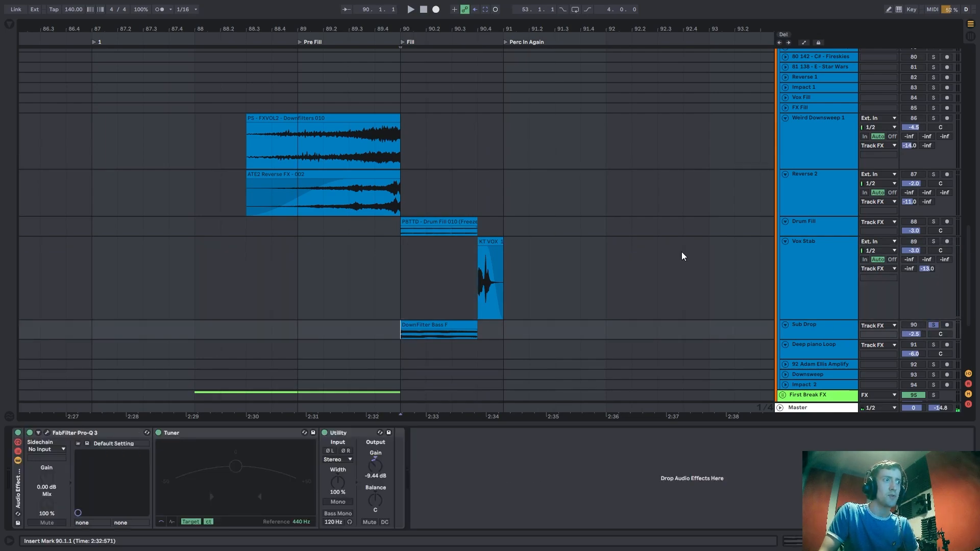
left_click(786, 223)
left_click(786, 222)
left_click_drag(803, 235, 804, 300)
key("space")
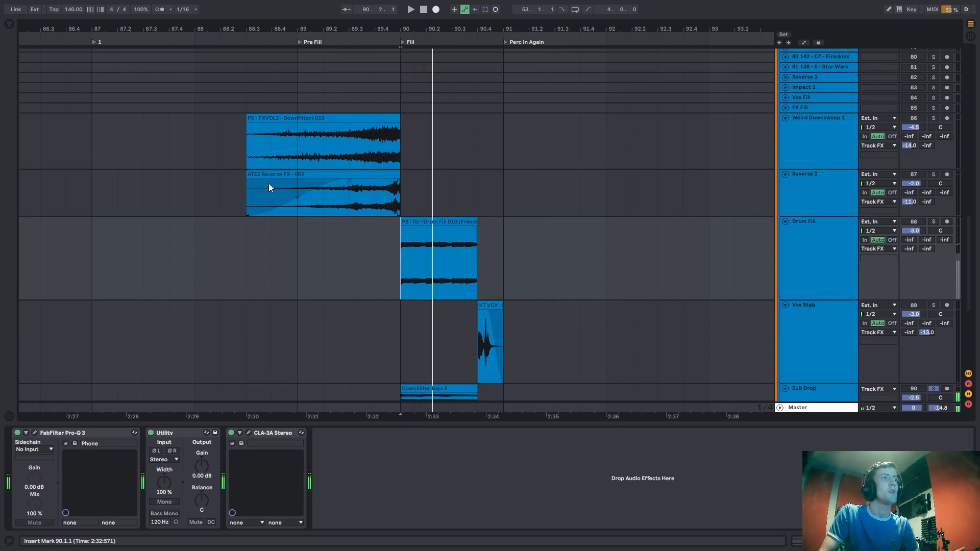
Play the downsweep, reverse and fill FX clips together from 88.3.1 through the Fill section.
left_click_drag(247, 155, 324, 155)
scroll(652, 158, "up", 5)
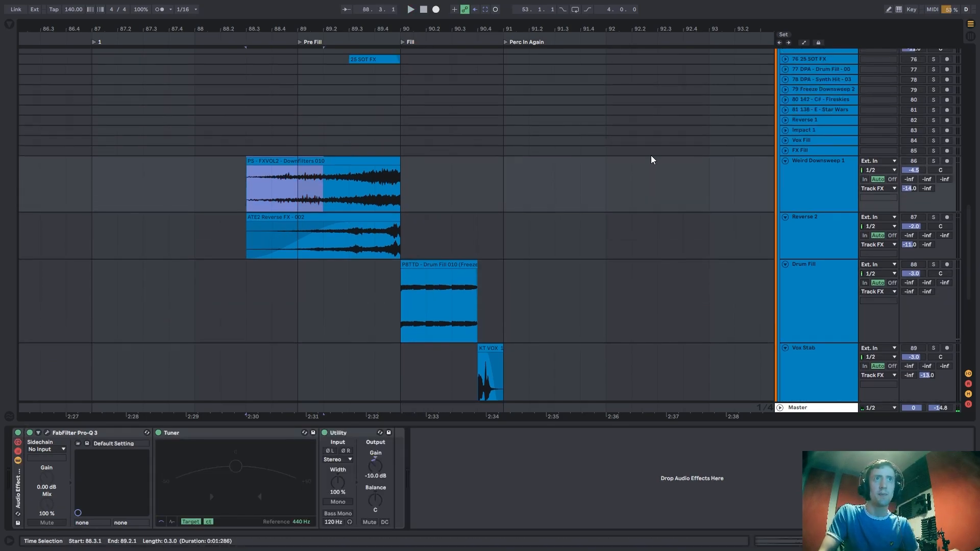
scroll(772, 136, "up", 8)
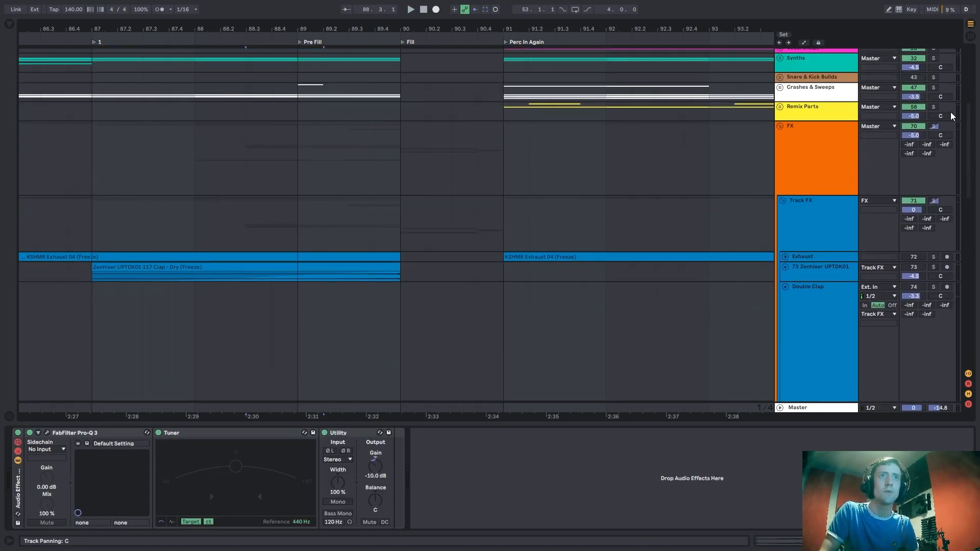
scroll(446, 160, "down", 4)
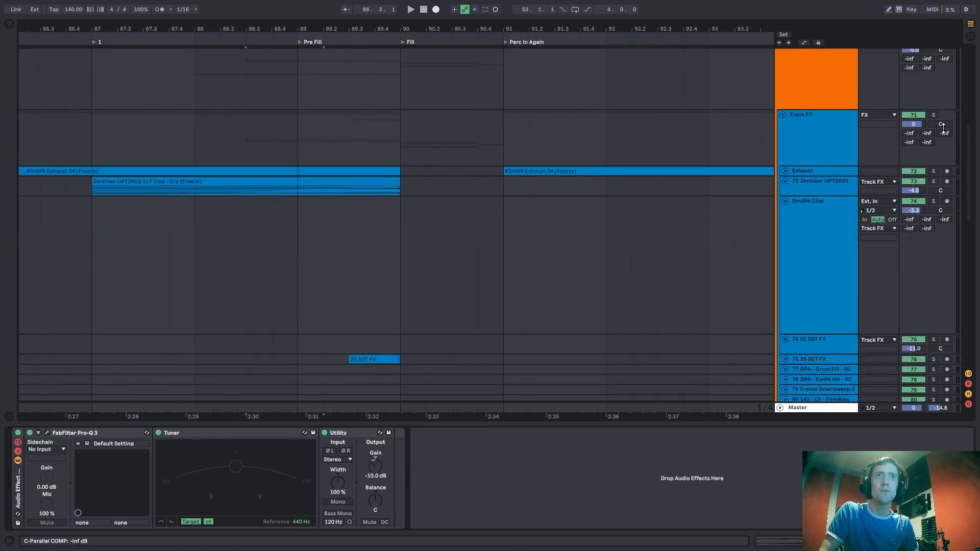
scroll(317, 269, "down", 8)
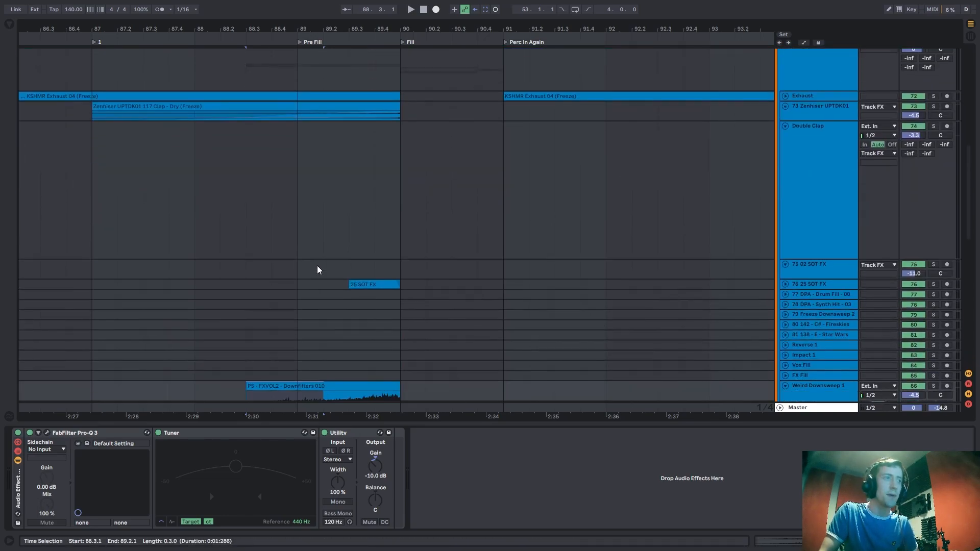
left_click(247, 253)
key("space")
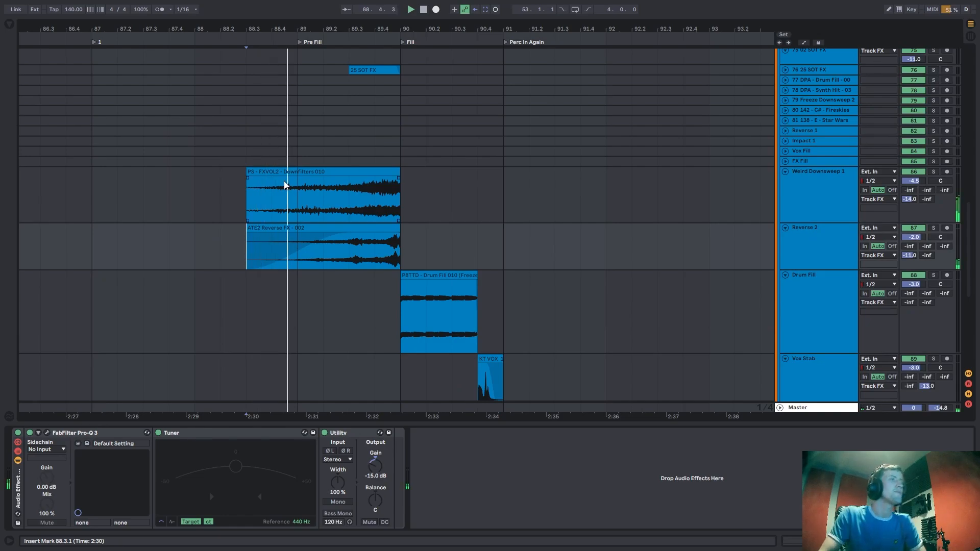
scroll(452, 162, "down", 3)
scroll(457, 142, "down", 2)
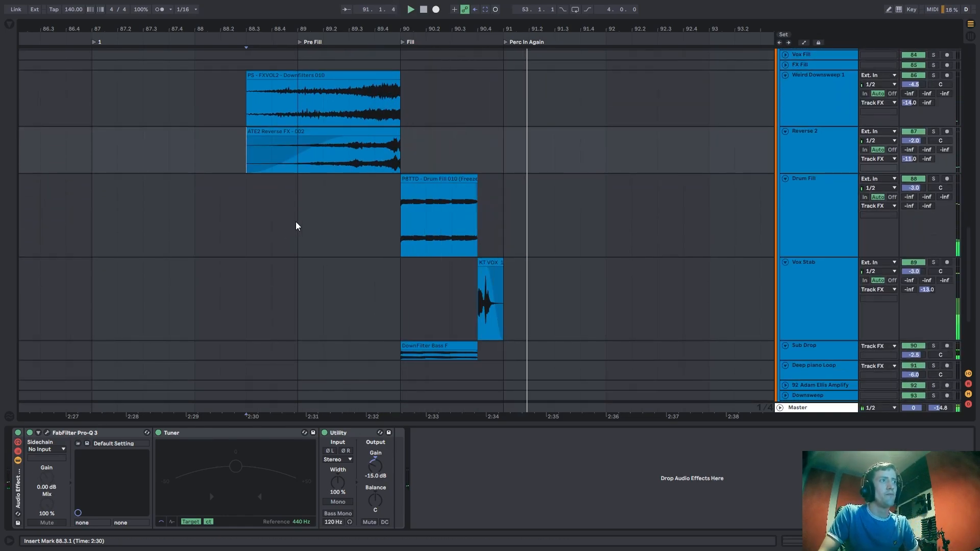
Examine the Sub Drop, Drum Fill, Vox Stab and Reverse 2 clips around 90.1.1.
scroll(327, 257, "down", 3)
left_click(403, 280)
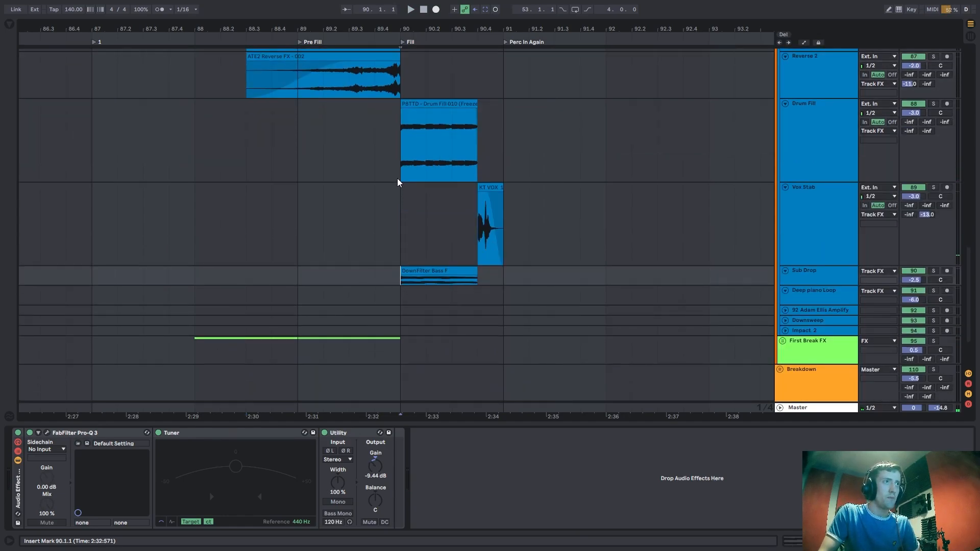
left_click_drag(399, 176, 468, 167)
left_click(489, 216)
left_click(281, 83)
left_click_drag(403, 137, 471, 162)
left_click(494, 219)
Replay the FX build-up from 88.3.1, starting with the Weird Downsweep 1 clip.
scroll(306, 153, "up", 3)
left_click(242, 122)
key("space")
scroll(442, 216, "up", 6)
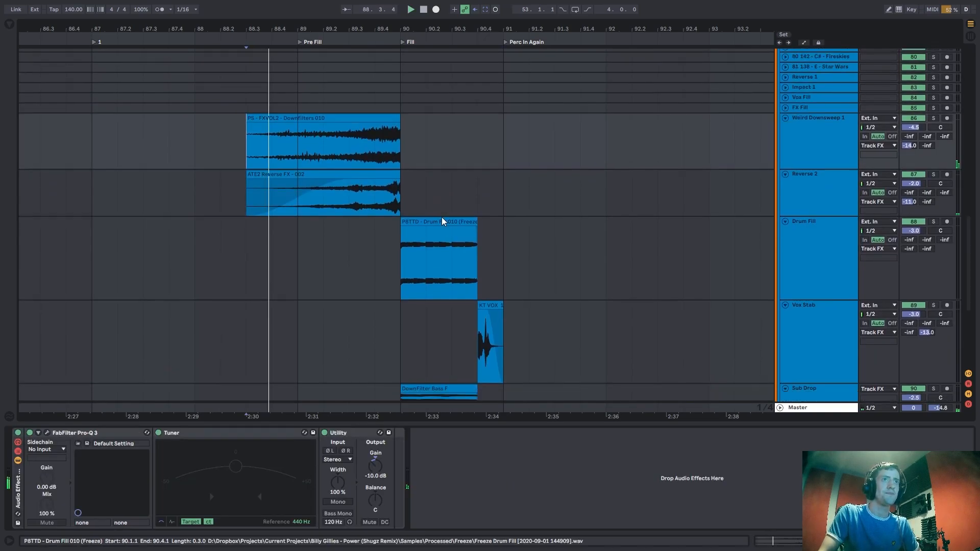
left_click(933, 237)
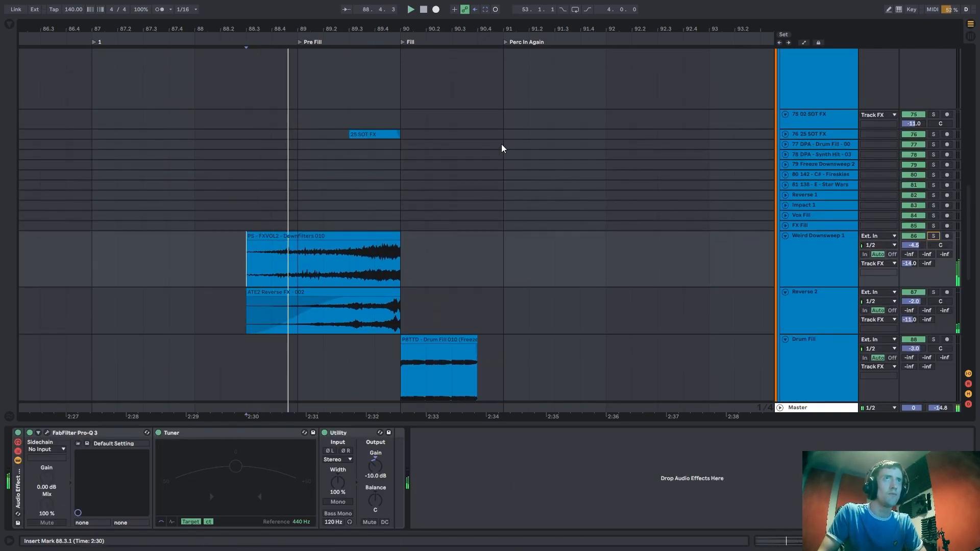
scroll(435, 271, "down", 3)
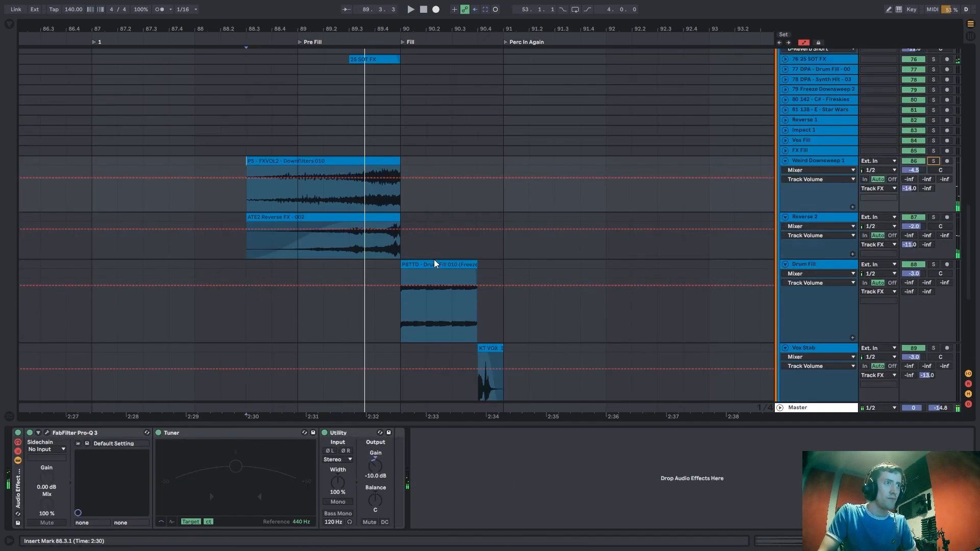
key("space")
key("space")
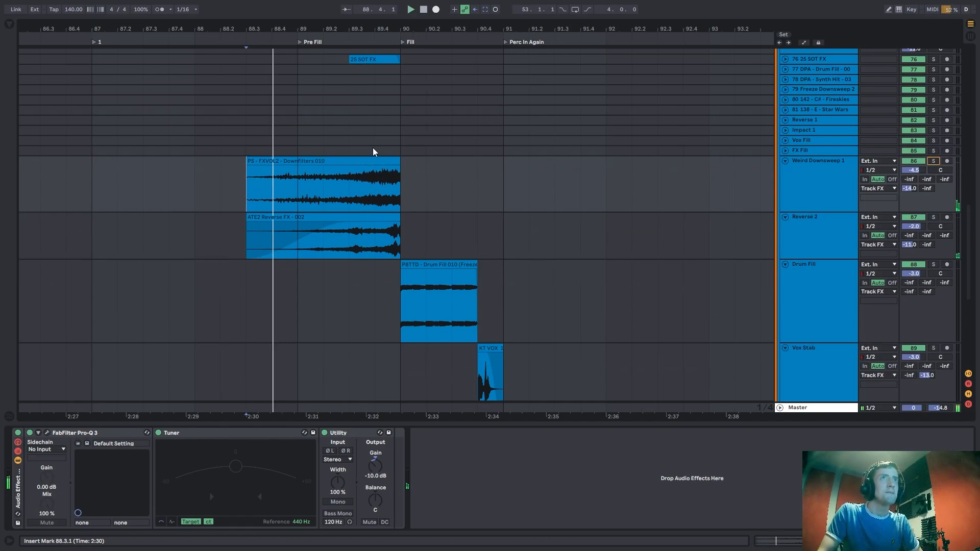
Fold the Weird Downsweep 1, Reverse 2, Drum Fill and Vox Stab tracks.
left_click(827, 199)
key("u")
left_click(811, 195)
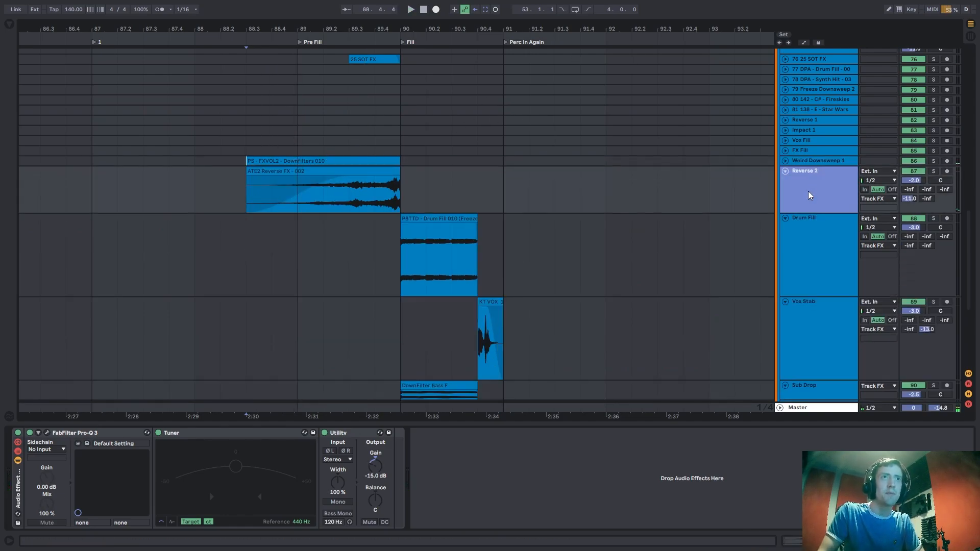
key("u")
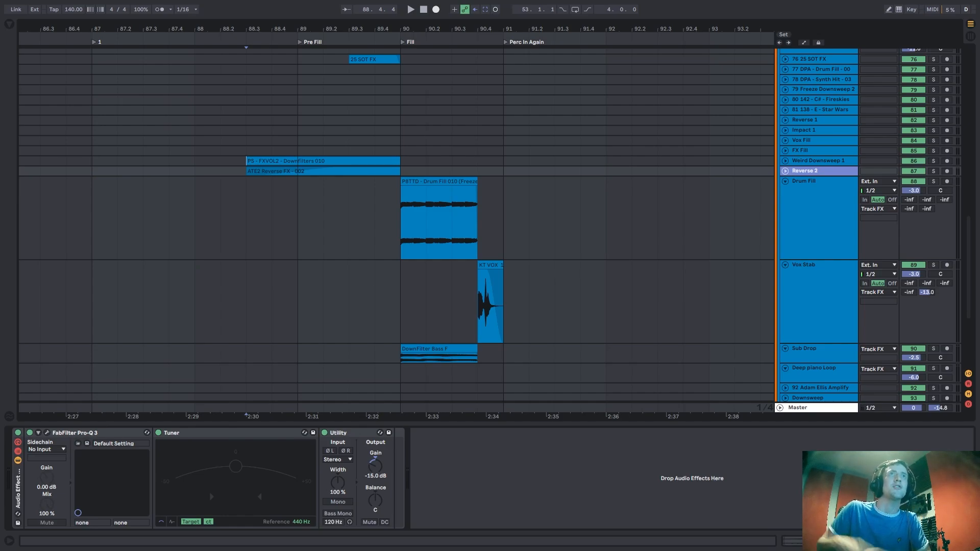
left_click(408, 240)
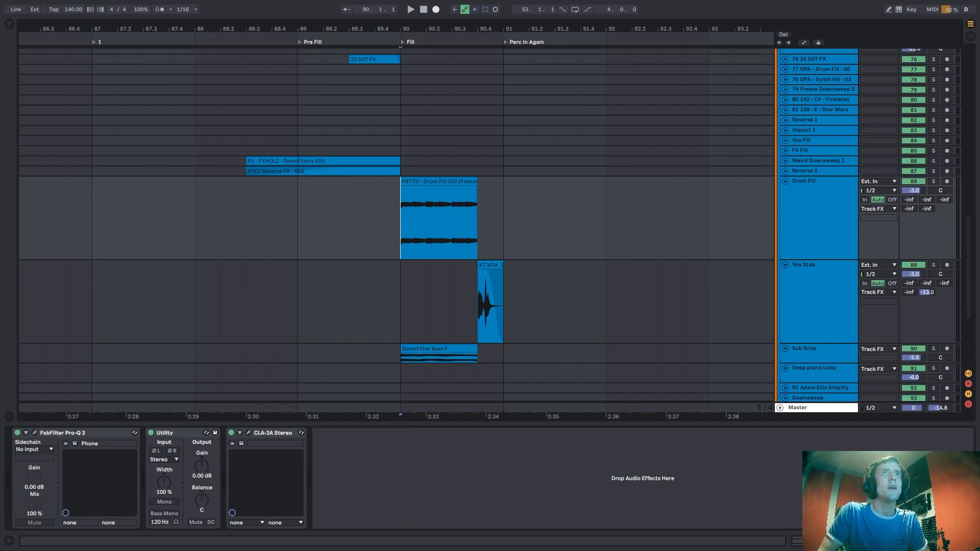
double_click(811, 182)
left_click(806, 235)
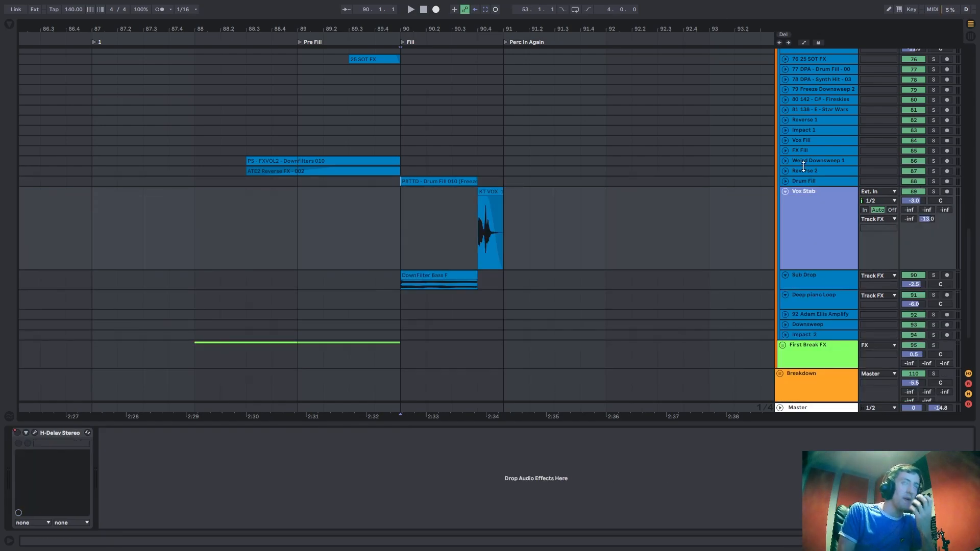
double_click(817, 202)
Examine the folded Pre Fill and Fill clips, moving the insert mark from 88.4.1 through 88.3.1 and 89.1.1 to 90.1.1.
left_click(272, 185)
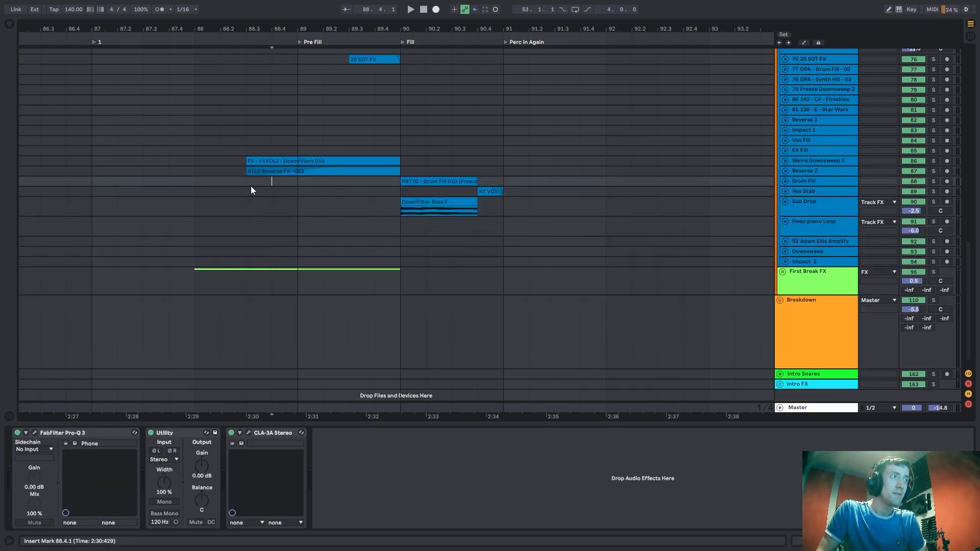
left_click(250, 188)
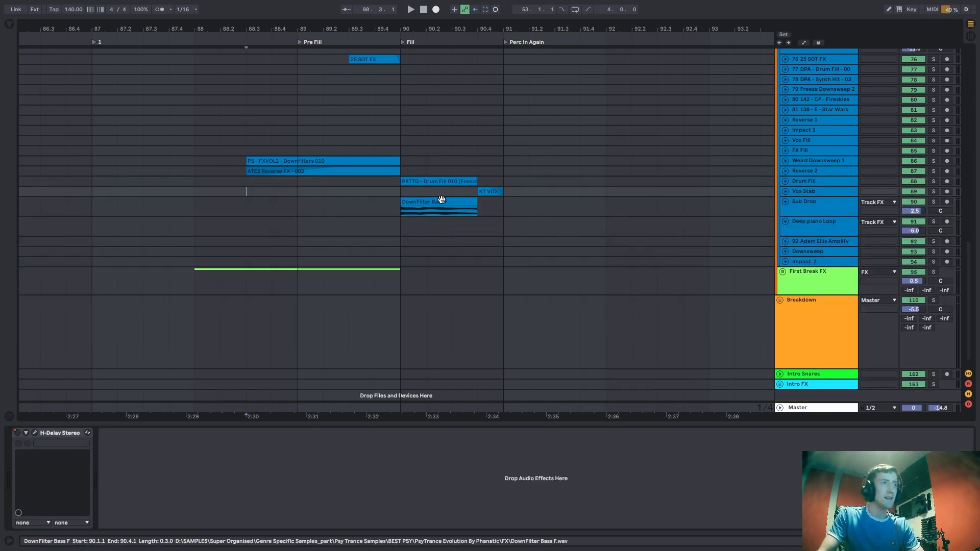
left_click(298, 181)
left_click_drag(313, 32, 368, 32)
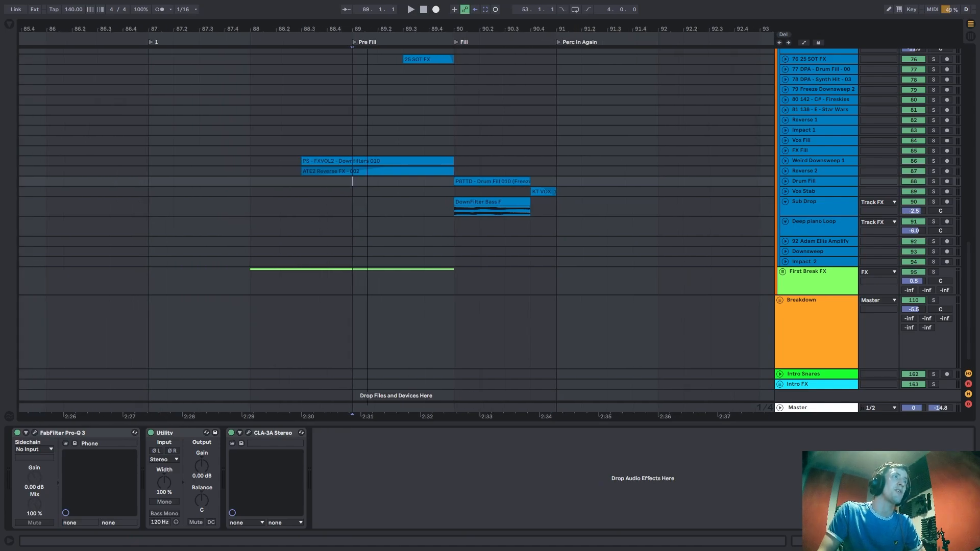
left_click(351, 138)
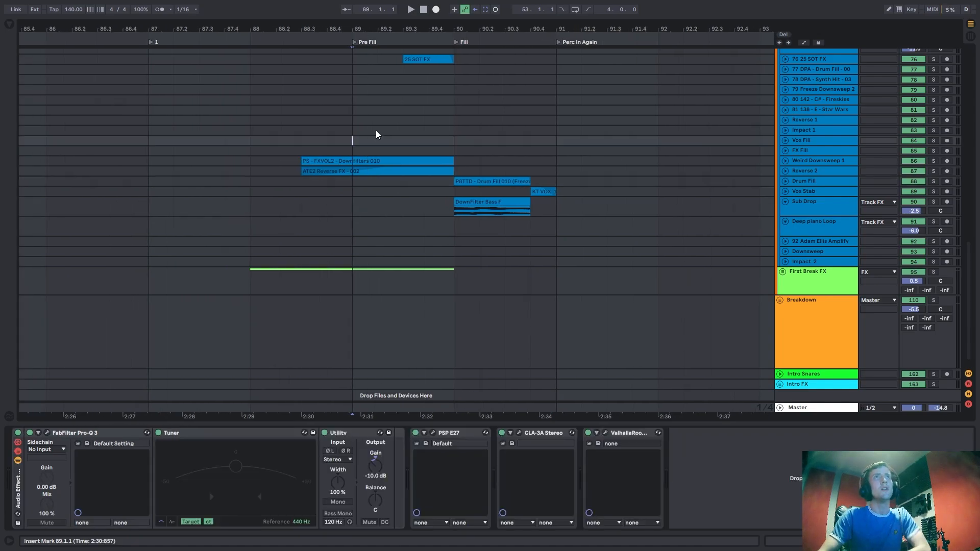
left_click(453, 191)
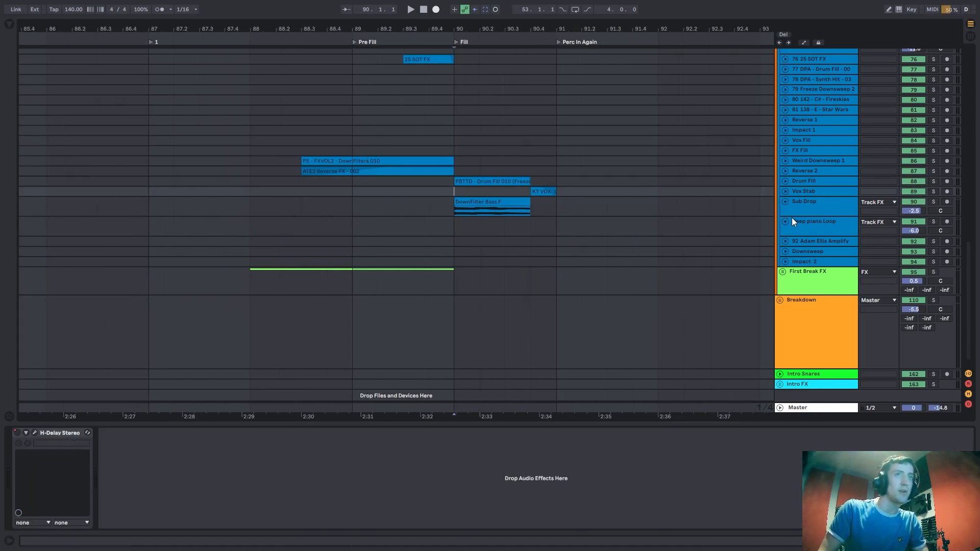
Fold the Sub Drop and Deep piano Loop tracks.
left_click(802, 210)
key("u")
left_click(807, 219)
key("u")
left_click(308, 190)
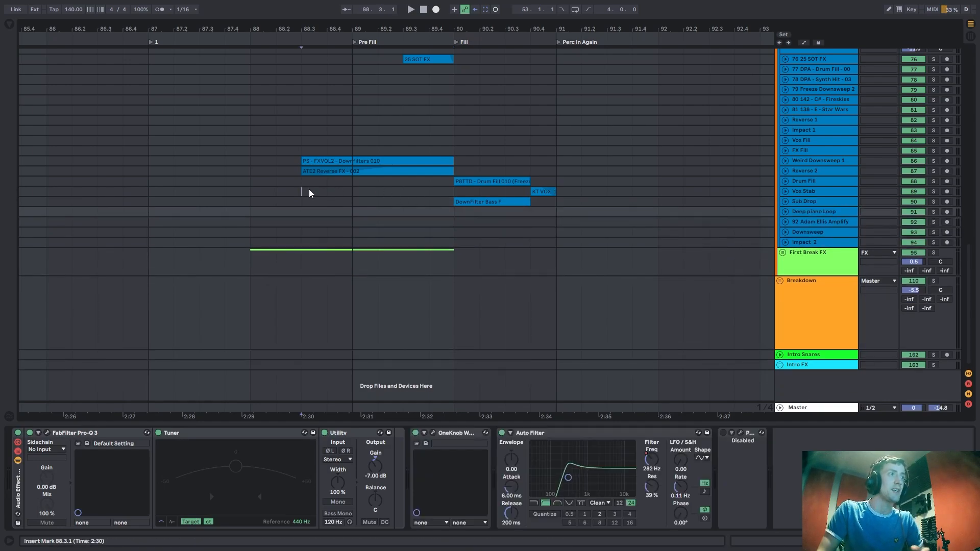
Fold the 75 02 SOT FX, Double Clap and 73 Zenhiser tracks and collapse the Track FX group.
scroll(663, 209, "up", 3)
scroll(663, 209, "up", 3)
left_click(816, 162)
key("u")
scroll(807, 125, "up", 3)
left_click(807, 125)
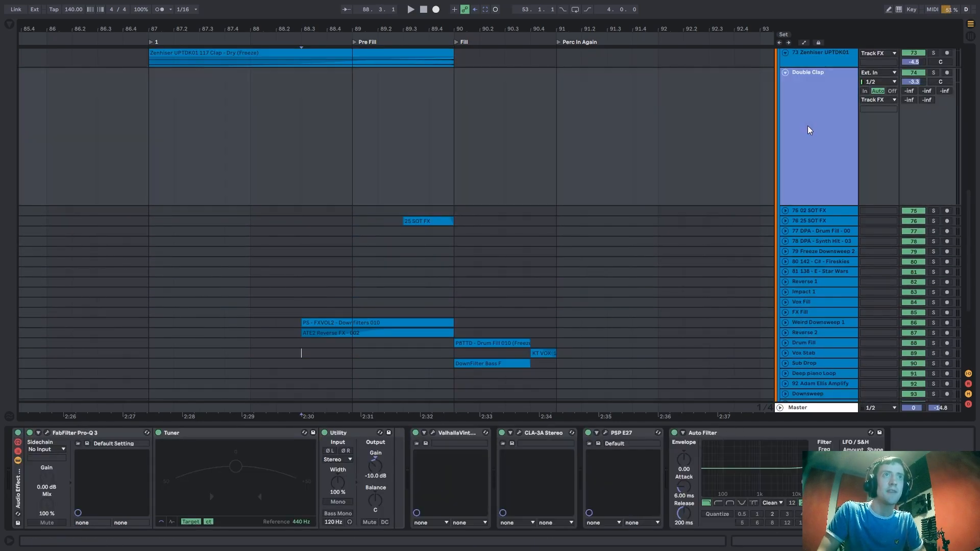
key("u")
scroll(804, 124, "up", 3)
left_click(804, 124)
key("u")
Play the arrangement from the Pre Fill at 89.1.1, again from 89.2.1, and then from the Fill at 90.1.1.
left_click(352, 102)
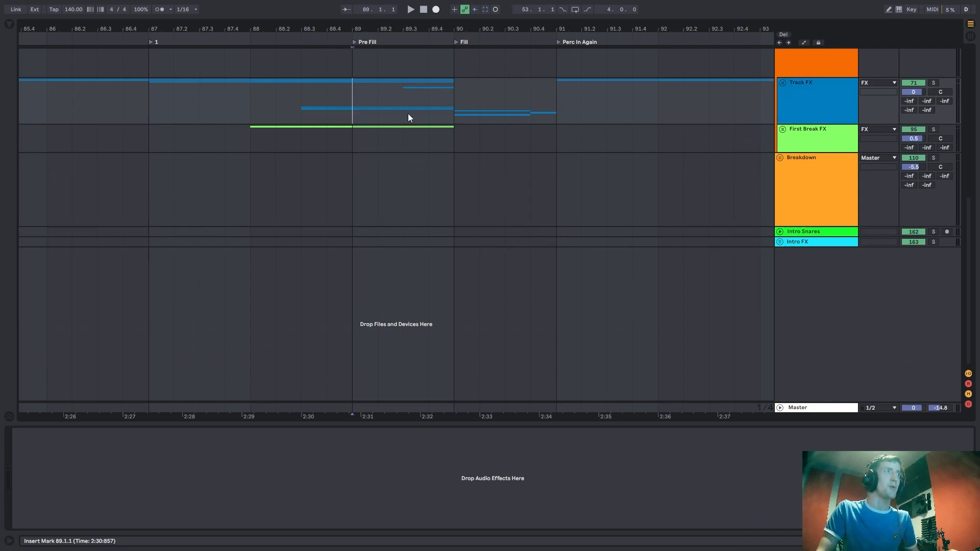
key("space")
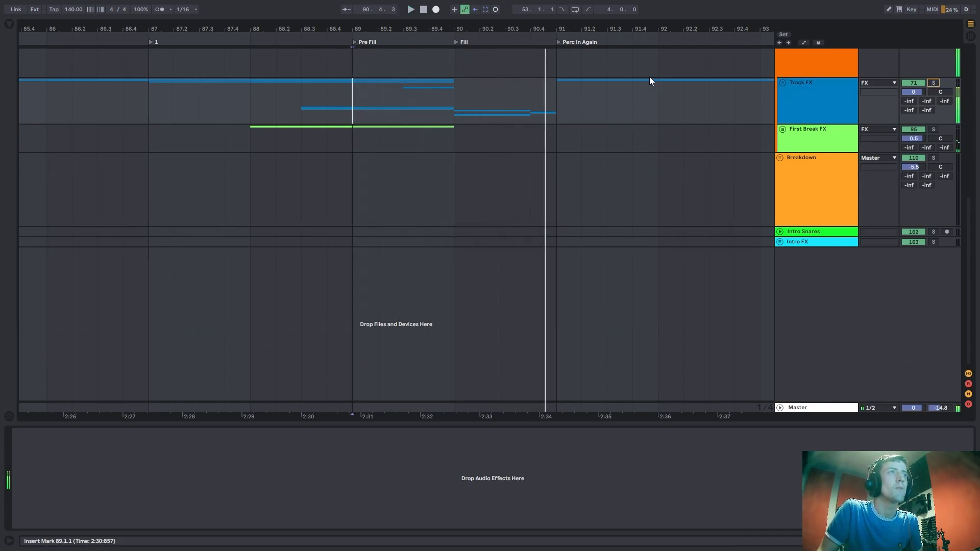
left_click(384, 87)
key("space")
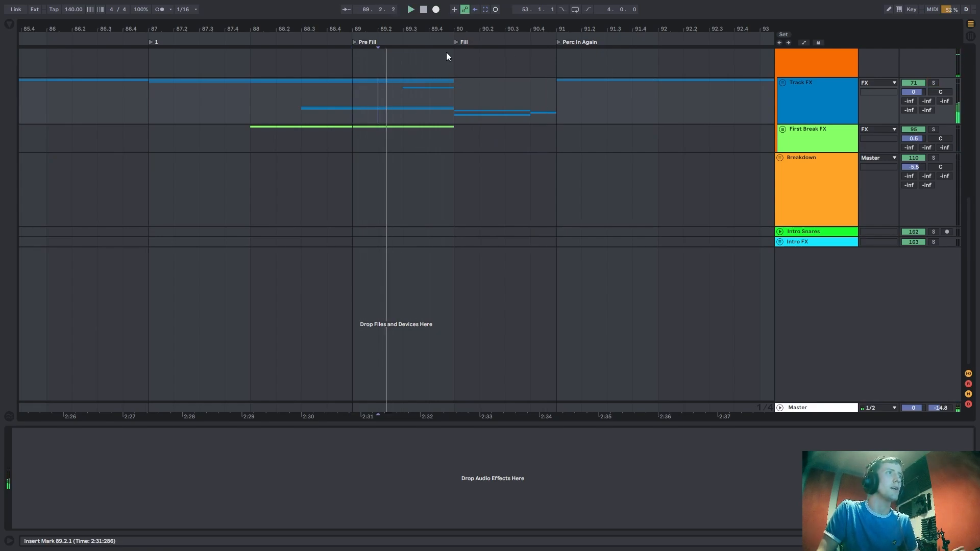
left_click(462, 100)
scroll(750, 53, "up", 1)
scroll(752, 55, "up", 2)
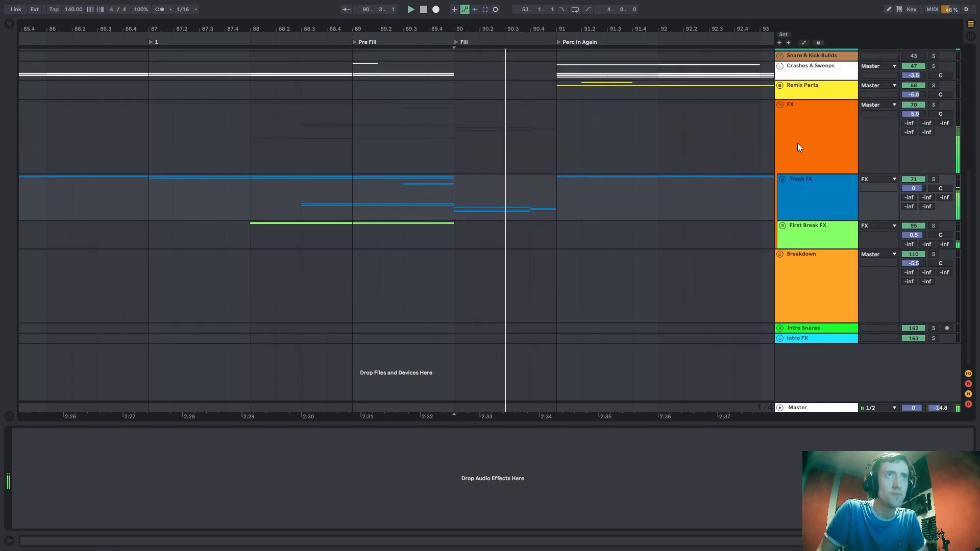
Play the Perc In Again section from 91.1.1 with the percussion loops in view.
left_click(798, 144)
left_click(567, 124)
scroll(689, 82, "up", 4)
left_click_drag(557, 29, 307, 20)
scroll(307, 153, "up", 3)
scroll(306, 186, "up", 2)
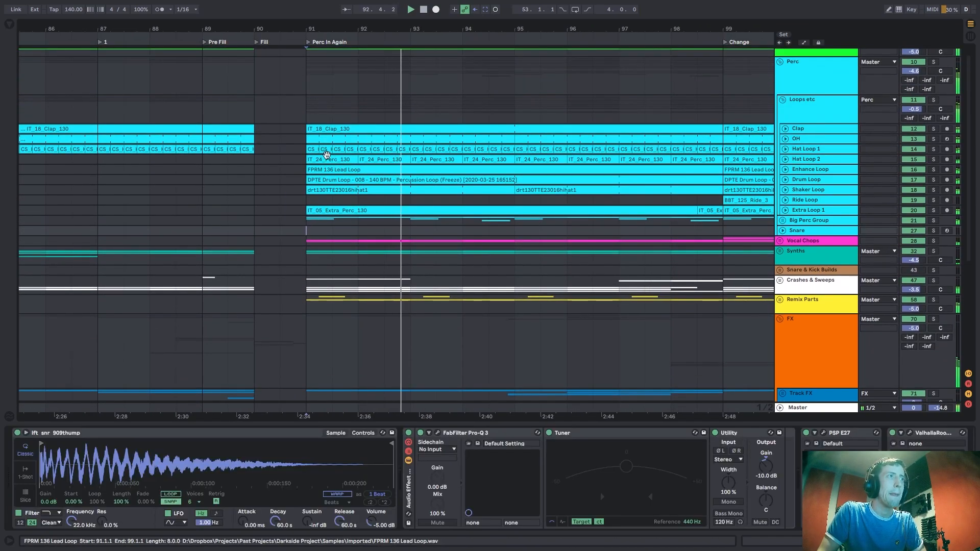
left_click(309, 76)
key("space")
Collapse the Loops etc group inside the Perc group.
left_click(807, 113)
scroll(719, 197, "down", 8)
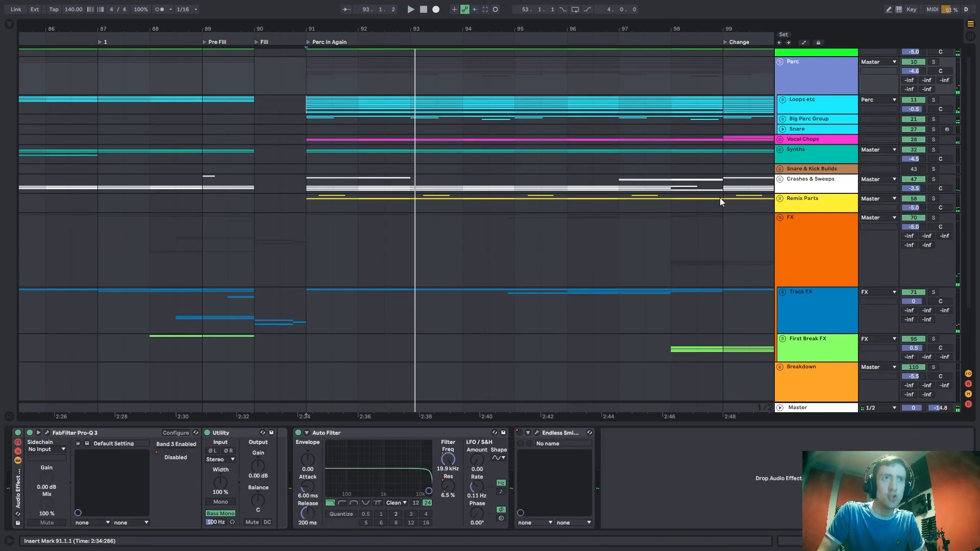
scroll(426, 188, "up", 2)
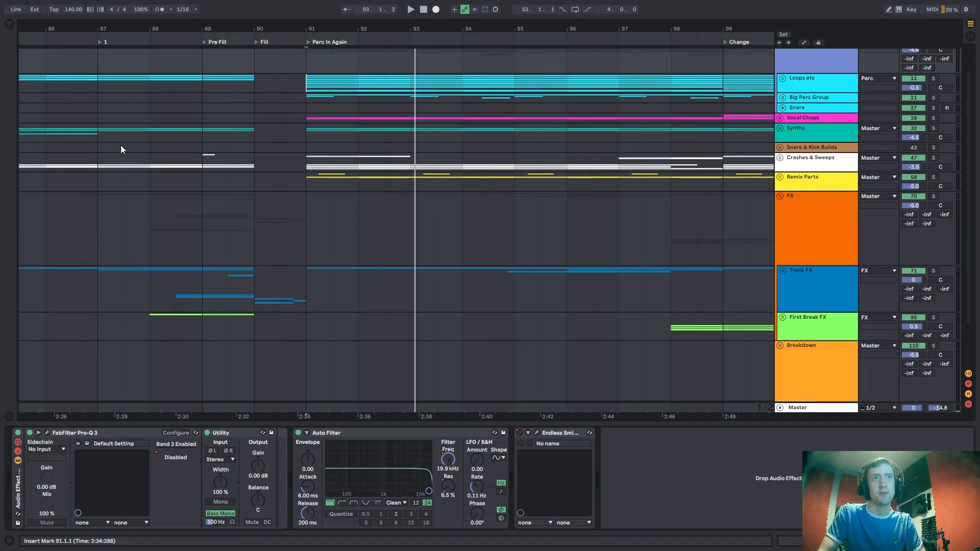
Expand the Track FX group and select the Double Clap track.
left_click(332, 288)
left_click(784, 272)
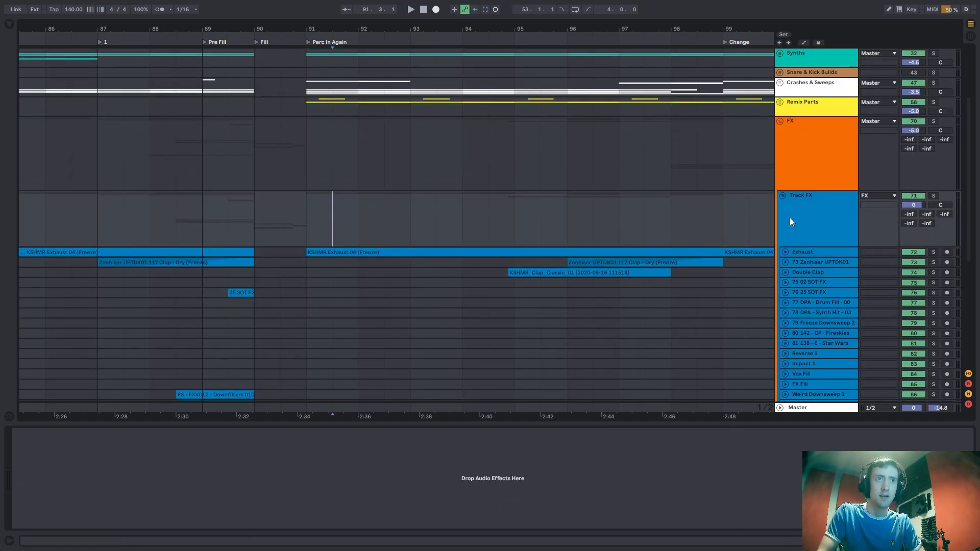
left_click(784, 252)
left_click(783, 251)
scroll(705, 235, "down", 3)
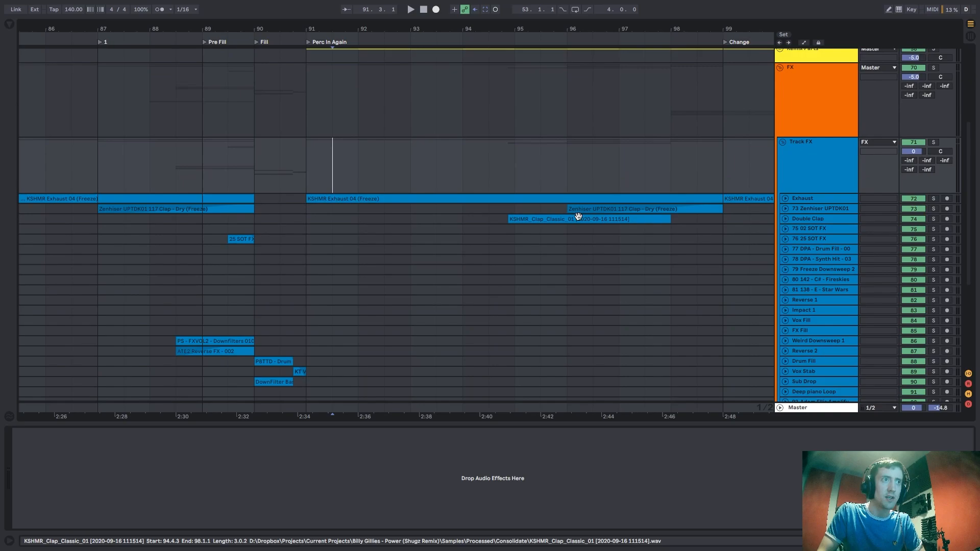
left_click(789, 219)
left_click(785, 218)
left_click(785, 218)
left_click(784, 210)
left_click(783, 209)
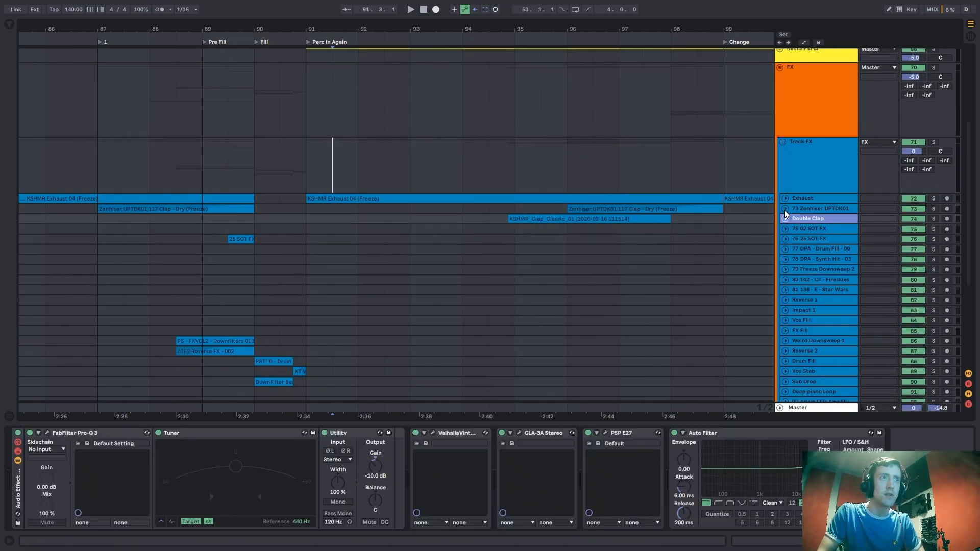
Examine how the Track FX clips are spread across the entire arrangement.
scroll(715, 215, "down", 3)
key("w")
scroll(577, 222, "up", 3)
scroll(573, 225, "down", 3)
scroll(562, 255, "down", 3)
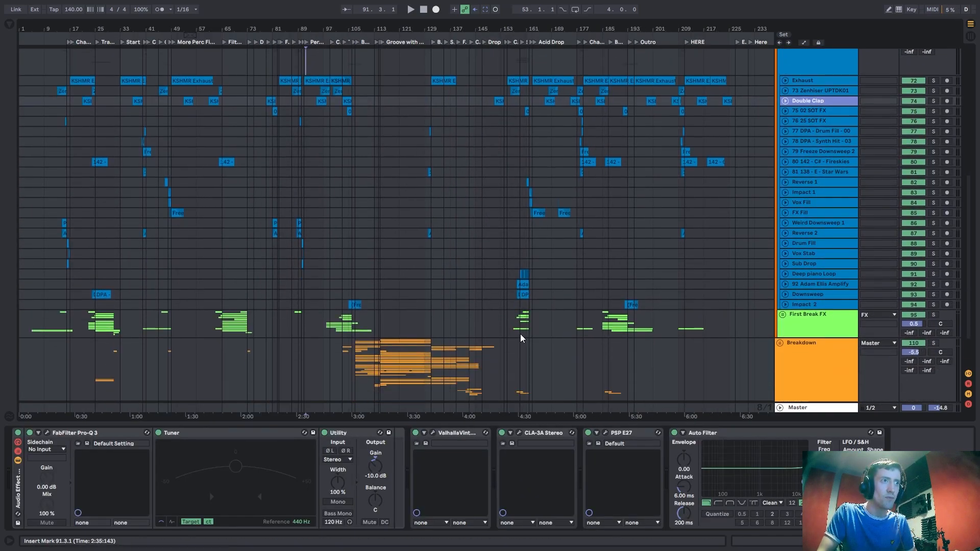
scroll(541, 333, "up", 1)
scroll(604, 300, "down", 3)
scroll(607, 307, "up", 10)
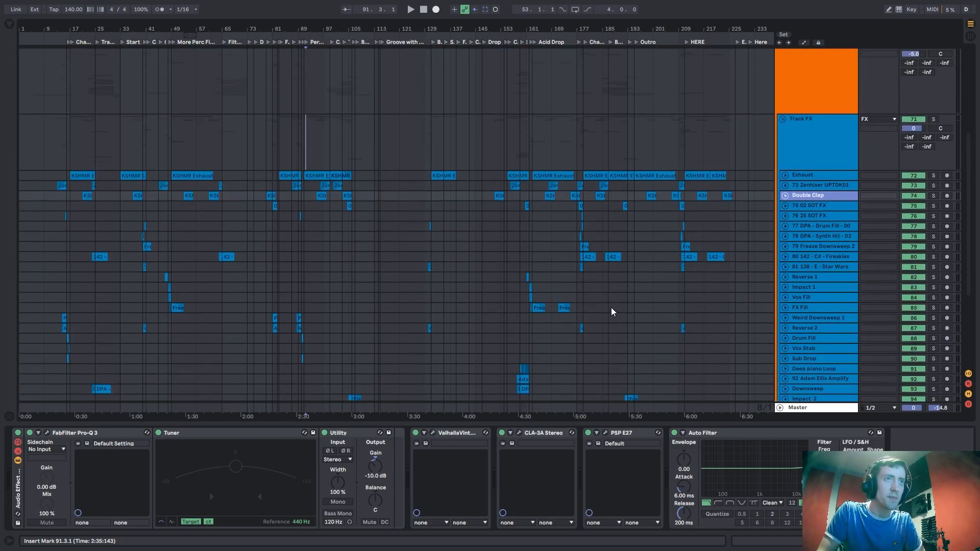
Collapse the Track FX group and play the arrangement from near bar 185.
left_click(782, 236)
left_click(609, 192)
key("space")
left_click_drag(623, 29, 624, 85)
left_click(464, 161)
scroll(285, 25, "left", 15)
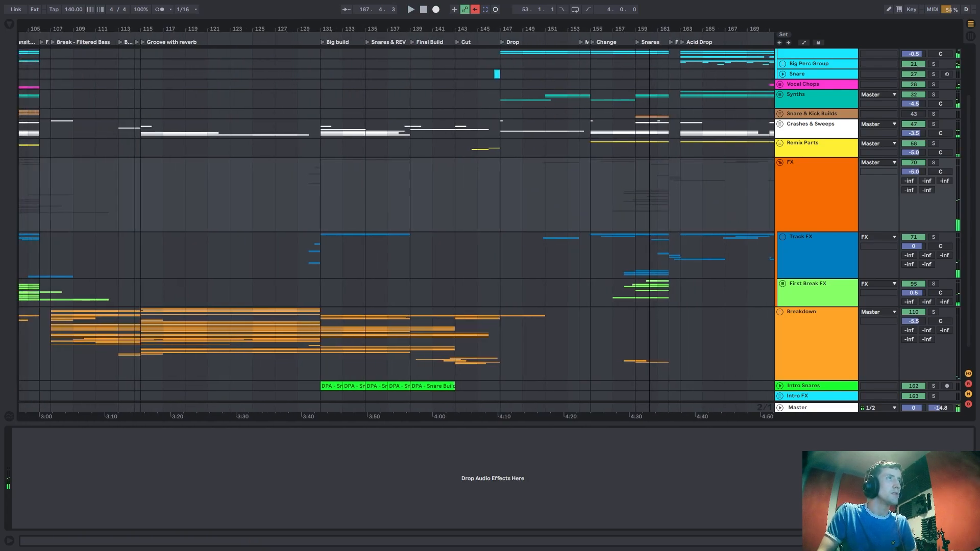
Re-enable the overridden automation and play the arrangement from the Transition section at bar 103.
left_click(289, 178)
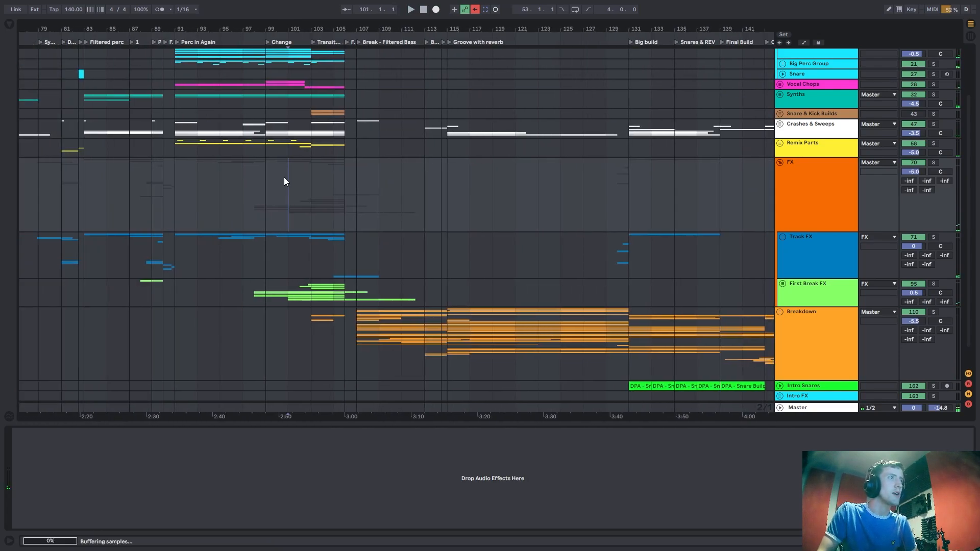
left_click(471, 11)
left_click_drag(311, 28, 312, 74)
left_click(310, 173)
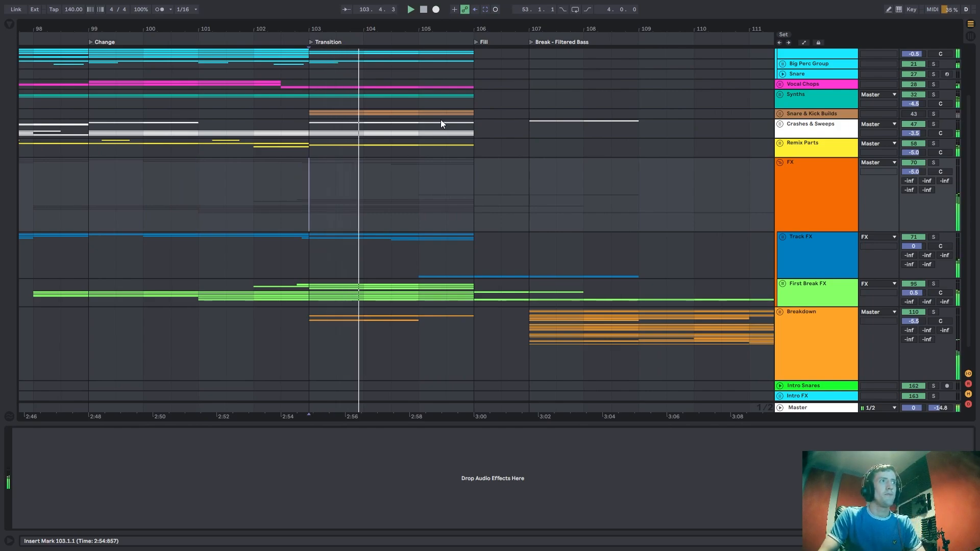
scroll(763, 176, "down", 1)
scroll(785, 176, "up", 2)
Expand the Remix Parts and Power Stabs groups, then unfold the ^^^ FX track and enlarge its waveform.
left_click(780, 162)
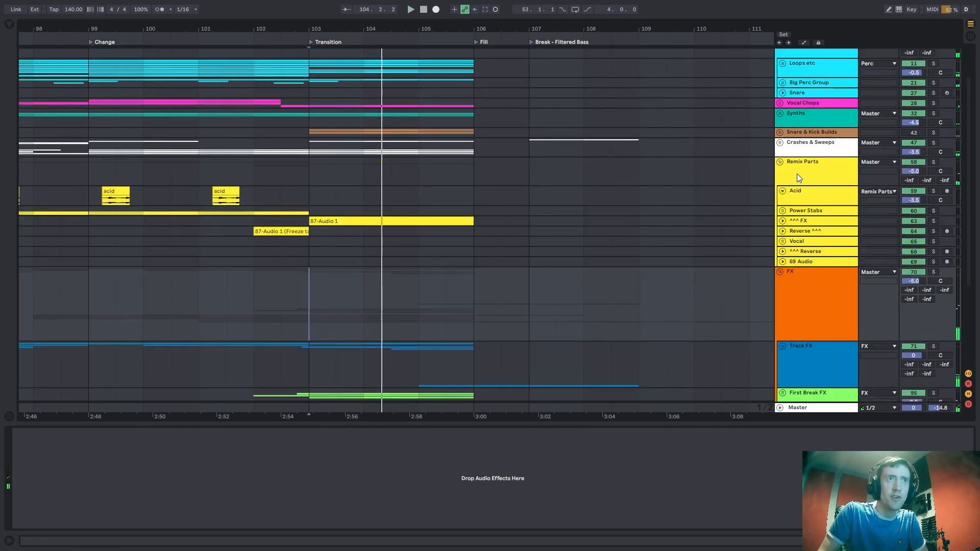
left_click(799, 198)
left_click(783, 211)
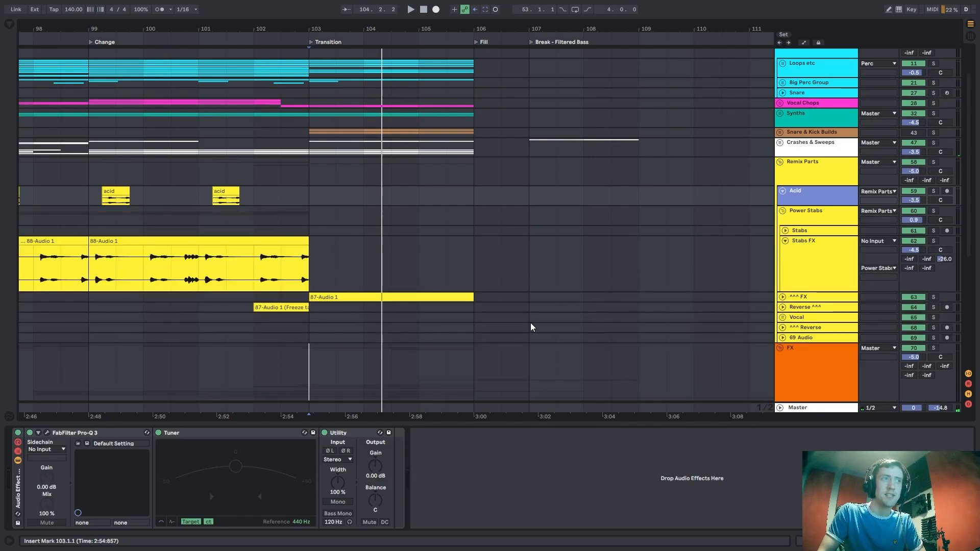
left_click(307, 292)
left_click(782, 296)
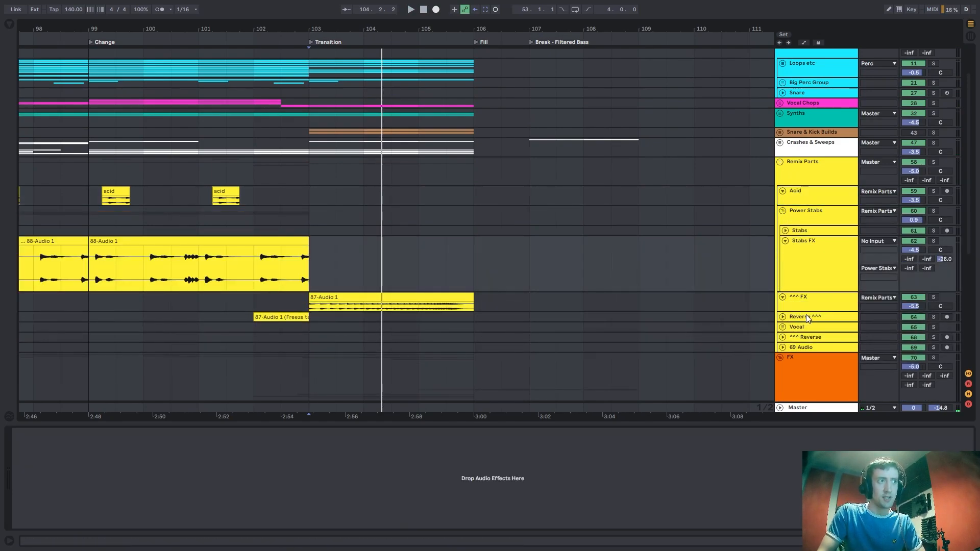
left_click_drag(813, 311, 811, 356)
scroll(803, 284, "down", 2)
Solo the Stabs FX track from bar 102, then solo ^^^ FX and place the insert marker at bar 103.
left_click(266, 216)
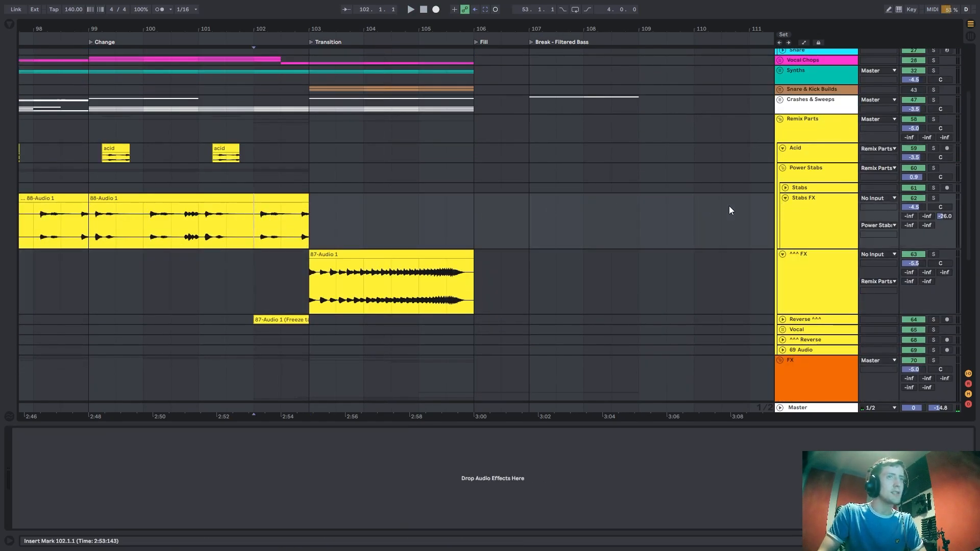
left_click(907, 209)
left_click(934, 199)
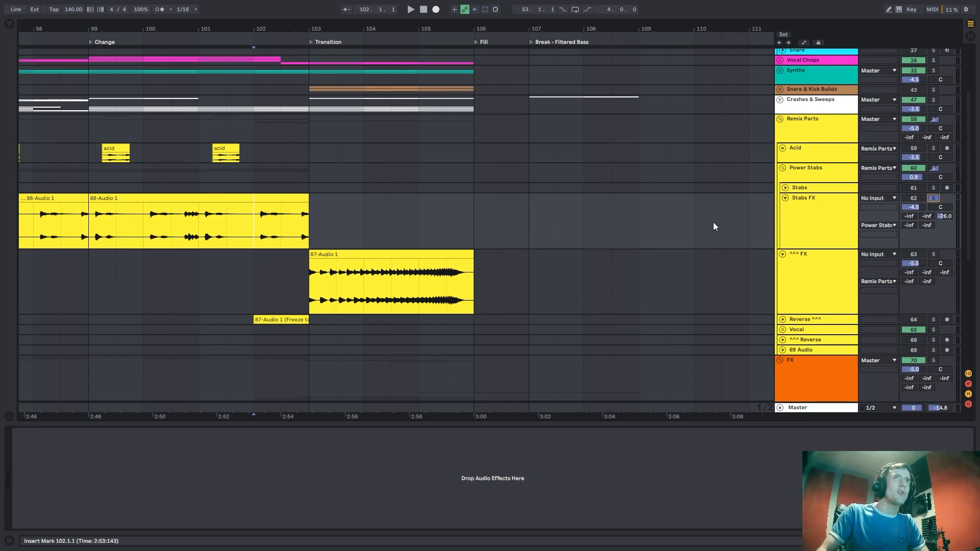
left_click(934, 254)
left_click(280, 306)
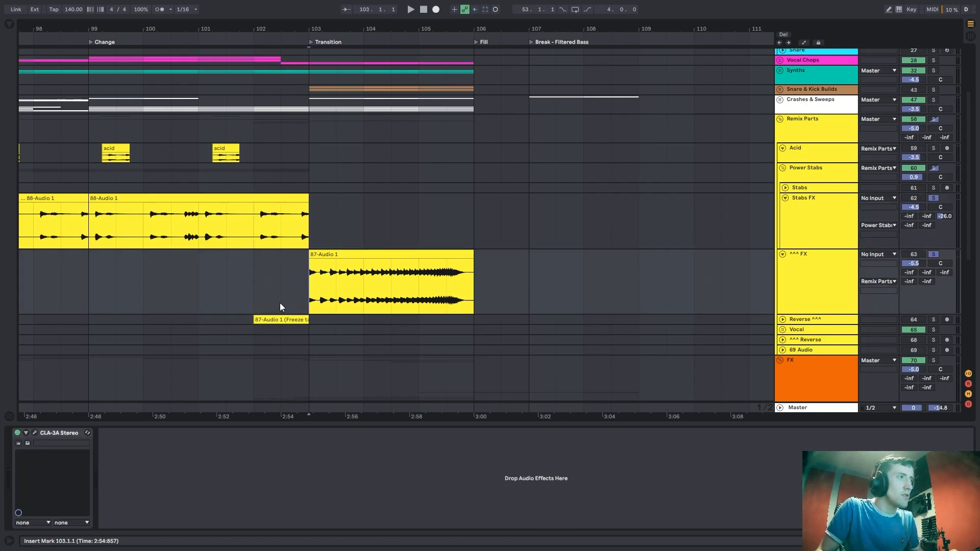
Unfold and enlarge the Reverse ^^^ track, and place the insert marker at its clip start, bar 102.
left_click(781, 314)
left_click(783, 319)
scroll(674, 316, "down", 3)
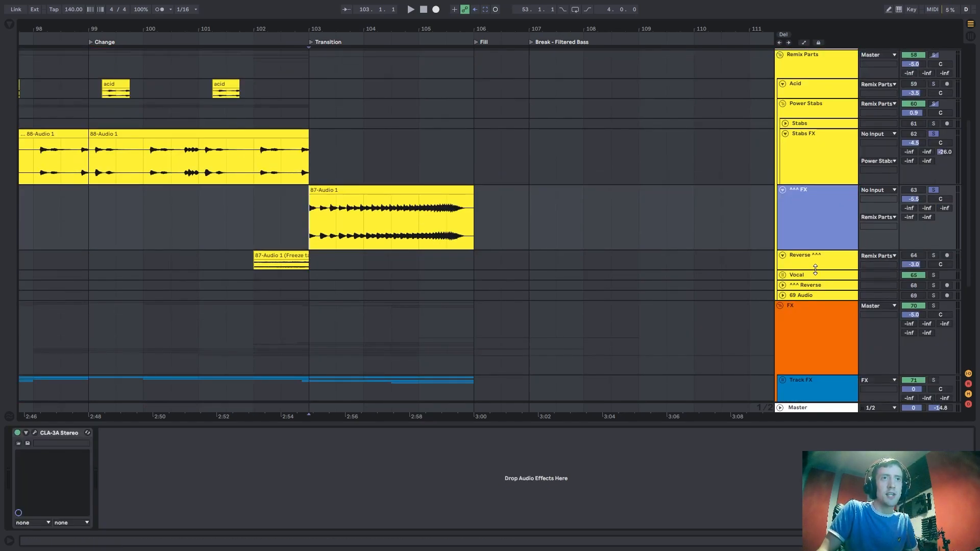
left_click_drag(815, 270, 820, 342)
left_click(298, 225)
left_click(281, 170)
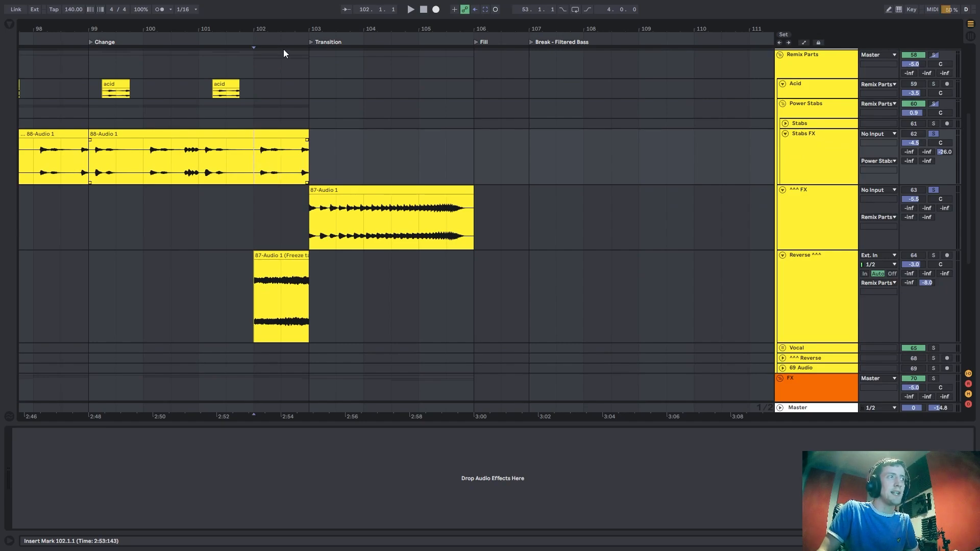
left_click_drag(257, 30, 275, 160)
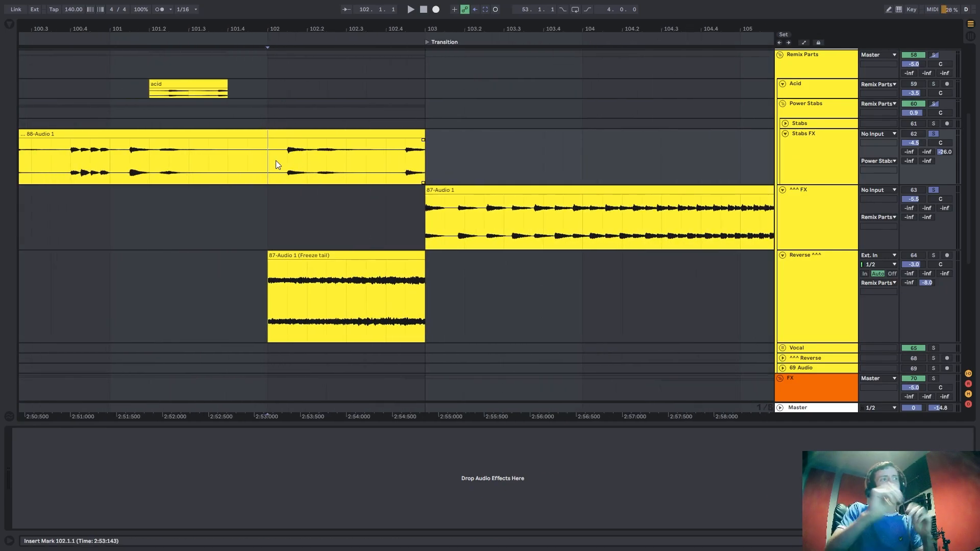
Solo Stabs FX and audition its clip from bar 102.
left_click(933, 134)
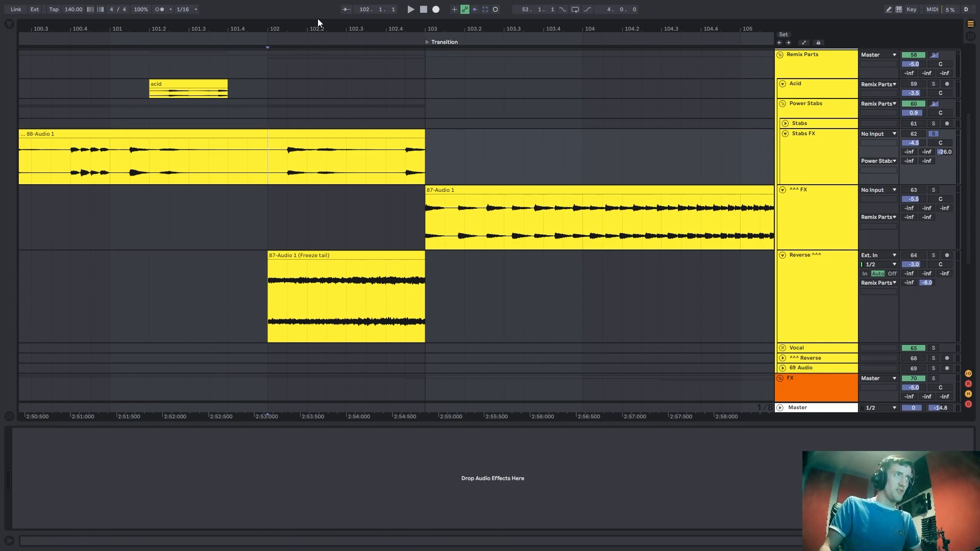
scroll(337, 41, "right", 3)
scroll(357, 57, "left", 1)
key("space")
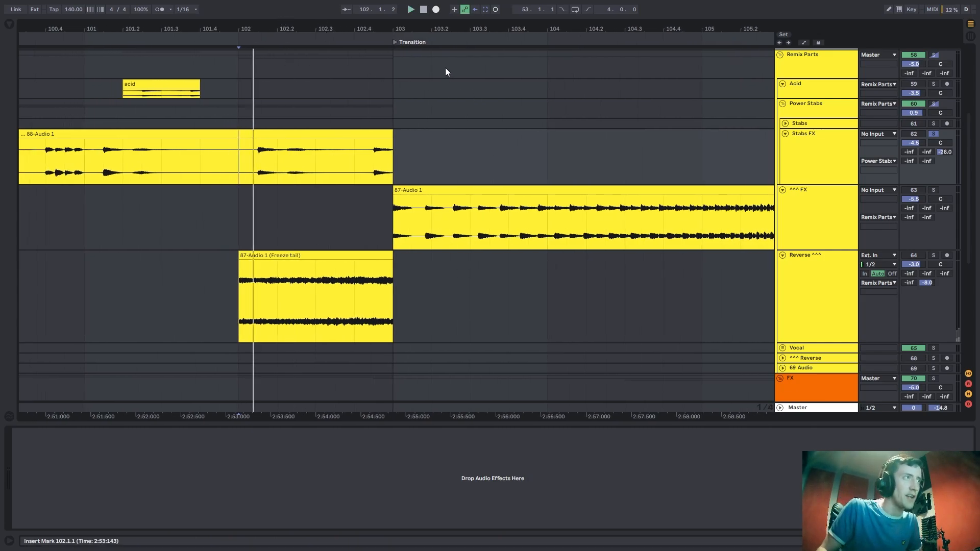
key("space")
left_click_drag(258, 158, 253, 165)
key("space")
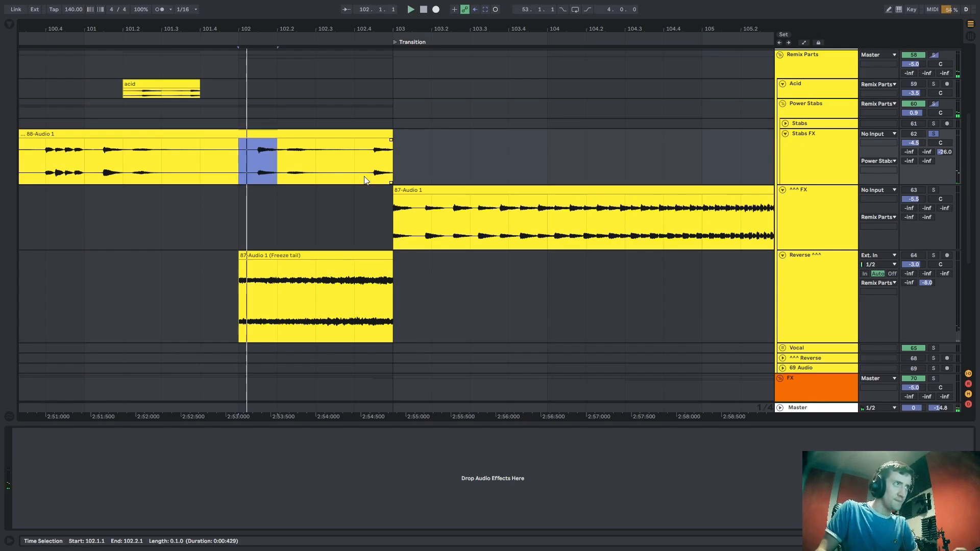
left_click(390, 221)
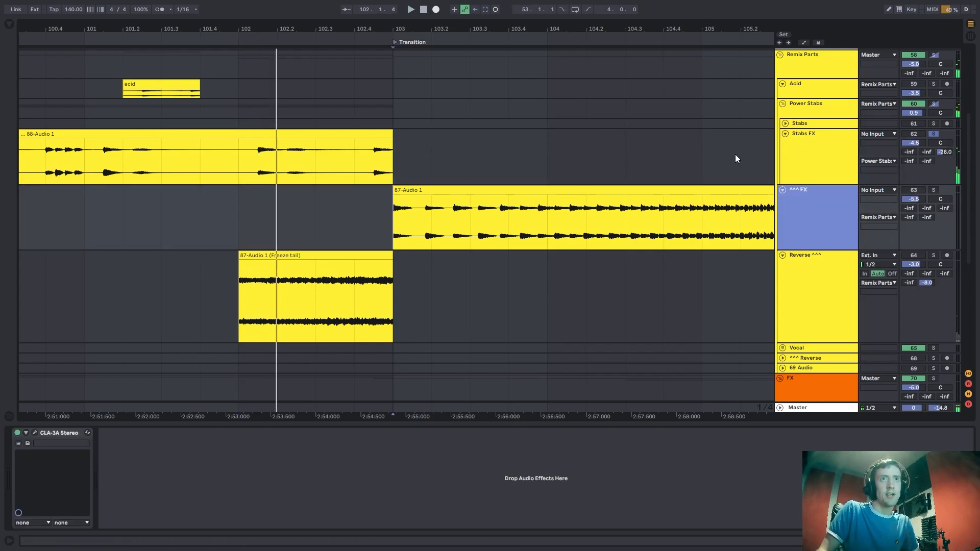
Solo ^^^ FX and listen to its clip through the Transition section.
left_click(933, 190)
key("minus")
key("minus")
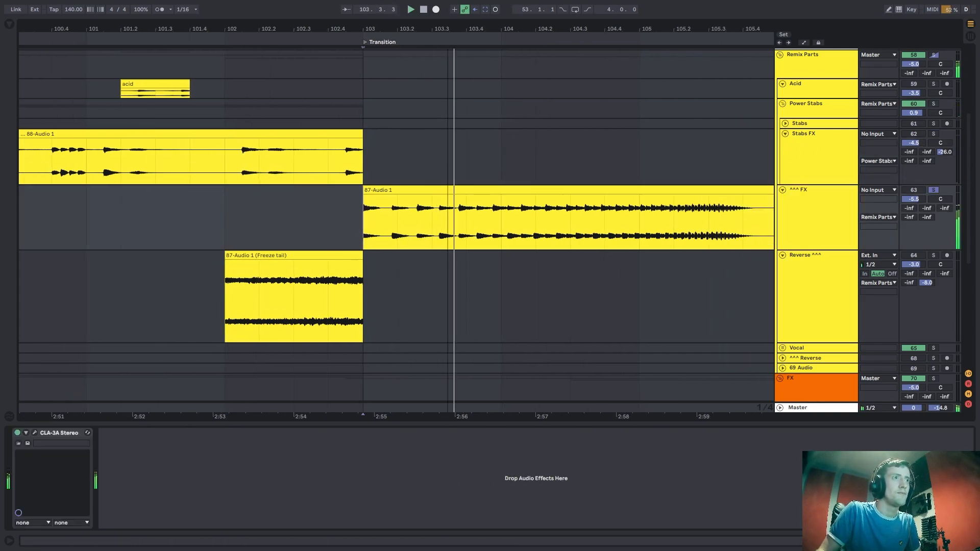
mouse_move(492, 30)
left_mouse_down()
mouse_move(493, 19)
mouse_move(493, 30)
left_mouse_up()
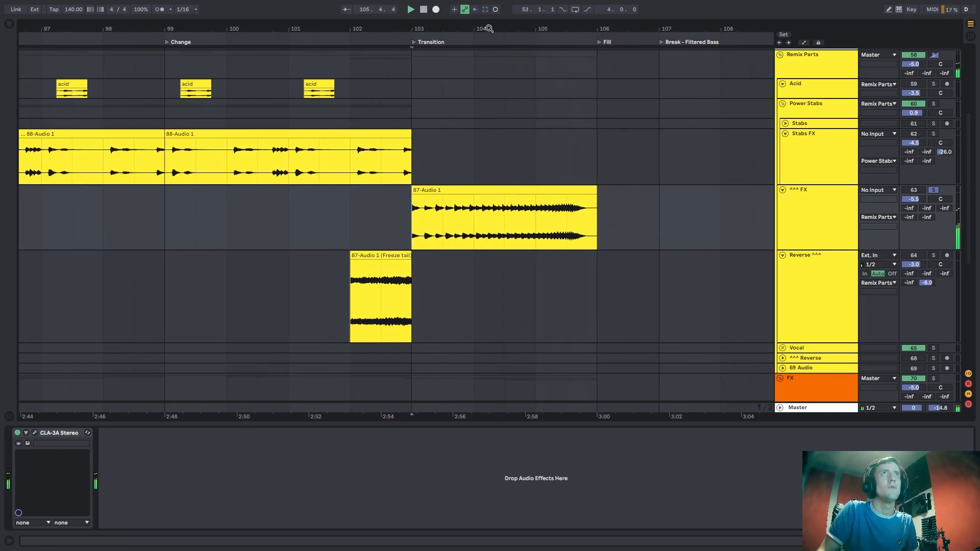
Solo Reverse ^^^ and audition its freeze-tail clip from bar 102.
left_click(378, 308)
key("space")
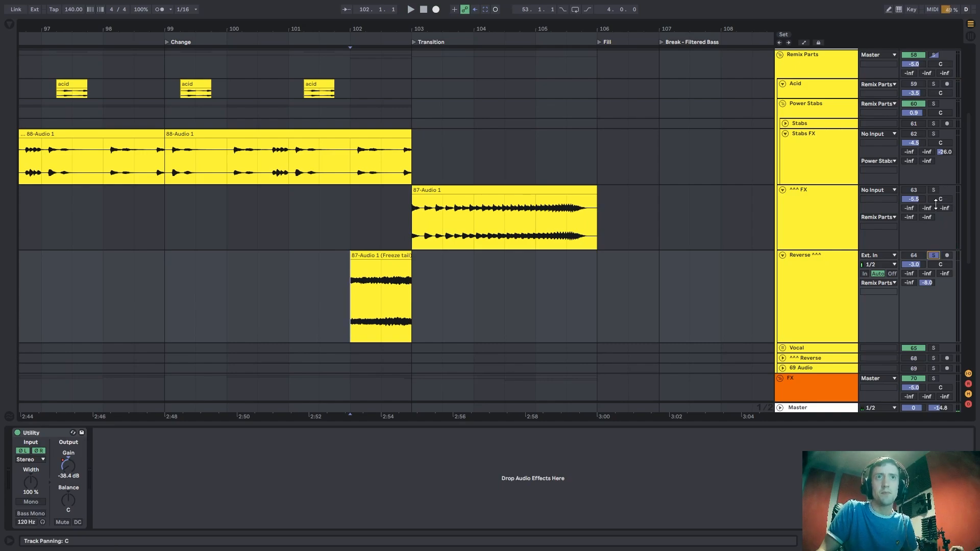
left_click(351, 182)
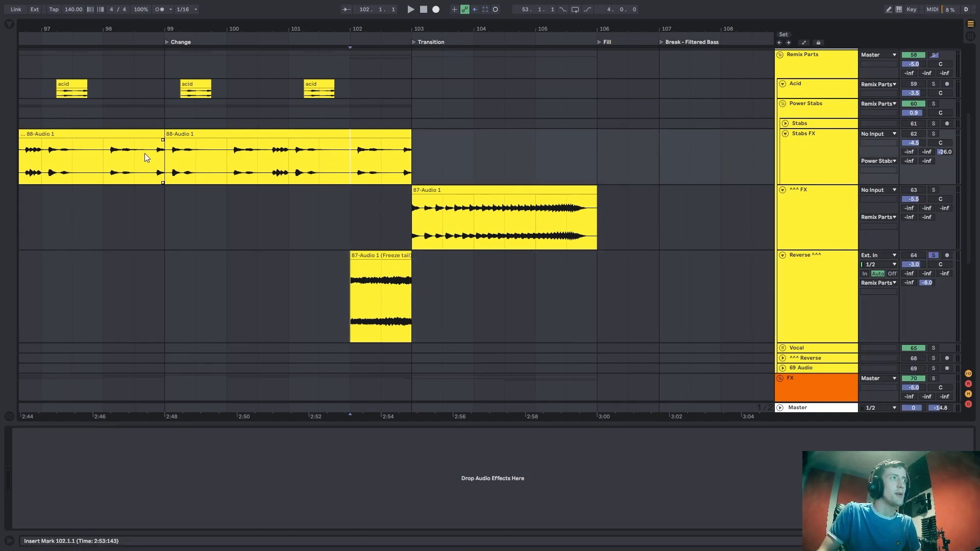
Try duplicating the Stabs FX clip from bars 99 to 103 into the Transition section.
scroll(433, 204, "up", 5)
left_click_drag(412, 238, 595, 225)
left_click_drag(421, 248, 454, 247)
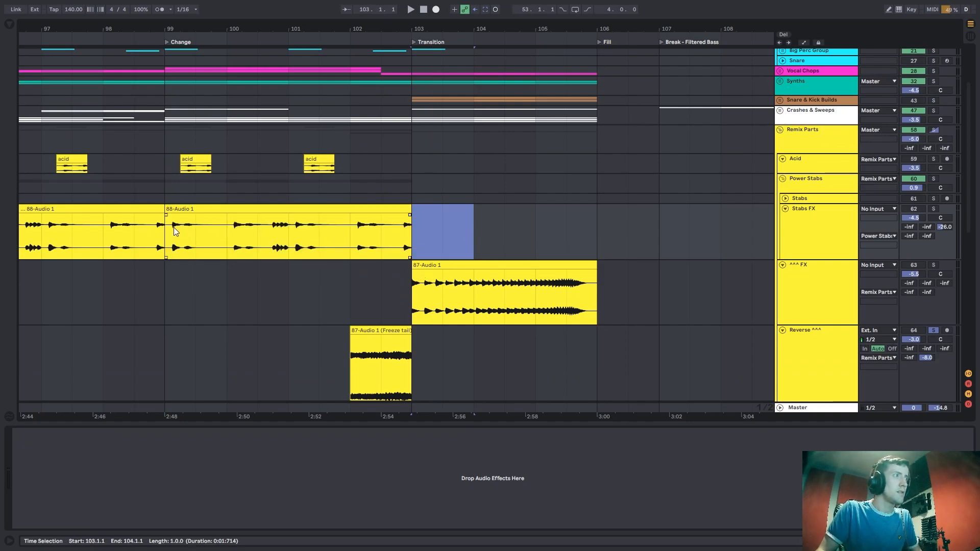
left_click_drag(175, 231, 402, 247)
key("ctrl+d")
key("ctrl+z")
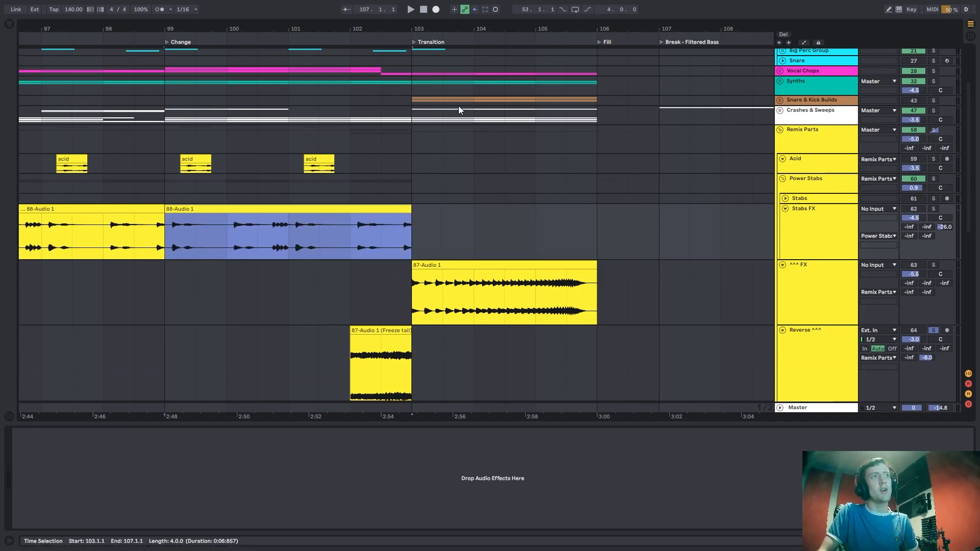
Solo Stabs FX, ^^^ FX and Reverse ^^^ together, play them from bar 102 and highlight the Fill bar.
left_click(414, 282)
left_click(363, 332)
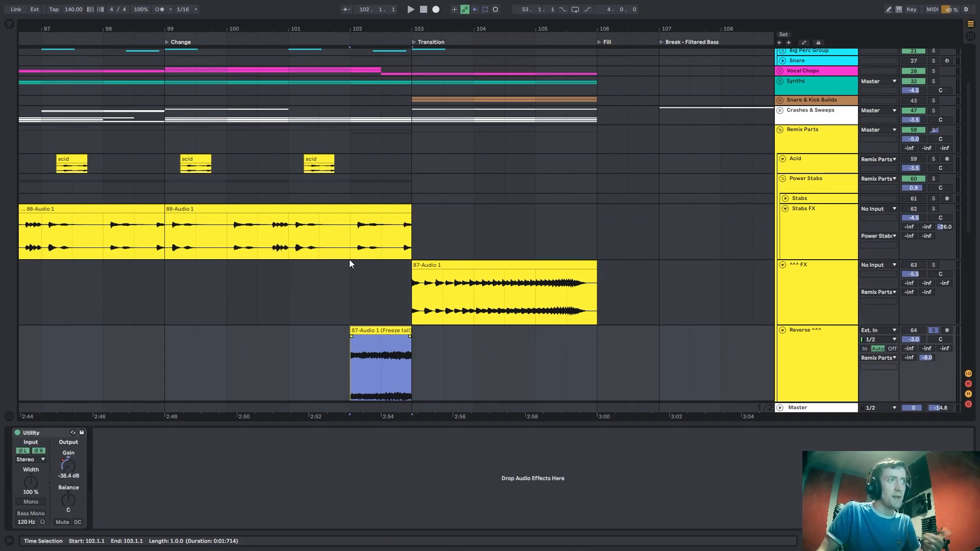
left_click(350, 259)
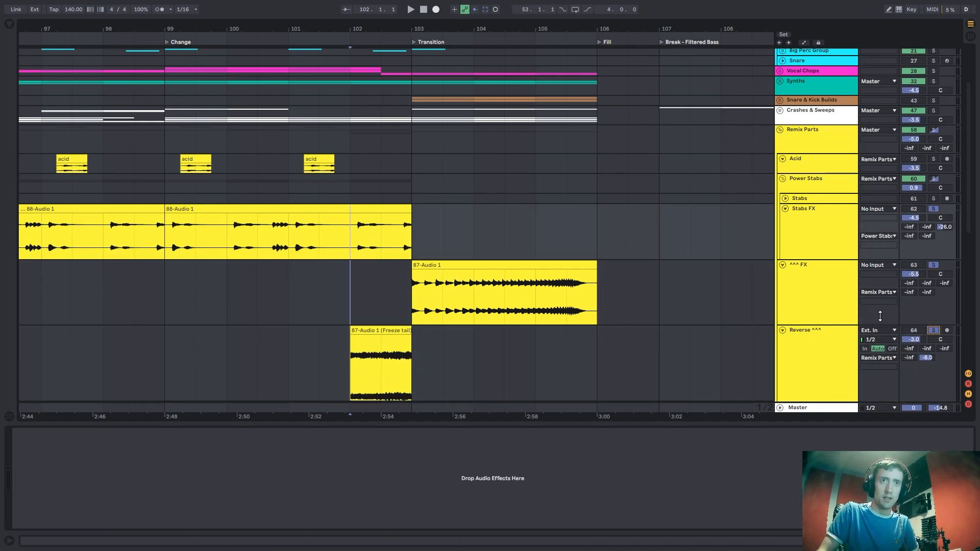
key("space")
scroll(517, 250, "up", 3)
scroll(505, 215, "down", 7)
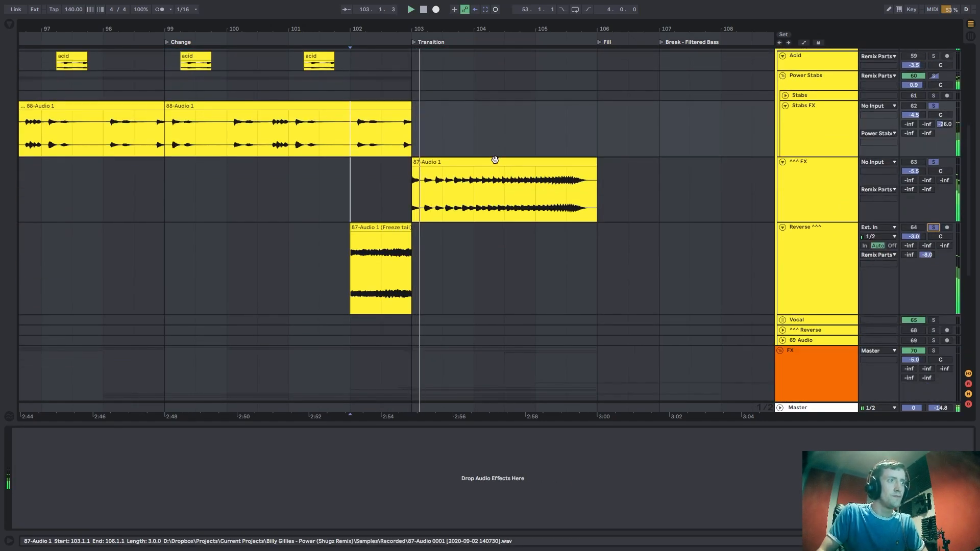
scroll(490, 156, "up", 3)
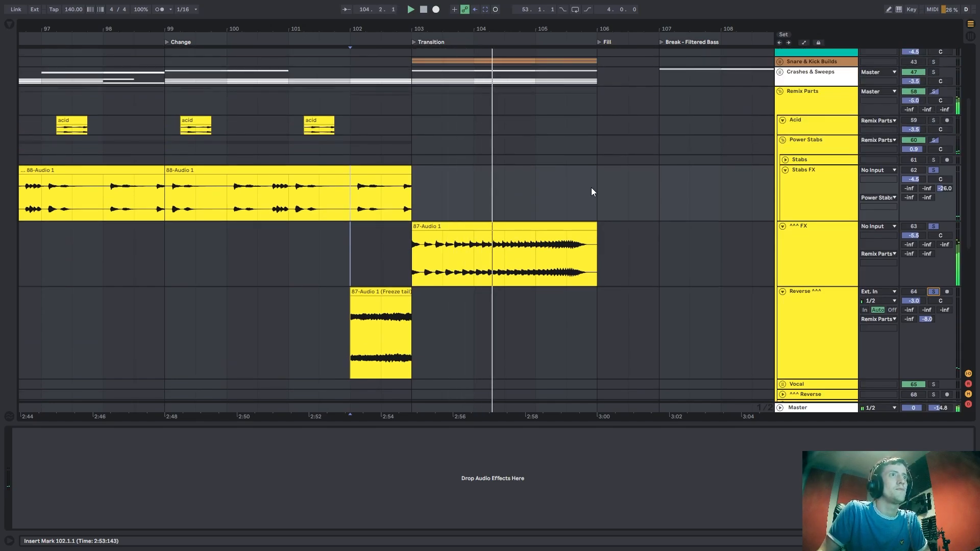
left_click_drag(593, 188, 660, 187)
scroll(449, 128, "up", 3)
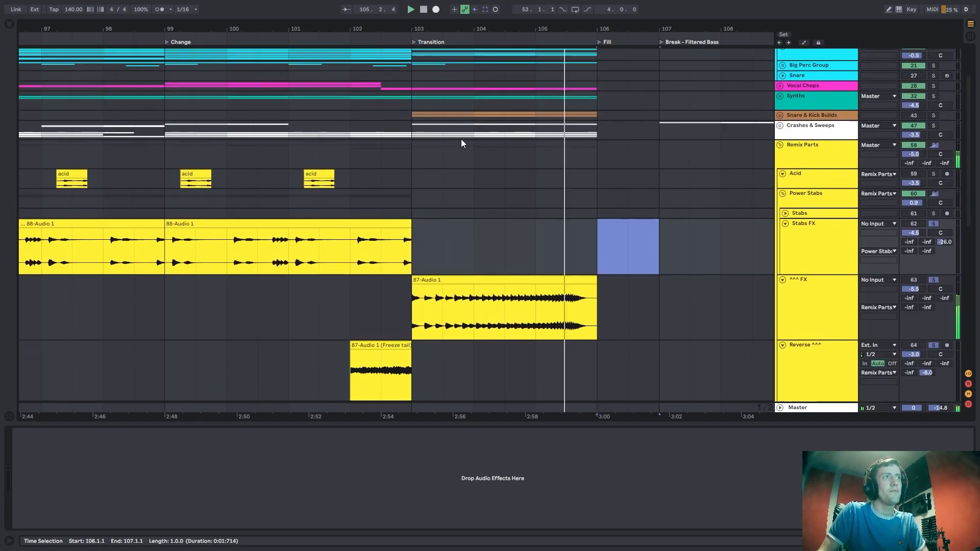
Clear the track solos and play the full mix from bar 102 into the Transition section.
scroll(461, 138, "up", 3)
double_click(933, 161)
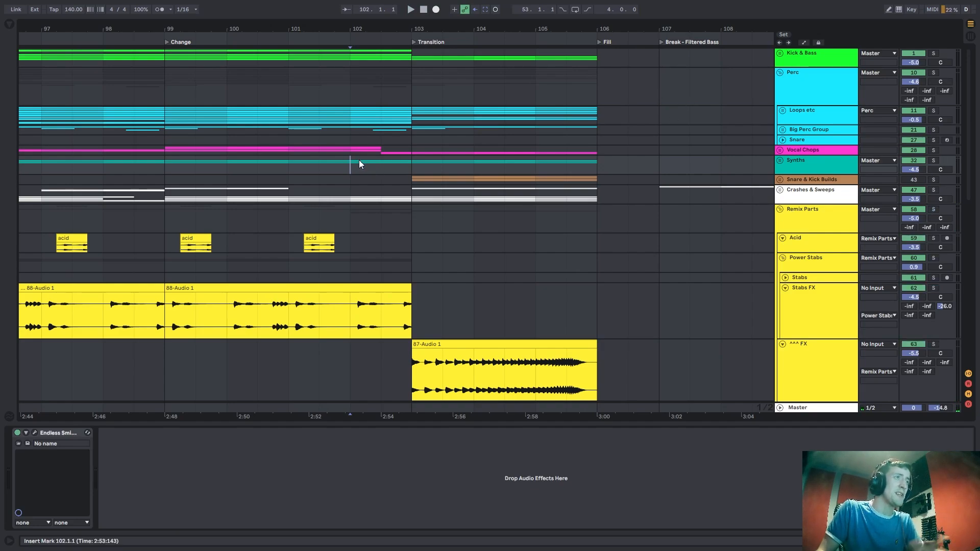
left_click_drag(346, 29, 378, 25)
key("space")
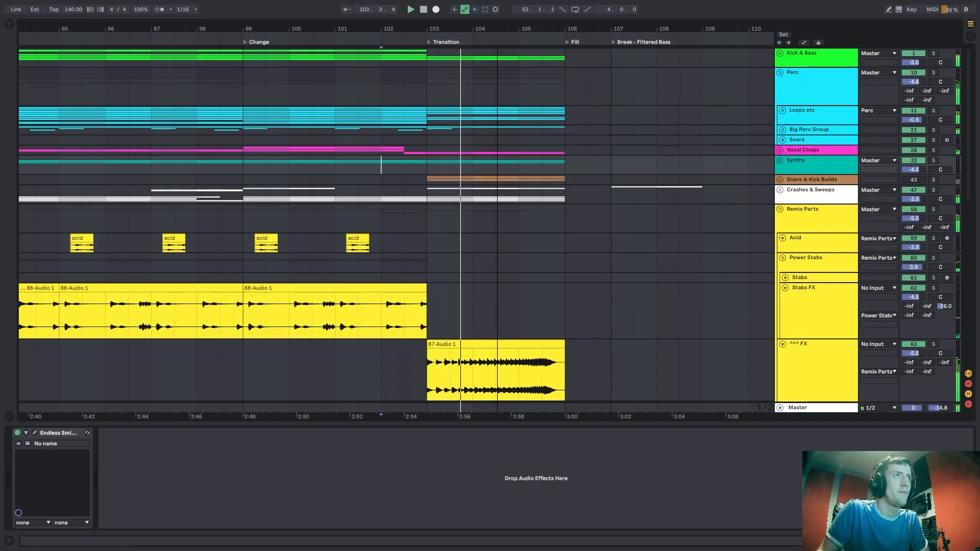
mouse_move(497, 29)
left_mouse_down()
mouse_move(482, 29)
mouse_move(754, 28)
mouse_move(801, 19)
left_mouse_up()
key("space")
Expand the Synths group, solo Synth Stab 1 and play it from the Filtered perc section at bar 83.
left_click(216, 168)
left_click(804, 167)
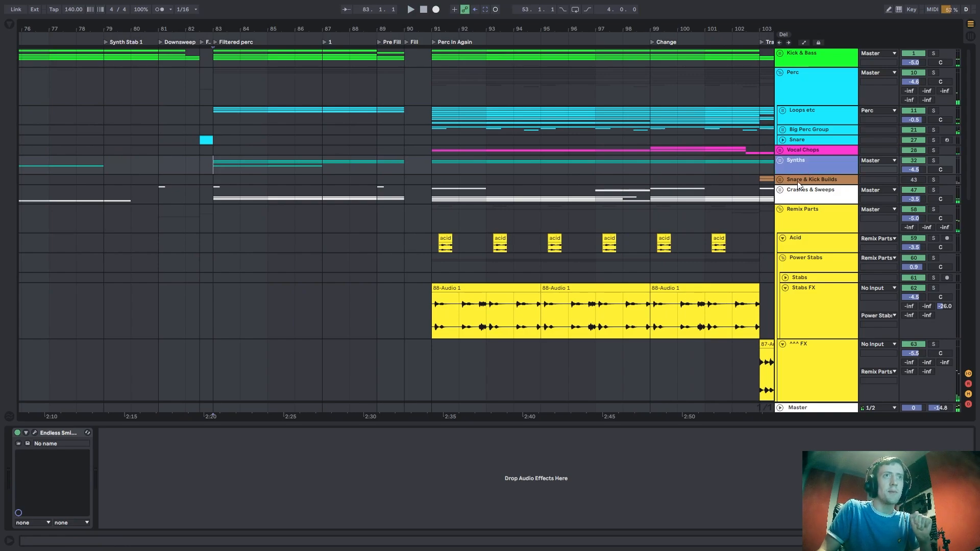
left_click(780, 162)
scroll(804, 198, "down", 5)
left_click(221, 221)
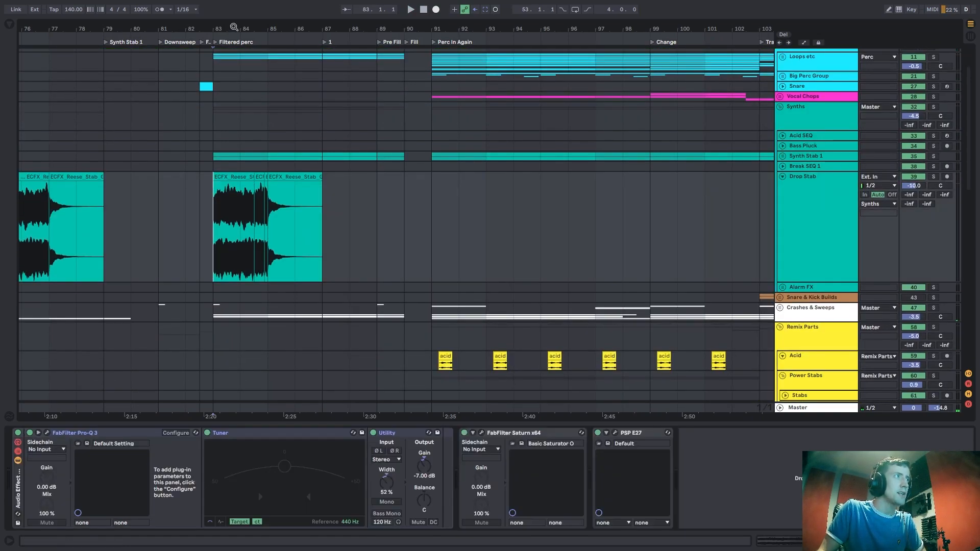
left_click_drag(233, 28, 384, 32)
left_click(933, 157)
key("space")
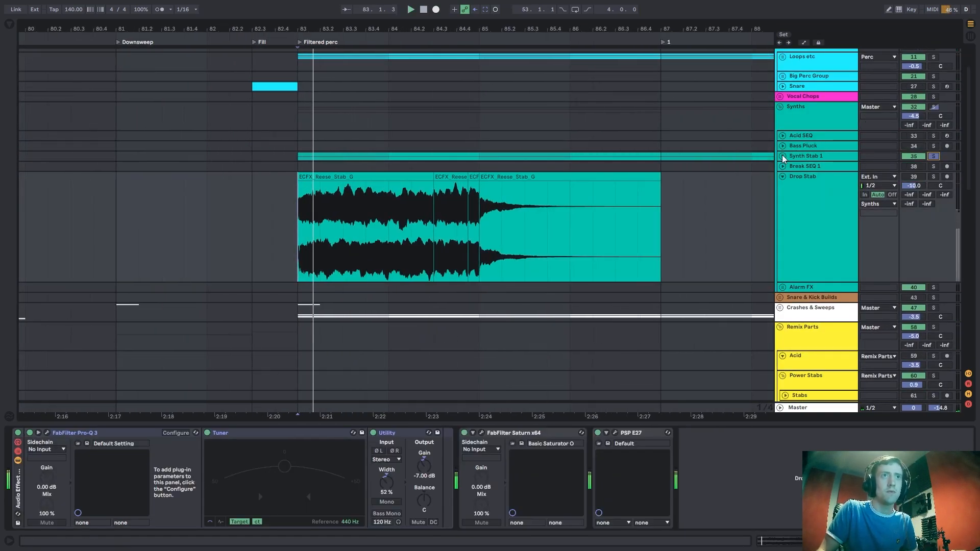
Expand the Synth Stab 1 group and enlarge its Synth 1 and Synth 2 tracks.
left_click(783, 156)
left_click(797, 186)
left_click(781, 186)
left_click(786, 186)
left_click(785, 176)
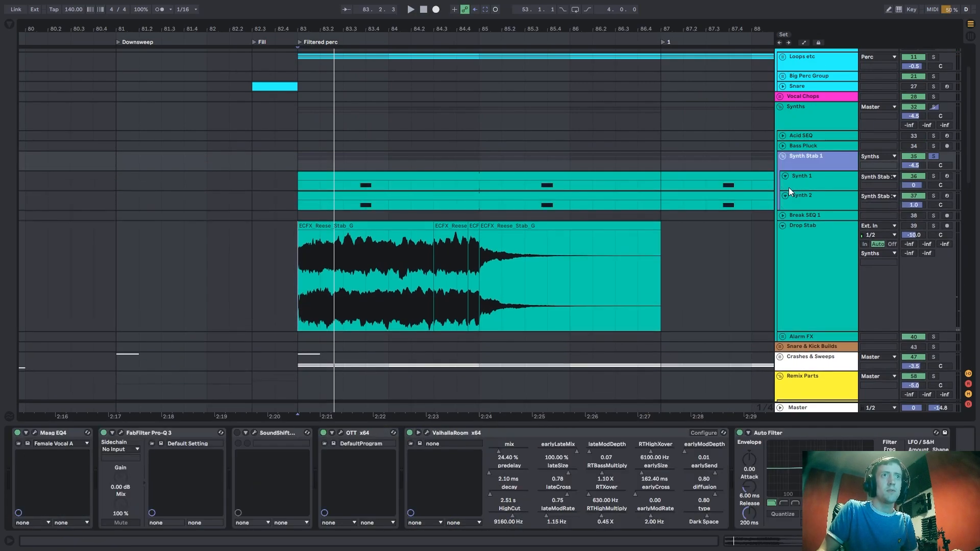
left_click_drag(799, 210, 799, 256)
left_click(803, 199)
left_click_drag(802, 189, 801, 246)
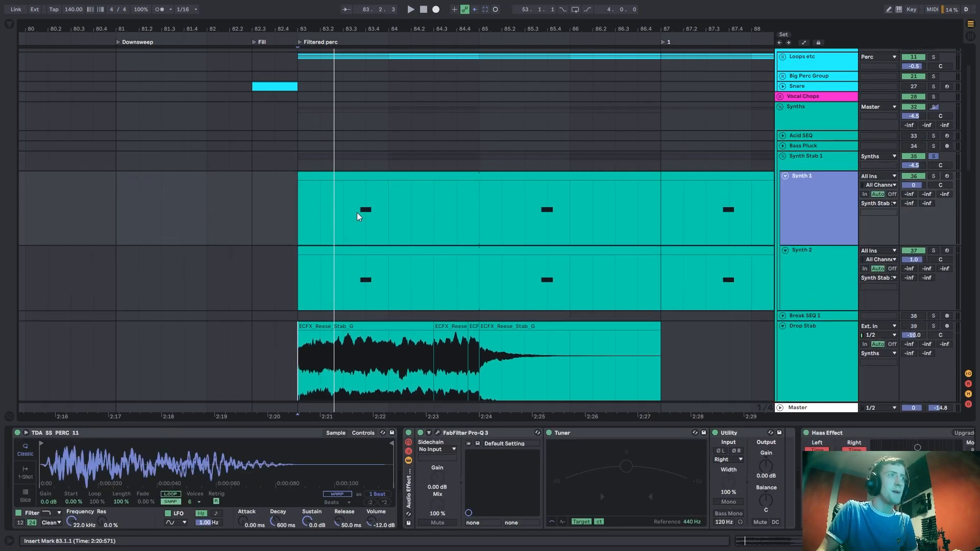
Select the range around the first Synth 1 note and switch off ValhallaRoom on the Synth Stab 1 group.
scroll(360, 212, "up", 3)
left_click_drag(365, 217, 475, 217)
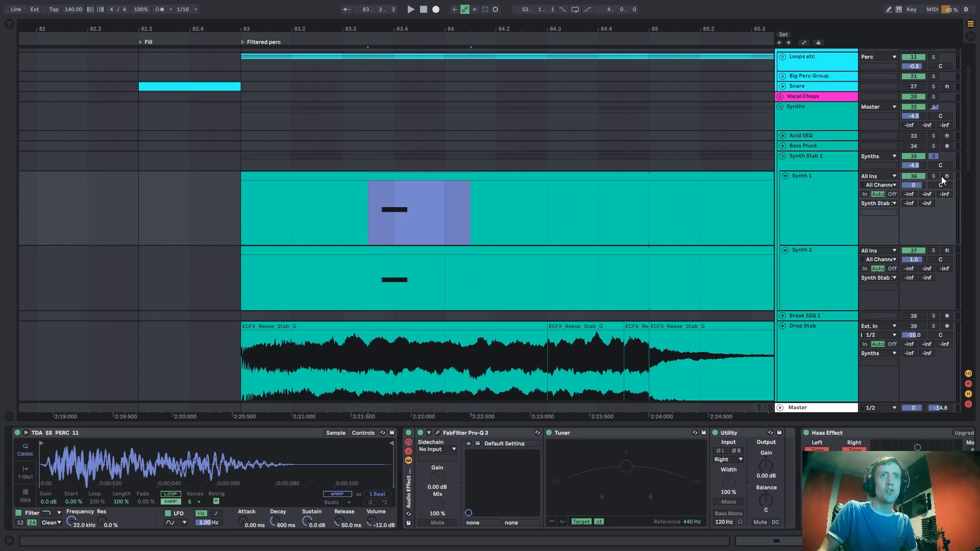
left_click(820, 163)
left_click(409, 432)
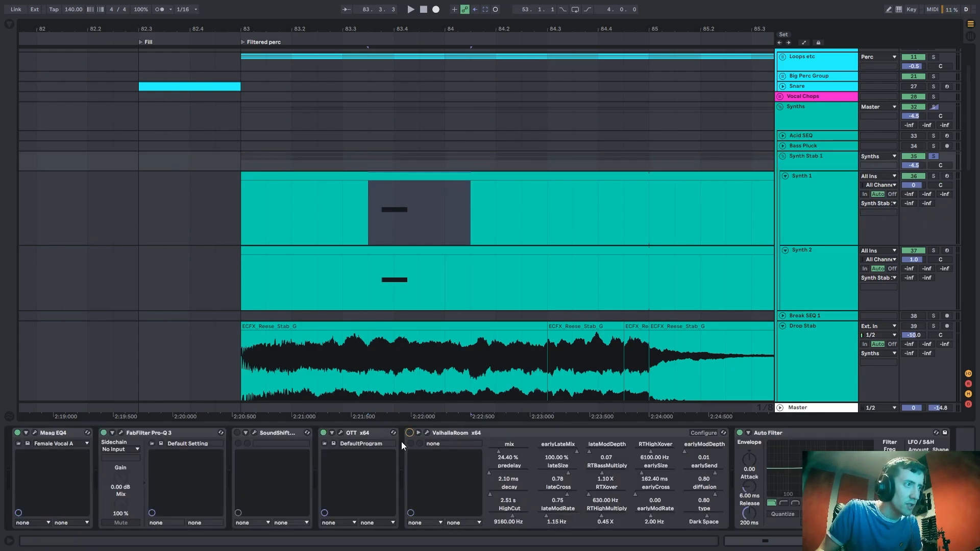
Play the selected range around the first Synth 1 note with ValhallaRoom off, and select the Synth 1 track.
key("space")
left_click(817, 214)
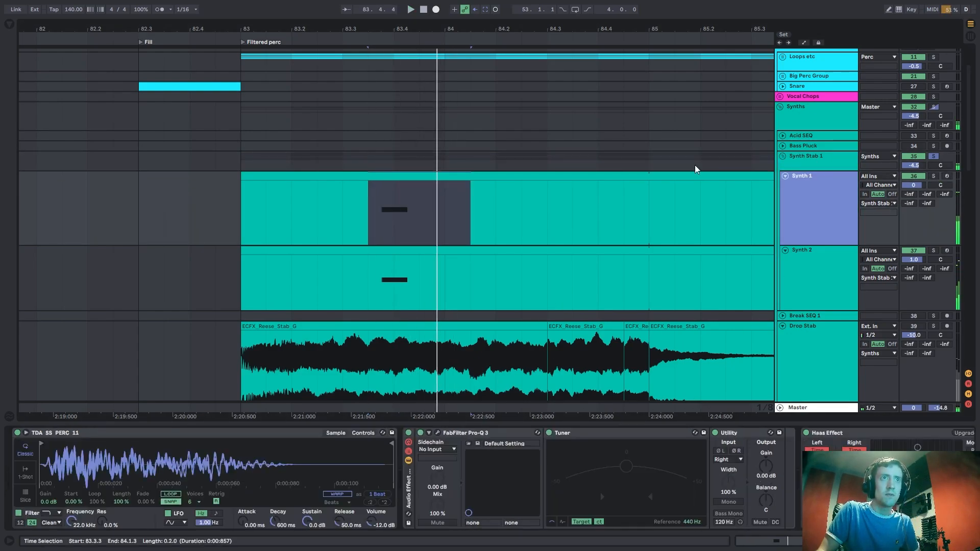
scroll(485, 213, "down", 10)
scroll(285, 210, "up", 10)
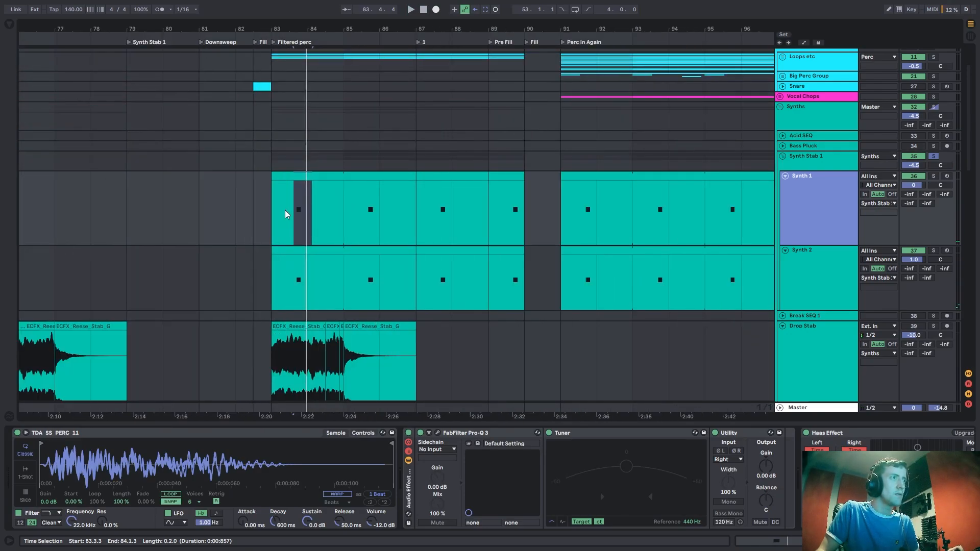
Place the insert marker at 91.3.1 in the Perc In Again section and play the soloed stab from there.
scroll(287, 212, "down", 10)
scroll(333, 217, "up", 10)
left_click(122, 175)
left_click_drag(64, 29, 347, 70)
left_click(340, 208)
key("space")
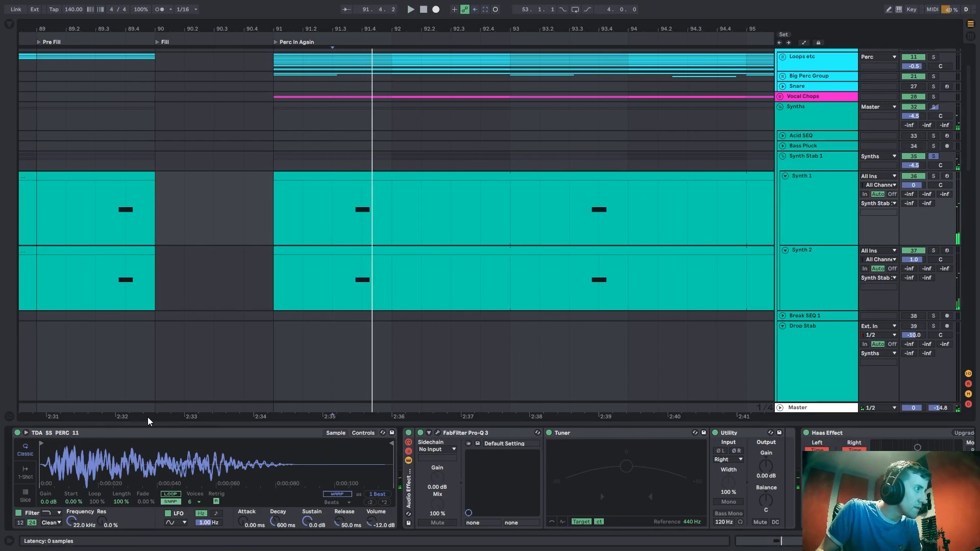
Audition the stab layers from 91.3.1 by soloing Synth 2 and adding the solo on Synth 1.
left_click(941, 259)
left_click(933, 251)
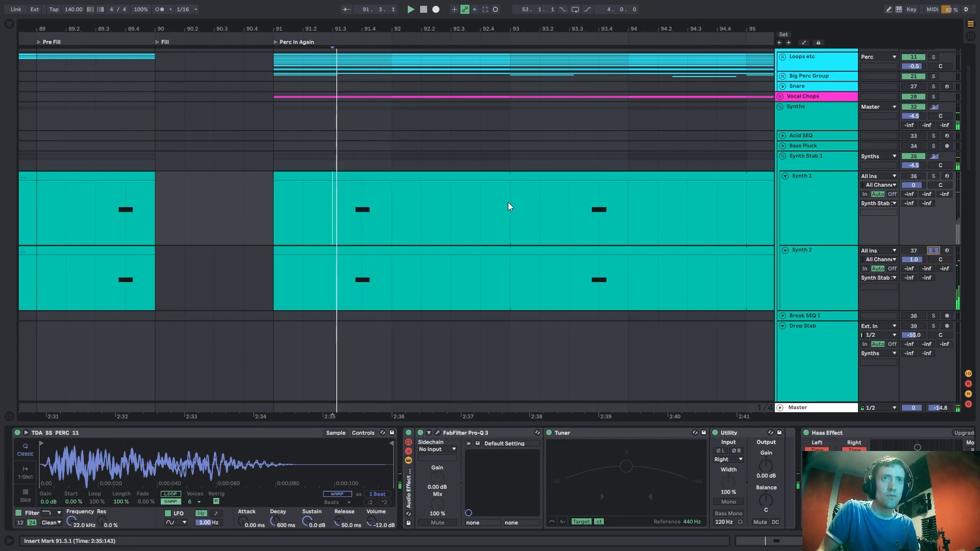
left_click(934, 176)
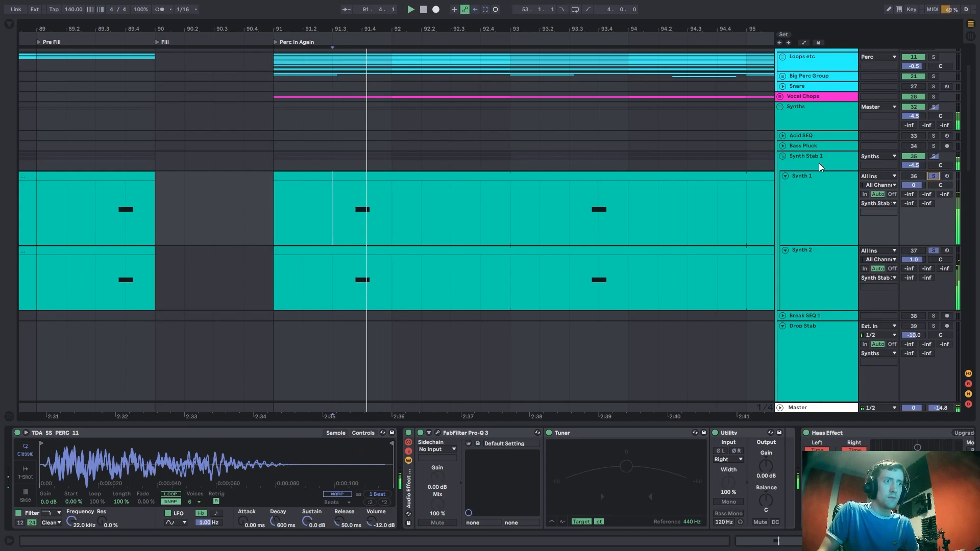
Inspect the Maag EQ4, FabFilter Pro-Q 3 and OTT plug-in windows on the Synth Stab 1 group.
left_click(781, 208)
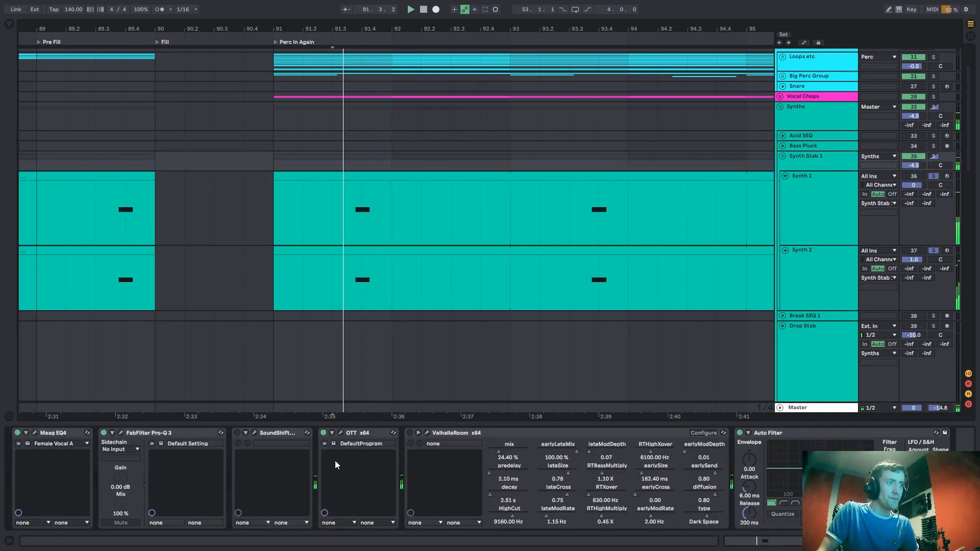
left_click(35, 433)
left_click(35, 433)
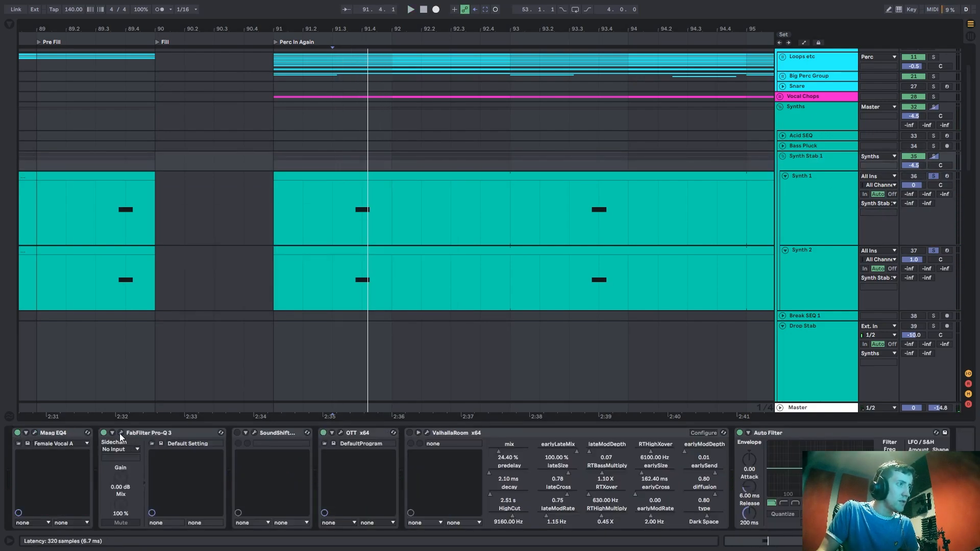
left_click(121, 433)
left_click(121, 434)
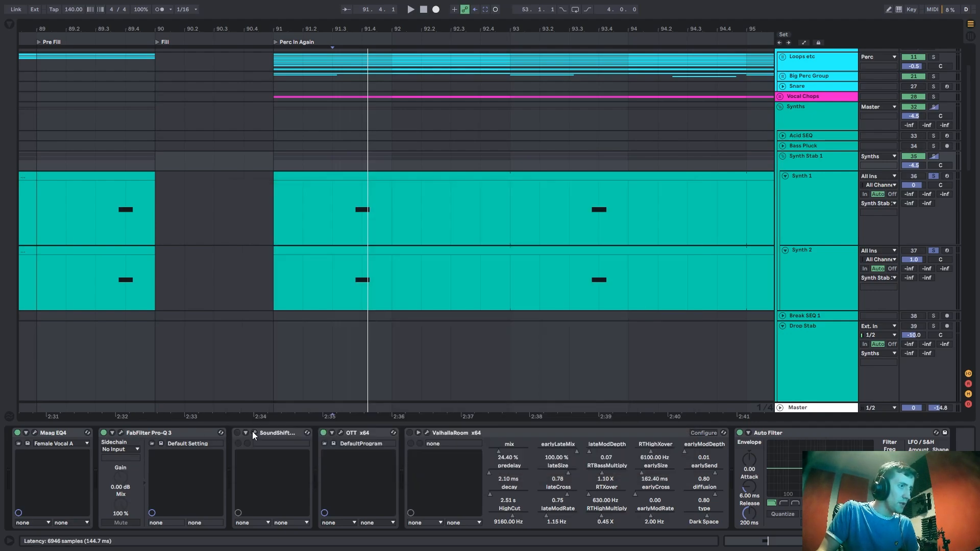
left_click(341, 433)
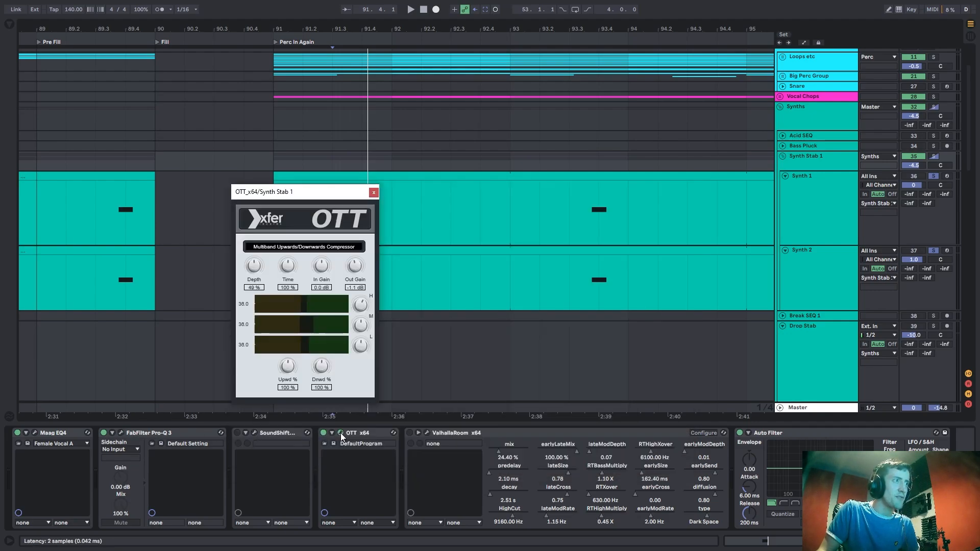
left_click(341, 433)
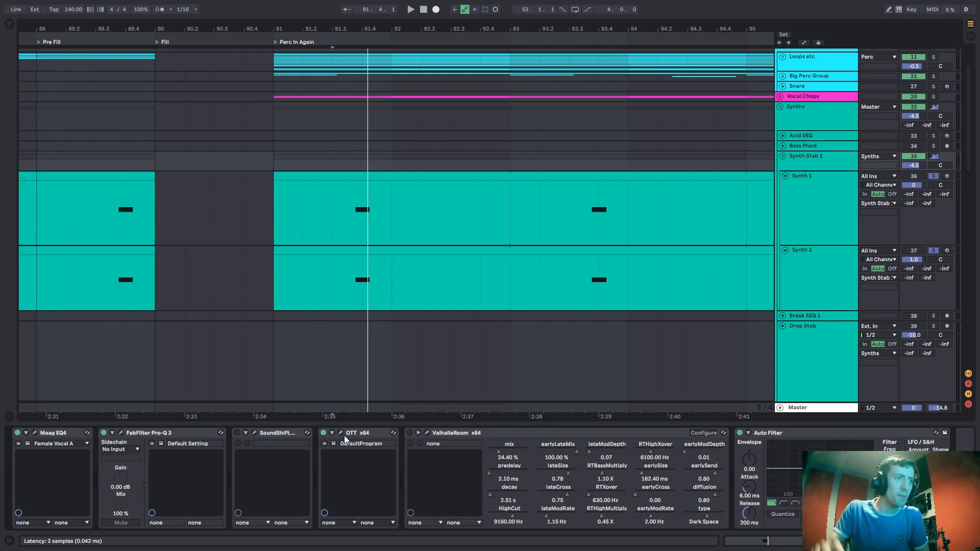
Compare the stab with OTT bypassed and enabled, and switch ValhallaRoom back on in the Synth Stab 1 group.
key("space")
left_click(325, 432)
key("space")
key("space")
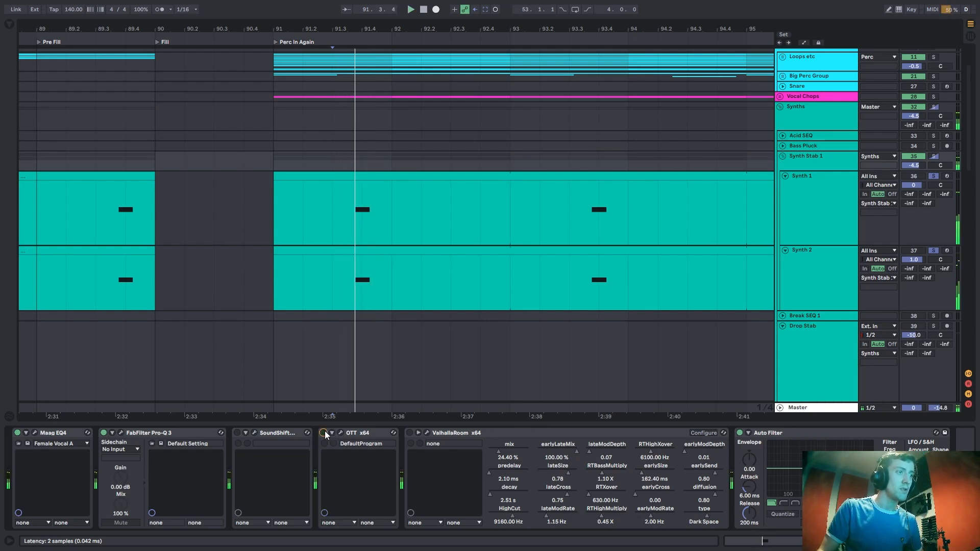
left_click(325, 432)
key("space")
key("space")
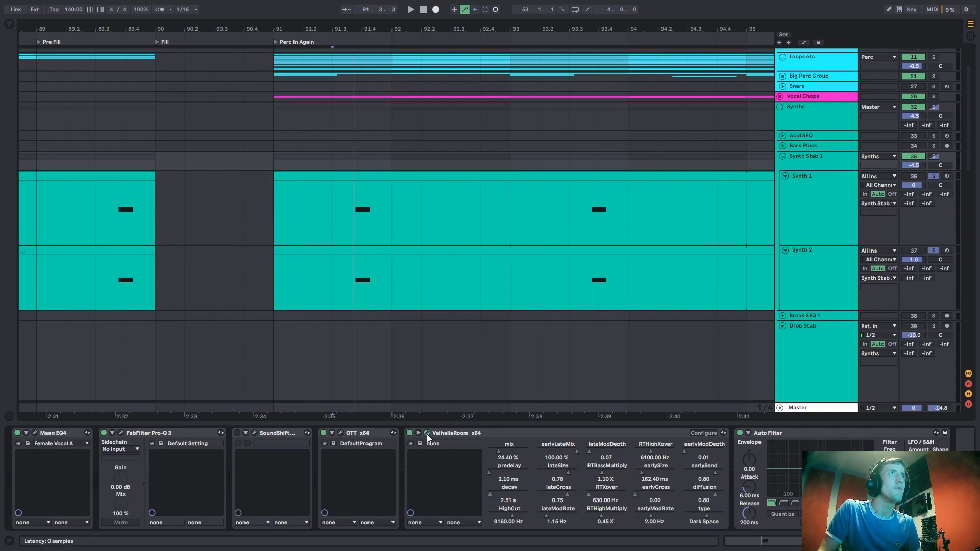
Minimize the Synth 2 and Synth 1 tracks and clear the synth solos.
scroll(644, 444, "right", 2)
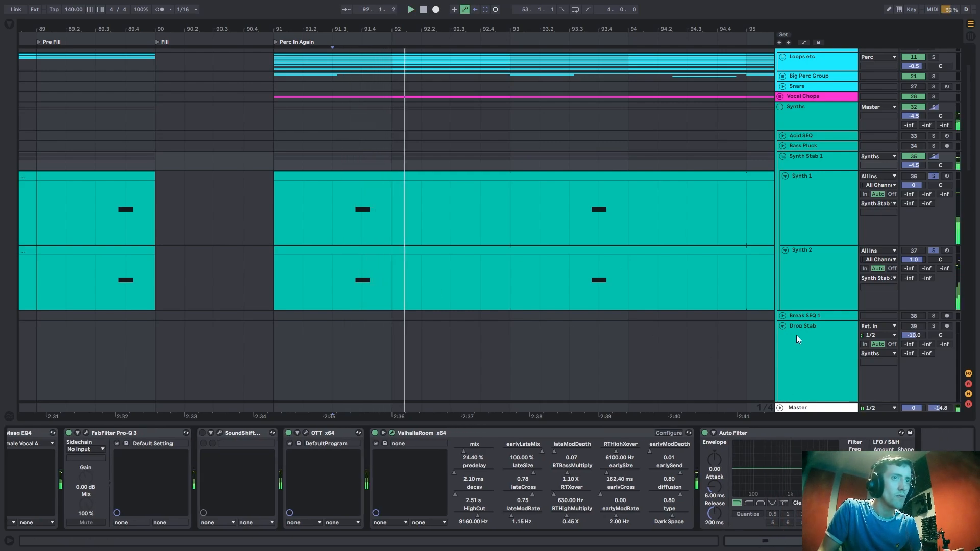
left_click(807, 275)
left_click(807, 237)
double_click(820, 275)
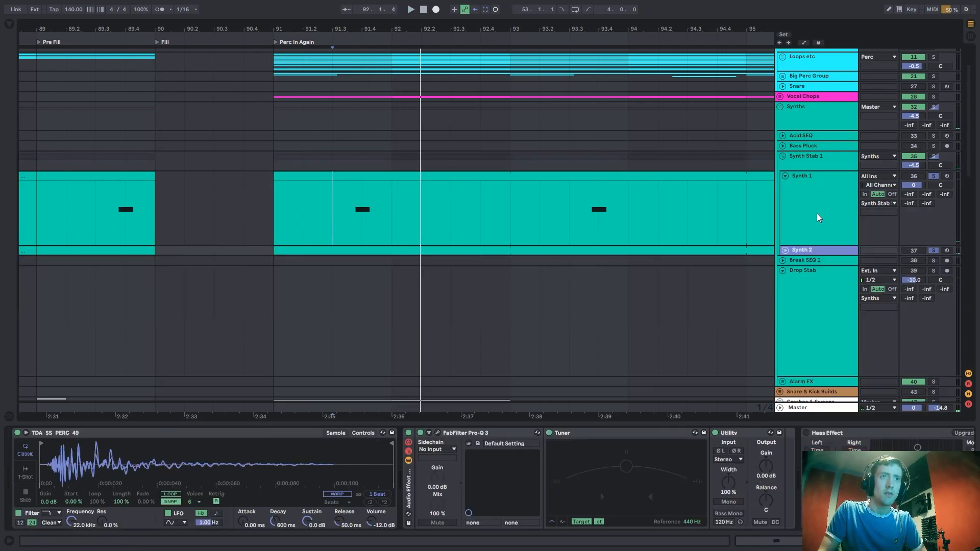
double_click(819, 218)
left_click(935, 156)
left_click(933, 107)
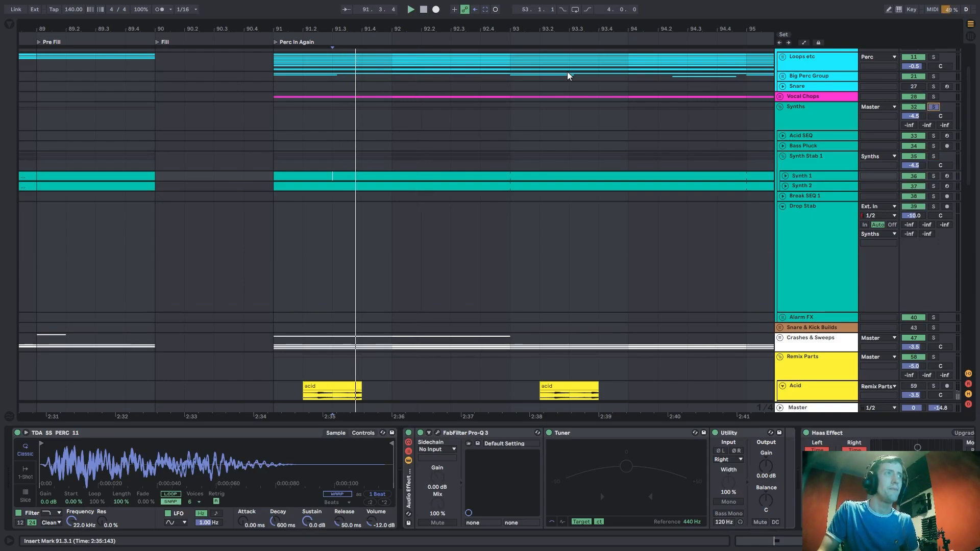
Solo the Kick & Bass, Perc and Synths groups and play them from bar 91, Perc In Again.
left_click(282, 120)
scroll(613, 102, "up", 3)
left_click(933, 54)
left_click(933, 73, "ctrl")
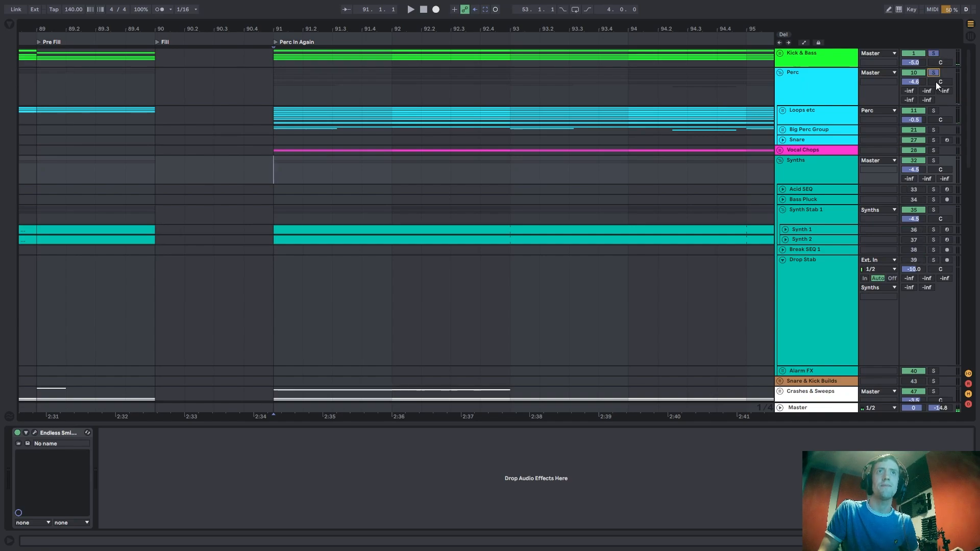
left_click(933, 161, "ctrl")
key("space")
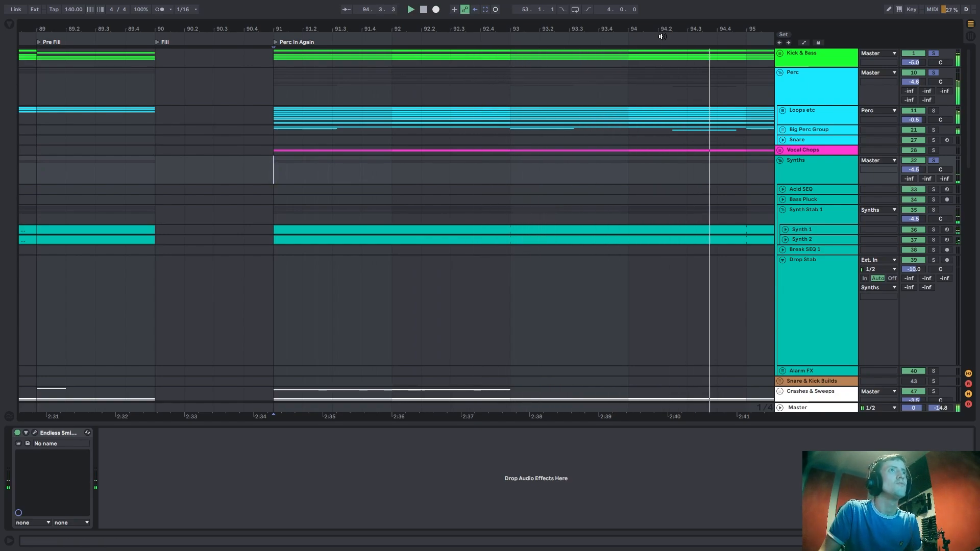
Play the soloed groups from the Change section at bar 99.
left_click_drag(660, 33, 248, 8)
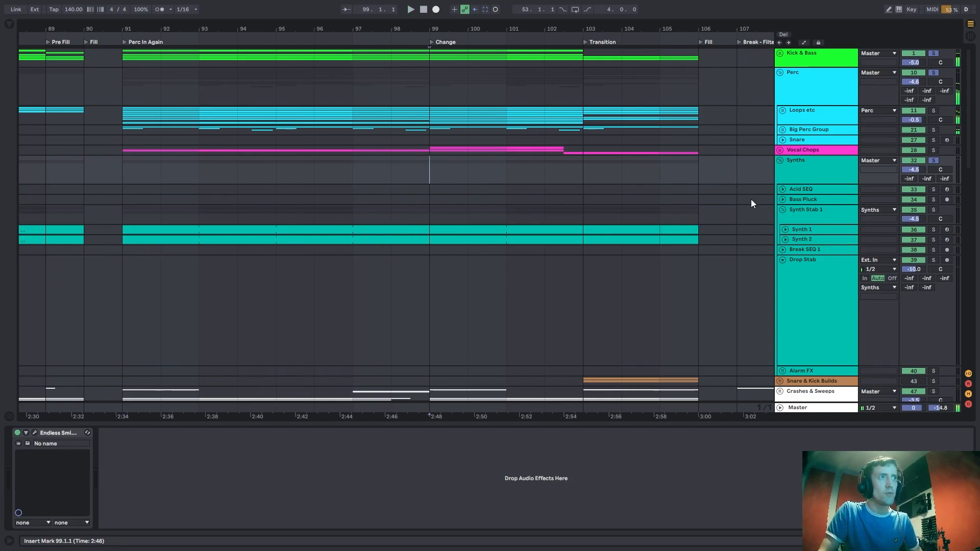
left_click(795, 169)
left_click(431, 173)
Fold the Synths and Perc groups in the arrangement.
left_click(798, 176)
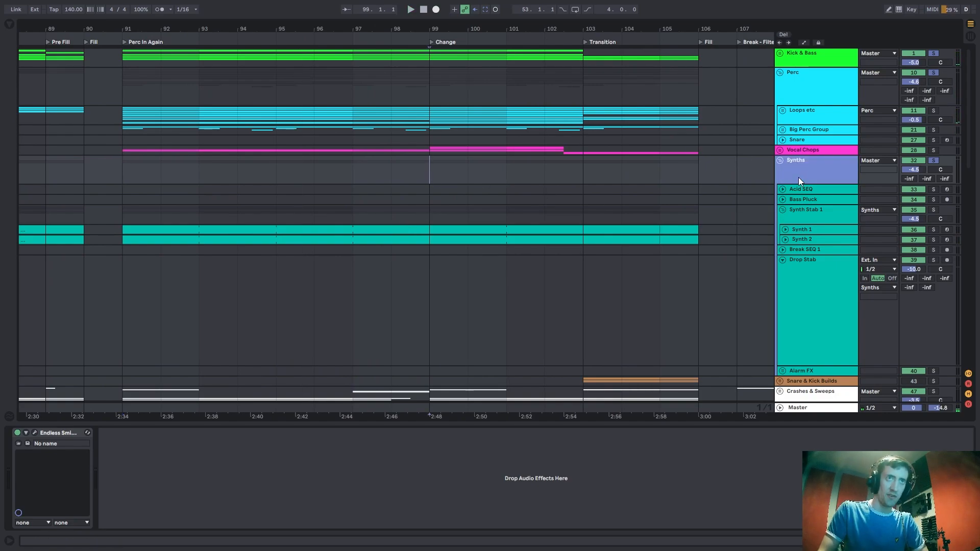
key("u")
left_click(800, 92)
key("u")
left_click(811, 254)
key("u")
Fold the ^^^ FX and Reverse ^^^ tracks and the Power Stabs group within Remix Parts.
left_click(812, 268)
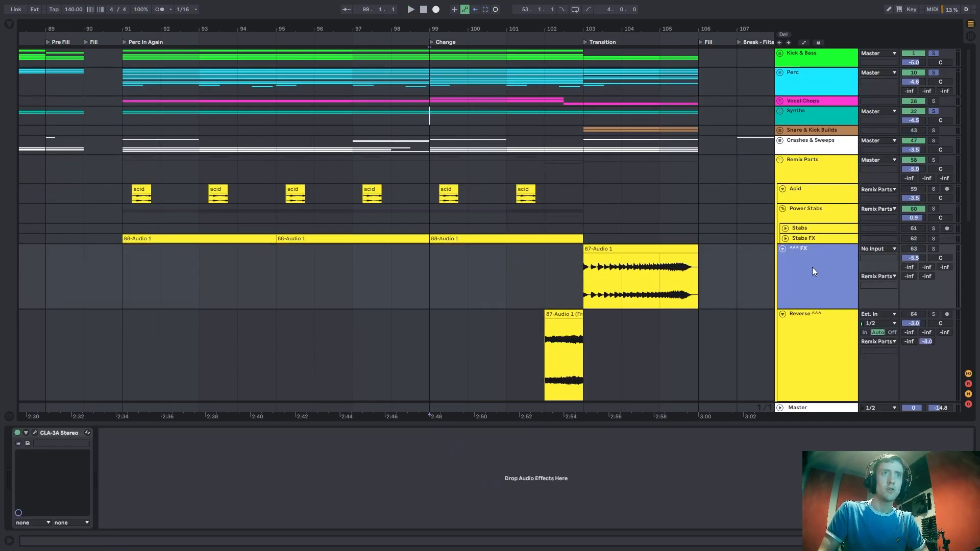
key("u")
left_click(813, 269)
key("u")
left_click(811, 212)
key("u")
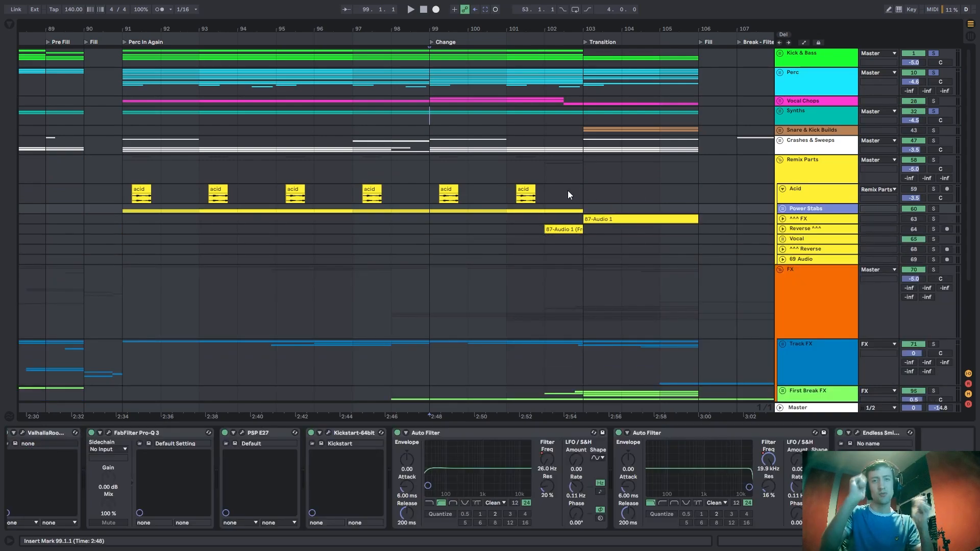
Place the insert marker at bar 101 and fold the Remix Parts group.
left_click(513, 192)
left_click_drag(542, 32, 409, 210)
left_click(815, 171)
key("u")
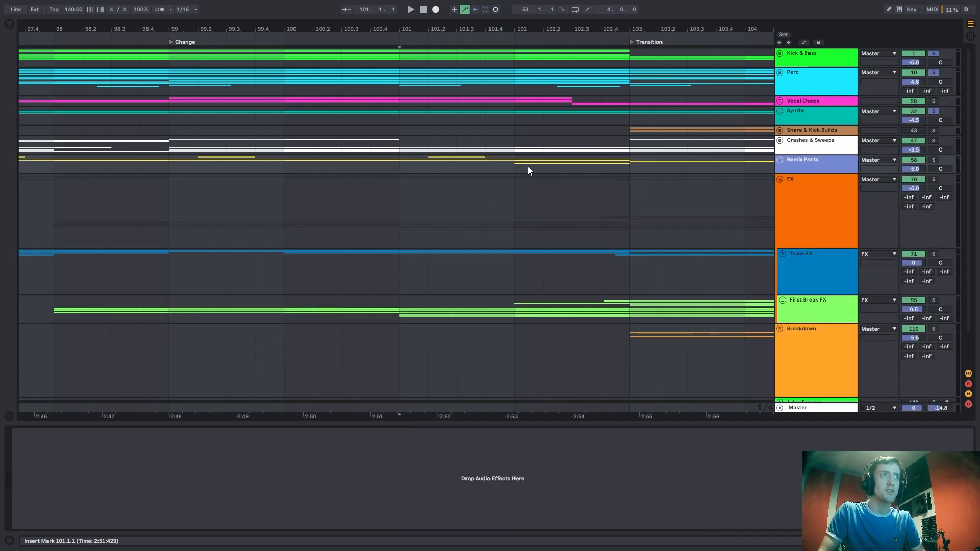
Clear the solos and play the full mix from bar 101 and from the Transition at bar 103.
key("space")
key("space")
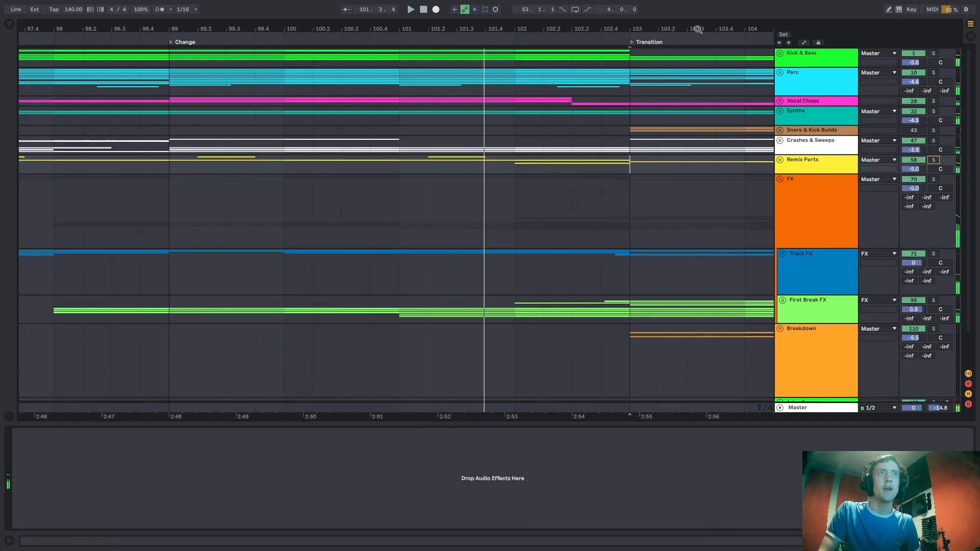
left_click_drag(697, 29, 416, 6)
left_click(375, 321)
key("space")
Audition the full mix at 107.3.1 in the Break - Filtered Bass section and return the insert marker to 107.1.1.
scroll(724, 312, "down", 2)
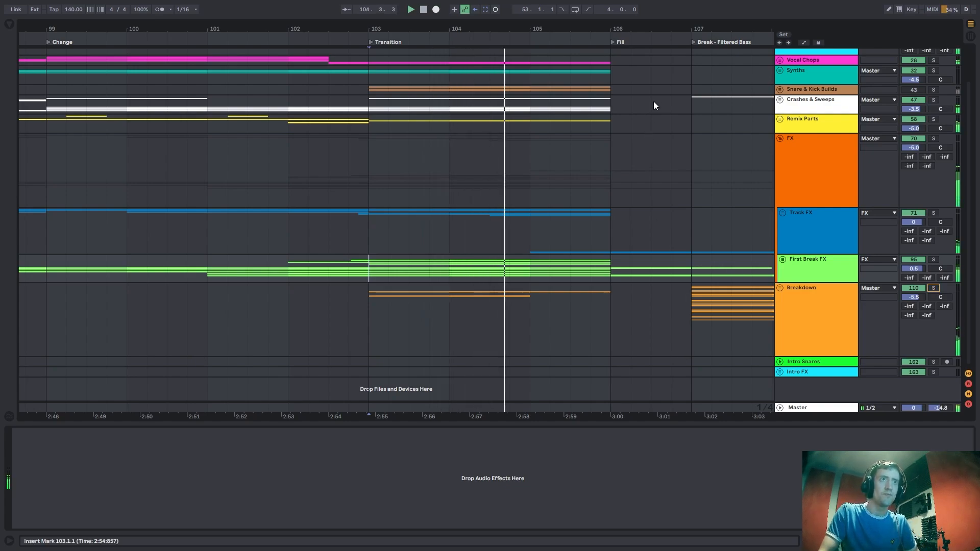
left_click_drag(657, 28, 408, 21)
left_click(437, 171)
key("space")
scroll(454, 190, "up", 1)
scroll(454, 189, "up", 1)
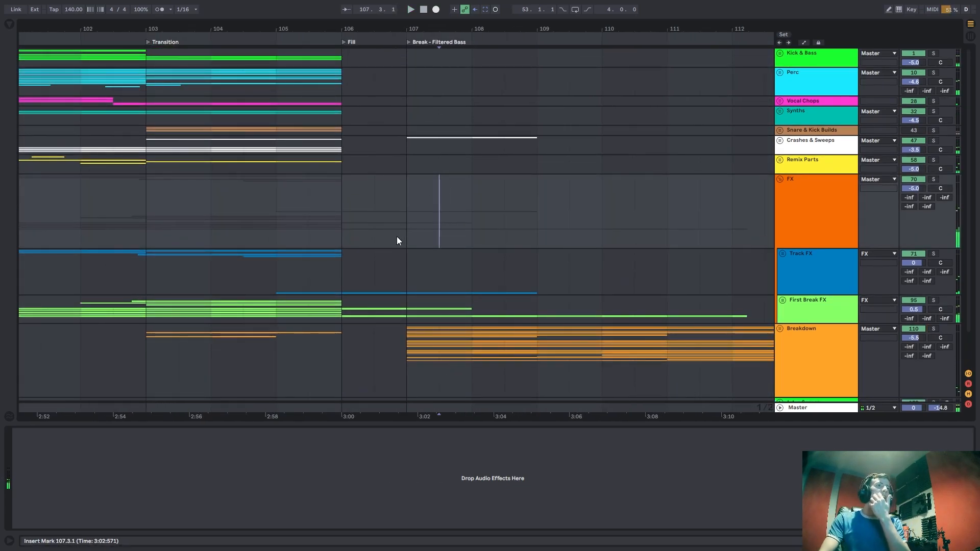
left_click(398, 237)
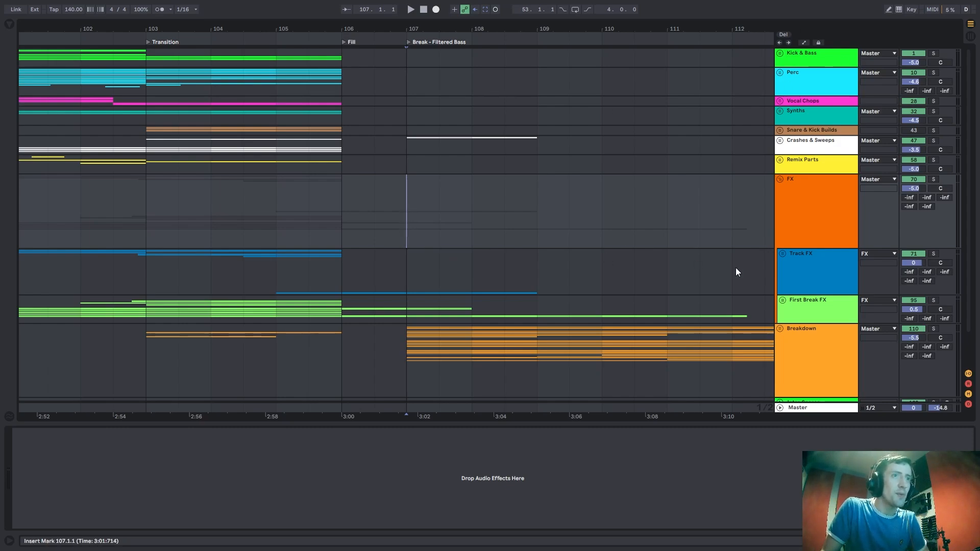
Place the insert marker at bar 107 on the Breakdown group and expand the group.
left_click(783, 276)
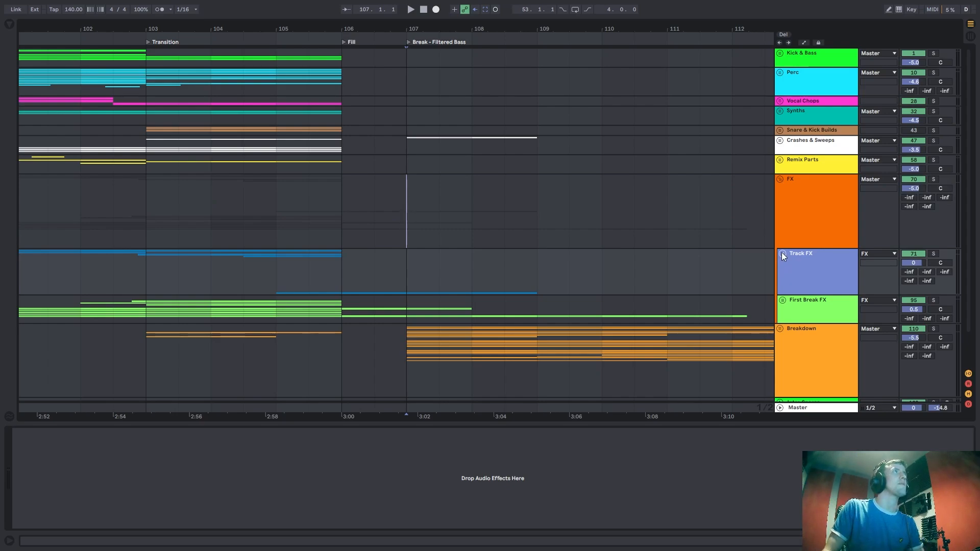
left_click(418, 241)
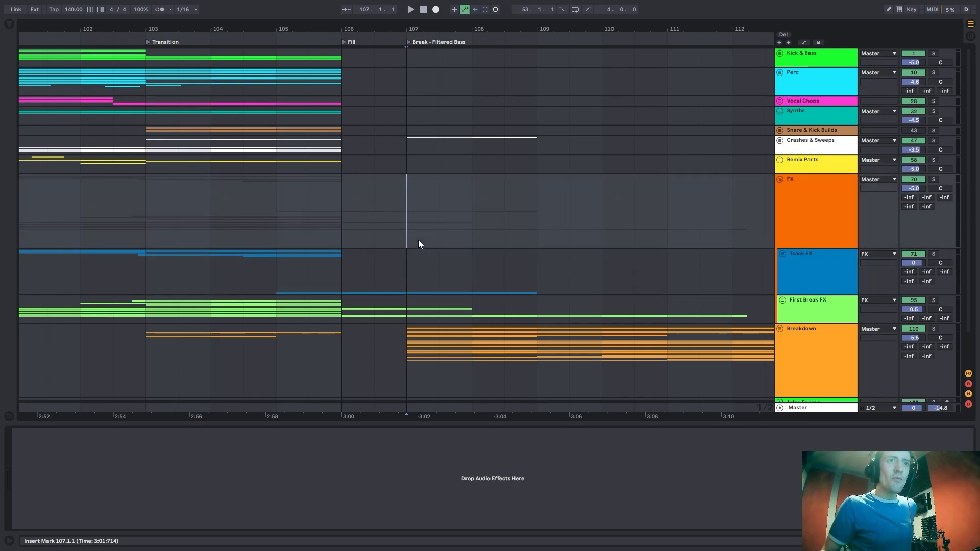
scroll(418, 244, "down", 2)
left_click(409, 309)
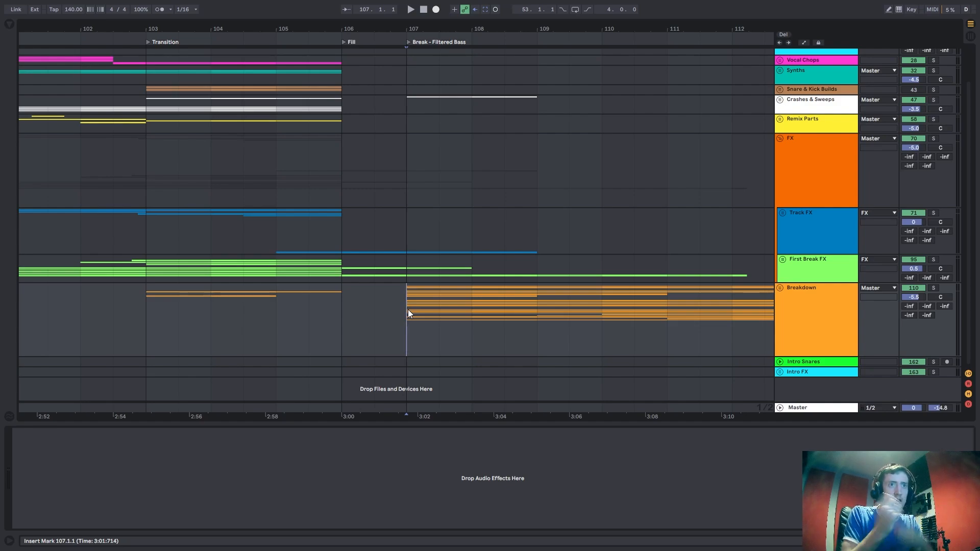
left_click(781, 288)
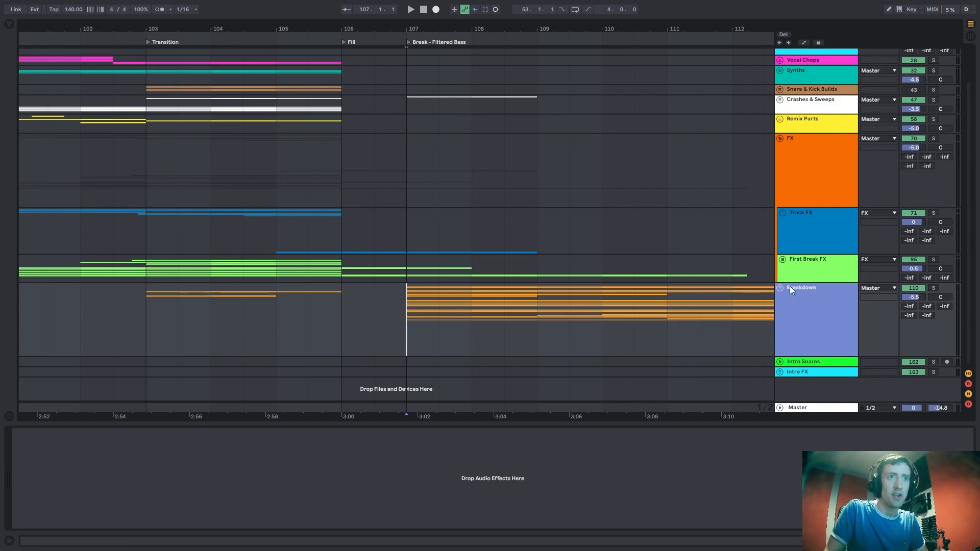
scroll(638, 299, "down", 5)
Solo the Breakdown group and play it from bar 107.
left_click(431, 284)
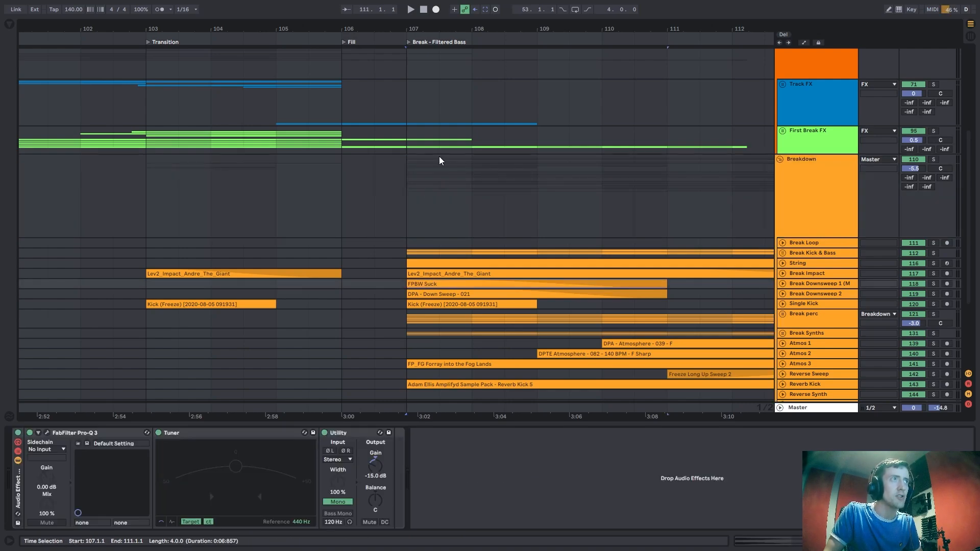
left_click_drag(949, 238, 950, 189)
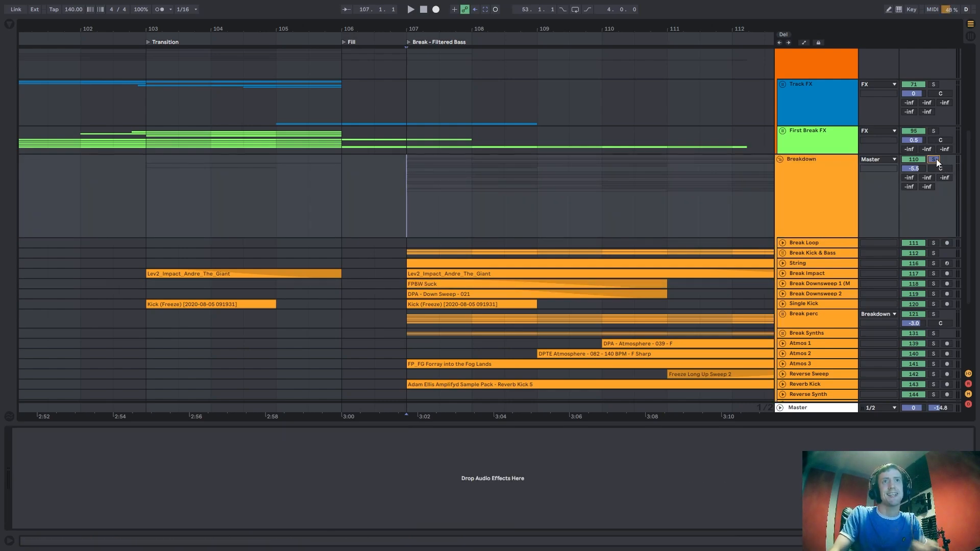
key("space")
Clear the Breakdown solo, play the full mix from 105.3.1 towards the break, and set the insert marker to bar 107.
left_click(309, 194)
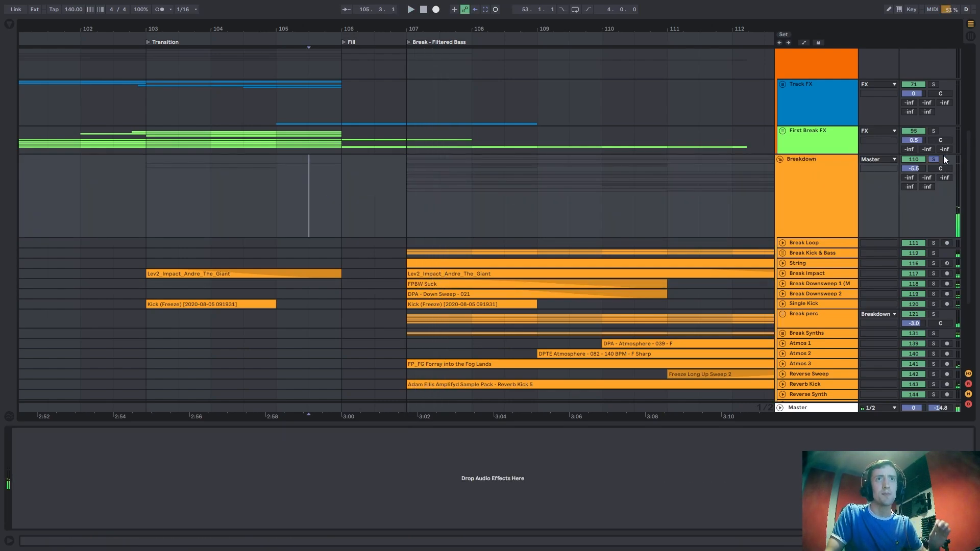
scroll(542, 209, "up", 5)
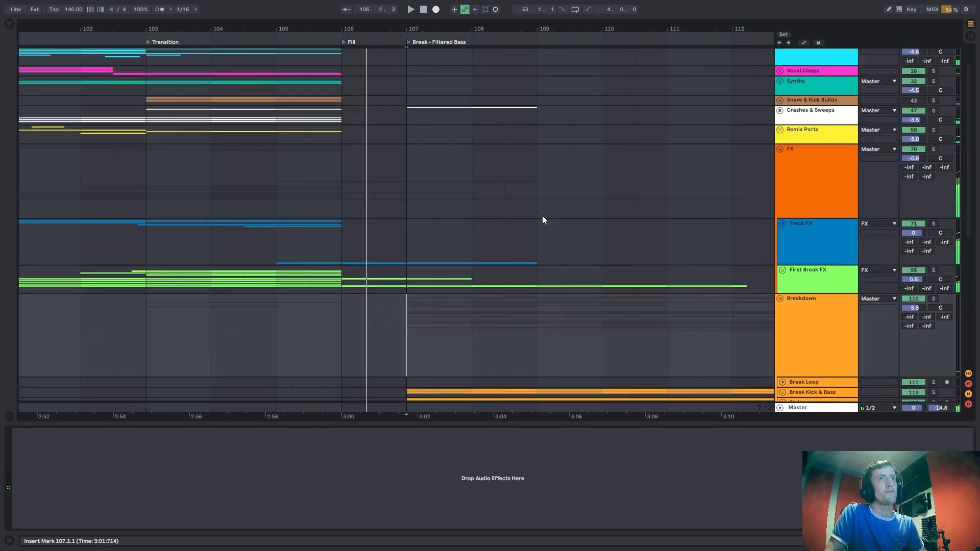
left_click(422, 212)
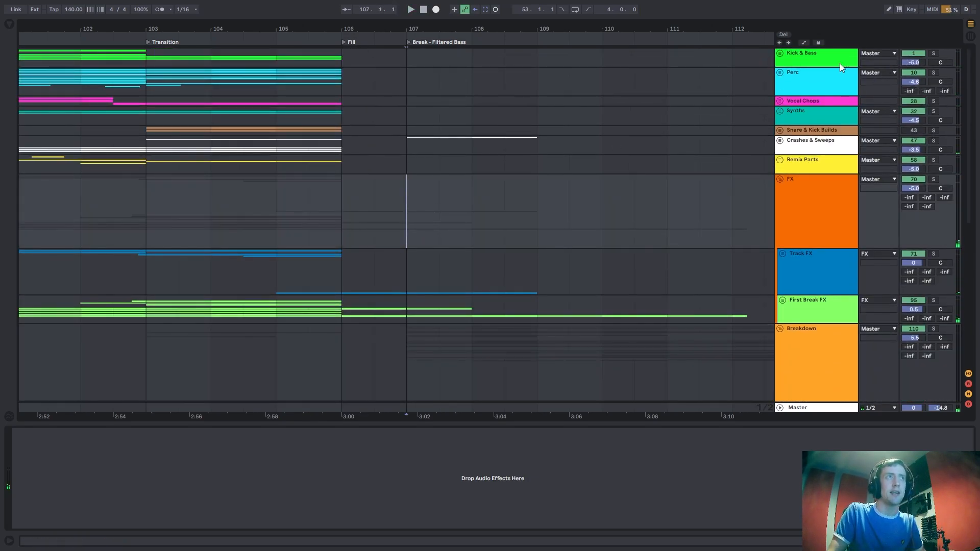
Solo the Break Kick & Bass track, play it from bar 107 and compare it with its first FabFilter Volcano 2 bypassed and active.
scroll(437, 195, "down", 5)
key("space")
scroll(363, 241, "down", 3)
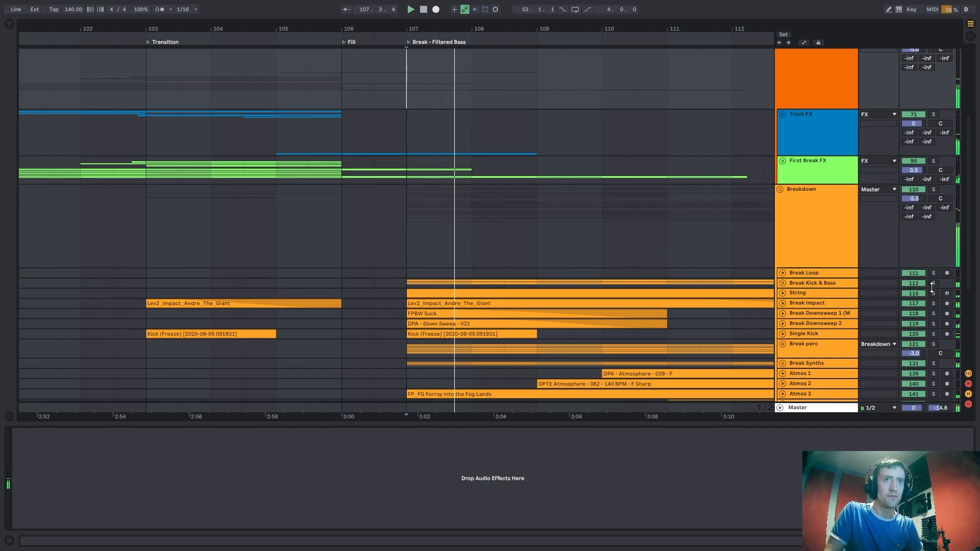
left_click(813, 283)
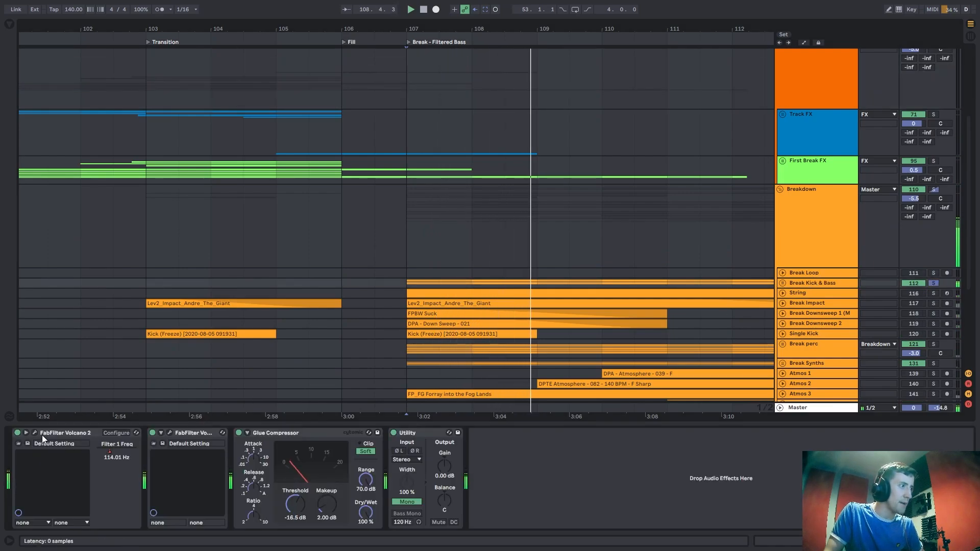
left_click(18, 433)
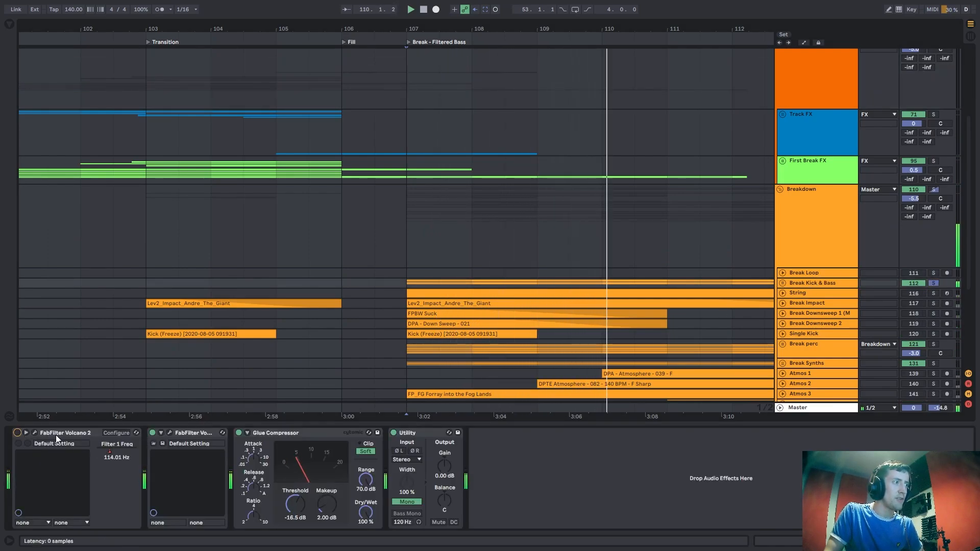
left_click(17, 432)
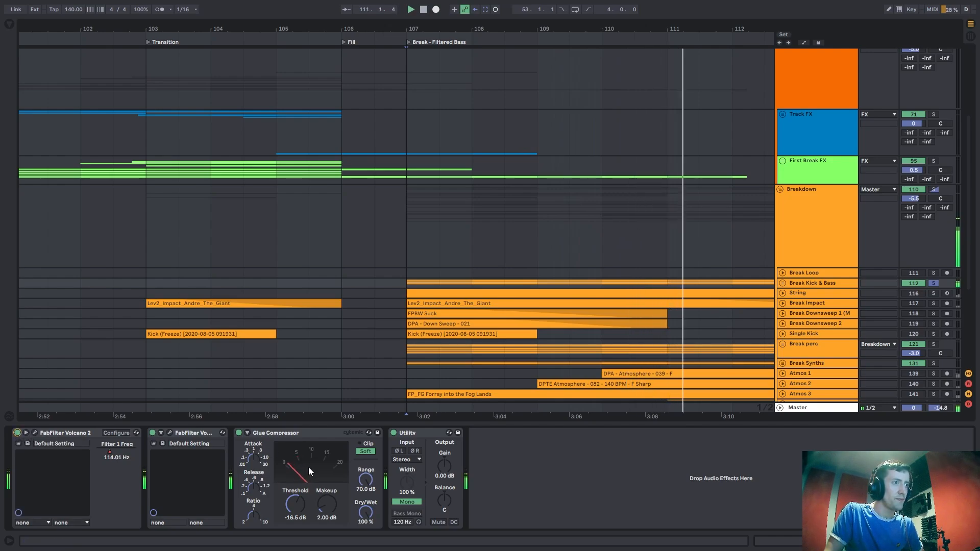
key("space")
key("space")
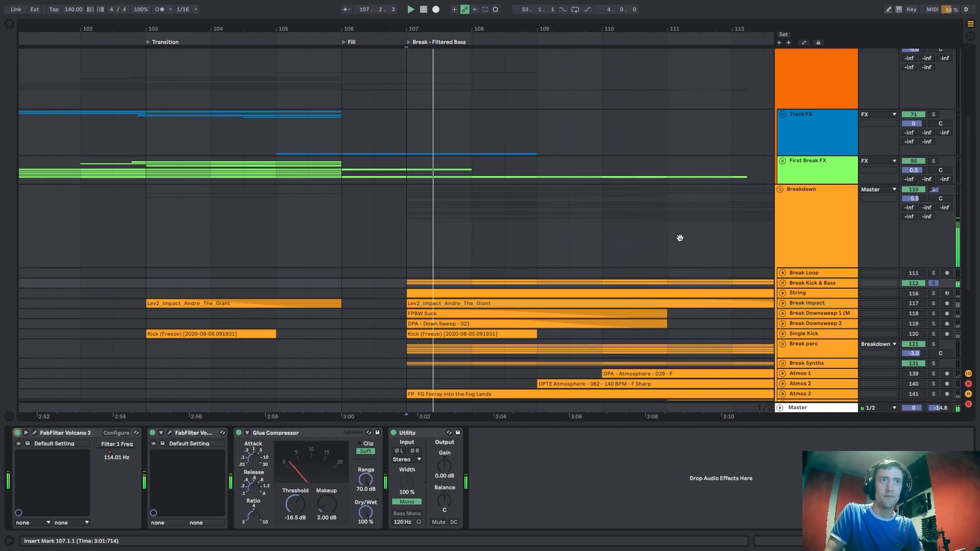
Solo the String track in the Breakdown group, audition it from bar 107 and show its device chain.
scroll(680, 237, "down", 2)
left_click(817, 229)
left_click(933, 229)
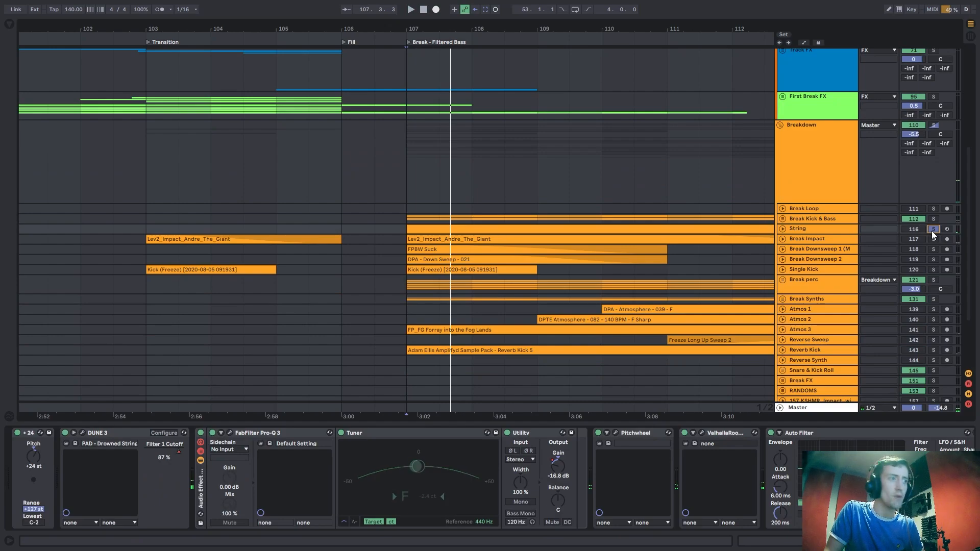
left_click(842, 240)
left_click(822, 249)
left_click(793, 230)
left_click(784, 239)
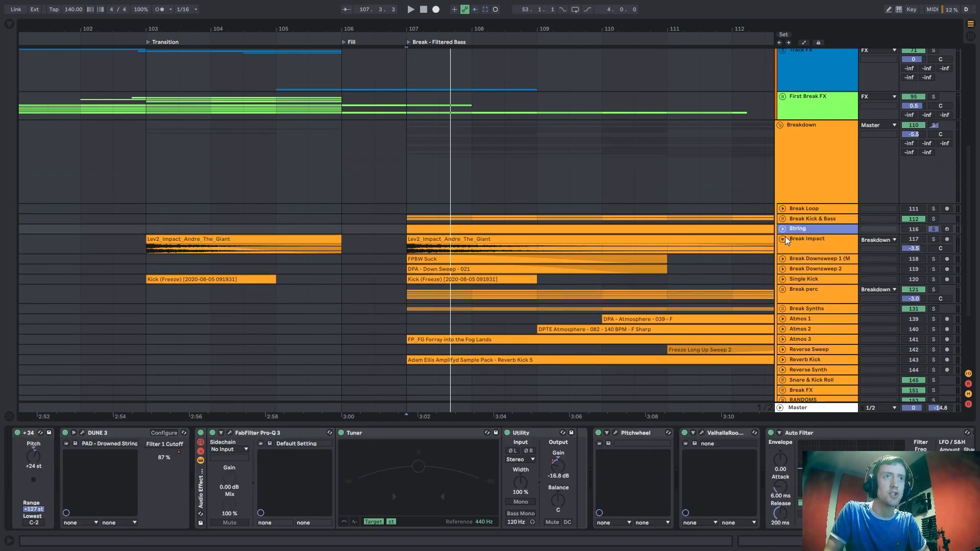
left_click(784, 239)
Expand the Break Synths group and its Synth Sound subgroup, with the arrangement through the Drop in view.
scroll(785, 250, "down", 3)
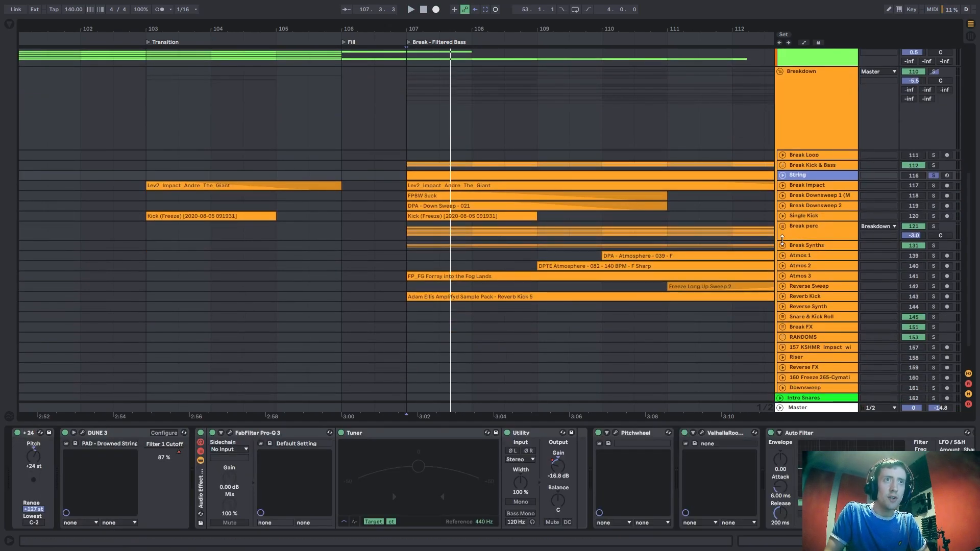
scroll(783, 291, "down", 2)
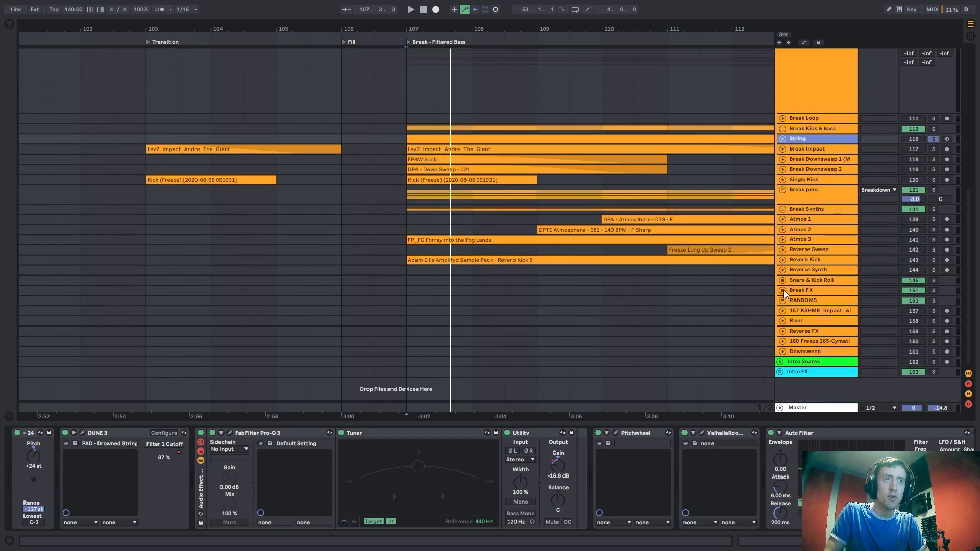
scroll(667, 130, "down", 5, "ctrl")
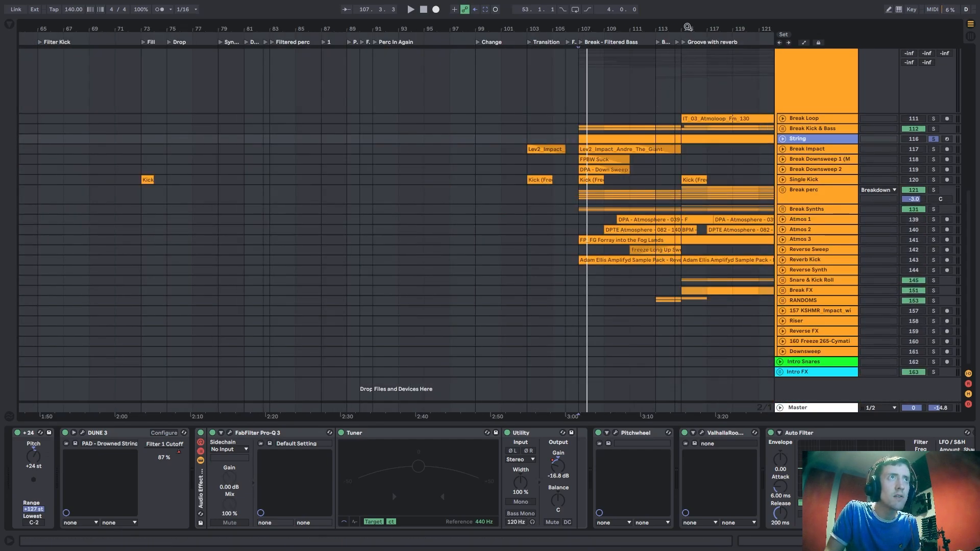
scroll(667, 130, "right", 10)
left_click_drag(357, 29, 315, 32)
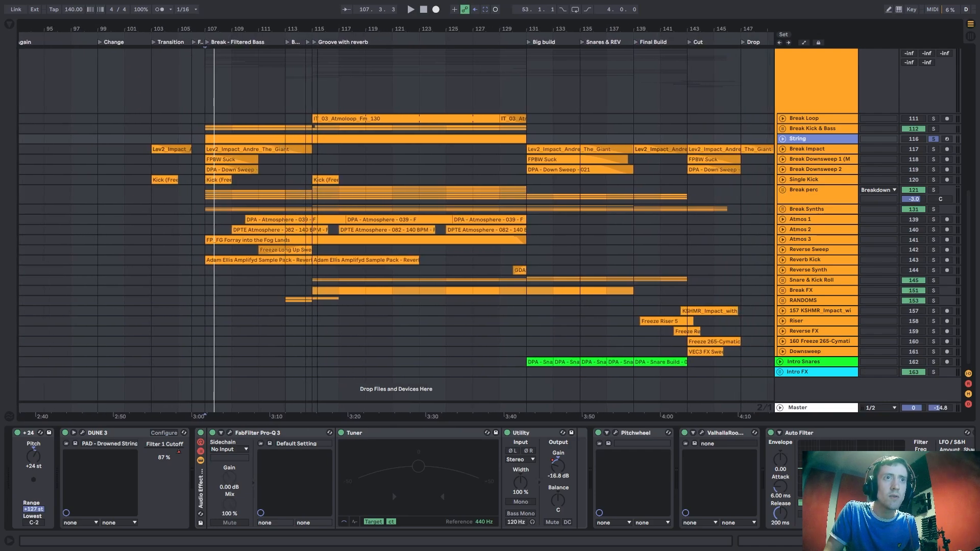
left_click(782, 210)
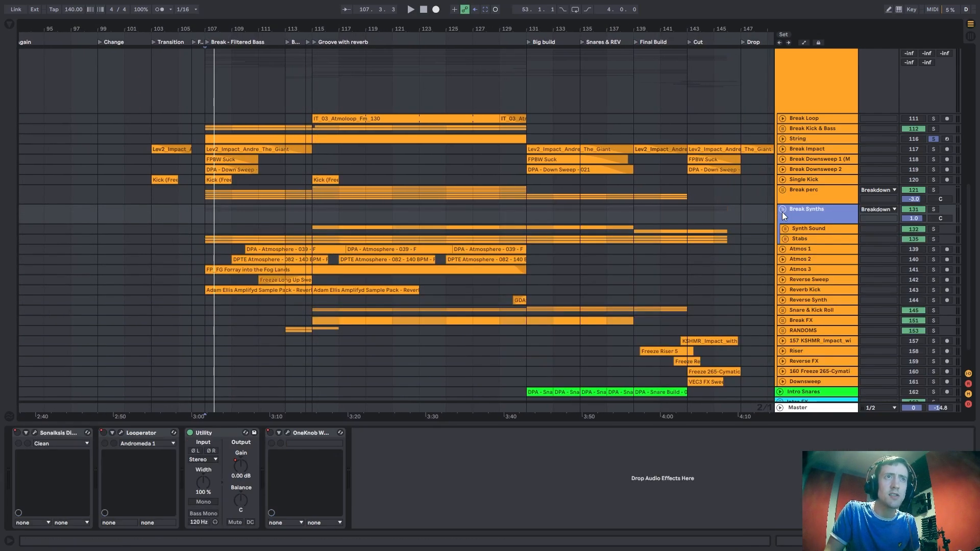
left_click(791, 231)
left_click(786, 229)
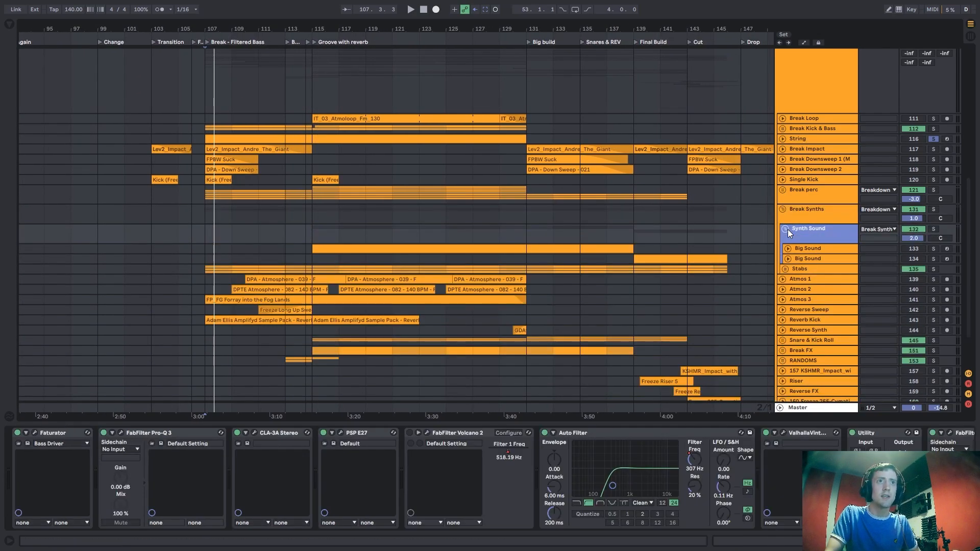
Select the range from 107.1.1 to 115.1.1 on the Synth Sound group and start playback from 115.1.1.
left_click(324, 234)
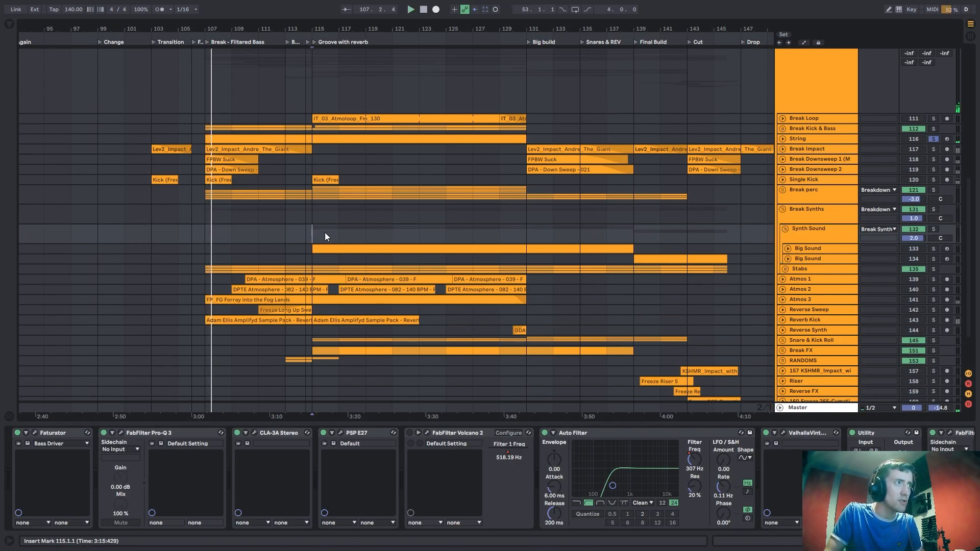
left_click_drag(206, 229, 302, 232)
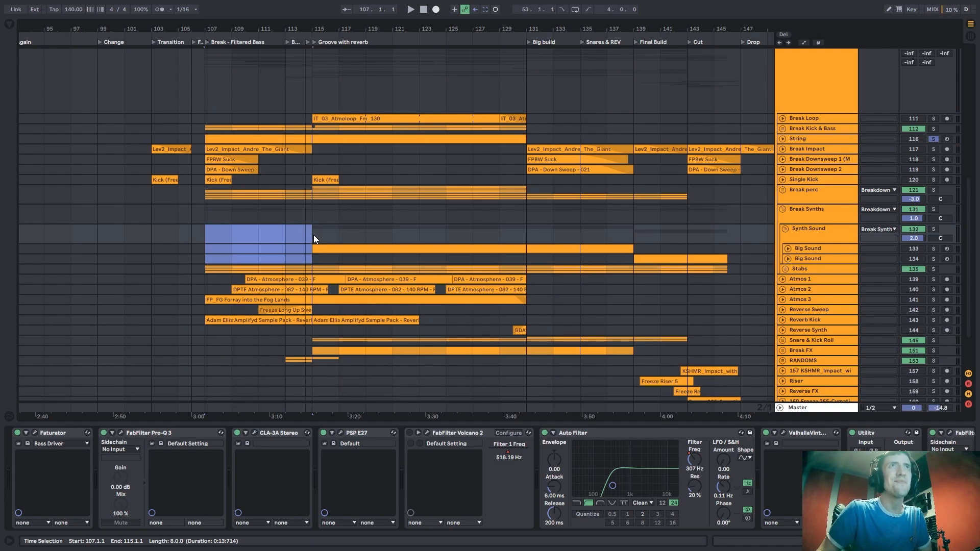
key("Delete")
key("space")
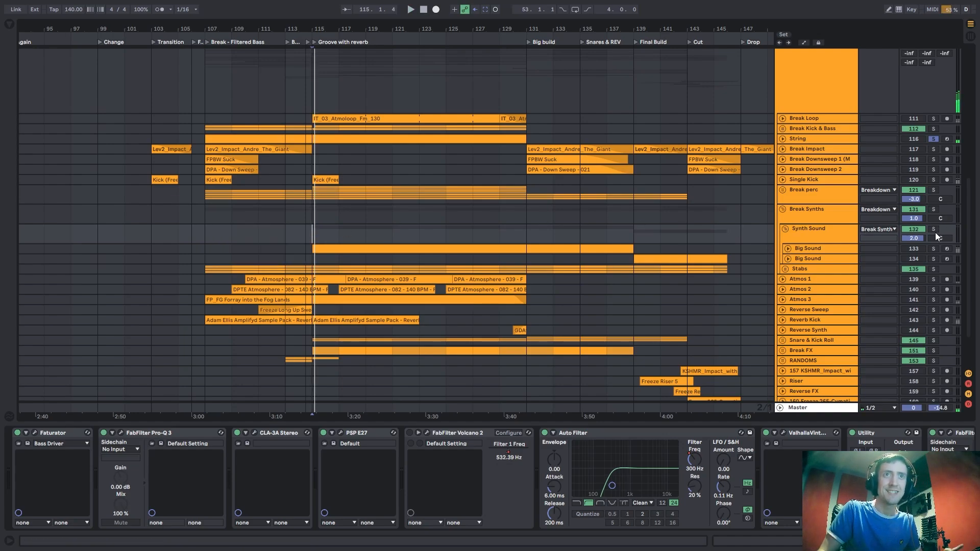
Solo the Synth Sound group, unfold its first Big Sound track and audition that track's Serum patch from bar 115.
left_click(934, 229)
left_click(788, 249)
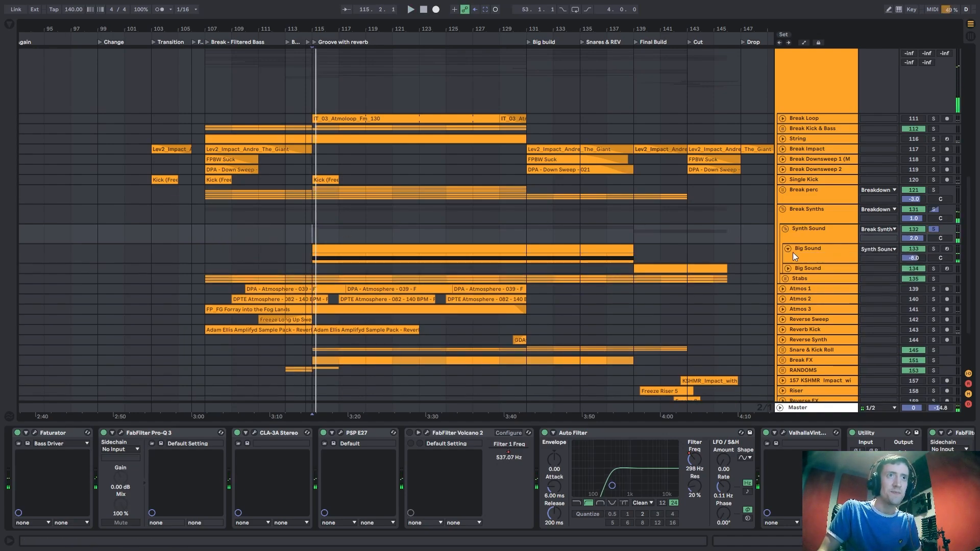
left_click(792, 252)
left_click(795, 230)
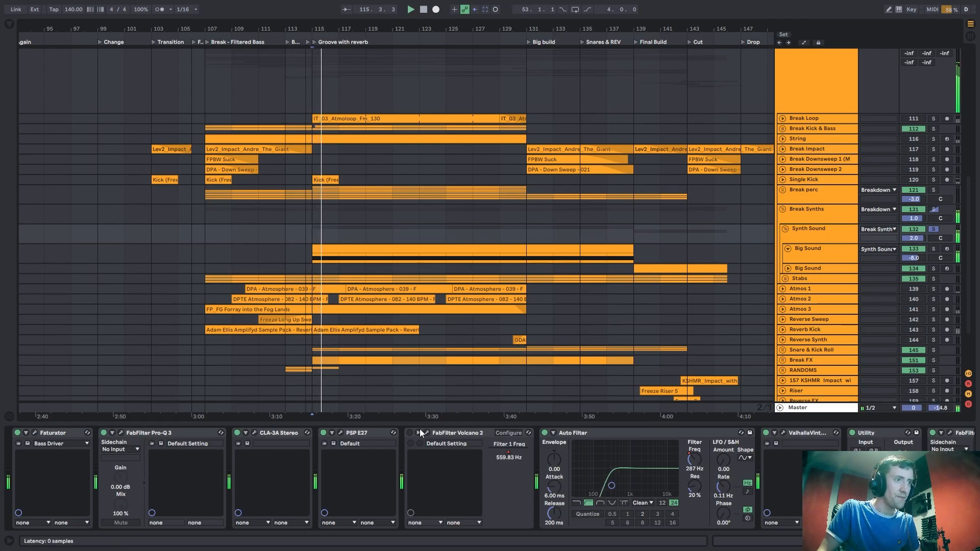
left_click(808, 252)
key("space")
key("space")
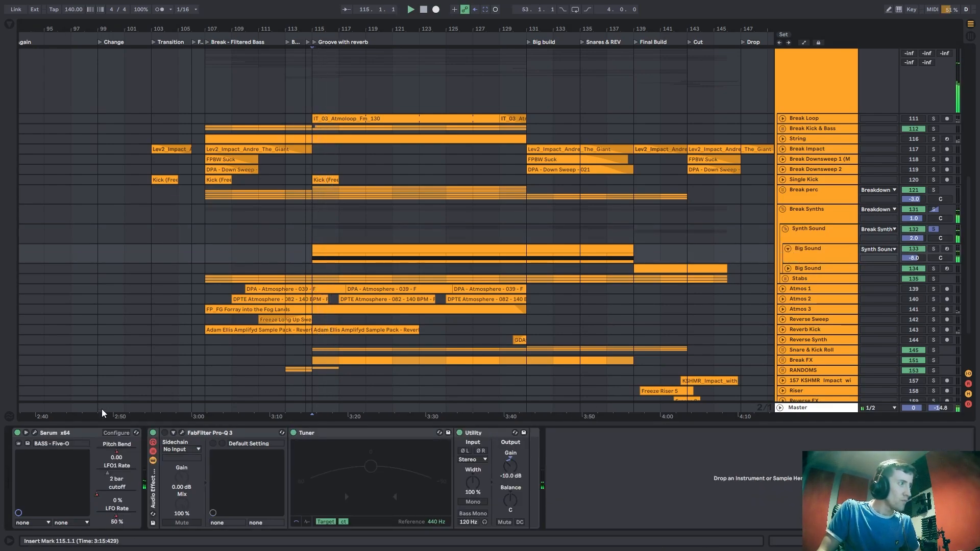
key("space")
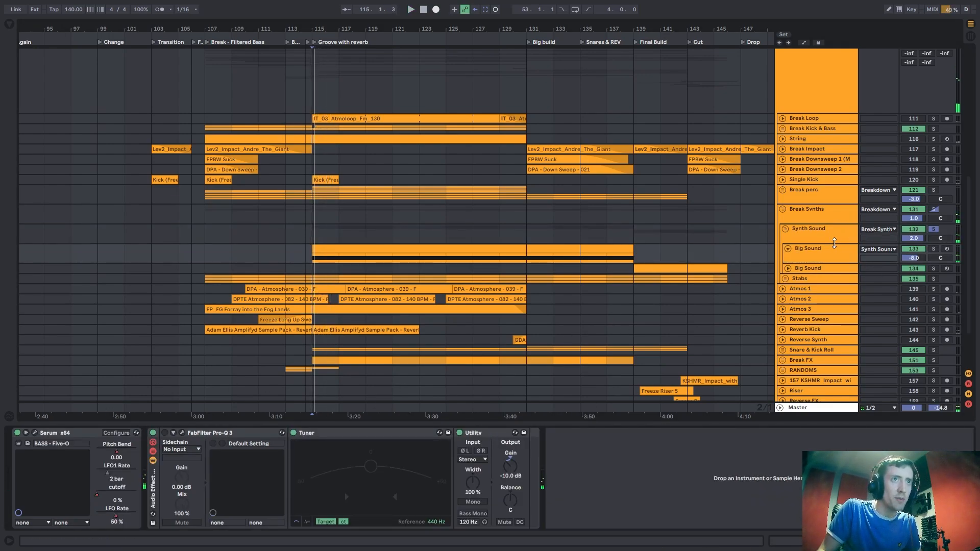
Show the Synth Sound group's effects, bypass its ValhallaVint reverb and play from bar 115.
left_click(828, 250)
left_click(812, 237)
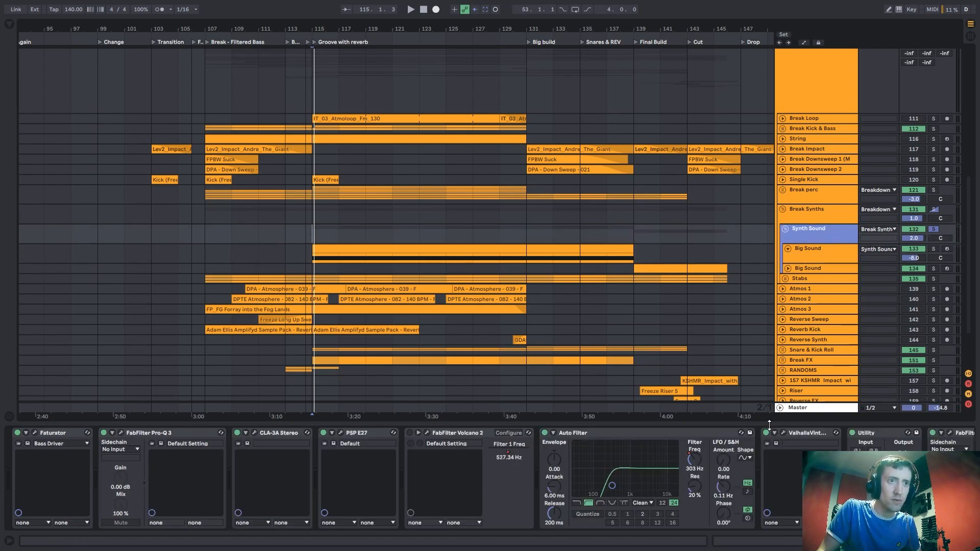
key("space")
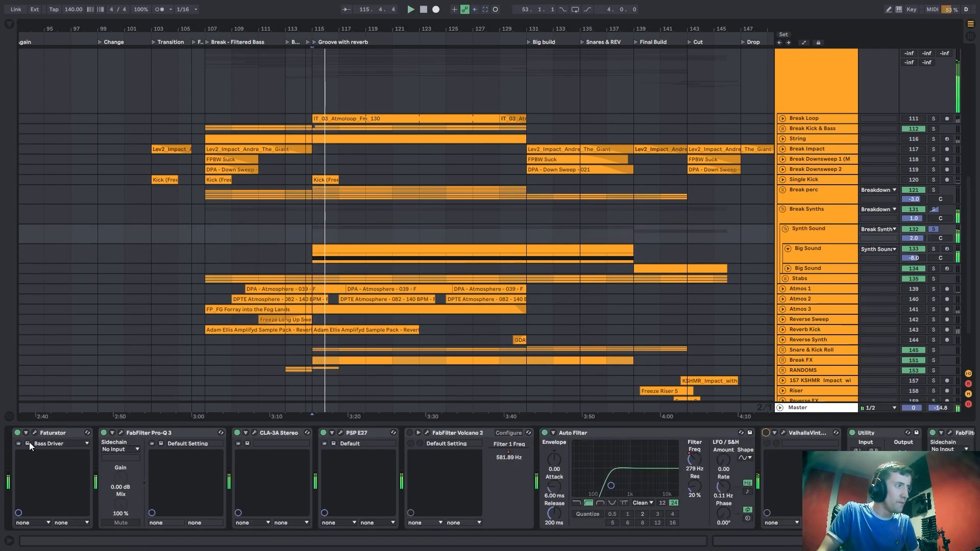
Open the Serum plug-in window of the first Big Sound track and move it clear of the track headers.
left_click(818, 251)
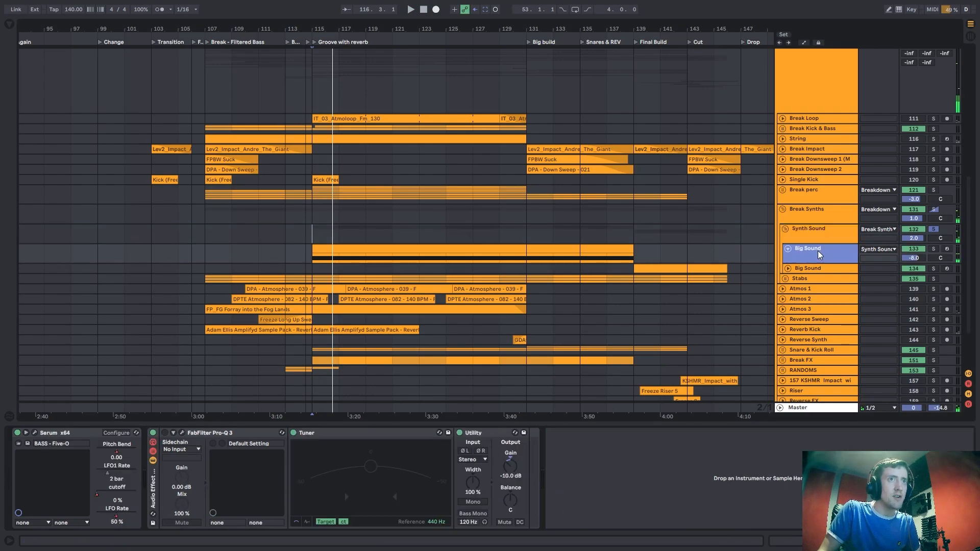
left_click(36, 433)
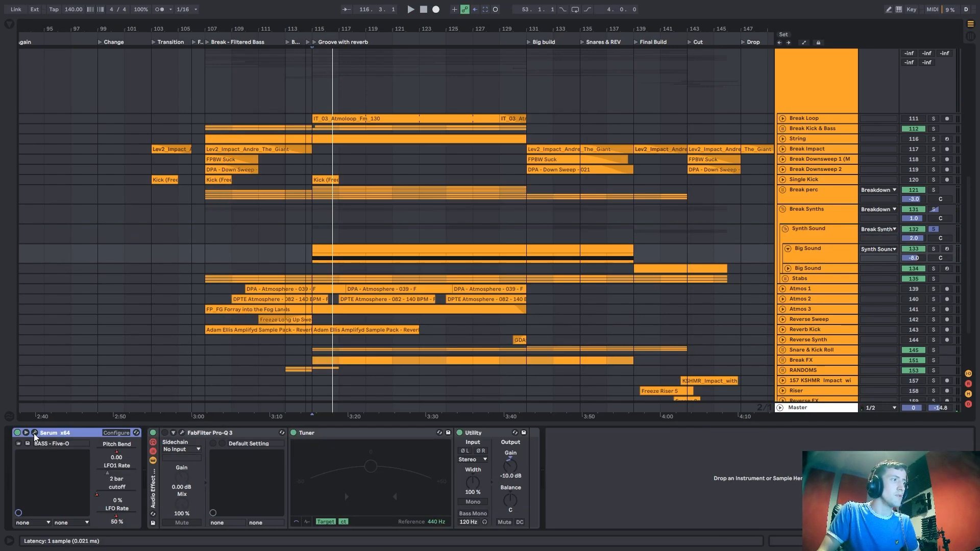
left_click(34, 432)
left_click_drag(492, 120, 386, 55)
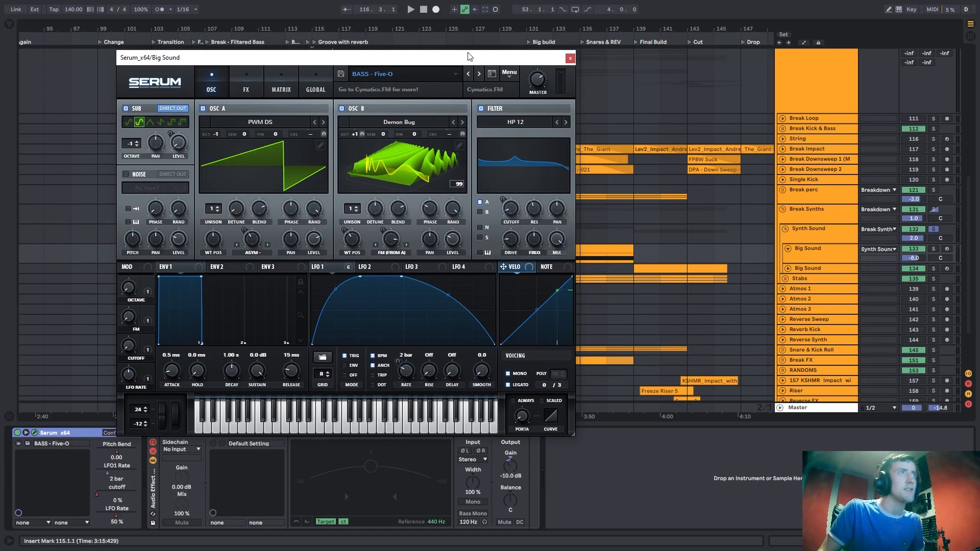
left_click_drag(467, 62, 477, 57)
Play the BASS - Five-O patch from bar 115 and switch Serum's oscillator B wavetable display to 2D.
key("space")
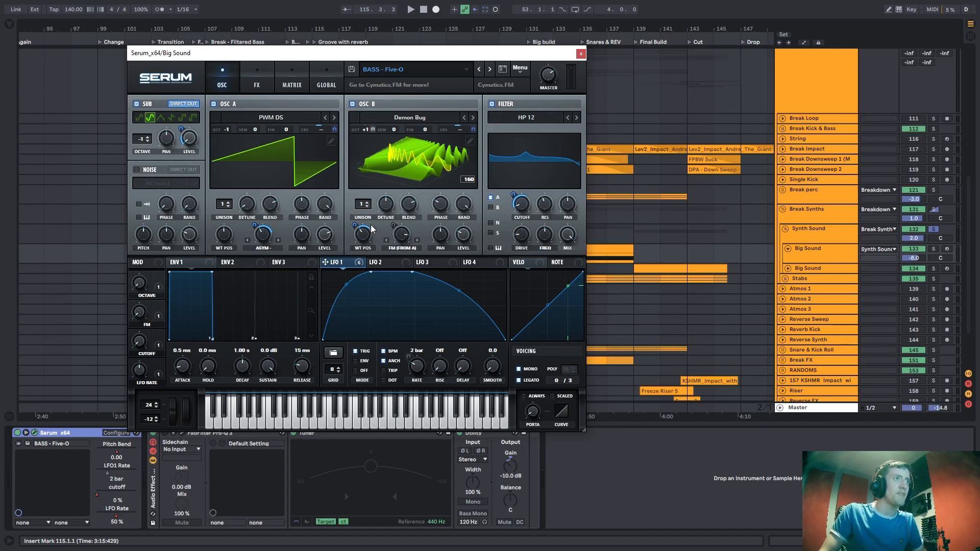
left_click(423, 182)
key("space")
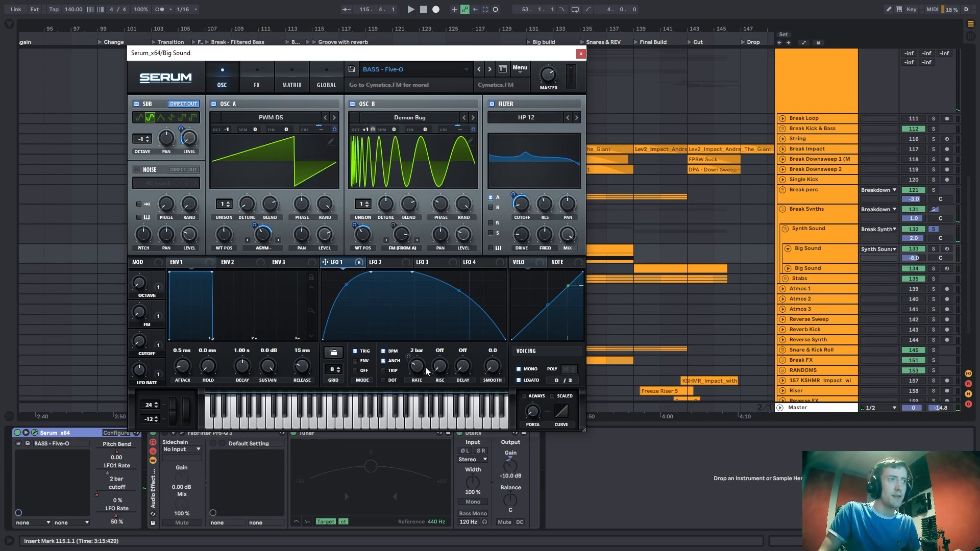
Close Serum, show the automation lanes and enlarge the first Big Sound track's lane.
left_click(581, 54)
key("a")
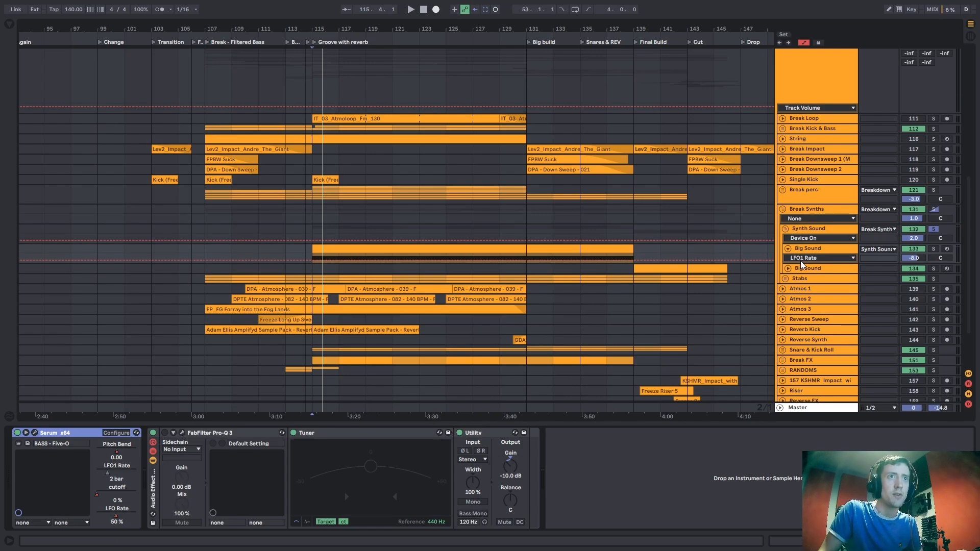
left_click_drag(800, 264, 800, 355)
double_click(799, 249)
scroll(522, 291, "down", 1)
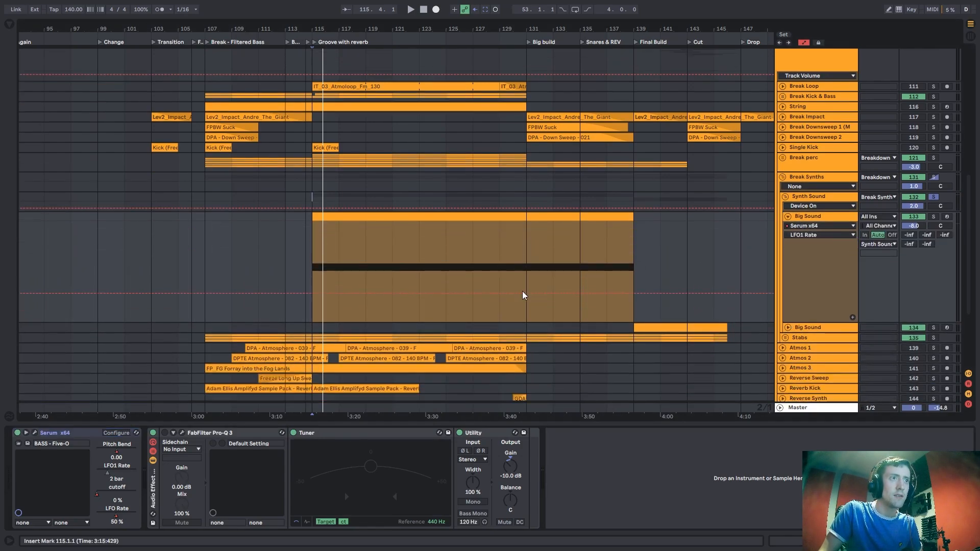
Audition Big Sound from the Big build at bar 131, then from bar 115 at Groove with reverb.
scroll(522, 291, "down", 1)
left_click(539, 241)
key("space")
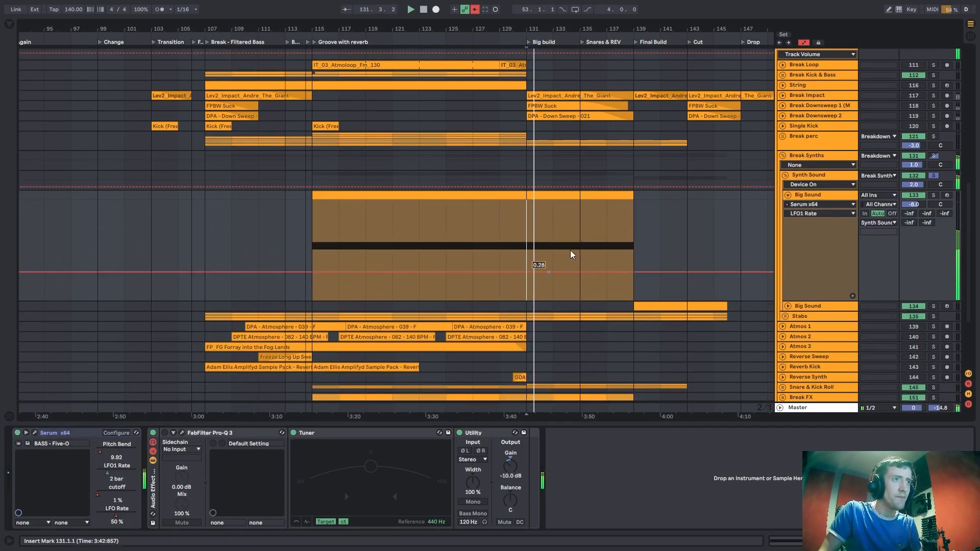
left_click(316, 252)
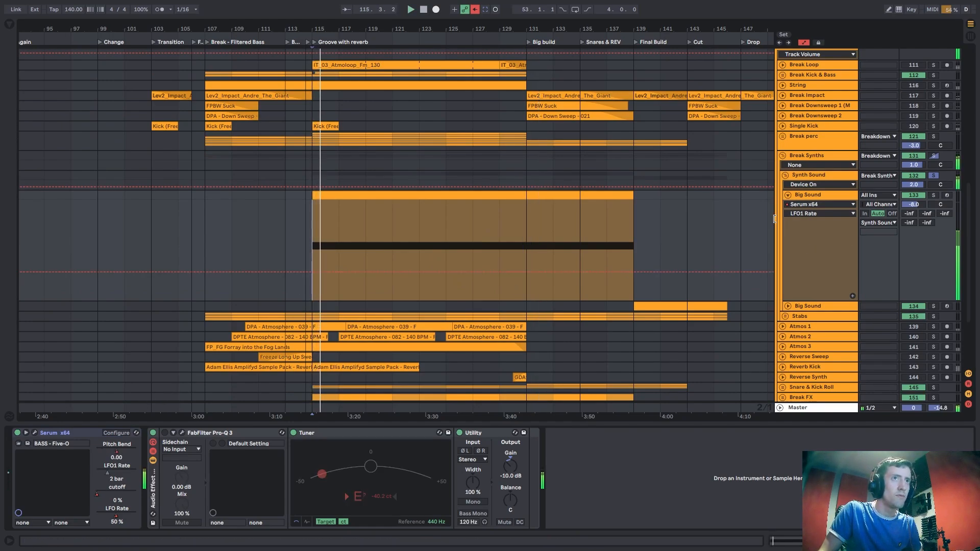
Watch the Serum patch during playback, re-enable the overridden automation and close the plug-in window.
left_click(34, 433)
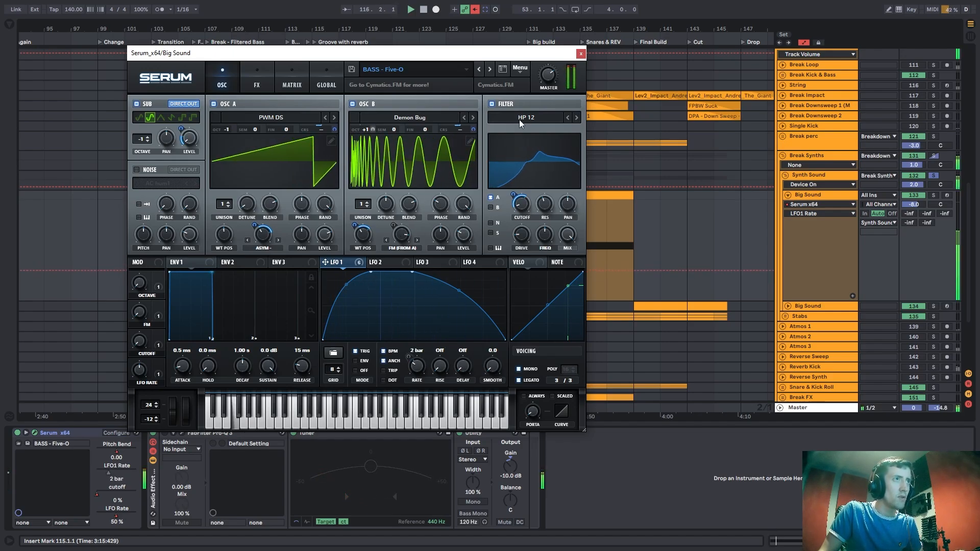
left_click(474, 9)
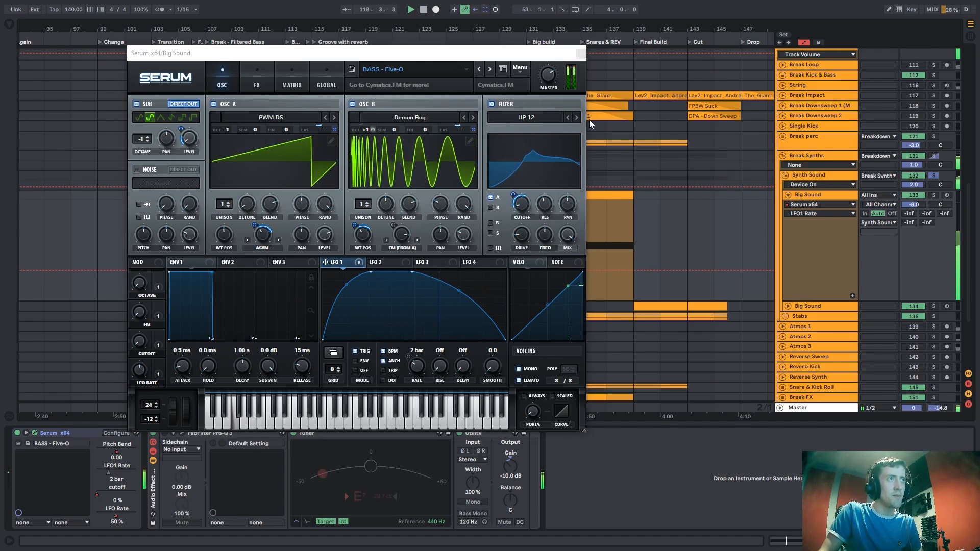
left_click(581, 53)
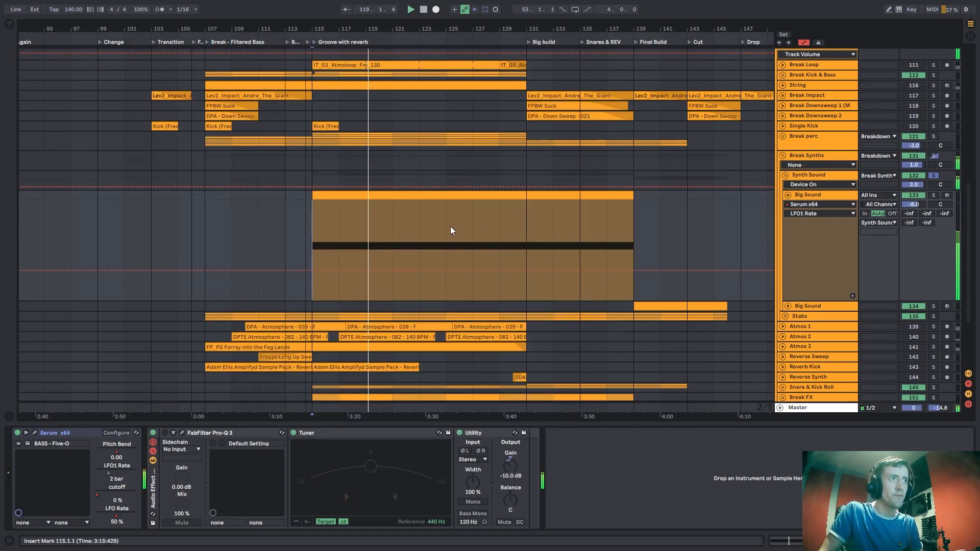
Show Serum's Pitch Bend automation on the first Big Sound track and restart playback from bar 115.
left_click(812, 205)
left_click(812, 219)
left_click(810, 213)
left_click(810, 231)
key("space")
key("space")
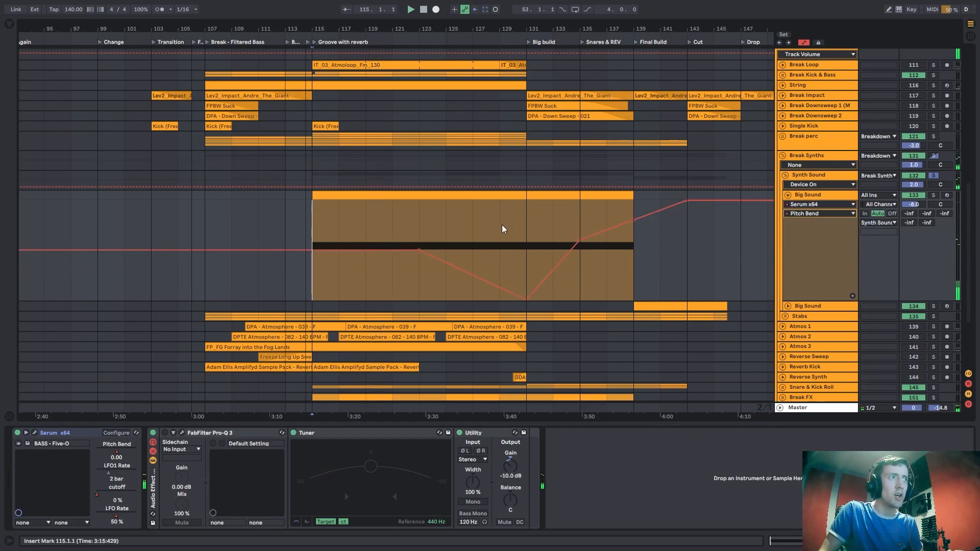
Select bars 123 to 131 of Big Sound's Pitch Bend automation, and audition the track from bar 123.
left_click_drag(422, 226, 520, 240)
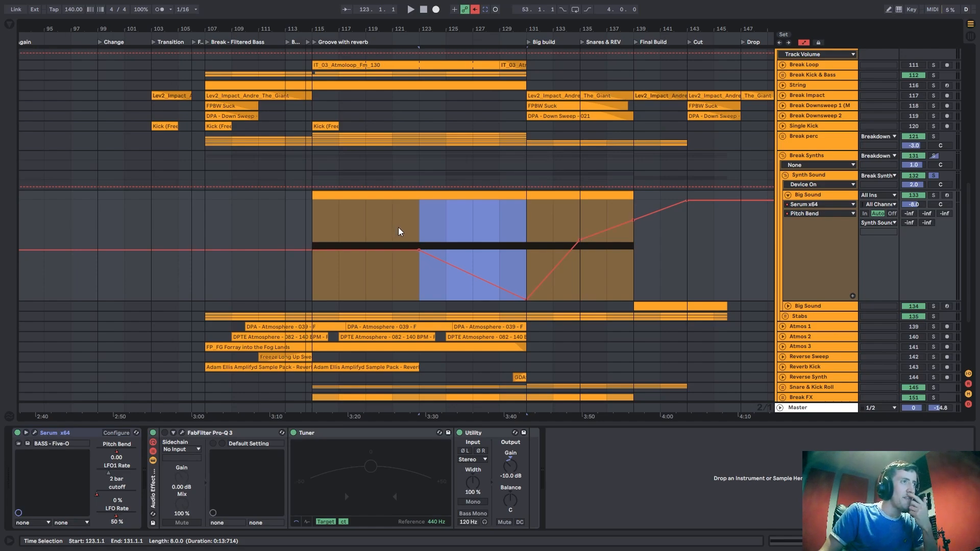
left_click(319, 223)
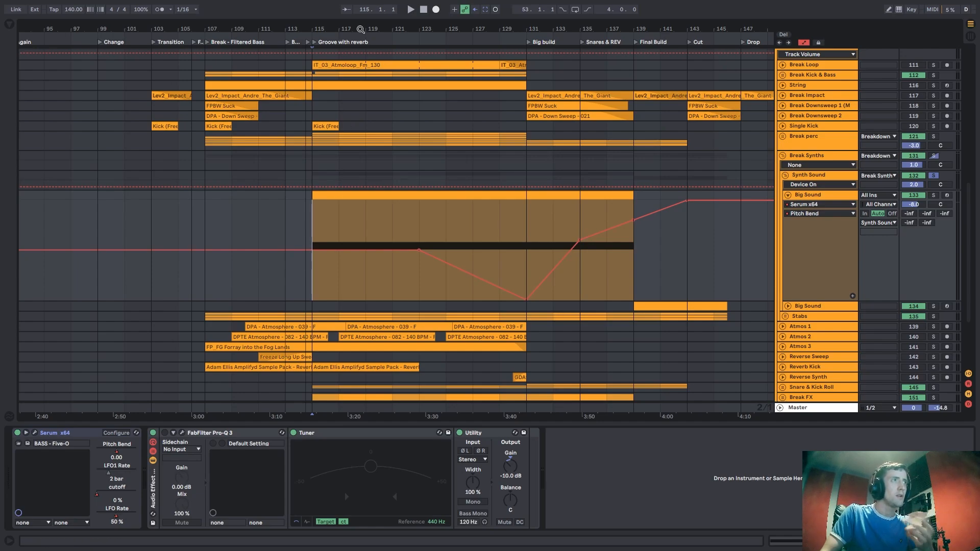
left_click_drag(341, 30, 316, 159)
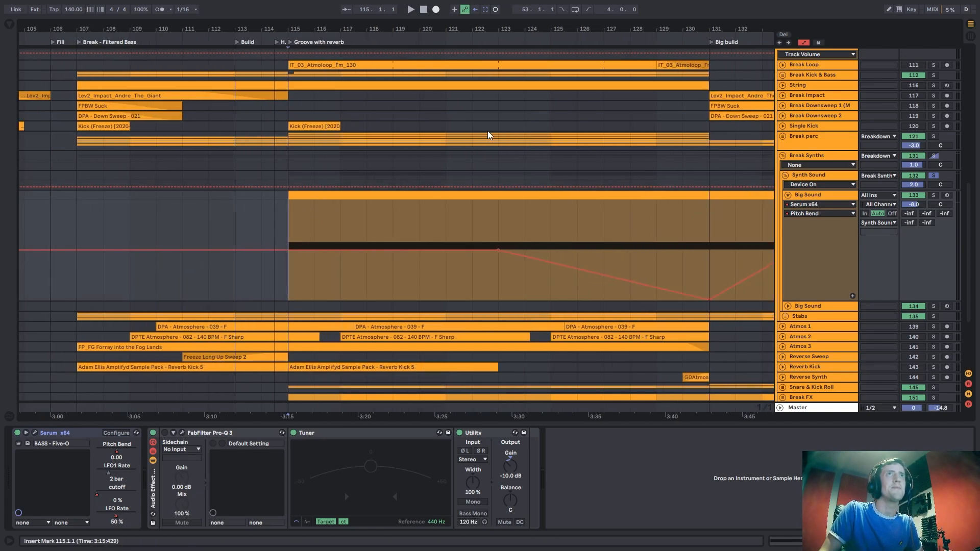
key("space")
key("space")
left_click(508, 225)
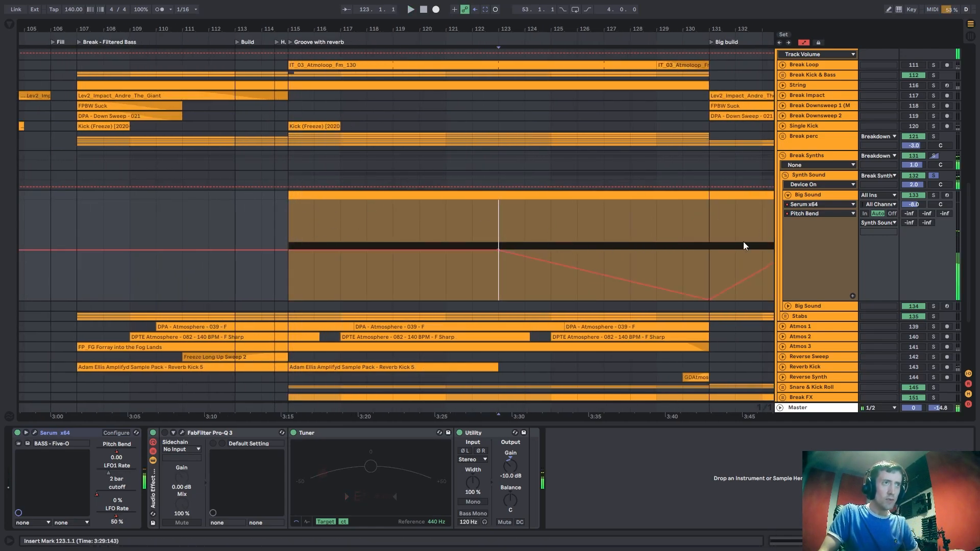
Show Serum's LFO Rate automation on the first Big Sound track and select bars 129 to 131.
left_click(811, 195)
left_click(810, 213)
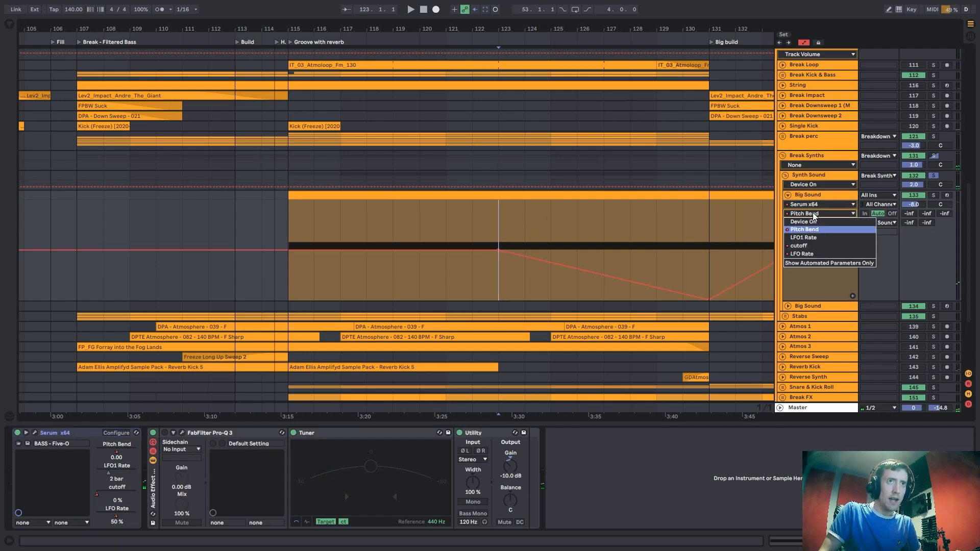
left_click(811, 252)
mouse_move(656, 231)
left_mouse_down()
mouse_move(730, 226)
mouse_move(656, 234)
left_mouse_up()
left_click(666, 288)
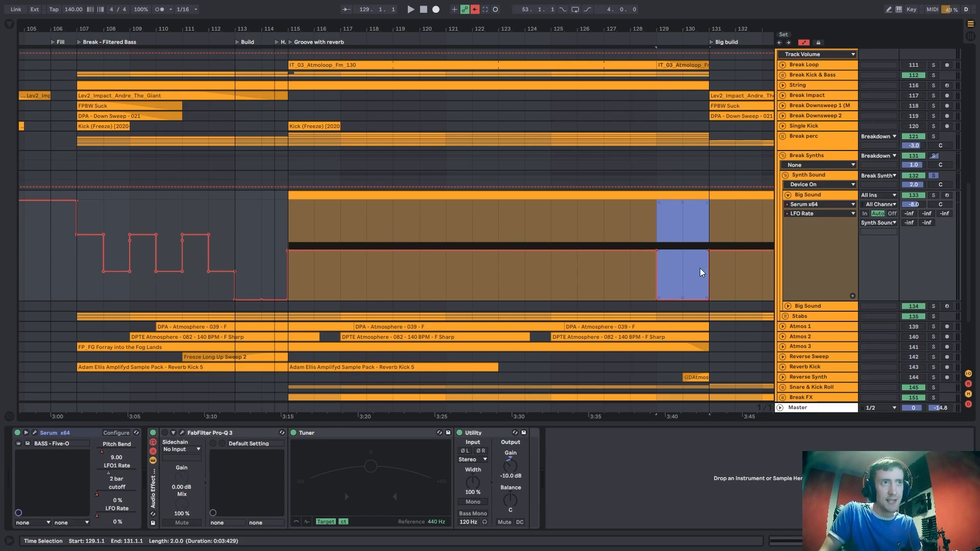
Open Big Sound's Serum patch and watch it while auditioning the selected section from bar 129.
left_click(35, 433)
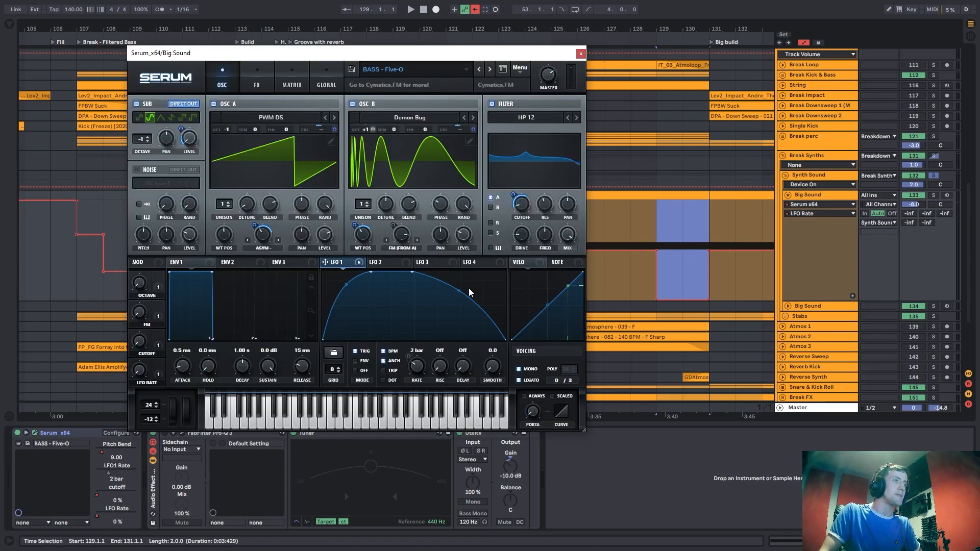
key("space")
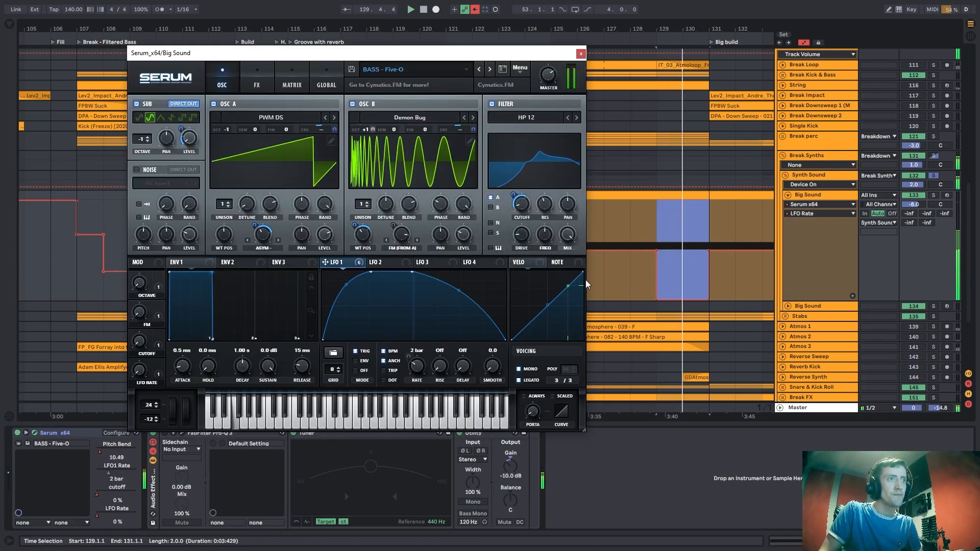
key("space")
left_click(638, 225)
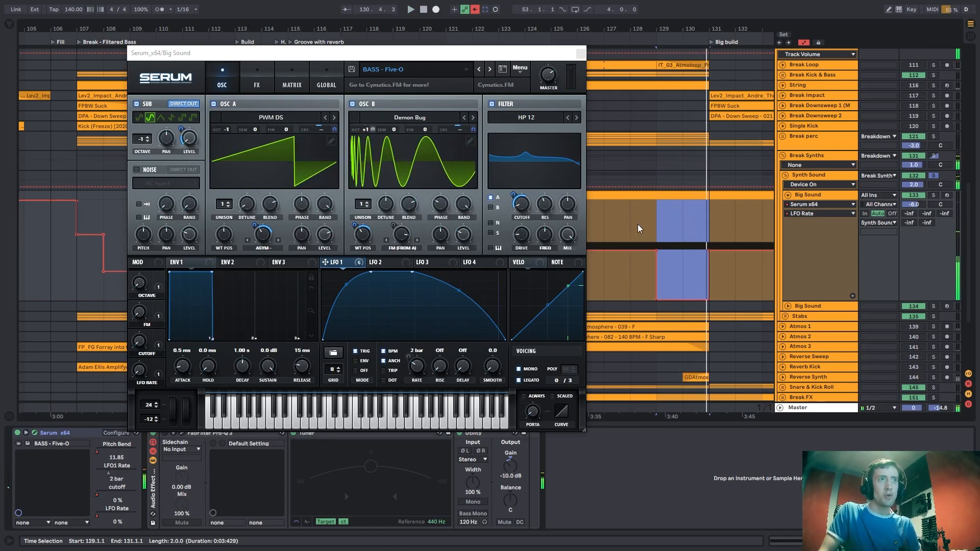
Play the first Big Sound clip around bars 128 to 132, extending the selection to bar 132, and close the Serum window.
left_click(630, 228)
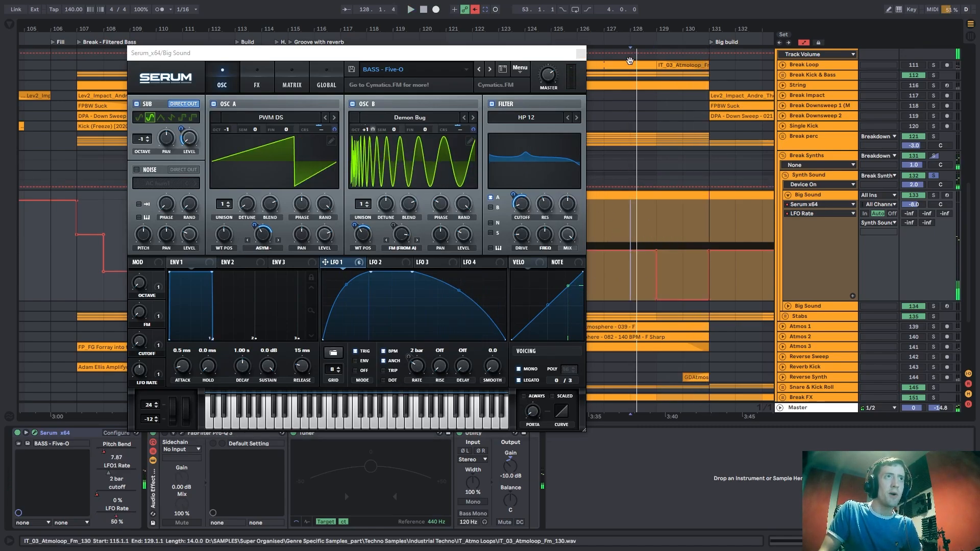
left_click_drag(656, 247, 707, 236)
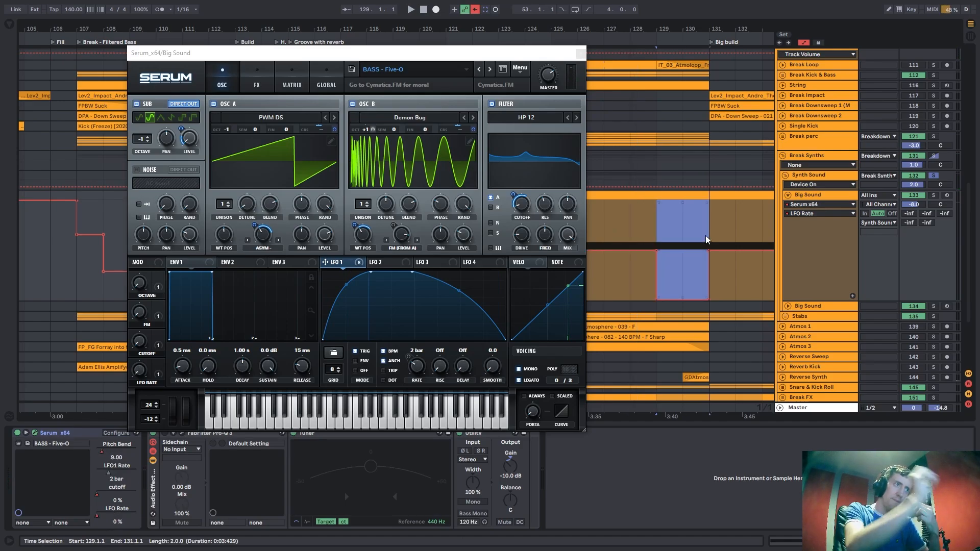
key("shift+Right")
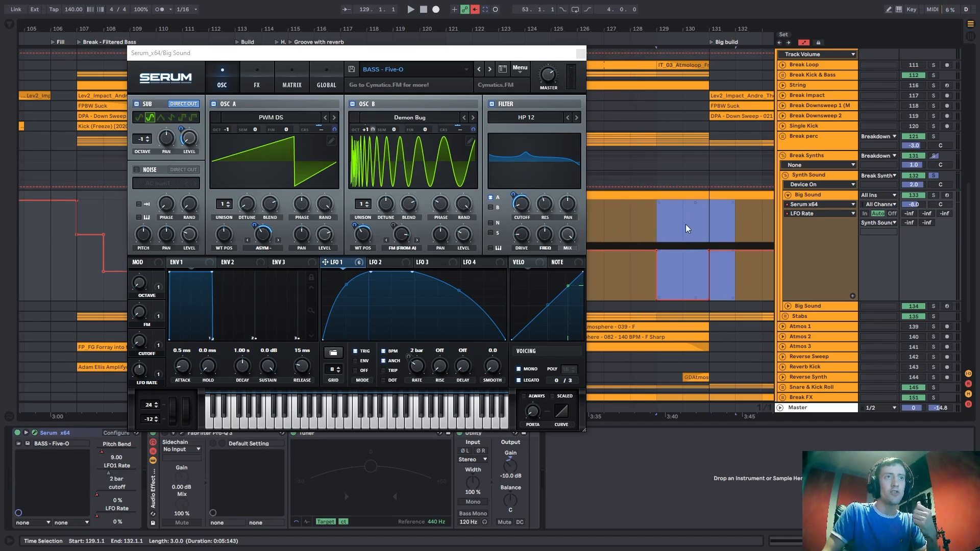
key("space")
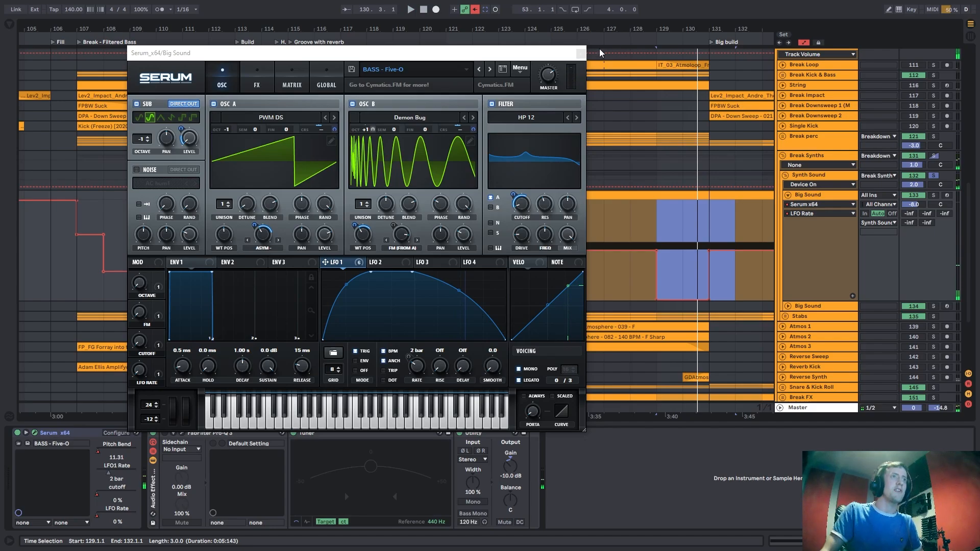
left_click(581, 54)
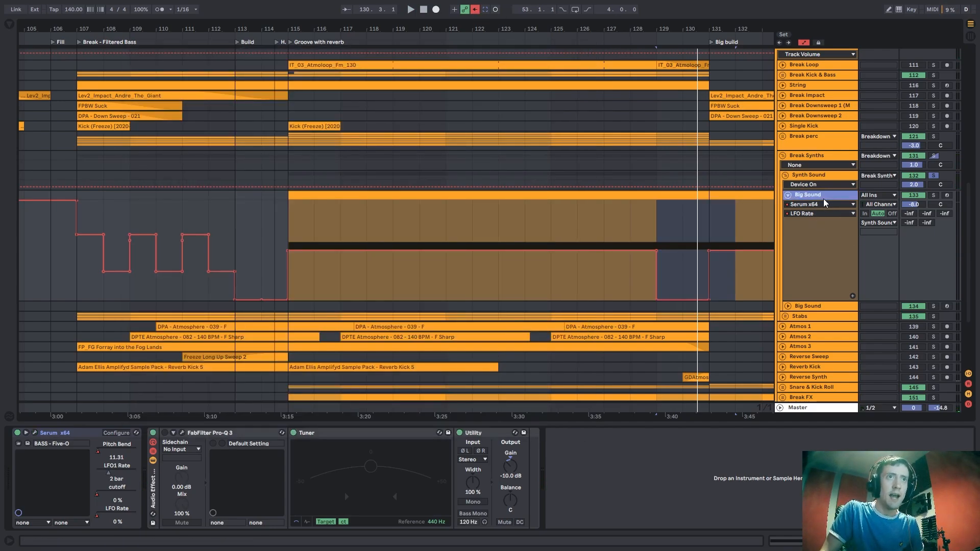
Display the Pitch Bend automation on the first Big Sound track and play it from bar 123.
left_click(811, 213)
left_click(804, 229)
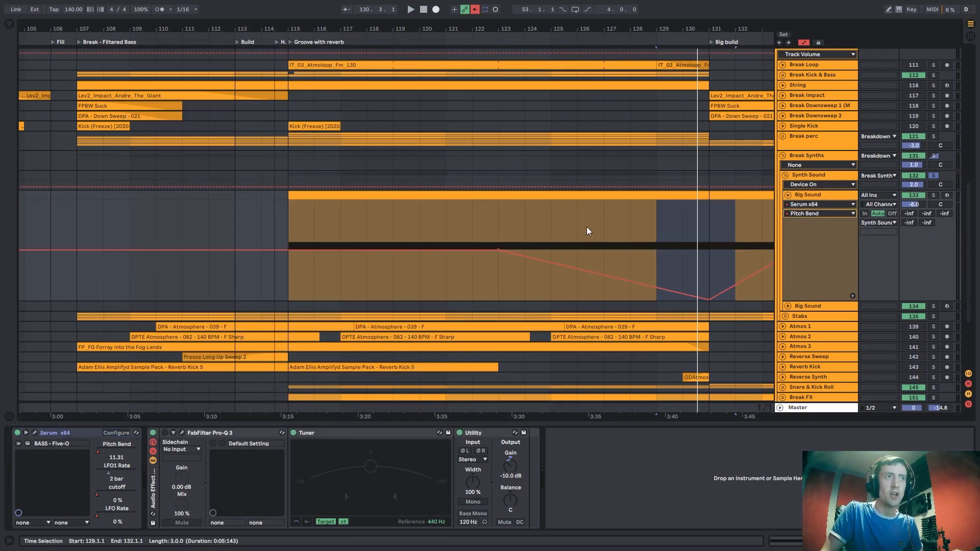
left_click(497, 218)
key("space")
left_click_drag(523, 29, 500, 19)
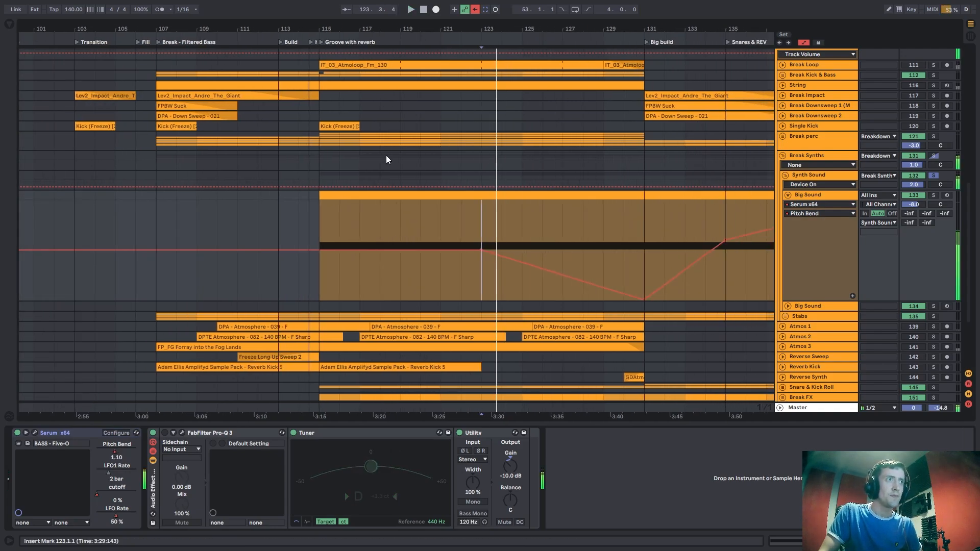
Play the first Big Sound clip from its start at bar 115.
left_click(325, 220)
key("space")
key("space")
key("space")
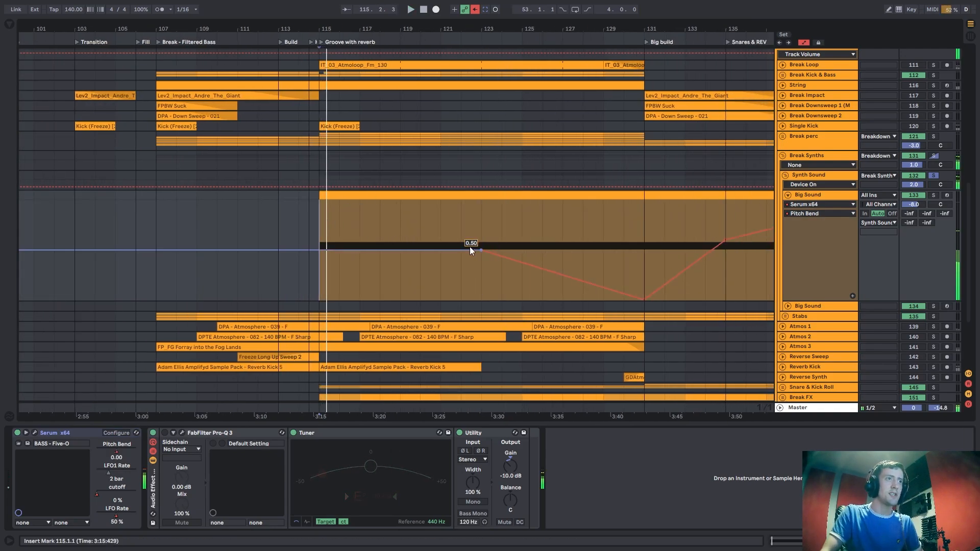
Play the pitch bend descent from bar 123 and show the device chain of the Synth Sound group.
left_click(483, 224)
key("space")
left_click(811, 195)
left_click(817, 177)
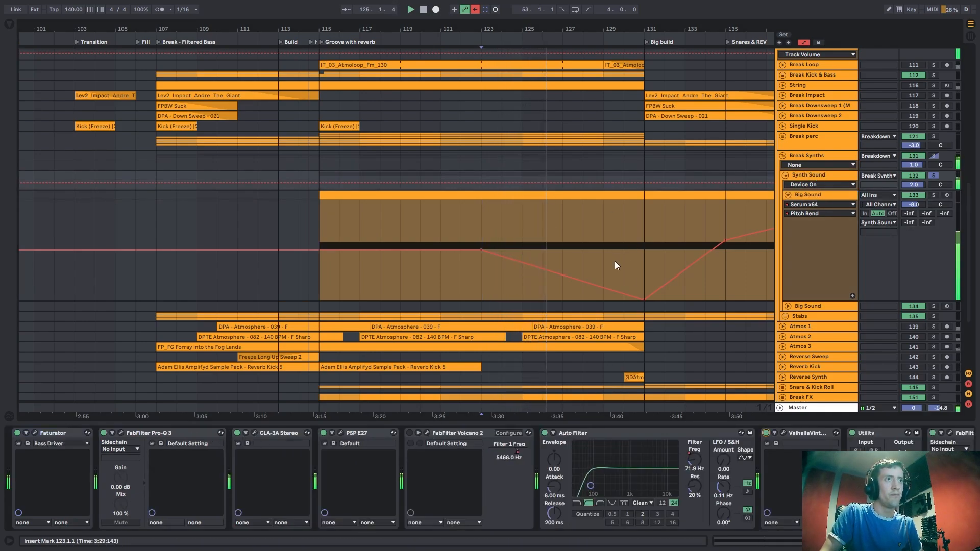
Display the LFO Rate automation on the first Big Sound track and play it from bar 129.
left_click(807, 214)
left_click(807, 254)
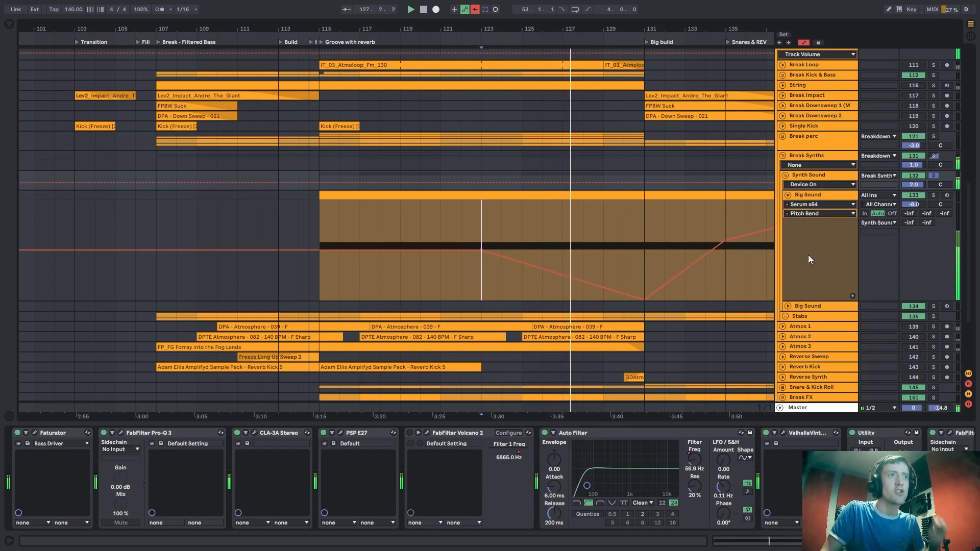
left_click(606, 229)
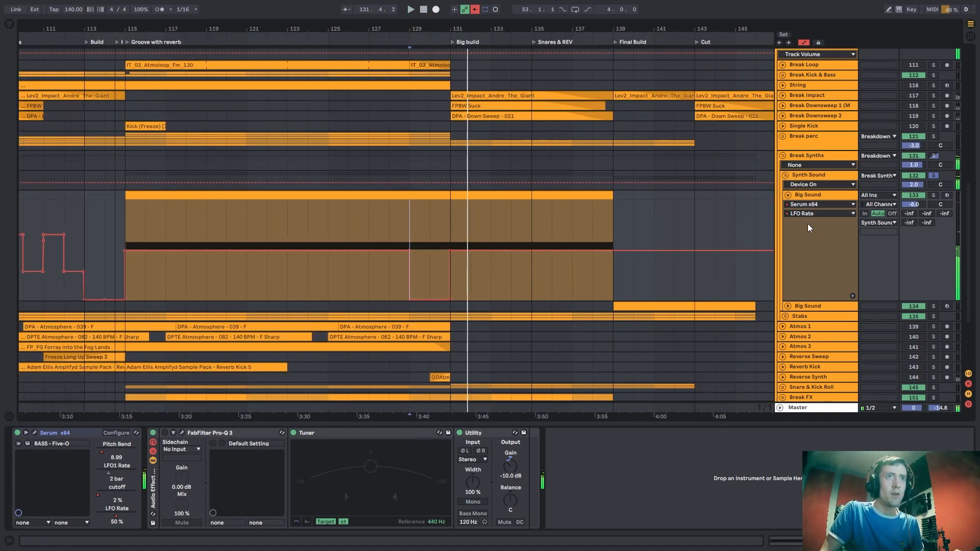
left_click(800, 216)
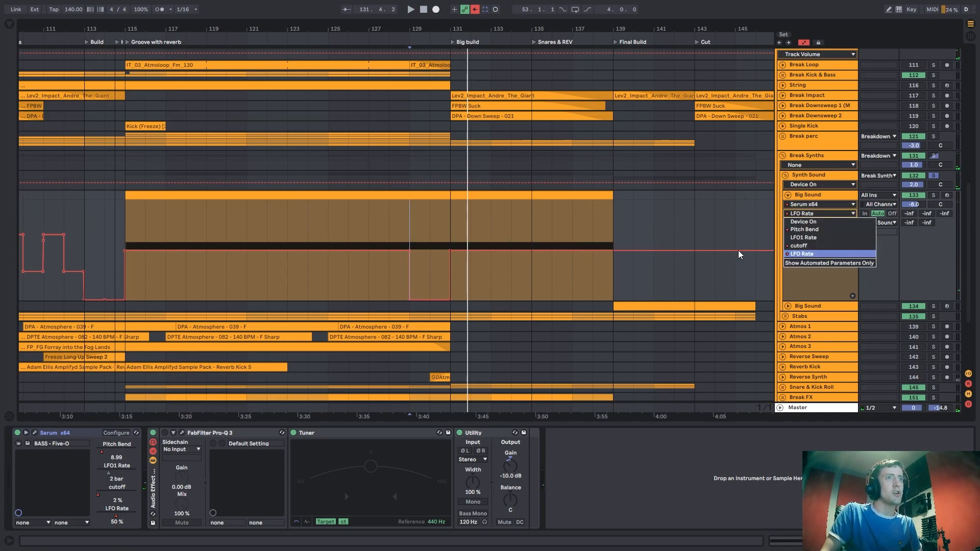
left_click(804, 254)
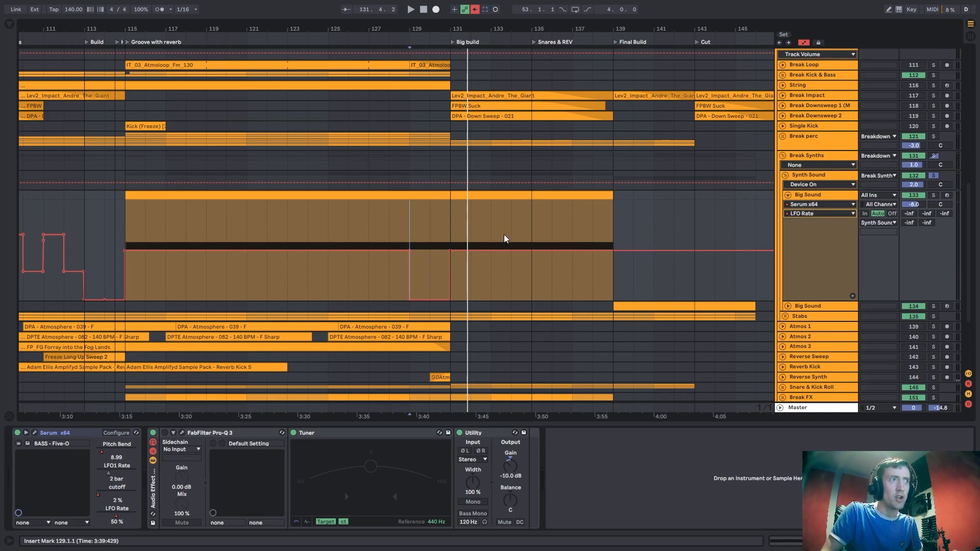
Switch the first Big Sound track back to its Pitch Bend automation and place the insert mark at bar 131.
left_click(821, 214)
left_click(804, 233)
key("space")
left_click(451, 276)
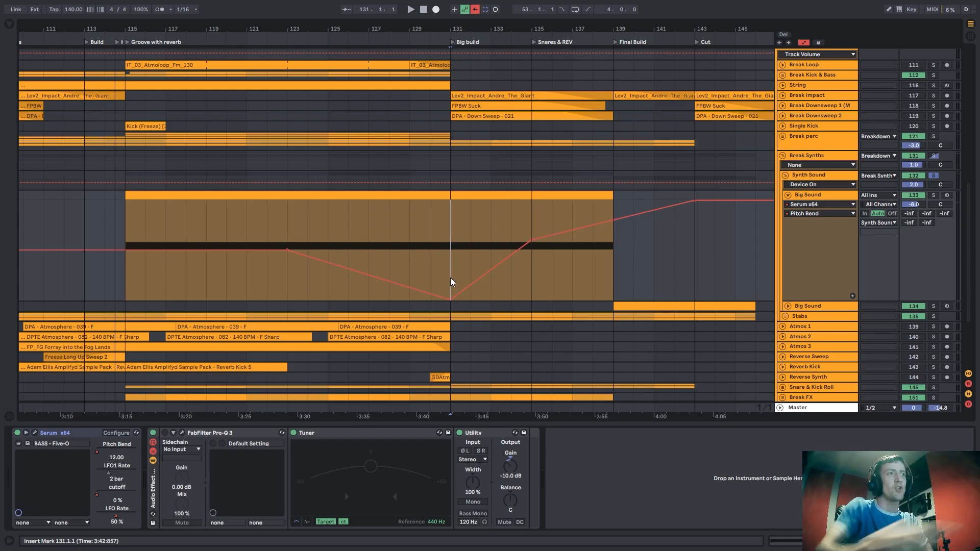
Unfold the second Big Sound track and enlarge its lane height.
left_click(788, 306)
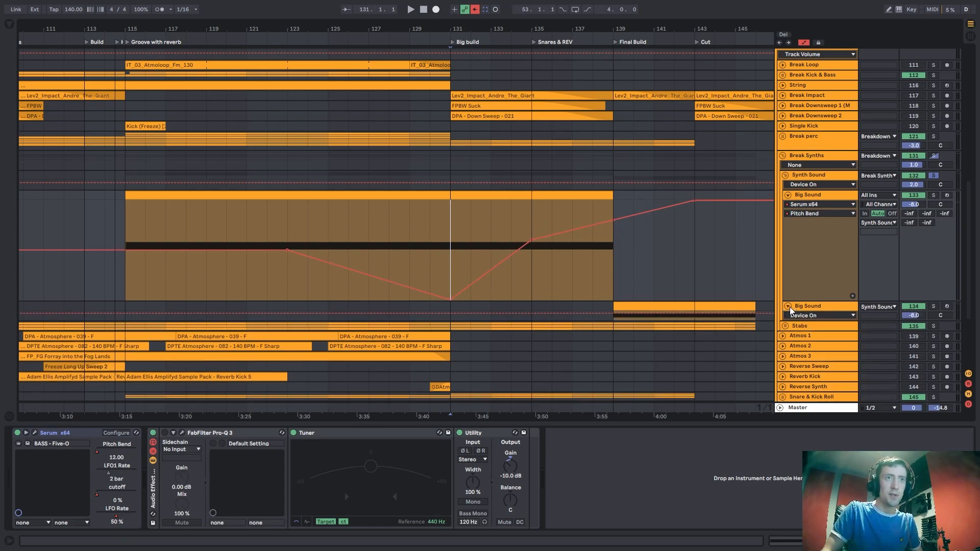
left_click_drag(820, 320, 820, 393)
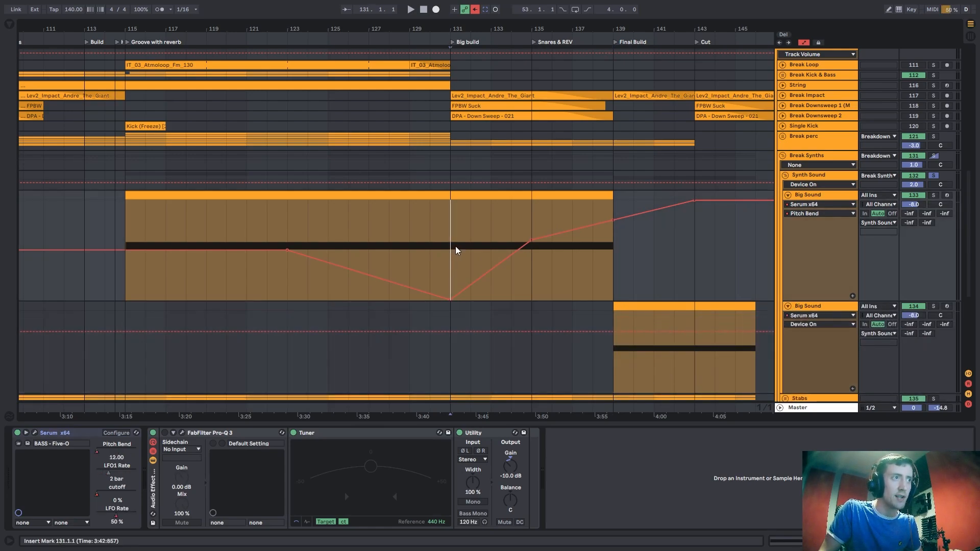
Solo the first Big Sound track and play it from the Big build at bar 131 to the Final Build.
left_click(933, 195)
key("space")
scroll(675, 152, "up", 3)
scroll(609, 185, "down", 2)
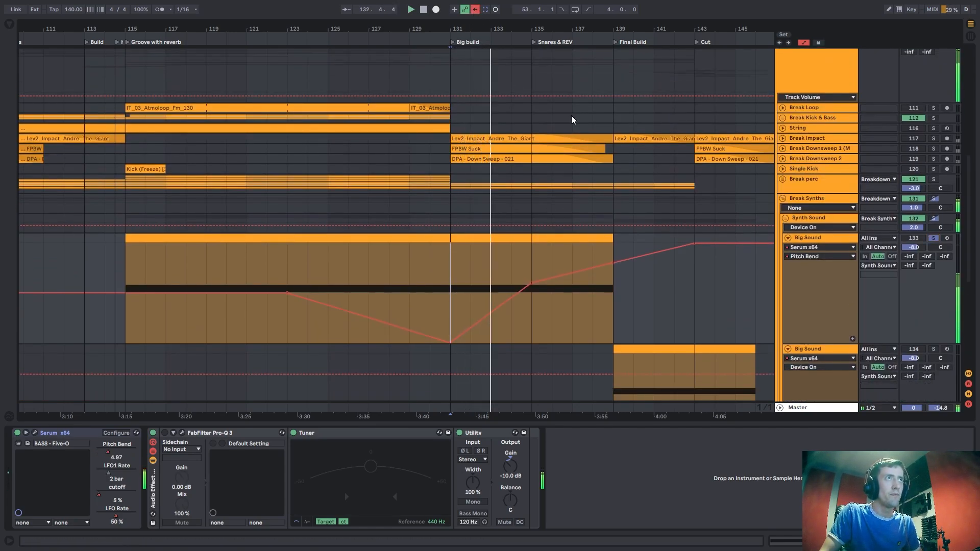
left_click_drag(549, 23, 485, 36)
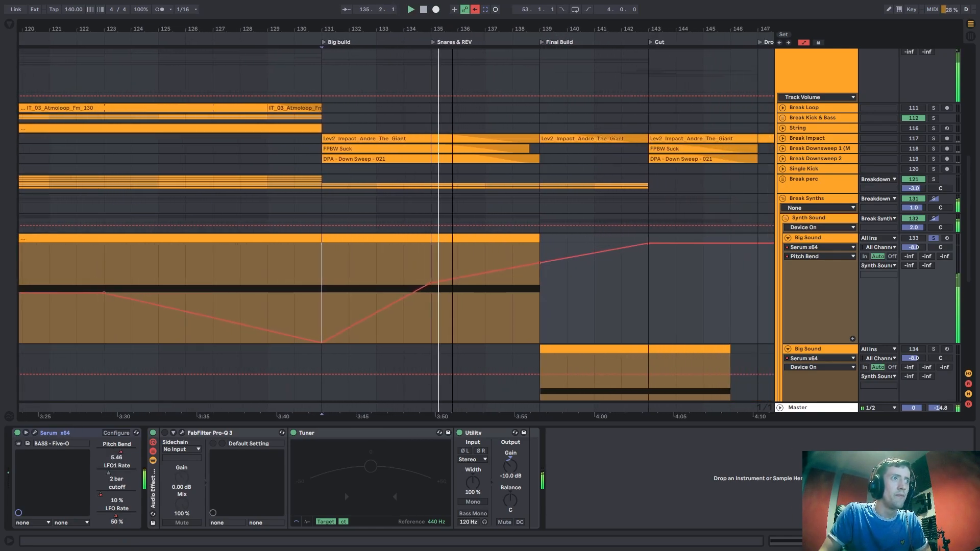
scroll(510, 212, "down", 3)
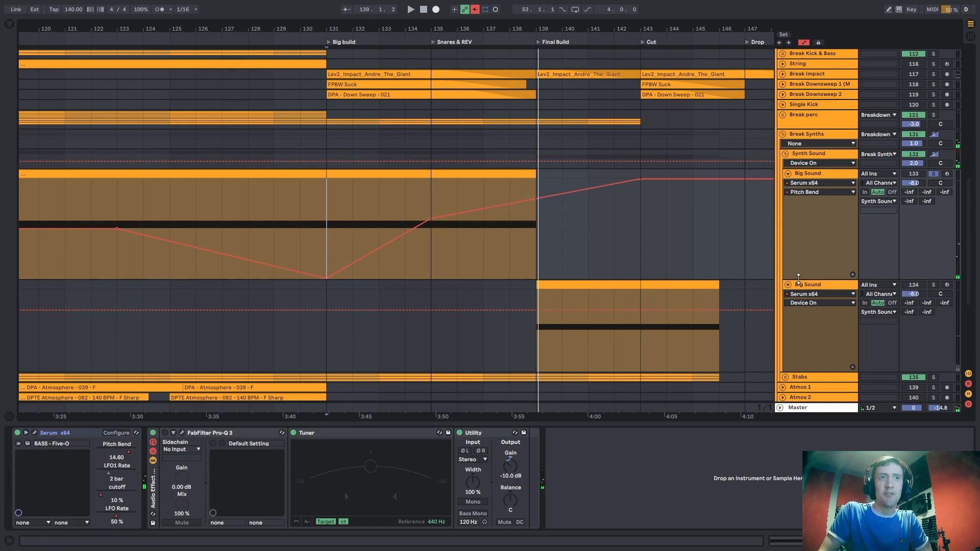
Select the second Big Sound track and look through its Serum parameters available for automation.
left_click(812, 287)
left_click(819, 294)
left_click(820, 309)
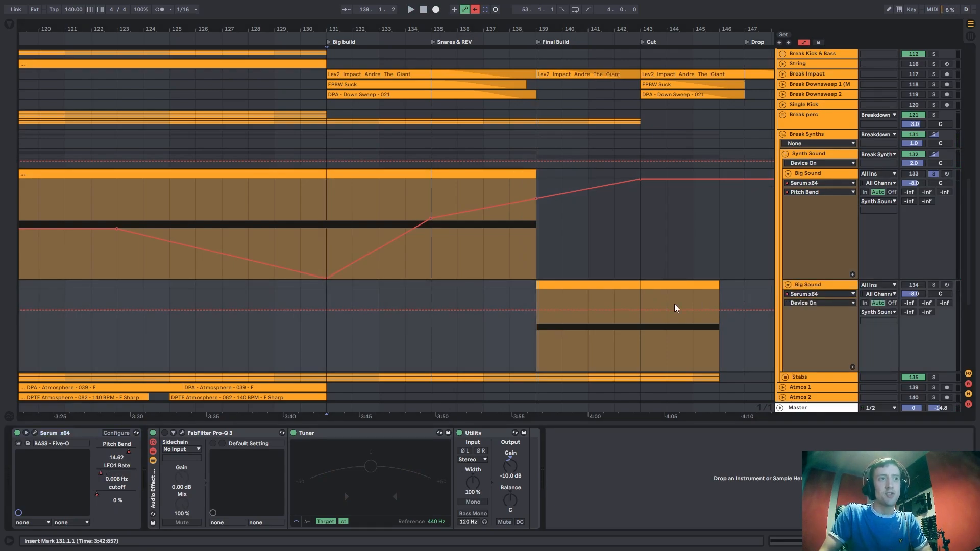
left_click(814, 288)
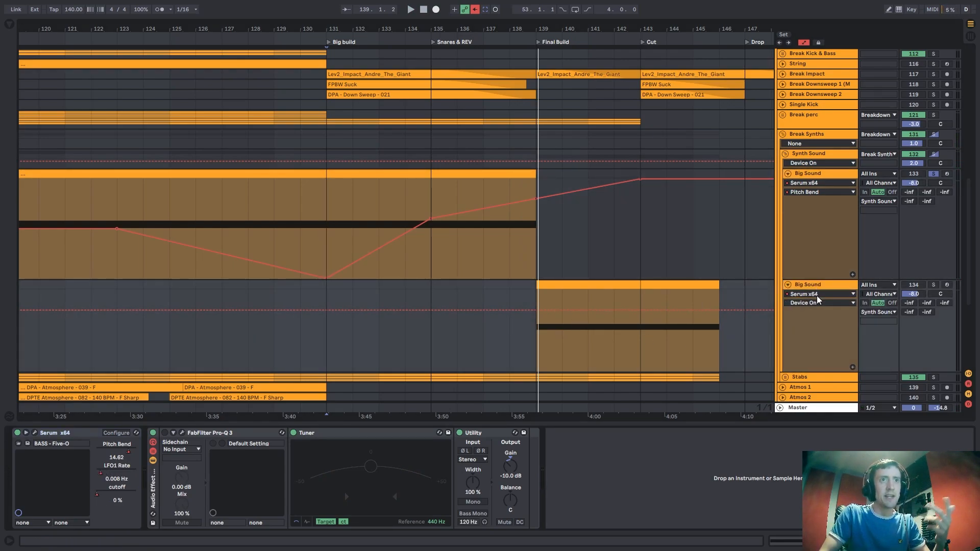
left_click(815, 295)
left_click(813, 310)
left_click(813, 296)
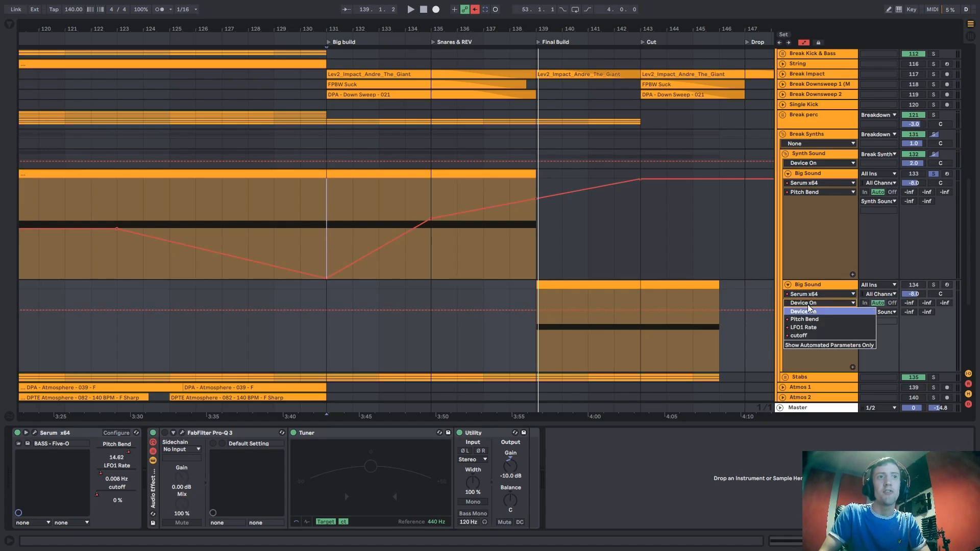
left_click(837, 294)
Solo the second Big Sound track, then open its Serum window and place it over the arrangement.
left_click(933, 285)
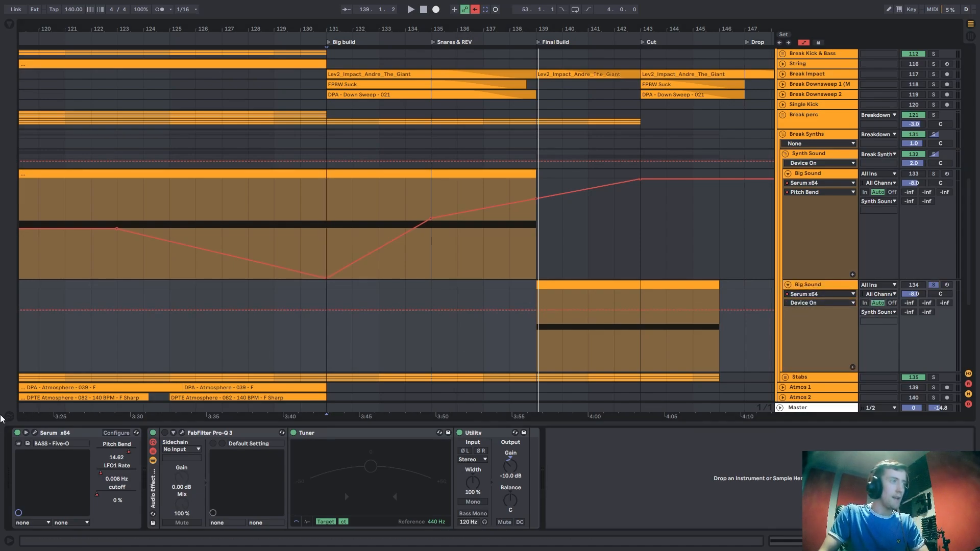
left_click(36, 433)
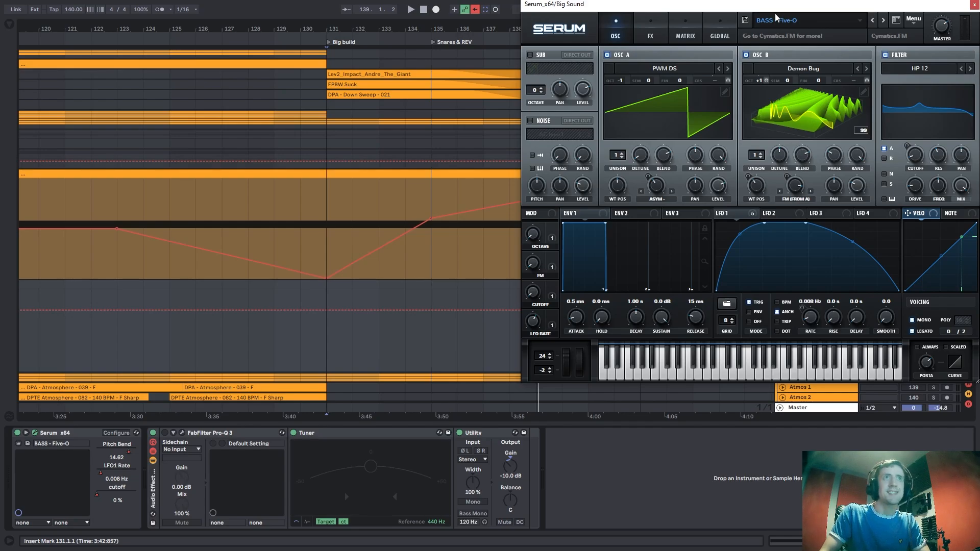
left_click_drag(776, 6, 370, 73)
left_click_drag(406, 389, 442, 408)
Play the second Big Sound clip from bar 139 with its LFO1 Rate automation displayed.
key("space")
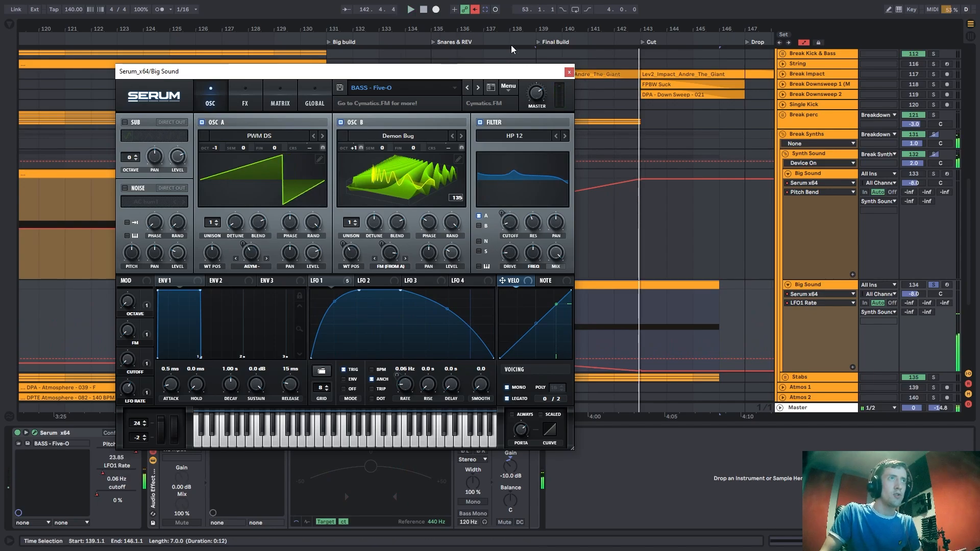
key("space")
key("space")
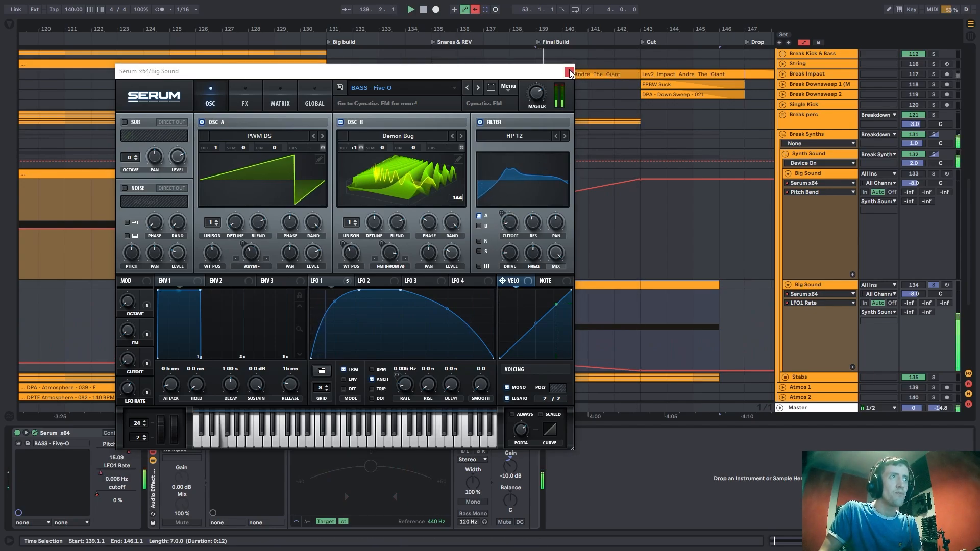
Move the Serum window aside and play both Big Sound tracks soloed from bar 138.
left_click_drag(522, 76, 215, 77)
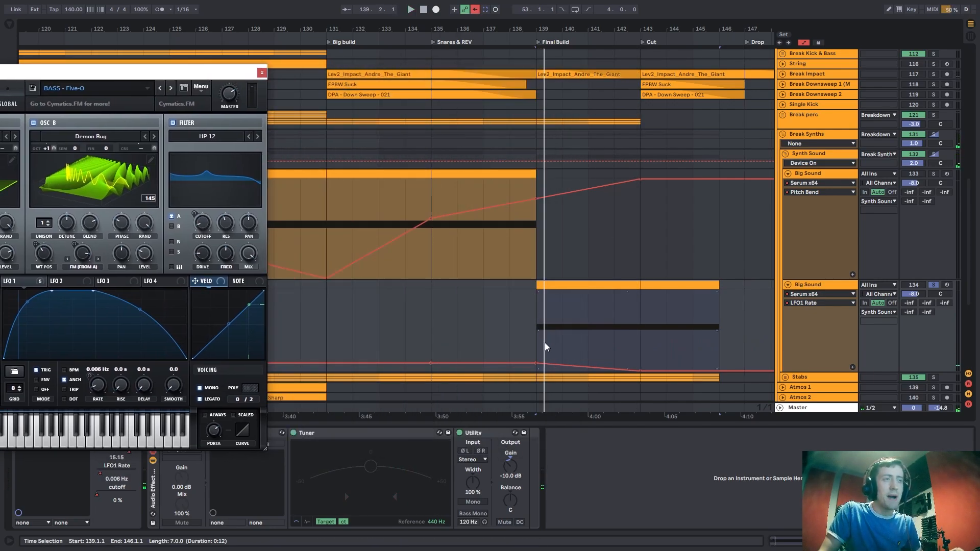
scroll(545, 347, "up", 3)
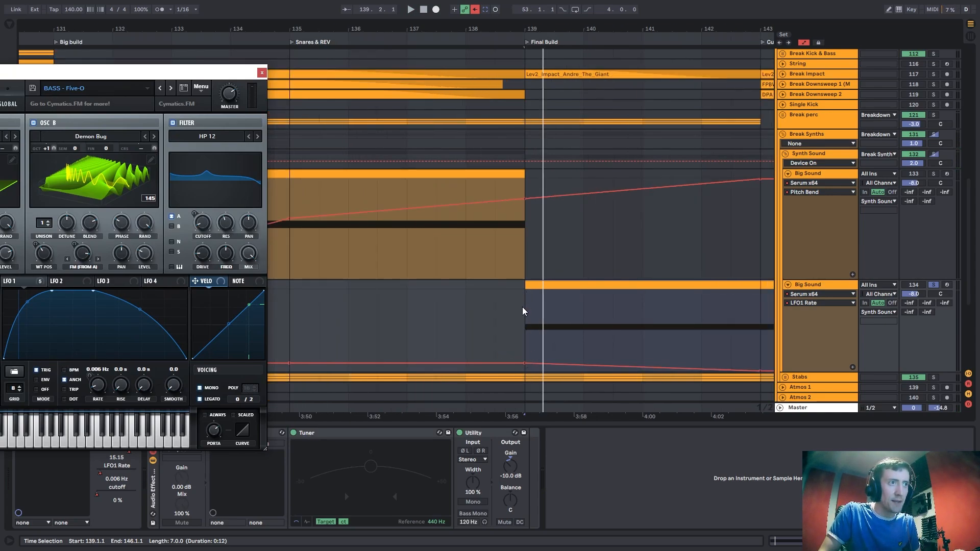
left_click(456, 253)
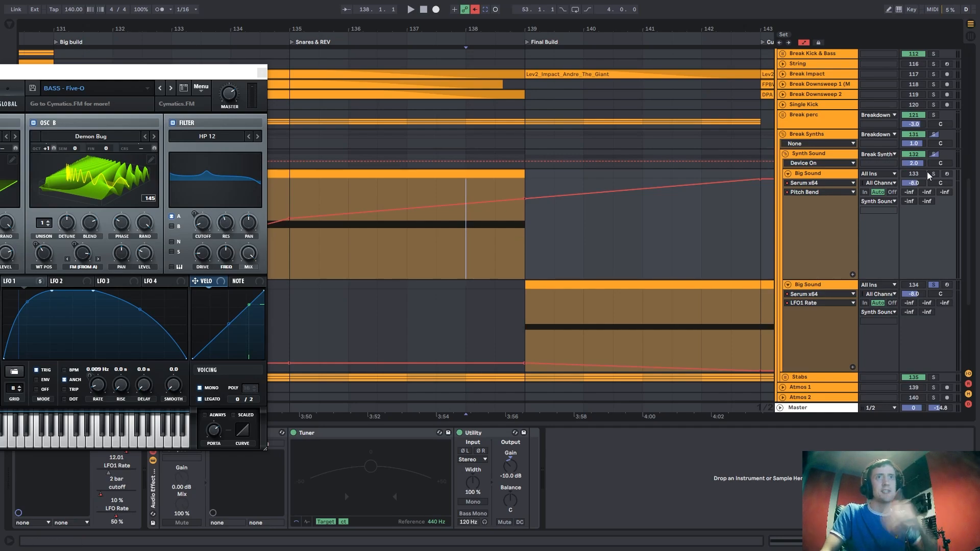
key("space")
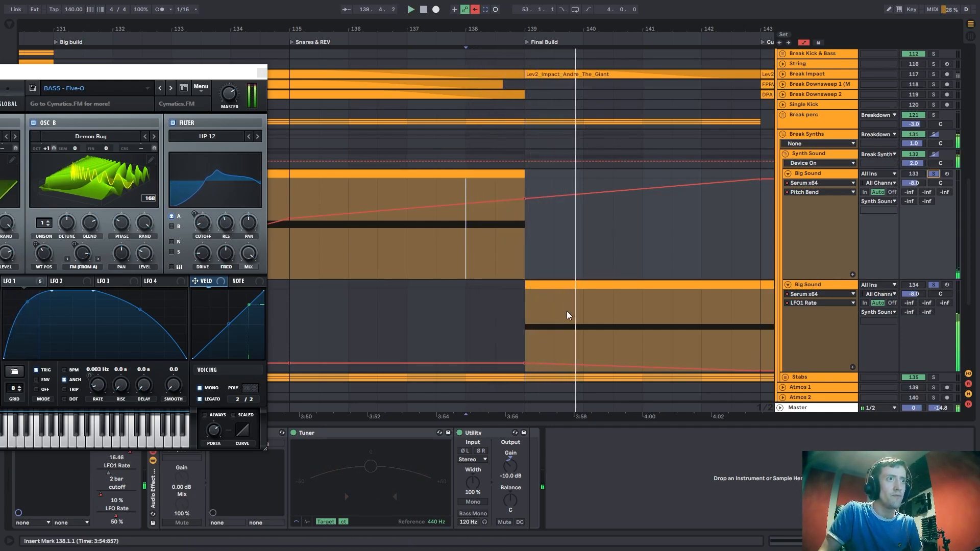
Play the second Big Sound clip from the Final Build at bar 139.
left_click(539, 353)
key("space")
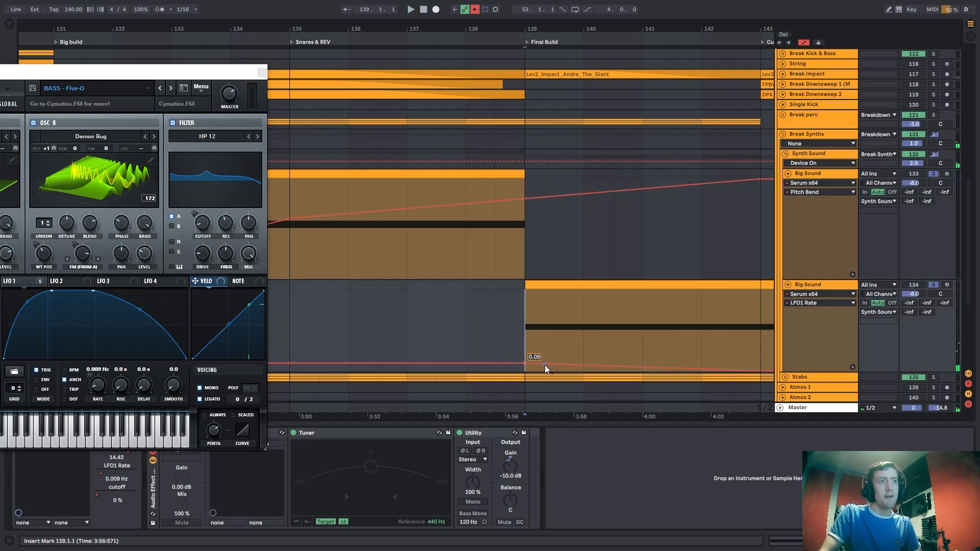
key("space")
left_click(544, 336)
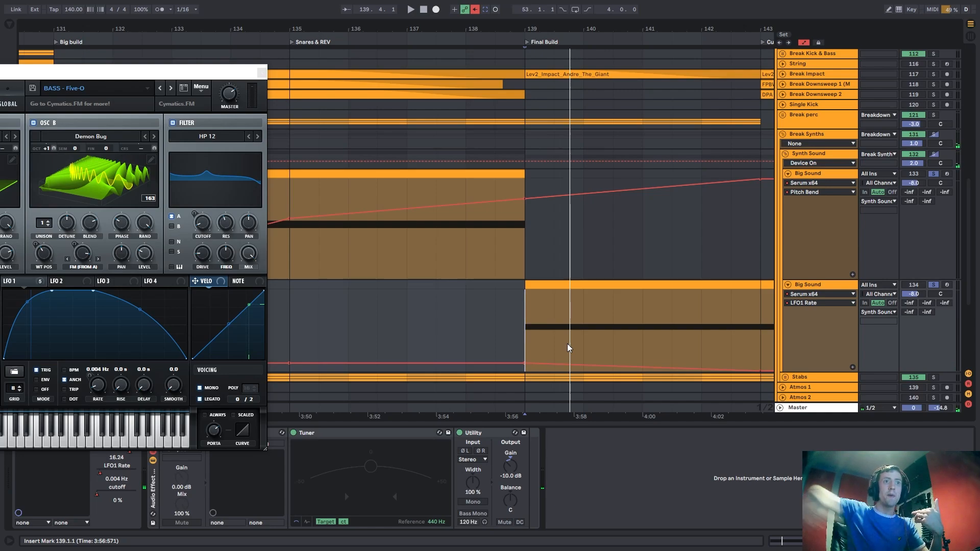
Play both Big Sound tracks from bar 137.3 through the transition into the Final Build.
left_click(450, 271)
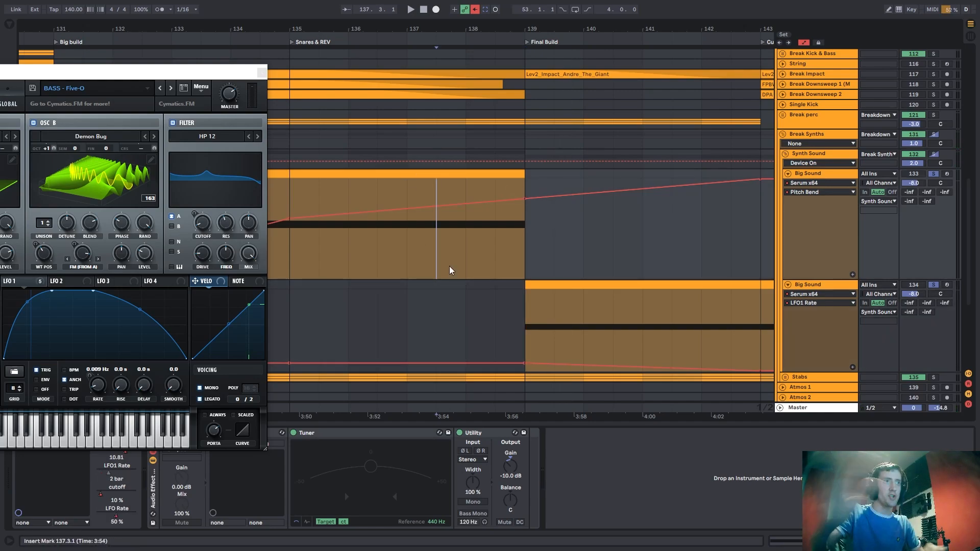
key("space")
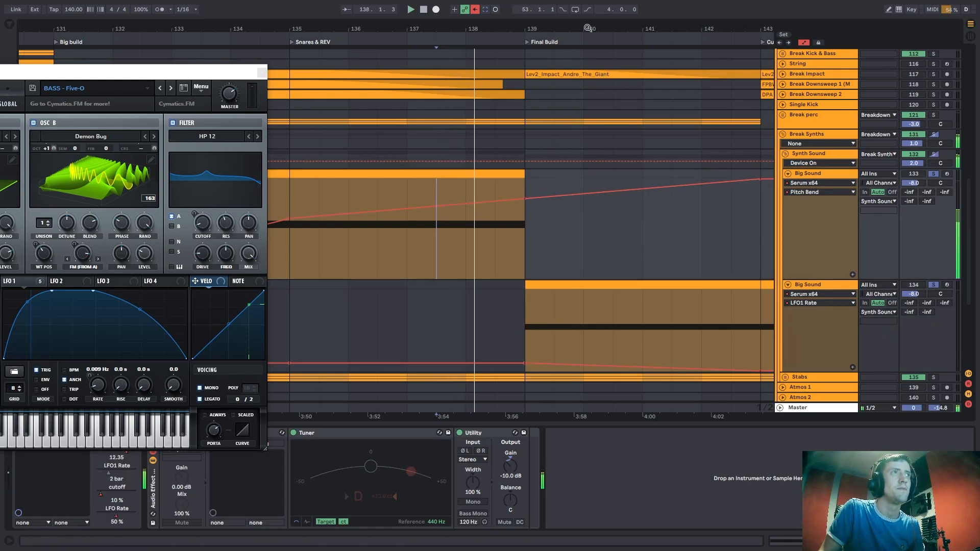
left_click_drag(526, 29, 461, 20)
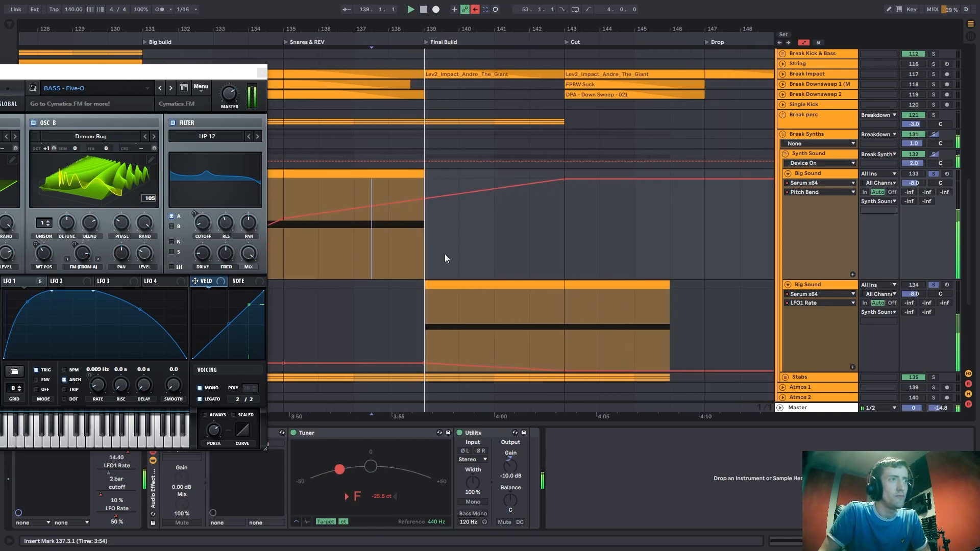
Replay both Big Sound tracks from bar 137 into the Final Build and close the Serum window.
left_click(425, 331)
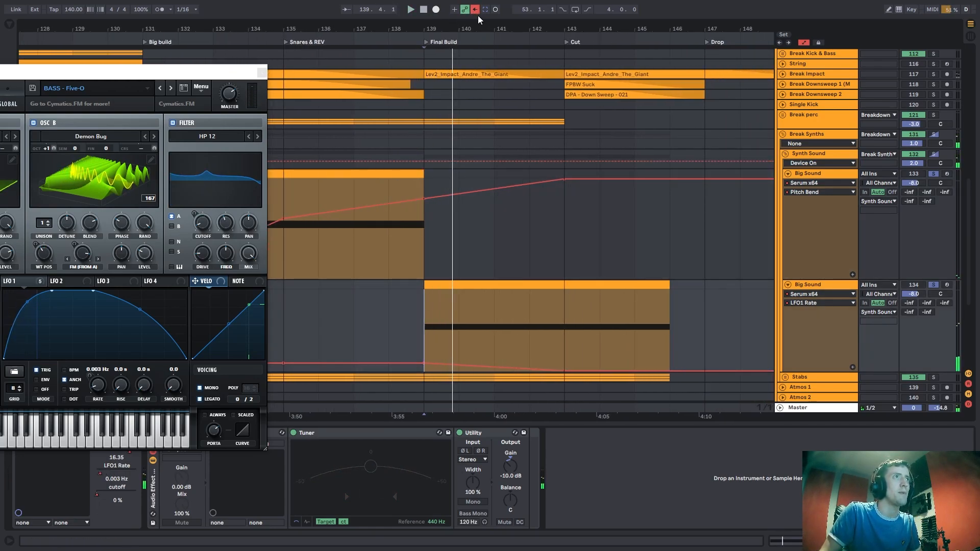
key("space")
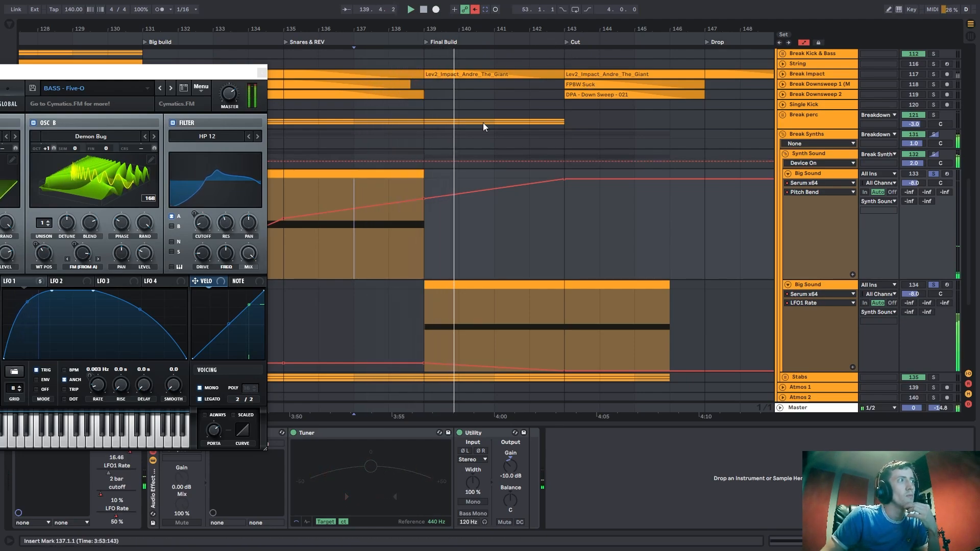
left_click_drag(204, 76, 479, 85)
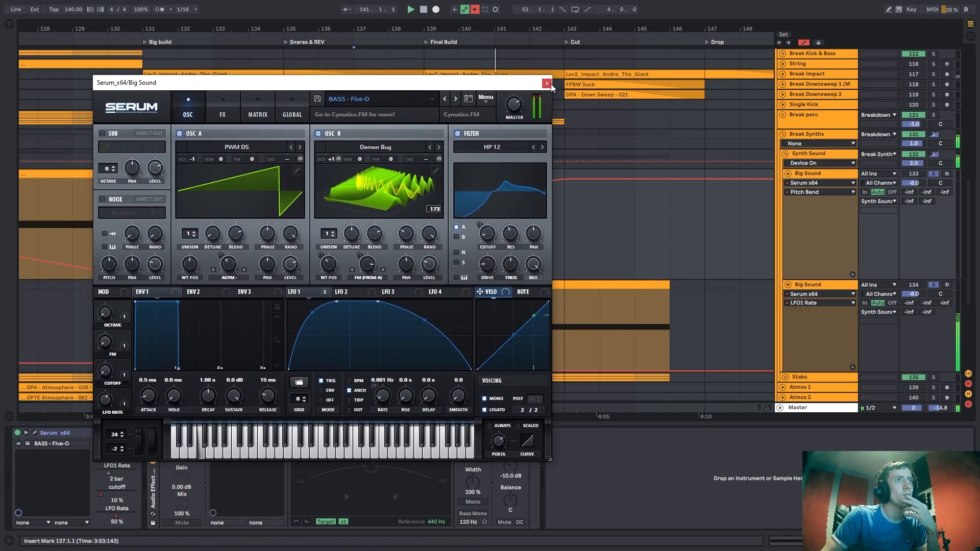
left_click(538, 81)
Play the end of the second Big Sound clip from the Cut marker at bar 143.
left_click(557, 310)
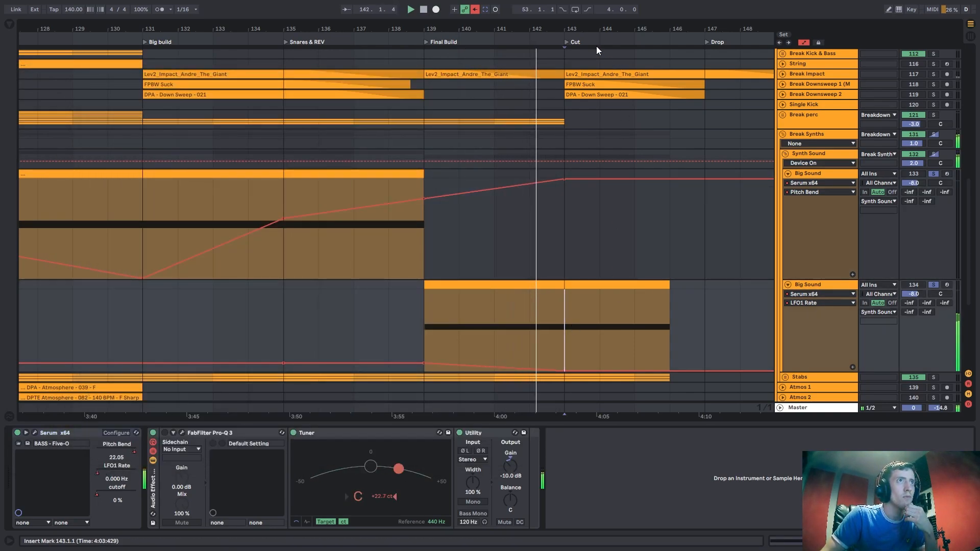
left_click_drag(582, 29, 476, 21)
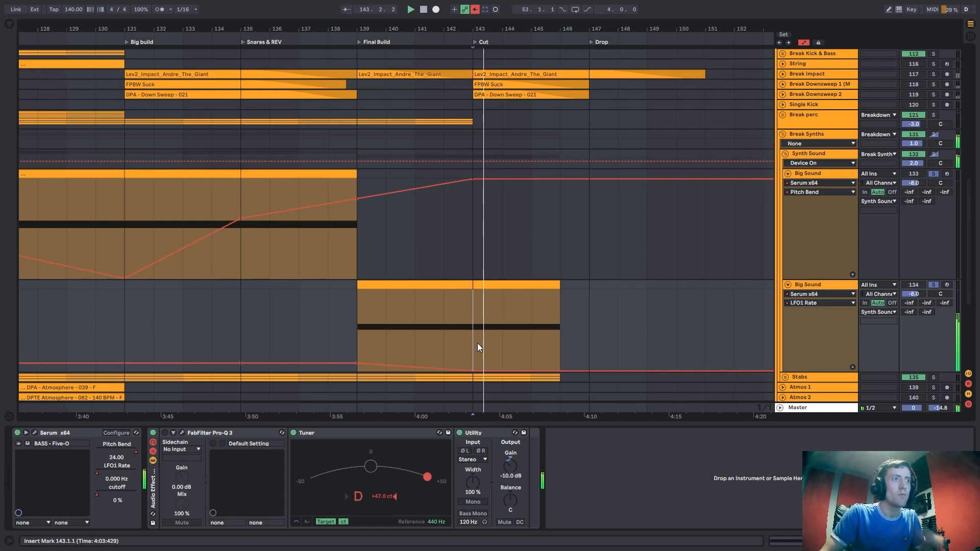
key("space")
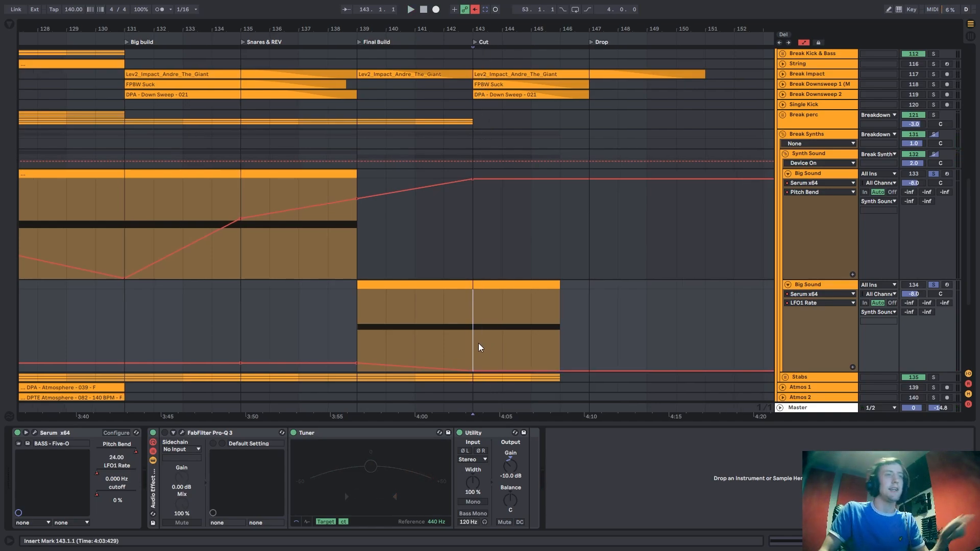
Collapse both Big Sound tracks, show the Synth Sound group's effect chain and fold the group.
left_click(588, 340)
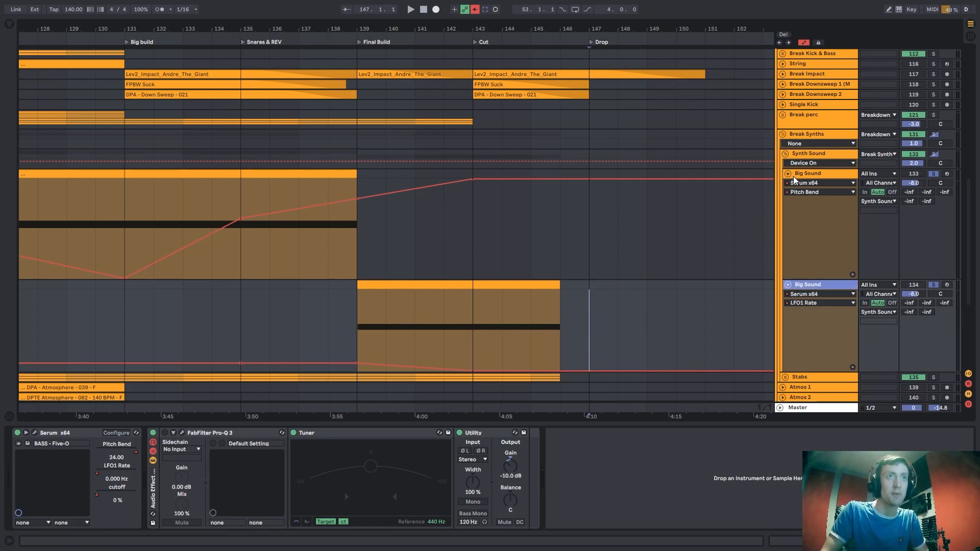
left_click(788, 285)
left_click(788, 174)
double_click(808, 154)
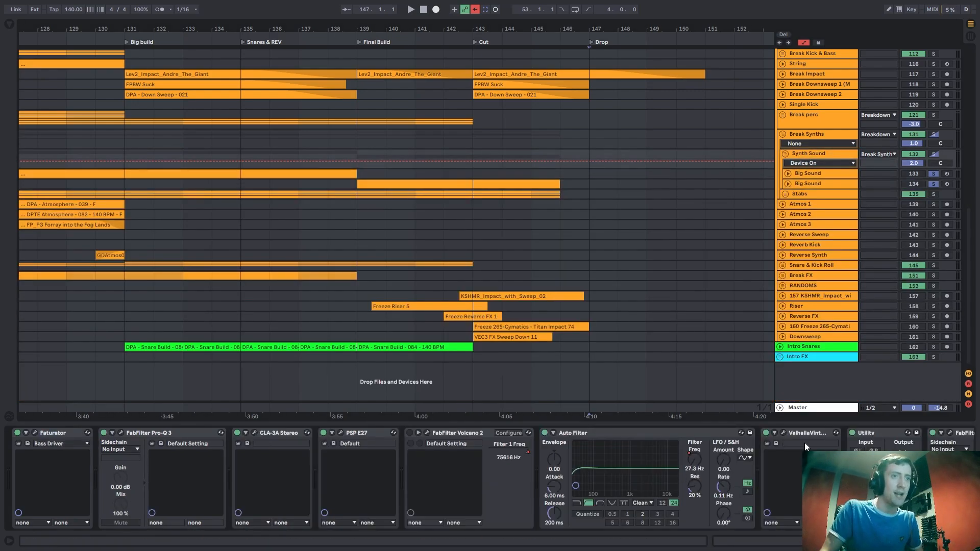
left_click(415, 435)
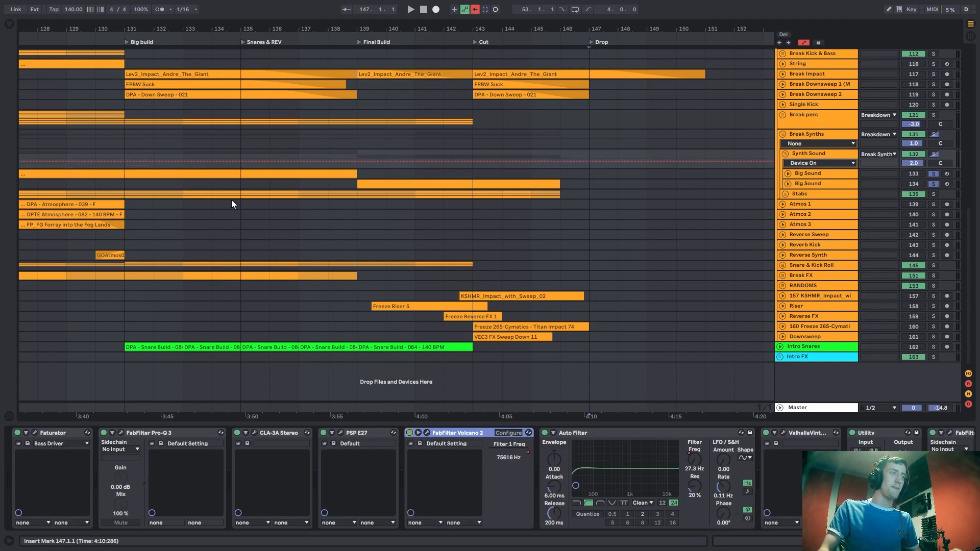
left_click(785, 153)
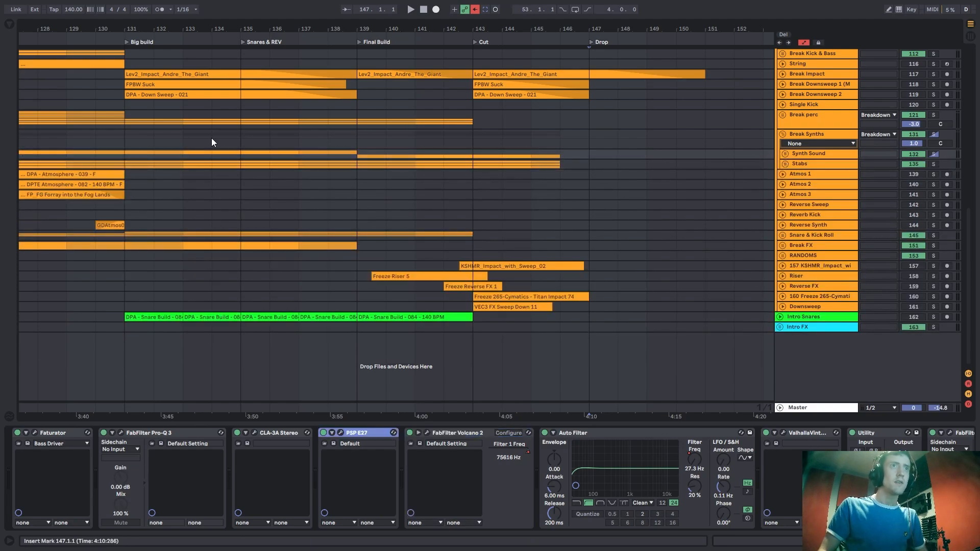
Solo the Stabs group and unfold it to show its three Pluck layer tracks.
left_click(129, 155)
left_click_drag(113, 32, 497, 30)
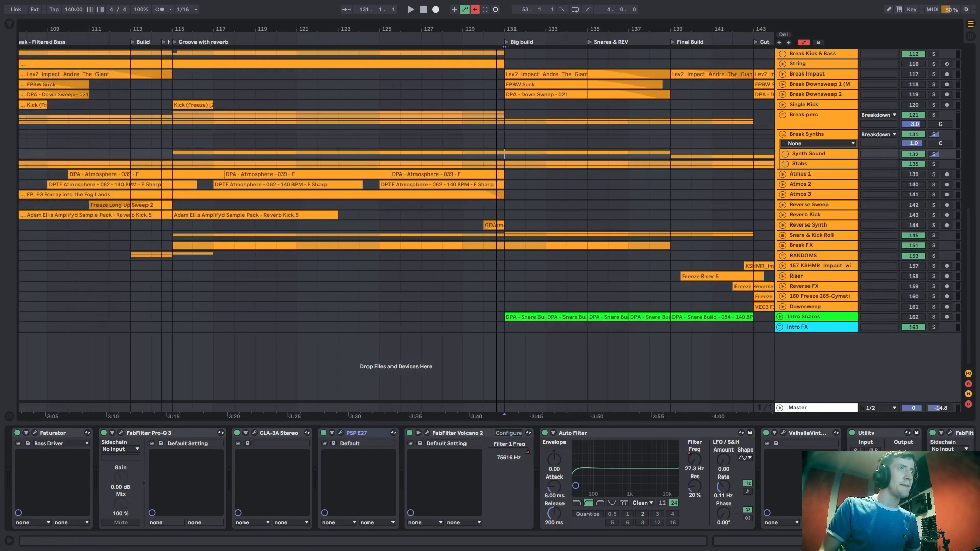
left_click(786, 155)
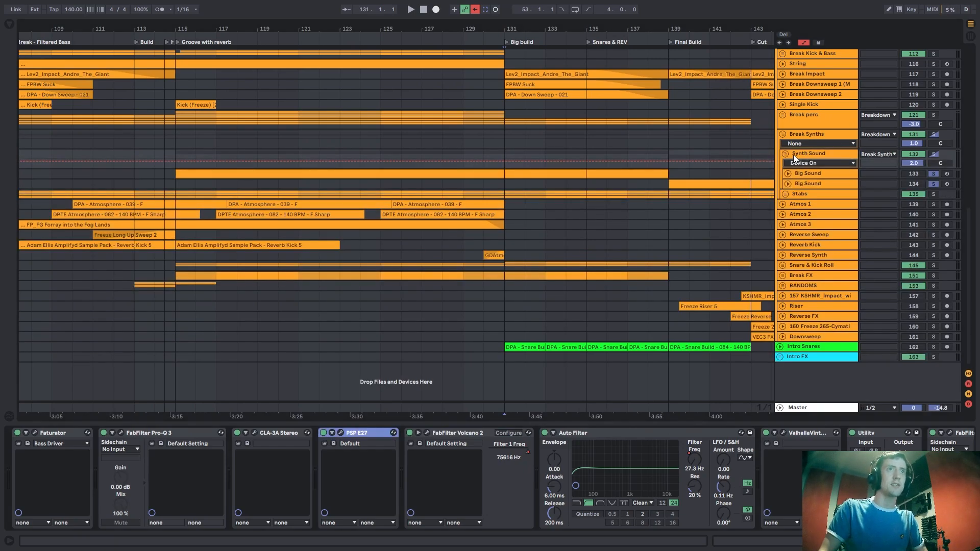
left_click(785, 153)
left_click(795, 119)
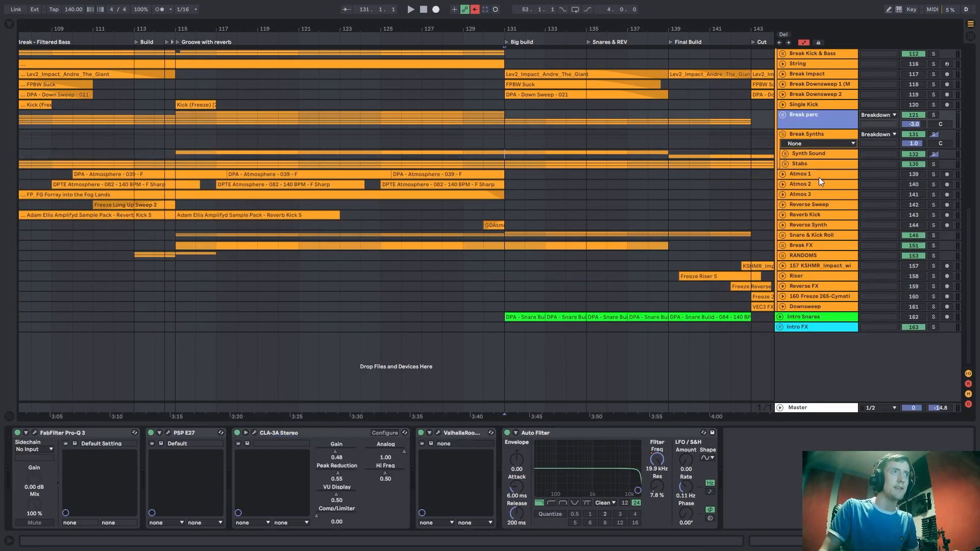
left_click(802, 163)
left_click(933, 164)
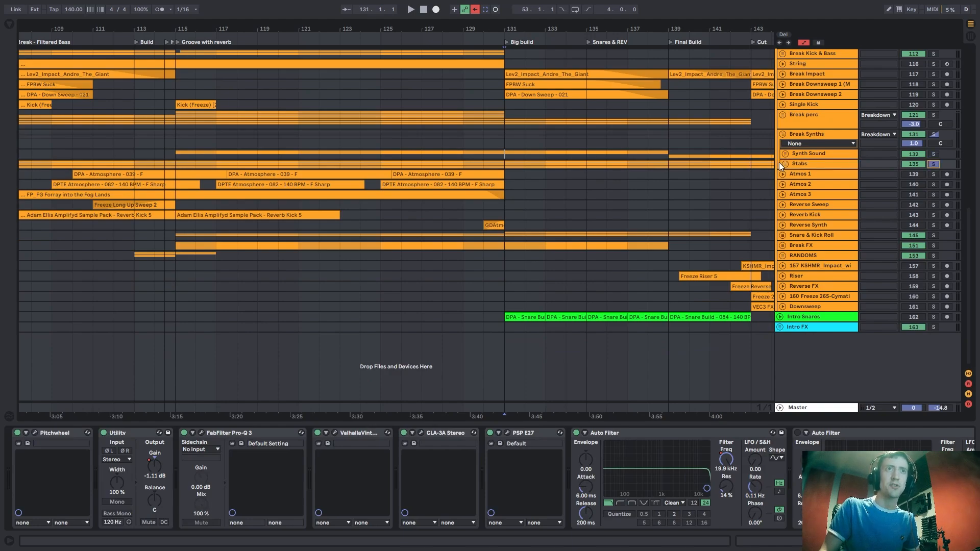
left_click(785, 164)
Play the first Pluck layer soloed from bar 115 with the Stabs group's ValhallaVintageVerb and first Auto Filter bypassed.
left_click(195, 164)
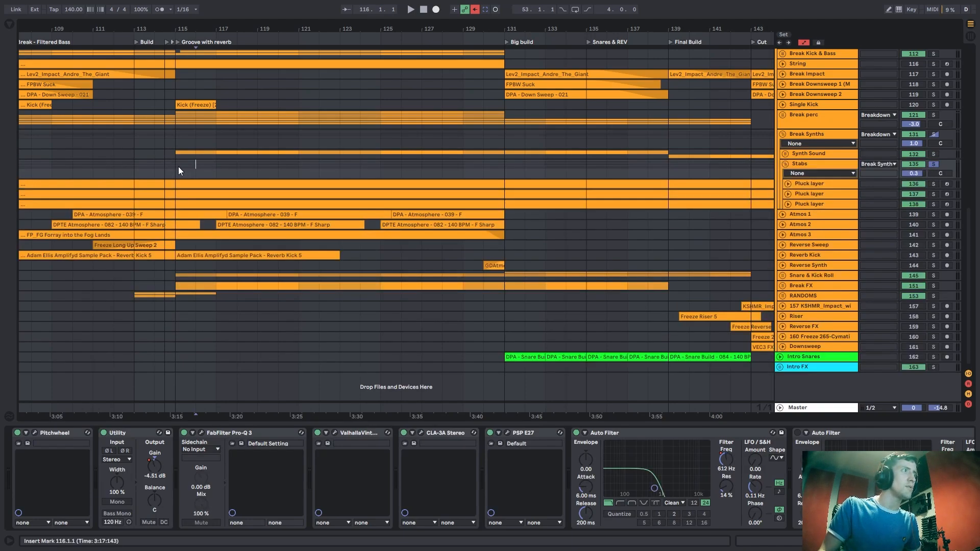
left_click(933, 184)
key("space")
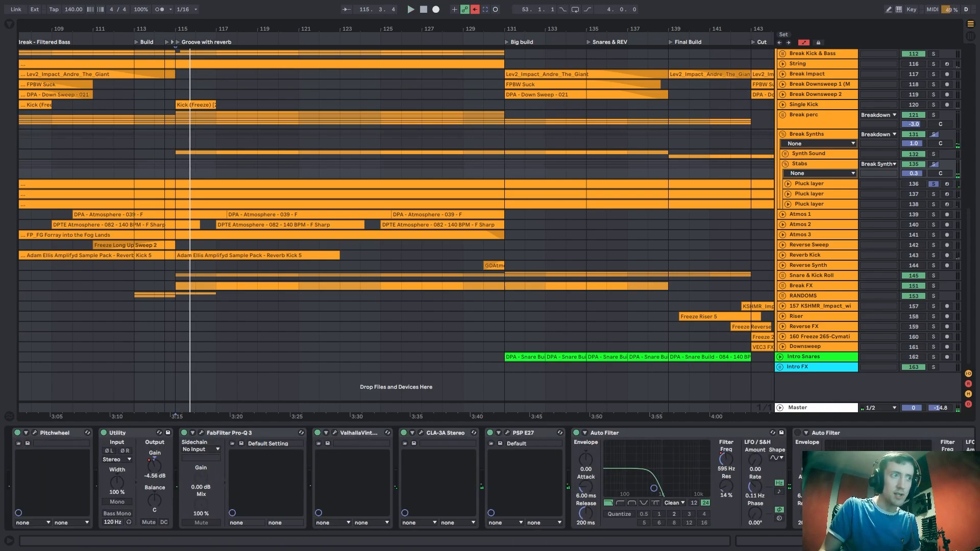
left_click(317, 432)
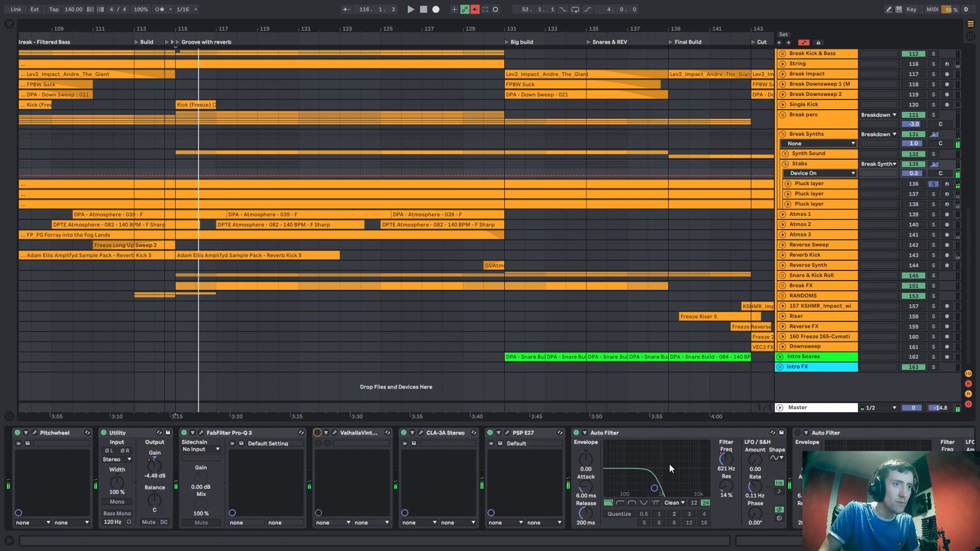
left_click(575, 433)
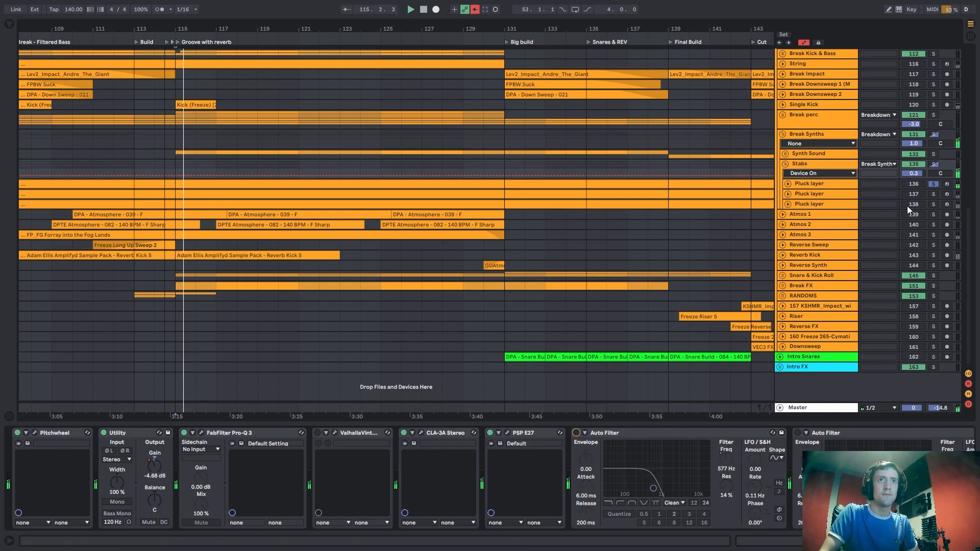
Play the Pluck layers from the Big build at bar 131, soloing each in turn and all three together.
left_click(505, 165)
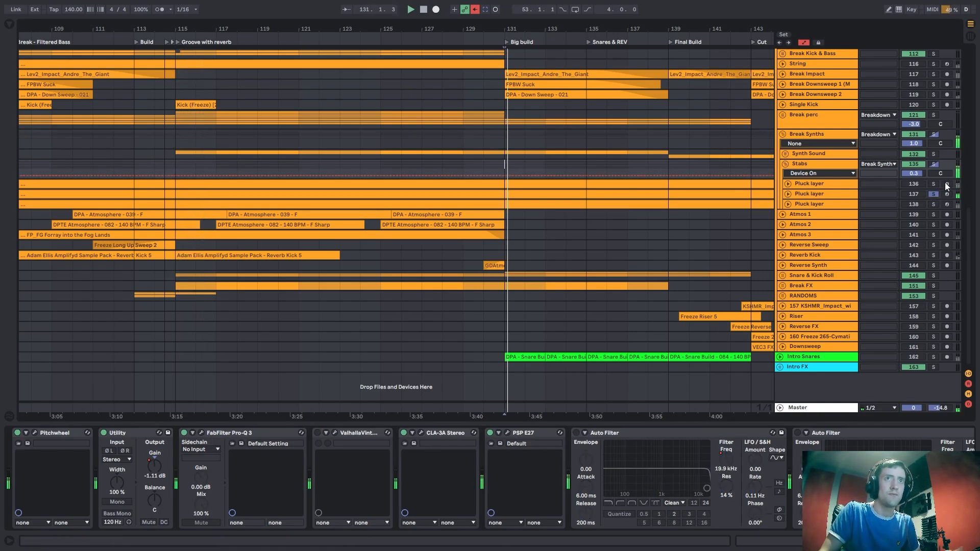
left_click(933, 184)
left_click(934, 205)
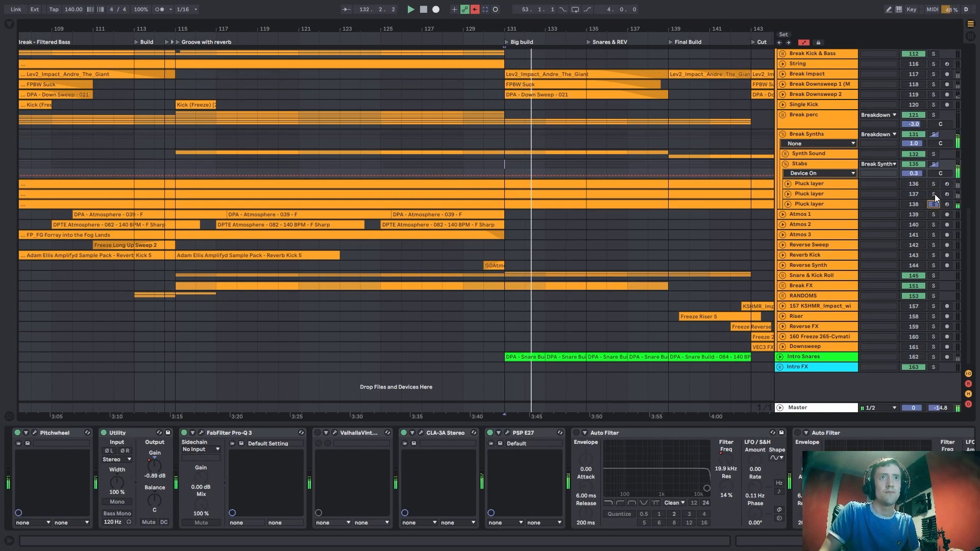
left_click(933, 194, "ctrl")
left_click(933, 184, "ctrl")
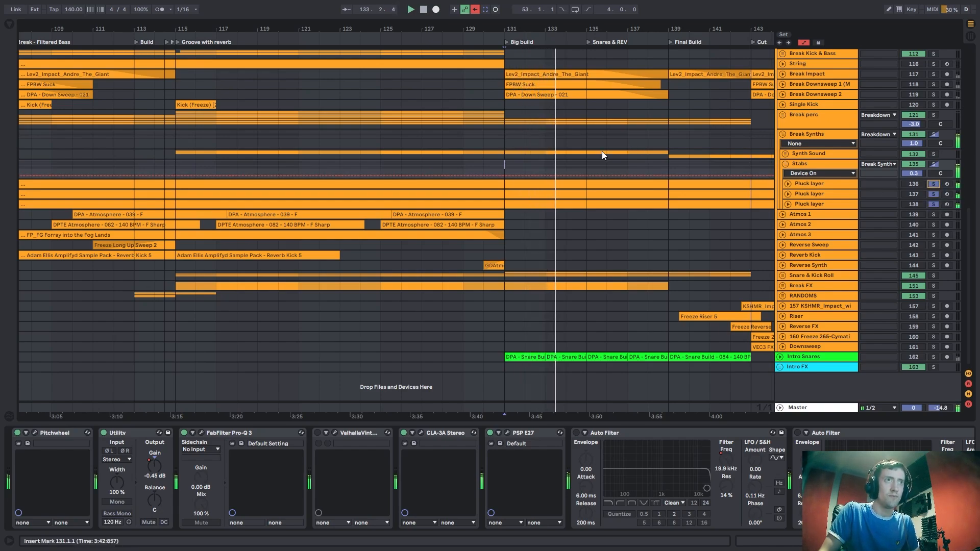
Re-enable the first Auto Filter and ValhallaVintageVerb on the Stabs group with its automation lane expanded.
left_click_drag(794, 178, 794, 279)
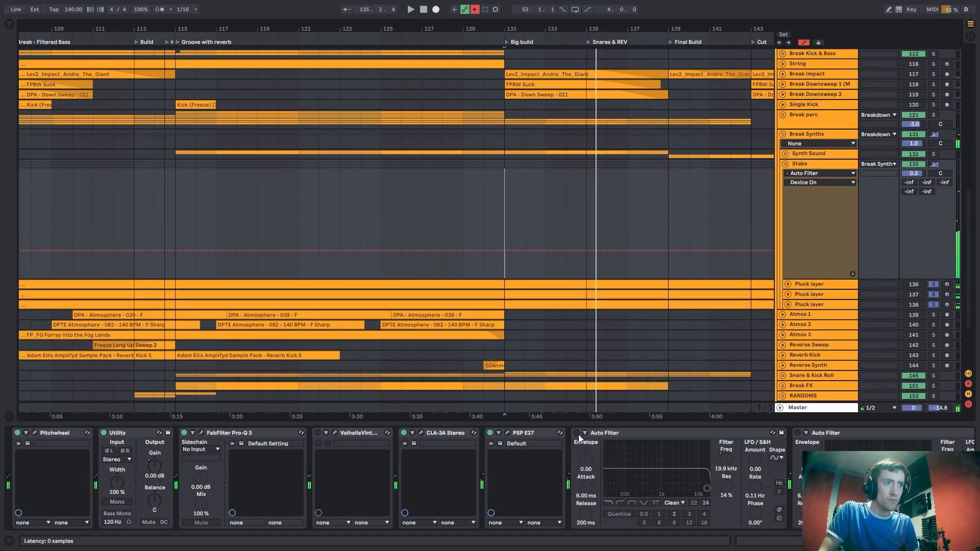
left_click(317, 433)
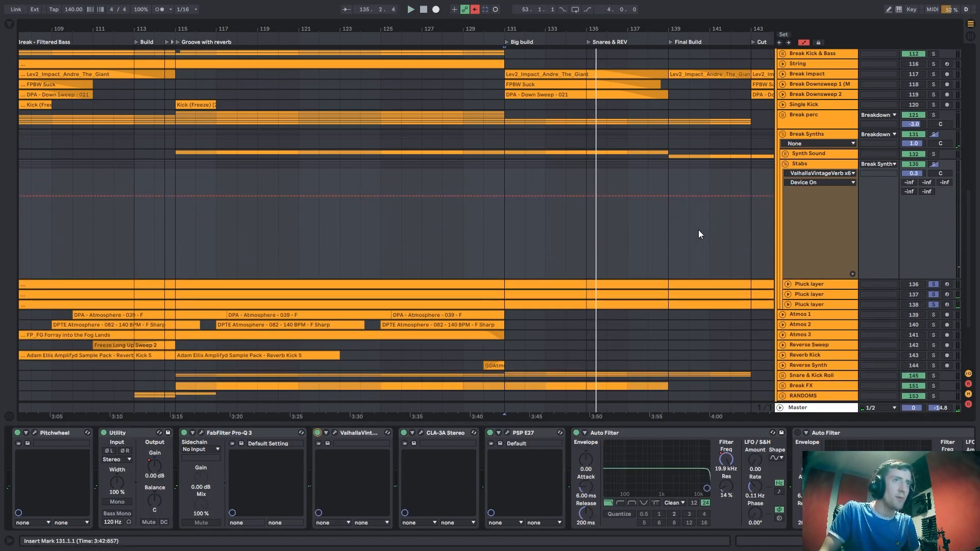
left_click(820, 167)
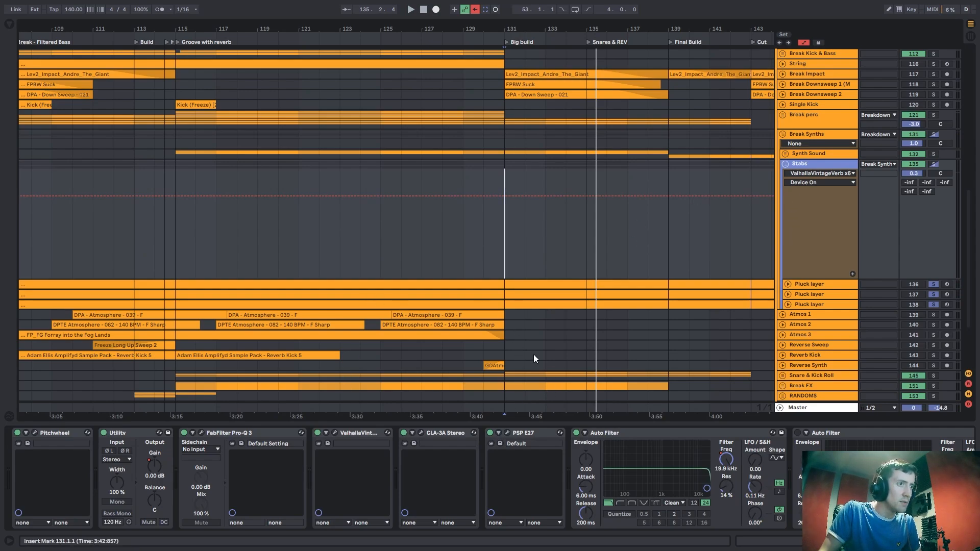
Select the Stabs group's Pitchwheel, play the three Pluck layers from bar 115 and fold the group.
left_click(33, 433)
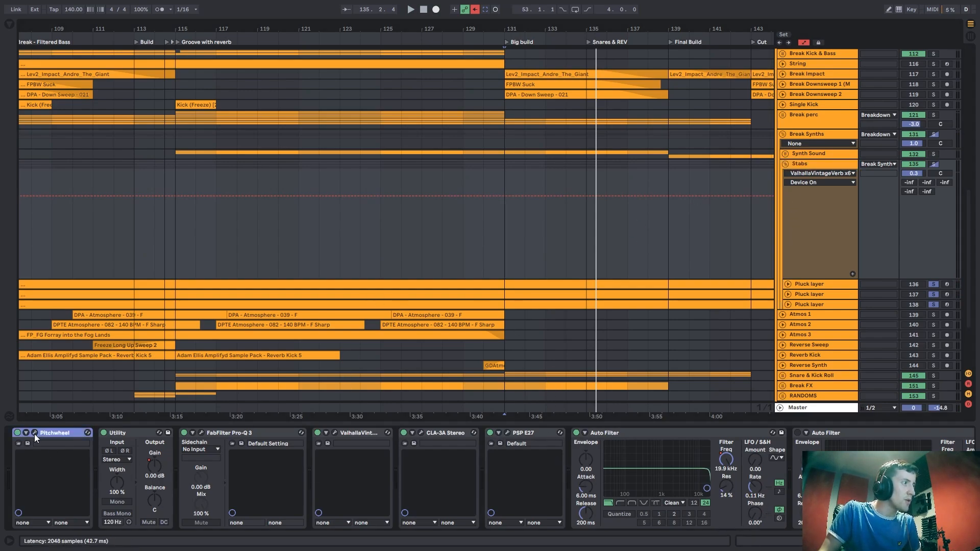
left_click(34, 433)
left_click(196, 225)
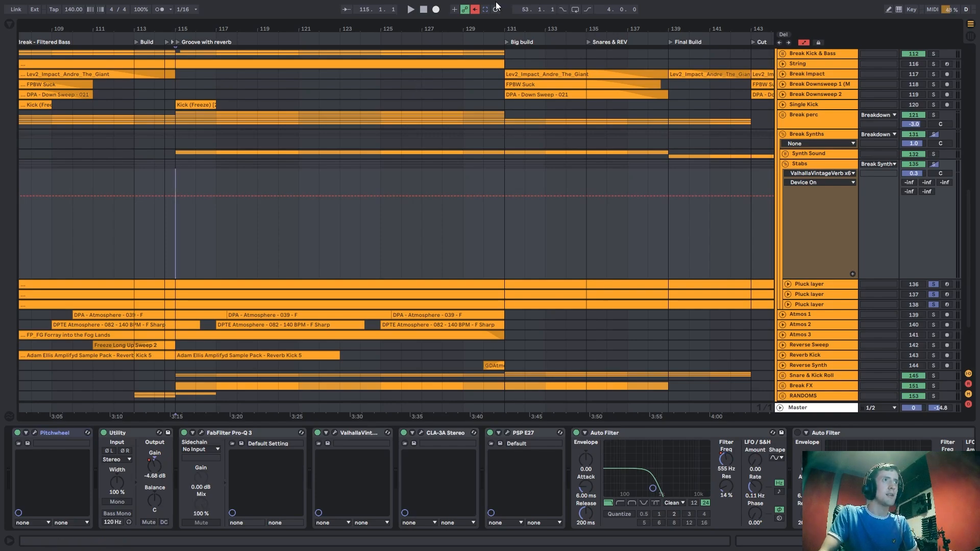
key("space")
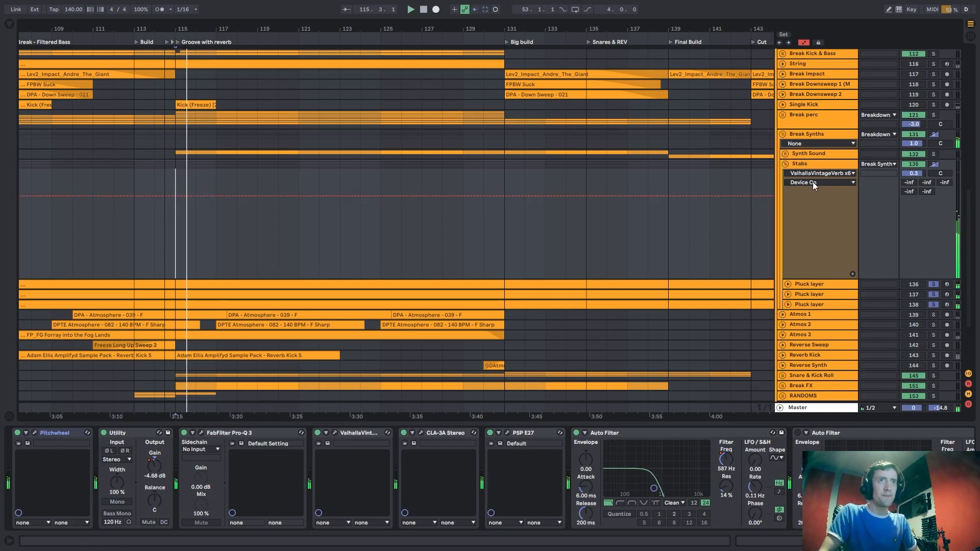
double_click(812, 164)
key("space")
Solo the whole Break Synths group and play it from the Big build at bar 131.
left_click_drag(176, 26, 400, 23)
scroll(315, 164, "up", 4)
left_click(754, 223)
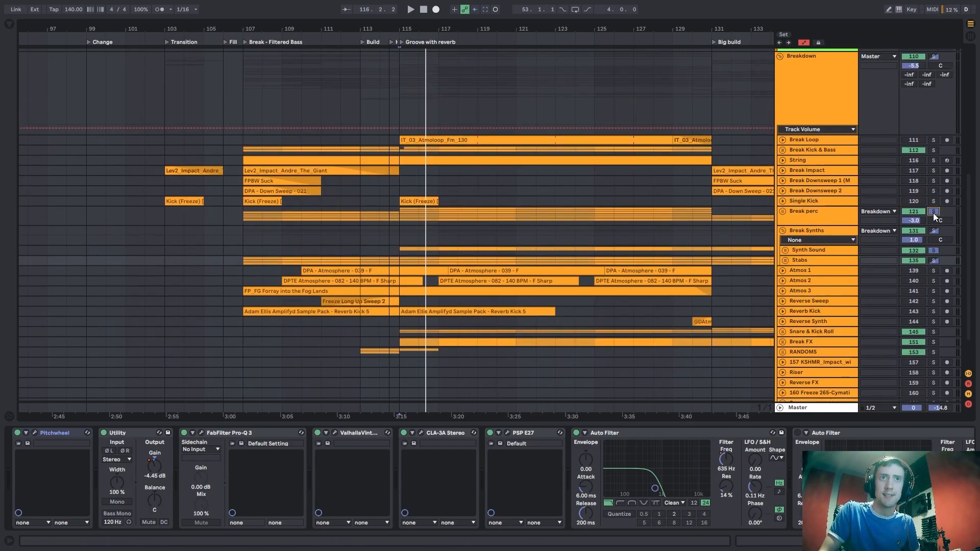
left_click(934, 231)
left_click(715, 234)
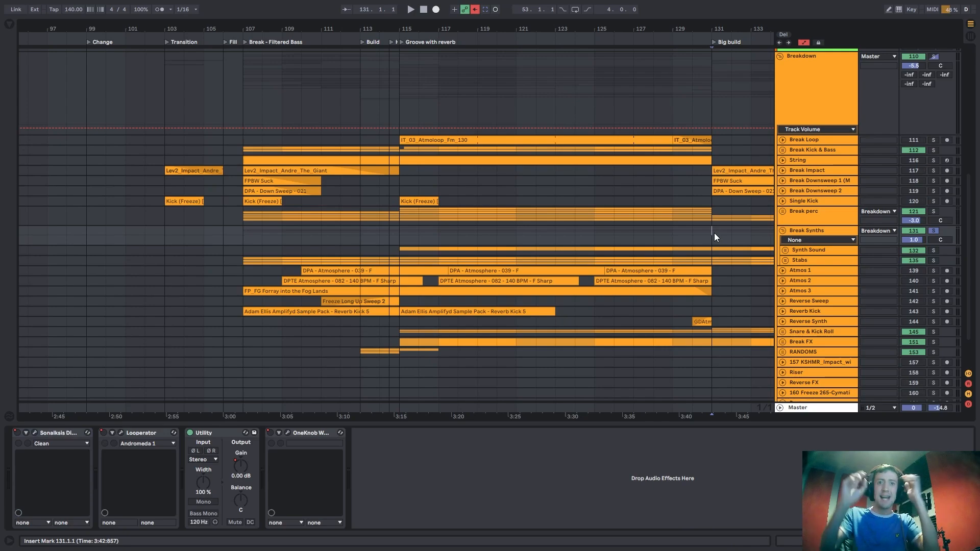
key("space")
Play the soloed Break Synths group from the Final Build at bar 139.
left_click_drag(689, 32, 419, 19)
left_click(534, 233)
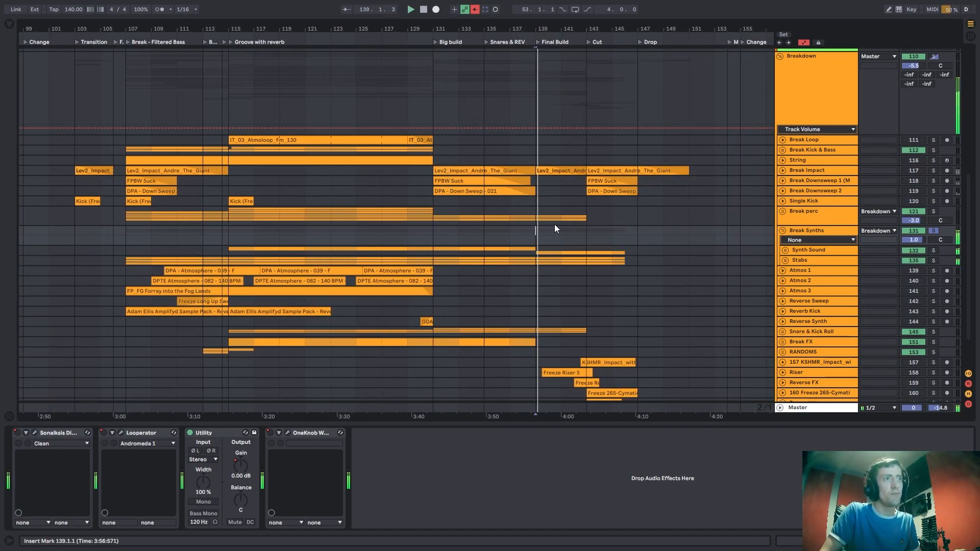
left_click(804, 250)
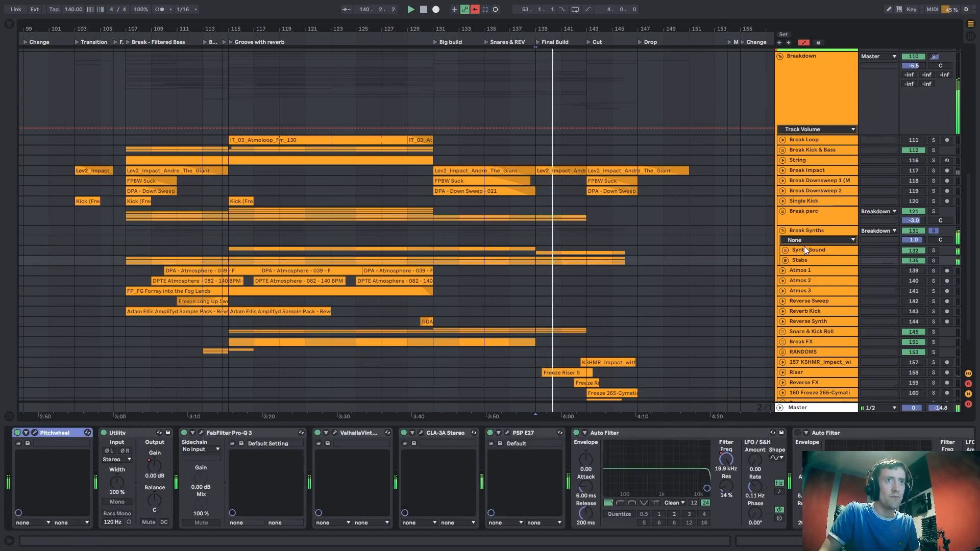
left_click(803, 232)
Add a second Pitchwheel from the FX collection to the Stabs group and display the original Pitchwheel's Pitch Range automation.
left_click(799, 261)
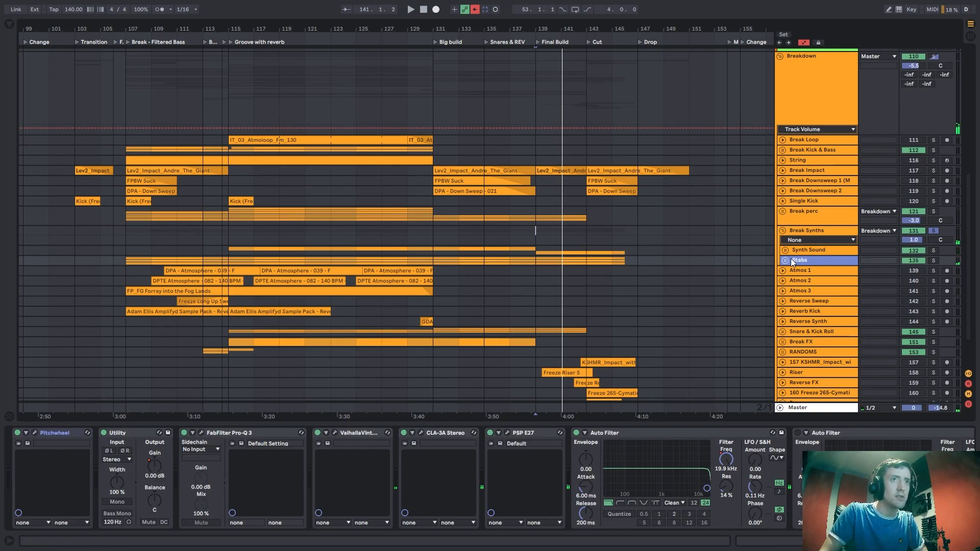
left_click(789, 261)
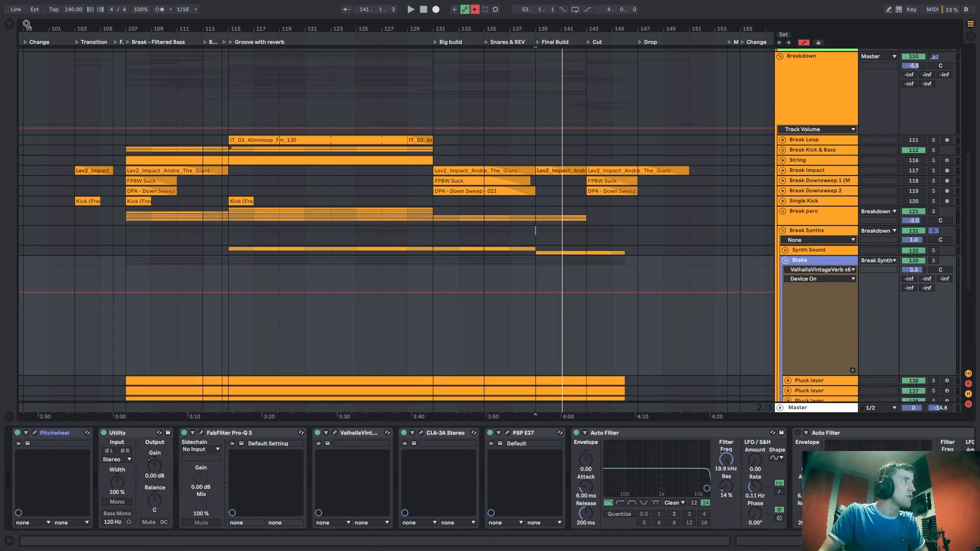
key("ctrl+alt+b")
left_click_drag(113, 192, 115, 339)
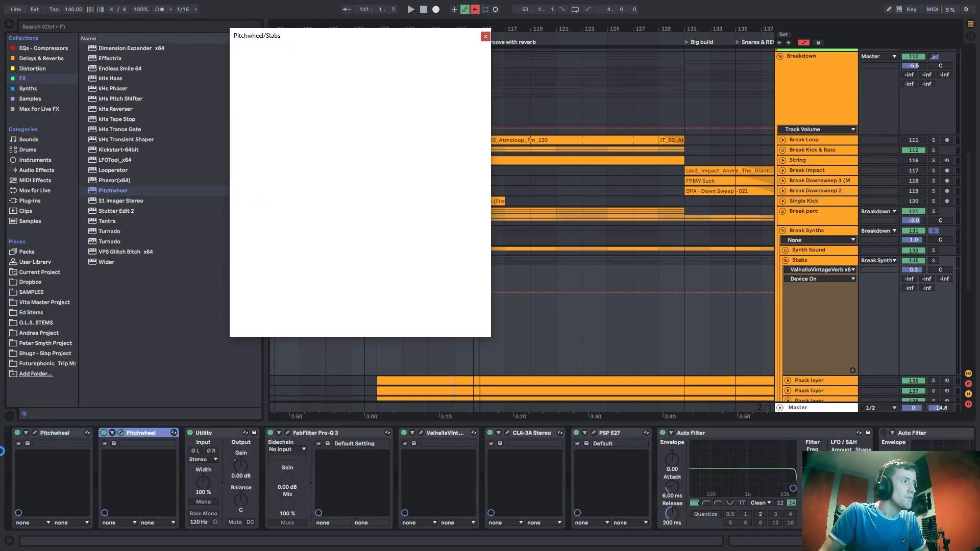
left_click(27, 434)
left_click(116, 457)
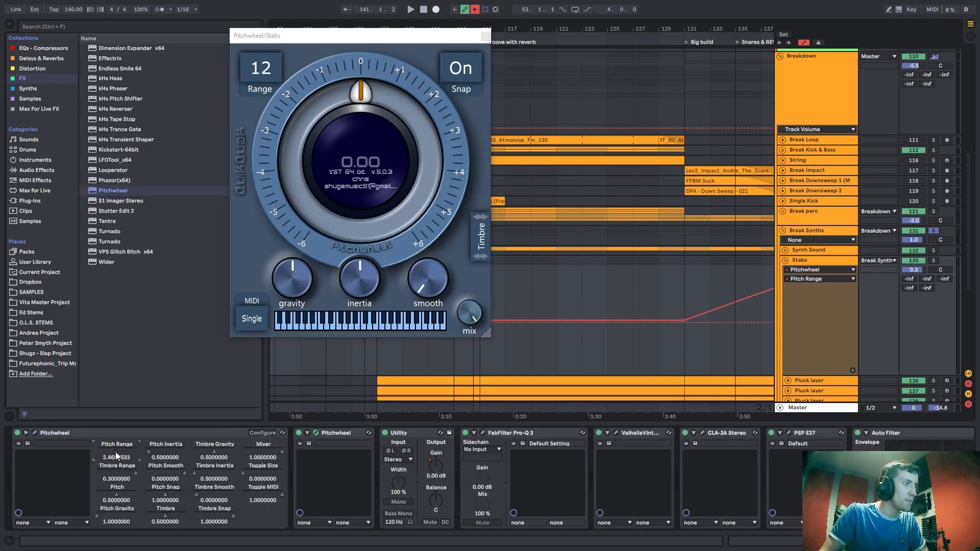
Set the second Pitchwheel's gravity to 1.00 and its Range to 24.
left_click_drag(270, 283, 325, 60)
left_click(281, 80)
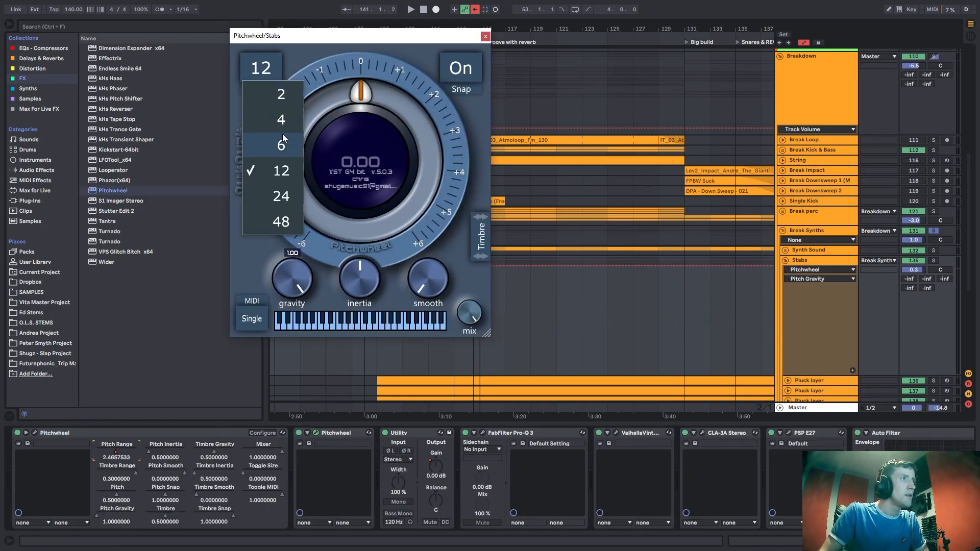
left_click(281, 201)
left_click(484, 37)
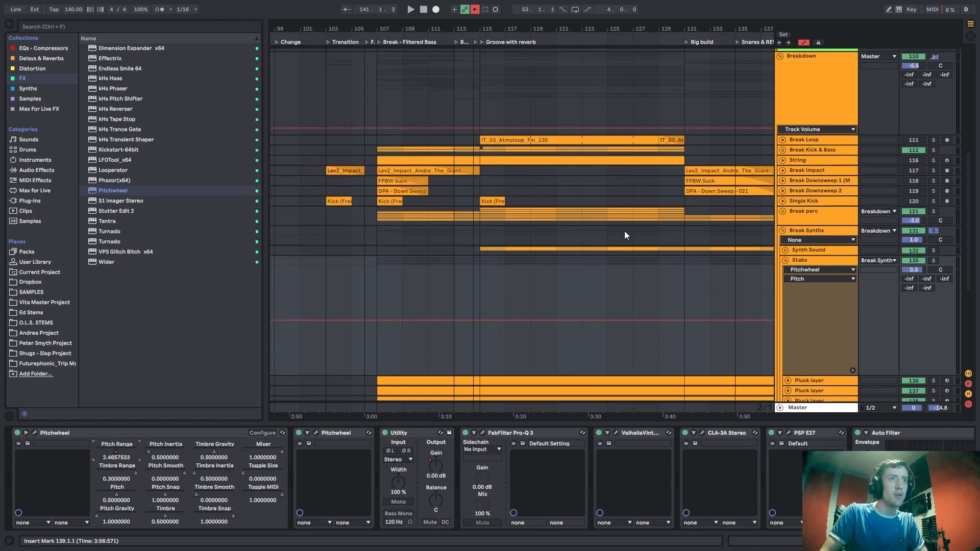
View the original Pitchwheel's Pitch Range automation around the Big build and inspect the second Pitchwheel's parameters and interface.
scroll(817, 286, "down", 3)
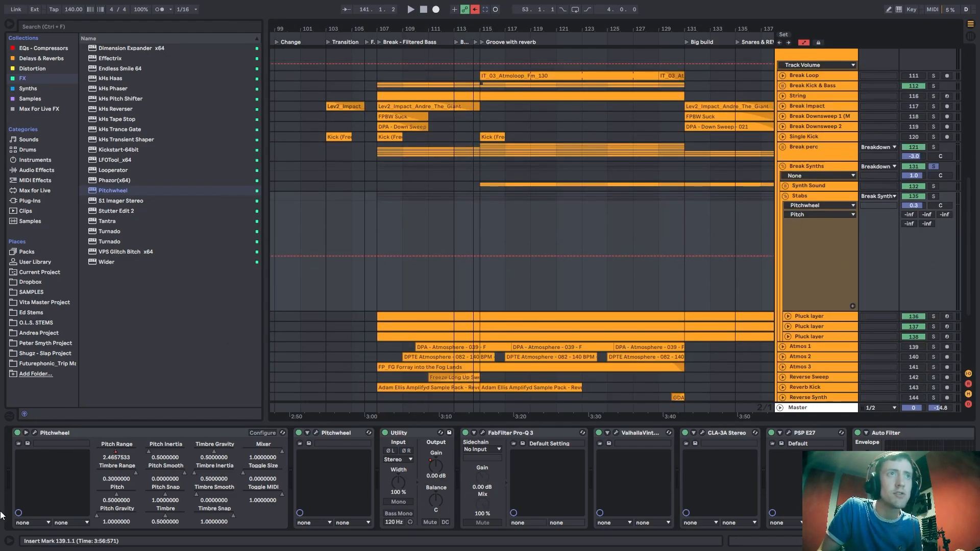
left_click(102, 451)
left_click(688, 211)
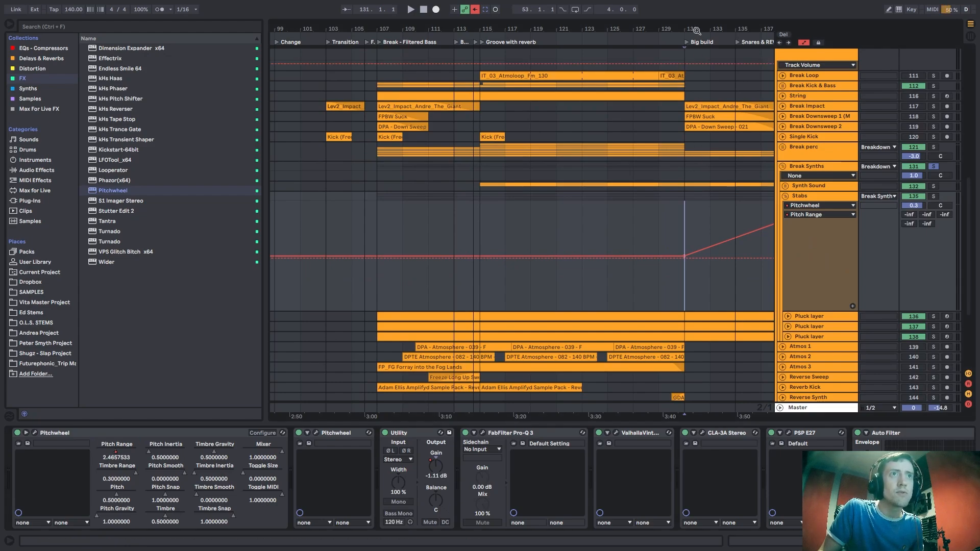
left_click_drag(717, 23, 463, 22)
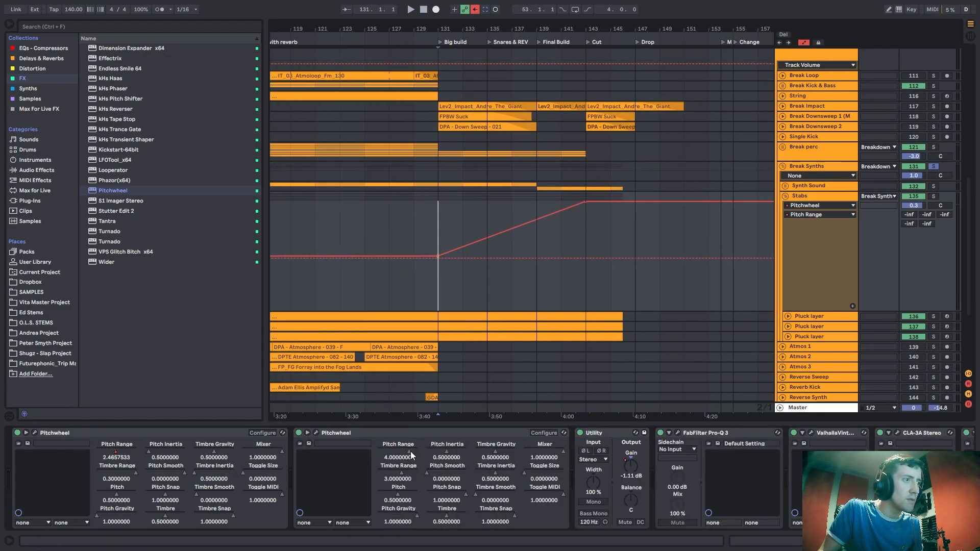
left_click(409, 451)
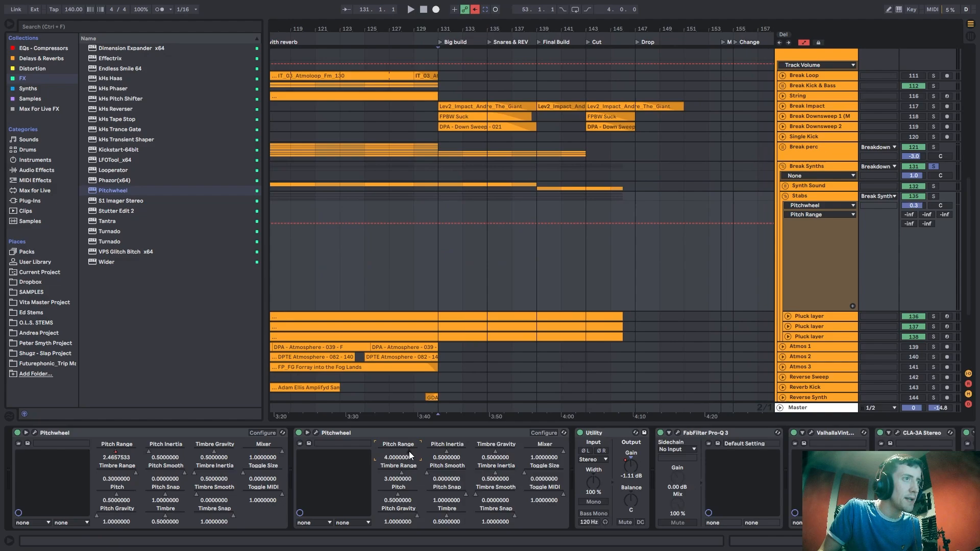
left_click(316, 432)
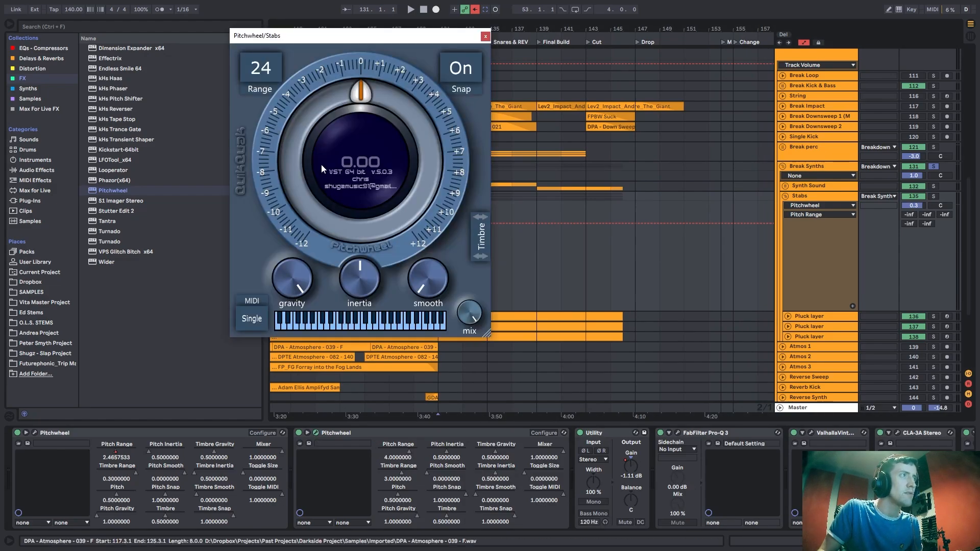
left_click(485, 36)
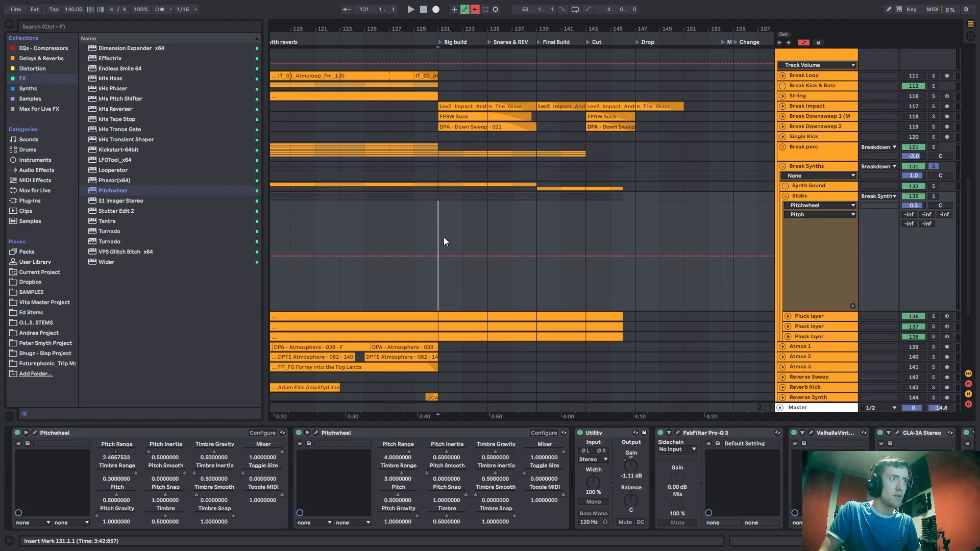
Copy the original Pitchwheel's Pitch Range automation from bar 131 to bar 147.
left_click(536, 241)
left_click(109, 460)
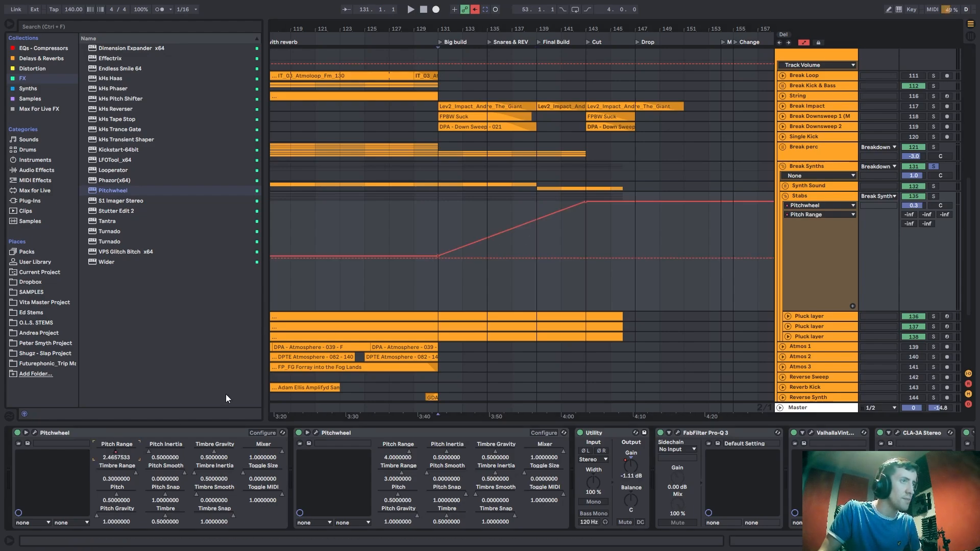
left_click_drag(445, 227, 625, 243)
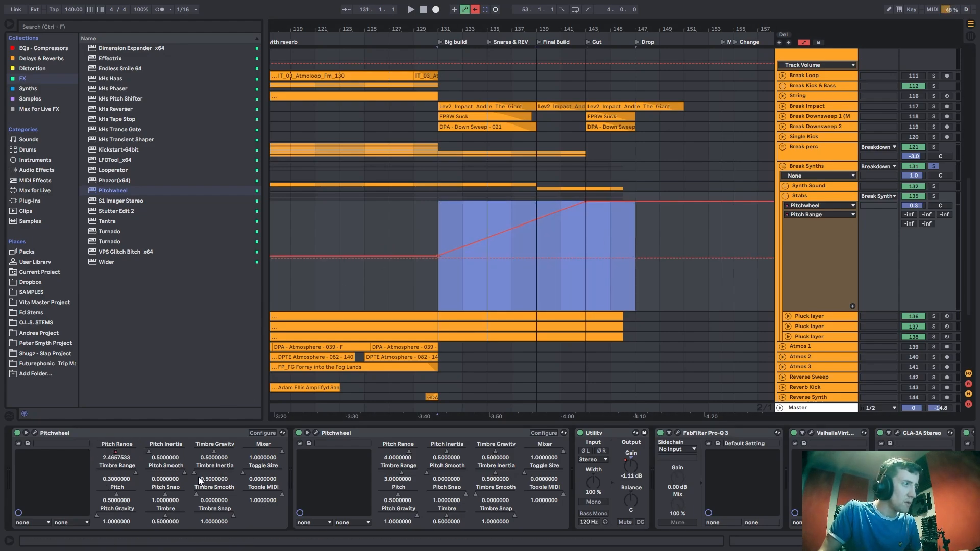
Restore the second Pitchwheel's Range to 24 and paste the copied automation onto its Pitch parameter at bar 131.
left_click(406, 452)
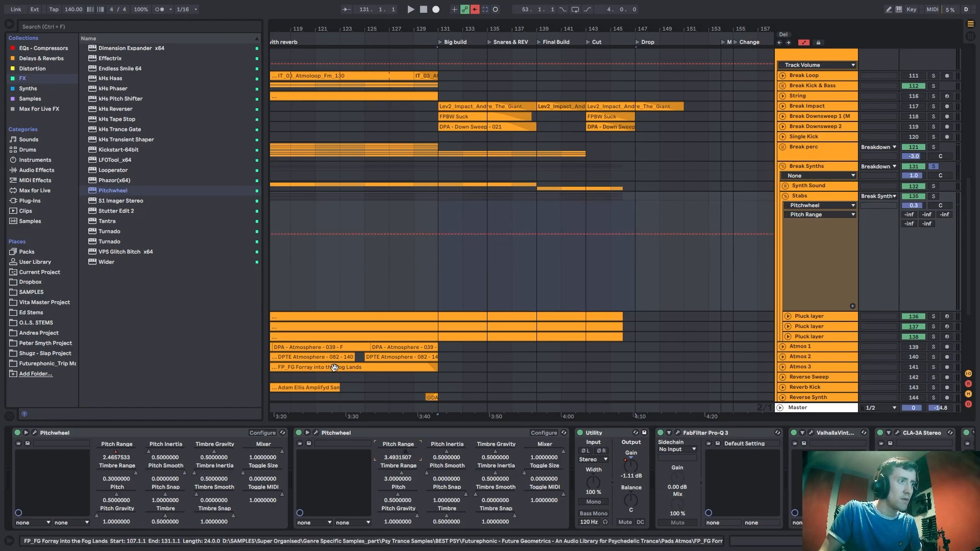
left_click(316, 433)
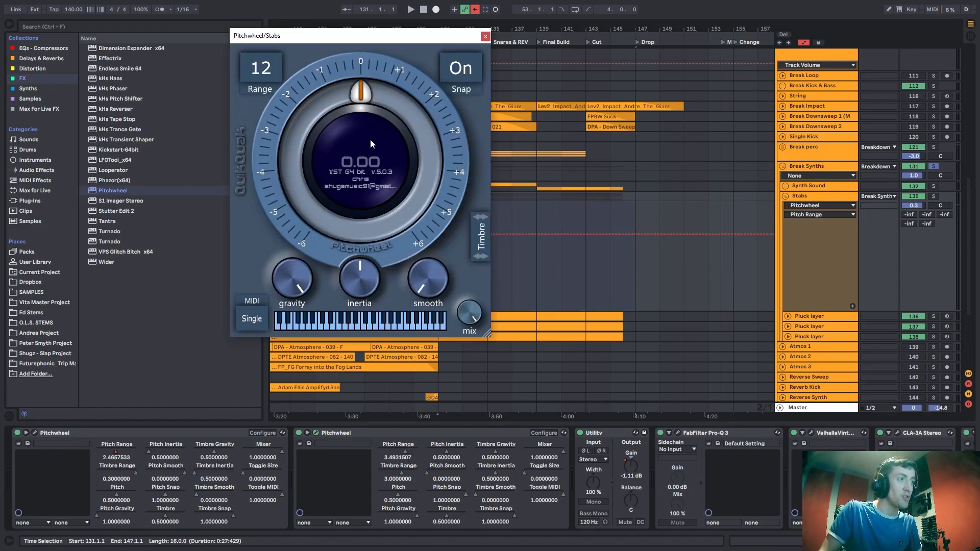
left_click(261, 68)
left_click(273, 194)
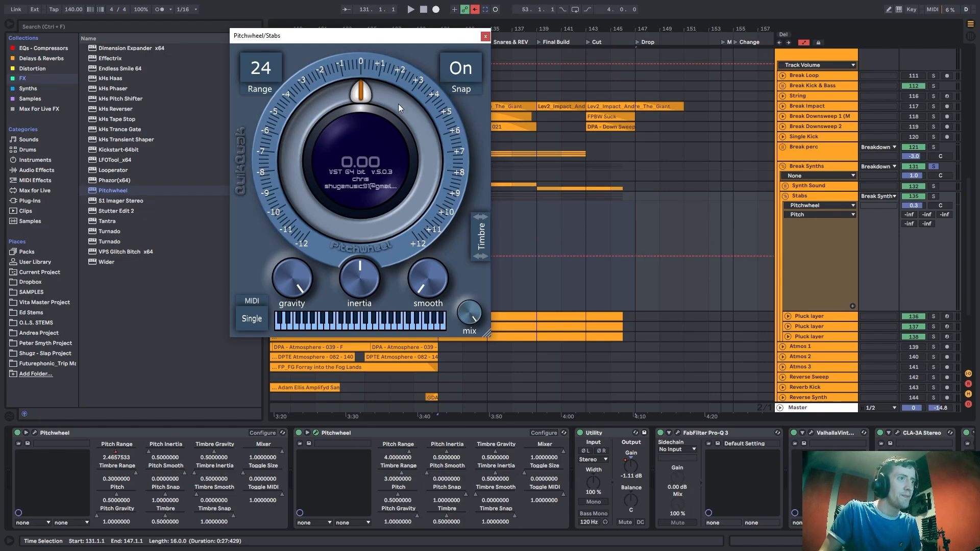
left_click(485, 36)
left_click(439, 231)
key("ctrl+v")
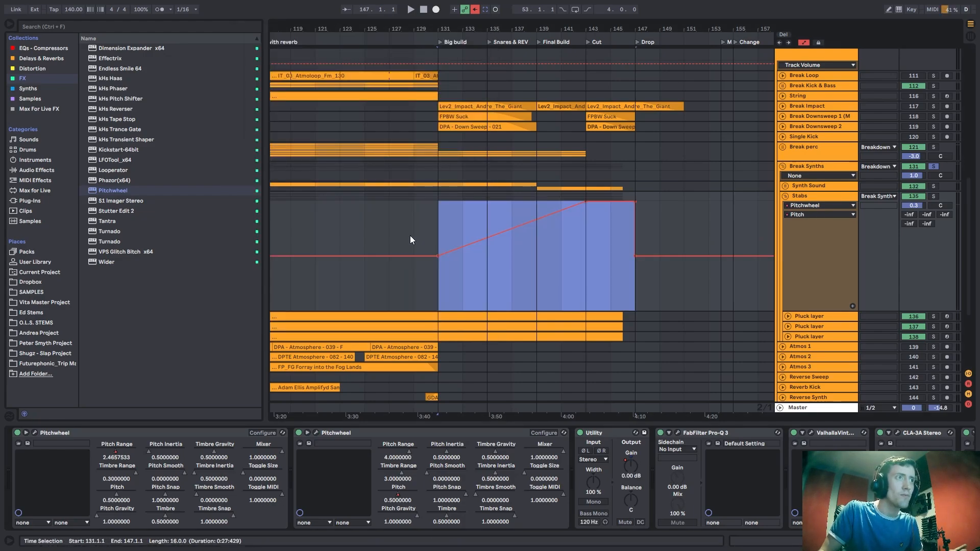
Delete the original Pitchwheel from the Stabs group and play the Pitch rise from bar 131.
left_click(63, 435)
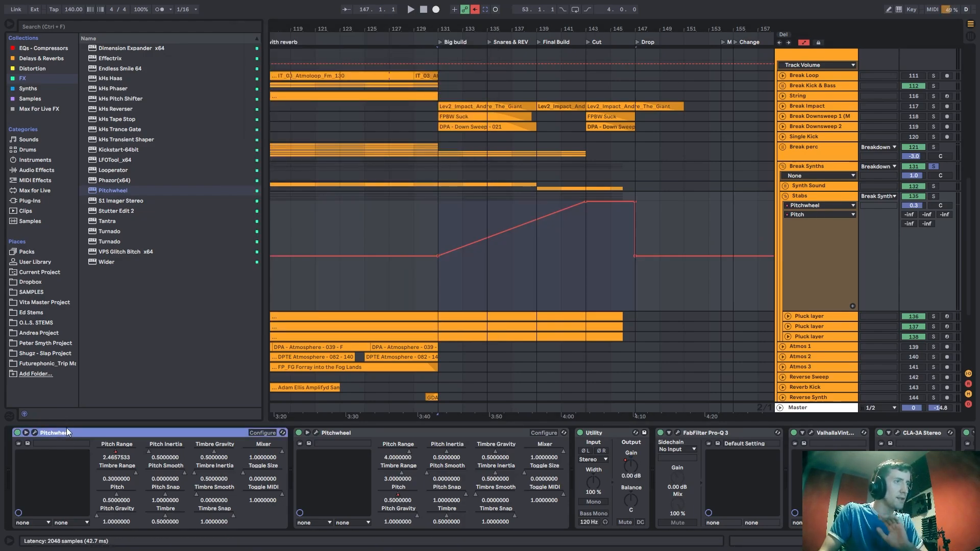
key("Delete")
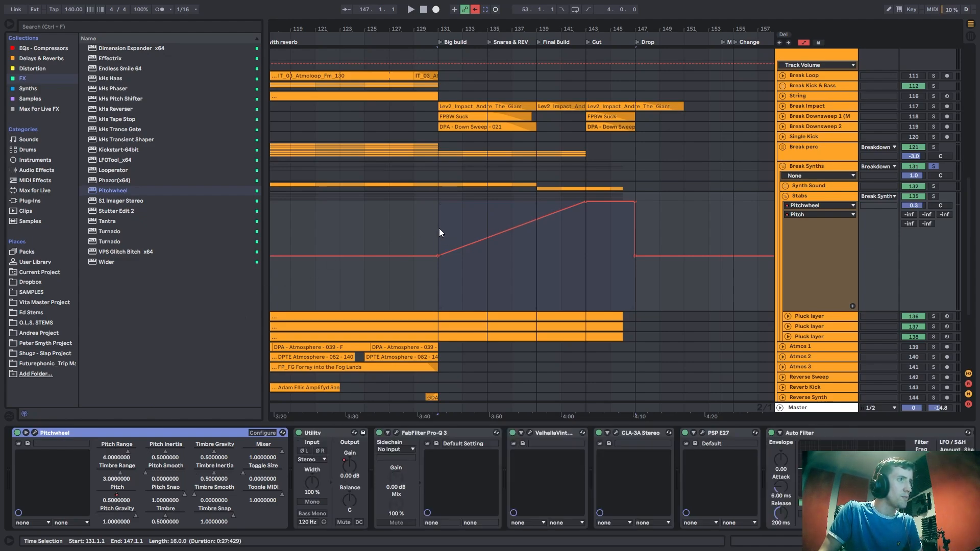
left_click(439, 229)
key("space")
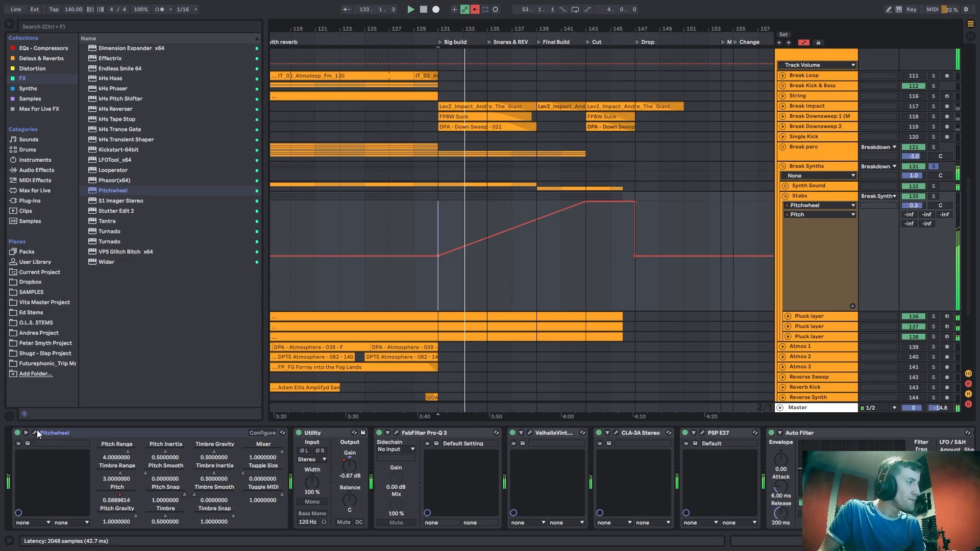
key("space")
Fold the Stabs group, move the insert marker to bar 107 and solo the whole Breakdown group.
left_click_drag(376, 26, 576, 19)
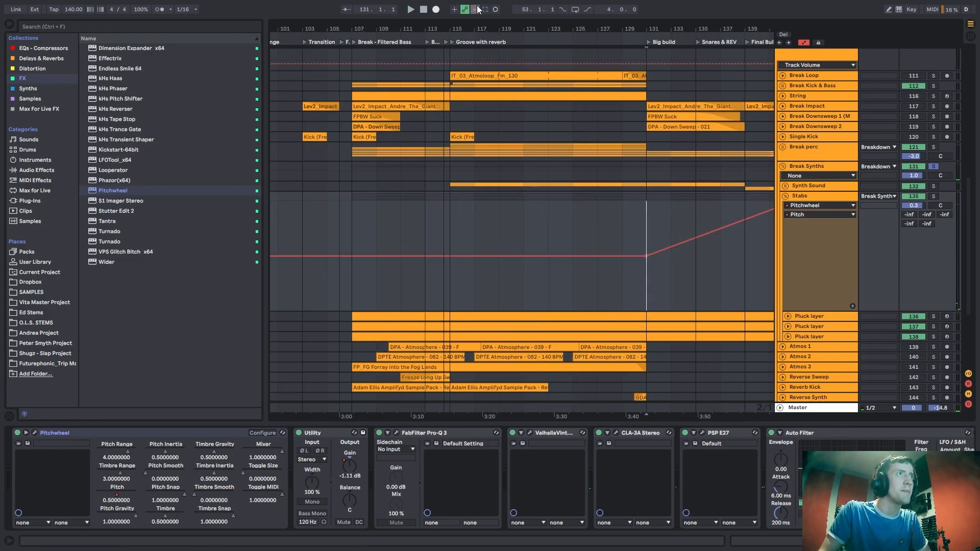
double_click(812, 196)
left_click(342, 134)
scroll(818, 148, "up", 3)
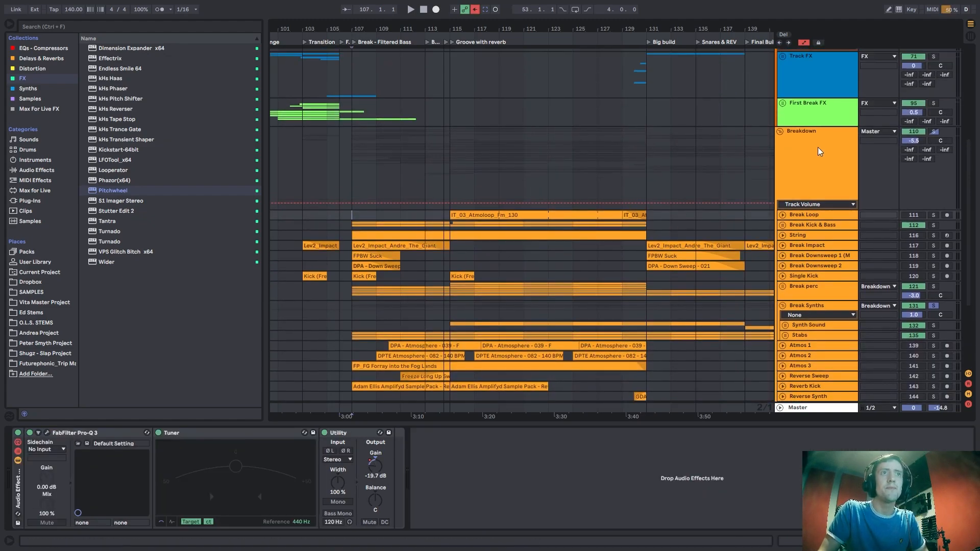
left_click(817, 147)
left_click(933, 132)
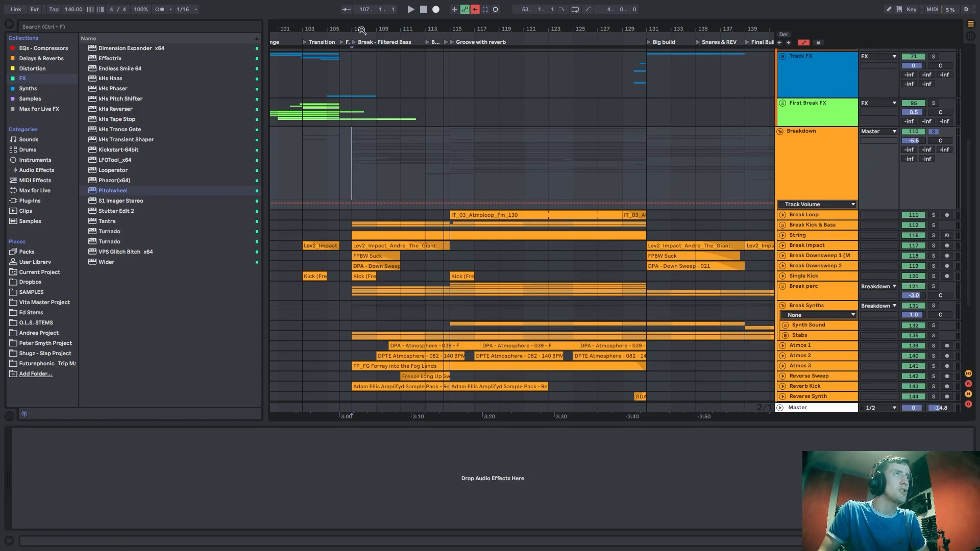
Play the breakdown from bar 107 with the Breakdown group's solo off and briefly solo the String track.
left_click_drag(362, 30, 480, 20)
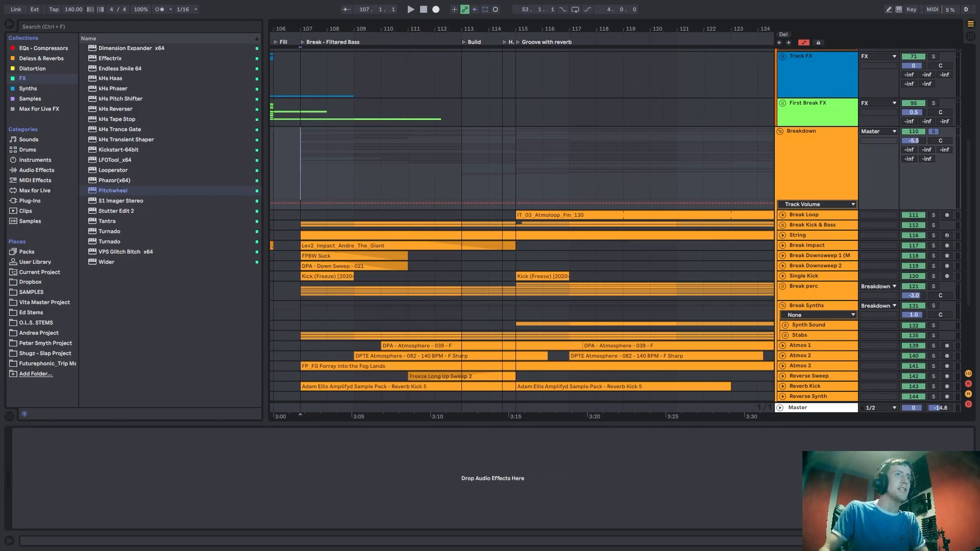
scroll(323, 157, "down", 2)
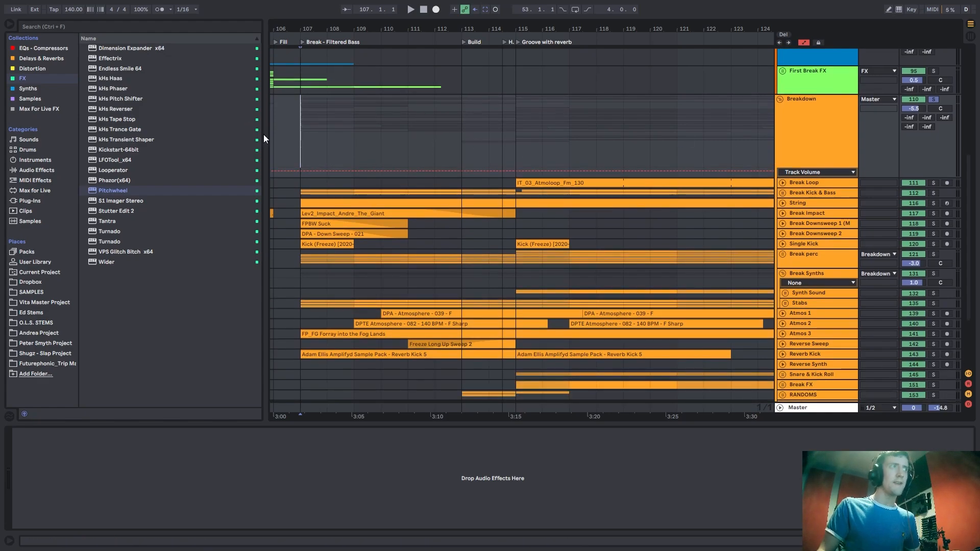
left_click(933, 100)
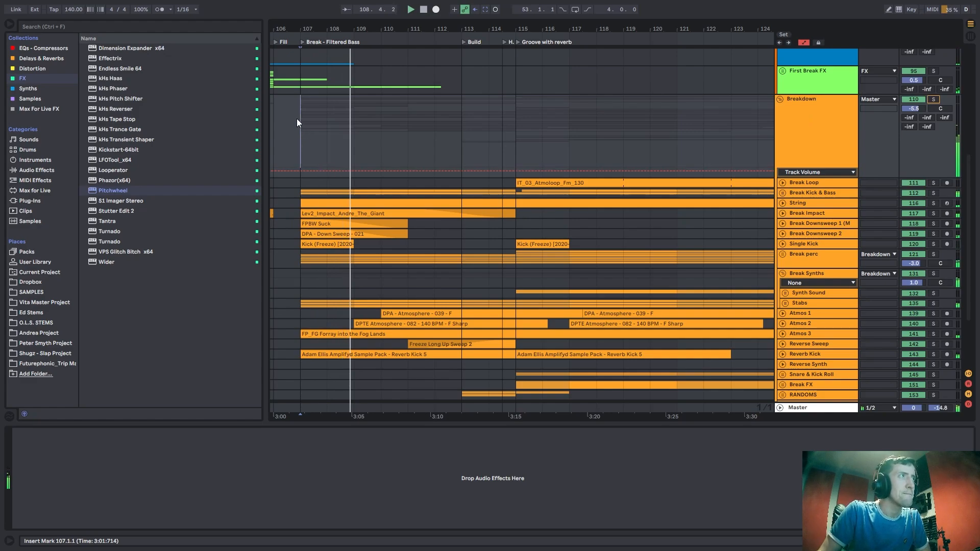
left_click_drag(333, 29, 355, 29)
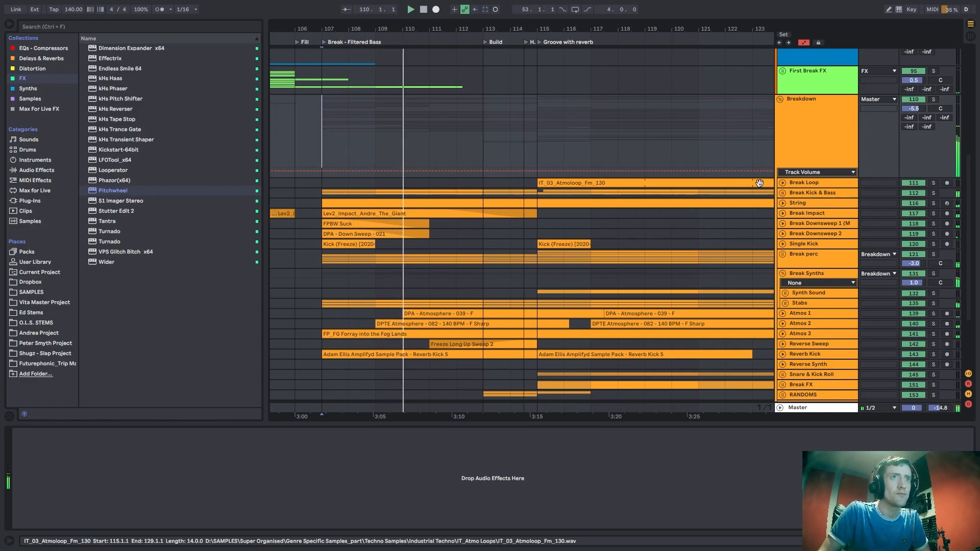
left_click(934, 203)
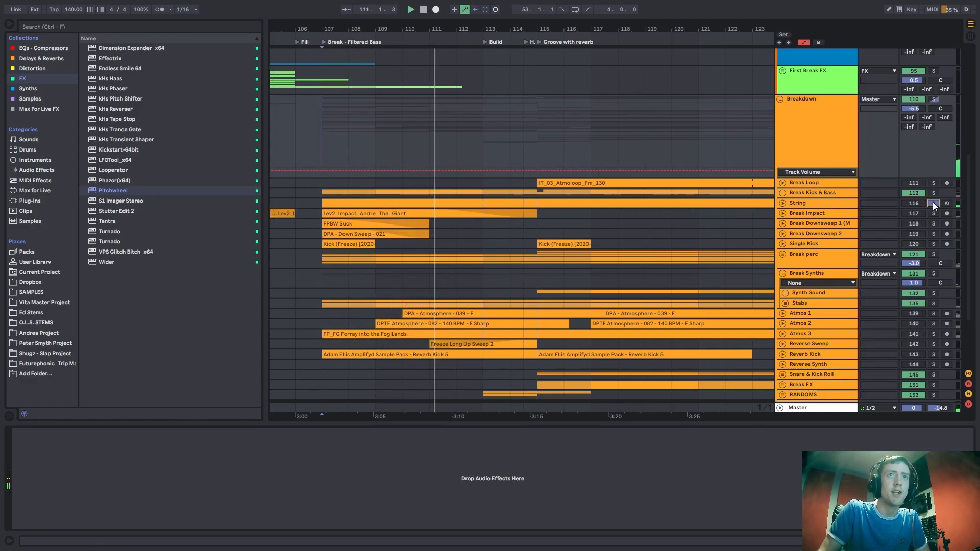
scroll(605, 215, "down", 2)
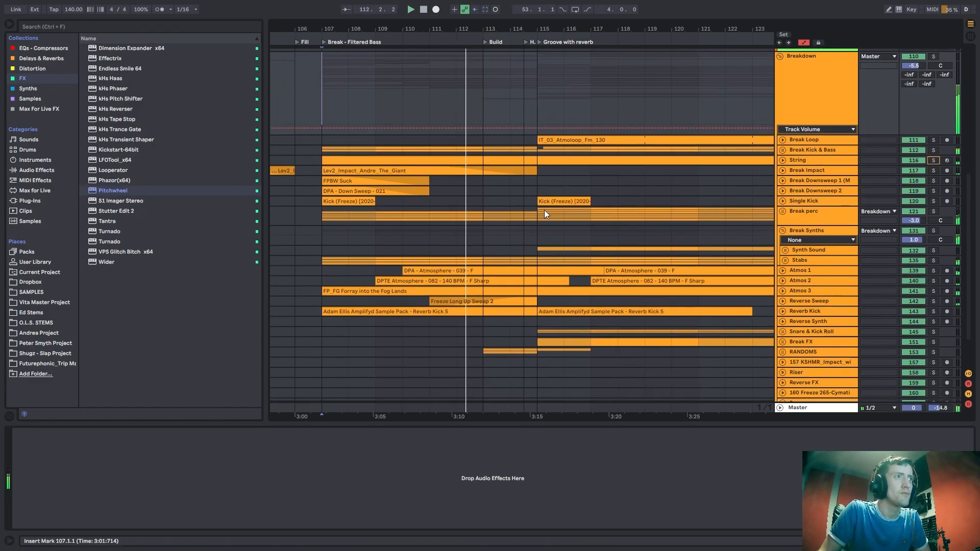
Solo the Break perc group and unfold it to show its Loops and Midi Perc subgroups.
left_click(524, 214)
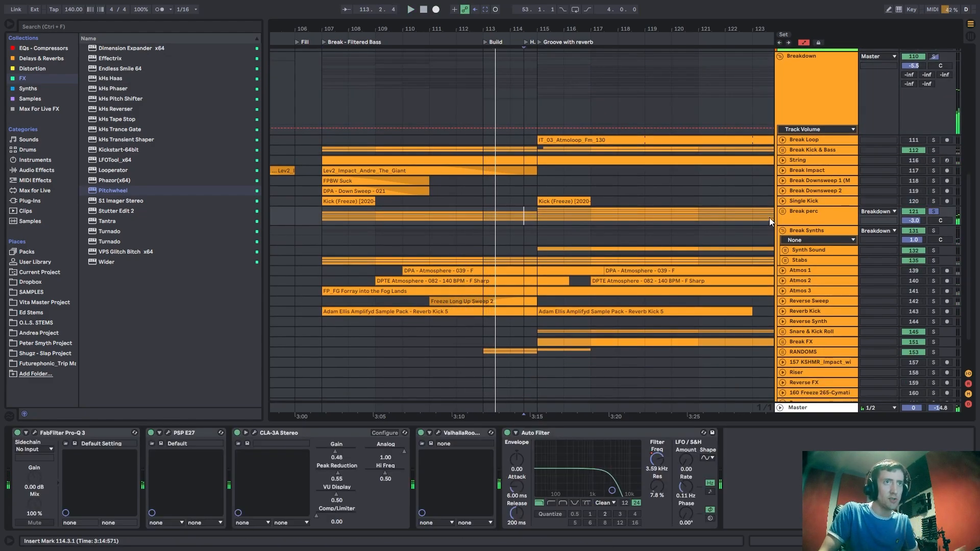
left_click(783, 211)
left_click(785, 241)
left_click(786, 241)
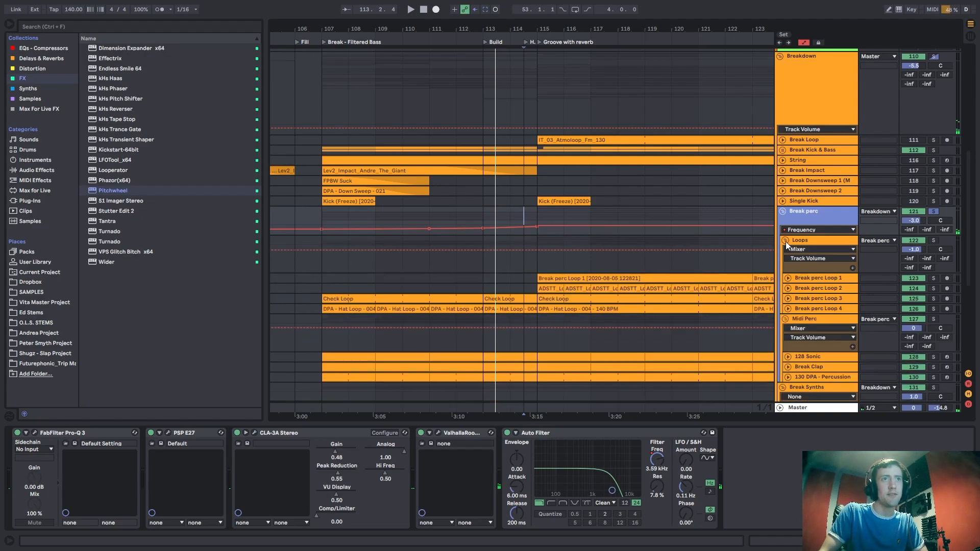
Play the Break perc Loop tracks individually from bar 115, unfolding Break perc Loop 3 and Loop 4 to show their waveforms.
left_click(779, 264)
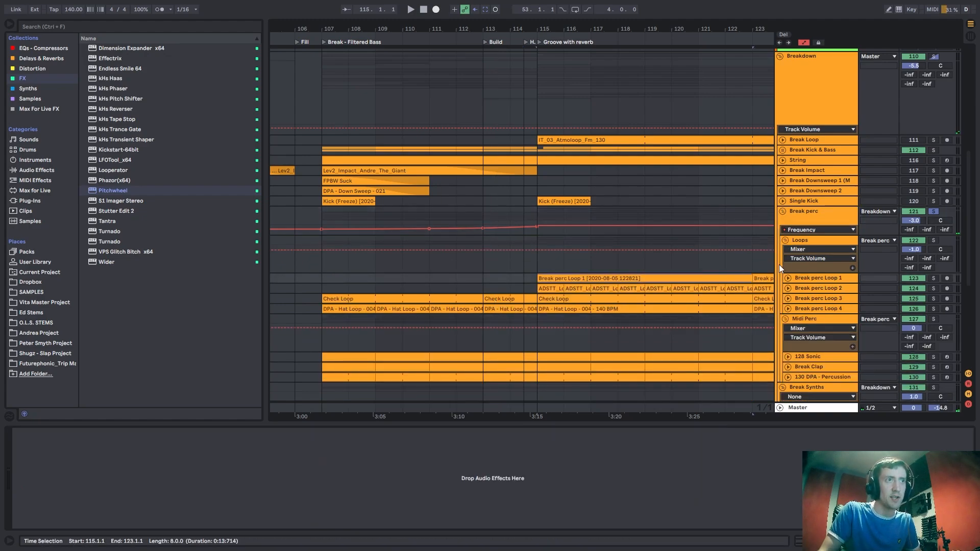
left_click(932, 278)
left_click_drag(645, 28, 444, 23)
left_click(933, 298)
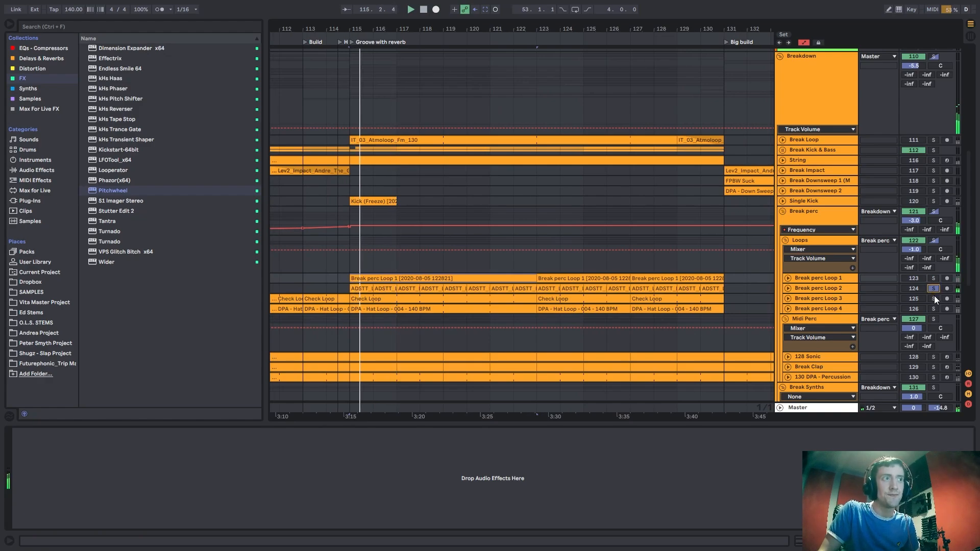
left_click(787, 299)
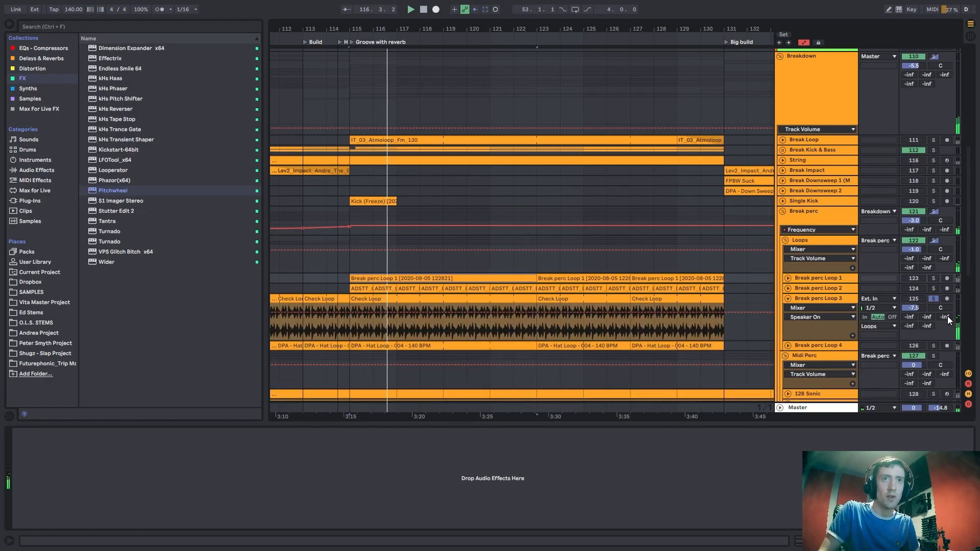
left_click(934, 346)
left_click(788, 346)
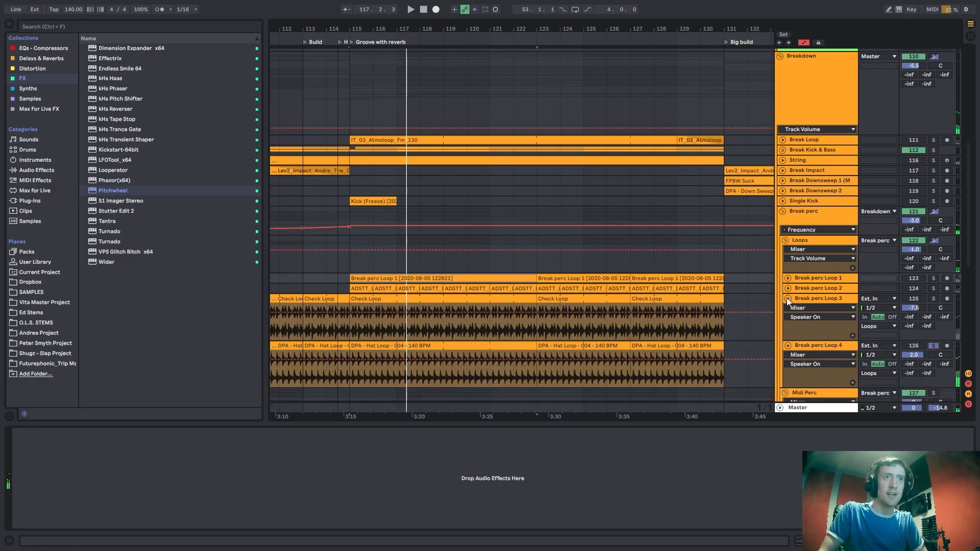
Fold Break perc Loop 3 and Loop 4, and play the soloed Loops group.
left_click(786, 298)
left_click(788, 310)
left_click(843, 243)
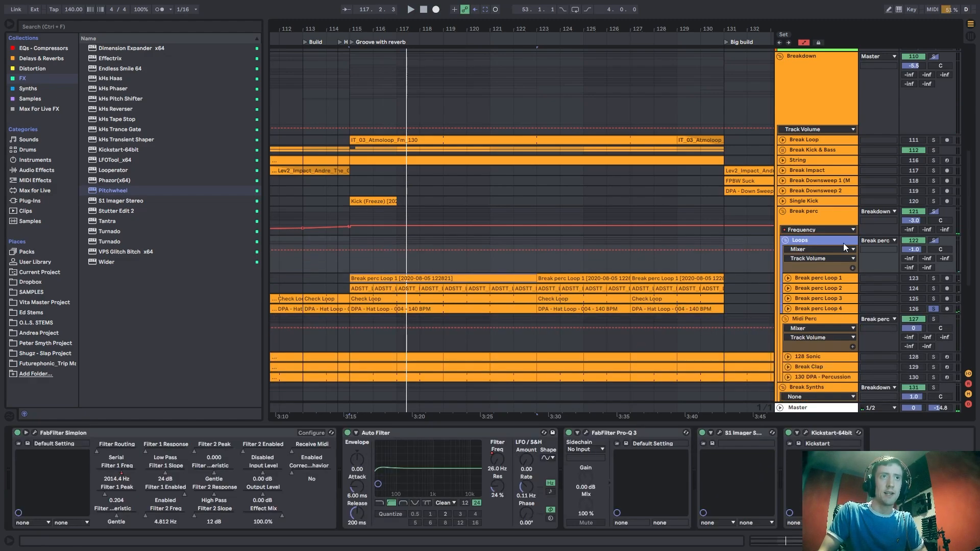
left_click(934, 240)
key("space")
Fold the Loops group and unfold the 128 Sonic, Break Clap and 130 DPA - Percussion tracks to show their MIDI notes.
left_click(786, 241)
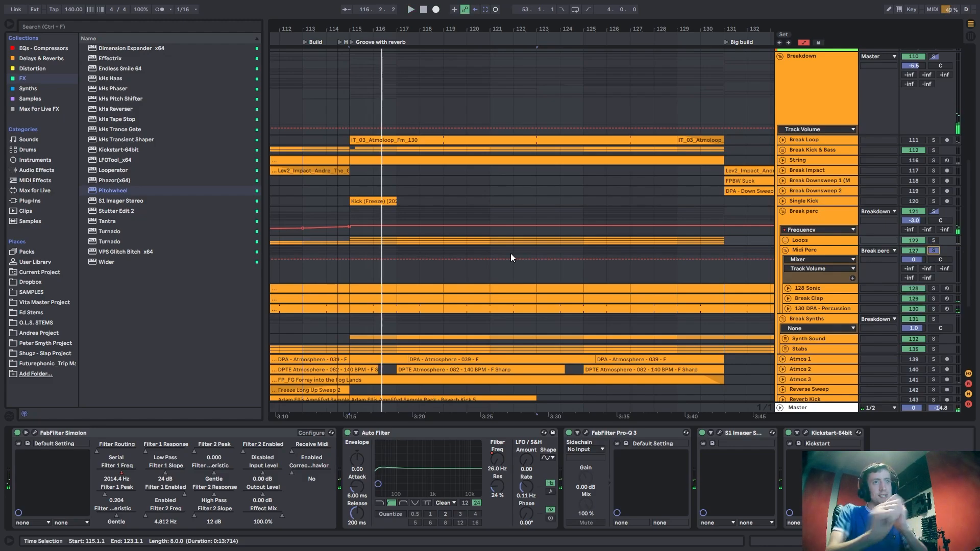
left_click(806, 309)
left_click(788, 298)
left_click(788, 288)
scroll(785, 325, "down", 2)
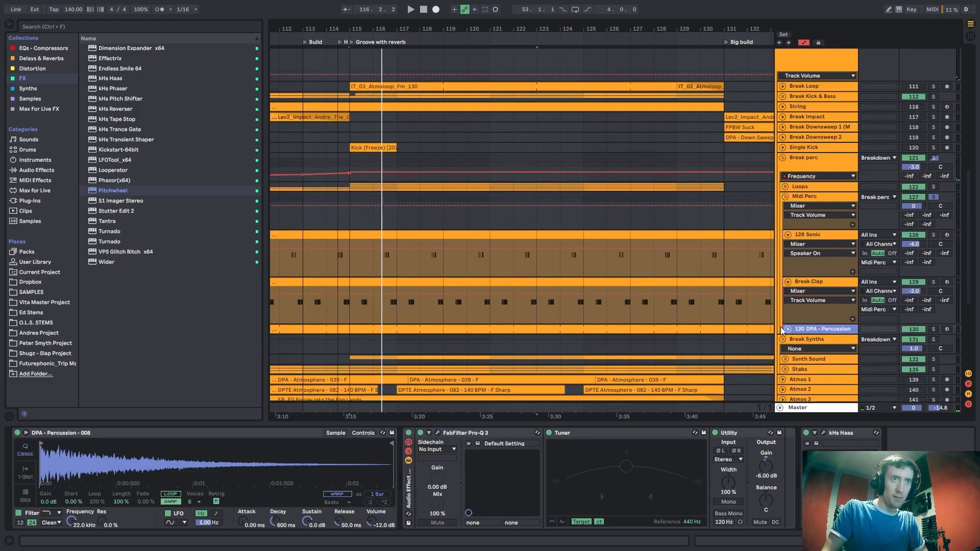
left_click(788, 329)
scroll(306, 304, "up", 5)
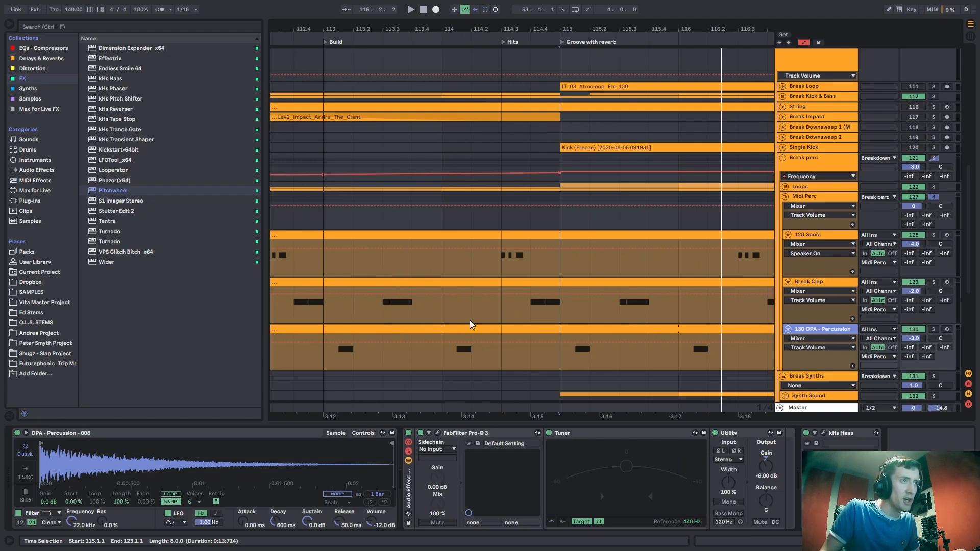
Mark the first beat of bar 113 on Break Clap and set the arrangement to a fixed grid of 2 Bars.
left_click(354, 301)
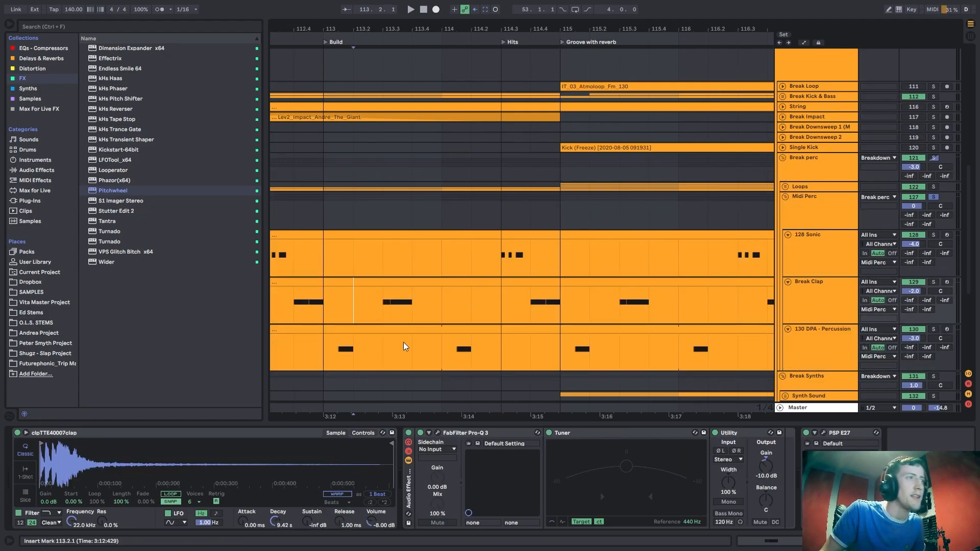
left_click_drag(327, 292, 339, 293)
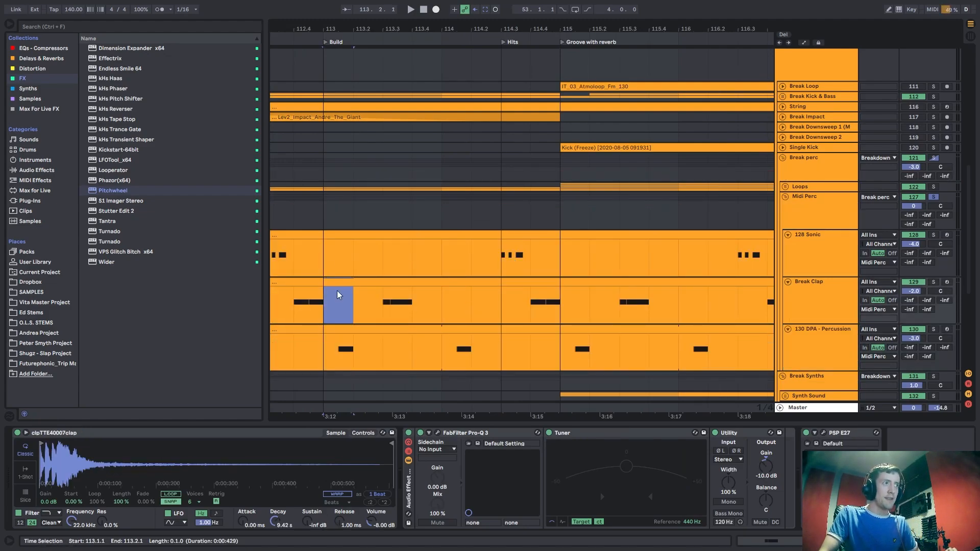
left_click(334, 254)
left_click_drag(312, 29, 648, 20)
right_click(372, 255)
left_click(430, 362)
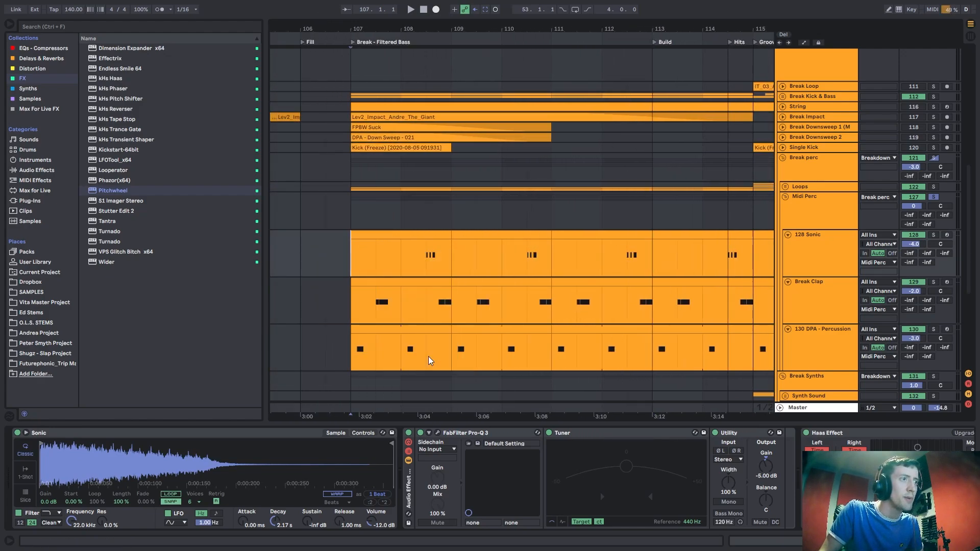
Select the two bars from 107 to 109 across the 128 Sonic and Break Clap clips.
mouse_move(412, 261)
left_mouse_down()
mouse_move(515, 264)
mouse_move(422, 259)
left_mouse_up()
right_click(422, 259)
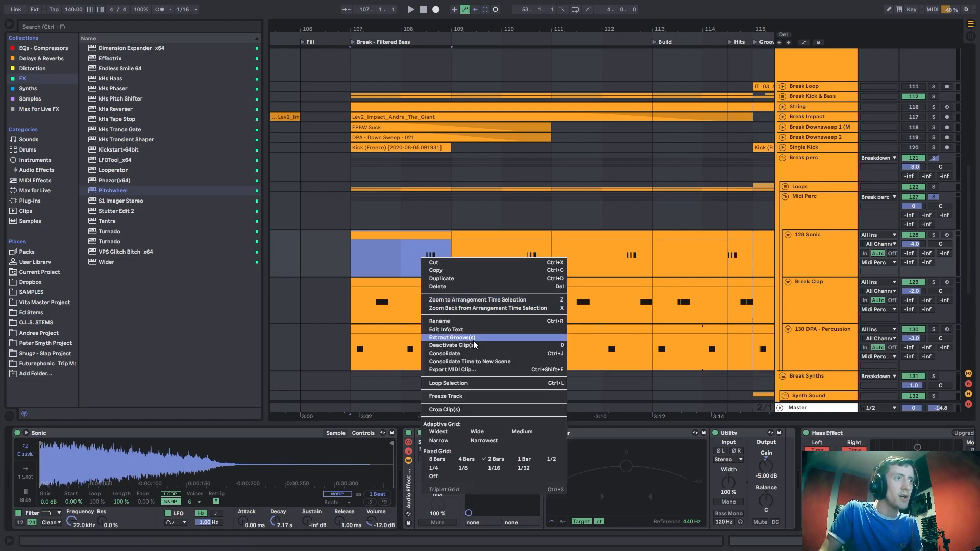
left_click(345, 268)
left_click_drag(346, 268, 430, 292)
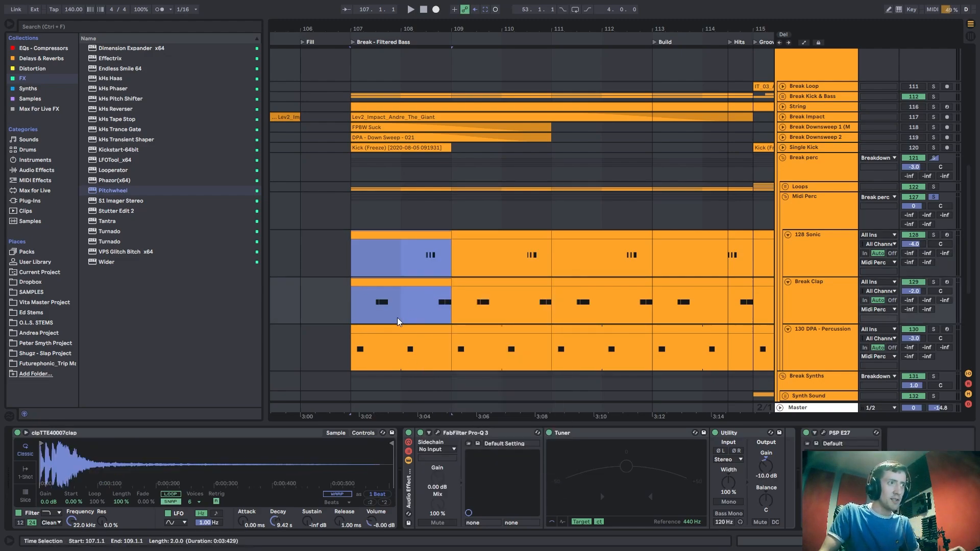
Solo the Midi Perc tracks 130 DPA - Percussion and Break Clap and play them from bar 107.
scroll(397, 317, "up", 2)
left_click(355, 349)
left_click(934, 330)
key("space")
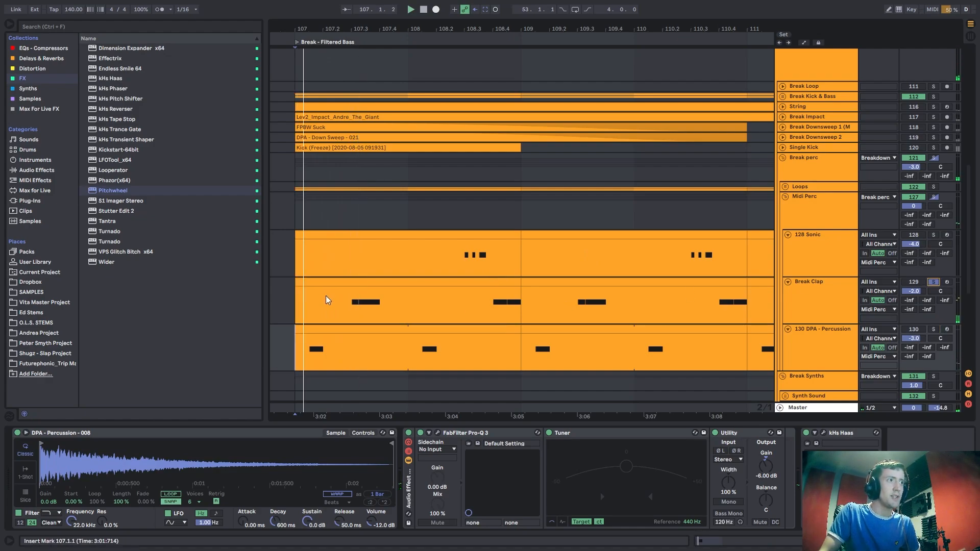
key("space")
Solo the 128 Sonic track and play its short note pattern between bars 107 and 109.
left_click(934, 235)
left_click(621, 273)
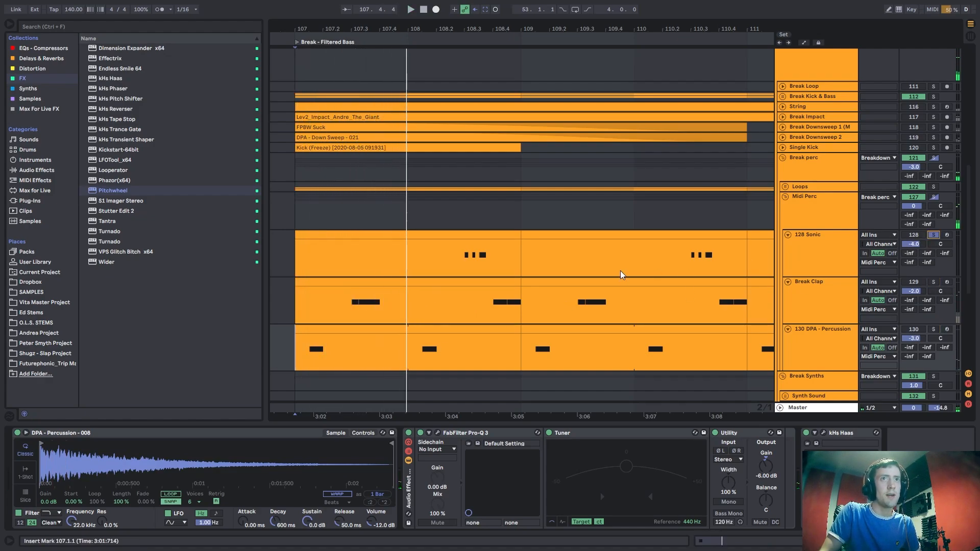
key("space")
scroll(454, 266, "up", 3)
key("space")
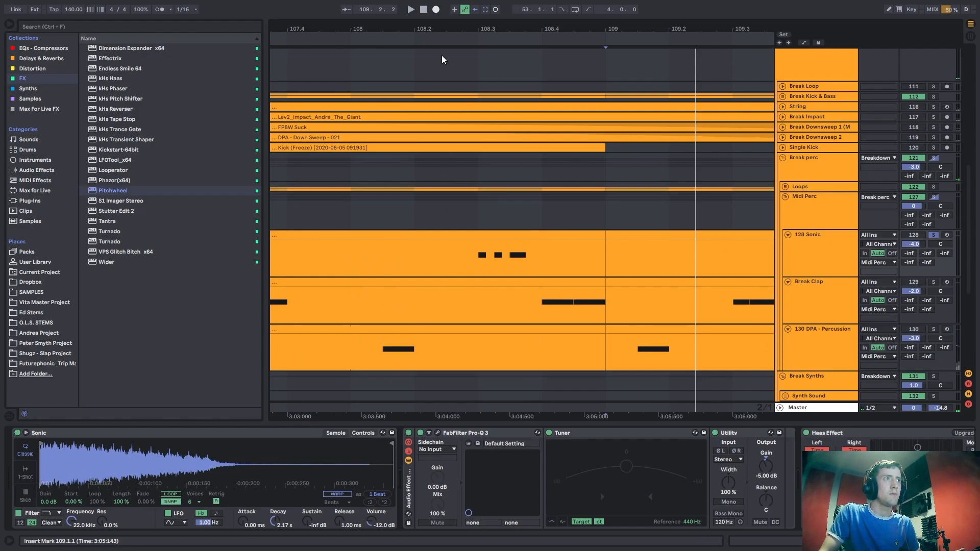
left_click(440, 39)
key("space")
scroll(525, 188, "down", 3)
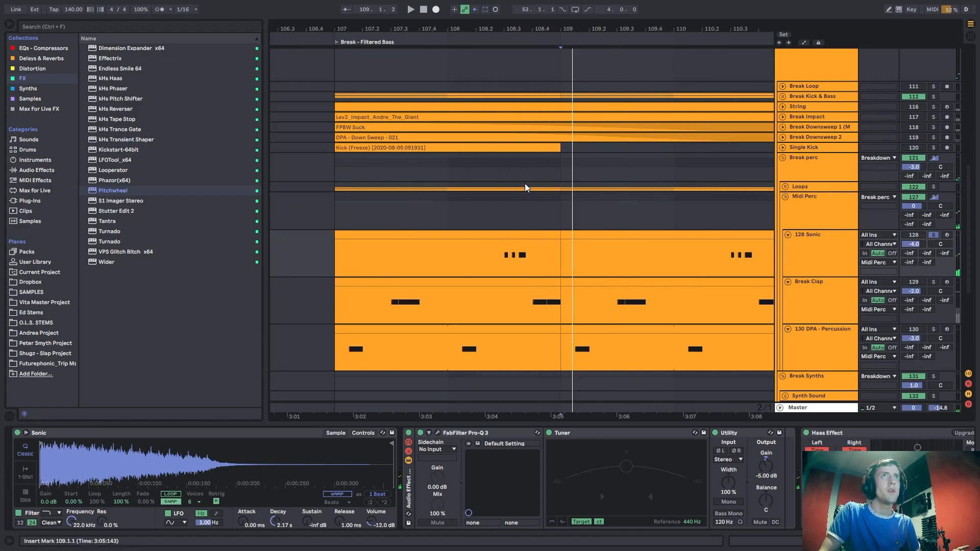
Fold the 128 Sonic, Break Clap and 130 DPA - Percussion tracks, and fold the Midi Perc group.
left_click(339, 219)
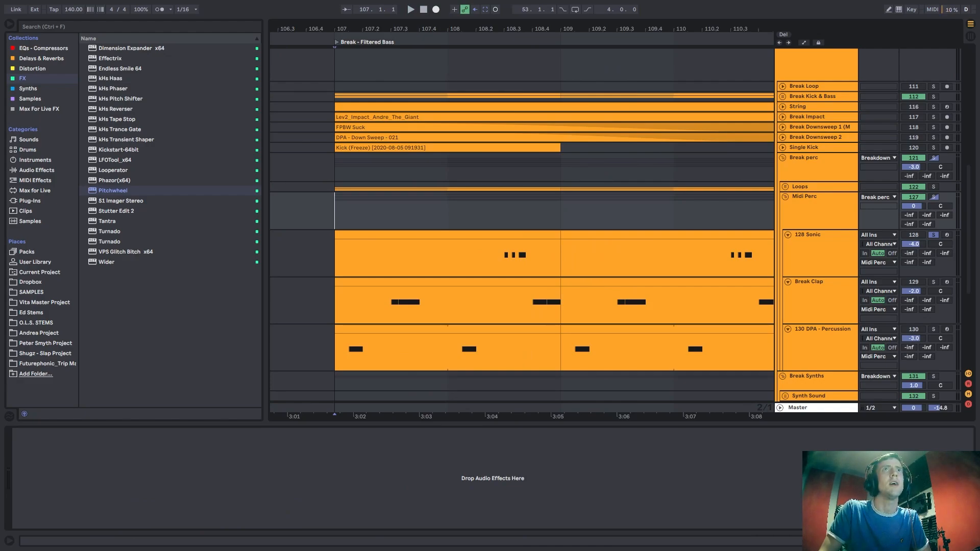
double_click(805, 261)
double_click(814, 272)
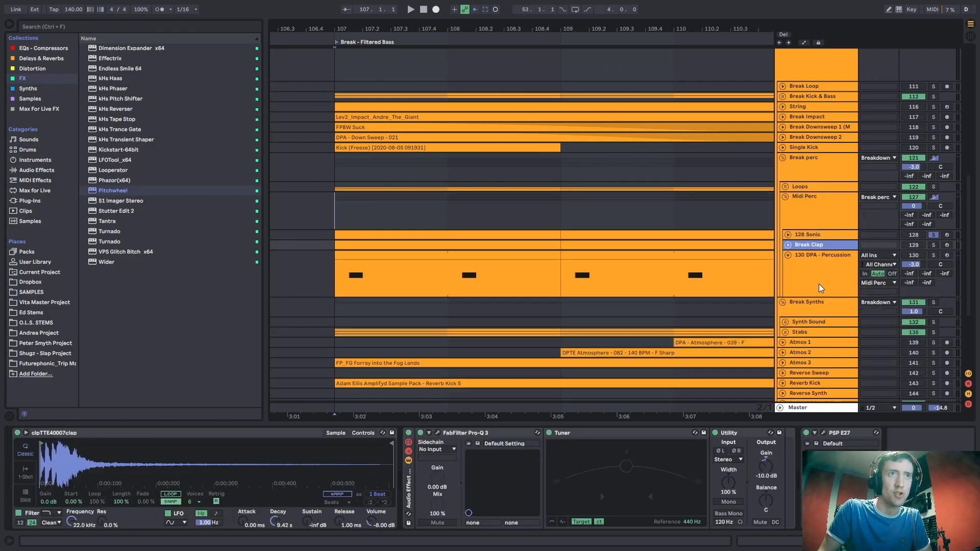
double_click(819, 284)
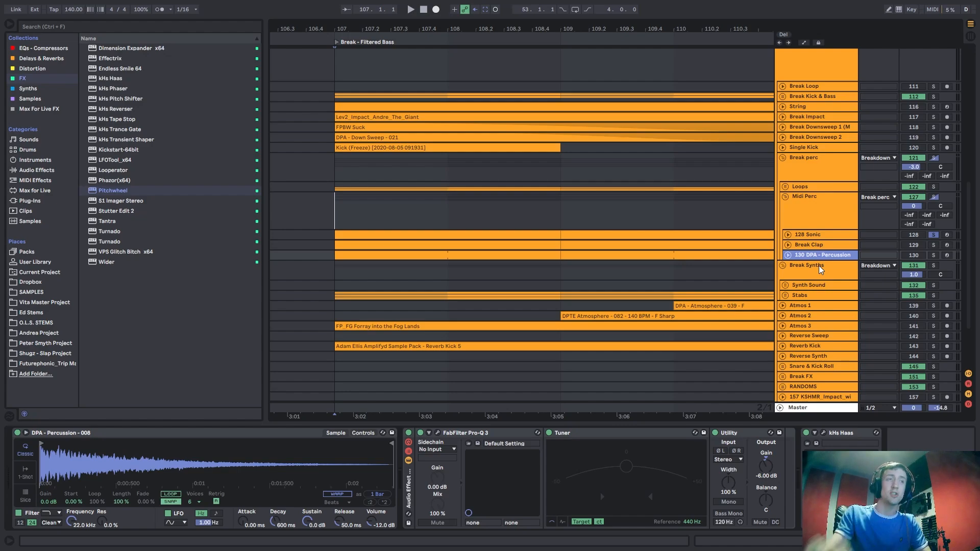
left_click(698, 223)
double_click(815, 220)
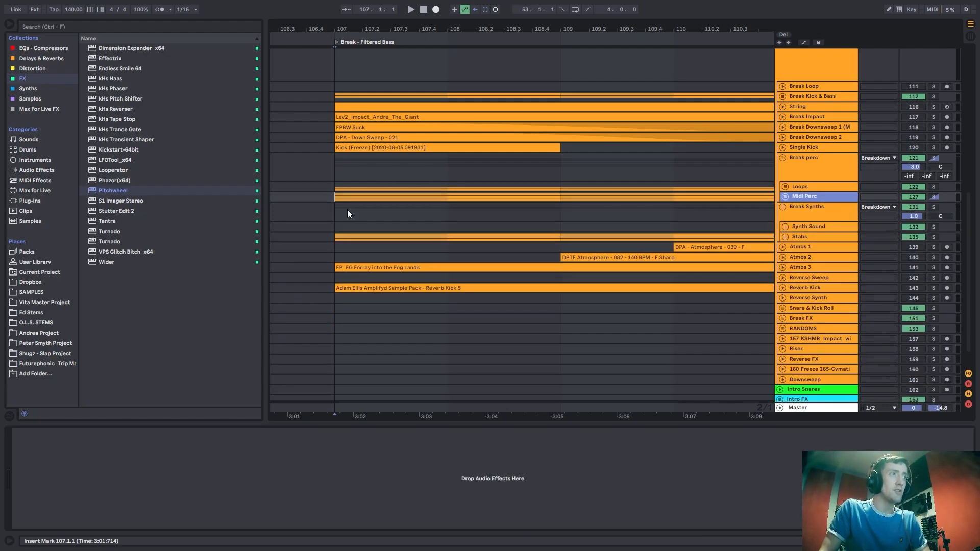
Solo the folded Midi Perc group and play it from bar 107.
left_click(334, 212)
key("space")
key("space")
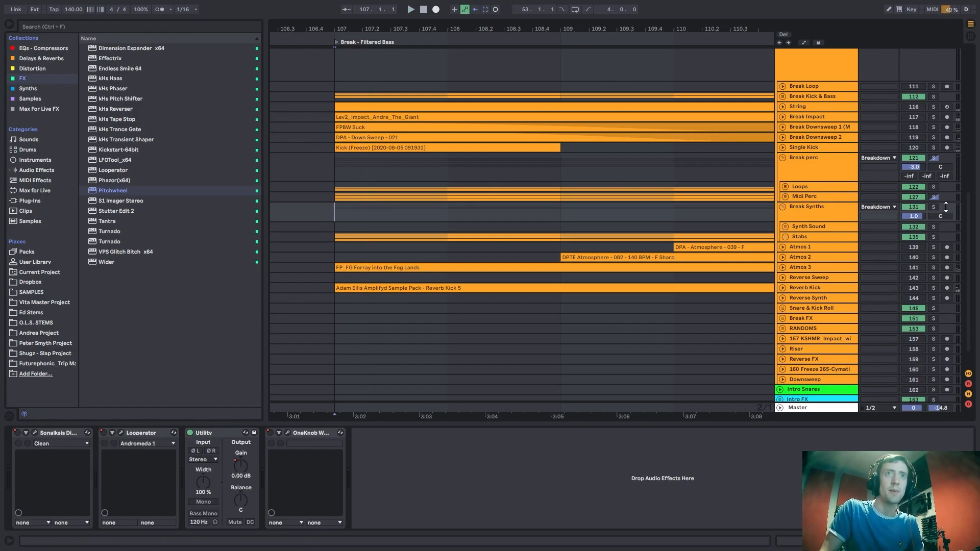
left_click(935, 196)
key("space")
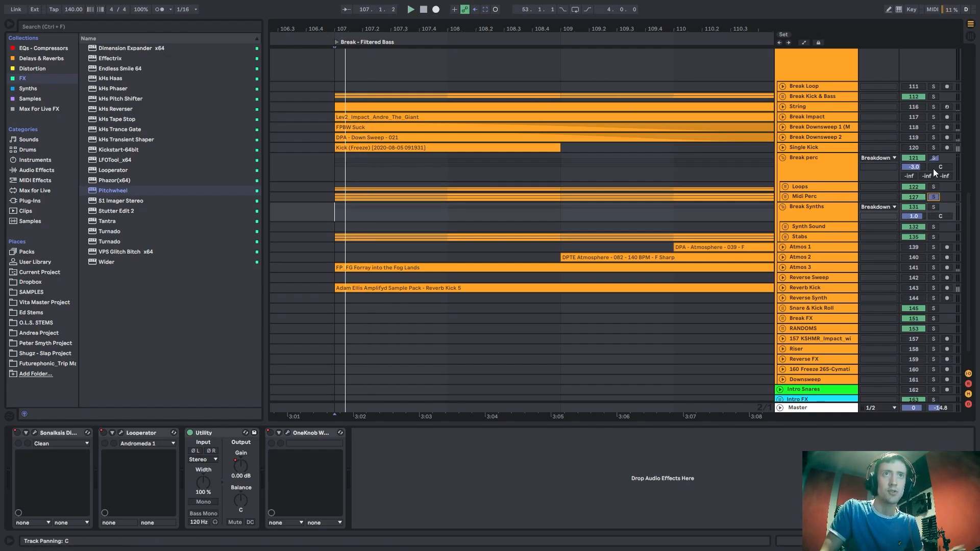
Solo the whole Break perc group, show its effect chain, and play it from bar 107 and from bar 115.
left_click(933, 158)
left_click_drag(464, 31, 352, 18)
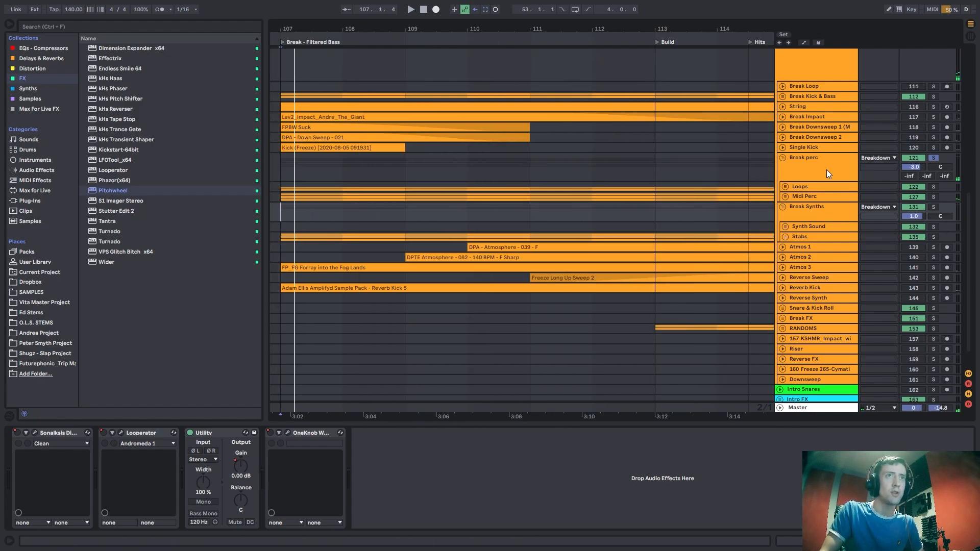
left_click(826, 171)
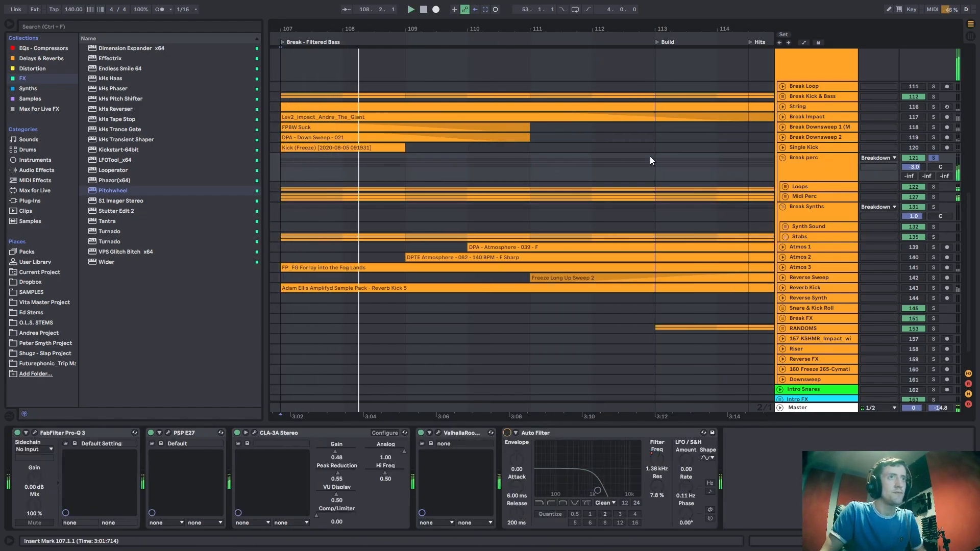
key("space")
left_click(658, 42)
left_click_drag(668, 31, 364, 23)
left_click(428, 170)
key("space")
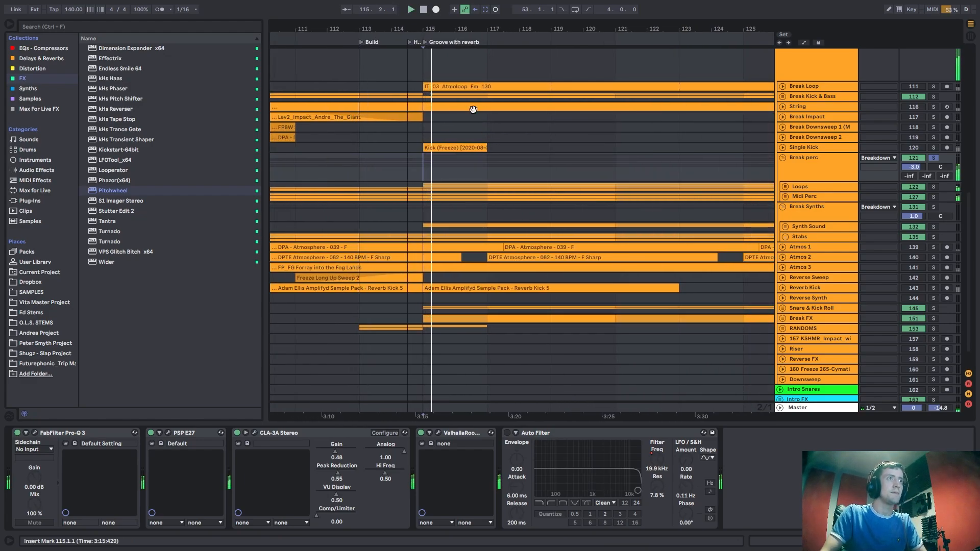
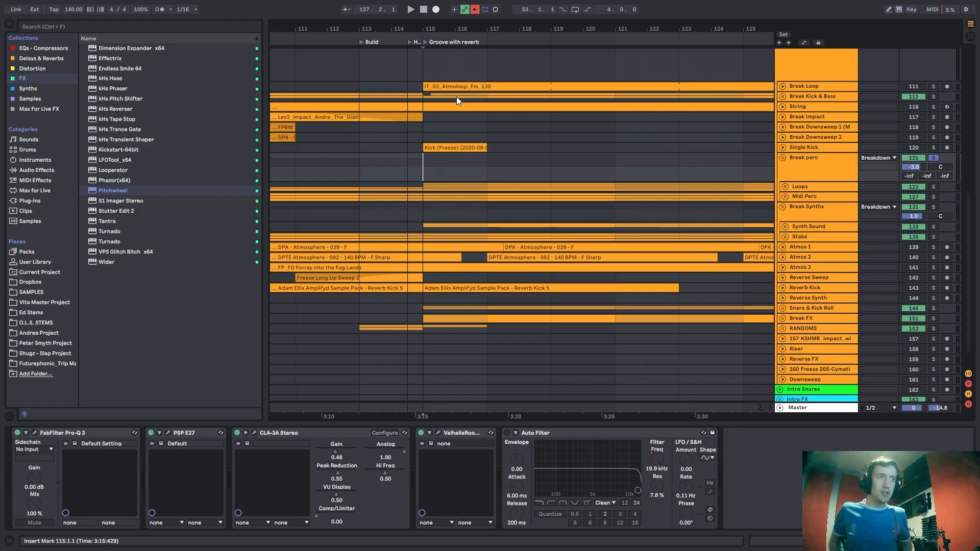
Replay the soloed Break perc group from bar 115 and fold the group.
left_click(421, 185)
left_click(421, 173)
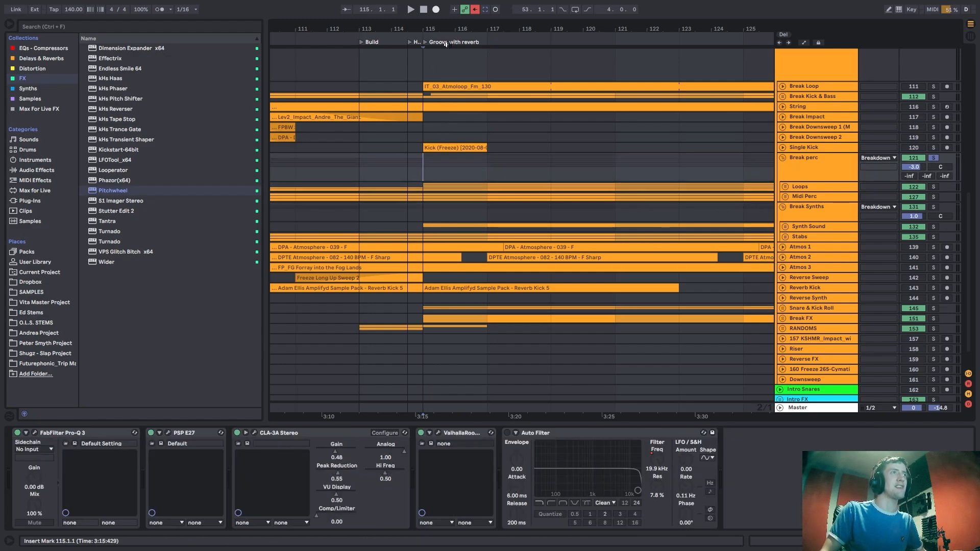
key("space")
left_click(792, 167)
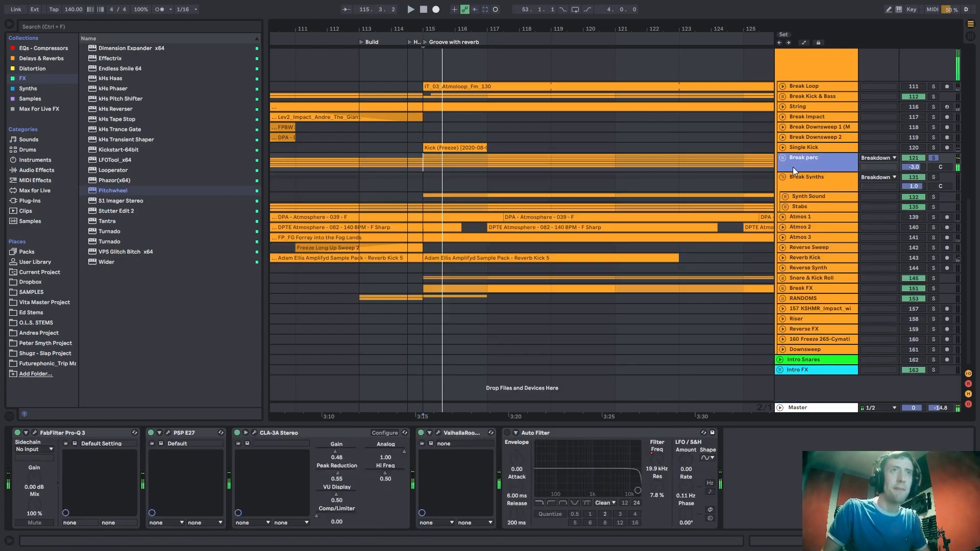
Solo the Break Synths group from bar 115, and play it together with the Break perc group from bar 117.
left_click(423, 182)
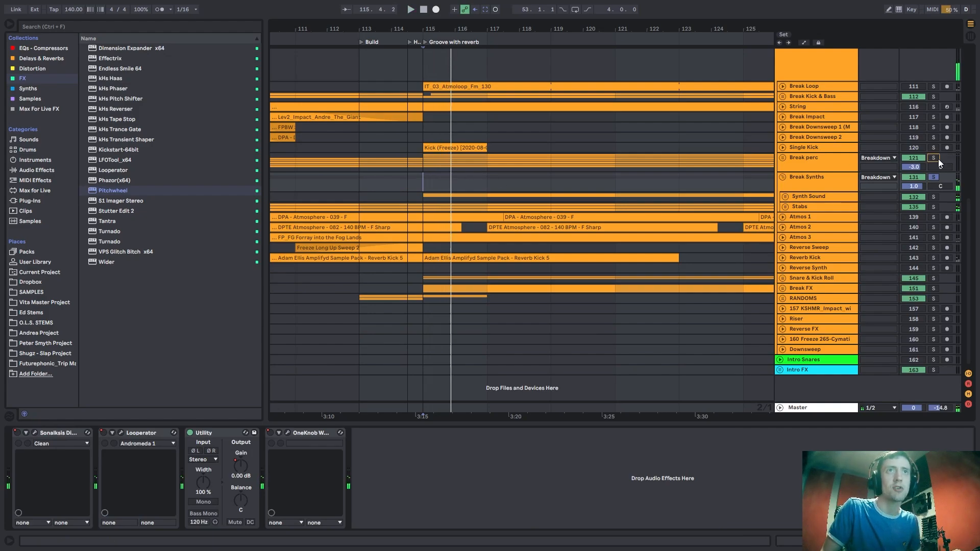
key("space")
left_click(443, 164)
left_click(516, 164)
key("space")
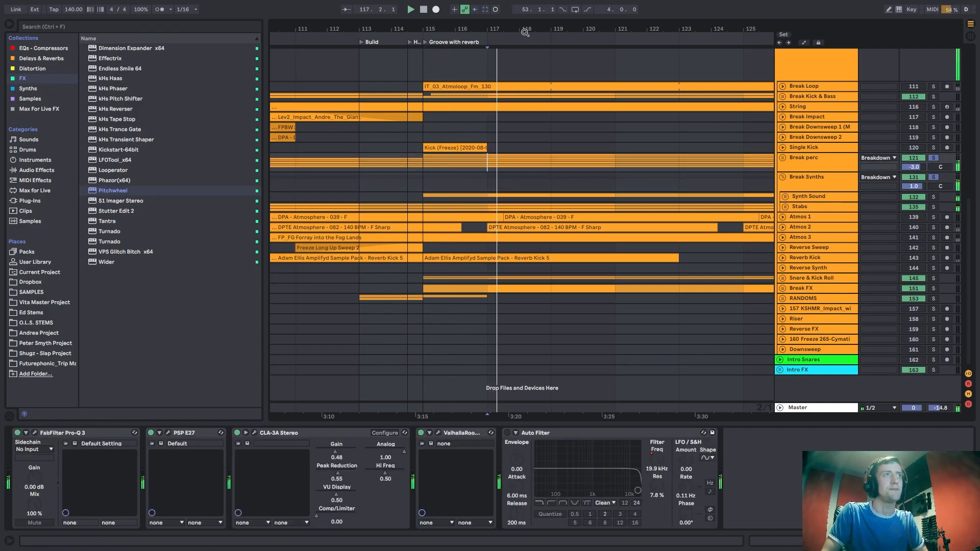
left_click_drag(525, 30, 461, 16)
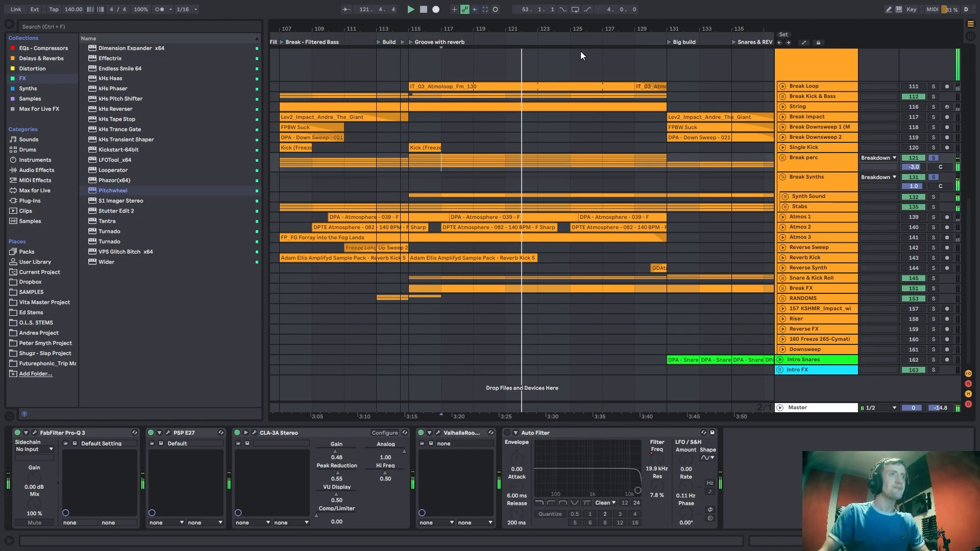
scroll(768, 197, "up", 4)
scroll(803, 215, "down", 3)
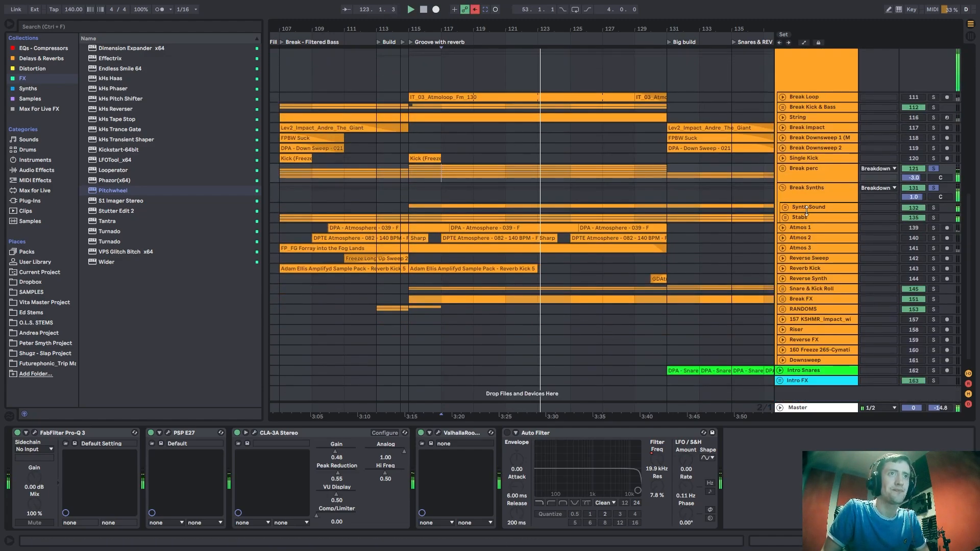
Turn off the Break Synths and Break perc solos and play from bar 107, briefly soloing Break Kick & Bass.
left_click(935, 188)
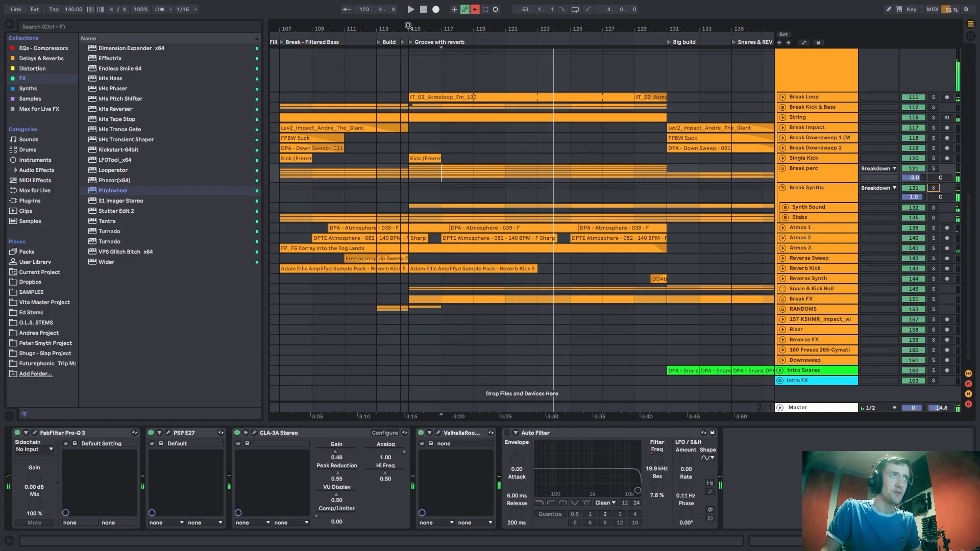
left_click_drag(408, 26, 501, 27)
left_click(377, 108)
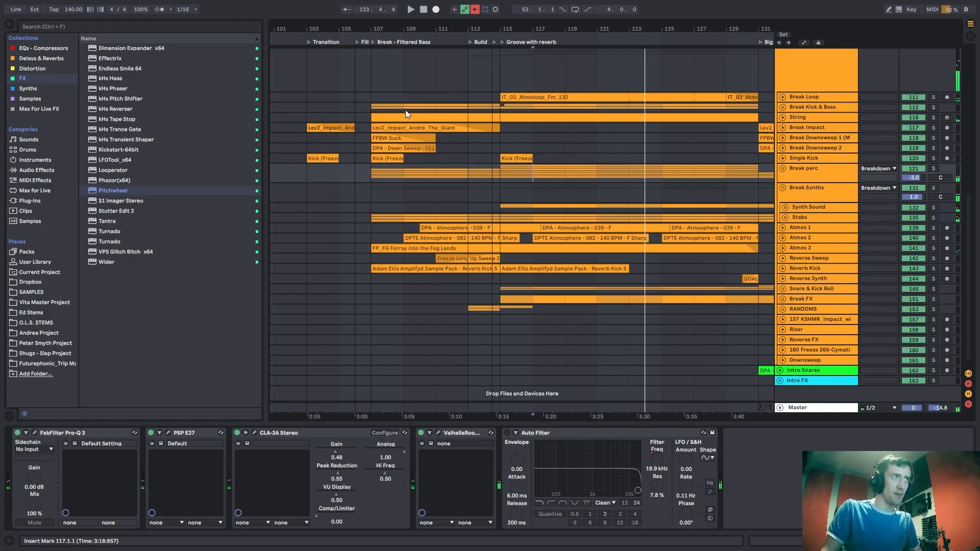
left_click(936, 107)
key("space")
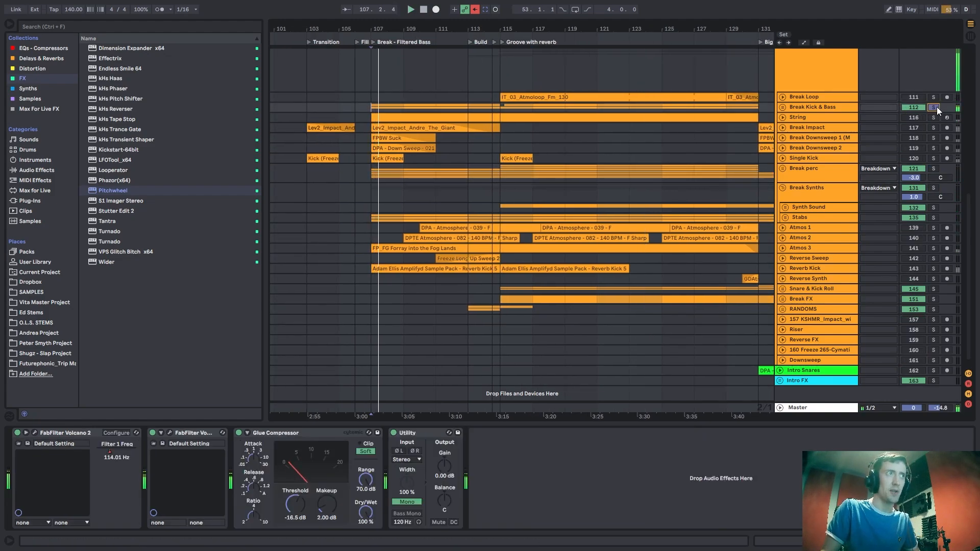
left_click(933, 107)
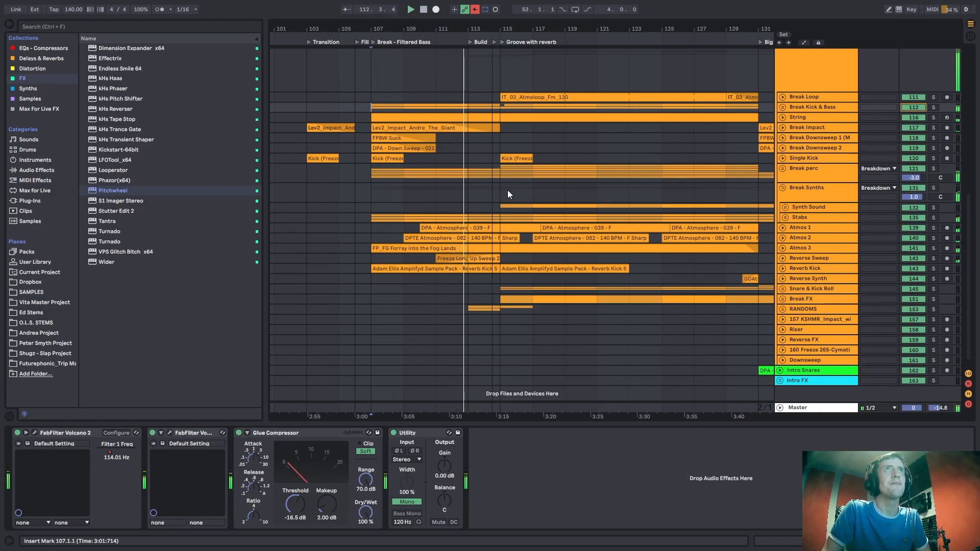
Place the insert marker at bar 107 and select the Atmos 1 track to show its device chain.
left_click(381, 195)
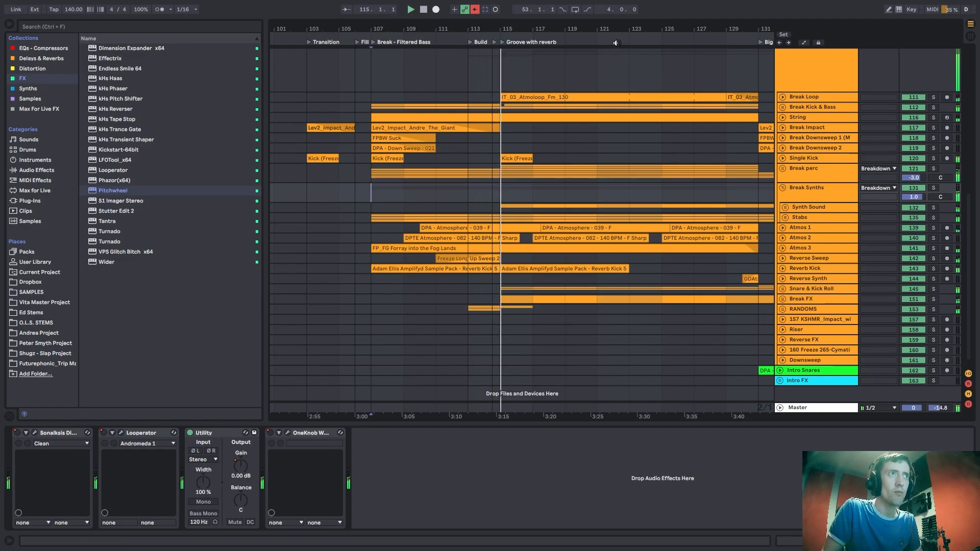
left_click_drag(616, 30, 550, 22)
left_click(345, 229)
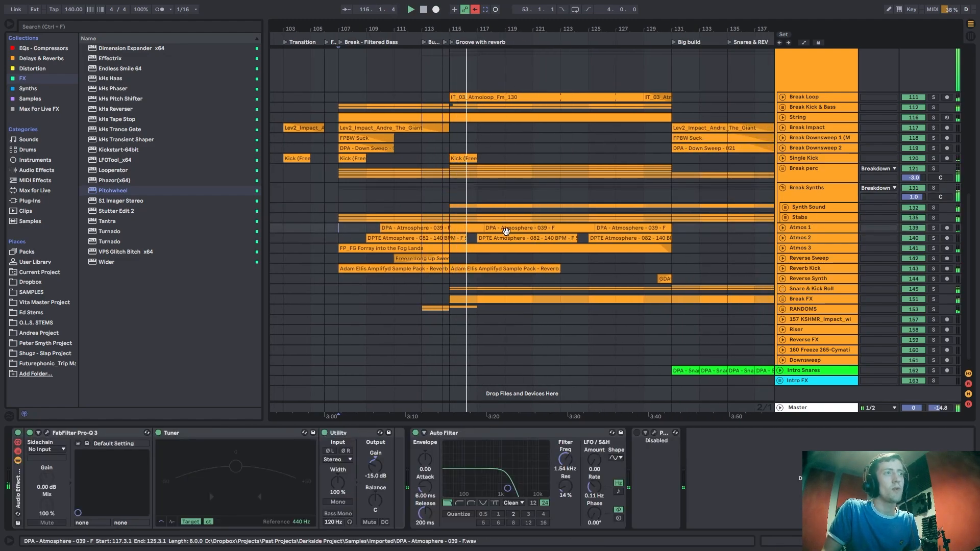
left_click(828, 248)
left_click(832, 229)
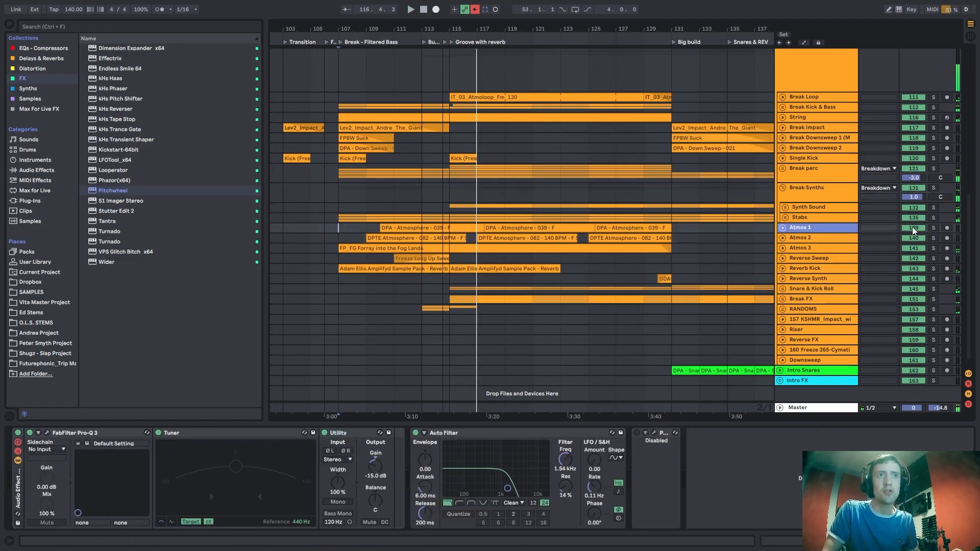
Solo and unfold the Atmos 1, Atmos 2 and Atmos 3 tracks, play them from bar 107, and unfold Reverb Kick.
left_click(934, 228)
left_click(783, 248)
left_click(783, 238)
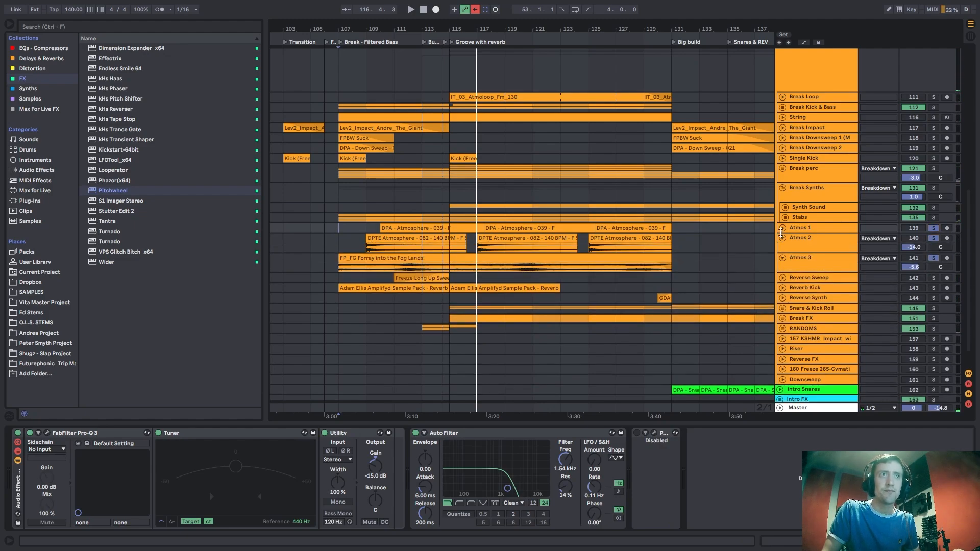
left_click(782, 228)
key("space")
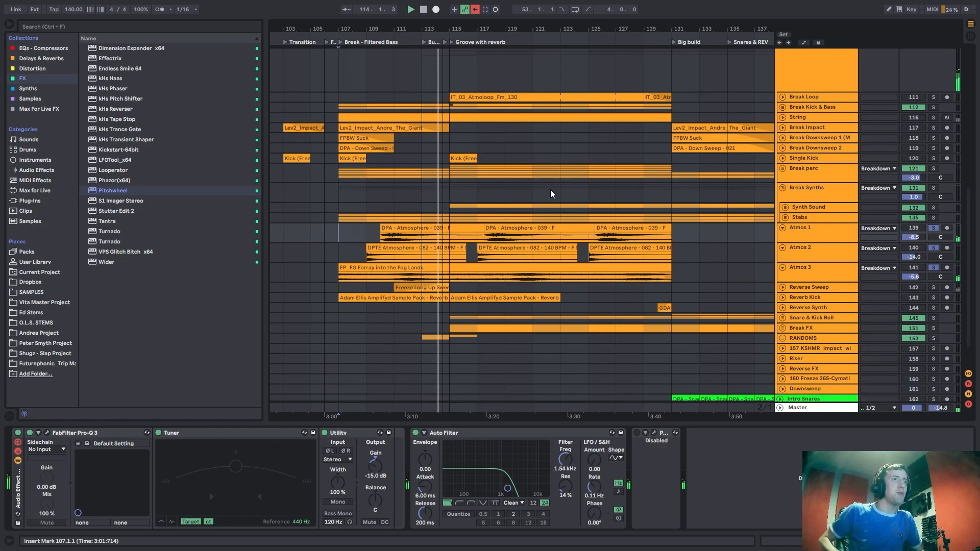
scroll(816, 174, "down", 1)
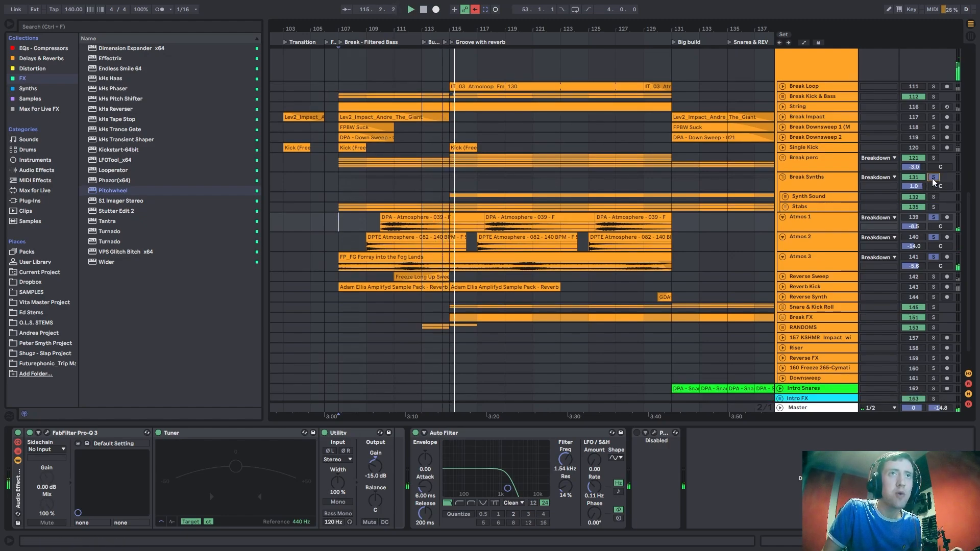
left_click(782, 286)
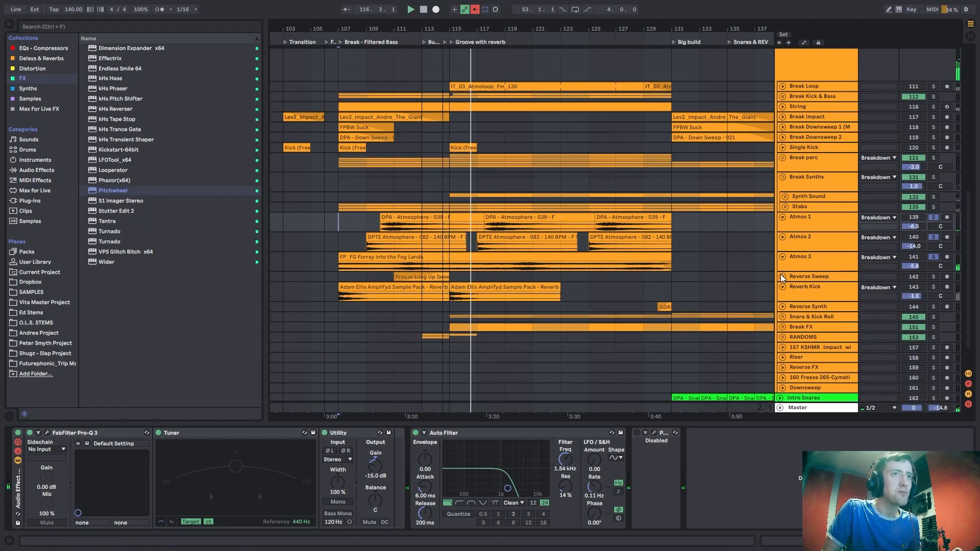
Solo the Snare & Kick Roll group, play it from bar 115, and return the insert marker to bar 115.
scroll(613, 283, "down", 3)
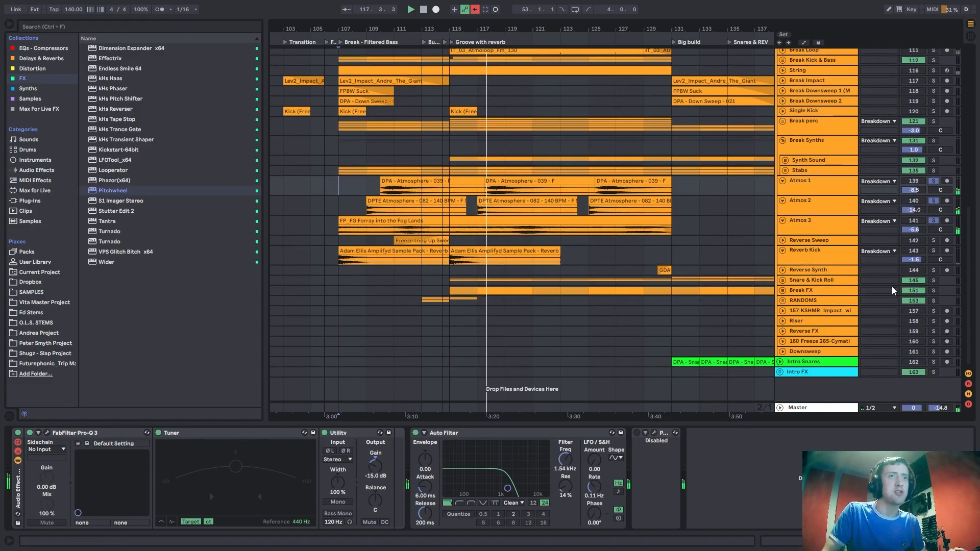
left_click(933, 280)
key("space")
left_click(453, 281)
key("space")
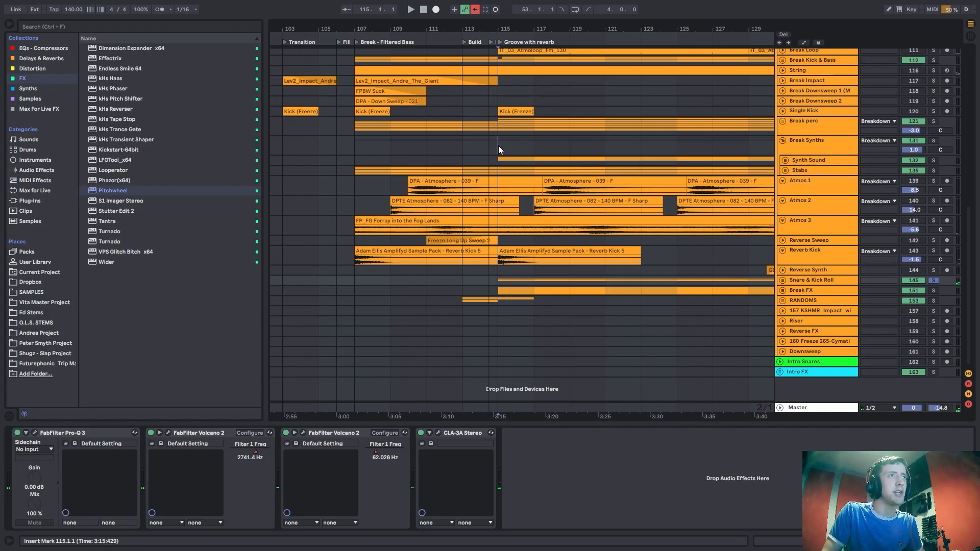
left_click_drag(498, 148, 360, 146)
left_click(496, 147)
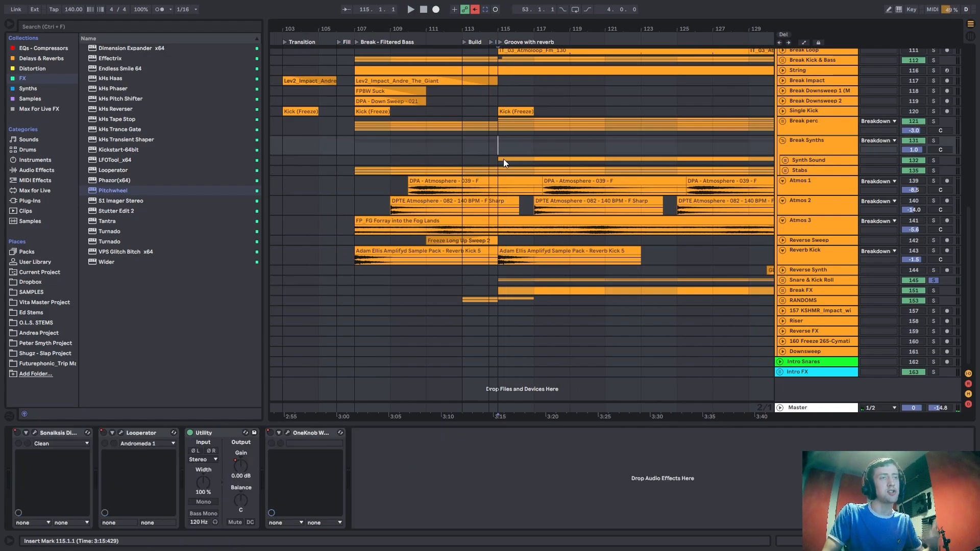
Solo and unfold the Break FX group, play it from bar 115, and unfold its Acid track.
left_click(782, 290)
left_click(933, 291)
key("space")
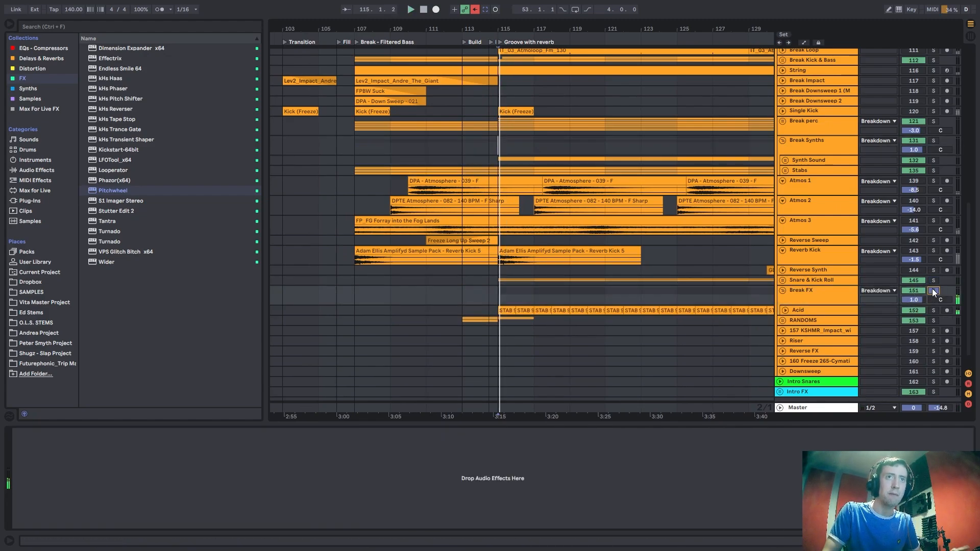
left_click(798, 309)
left_click(795, 317)
left_click(785, 310)
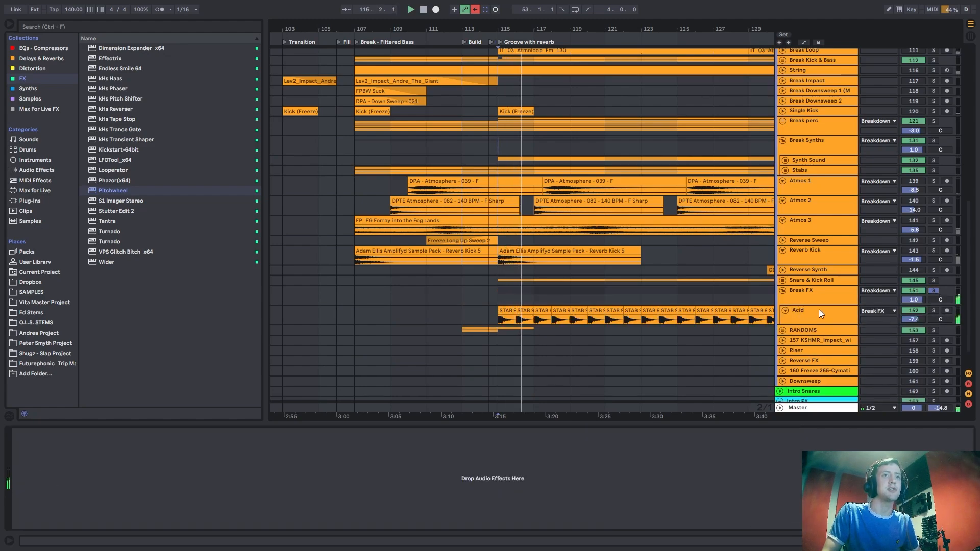
Show the Acid track's device chain and switch its Auto Filter off and back on to compare the sound.
left_click(819, 310)
left_click(588, 433)
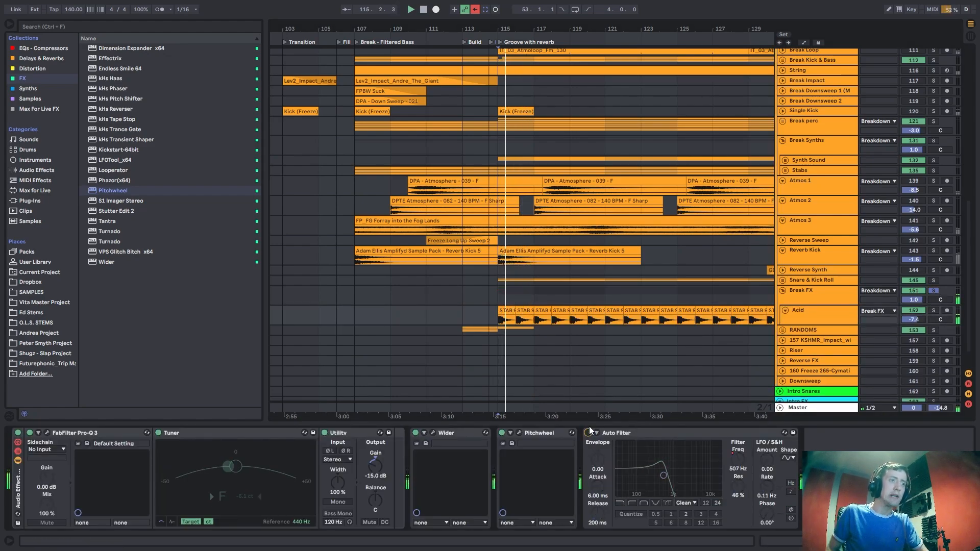
left_click(828, 316)
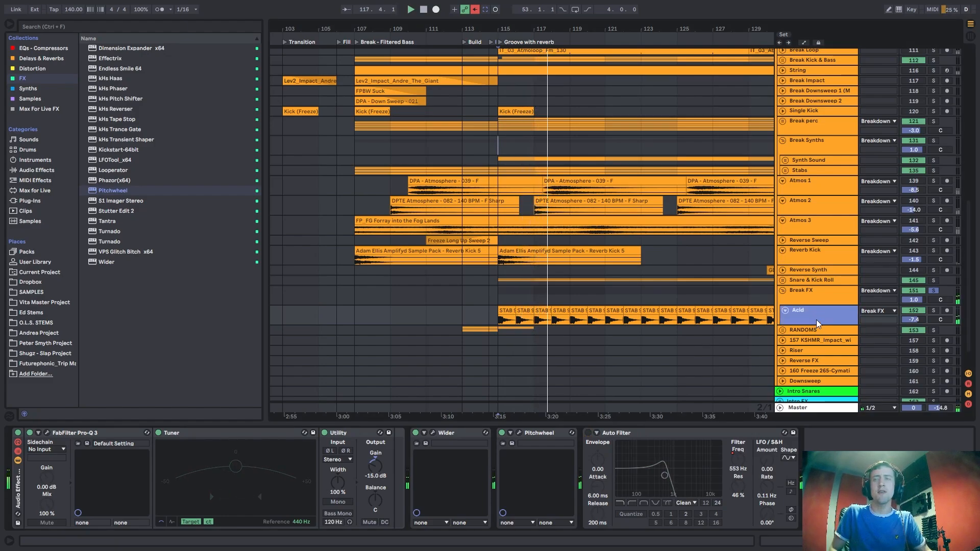
left_click(588, 432)
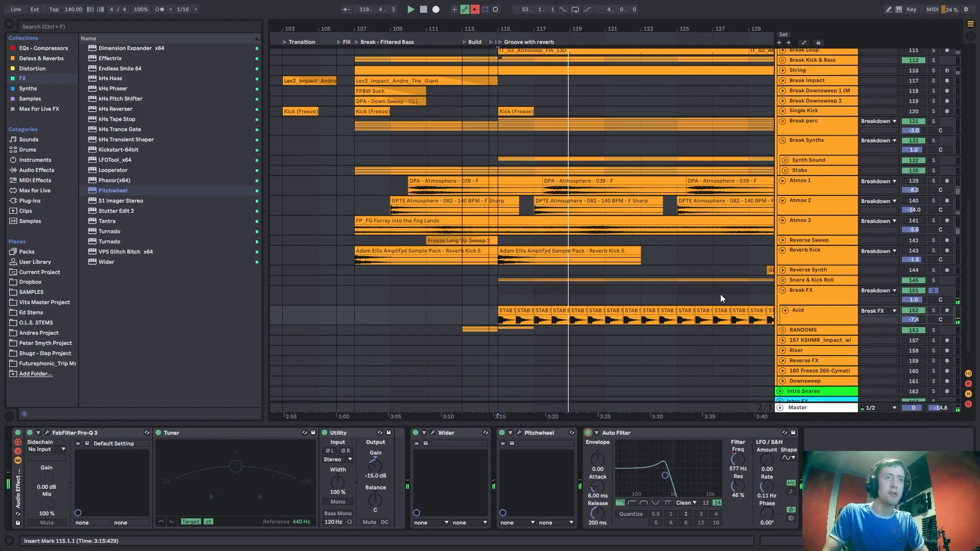
Solo the Snare & Kick Roll group and fold the Break FX, Reverb Kick, Atmos 2 and Break Synths tracks.
left_click(933, 280)
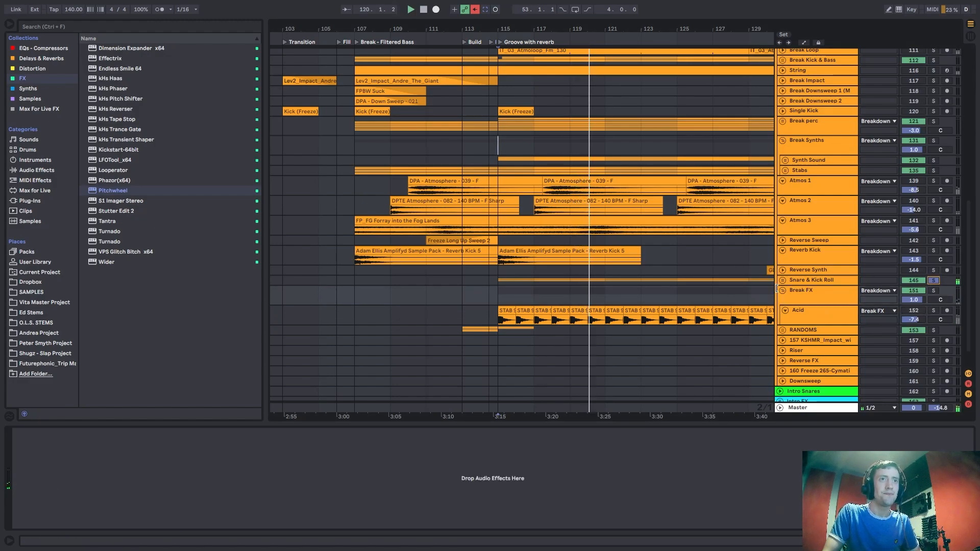
left_click(801, 300)
key("u")
left_click(806, 252)
key("u")
left_click(813, 206)
key("u")
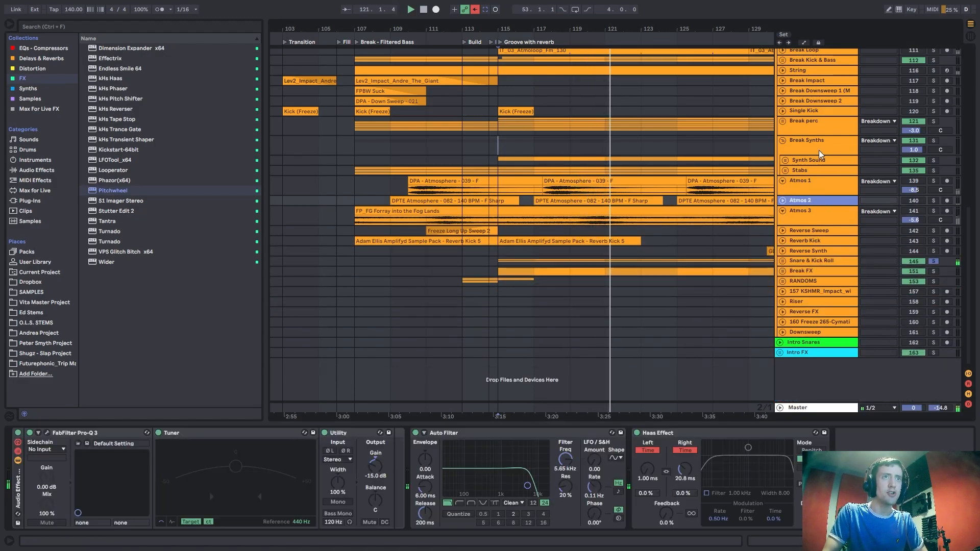
left_click(819, 149)
key("u")
left_click(819, 130)
Turn off all solos and play the full breakdown from bar 111 into the groove section.
scroll(525, 121, "up", 3)
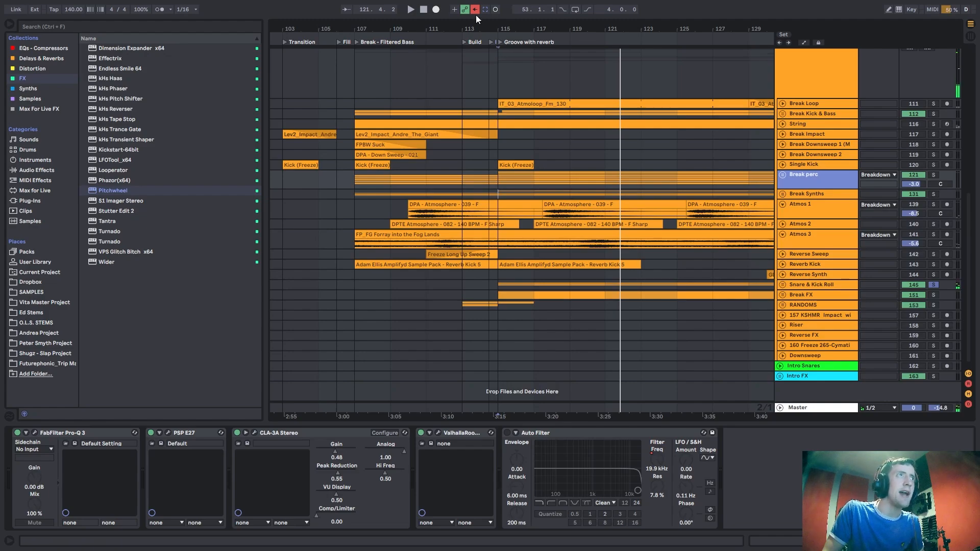
left_click(434, 86)
left_click(933, 113)
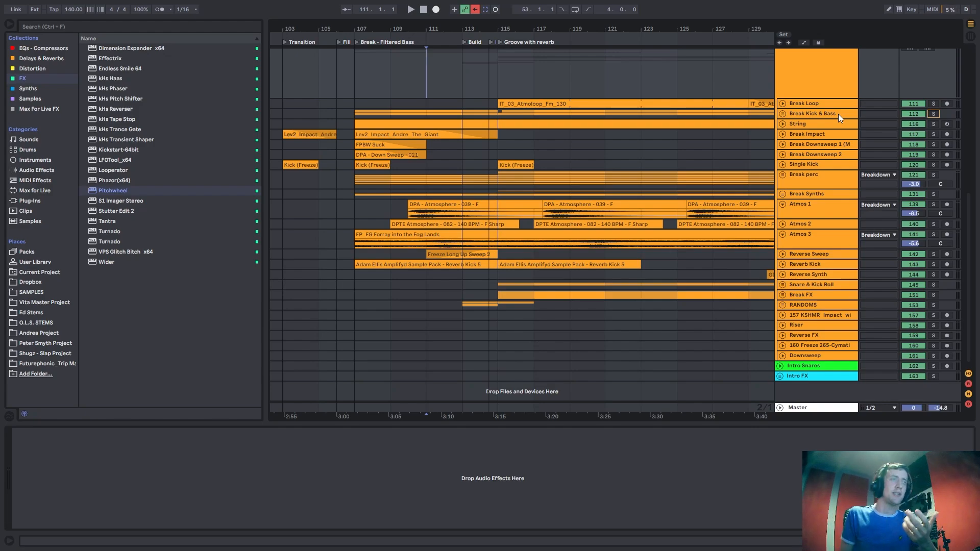
key("space")
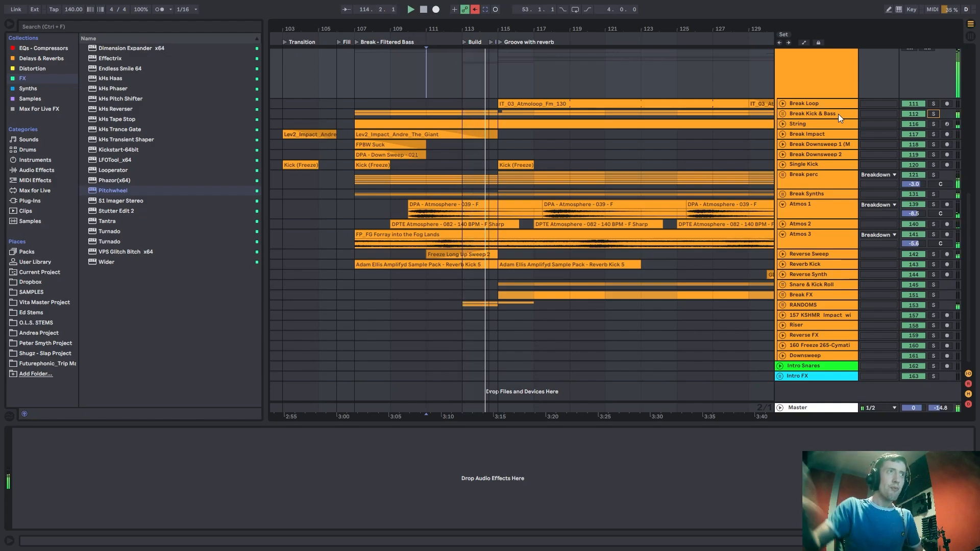
left_click_drag(527, 28, 441, 57)
left_click(475, 9)
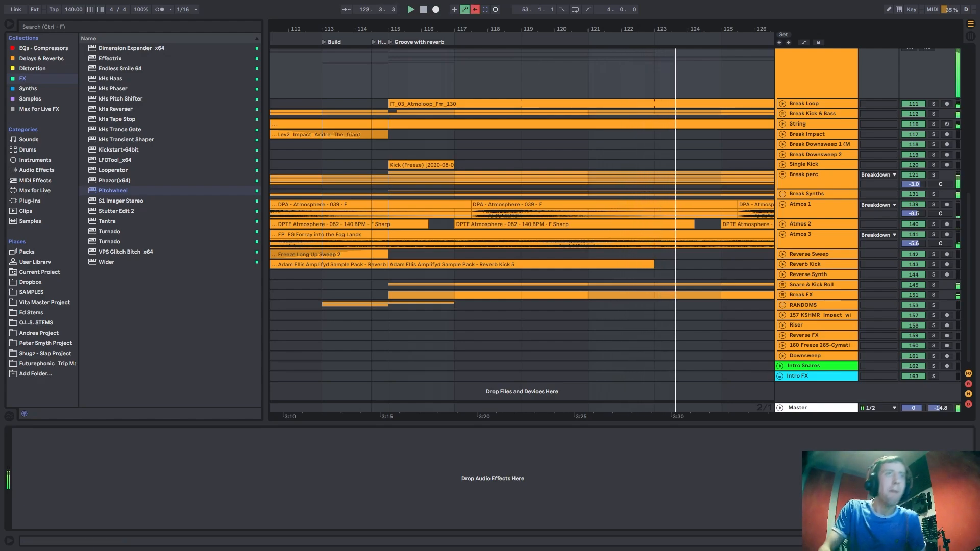
left_click_drag(685, 29, 455, 10)
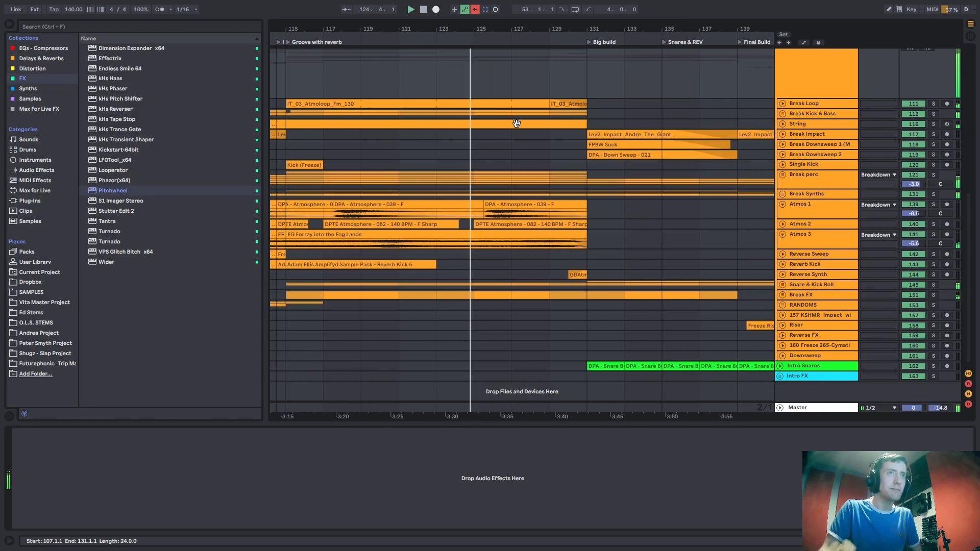
Locate the effects leading into the Big build section and place the insert marker at bar 129 on the Track FX group.
scroll(581, 293, "up", 3)
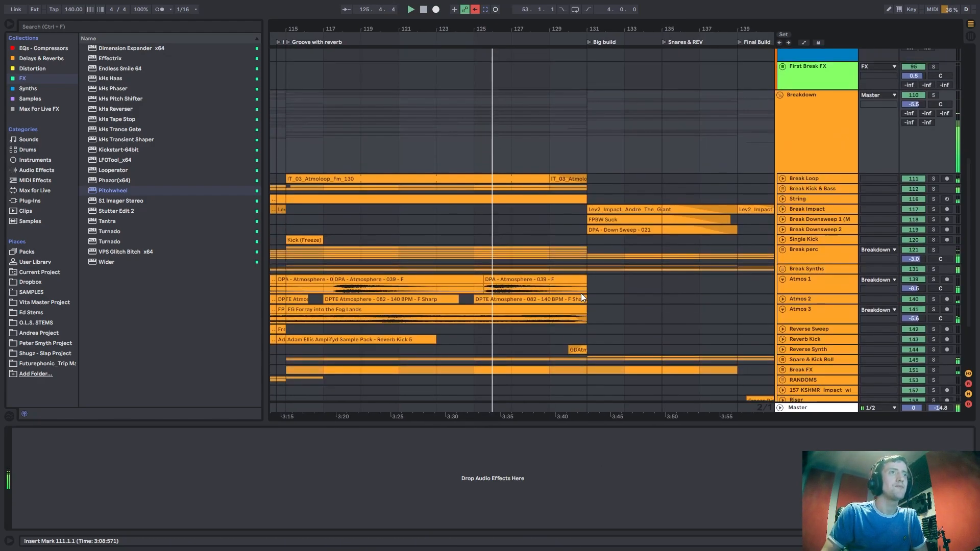
scroll(581, 297, "up", 3)
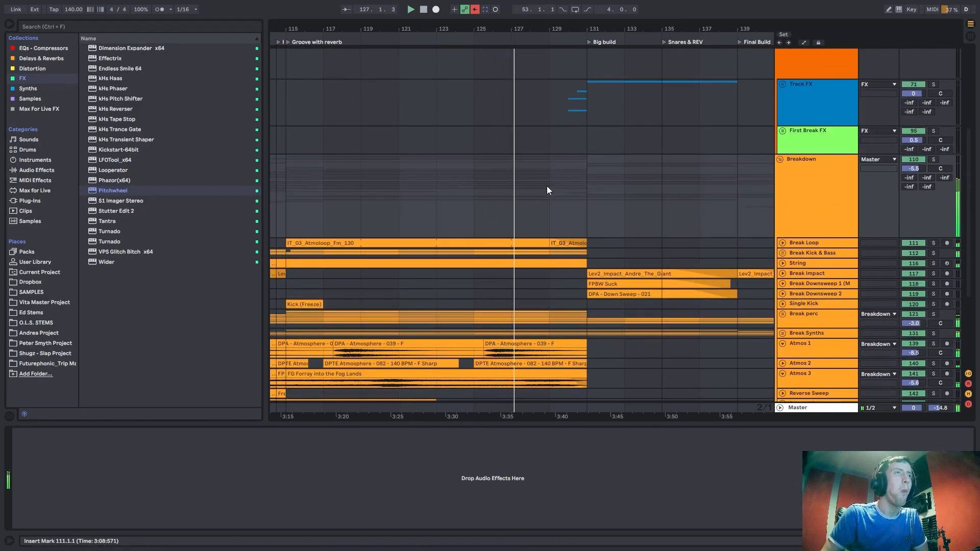
scroll(548, 191, "up", 4)
left_click_drag(573, 30, 489, 51)
left_click(466, 189)
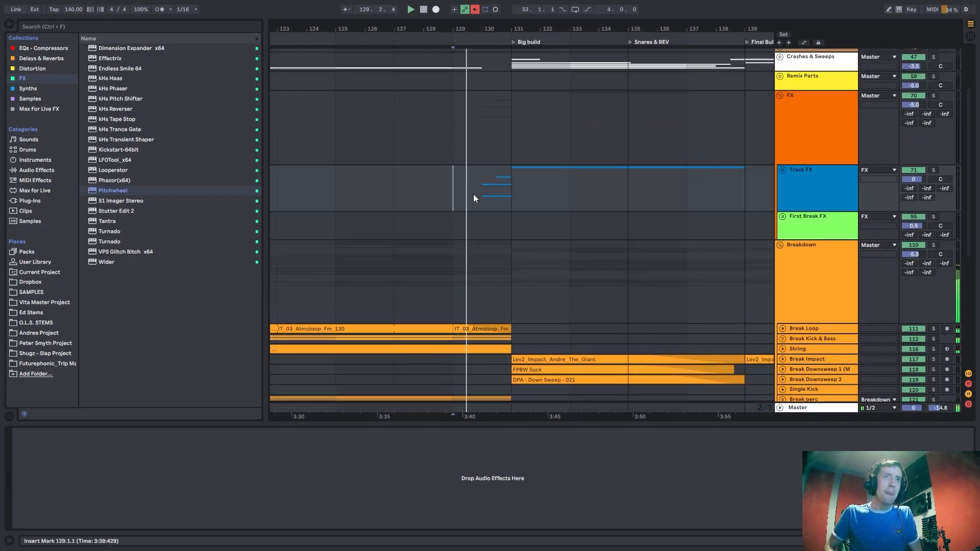
left_click(504, 200)
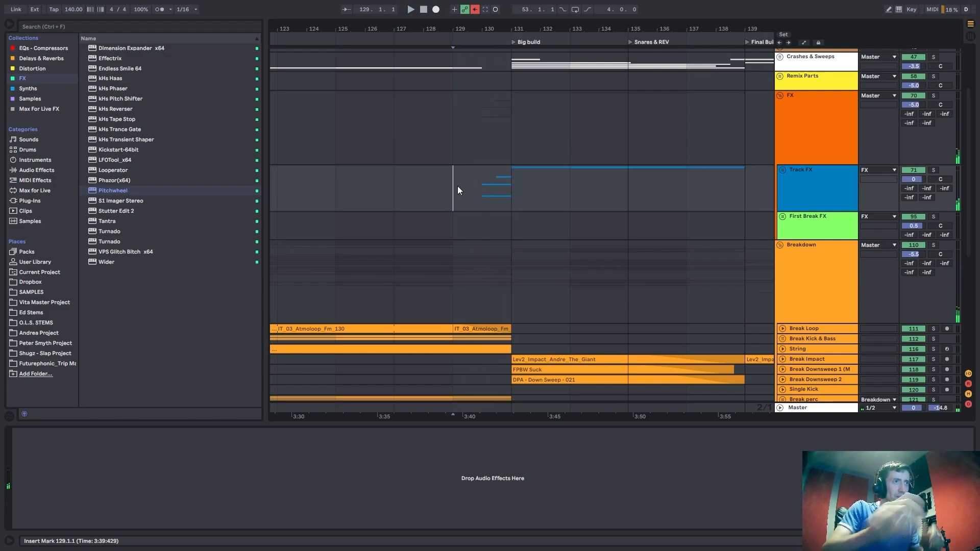
Highlight bars 131 to 139 on the Track FX group, extend the selection to bar 141, and clear it.
left_click(509, 188)
left_click_drag(436, 28, 382, 10)
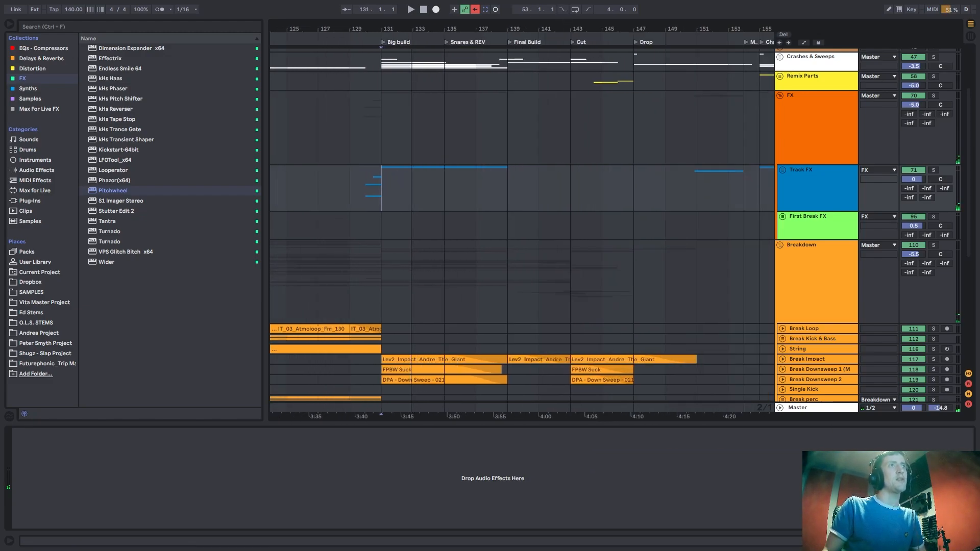
left_click_drag(382, 190, 485, 188)
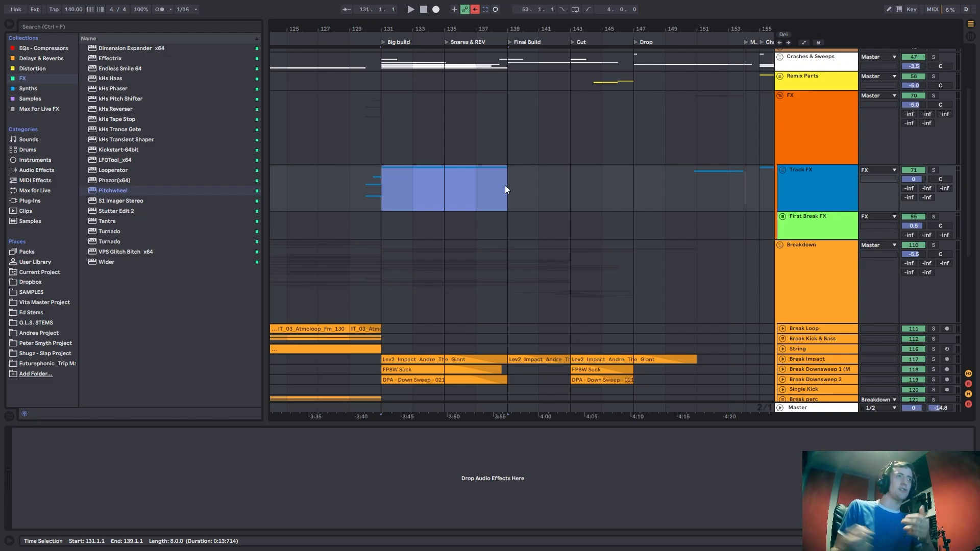
left_click(531, 191, "shift")
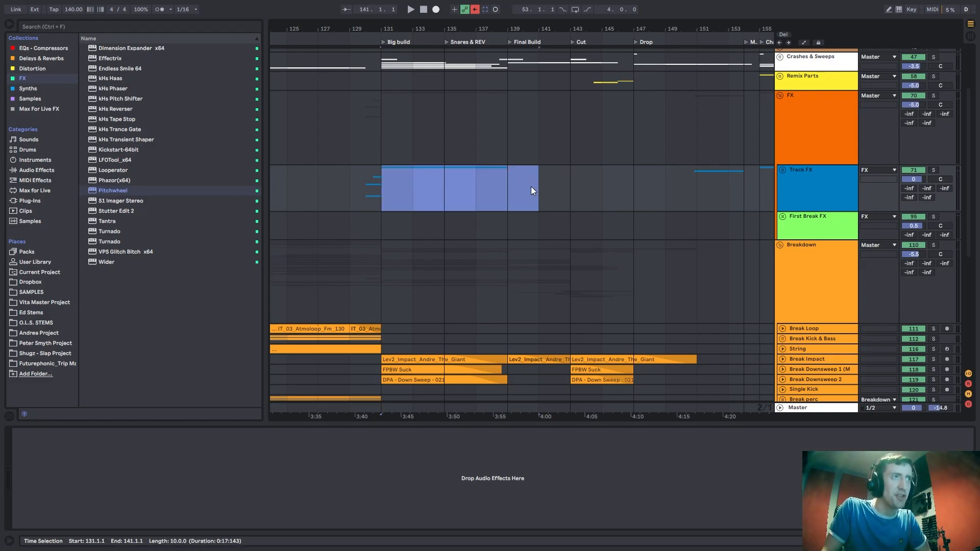
left_click(493, 190)
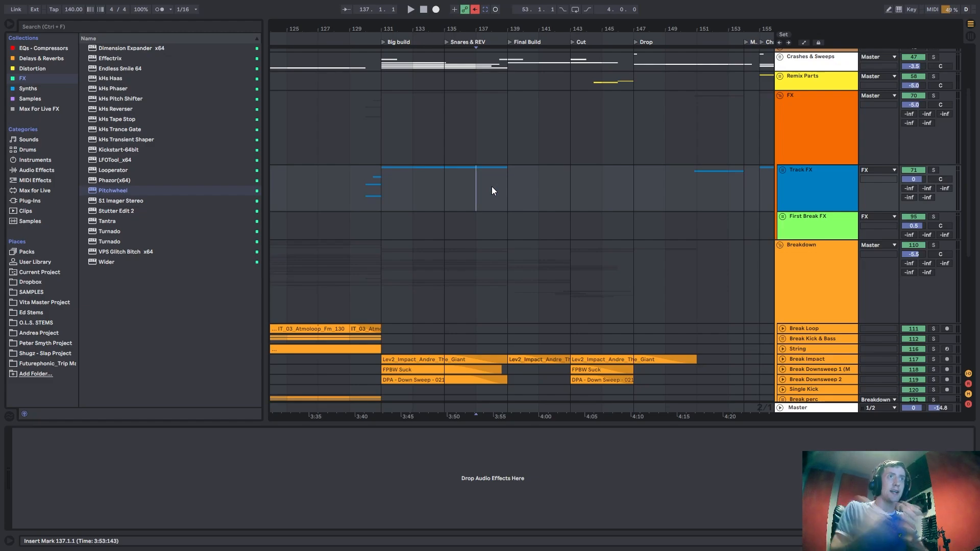
Place the insert marker at bar 129 on the Track FX group and briefly play the lead-in to the Big build.
left_click(368, 193)
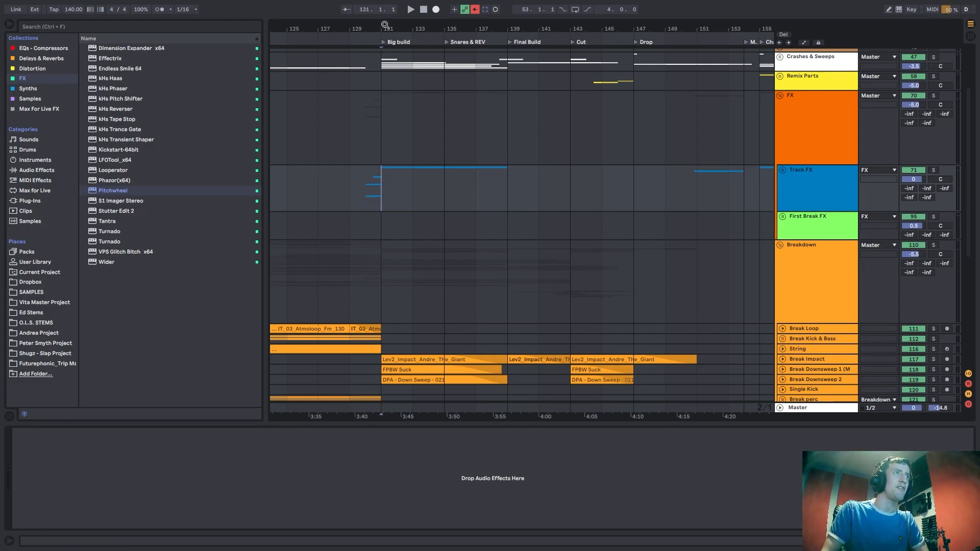
left_click_drag(384, 27, 426, 37)
left_click(386, 224)
scroll(384, 53, "up", 3)
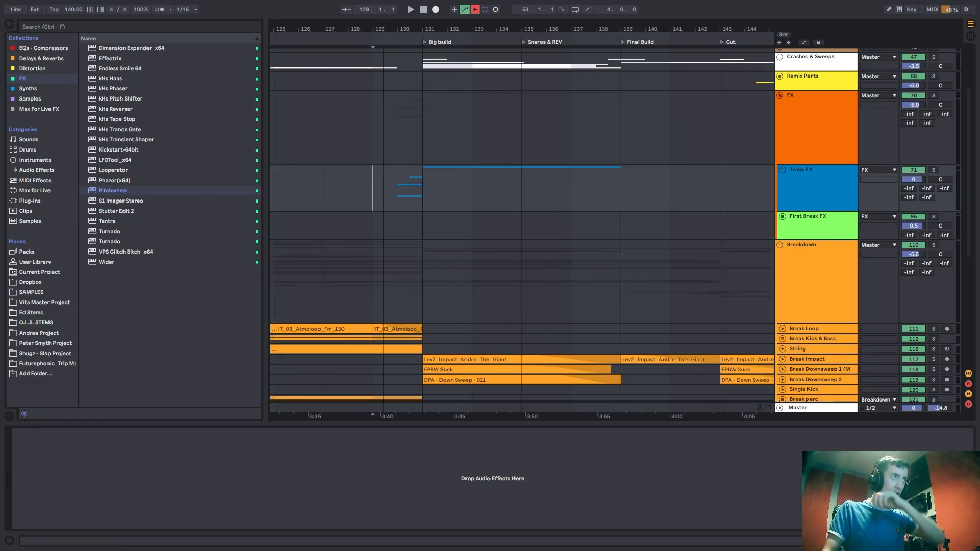
left_click_drag(394, 29, 394, 45)
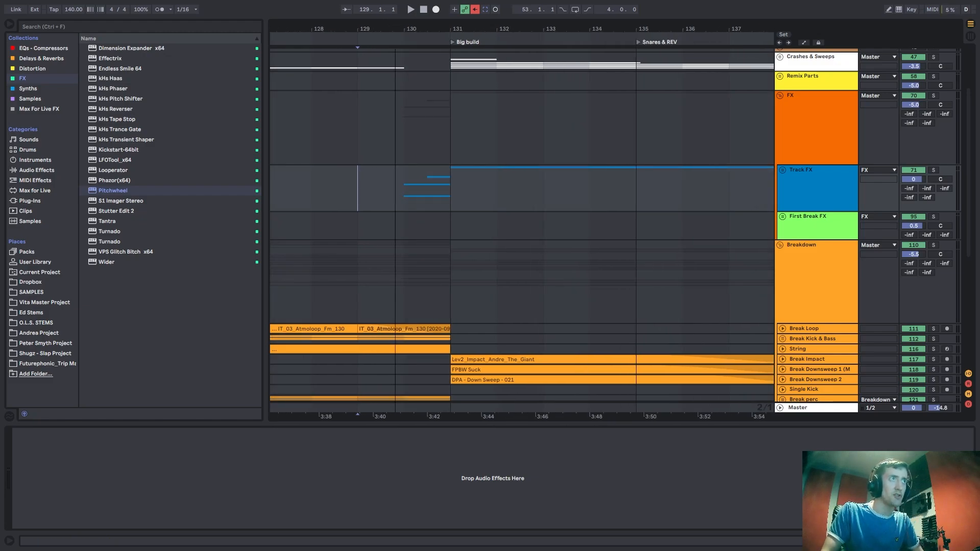
key("space")
scroll(459, 329, "down", 2)
key("space")
Place the insert marker at bar 131 on the Break perc group, then solo Break Impact and play it.
left_click(455, 347)
scroll(485, 254, "down", 3)
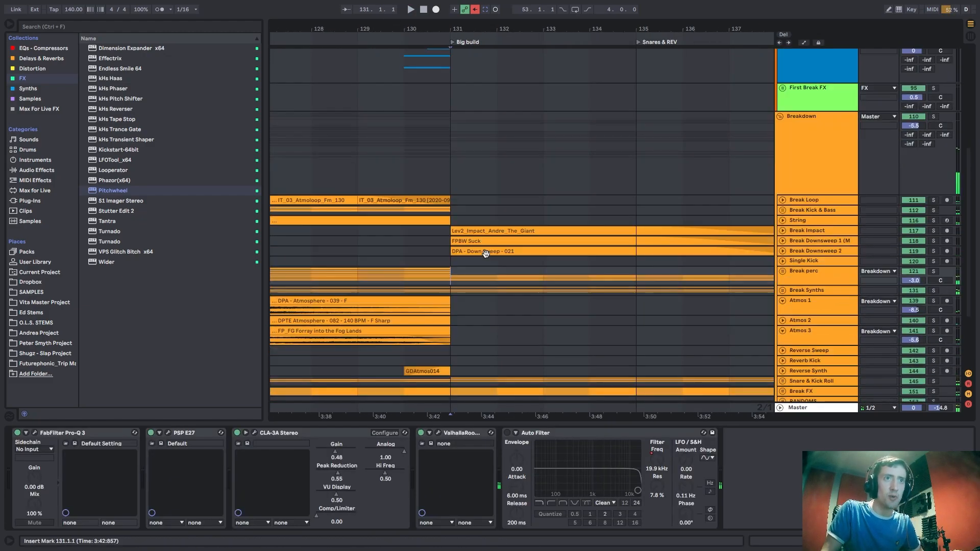
left_click(933, 177)
key("space")
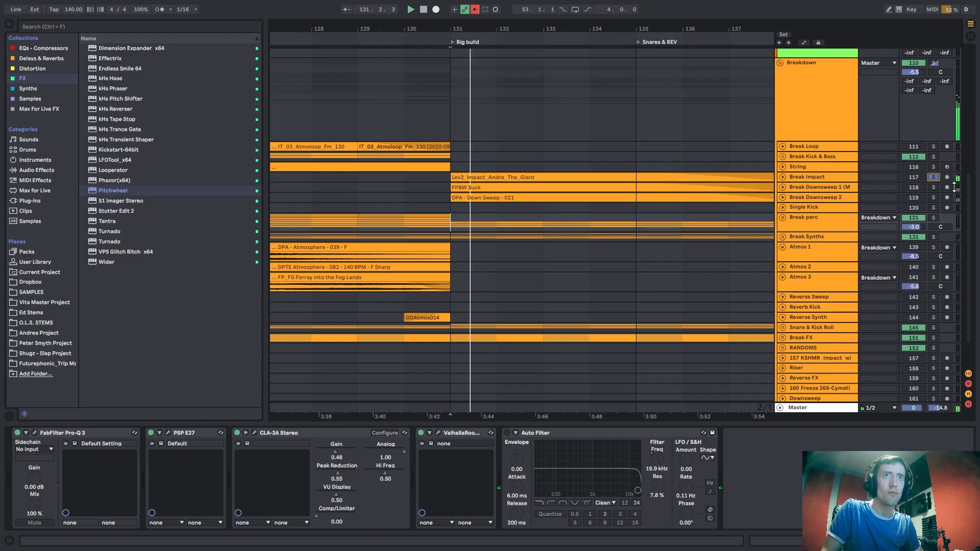
Solo the Break Downsweep 2 track and replay it from bar 131, then solo and play the Intro Snares track.
left_click(934, 197)
key("space")
key("space")
key("space")
key("space")
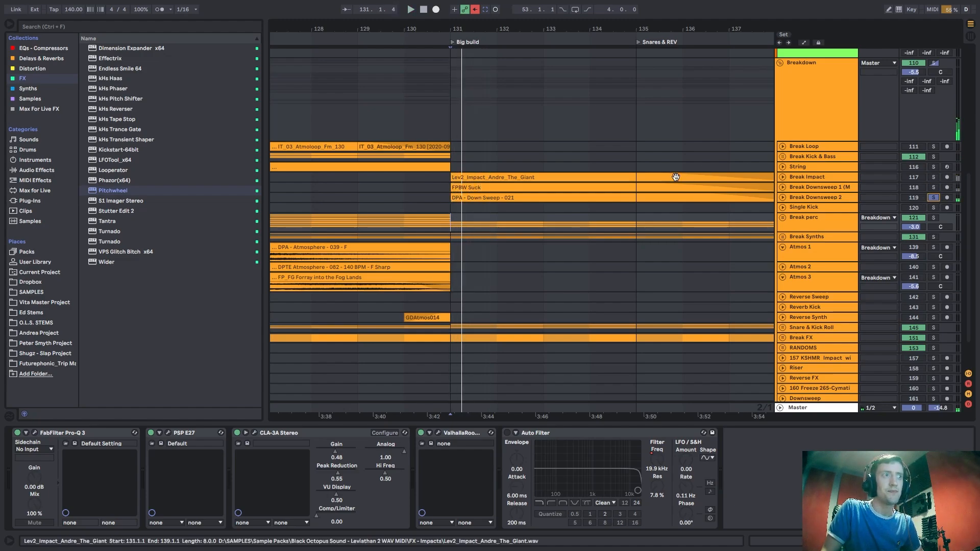
scroll(924, 280, "down", 2)
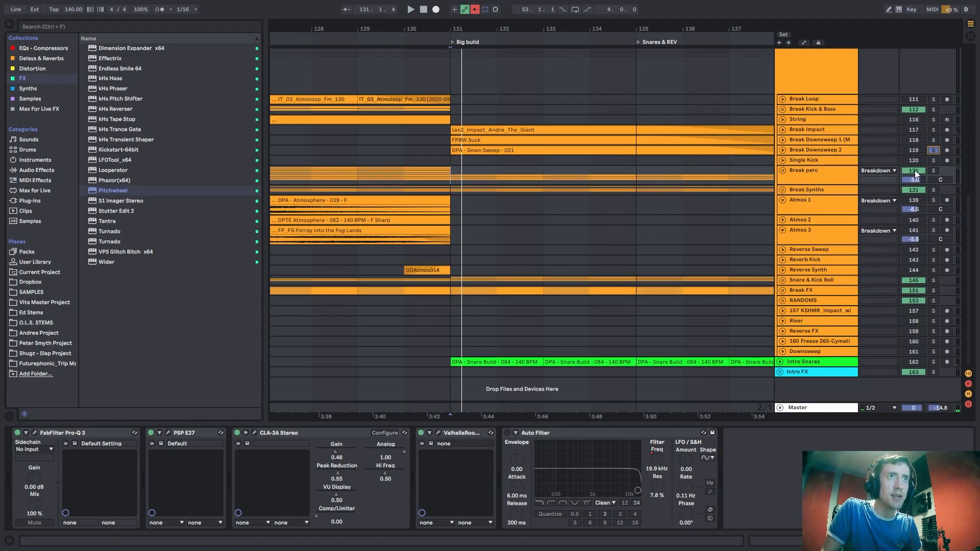
key("space")
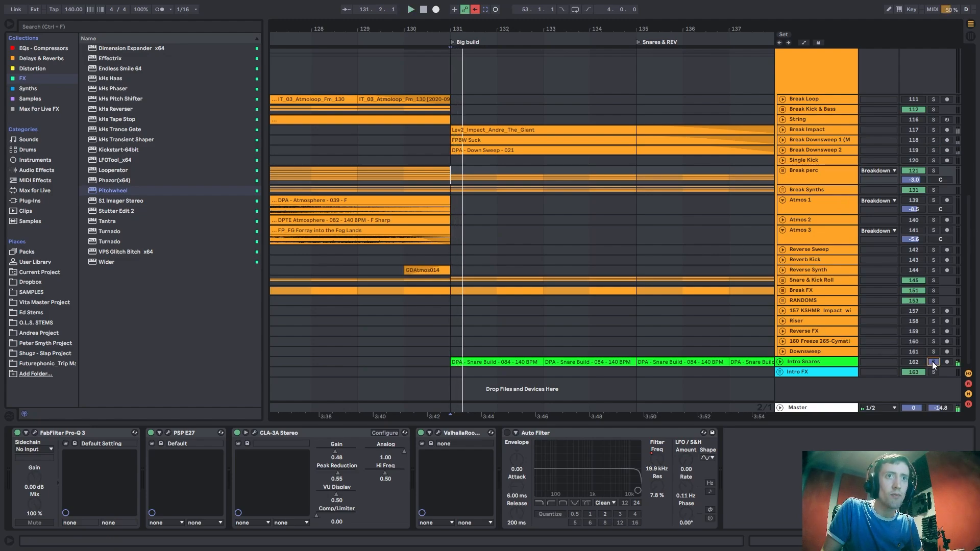
Unsolo the Intro Snares track and briefly play the full Big build from bar 131.
left_click(933, 361)
key("space")
key("space")
left_click(810, 297)
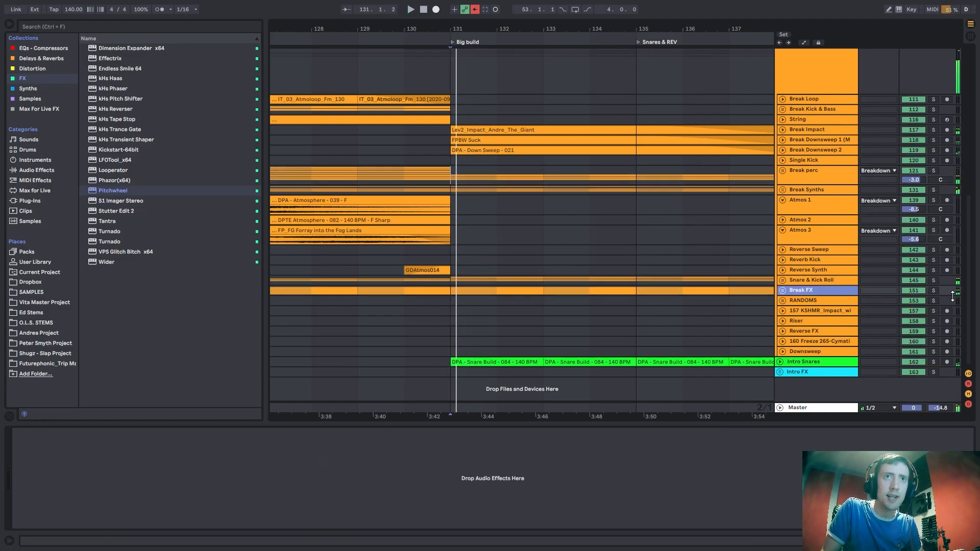
Solo the Snare & Kick Roll group, play it from bar 131, and unfold it to show its tracks.
left_click(933, 280)
key("space")
key("space")
key("space")
left_click(782, 280)
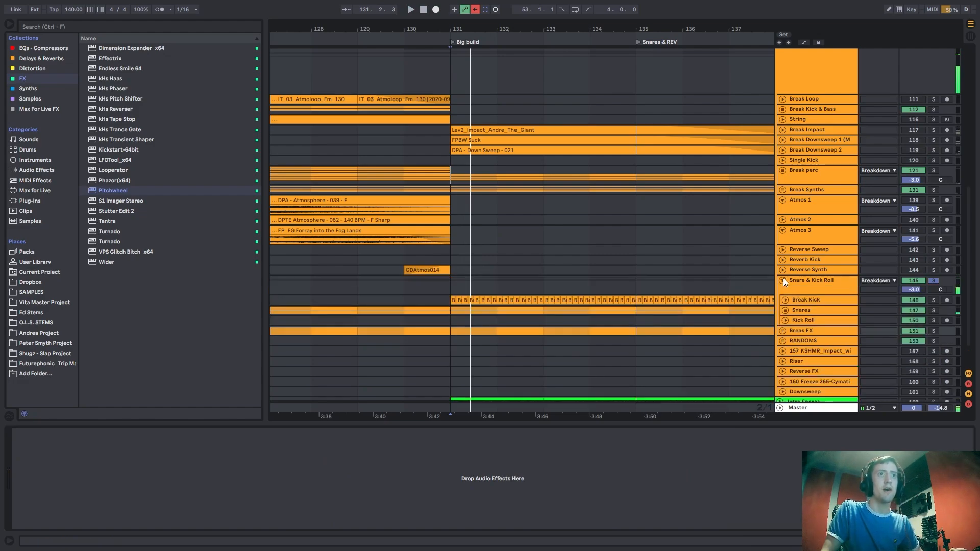
Place the insert marker at bar 129 on the Snare & Kick Roll group, select Snares, and play the lead-in.
scroll(526, 317, "down", 2)
left_click(363, 248)
left_click(789, 268)
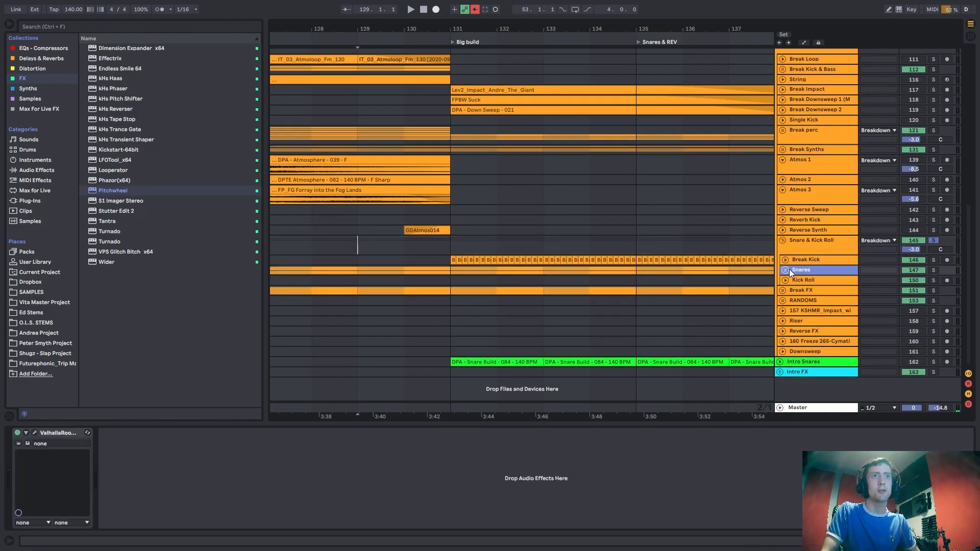
key("space")
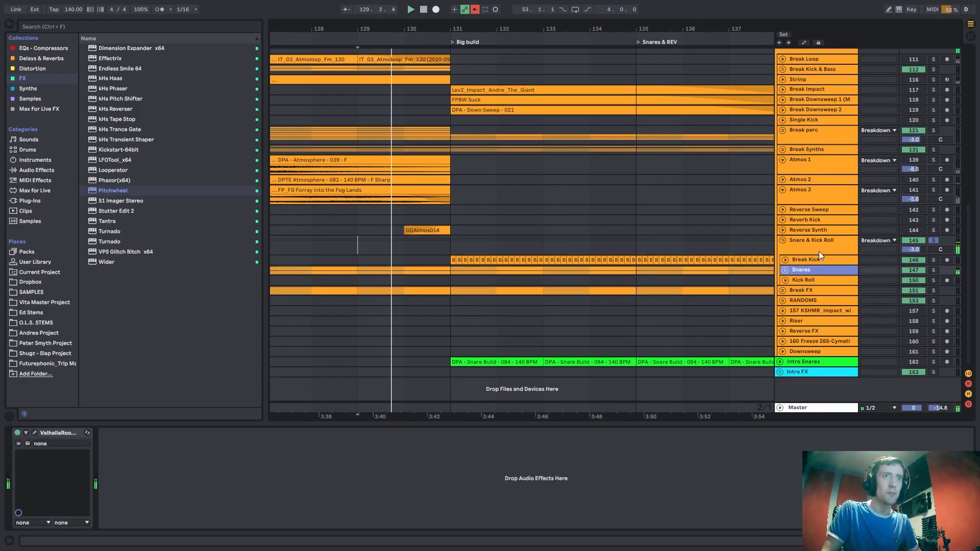
left_click(818, 249)
key("space")
Unfold the Break Kick track and play the soloed kick and snare roll from bar 131.
left_click(785, 260)
left_click(458, 268)
left_click(452, 263)
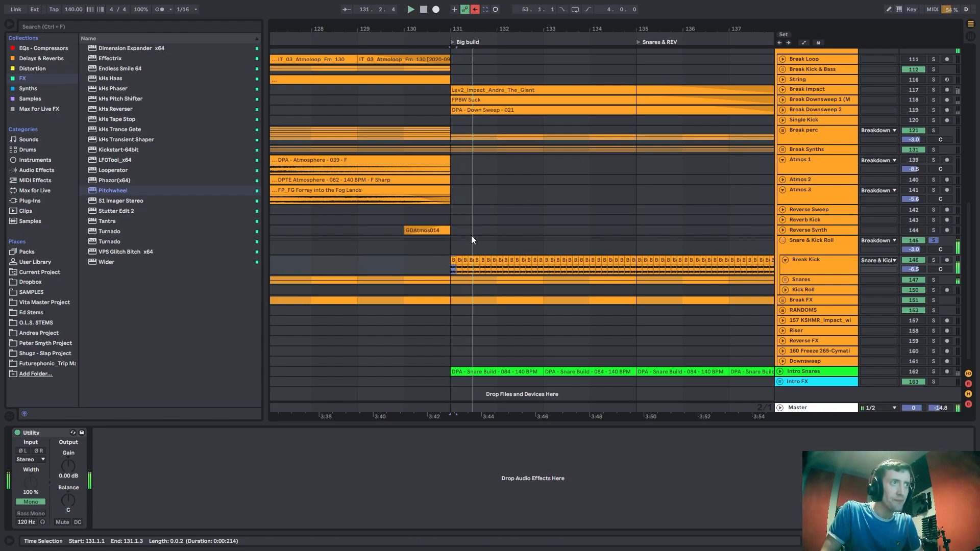
left_click(448, 250)
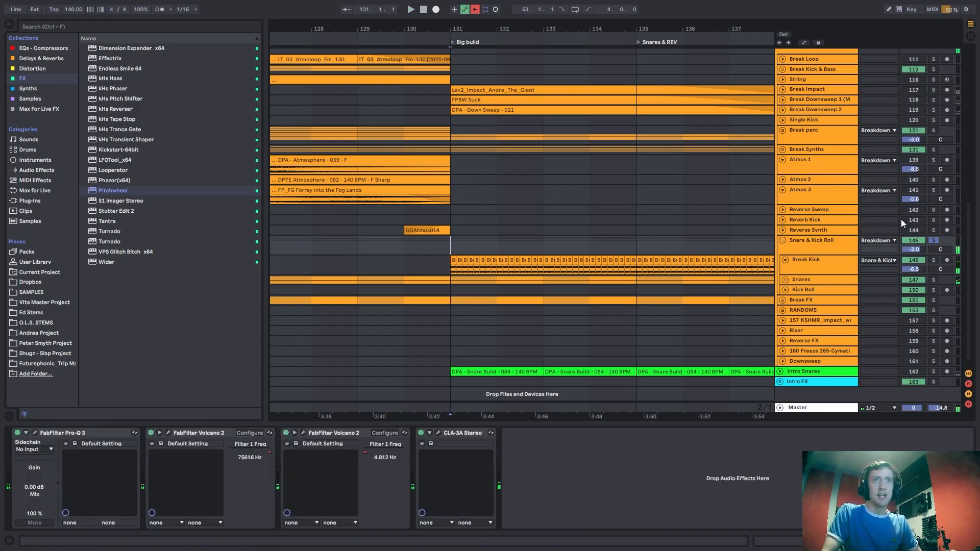
Unsolo the Snare & Kick Roll group and play the full mix from bar 129 into the Big build.
left_click(936, 241)
left_click(385, 243)
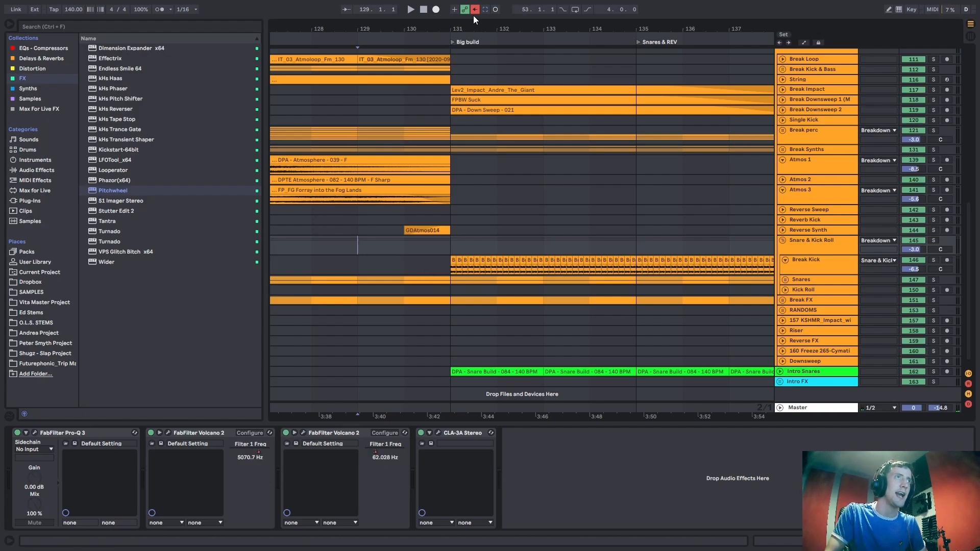
left_click(380, 229)
key("space")
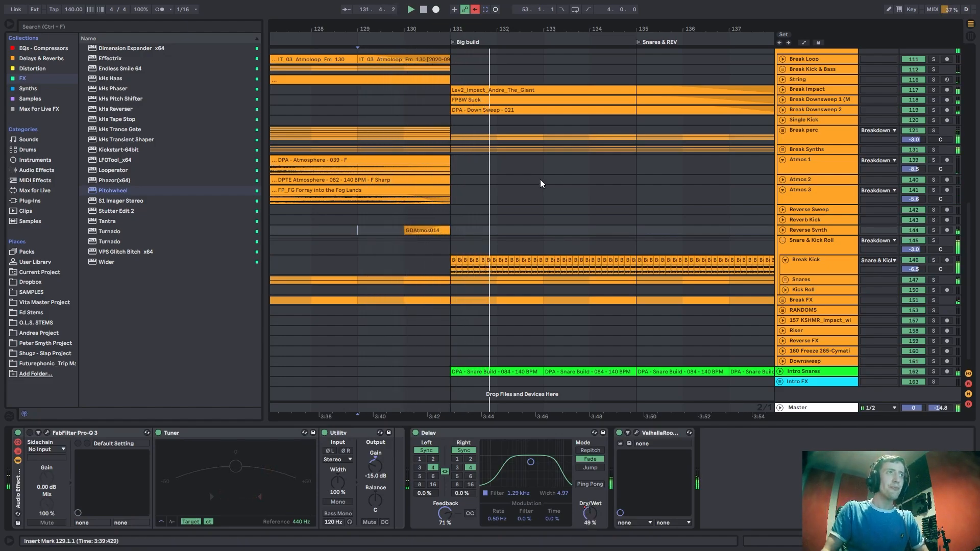
Place the insert marker at bar 131 on the Breakdown group and play the Big build section.
scroll(540, 179, "up", 3)
key("space")
left_click(553, 130)
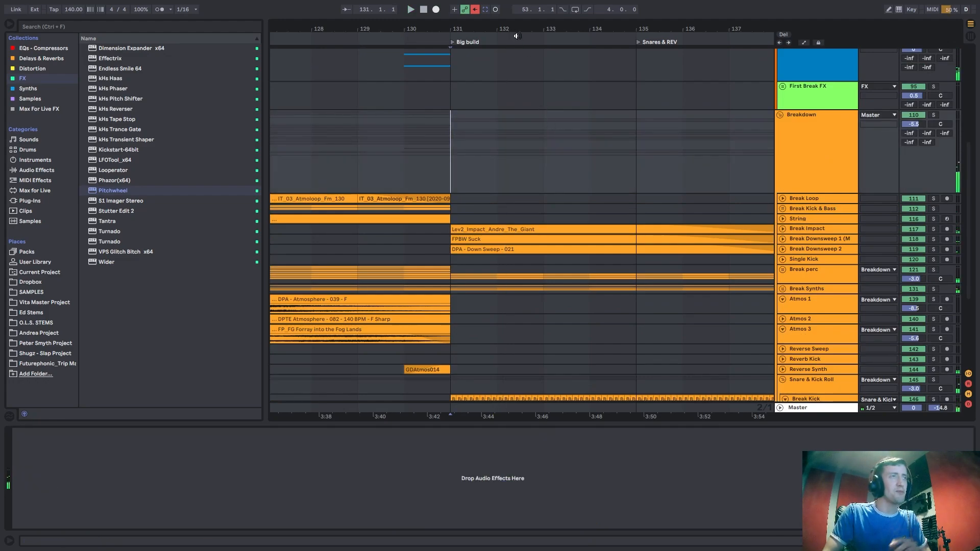
left_click_drag(515, 32, 400, 30)
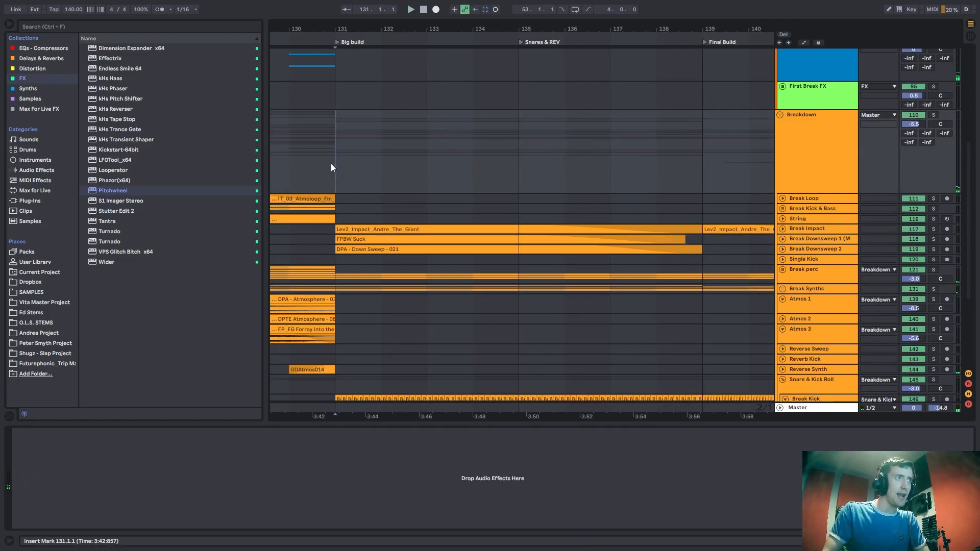
key("space")
Fold the Breakdown group and check the Track FX group while the build plays.
double_click(807, 174)
scroll(786, 161, "up", 3)
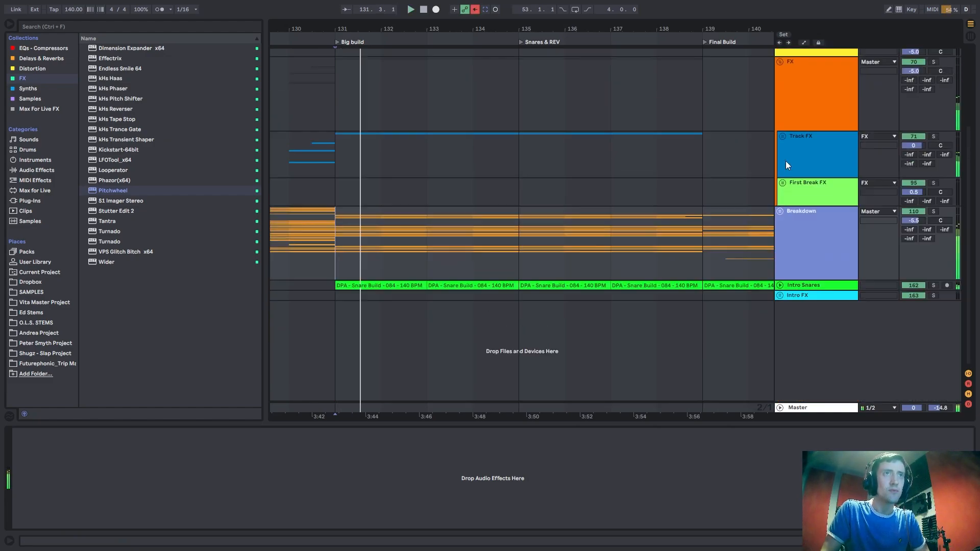
double_click(786, 161)
left_click_drag(526, 28, 459, 11)
Unfold the Breakdown group, select Break Synths, and unfold the Break perc group during playback.
left_click(781, 244)
scroll(778, 224, "down", 5)
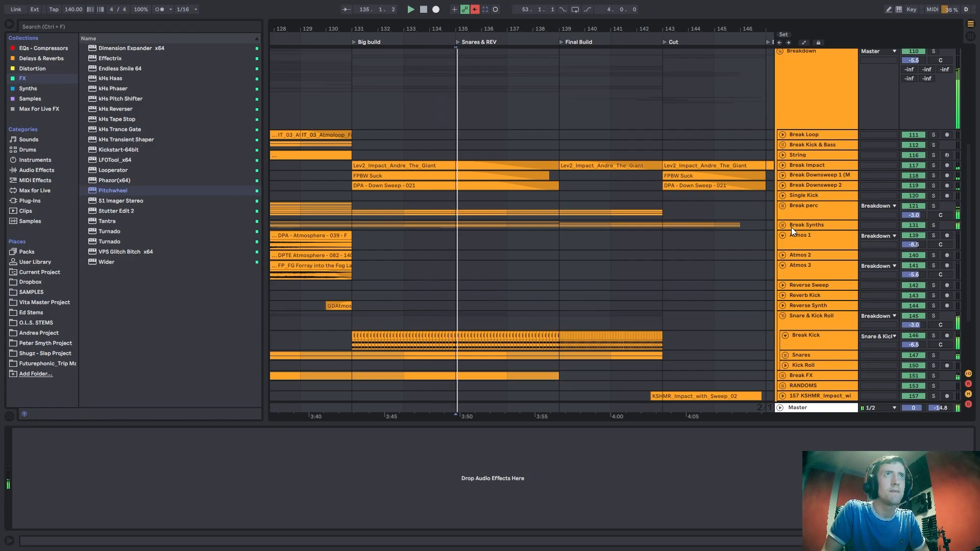
left_click(789, 225)
left_click(782, 205)
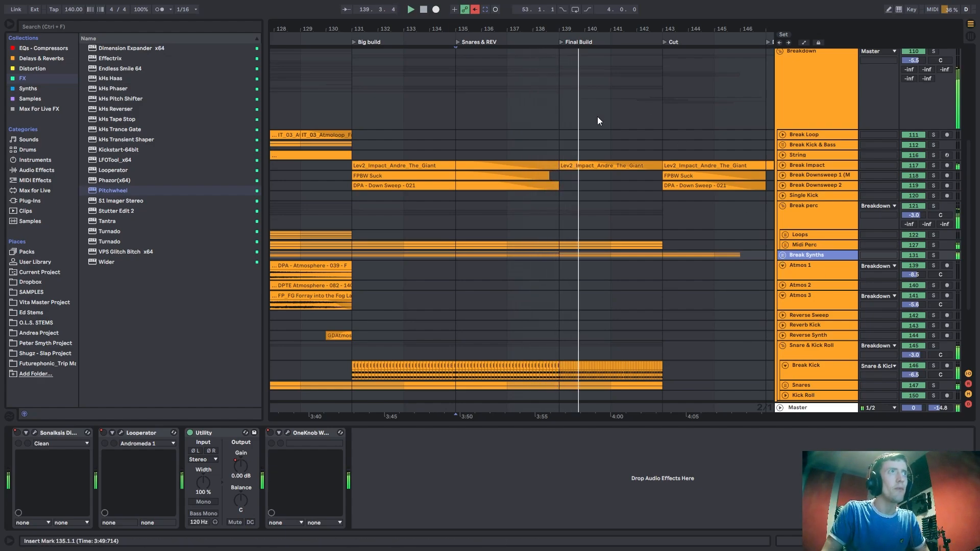
Place the insert marker at bar 139 on the Breakdown group and follow the Final Build's lower tracks into the Cut.
left_click(582, 59)
left_click_drag(590, 29, 482, 26)
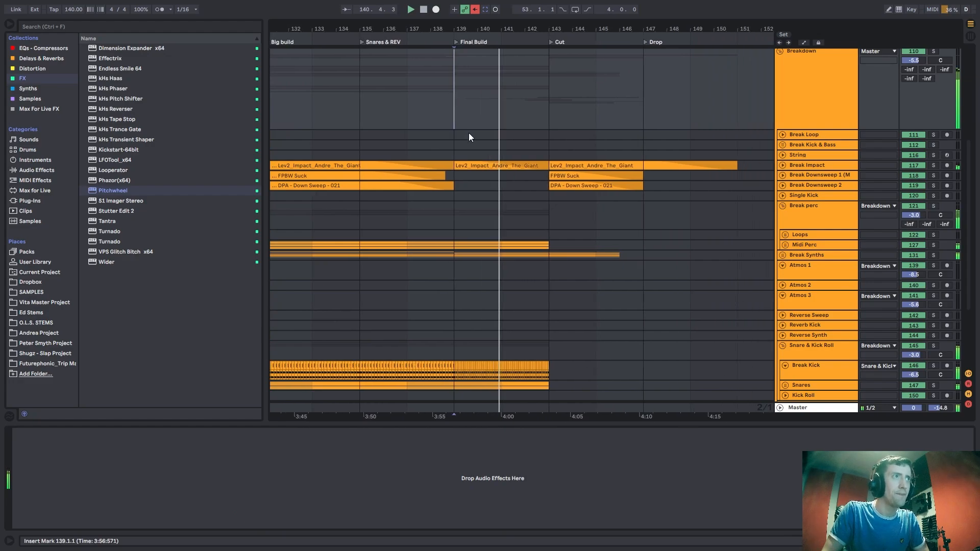
left_click(469, 134)
scroll(477, 172, "down", 3)
scroll(460, 207, "down", 2)
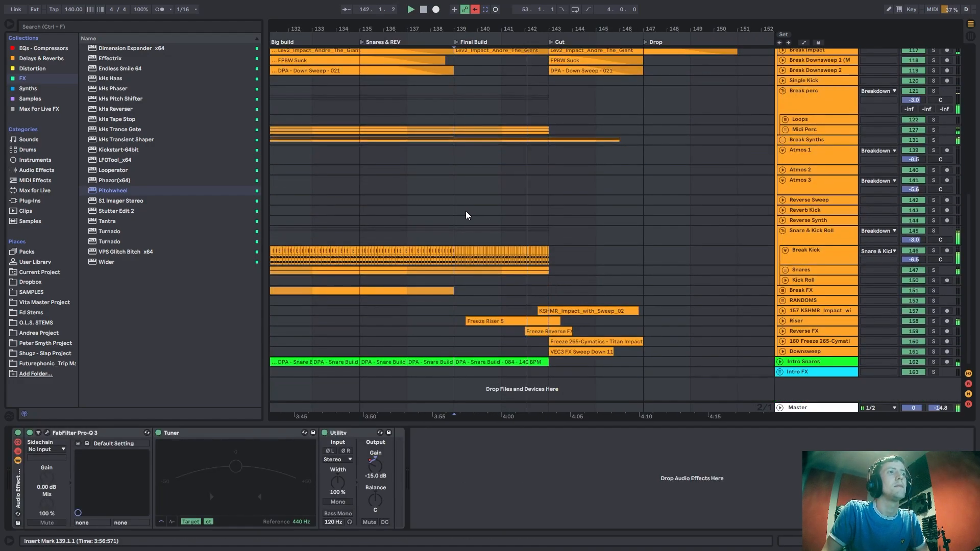
left_click_drag(551, 29, 549, 57)
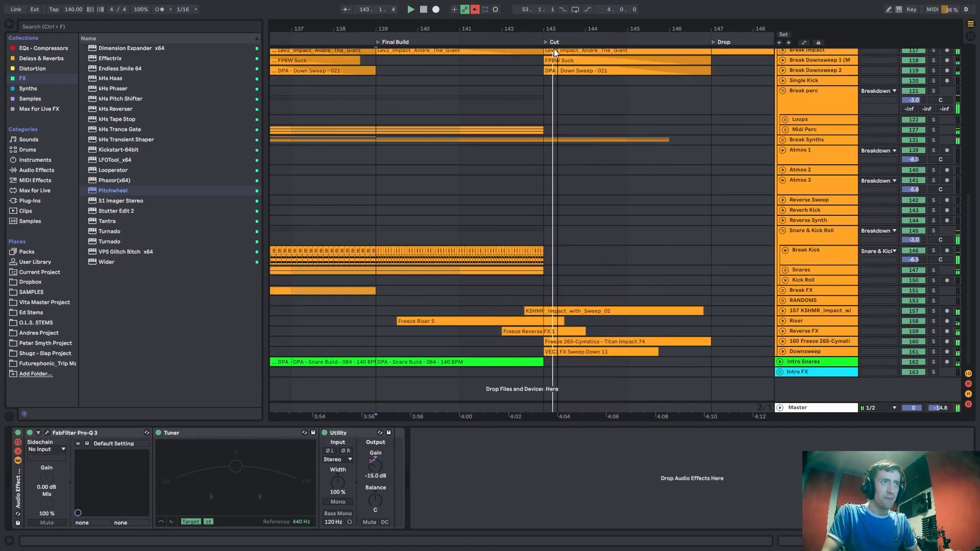
Highlight bars 139 to 143 on the Snare & Kick Roll group, then solo Break Synths and play from bar 139.
left_click_drag(371, 233, 512, 236)
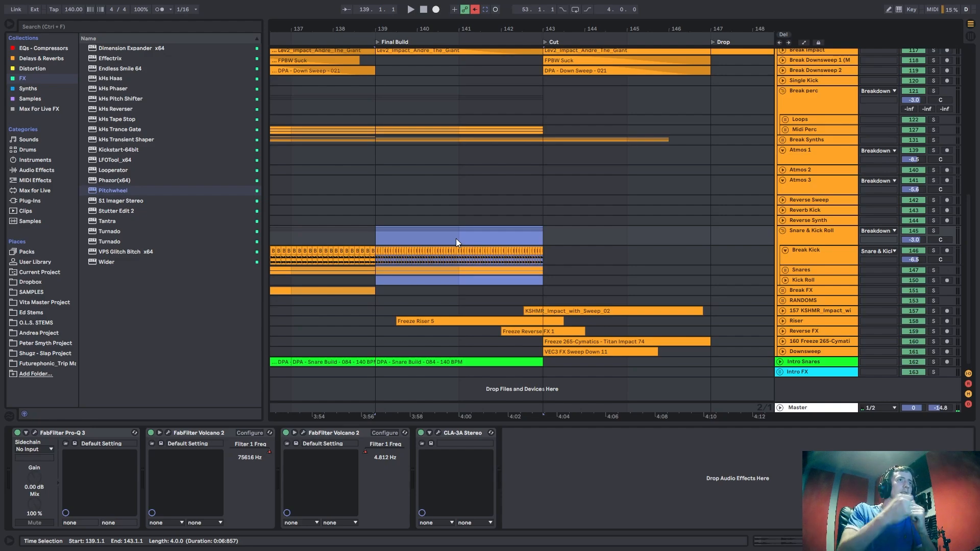
left_click(380, 130)
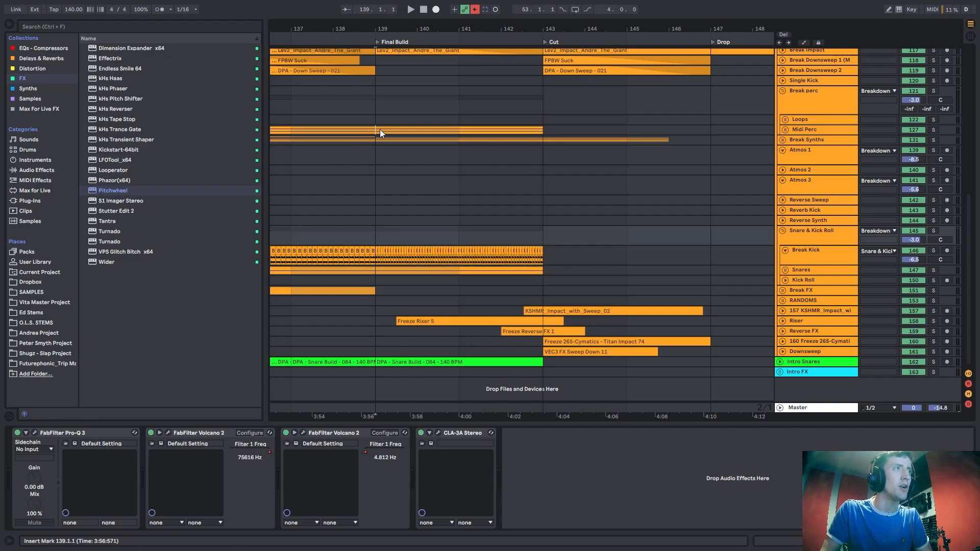
key("space")
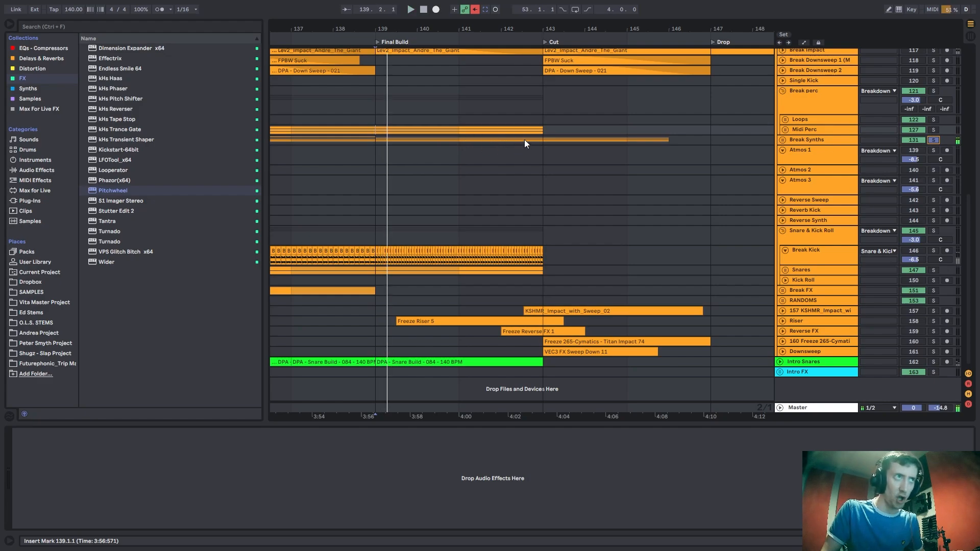
Highlight bars 143 to 147 on the Kick Roll track, then place the insert marker at the Riser clip's start.
left_click(543, 294)
left_click_drag(544, 281, 709, 280)
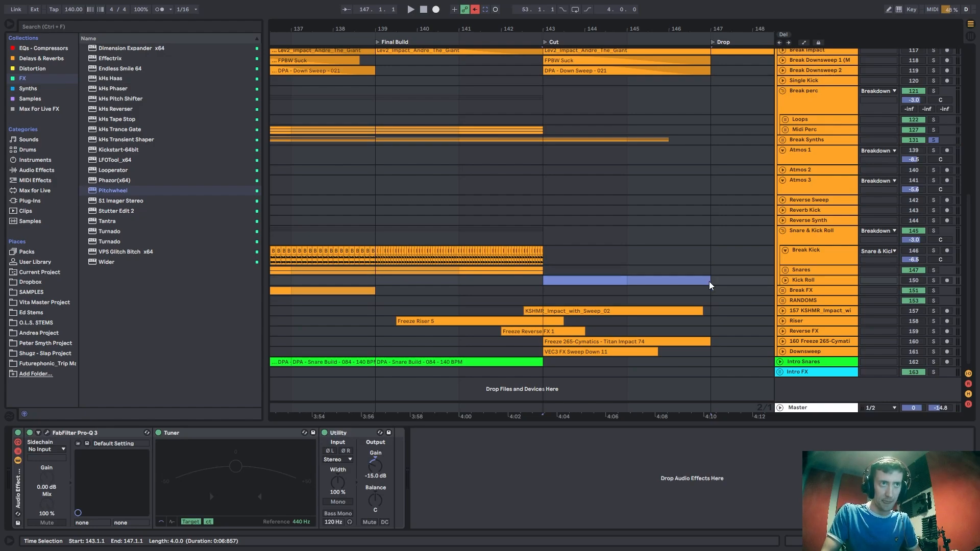
left_click(709, 280)
left_click(424, 321)
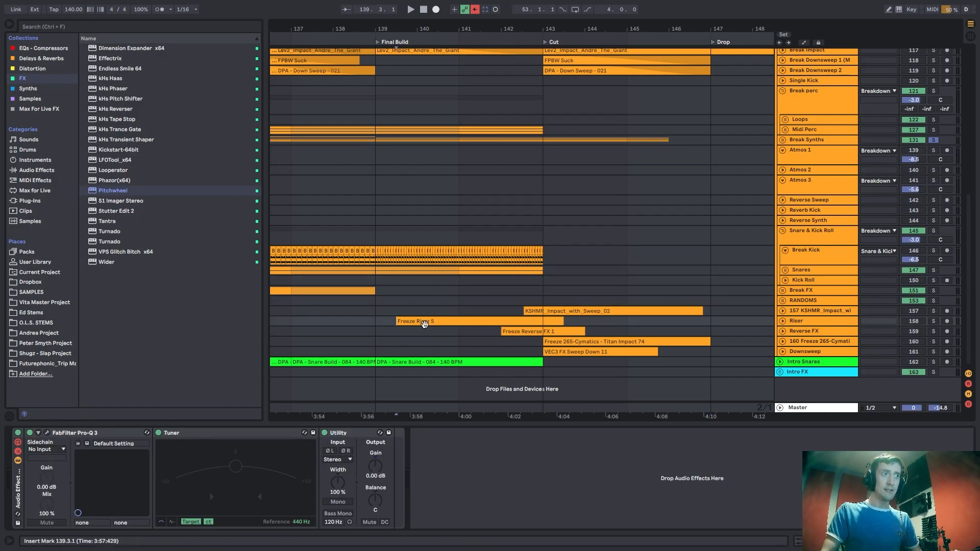
Solo the KSHMR Impact, Riser, Reverse FX, Freeze 265 impact and Downsweep tracks together.
scroll(537, 216, "up", 10)
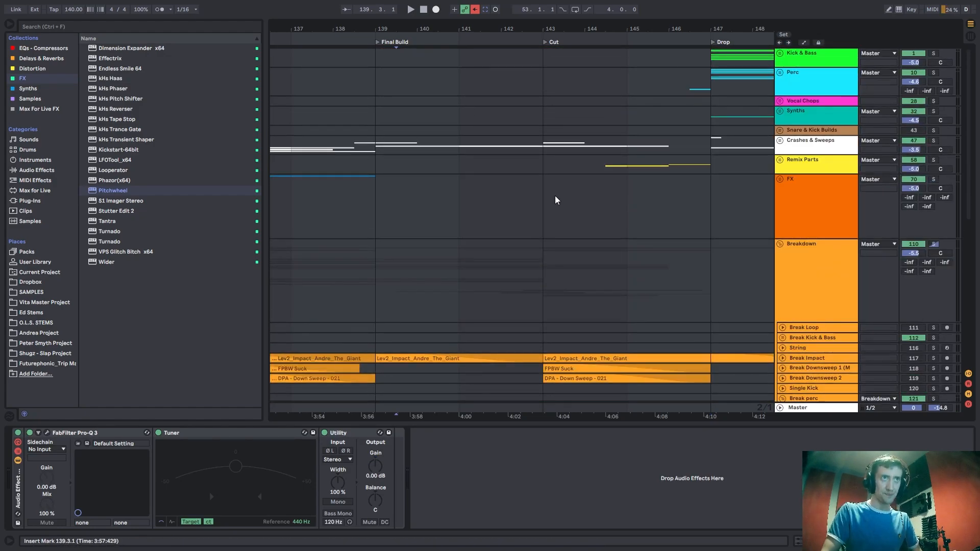
scroll(541, 224, "down", 2)
scroll(541, 223, "down", 8)
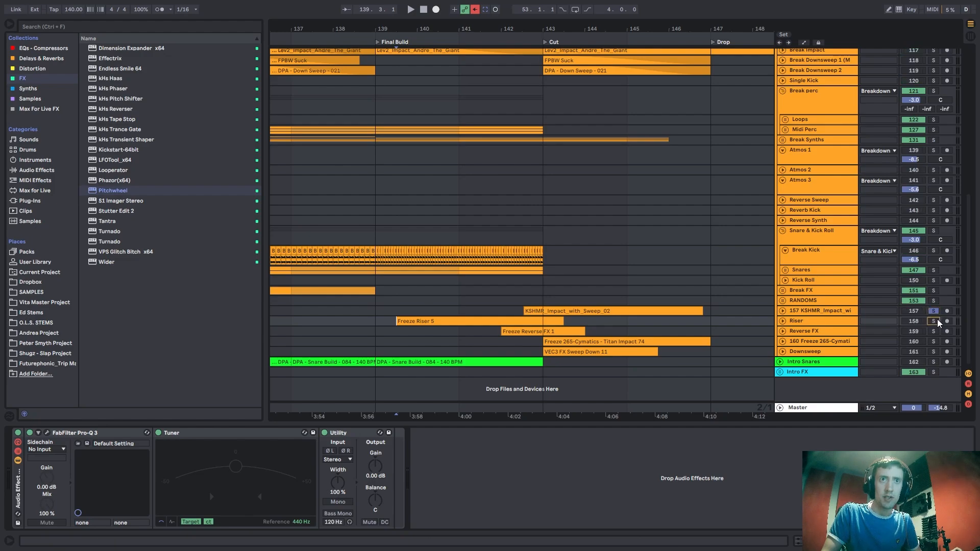
left_click(933, 352)
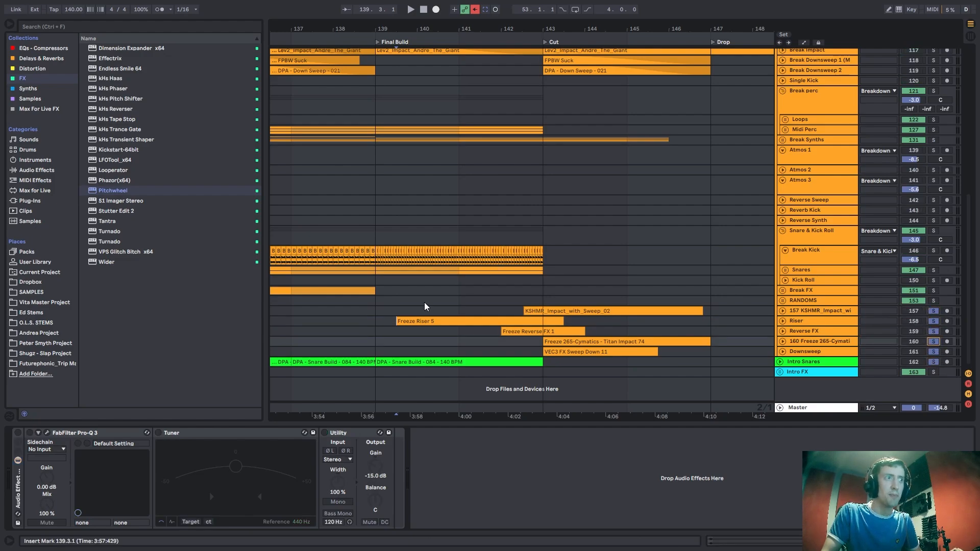
Place the insert marker at bar 141 on the Break FX group and play the soloed effects through the Cut.
left_click_drag(376, 309, 502, 307)
left_click(556, 301)
left_click_drag(735, 292, 633, 291)
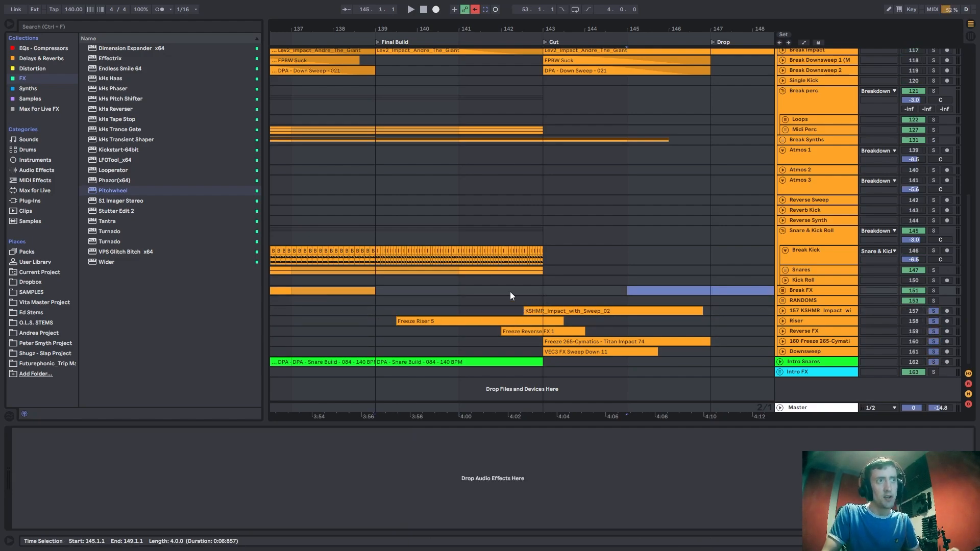
left_click(487, 291)
key("space")
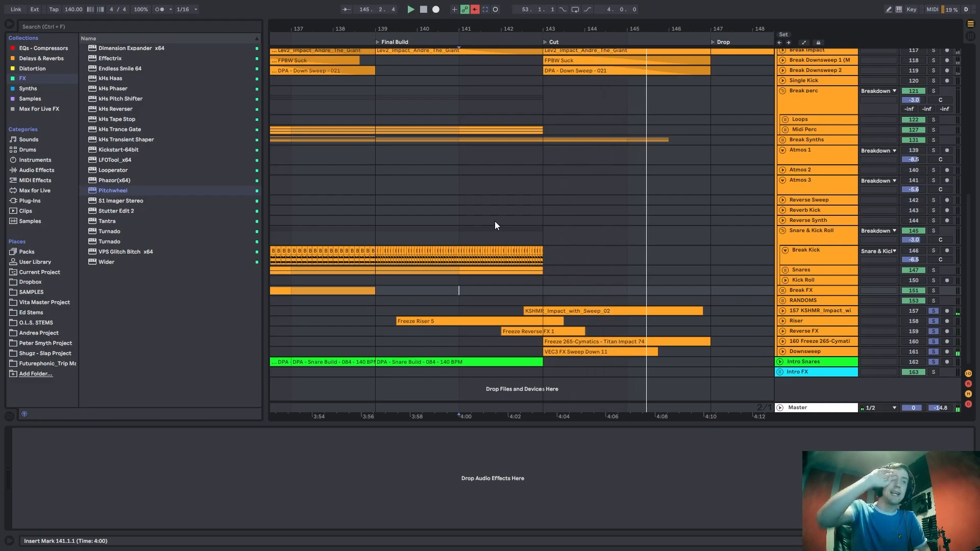
Stop playback, solo the Break Synths group, and check its device settings at bars 143 and 147.
scroll(502, 227, "up", 3)
left_click(529, 168)
key("space")
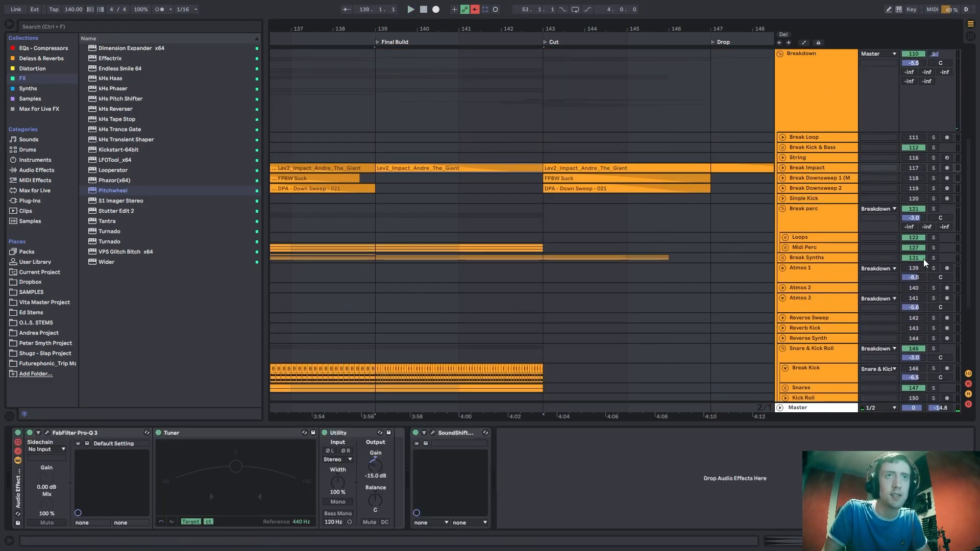
left_click(803, 257)
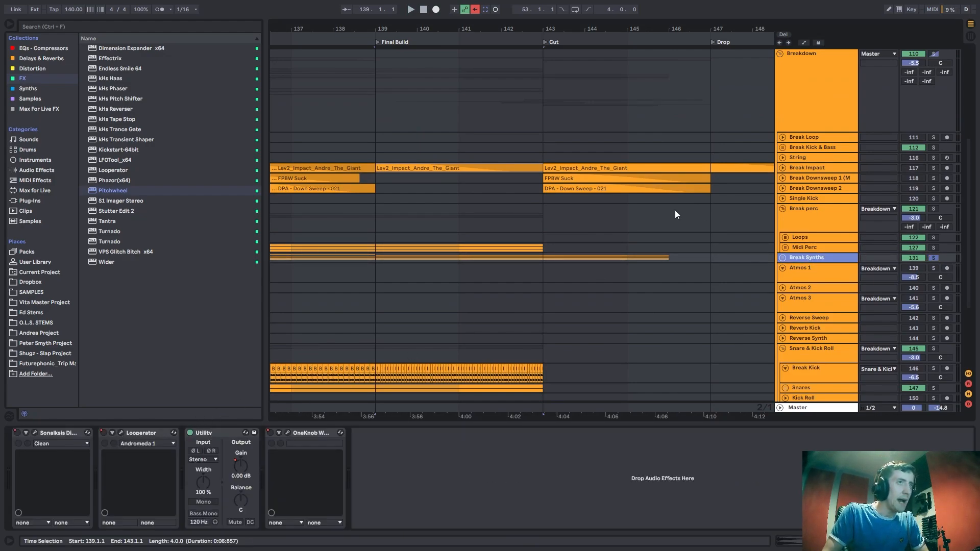
left_click(555, 254)
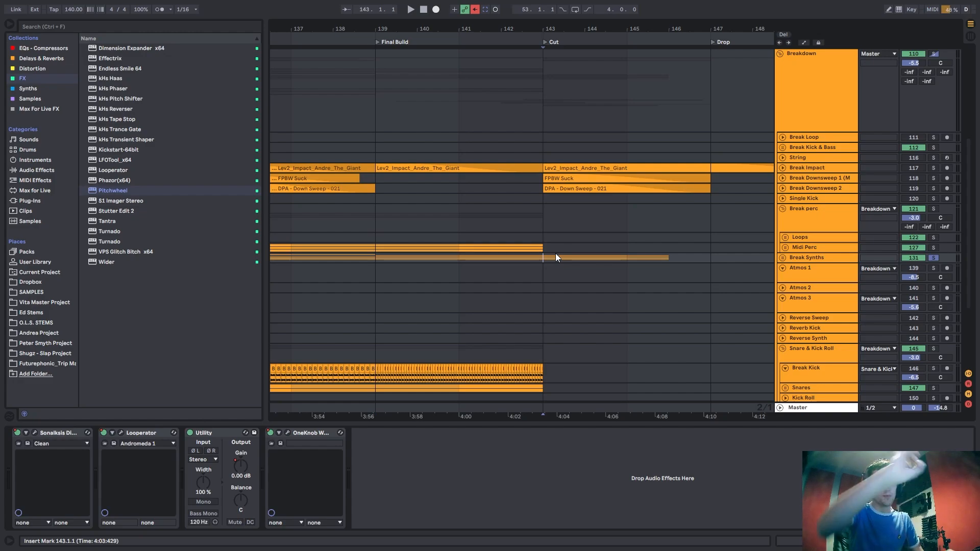
left_click(690, 258)
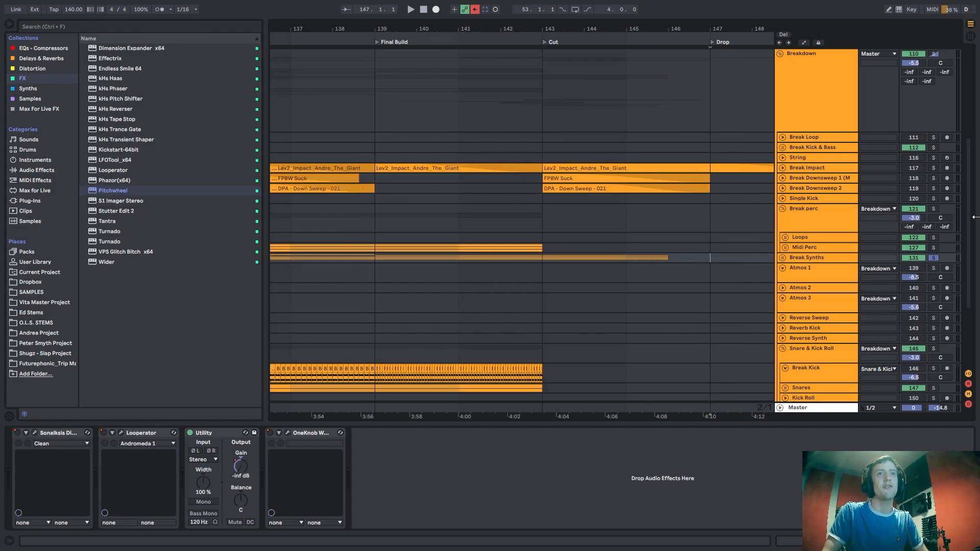
Unsolo Break Synths, move the insert marker on the Breakdown group from bar 143 to bar 147, and play.
scroll(568, 129, "up", 1)
left_click(567, 129)
left_click(934, 279)
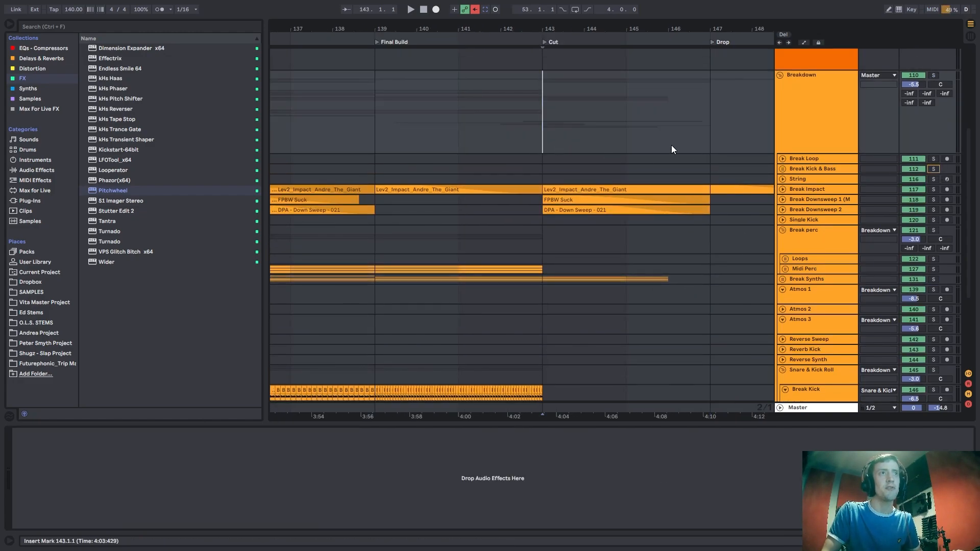
left_click(671, 141)
key("space")
Play the end of the Cut from bar 146 on the Breakdown group, leading into the Drop.
scroll(672, 139, "up", 2)
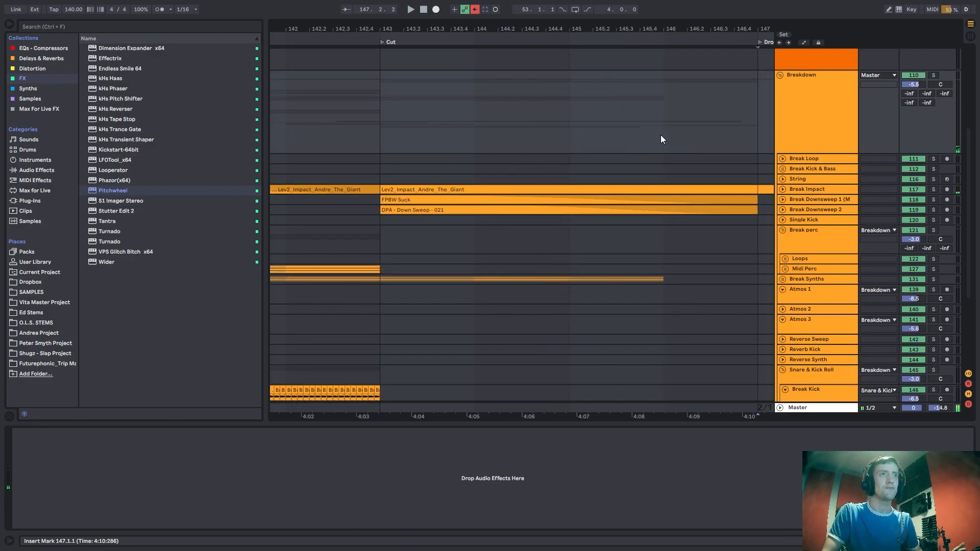
right_click(662, 136)
left_click(763, 189)
key("space")
key("space")
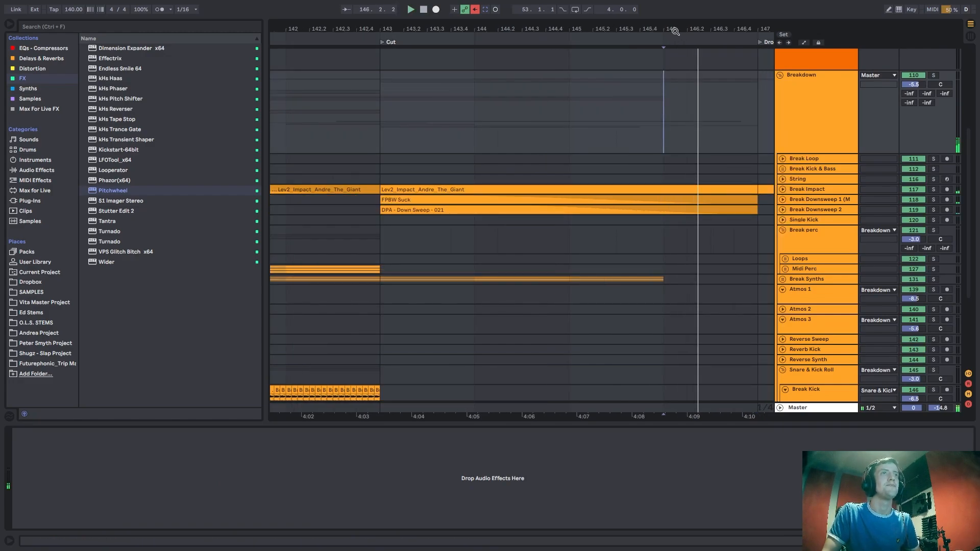
left_click_drag(673, 30, 597, 6)
key("space")
Place the insert marker at bar 141 on the Break Synths group, solo it, and play it.
left_click(376, 280)
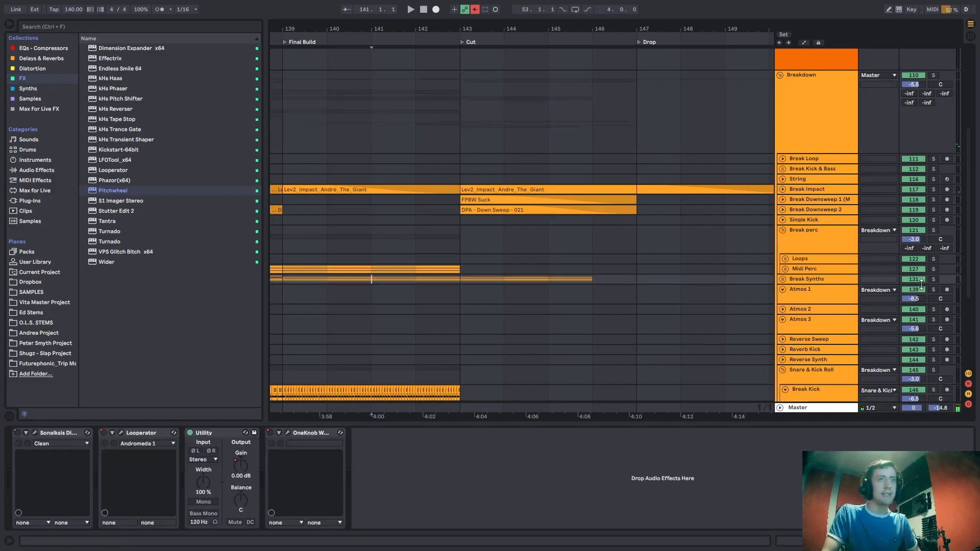
left_click(937, 278)
key("space")
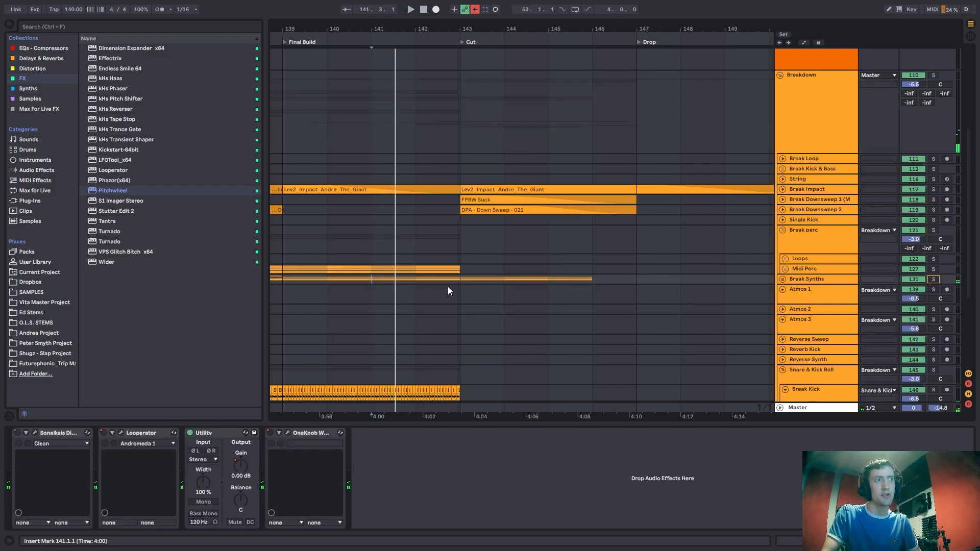
Play the Break Synths group from bar 142 and open its Sonalksis Digital Grimebox plug-in.
left_click(416, 280)
key("space")
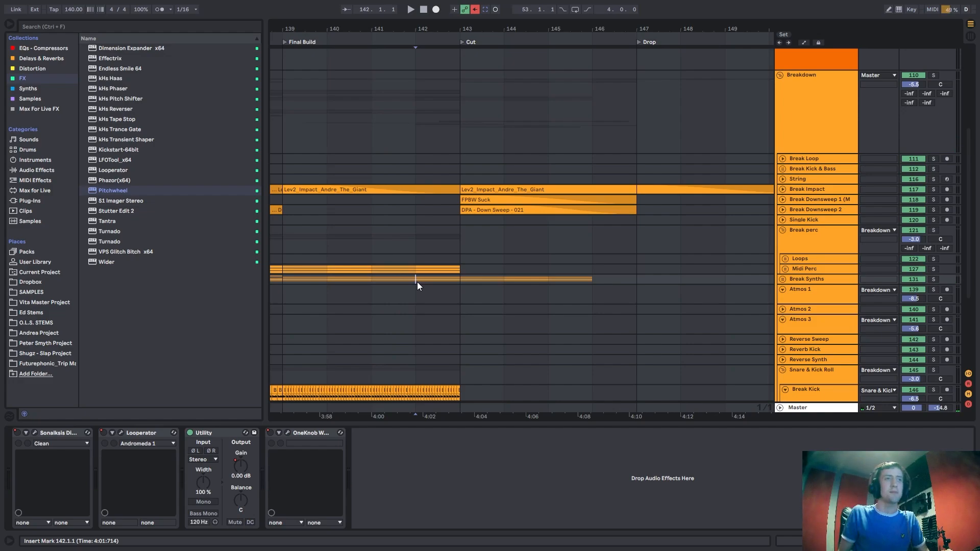
left_click(35, 433)
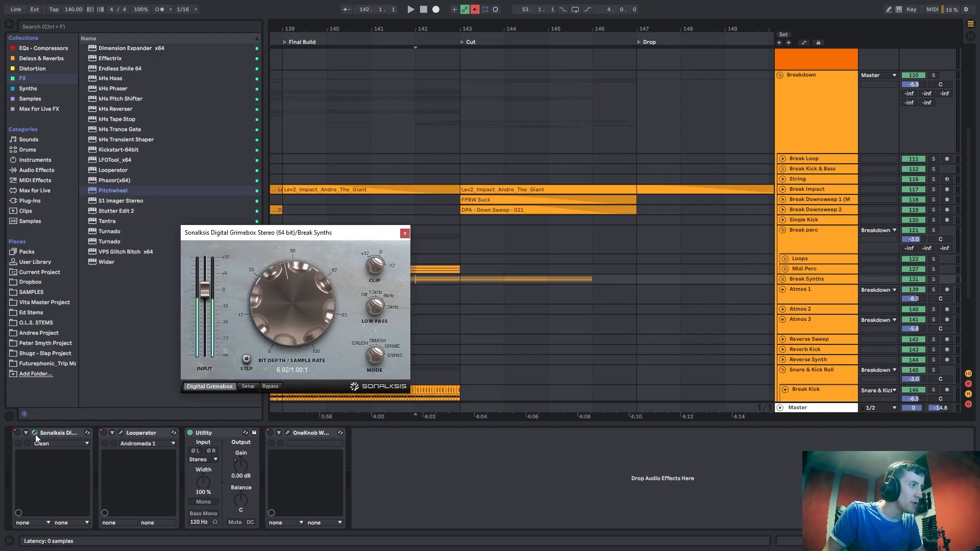
Play from bar 142 with the Digital Grimebox window open, toggling solo on the Break perc group.
left_click(933, 230)
left_click_drag(297, 292, 302, 313)
key("space")
left_click(936, 231)
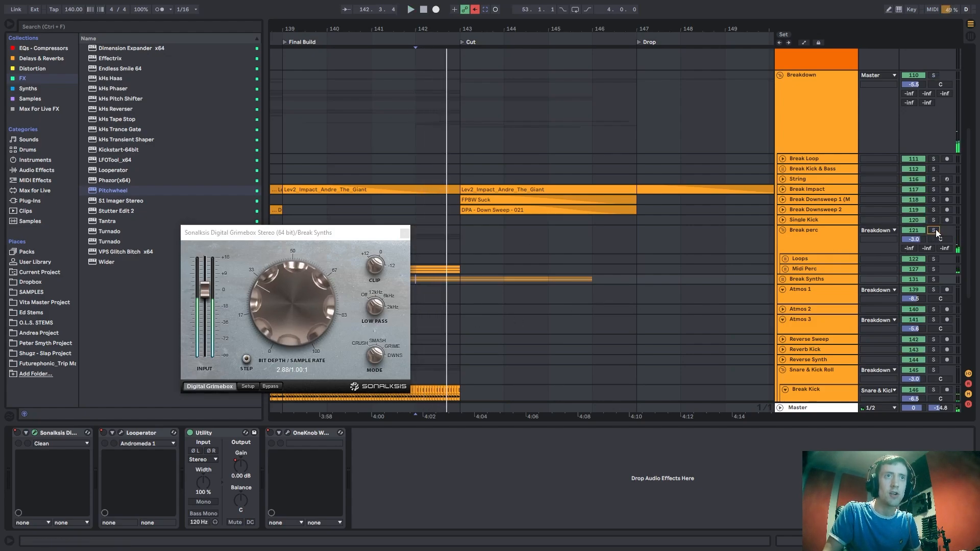
Solo the Break Synths group and watch the Digital Grimebox bit depth control while replaying from bar 142.
scroll(861, 239, "down", 4)
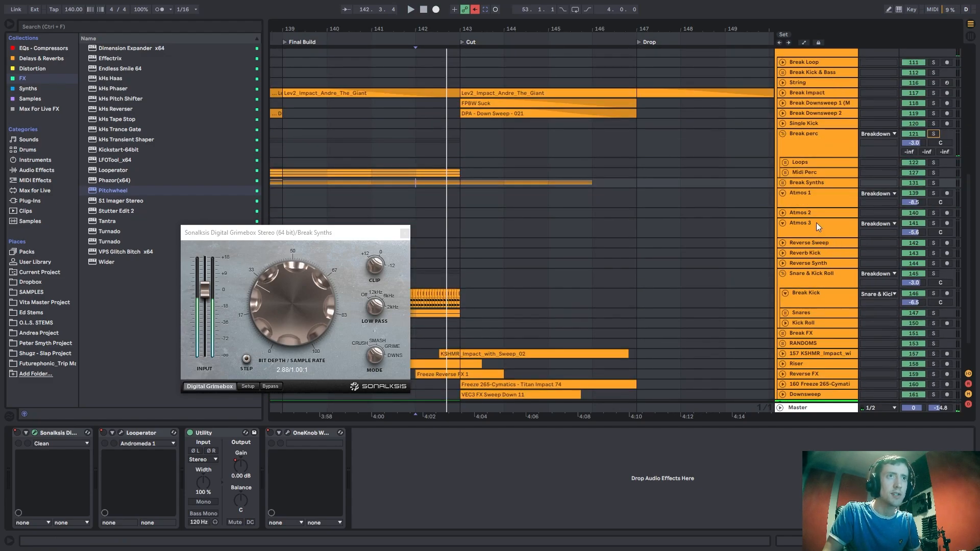
left_click(933, 182)
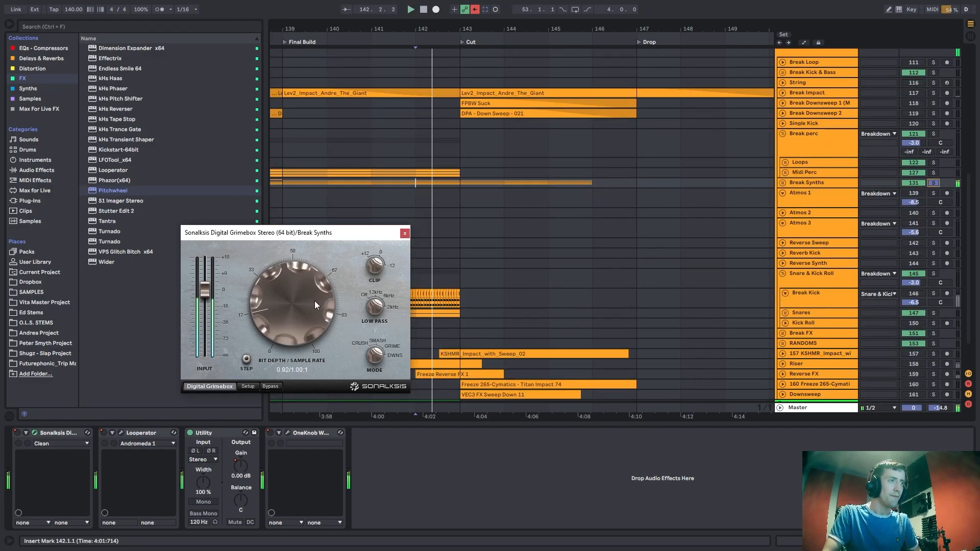
mouse_move(314, 301)
left_mouse_down()
mouse_move(313, 317)
mouse_move(296, 319)
mouse_move(307, 305)
mouse_move(308, 314)
left_mouse_up()
left_click(16, 433)
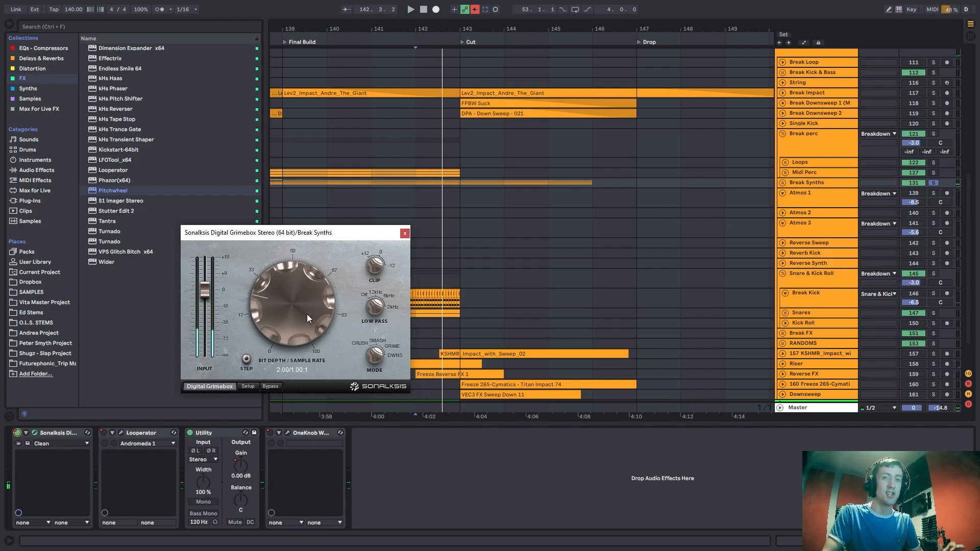
left_click_drag(307, 314, 310, 311)
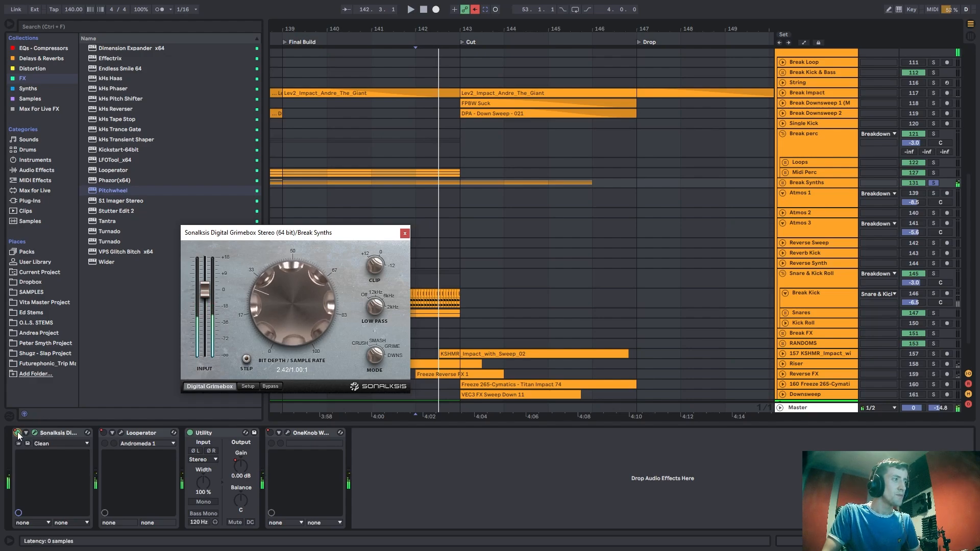
Replay the soloed Break Synths from bar 142 into the Cut and close the Digital Grimebox window.
left_click(474, 10)
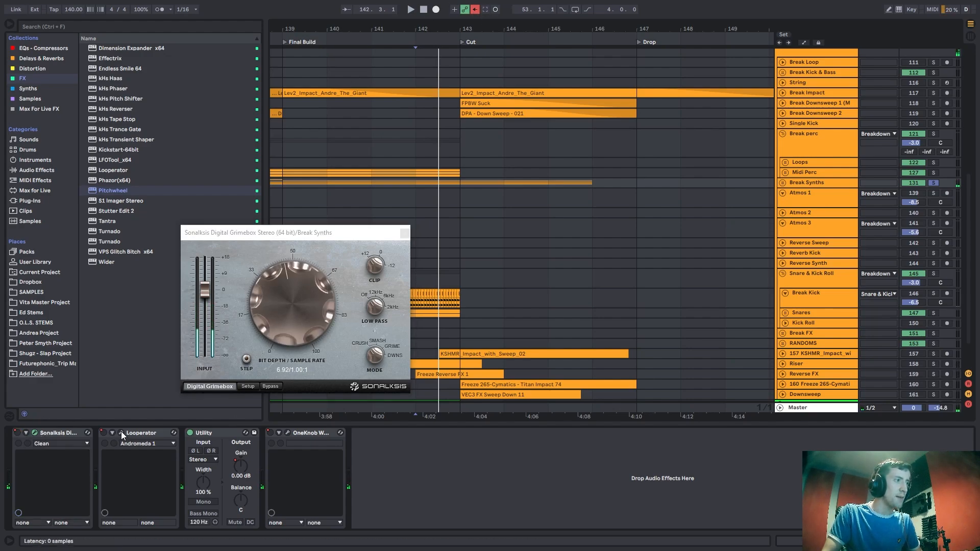
left_click(435, 340)
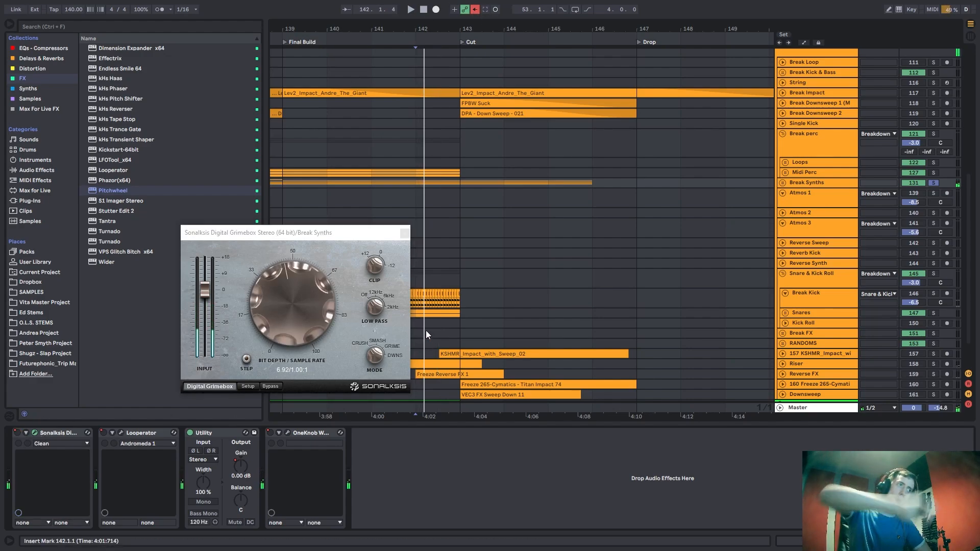
key("space")
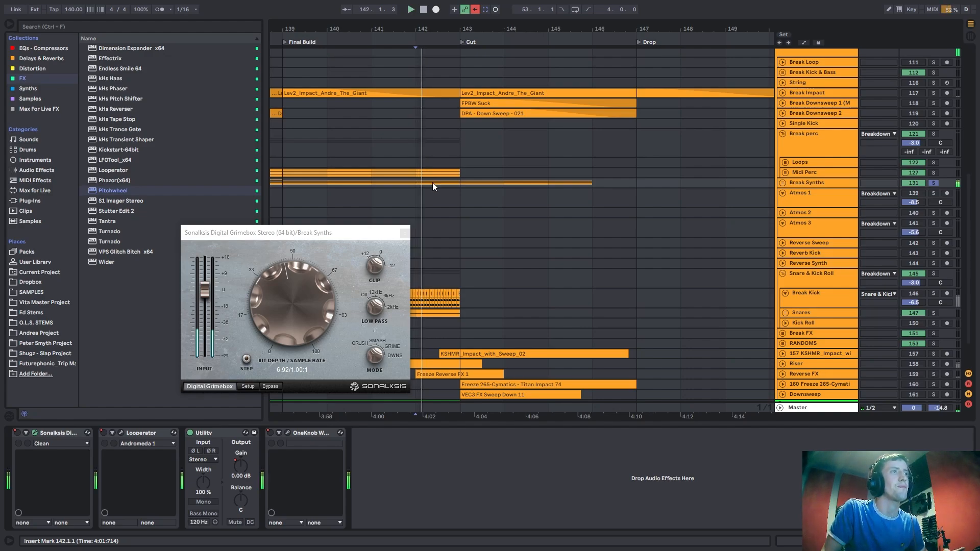
left_click(404, 233)
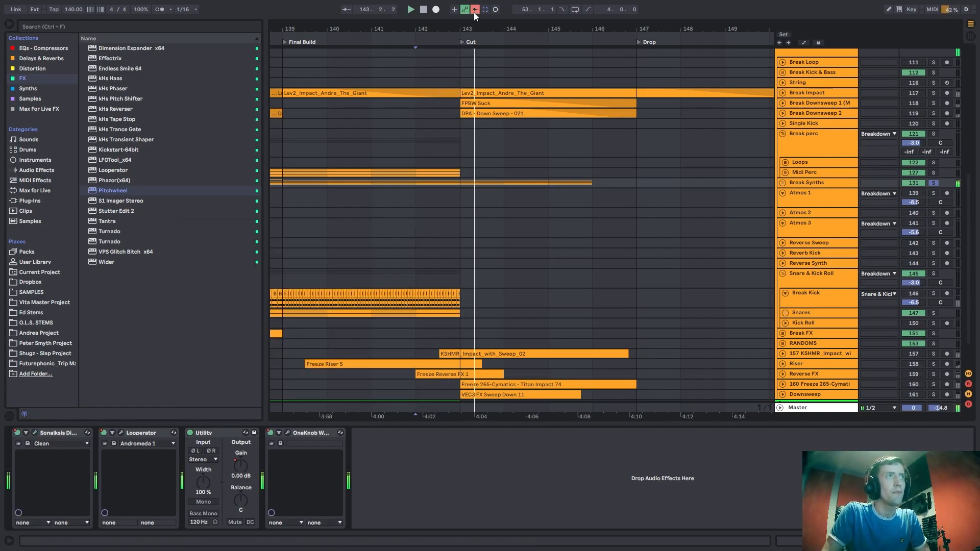
Play the soloed Break Synths from the start of the Final Build at bar 139 through the Cut.
left_click(284, 183)
key("space")
key("space")
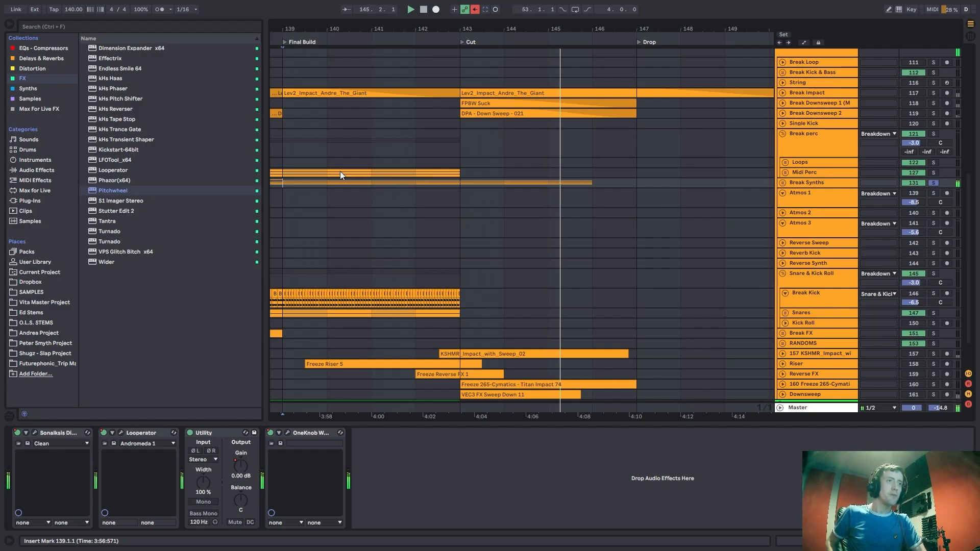
Play Break Synths from bar 146 and check its OneKnob and Utility devices at that point.
left_click(592, 182)
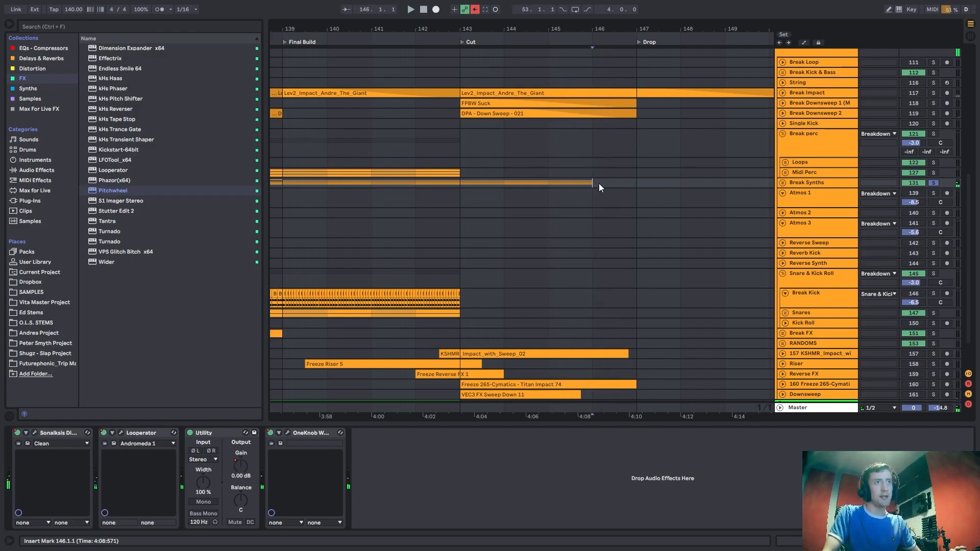
left_click(289, 433)
left_click(289, 432)
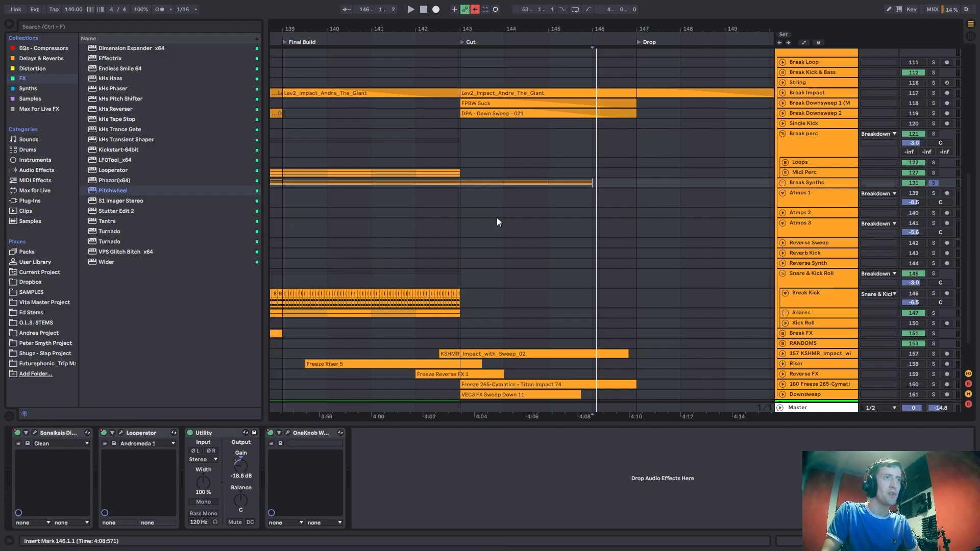
Highlight bars 146–147 and 143–146 on Break Synths, unsolo the group, and place the insert marker at bar 147.
left_click_drag(592, 183, 637, 184)
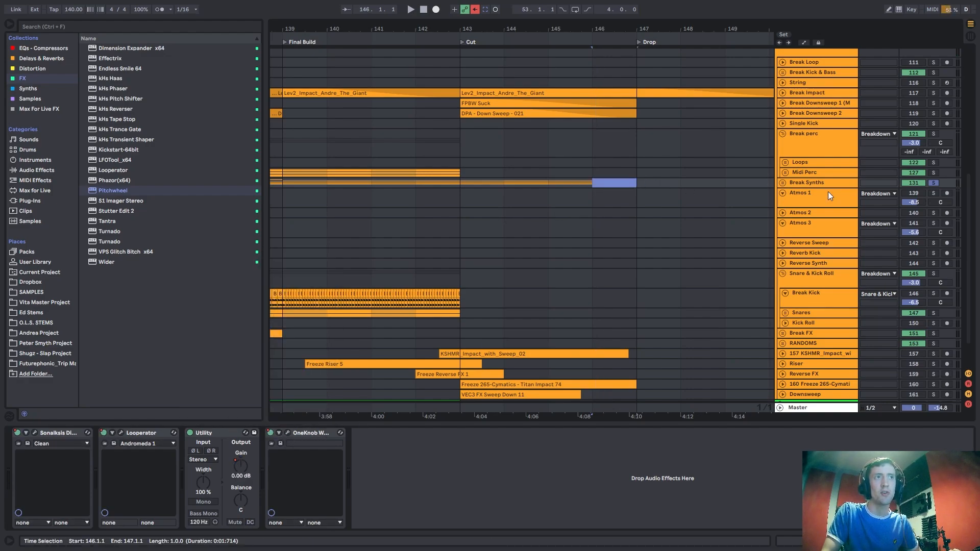
left_click_drag(461, 184, 588, 186)
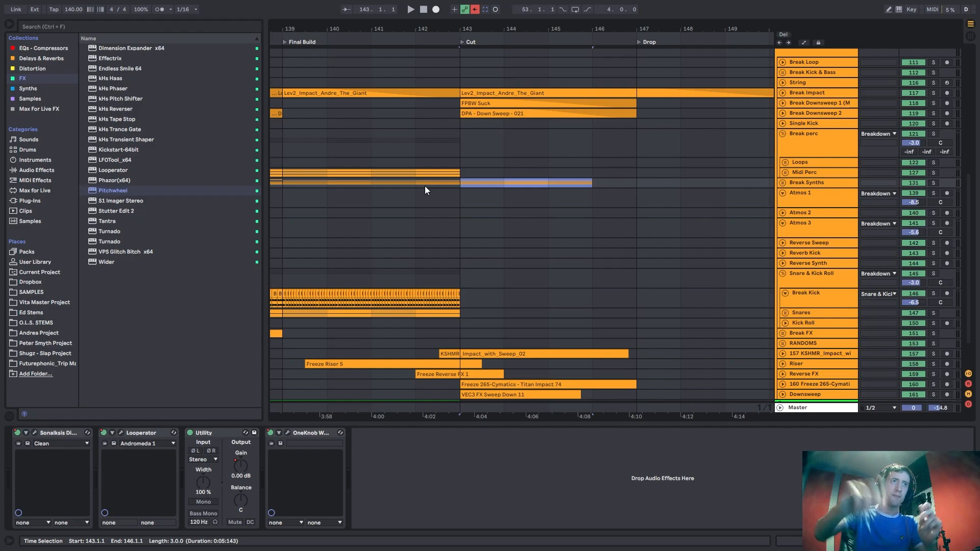
left_click(591, 184)
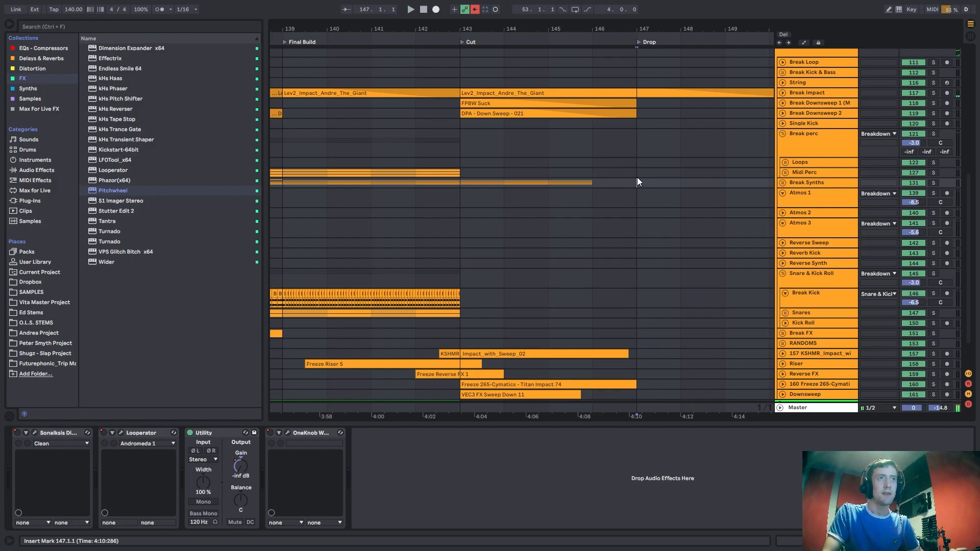
Play all tracks from bar 142 into the Cut, and replay from the Final Build at bar 139.
left_click(426, 146)
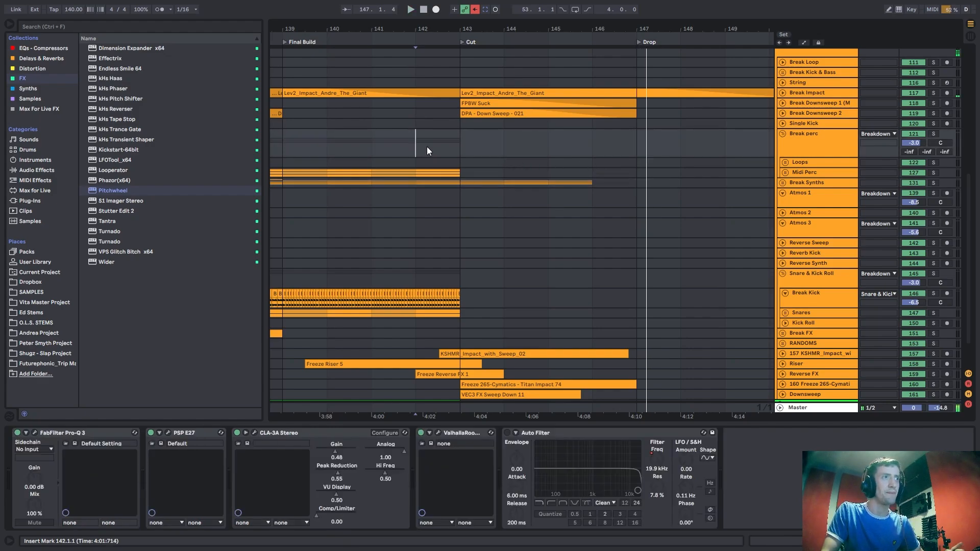
key("space")
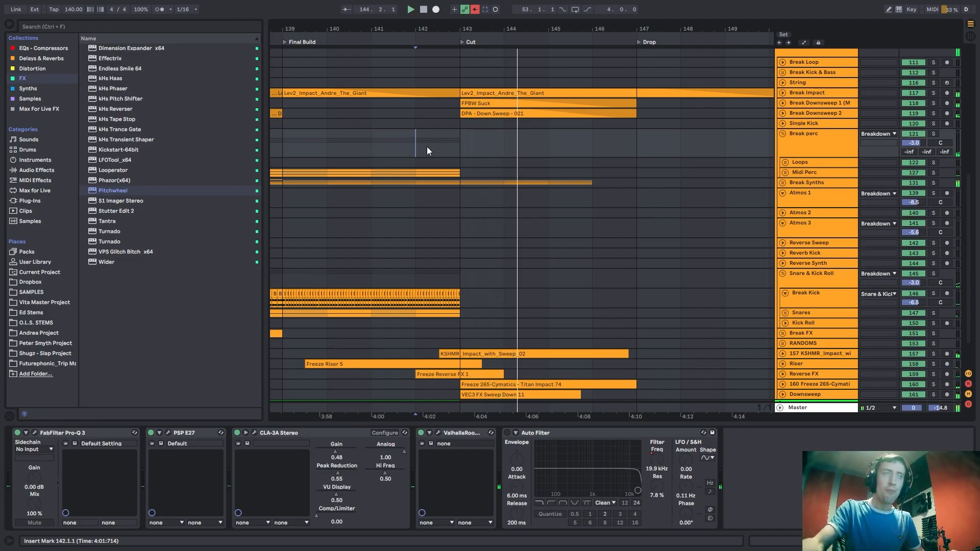
left_click(284, 143)
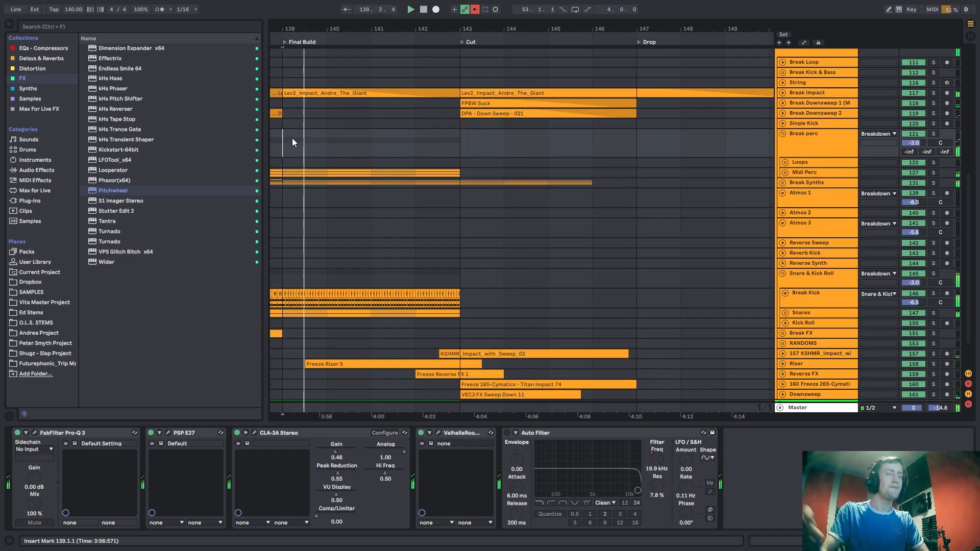
Collapse the Breakdown group and toggle solo on the FX group while the Final Build plays.
scroll(728, 213, "up", 4)
left_click(790, 123)
double_click(791, 119)
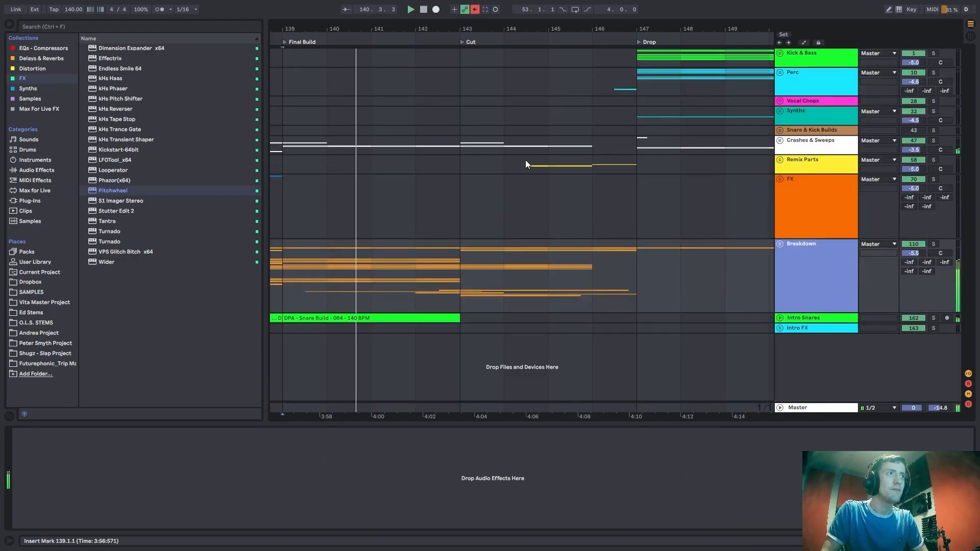
double_click(935, 181)
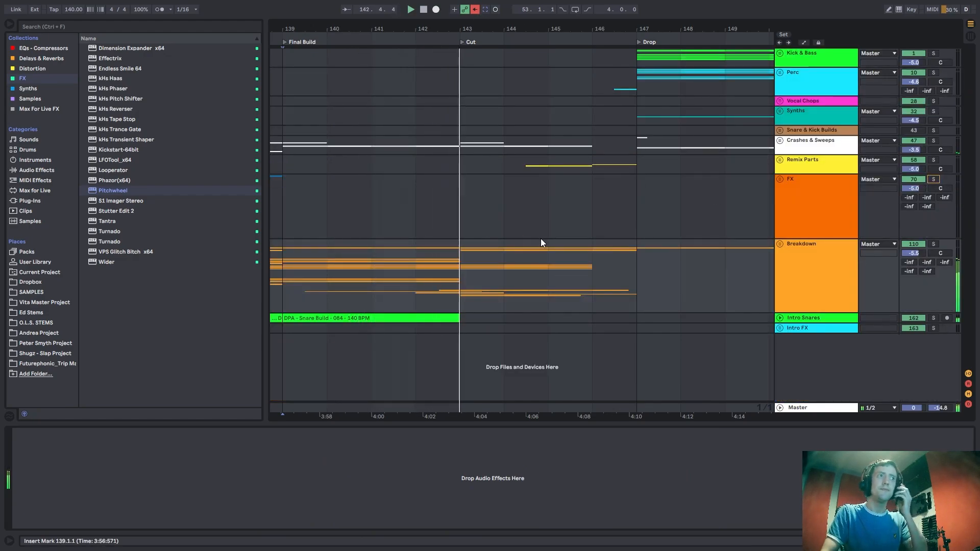
Play the Cut from bar 143, the lead-in from bar 146, and the Drop from bar 147.
left_click(456, 221)
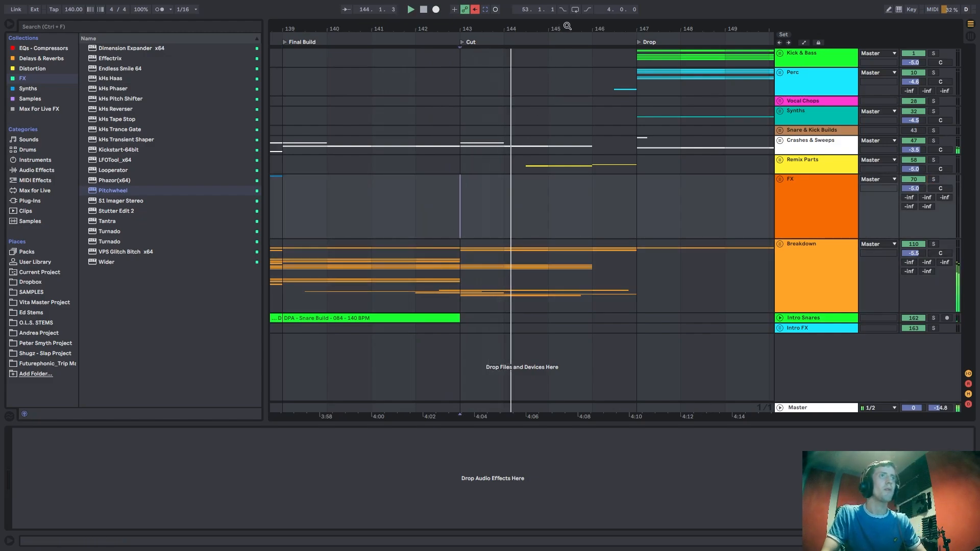
left_click_drag(567, 26, 478, 31)
left_click(512, 120)
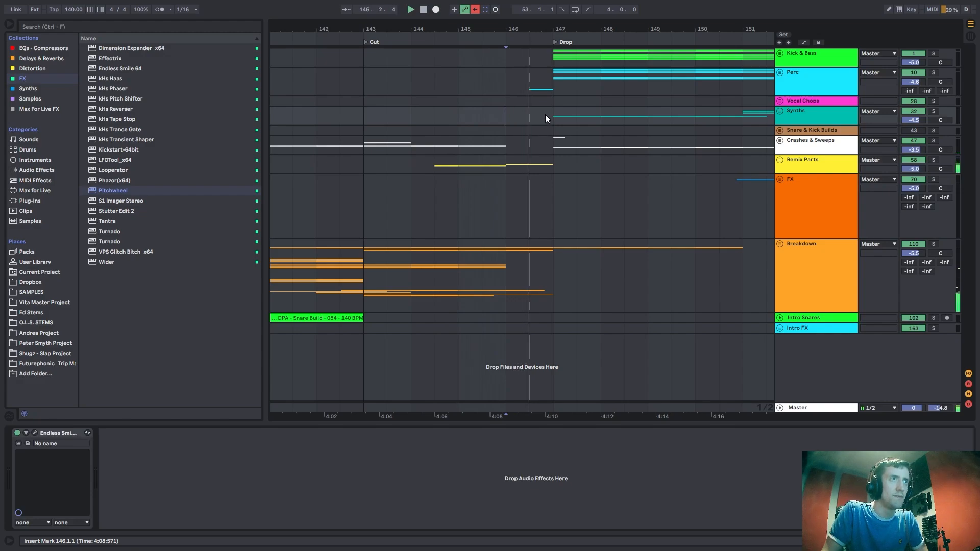
left_click(553, 91)
left_click_drag(610, 27, 462, 34)
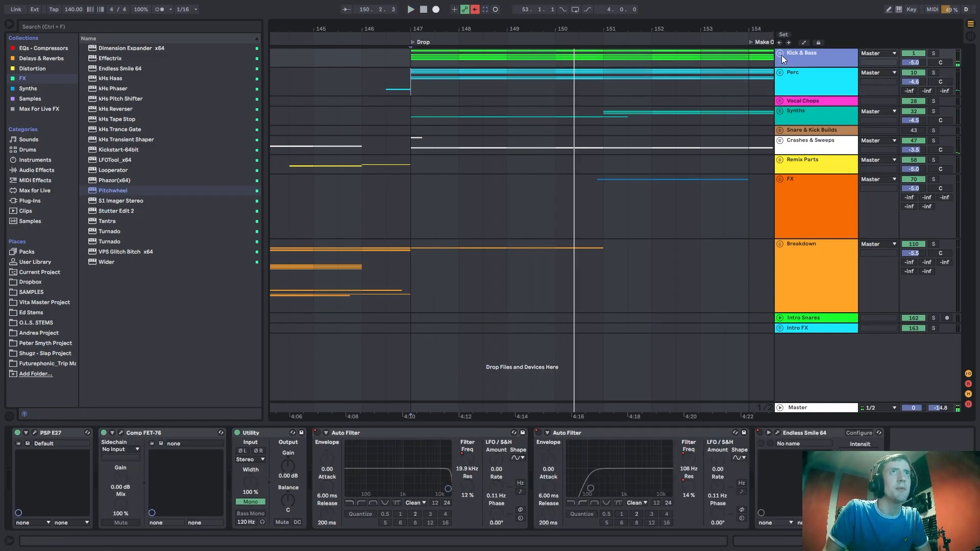
Expand the Kick & Bass group, solo Kick 1, Kick Hat and Bass 1, and place the insert marker at bar 147.
left_click(781, 54)
left_click(814, 83)
left_click(935, 84)
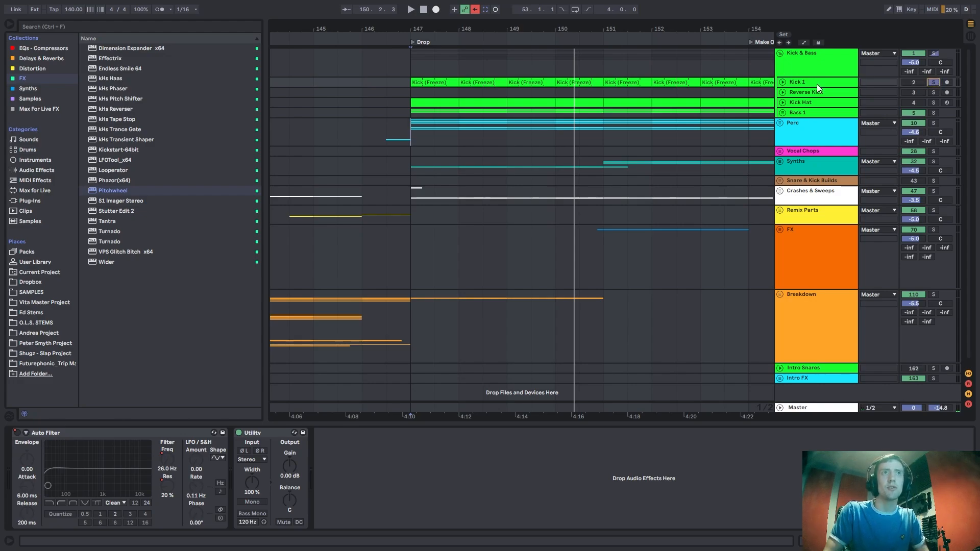
left_click(935, 102)
left_click(824, 110)
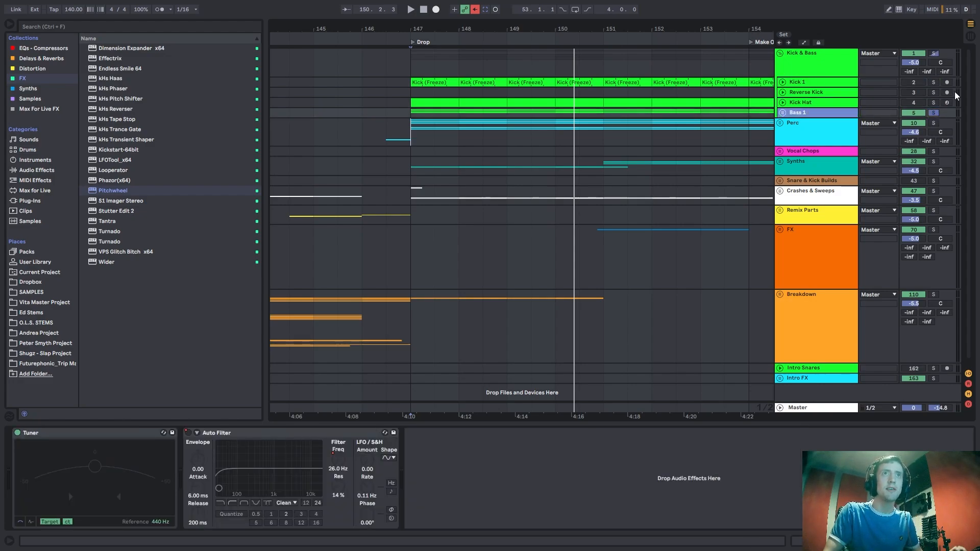
left_click(933, 104)
left_click(409, 93)
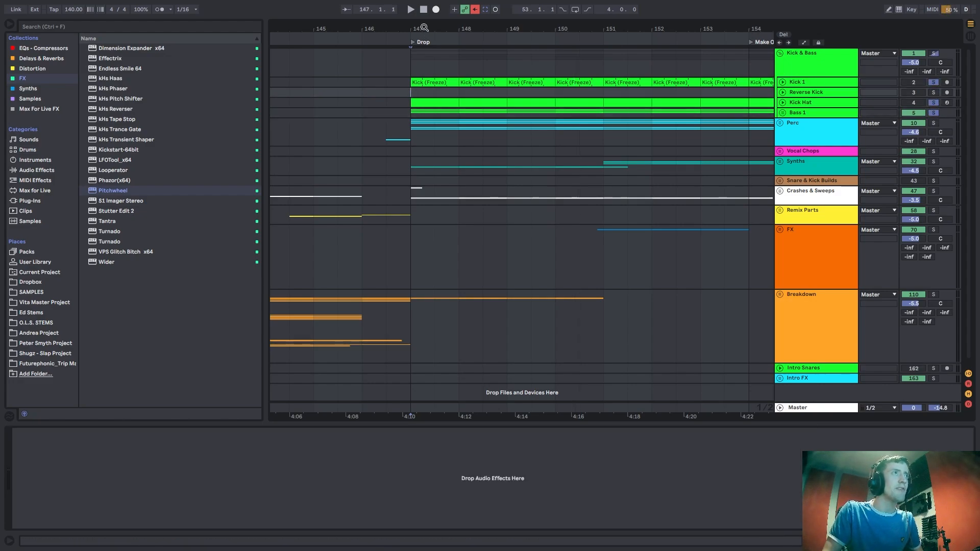
Inspect the Kick Hat track, fold it again, and expand the Bass 1 group and its Bass subgroup.
key("plus")
left_click(798, 71)
left_click(783, 103)
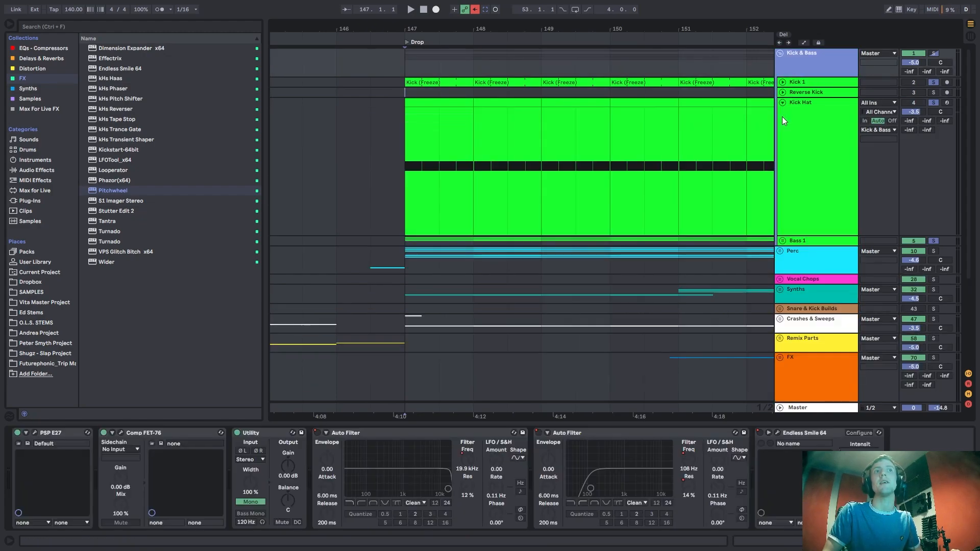
left_click(789, 106)
left_click(783, 103)
left_click(783, 112)
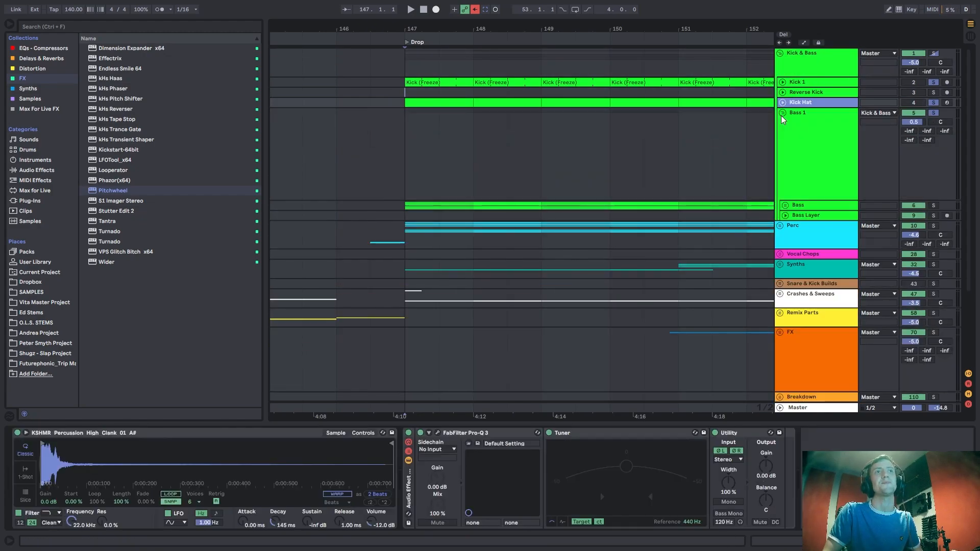
left_click(785, 205)
left_click(406, 216)
scroll(404, 194, "down", 10)
Solo the whole Kick & Bass group, play it from bars 17 and 33, and return the insert marker to bar 147.
left_click(311, 131)
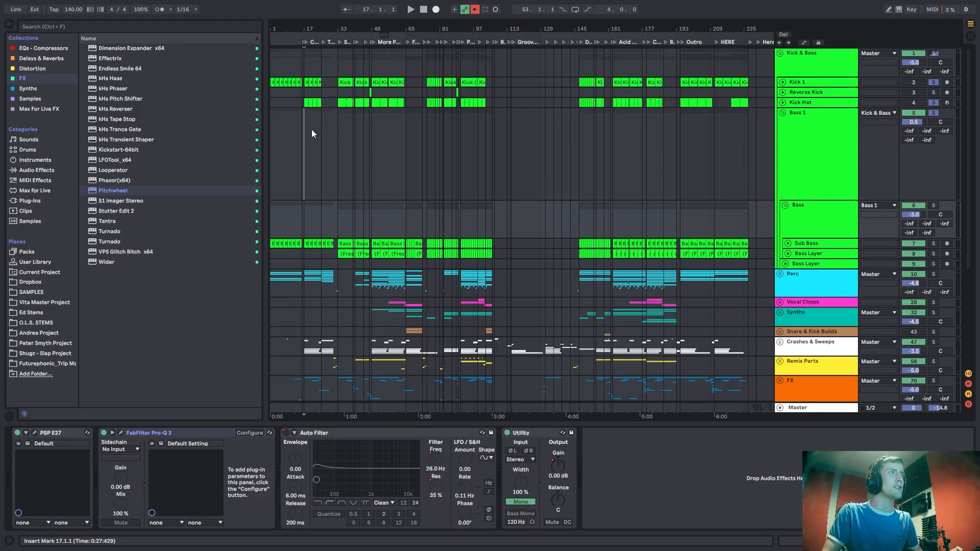
key("space")
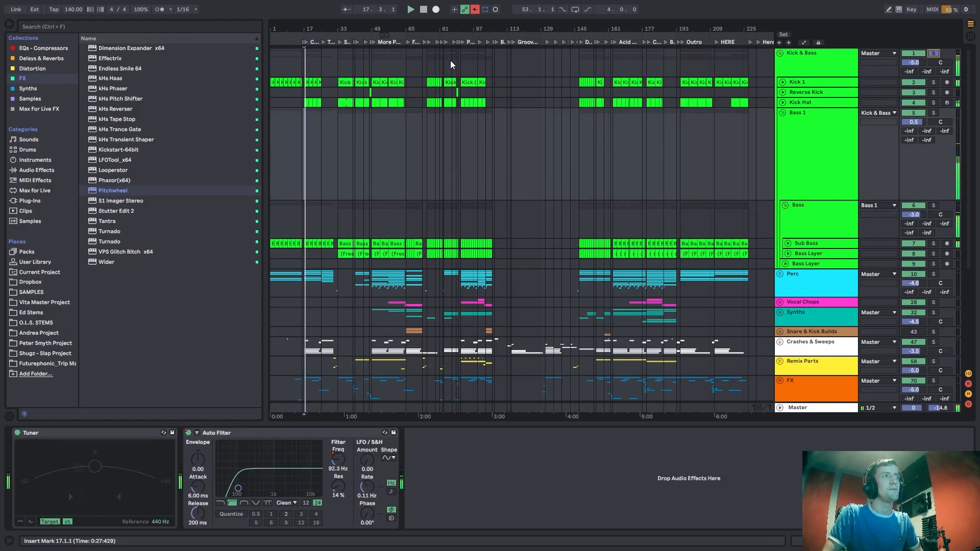
left_click(340, 64)
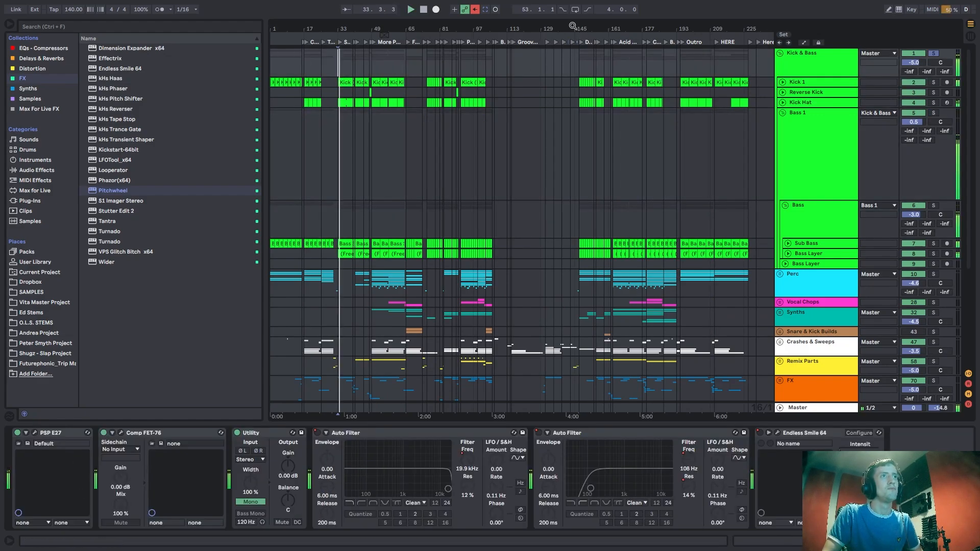
left_click_drag(573, 25, 559, 59)
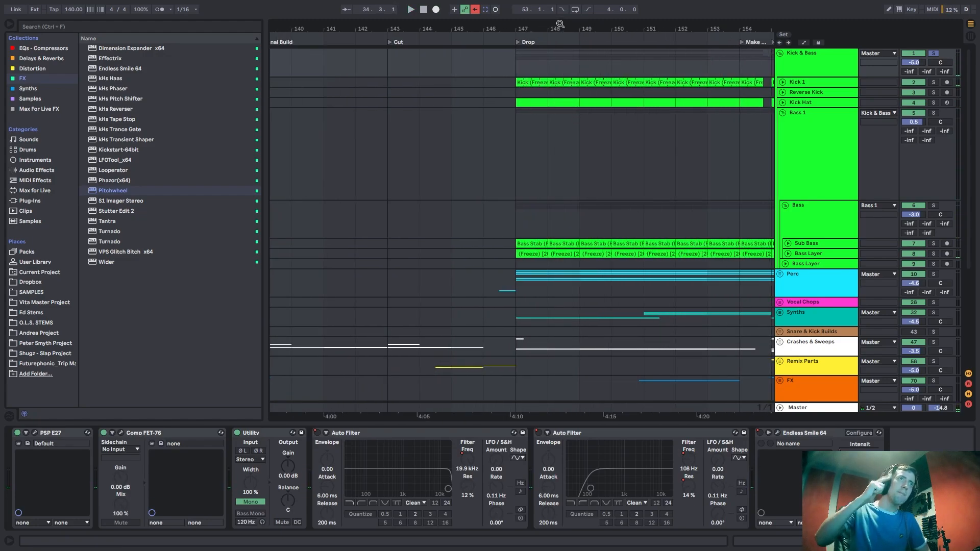
left_click(524, 164)
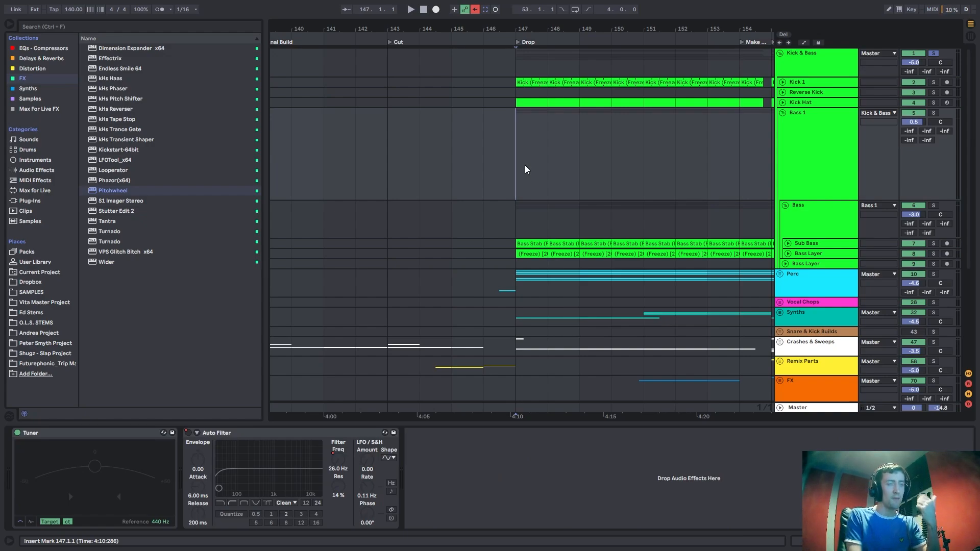
Play the soloed Kick & Bass group from bar 147, clear its solo, and move the insert marker to bar 143.
key("space")
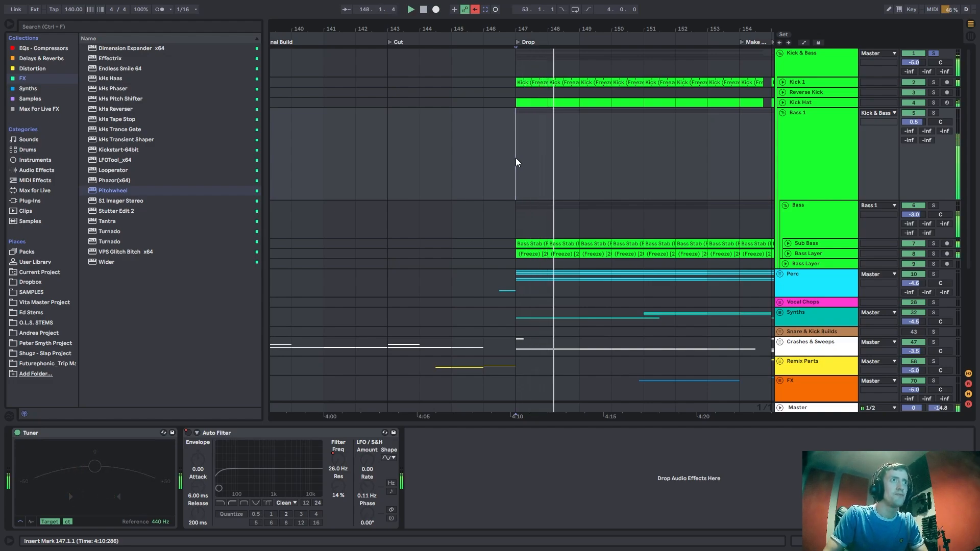
key("space")
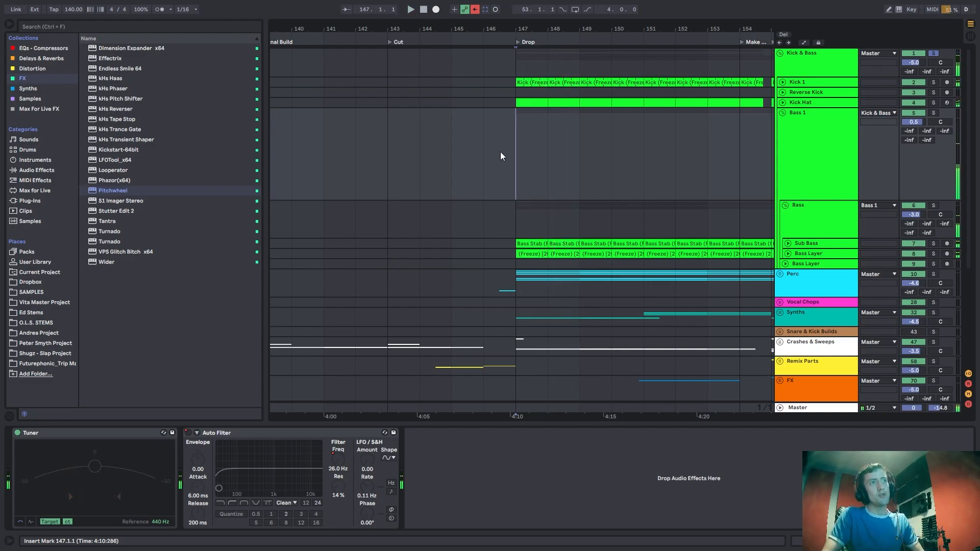
left_click(388, 168)
double_click(933, 113)
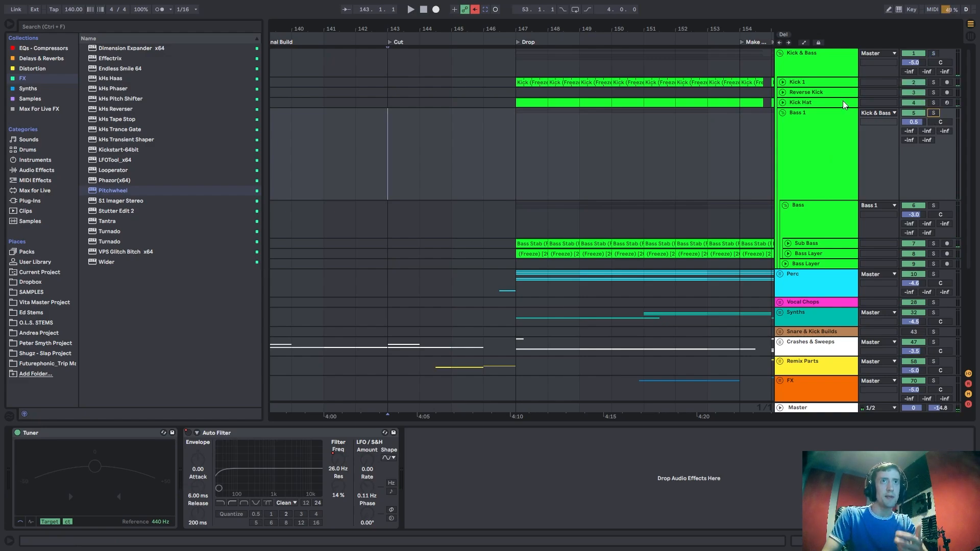
Play the lead-in from bar 146, and audition the soloed Perc group in the Drop from bar 147.
left_click(460, 117)
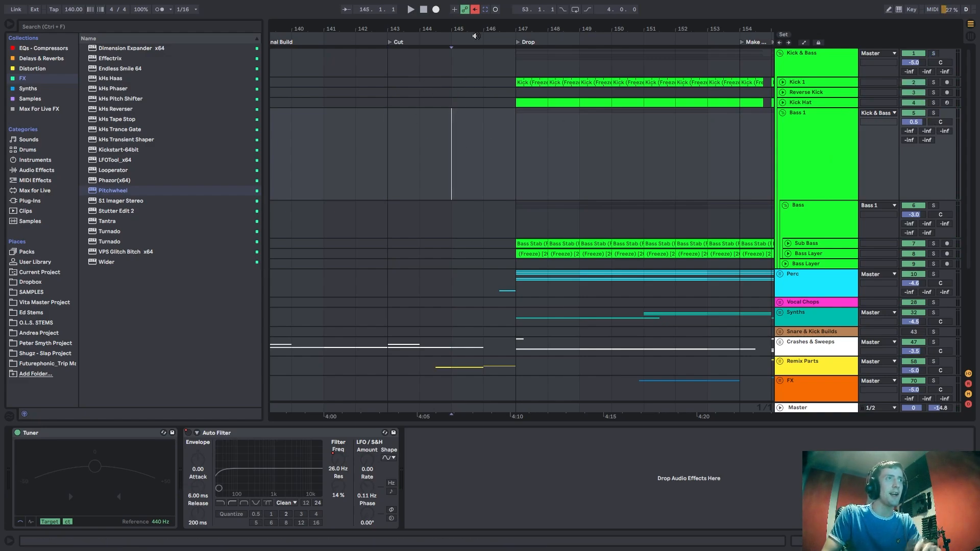
left_click_drag(489, 27, 398, 24)
left_click(402, 162)
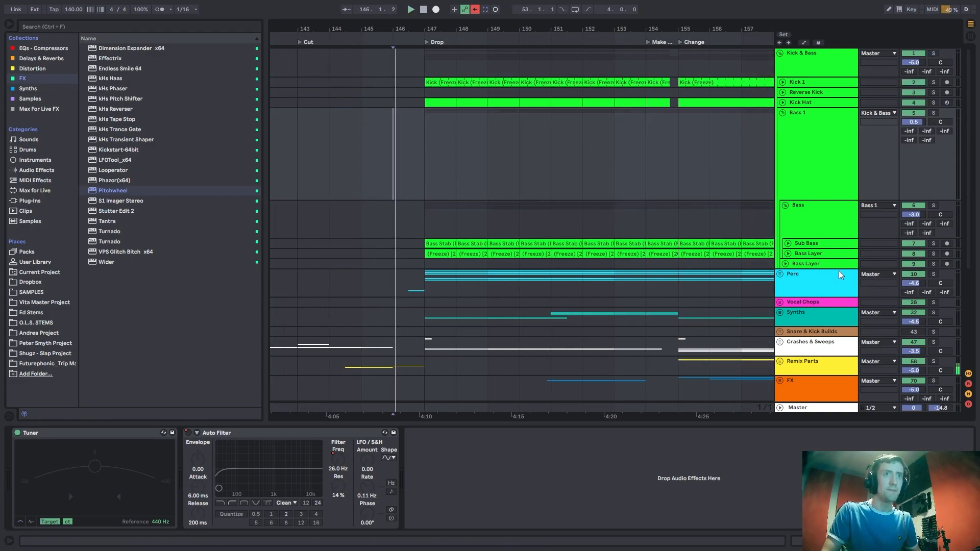
left_click(447, 286)
key("space")
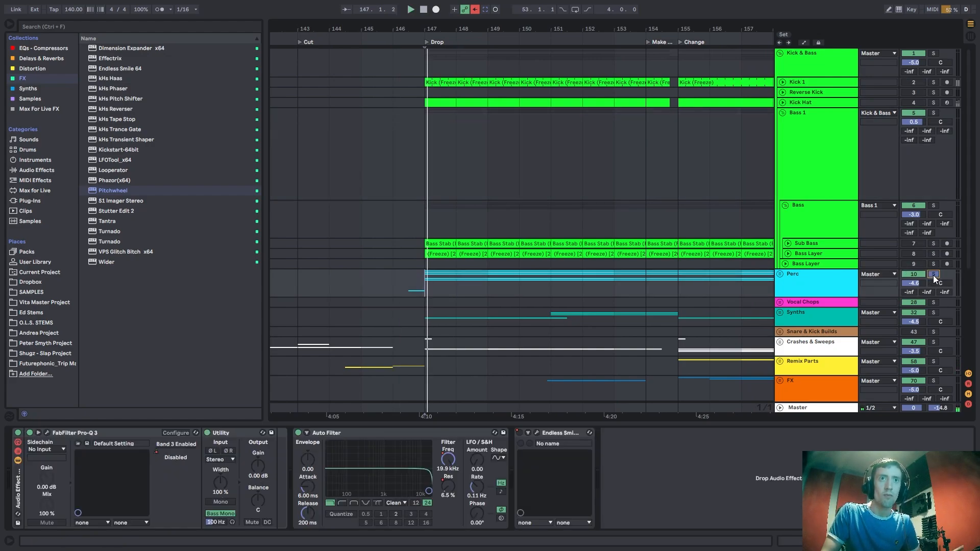
left_click(363, 285)
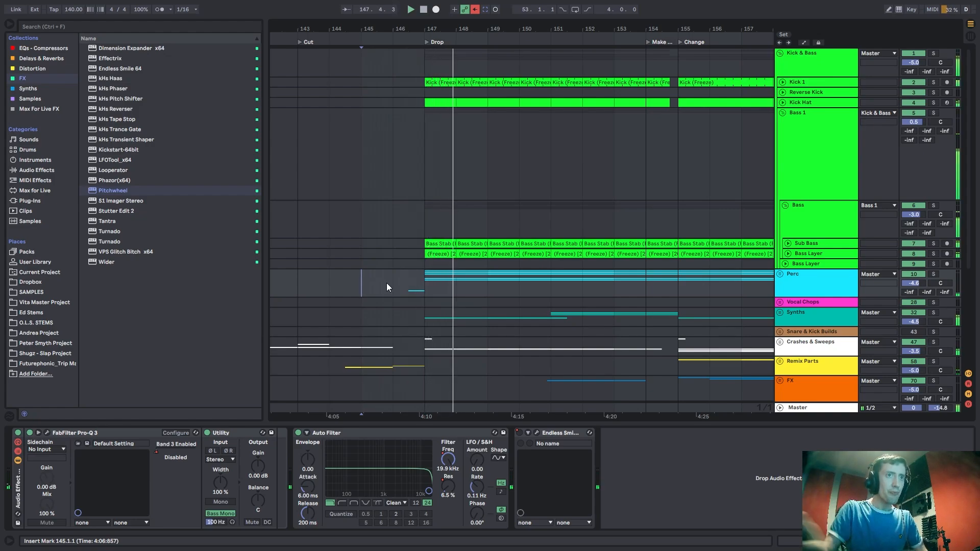
Fold the Bass subgroup and the Bass 1 group inside Kick & Bass.
left_click(819, 280)
left_click(785, 205)
left_click(784, 142)
left_click(782, 113)
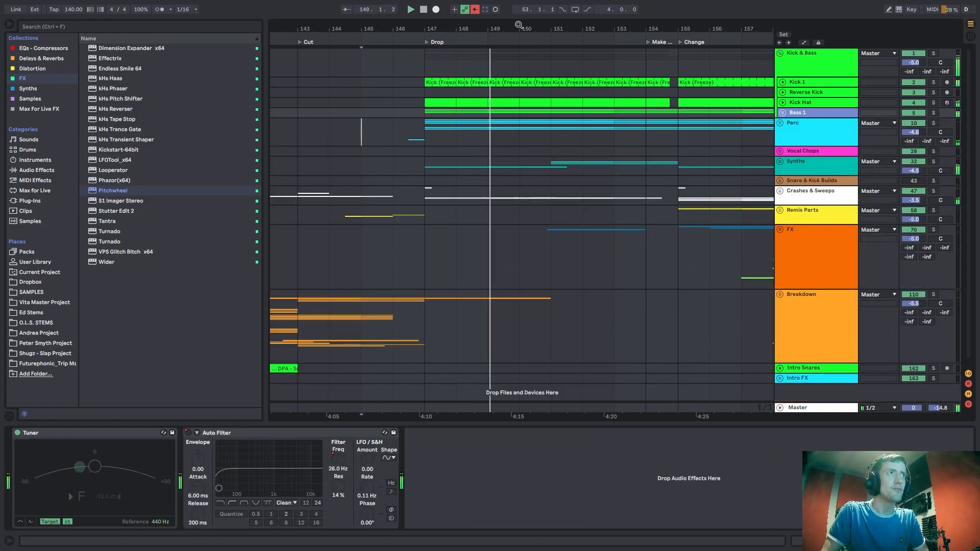
Listen to the rest of the Drop up to the Change section, and set the insert marker at bar 155 on the Synths group.
left_click_drag(520, 28, 421, 26)
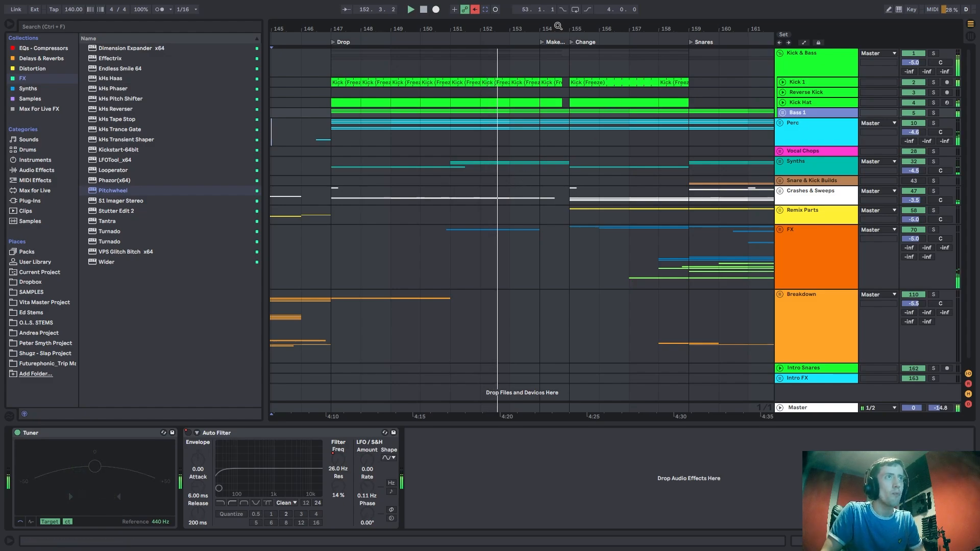
left_click_drag(552, 27, 546, 27)
left_click(534, 130)
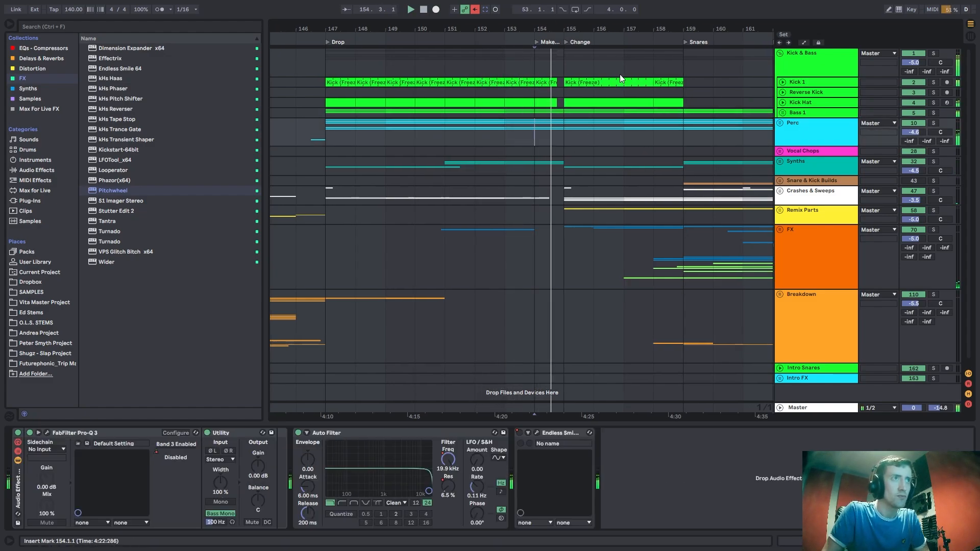
left_click_drag(601, 28, 505, 29)
left_click(467, 164)
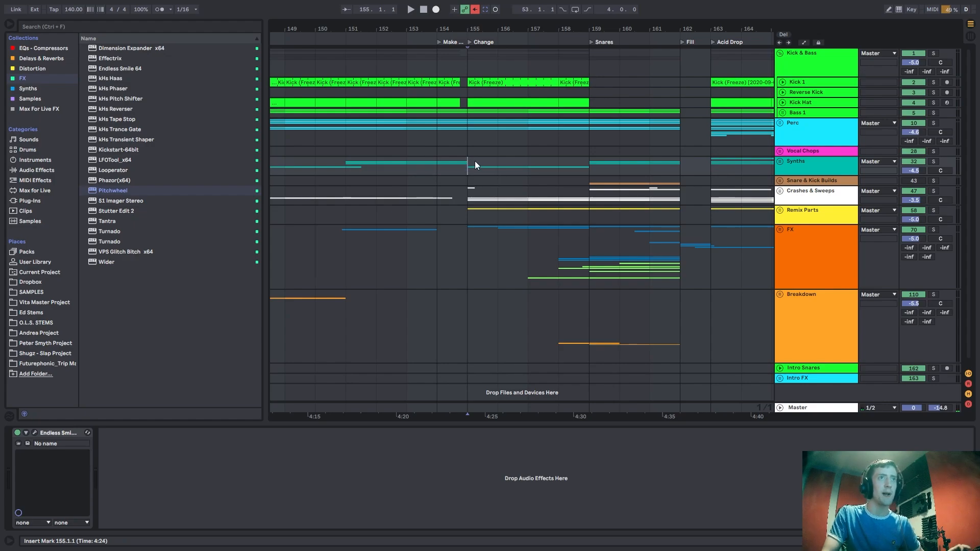
Mark out the Perc group's span from bar 147 to bar 162, and place the insert marker at bar 154.
left_click_drag(304, 125, 653, 129)
left_click_drag(521, 28, 534, 19)
left_click_drag(332, 134, 644, 138)
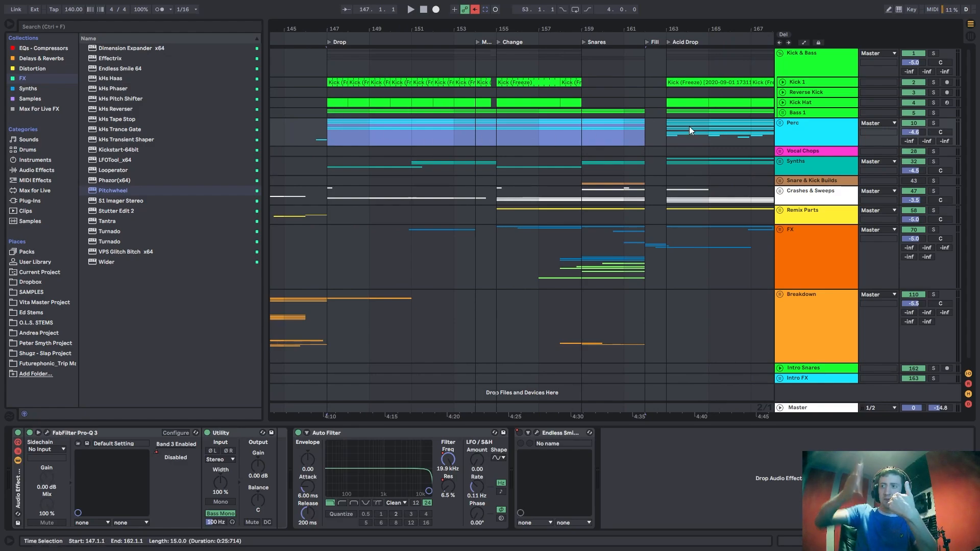
left_click(324, 141)
left_click_drag(404, 32, 405, 39)
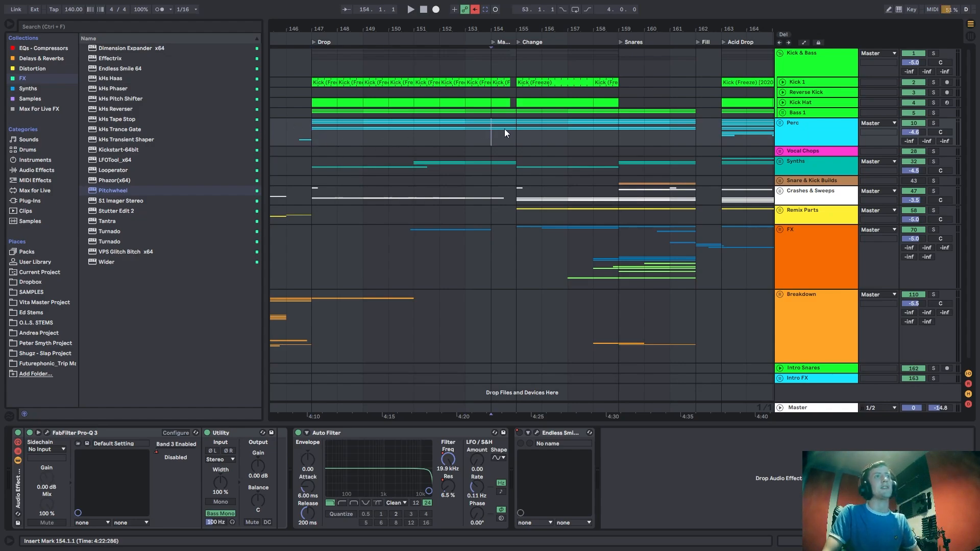
Play the Change section from bar 155, and stop before the Snares section.
left_click_drag(567, 24, 517, 26)
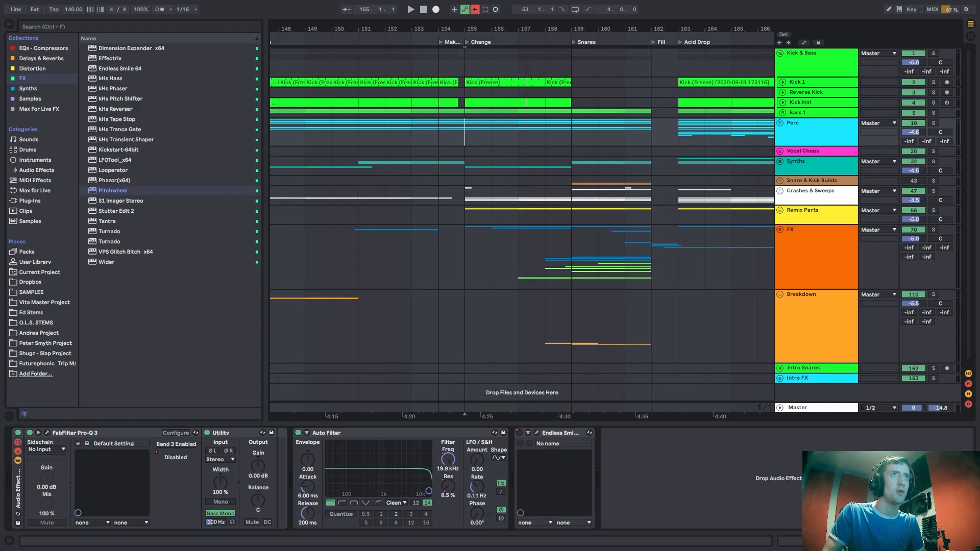
key("space")
scroll(636, 188, "down", 1)
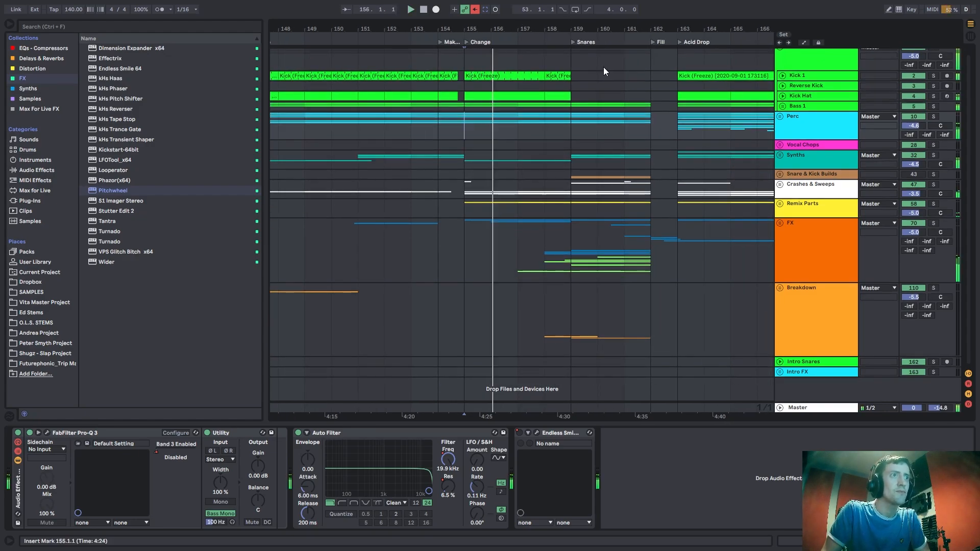
left_click_drag(525, 26, 525, 35)
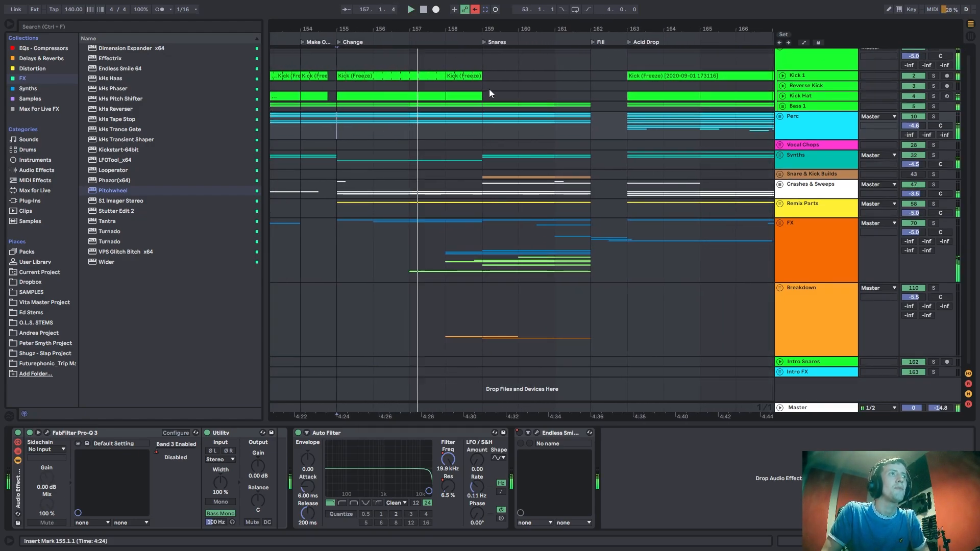
key("space")
Select the Perc group's Snares and Fill range from bar 159 to bar 163, and place the insert marker at bar 162.
left_click_drag(480, 127, 604, 130)
key("shift+Left")
key("shift+Left")
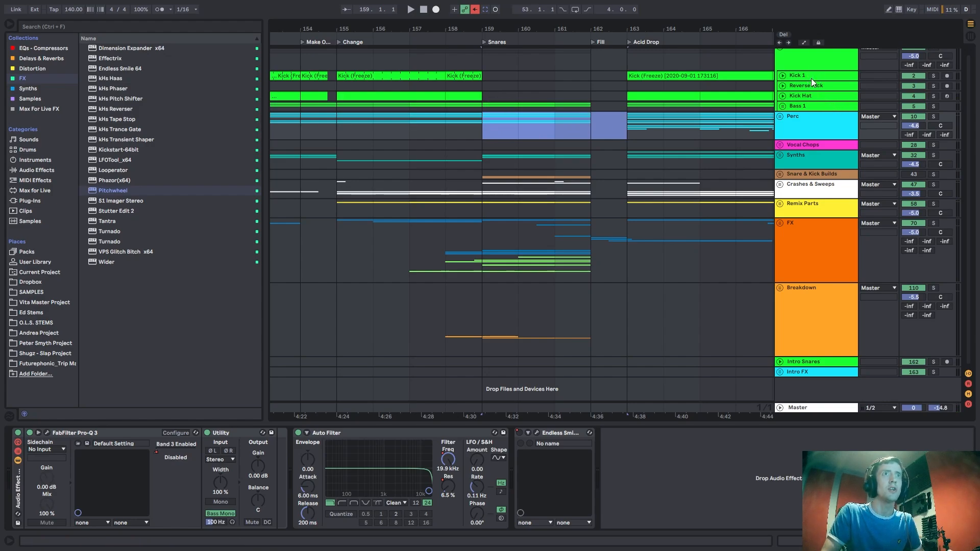
left_click(482, 138)
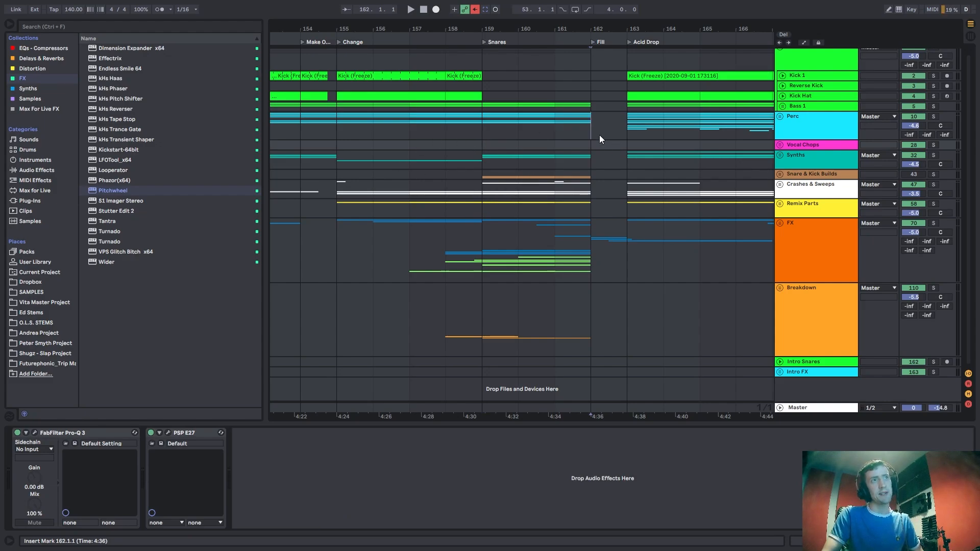
Play from bar 158 through the Snares and Fill, and set the insert marker at the Acid Drop on bar 163.
left_click(635, 131)
left_click(443, 126)
key("space")
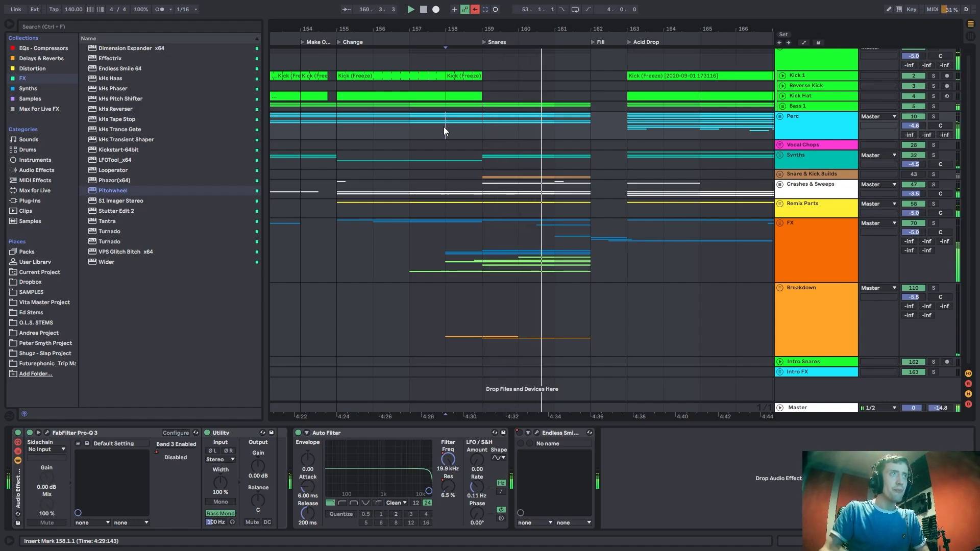
left_click_drag(485, 29, 268, 28)
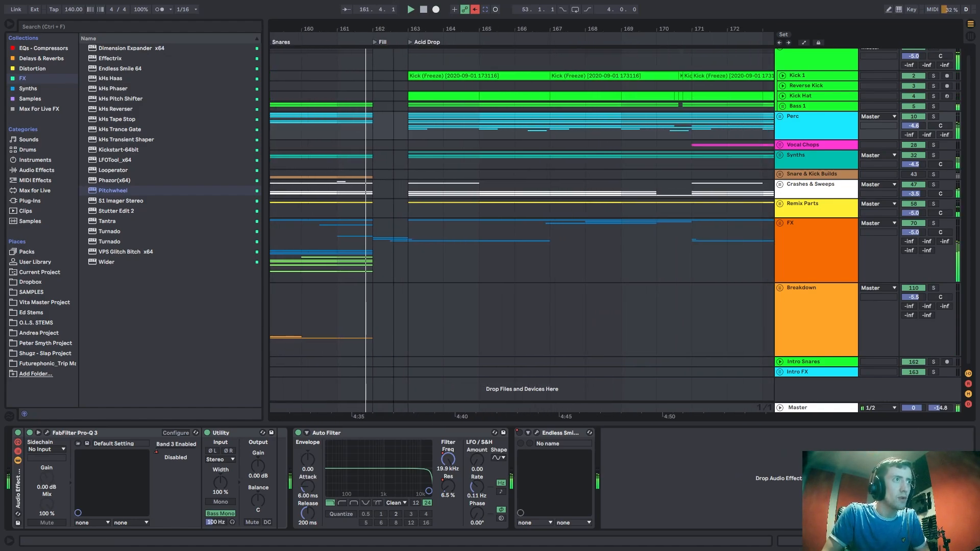
left_click_drag(394, 28, 301, 25)
left_click(307, 167)
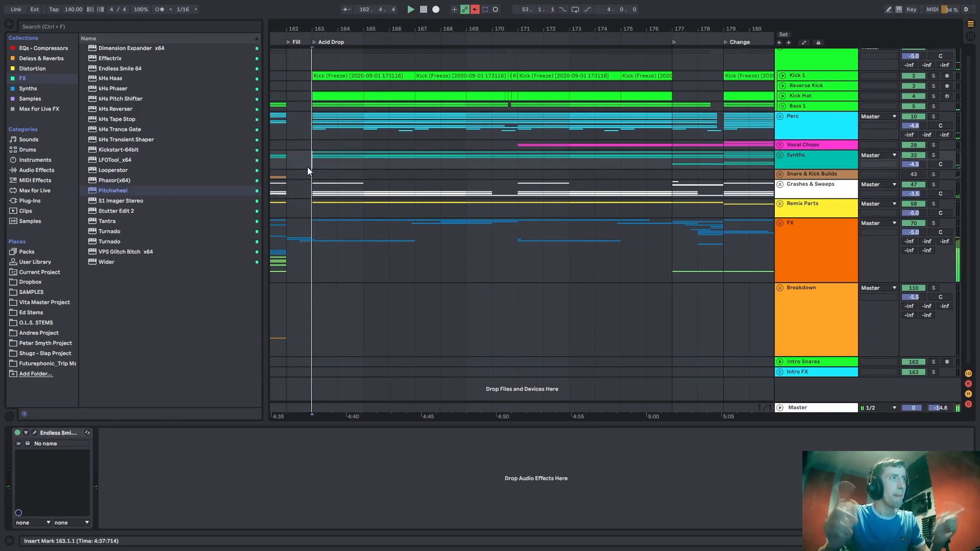
Fold the whole Kick & Bass group, and stop playback with the insert marker at bar 163.
left_click(805, 133)
scroll(802, 103, "up", 1)
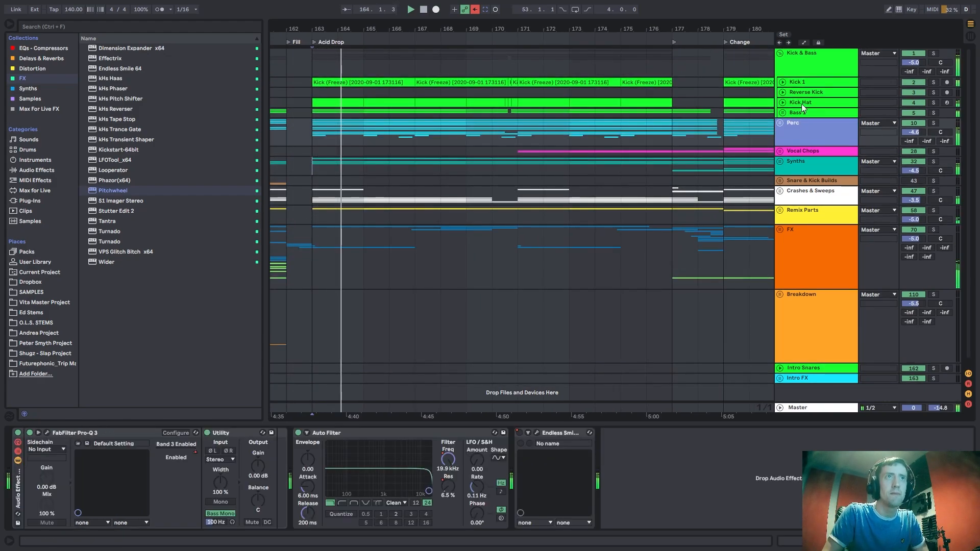
left_click(780, 53)
left_click(313, 164)
key("space")
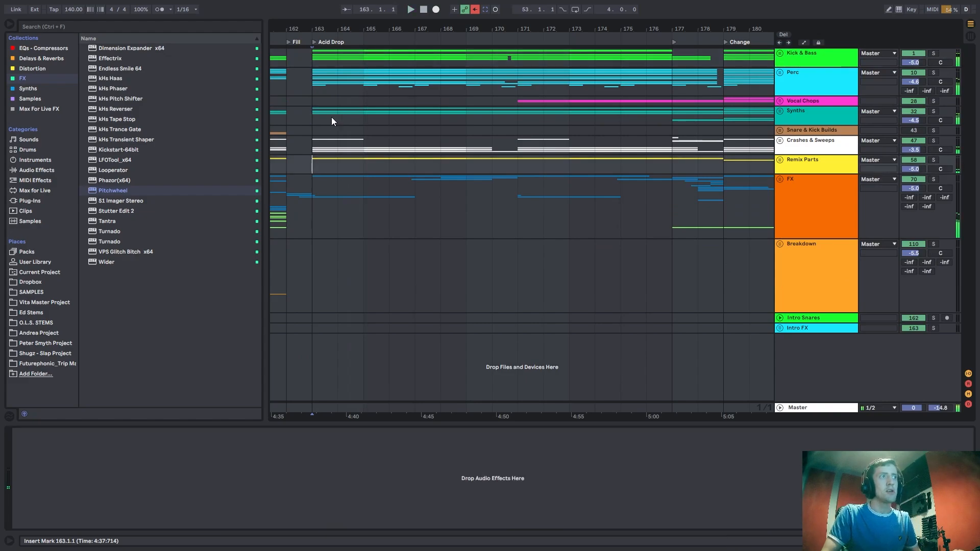
Play the Filter section from bar 65 and the More Perc Filler section from its start for comparison.
left_click_drag(312, 25, 471, 104)
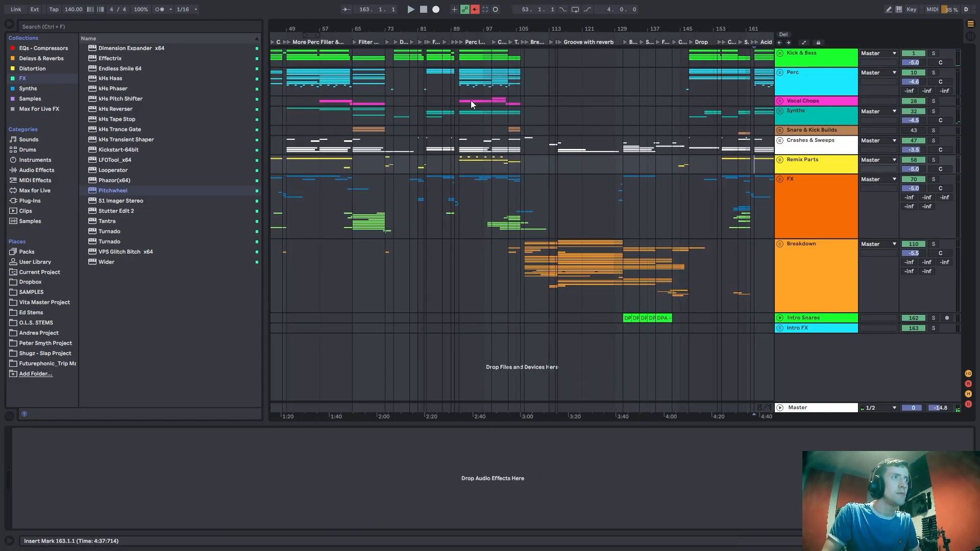
left_click(360, 116)
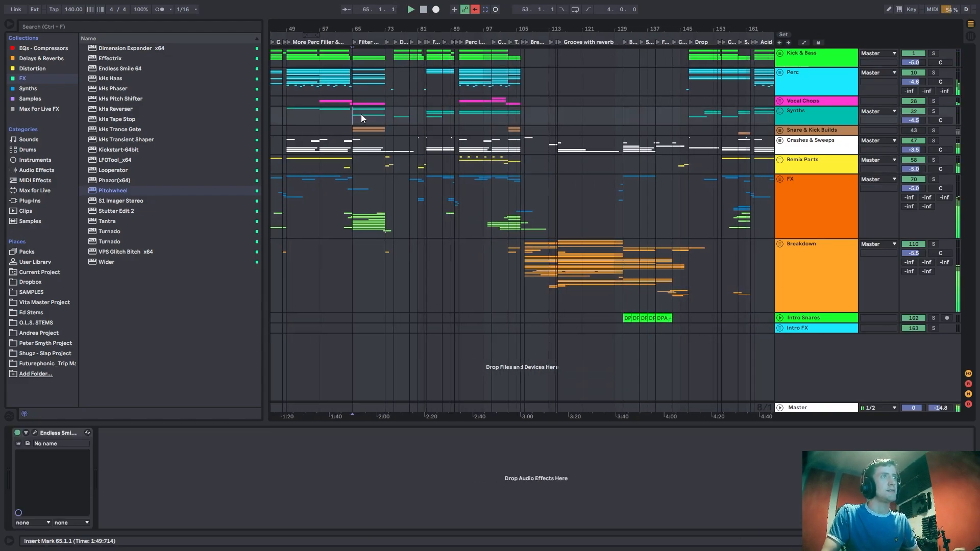
left_click(299, 111)
key("space")
key("space")
Play the Acid Drop from bar 163, and stop it shortly into the section.
left_click(755, 109)
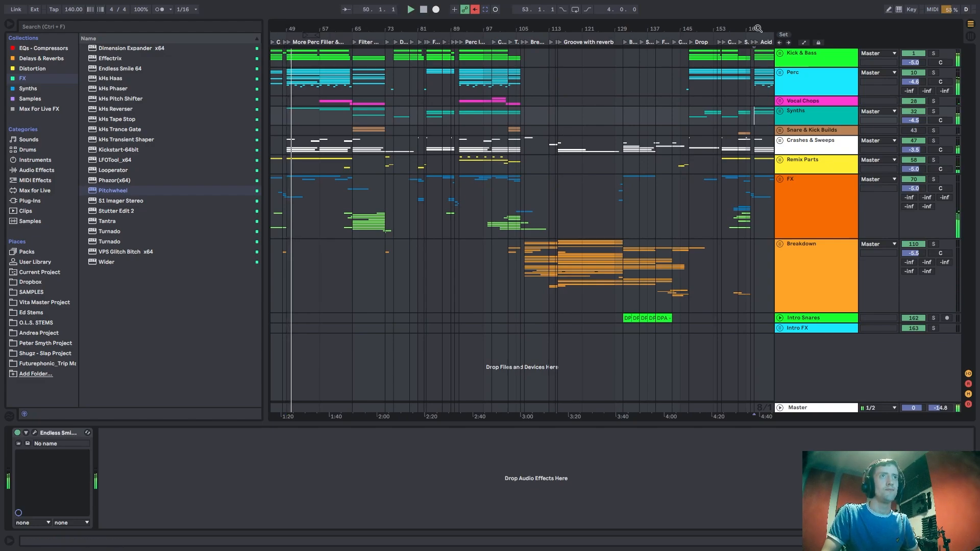
key("space")
key("space")
left_click_drag(766, 29, 502, 41)
key("space")
left_click(475, 10)
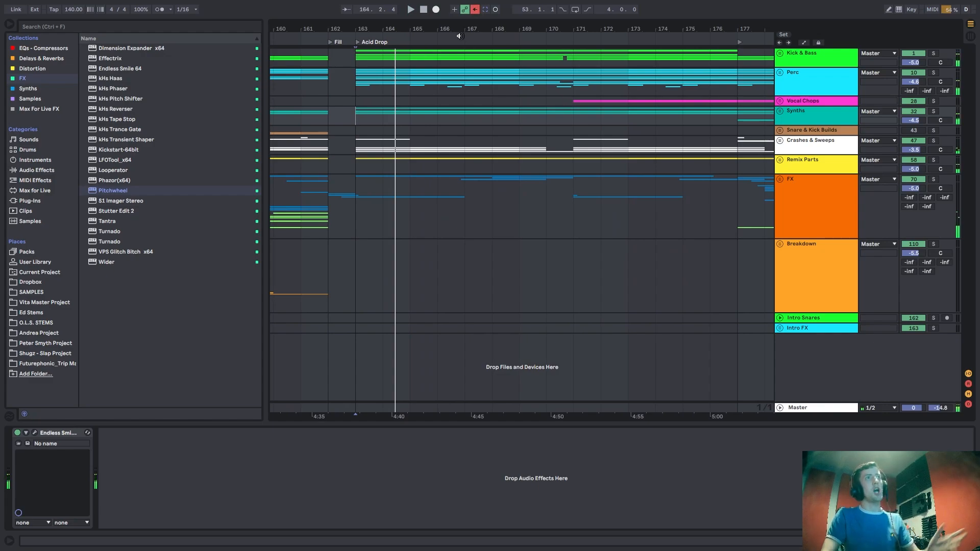
Inspect the tracks inside the Synths group, fold it again, and mark out its range from bar 163 to bar 171.
left_click(780, 110)
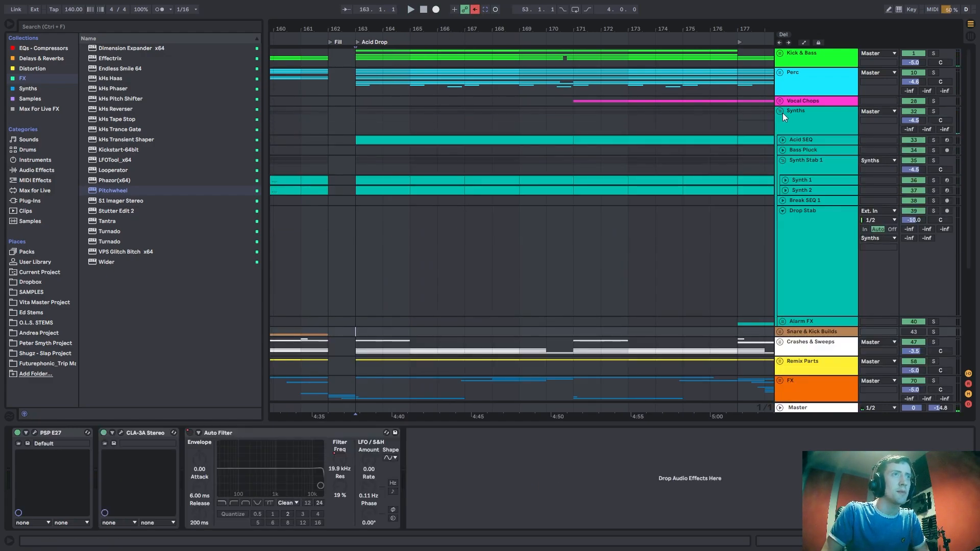
left_click(779, 110)
left_click(358, 112)
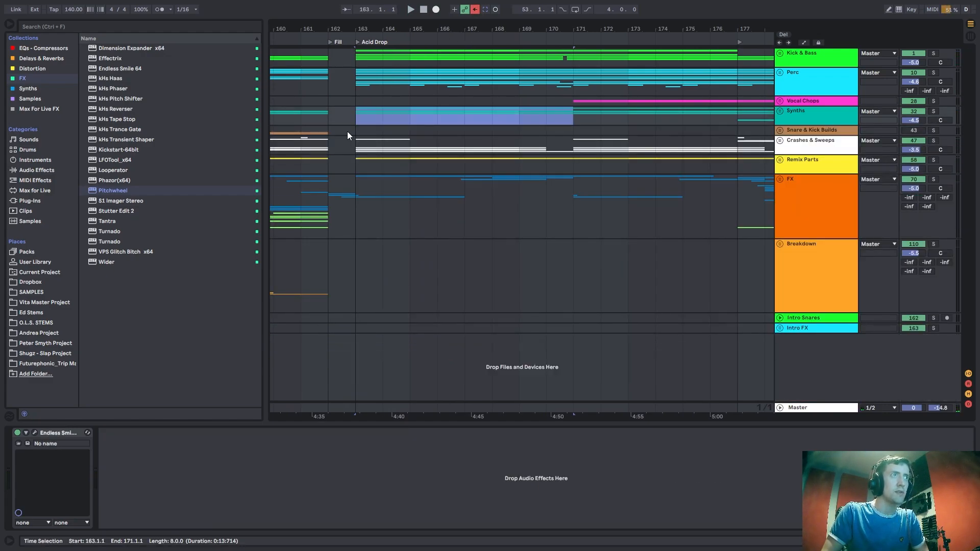
left_click_drag(356, 118, 579, 109)
left_click(359, 106)
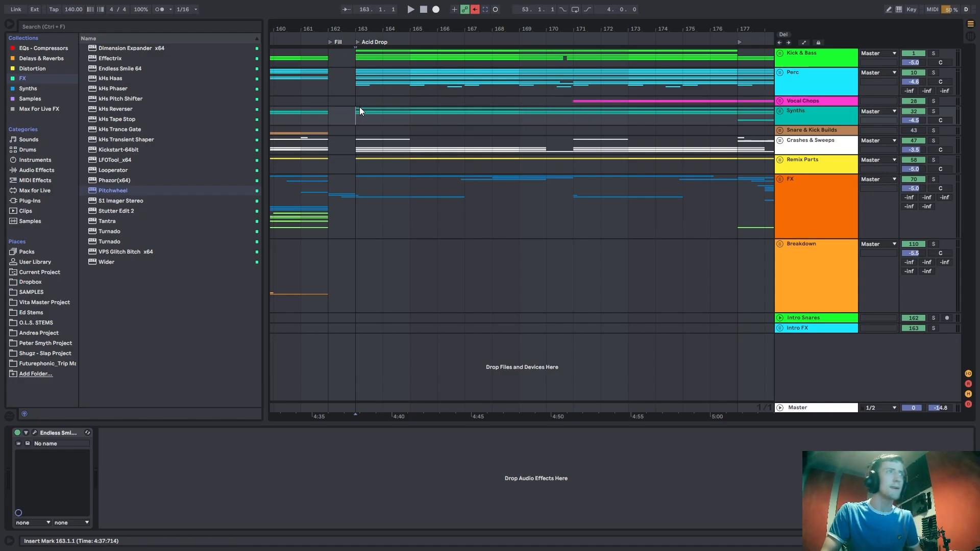
Play the Acid Drop from bar 163 again, and place the insert marker at bar 171 on the Synths group.
left_click_drag(359, 29, 564, 6)
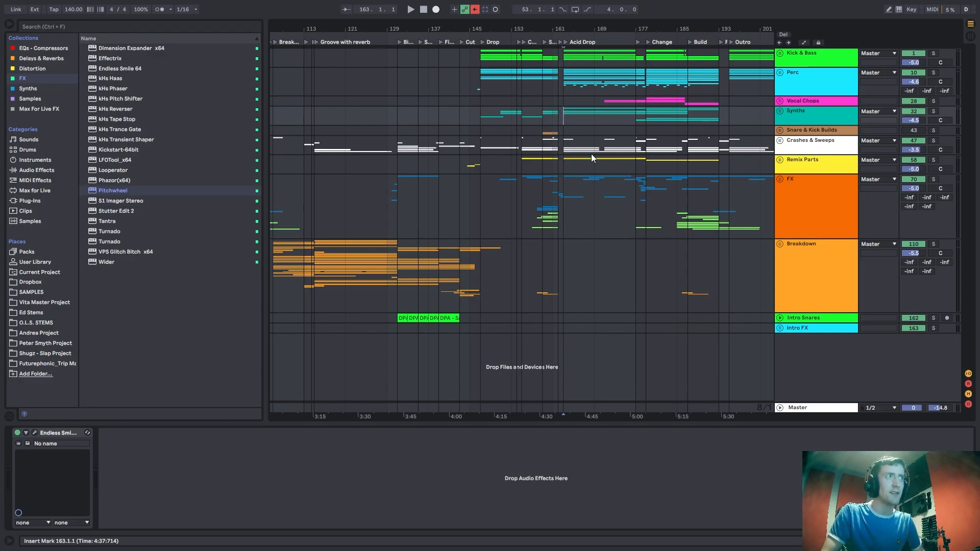
left_click_drag(586, 29, 493, 121)
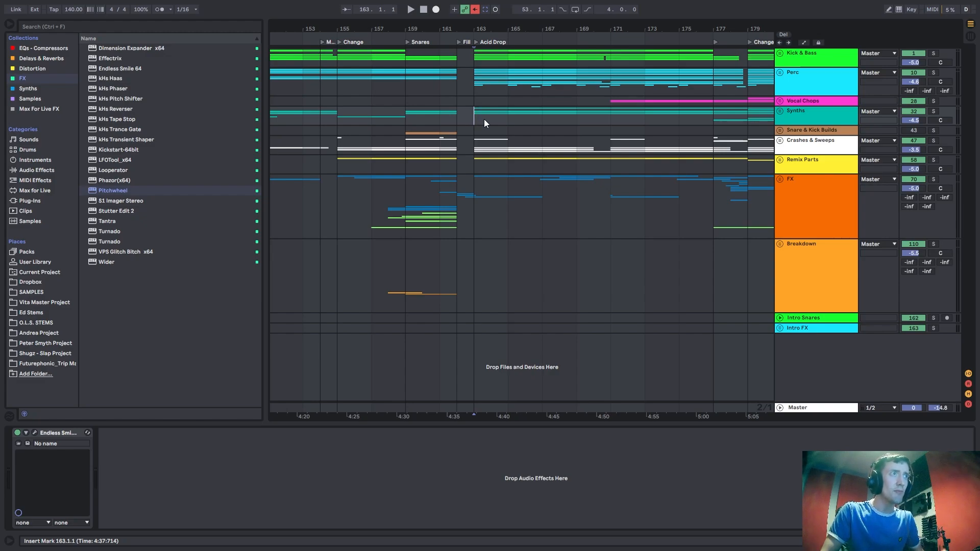
left_click_drag(489, 29, 436, 33)
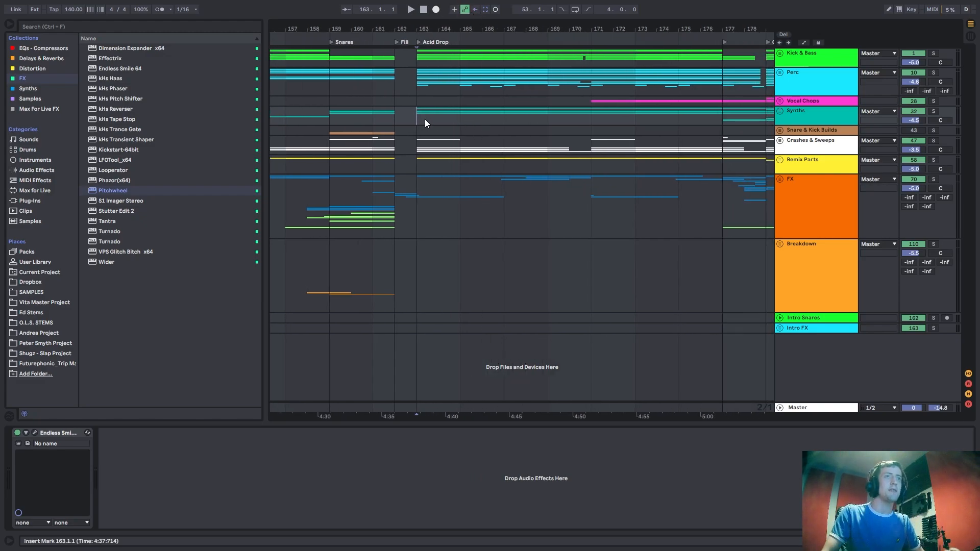
key("space")
left_click_drag(542, 31, 448, 31)
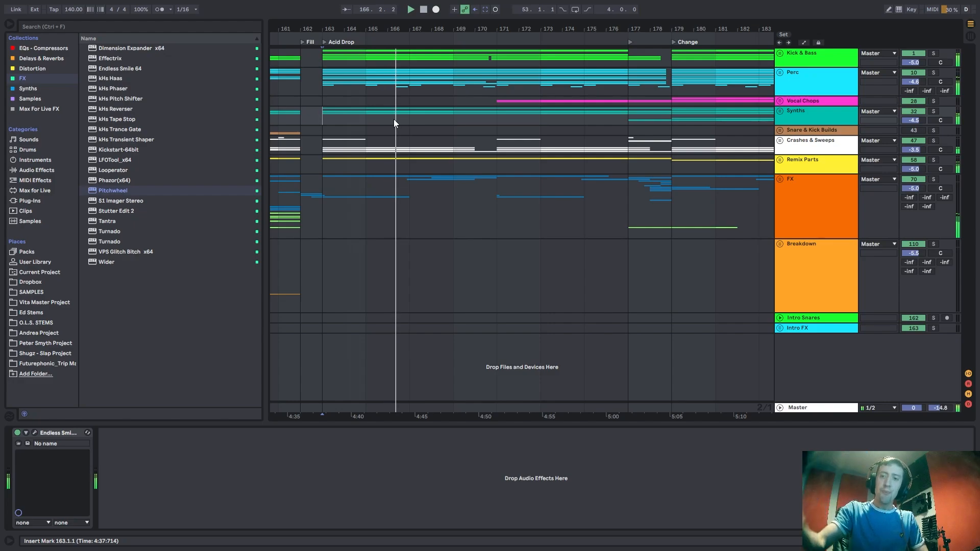
left_click_drag(455, 31, 345, 29)
left_click(389, 113)
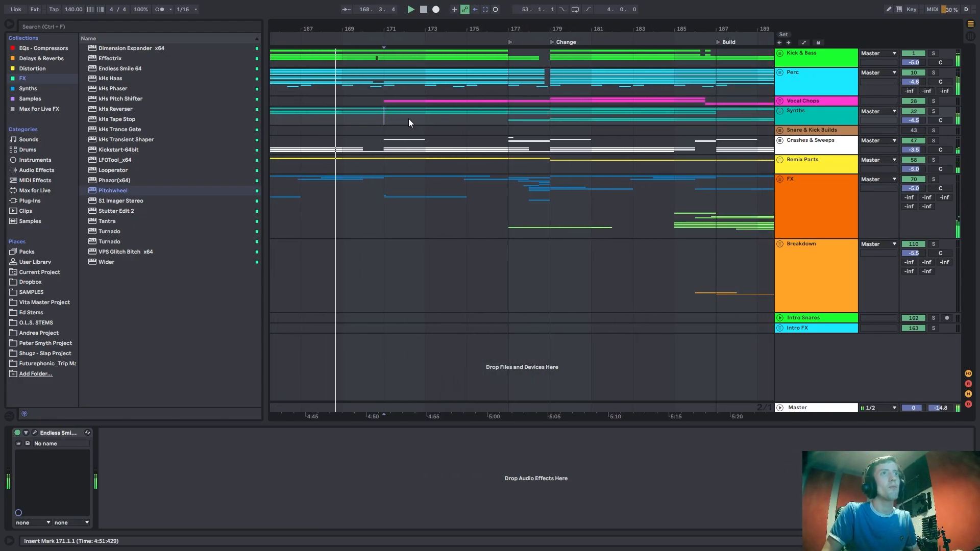
Stop the Acid Drop playback and place the insert marker at bar 179, where the Change starts.
left_click(510, 109)
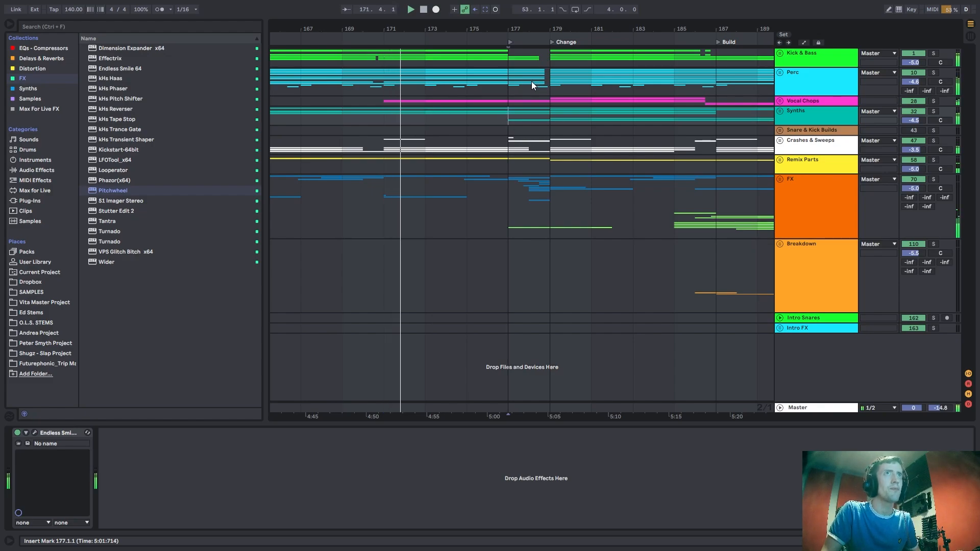
key("space")
left_click(590, 163)
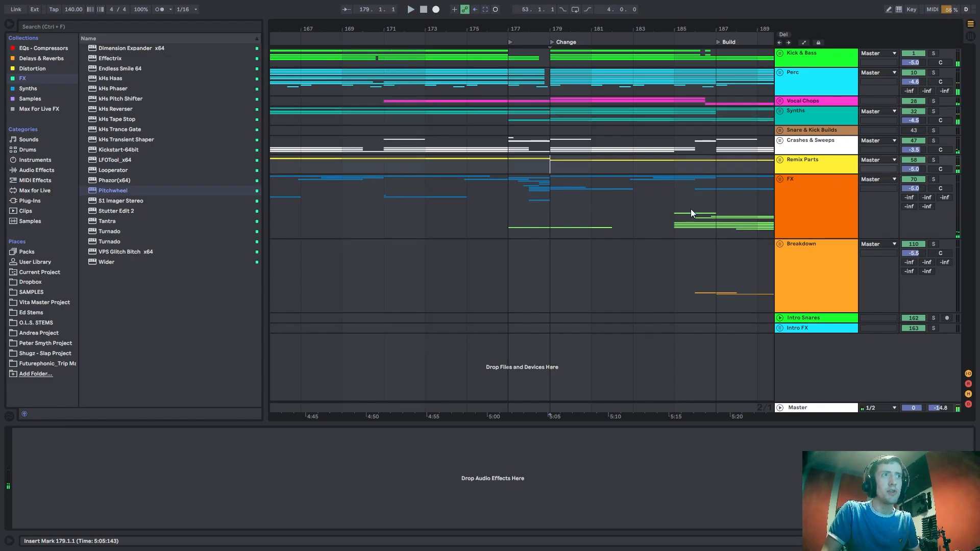
Unfold the Synths group and the Alarm FX group inside it to inspect their tracks.
left_click(780, 111)
left_click(787, 191)
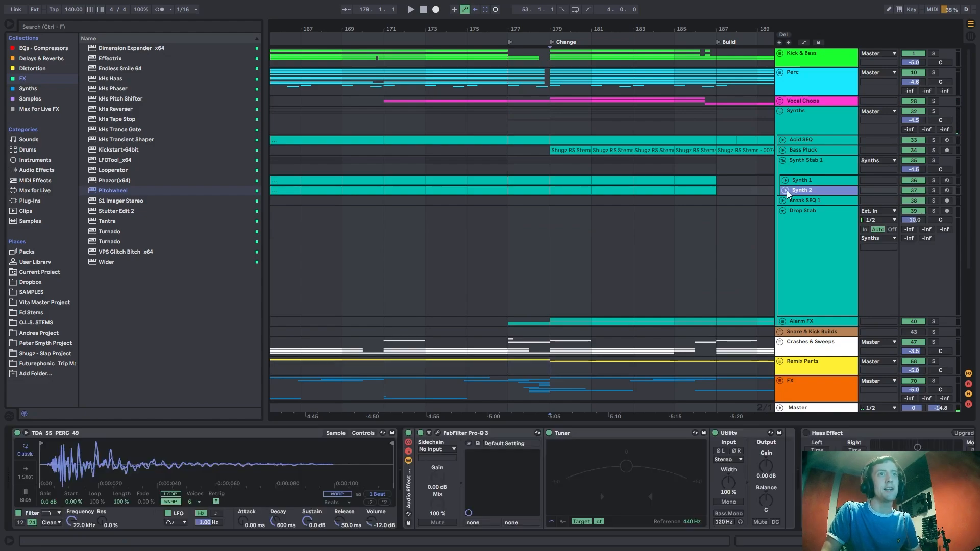
scroll(787, 195, "down", 3)
left_click(782, 257)
left_click(807, 262)
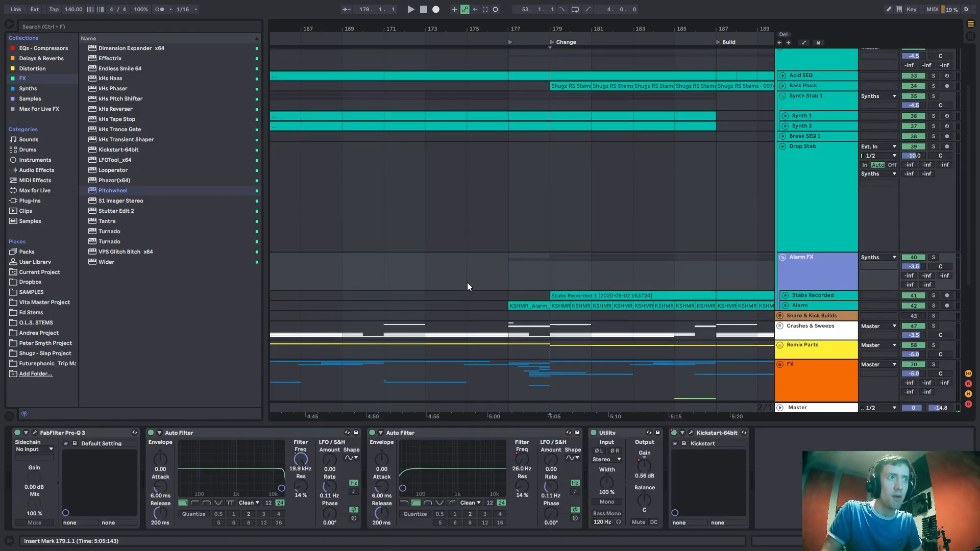
Mark out bars 165 to 179 on the Drop Stab track, and place the insert marker at bar 179.
left_click(468, 284)
right_click(509, 274)
left_click(939, 259)
left_click(546, 214)
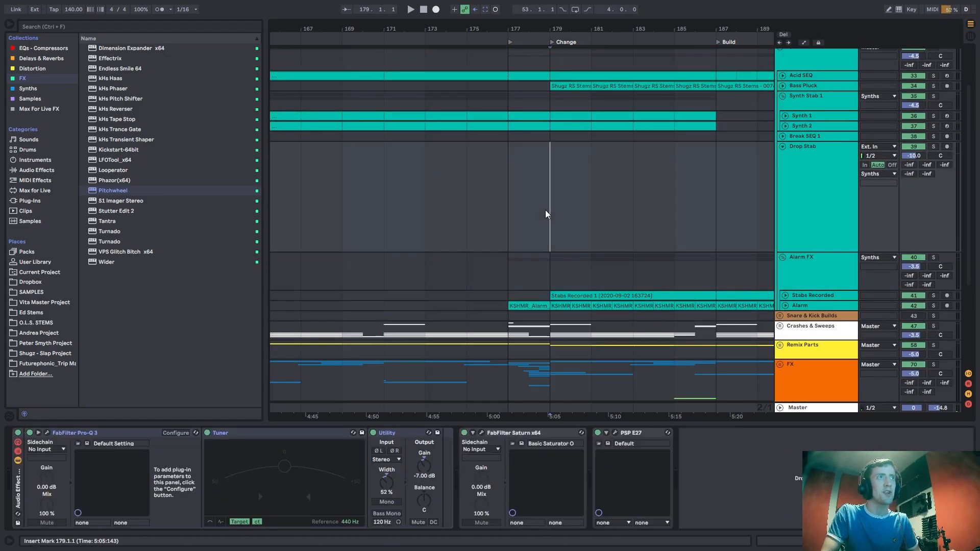
left_click_drag(533, 28, 547, 7)
left_click_drag(553, 177, 458, 182)
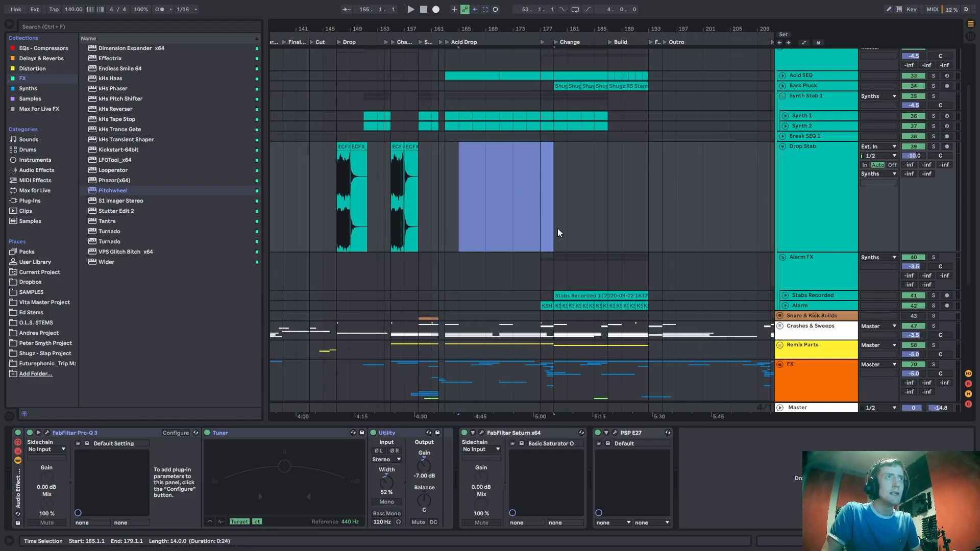
left_click(545, 215)
key("plus")
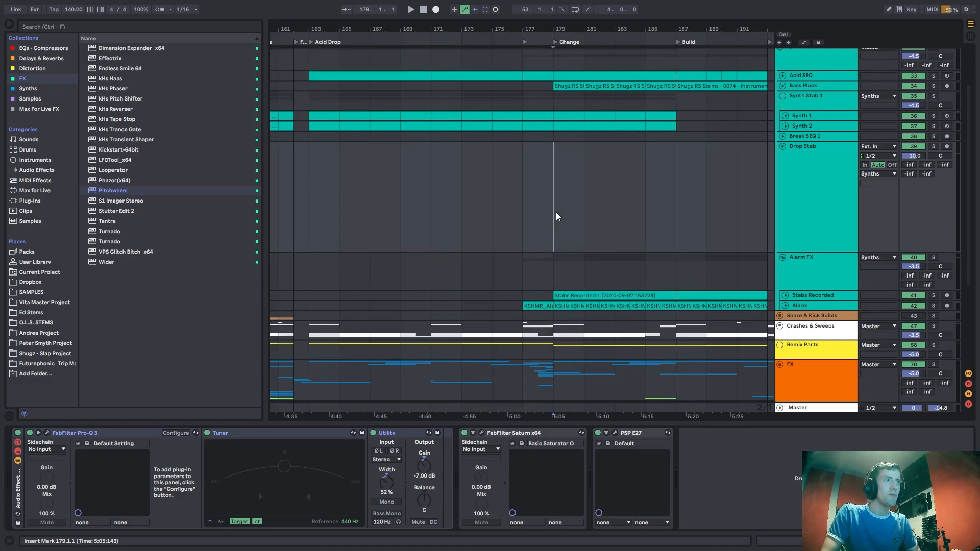
Solo the Alarm FX group, play it from bar 177, and stop shortly after the Change begins.
left_click(934, 257)
left_click(527, 280)
key("space")
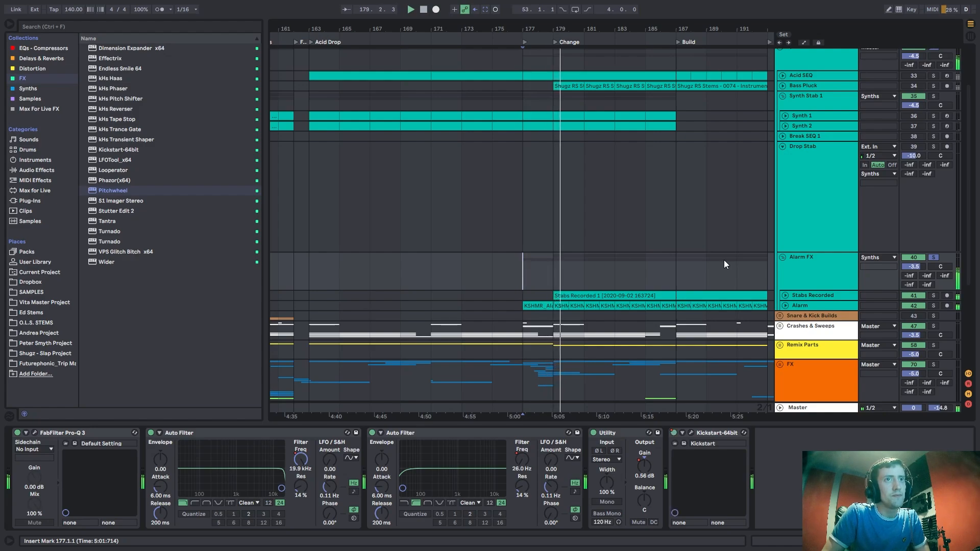
left_click(340, 273)
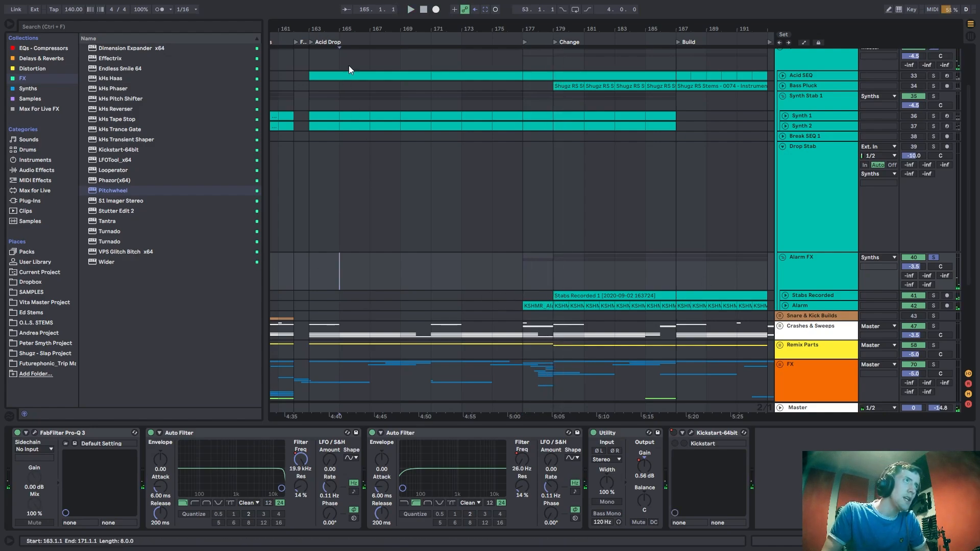
mouse_move(353, 29)
left_mouse_down()
mouse_move(491, 25)
mouse_move(341, 28)
left_mouse_up()
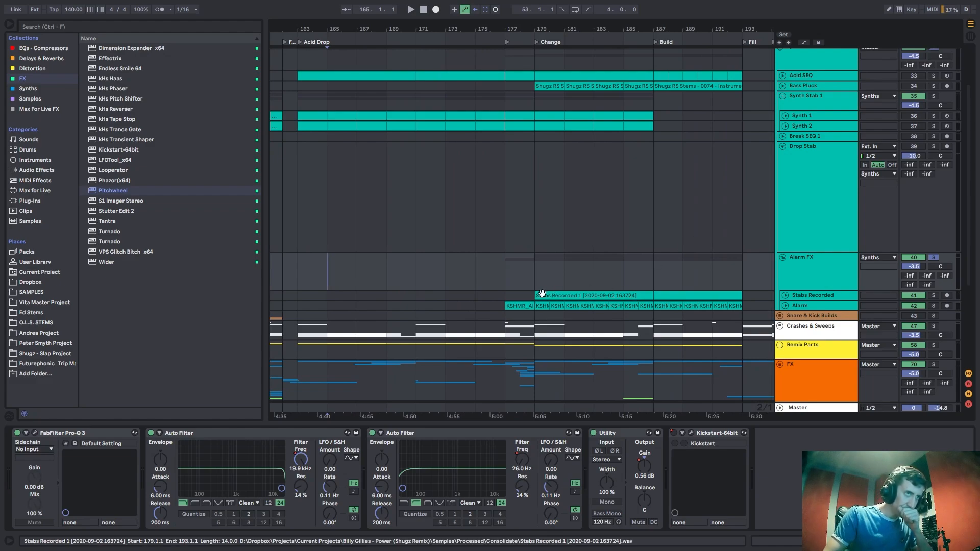
Inspect the Stabs Recorded clip, and play the soloed Alarm FX group from bar 179.
left_click(542, 294)
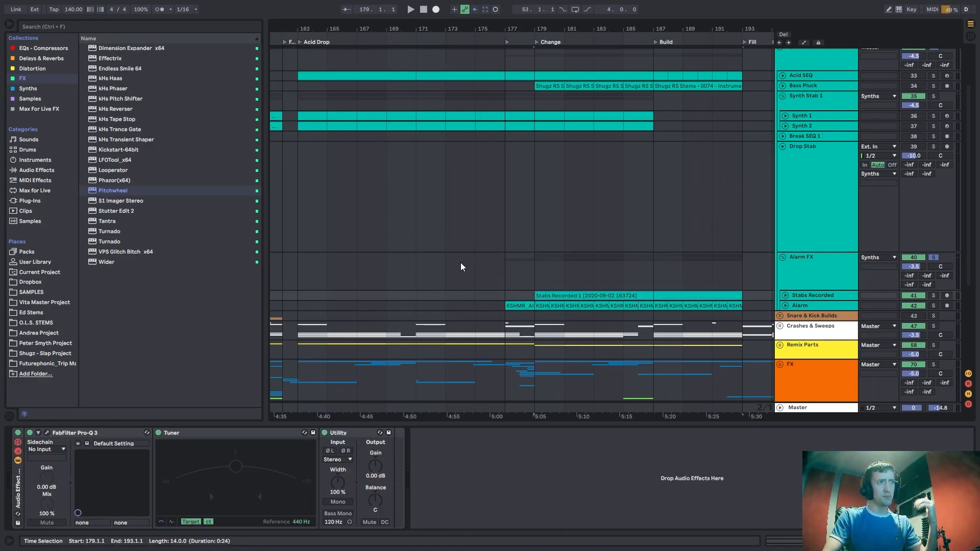
left_click_drag(279, 26, 321, 27)
left_click(608, 274)
left_click(599, 278)
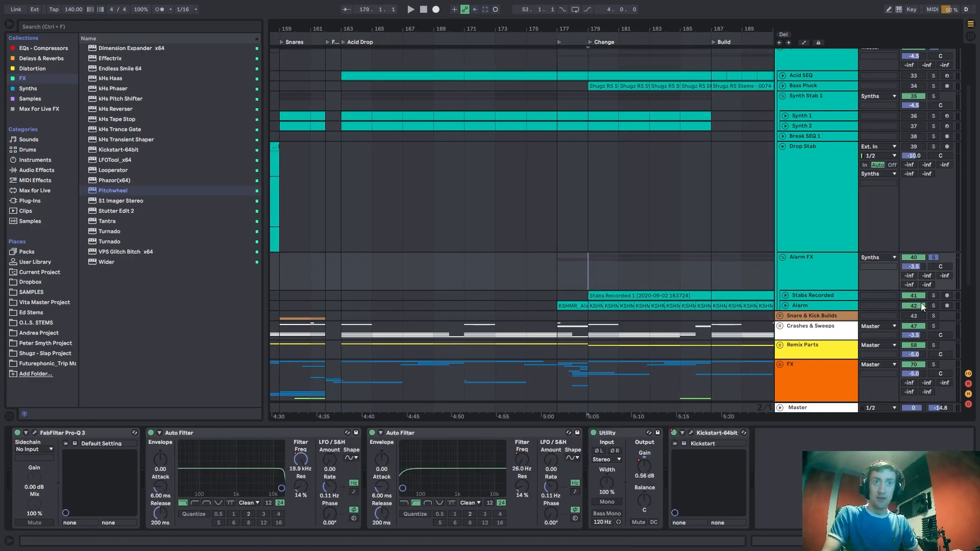
key("space")
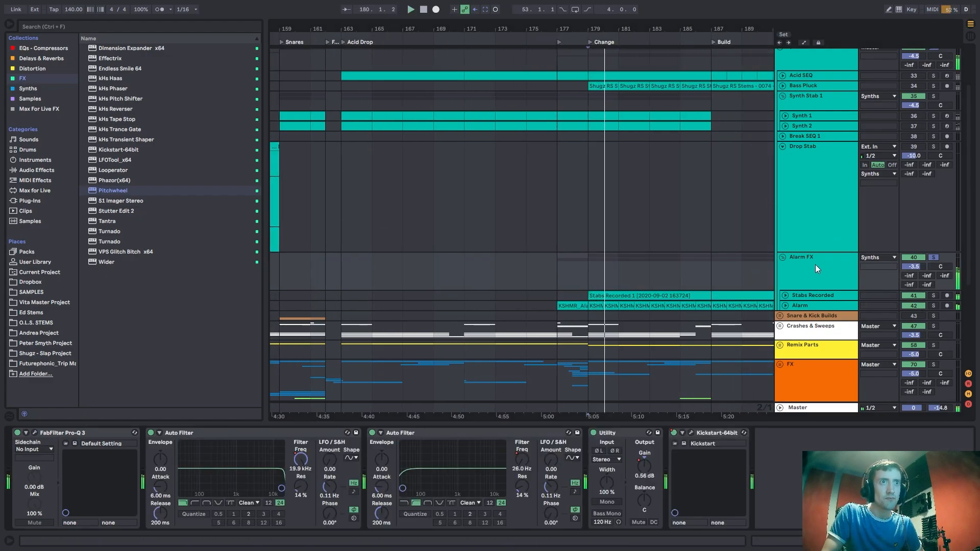
Add the Perc and Kick & Bass groups to the soloed playback, and stop it with the marker at bar 177.
scroll(817, 255, "up", 3)
left_click(937, 60)
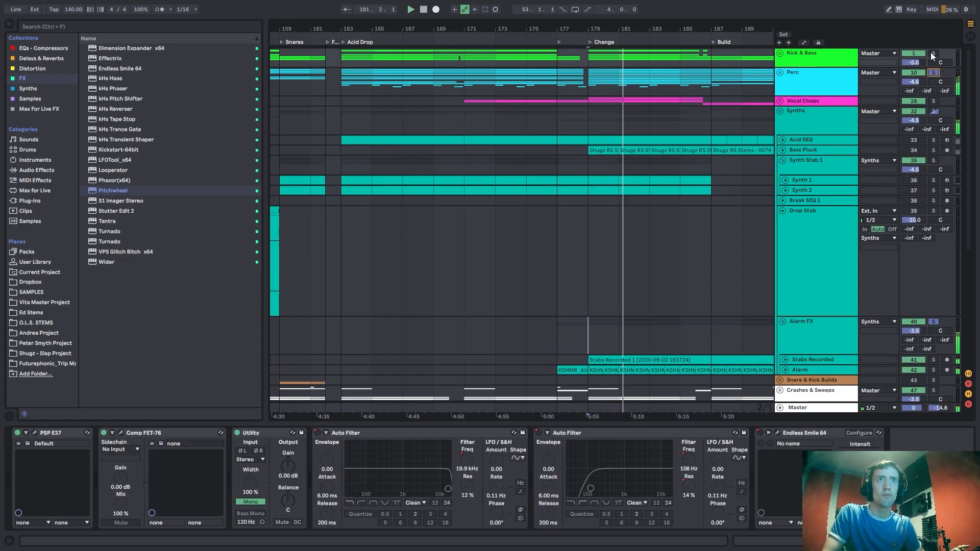
left_click(933, 53, "ctrl")
left_click(560, 258)
key("space")
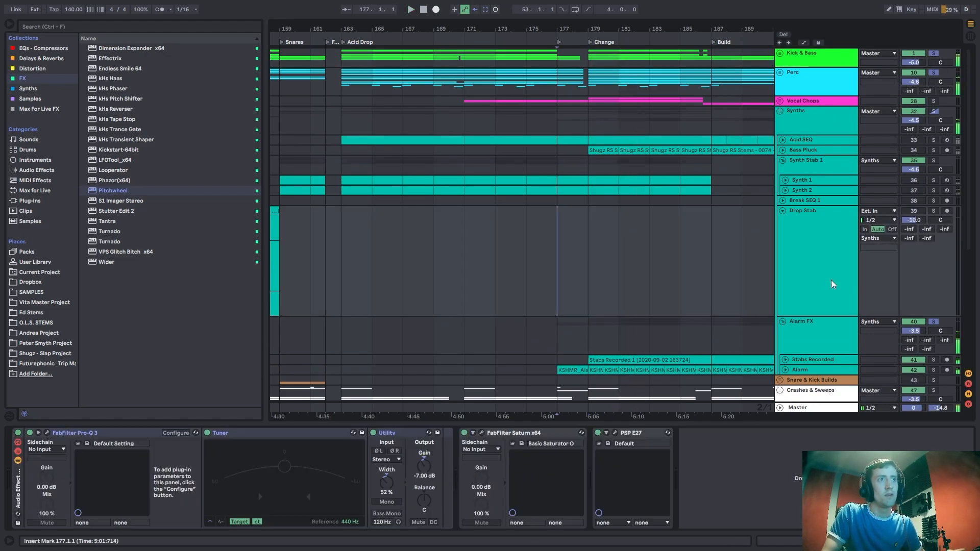
Play the arrangement from bar 175 with no group soloed, leading into the Change.
scroll(561, 120, "right", 5)
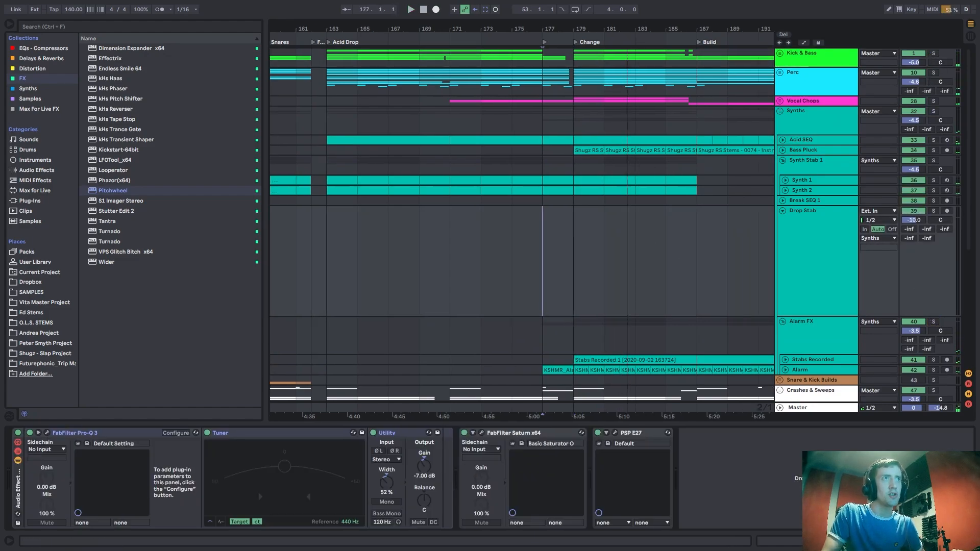
left_click(413, 124)
scroll(428, 123, "down", 3)
left_click(408, 202)
scroll(439, 204, "up", 3)
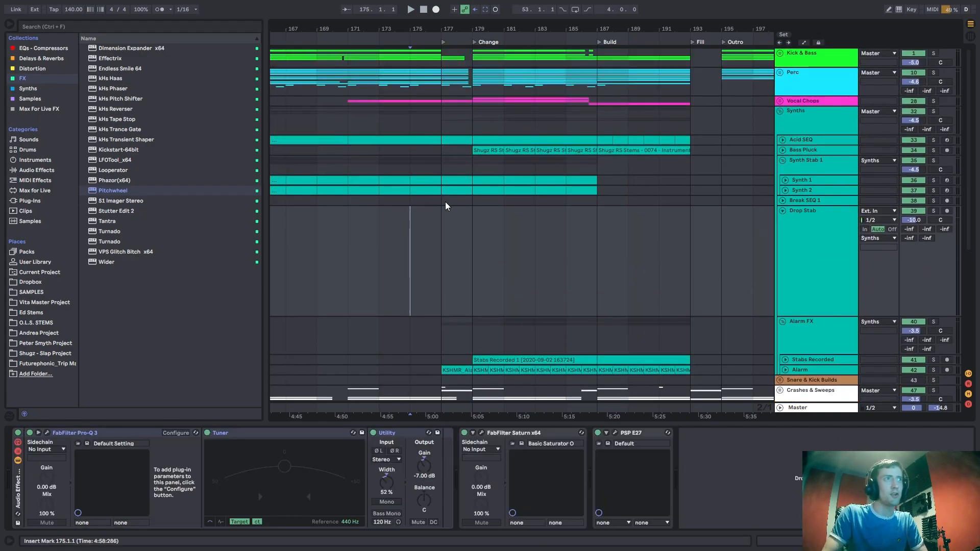
key("space")
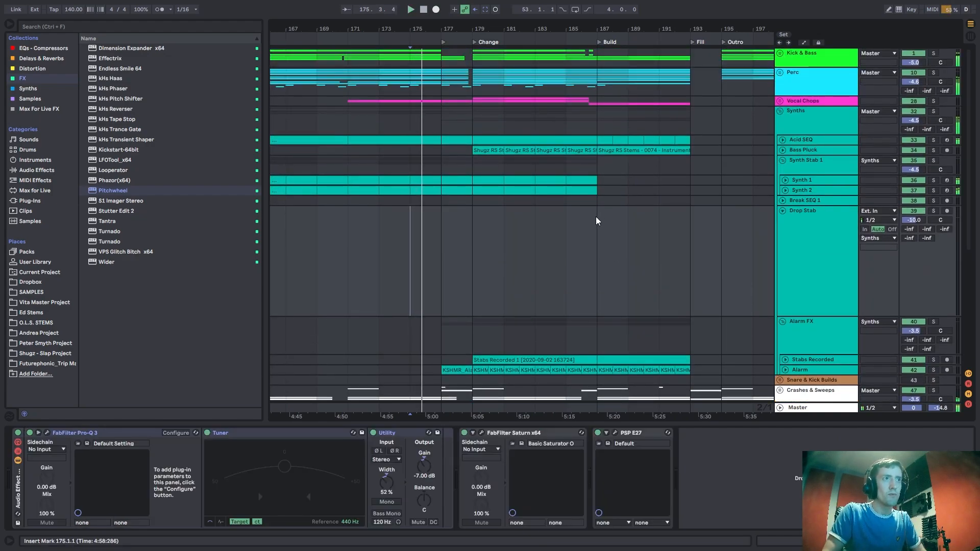
Fold the Drop Stab track, the Synth Stab 1 group and the whole Synths group during playback.
left_click(802, 210)
double_click(799, 160)
double_click(800, 112)
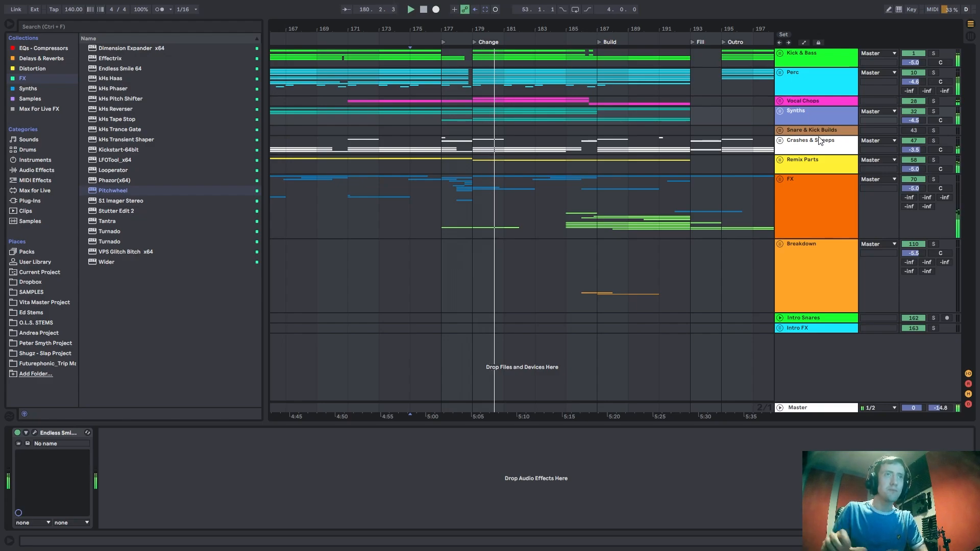
left_click(810, 113)
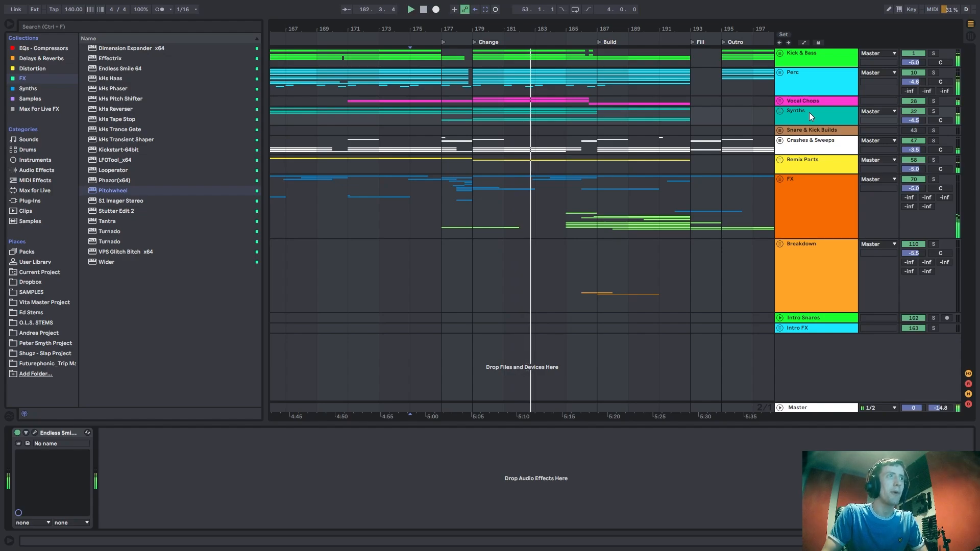
Stop playback at the Build, and mark out its range from bar 187 to bar 193 on the Perc group.
left_click_drag(569, 29, 519, 45)
left_click(556, 79)
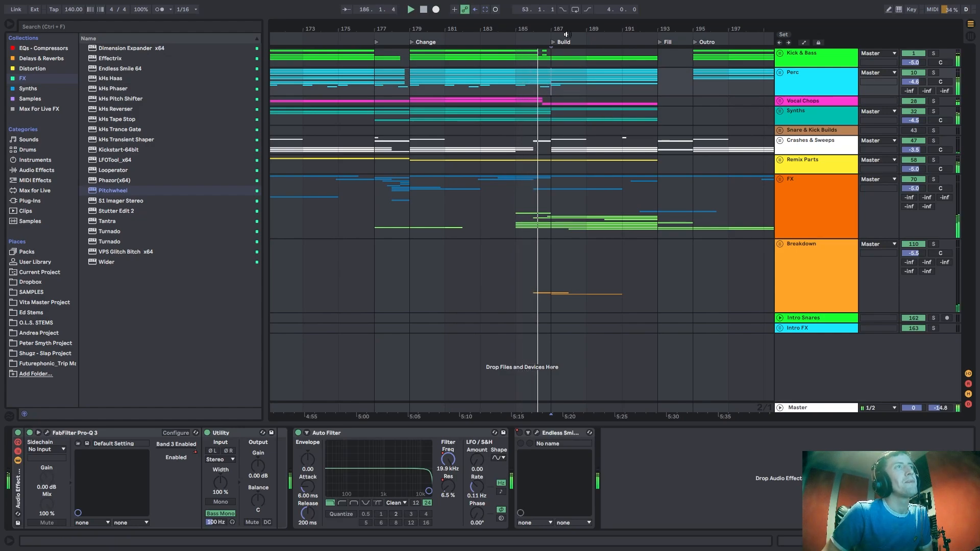
left_click_drag(566, 29, 545, 33)
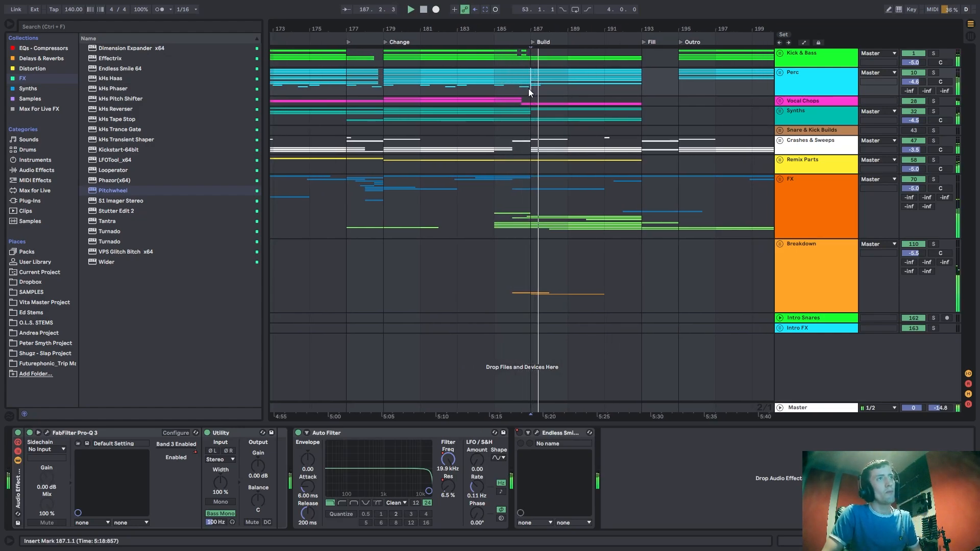
key("space")
left_click_drag(539, 93, 638, 85)
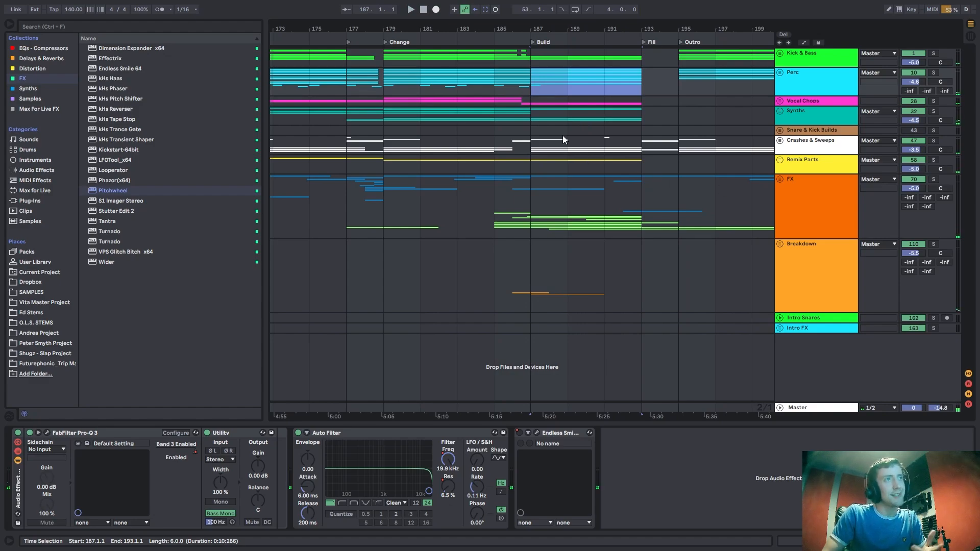
left_click(543, 88)
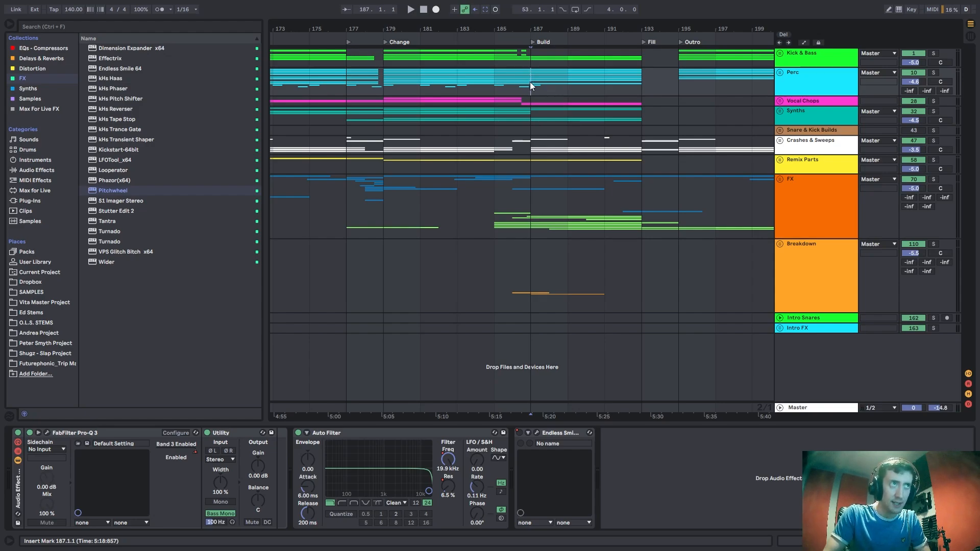
Start playback at the Outro at bar 195, and jump back to play the Fill from bar 193.
key("Right")
key("Right")
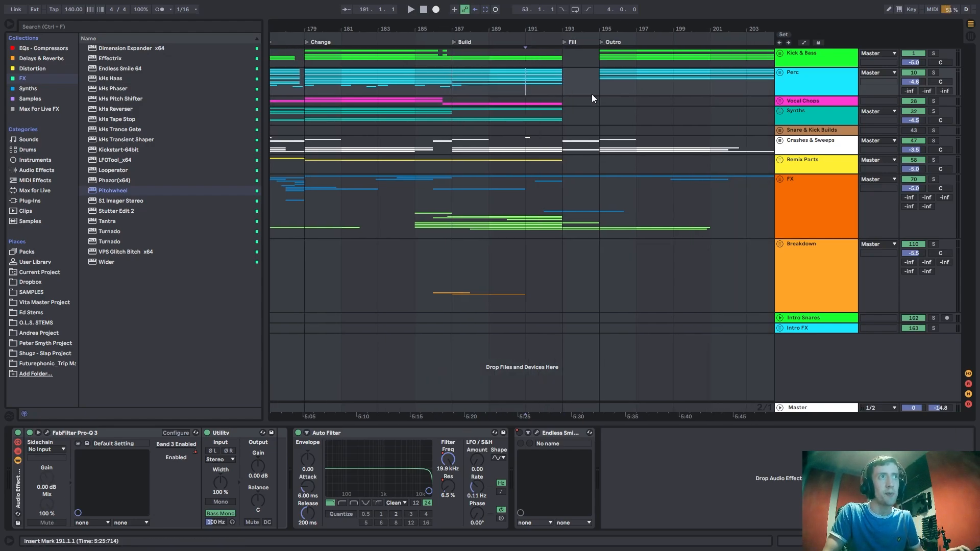
key("Right")
key("Right")
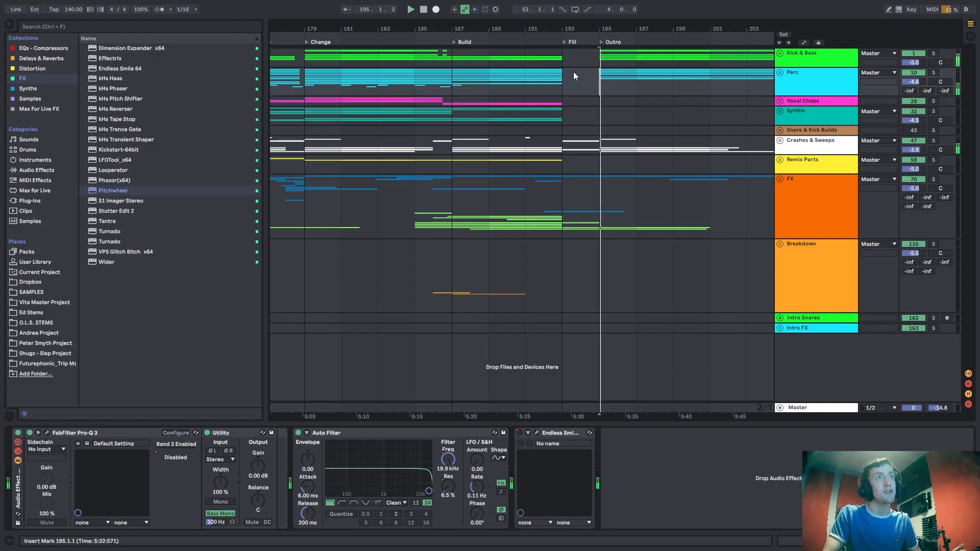
left_click(565, 43)
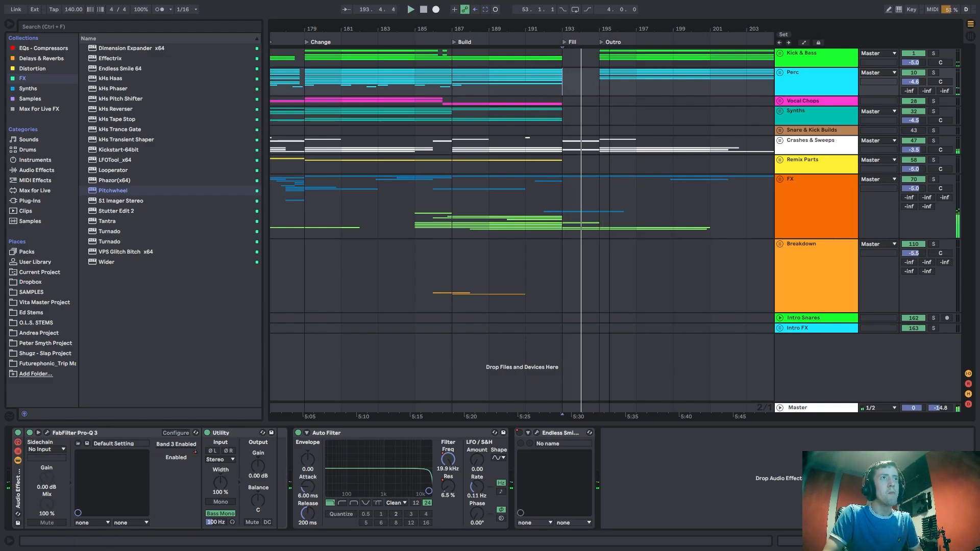
left_click_drag(594, 31, 431, 22)
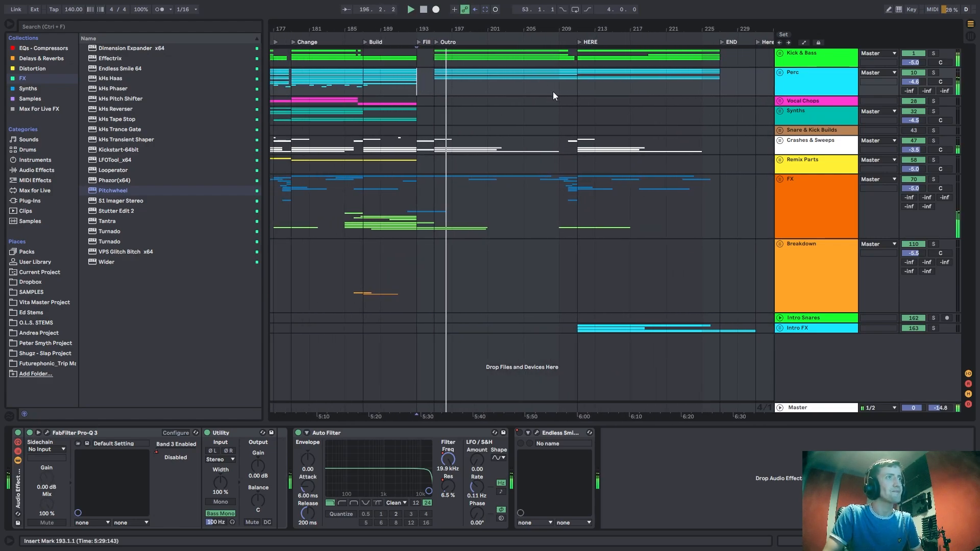
Jump the playback to bar 209, just before the HERE locator, and stop it.
left_click(572, 60)
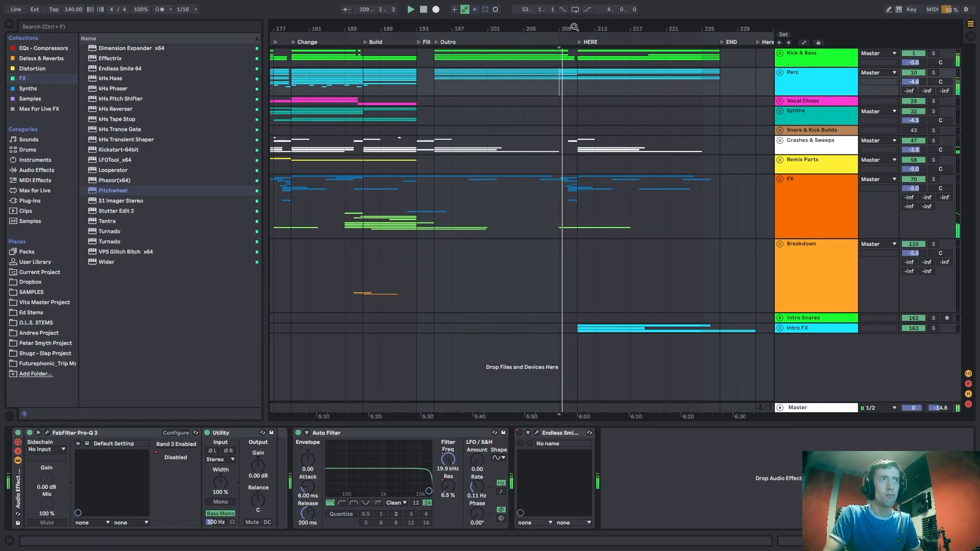
left_click_drag(574, 27, 513, 127)
left_click(459, 114)
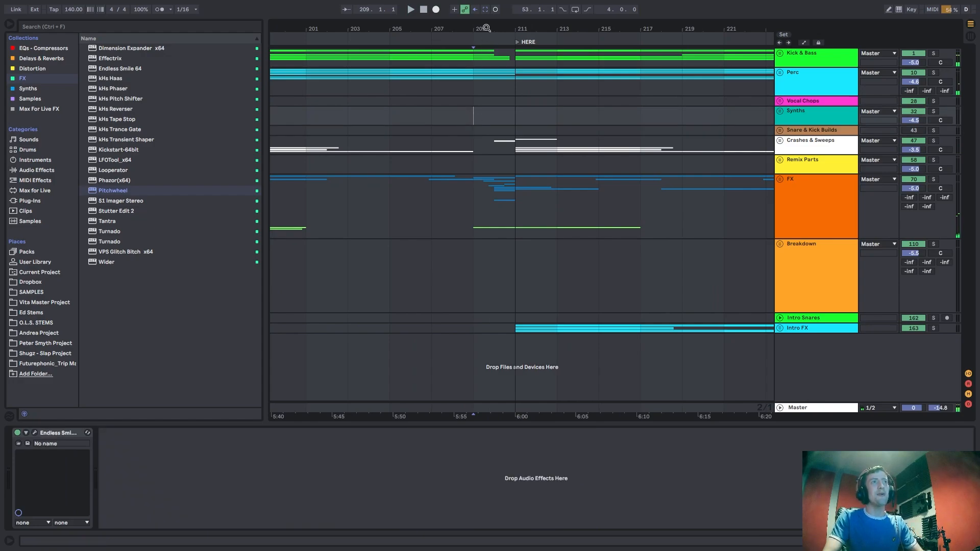
Mark out the full Outro range from bar 195 to bar 227 on the Perc group.
left_click_drag(485, 27, 485, 5)
left_click_drag(684, 83, 320, 83)
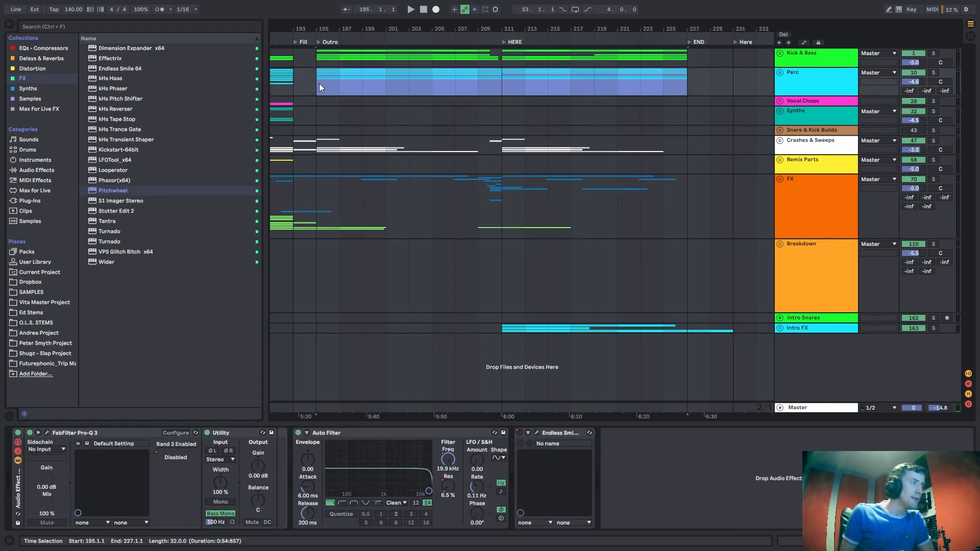
left_click(319, 83)
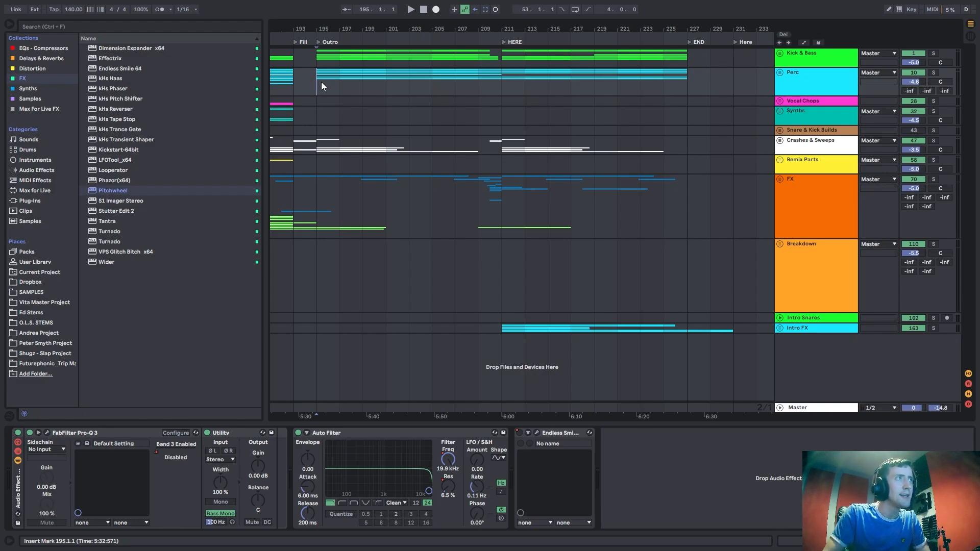
left_click_drag(321, 82, 687, 82)
left_click_drag(445, 24, 484, 16)
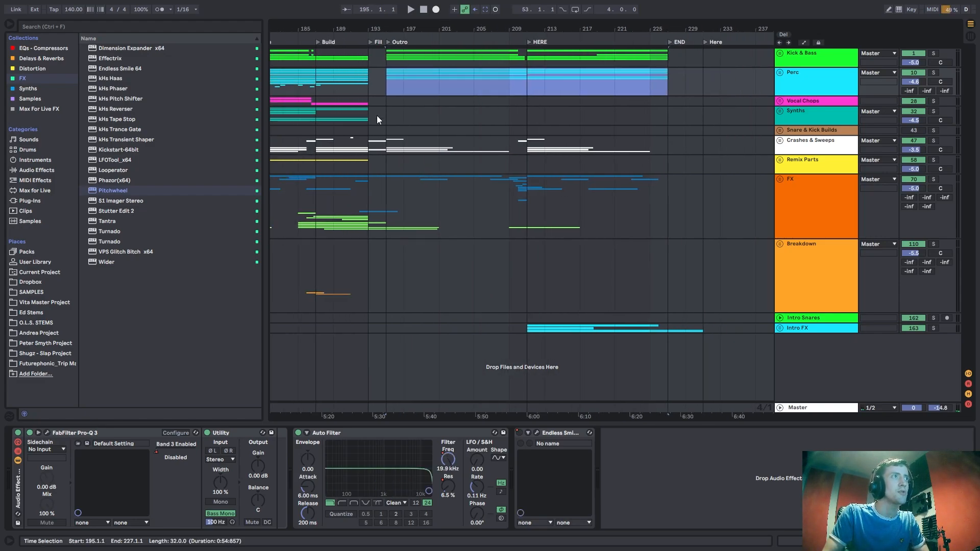
left_click(387, 85)
left_click_drag(409, 26, 410, 35)
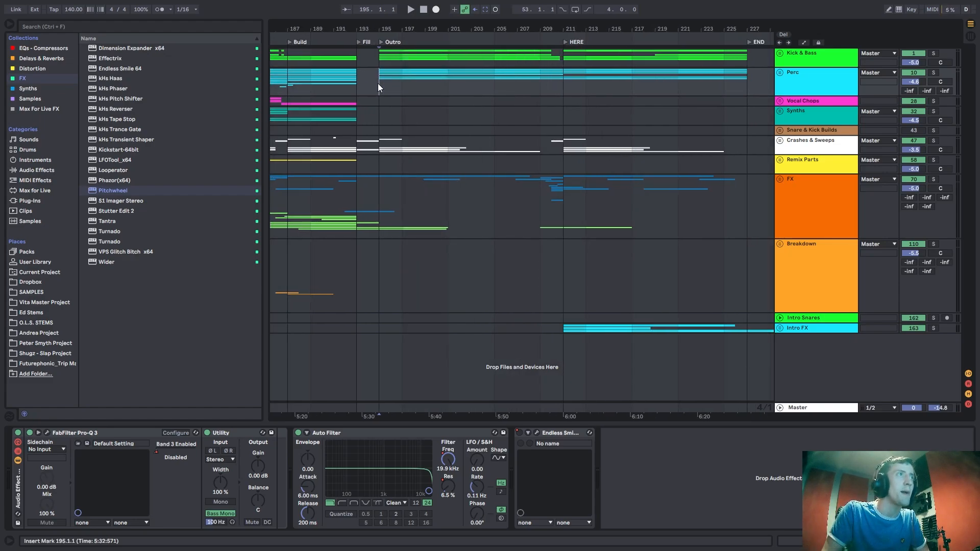
left_click(485, 84)
left_click_drag(383, 86, 748, 75)
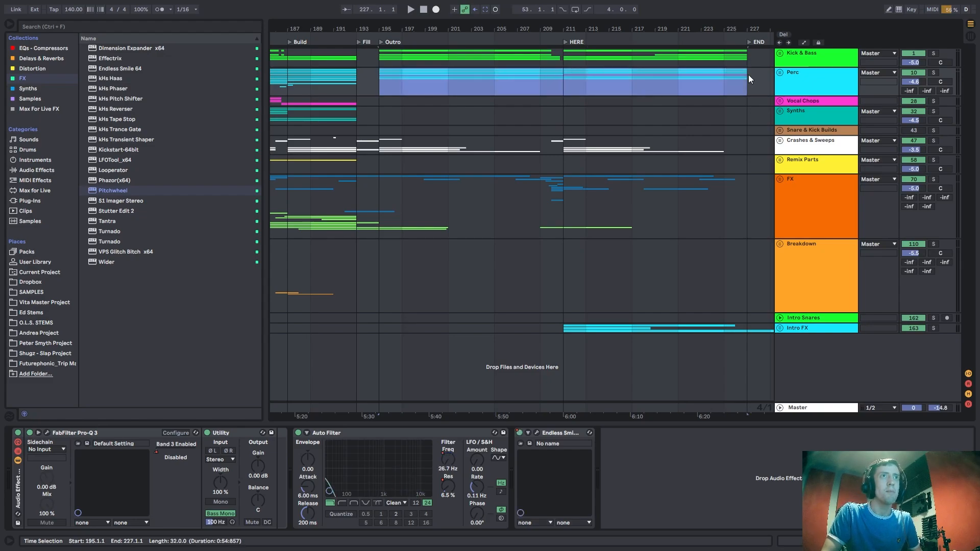
Place the insert marker at bar 211 on the FX group, and select the FX, Perc and Breakdown groups in turn.
left_click(578, 189)
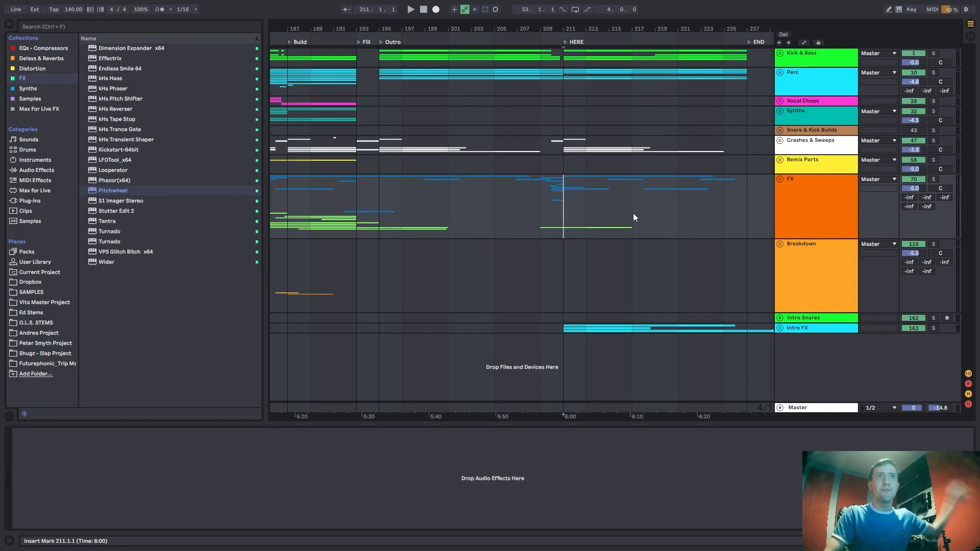
left_click(784, 227)
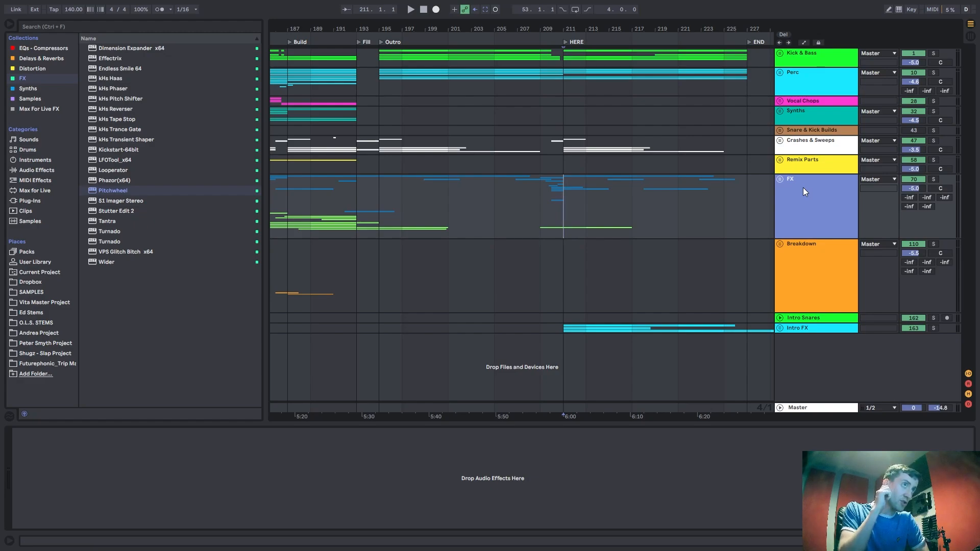
left_click(810, 87)
left_click(800, 252)
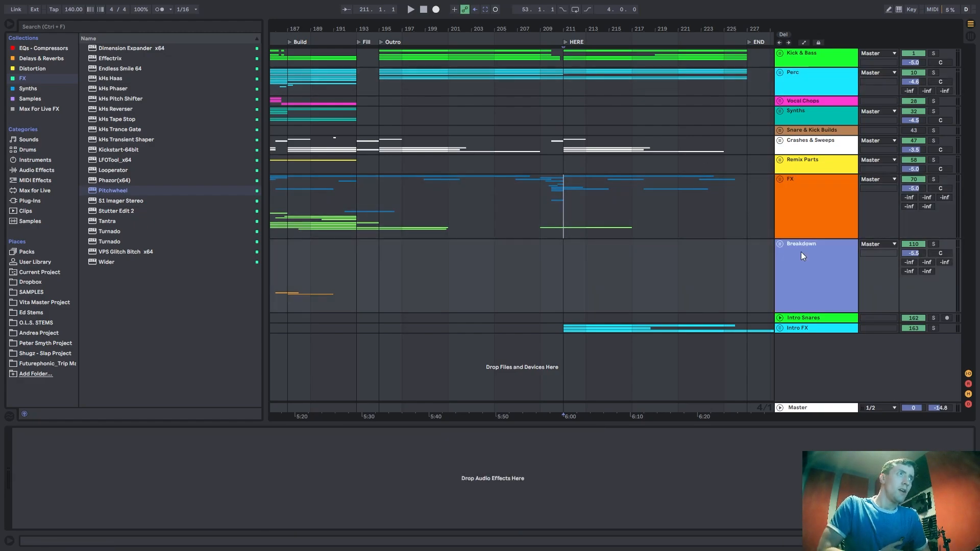
Move the insert marker on the FX group back from the Fill at bar 193 to the start of the Acid Drop at bar 163.
left_click(359, 237)
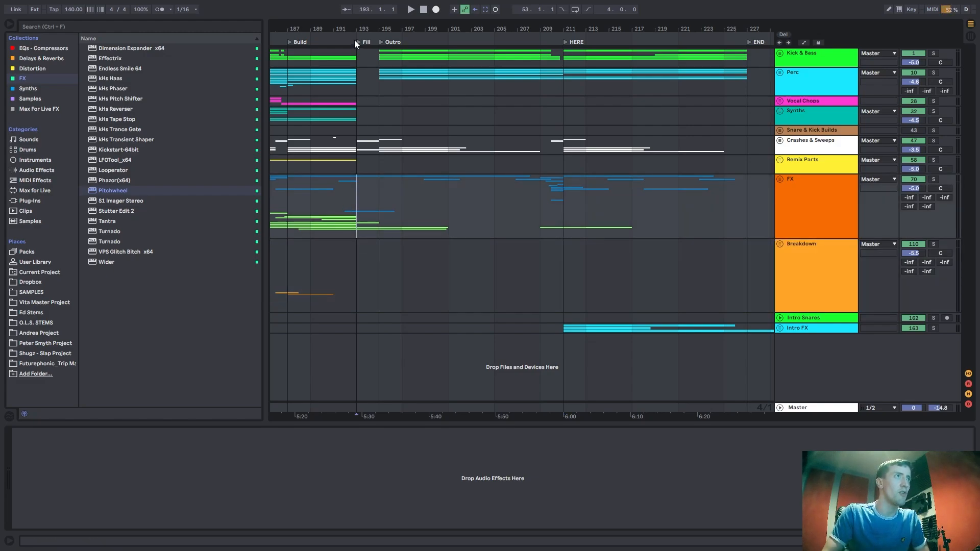
left_click_drag(348, 28, 496, 22)
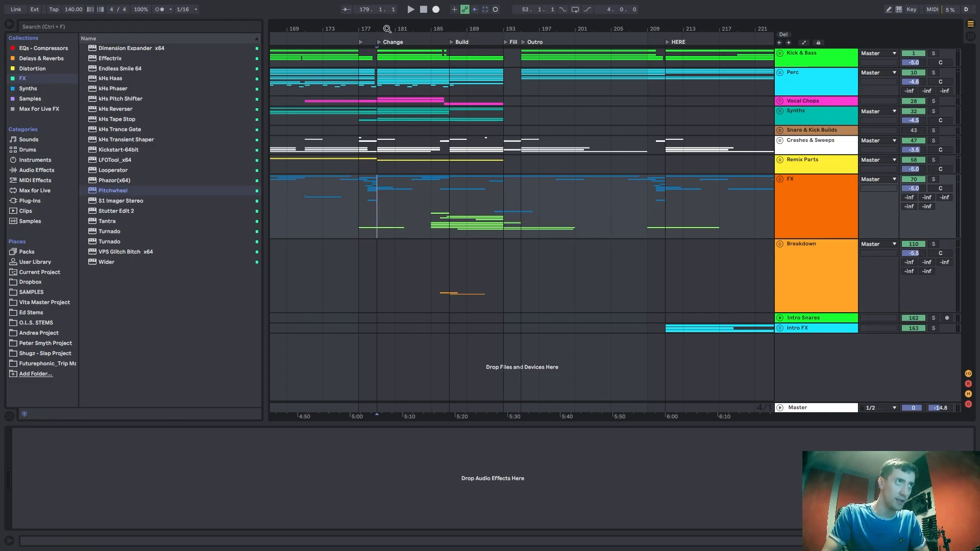
left_click_drag(387, 30, 489, 23)
left_click(358, 210)
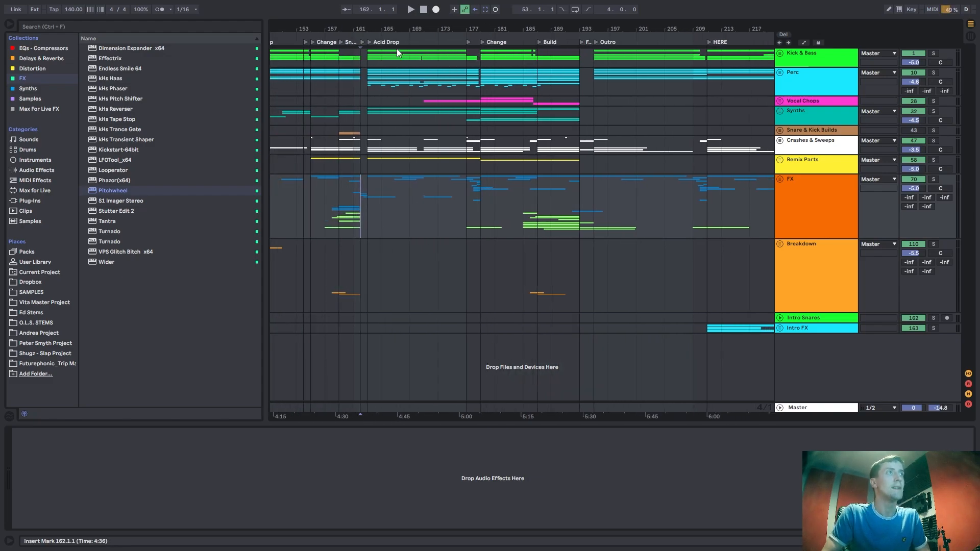
left_click_drag(395, 29, 393, 45)
left_click(354, 210)
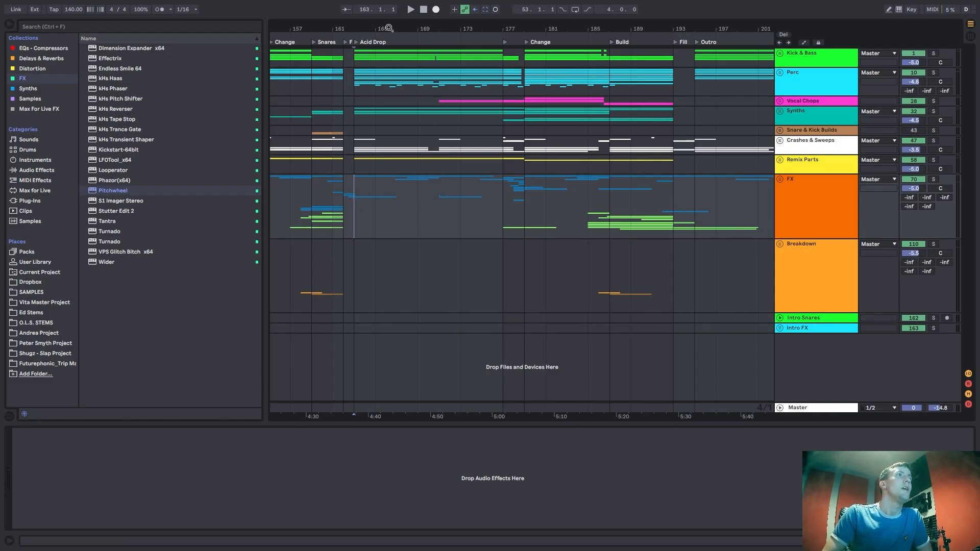
Place the insert marker on the Perc group at bars 163 and 165, and return it to the Acid Drop locator.
mouse_move(388, 27)
left_mouse_down()
mouse_move(340, 25)
mouse_move(387, 23)
left_mouse_up()
left_click(337, 82)
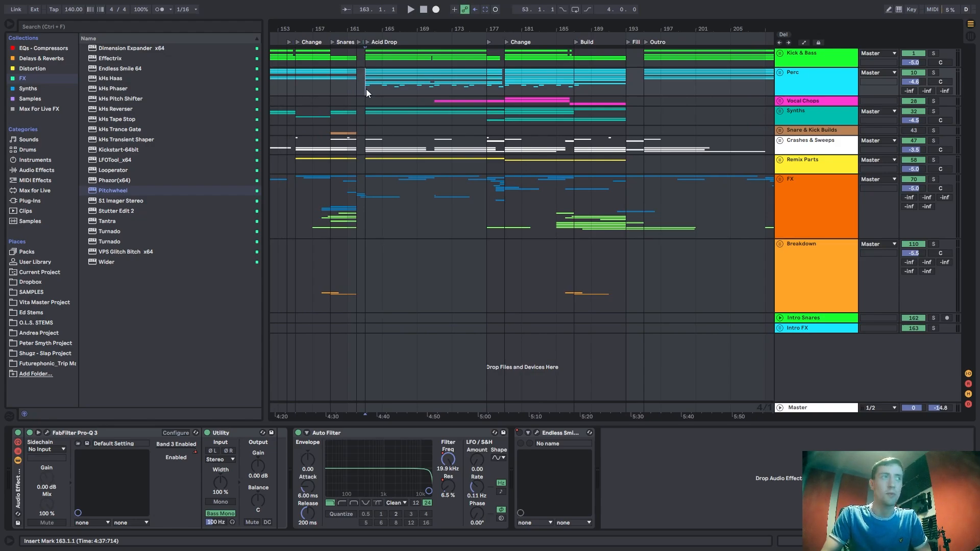
left_click_drag(373, 23, 346, 22)
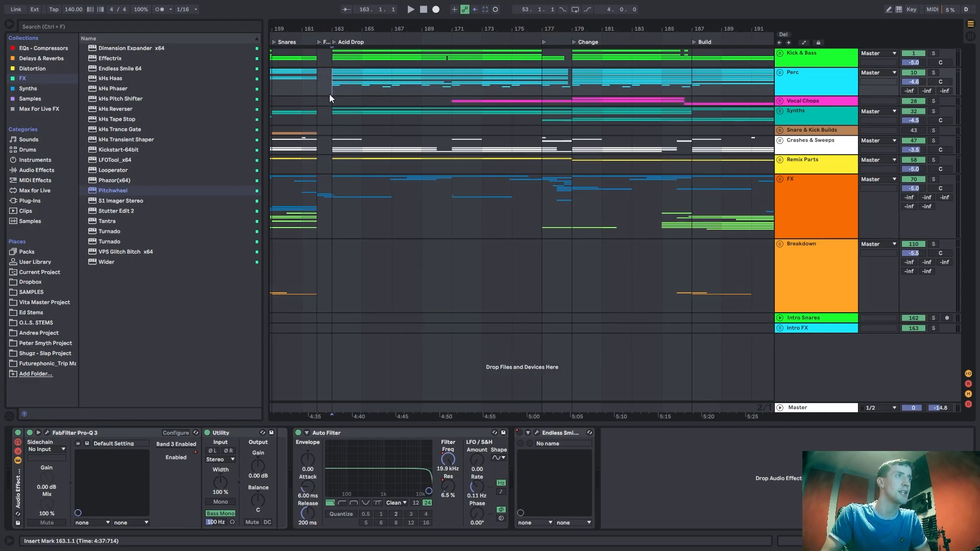
left_click(365, 81)
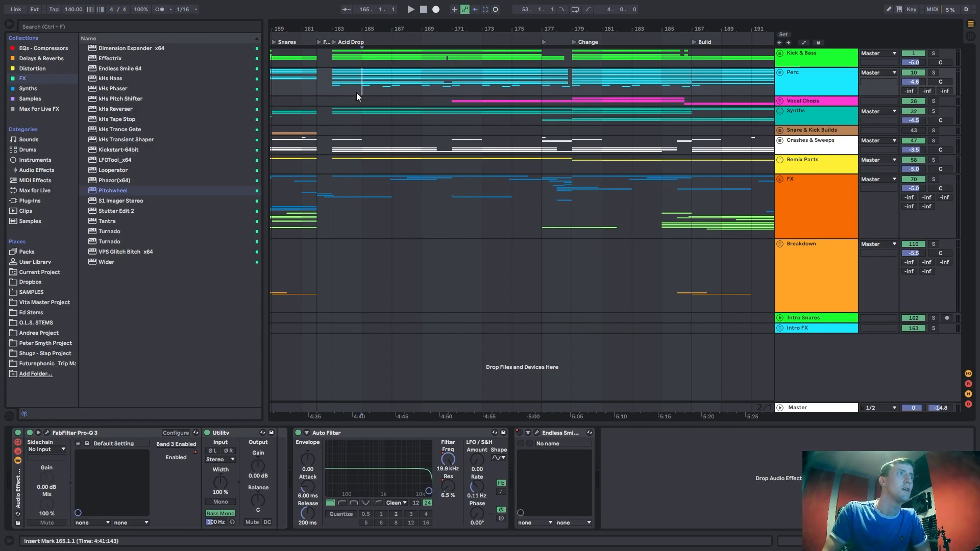
left_click(335, 42)
mouse_move(355, 26)
left_mouse_down()
mouse_move(395, 21)
mouse_move(378, 48)
left_mouse_up()
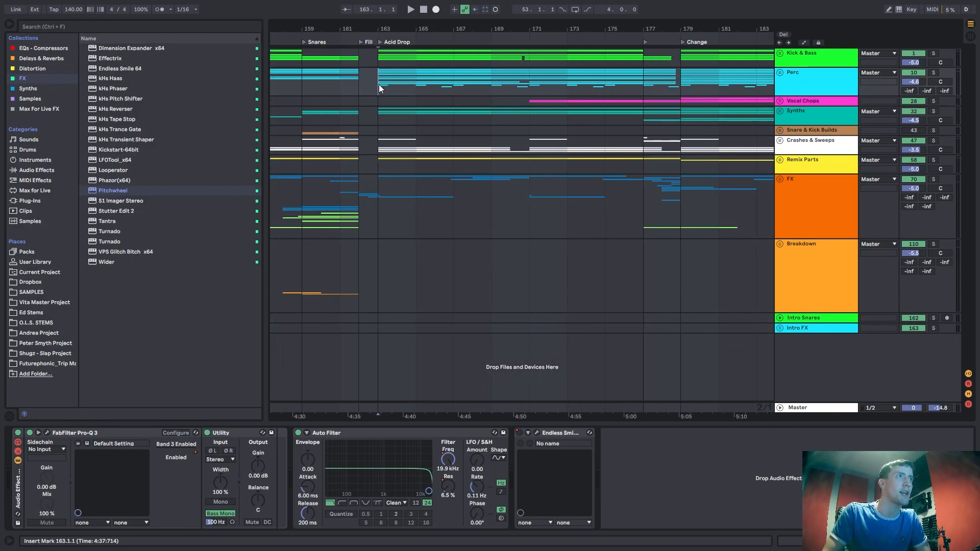